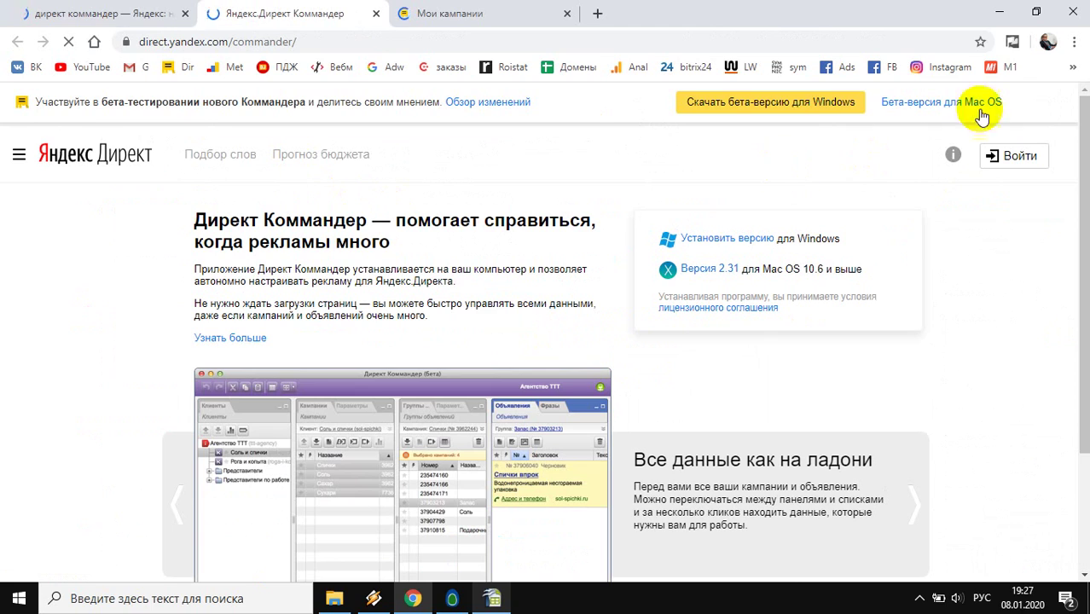
Step: Download and install the Windows version of Direct Commander from the Yandex Direct Commander page
{"action": "left_click", "coordinate": [793, 109]}
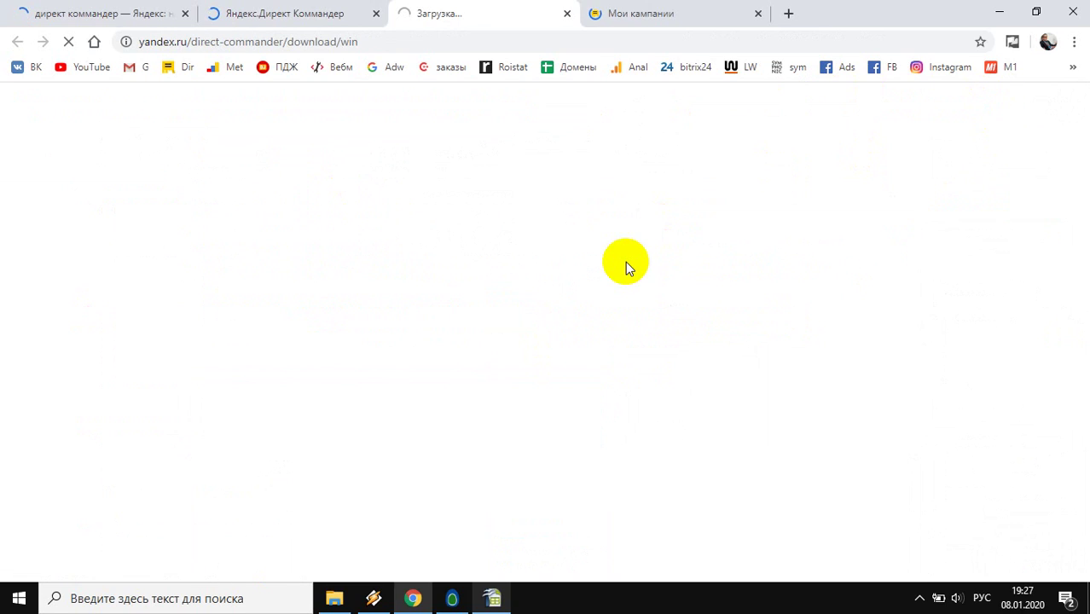
{"action": "left_click", "coordinate": [662, 560]}
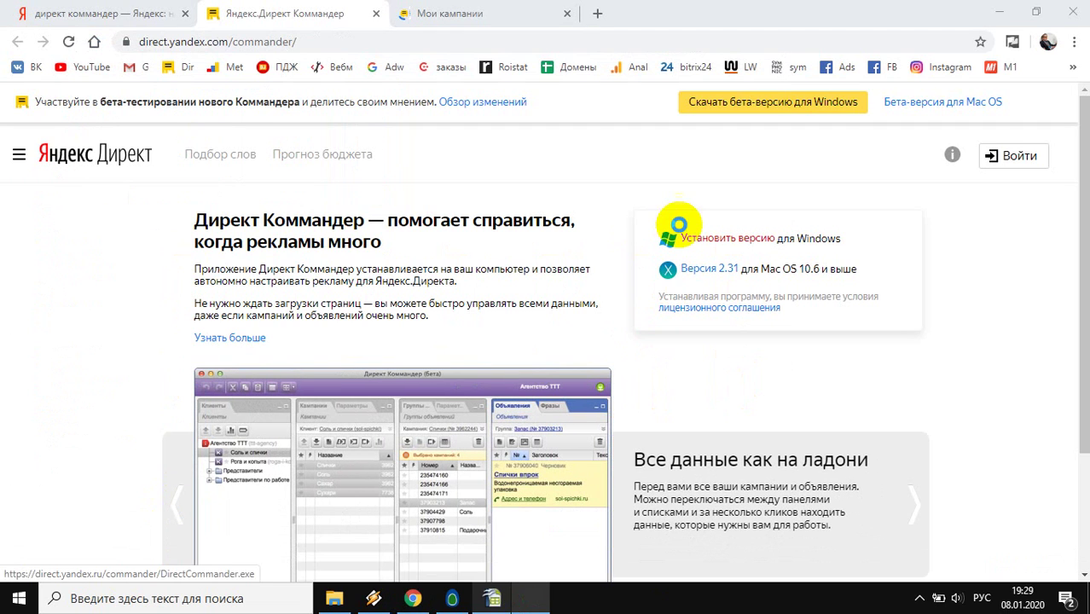
{"action": "left_click", "coordinate": [725, 246]}
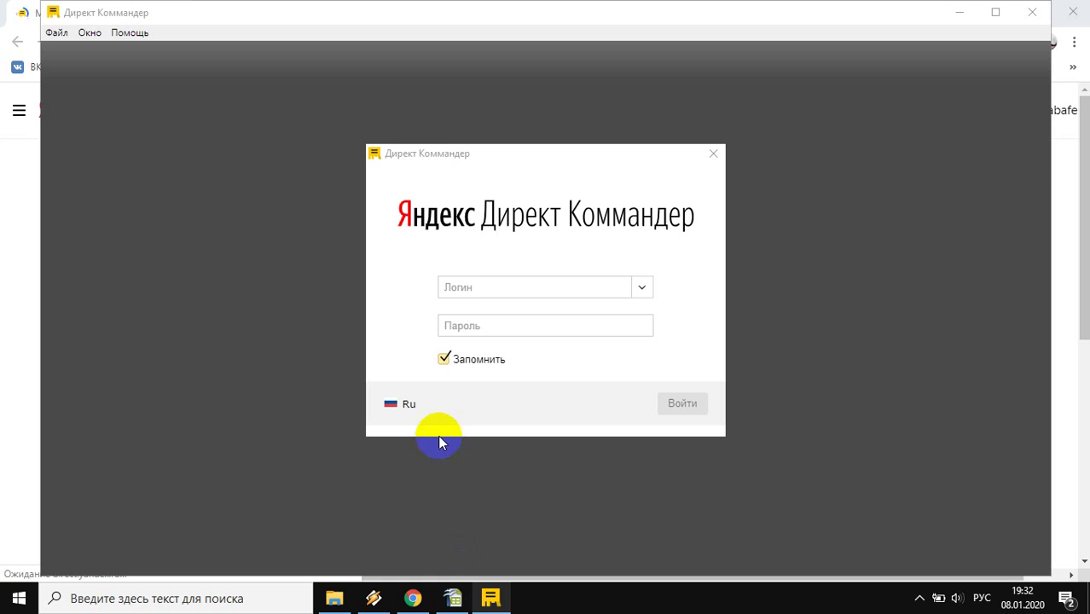
Step: Sign in to Direct Commander by entering the account login and the account password
{"action": "left_click", "coordinate": [455, 284]}
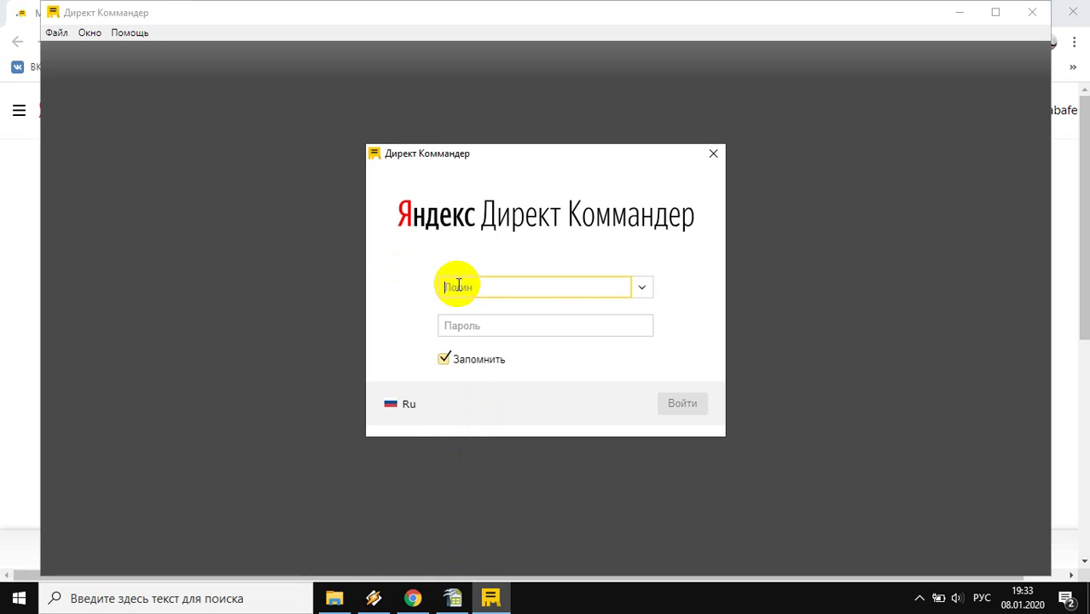
{"action": "key", "text": "ctrl+v"}
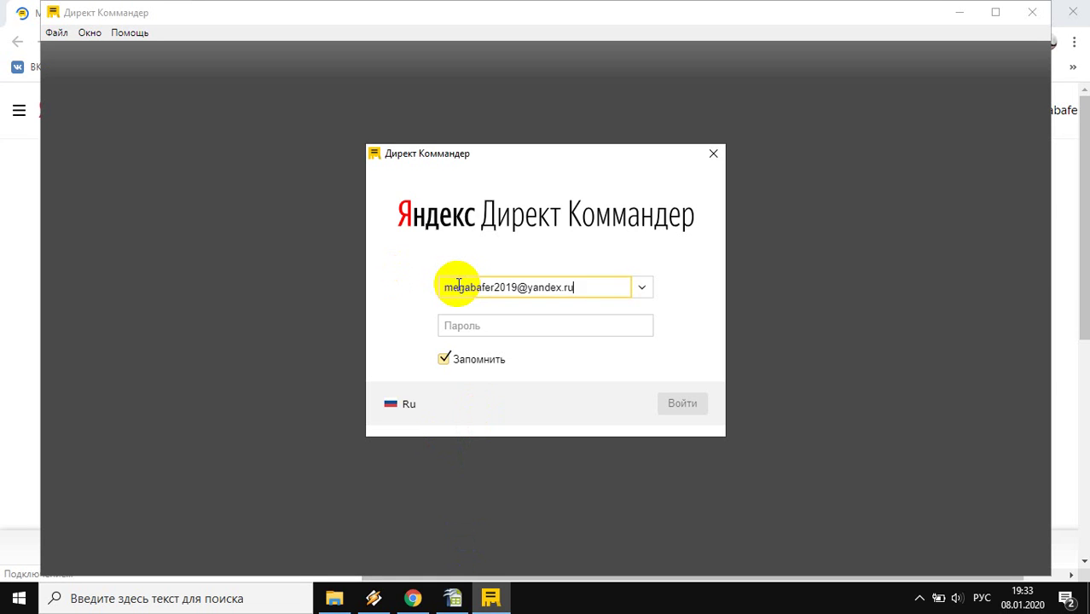
{"action": "left_click", "coordinate": [503, 325]}
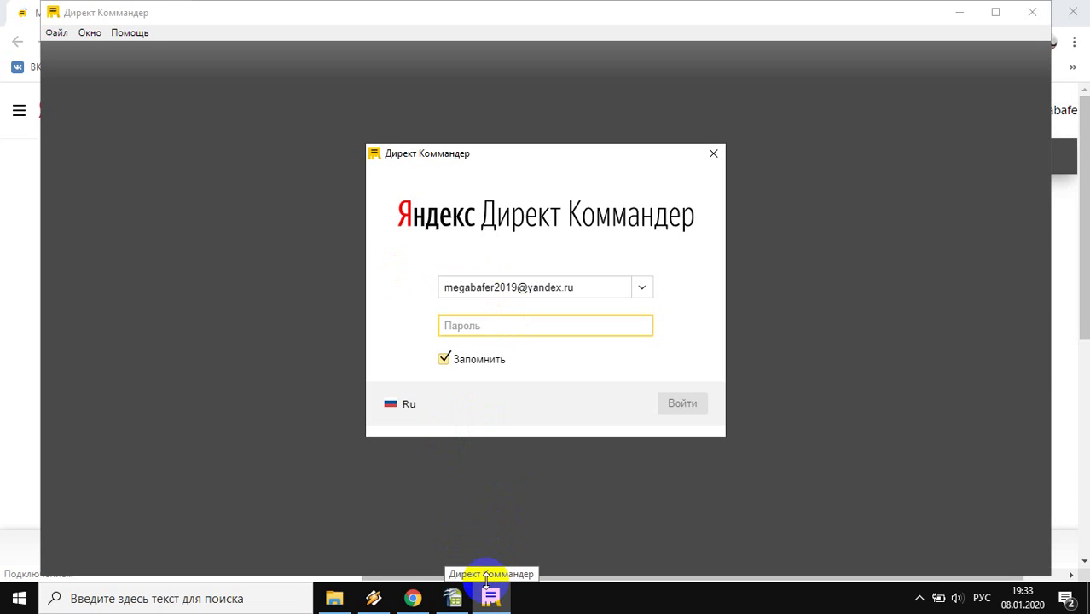
{"action": "left_click", "coordinate": [460, 326]}
{"action": "key", "text": "ctrl+v"}
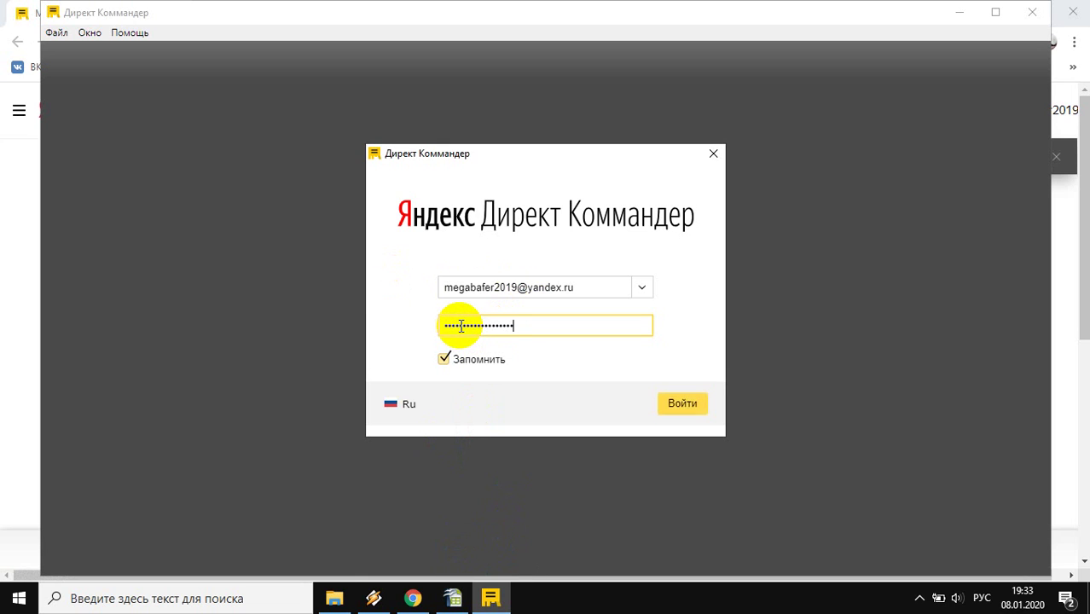
{"action": "left_click", "coordinate": [674, 408]}
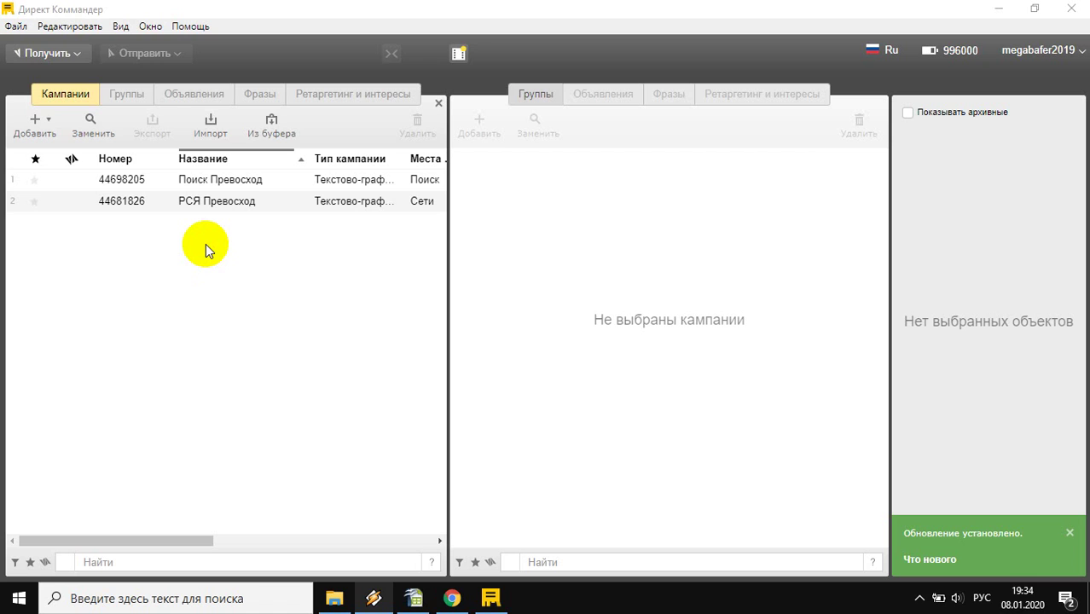
Step: Compare the loaded campaigns with the active campaigns in the Yandex Direct account in Chrome
{"action": "left_click", "coordinate": [128, 158]}
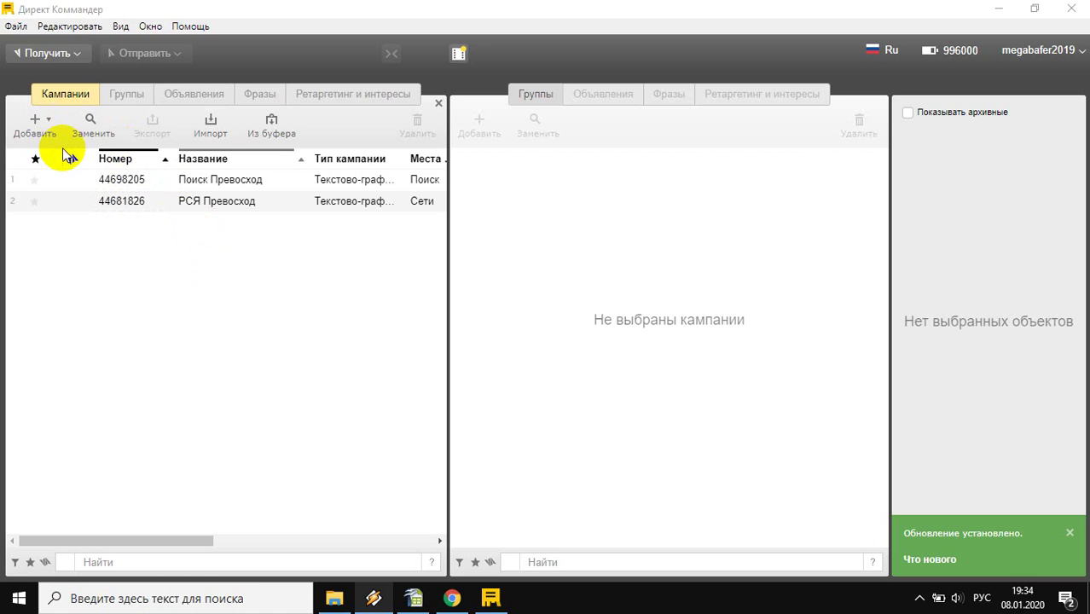
{"action": "left_click", "coordinate": [158, 159]}
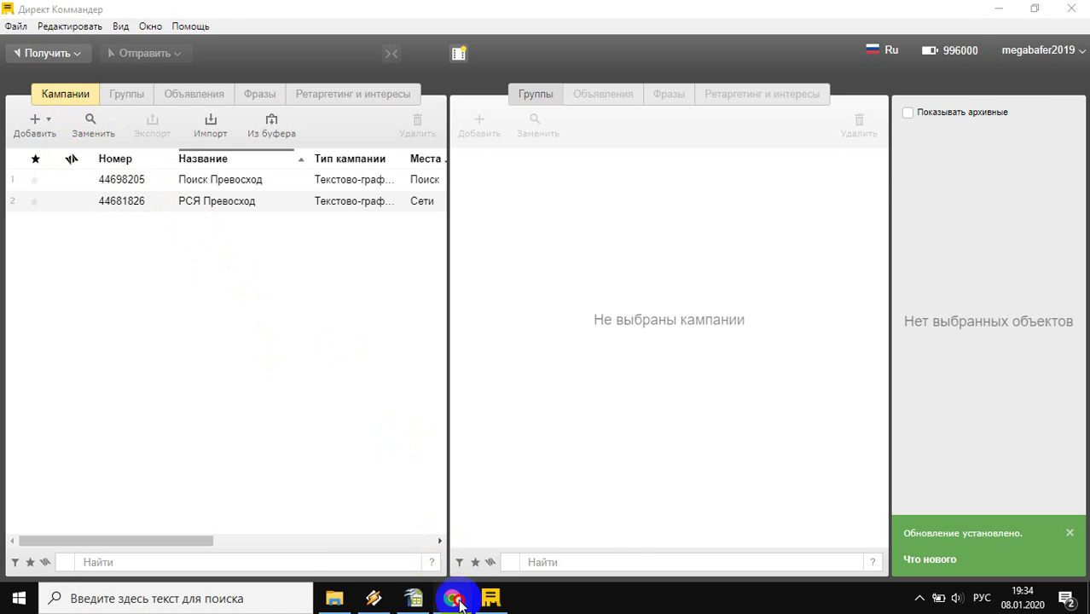
{"action": "left_click", "coordinate": [455, 599]}
{"action": "scroll", "coordinate": [253, 285], "scroll_direction": "up", "scroll_amount": 2}
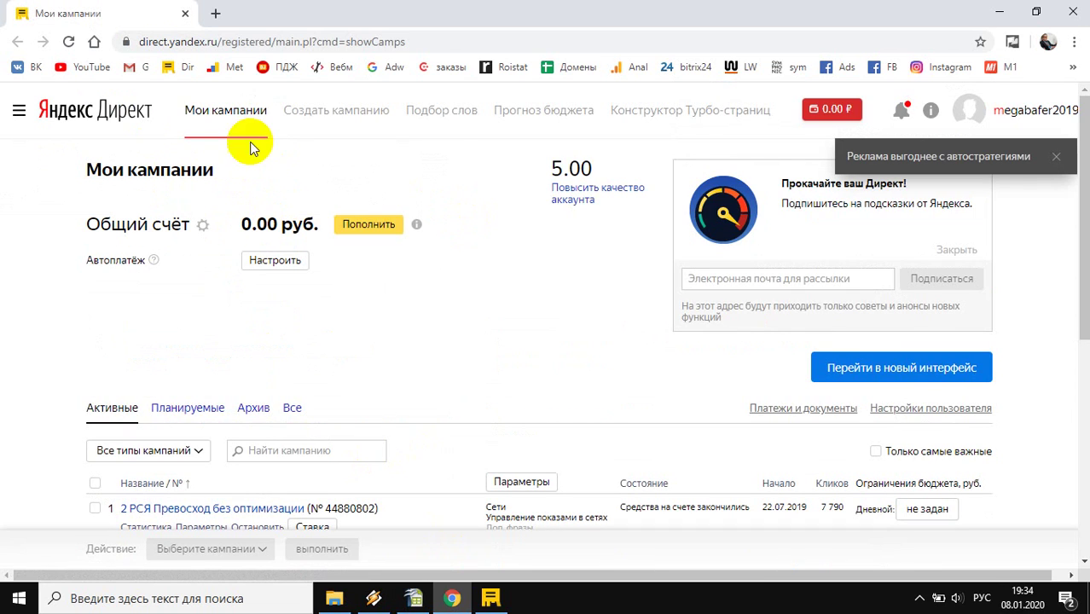
{"action": "scroll", "coordinate": [196, 294], "scroll_direction": "down", "scroll_amount": 3}
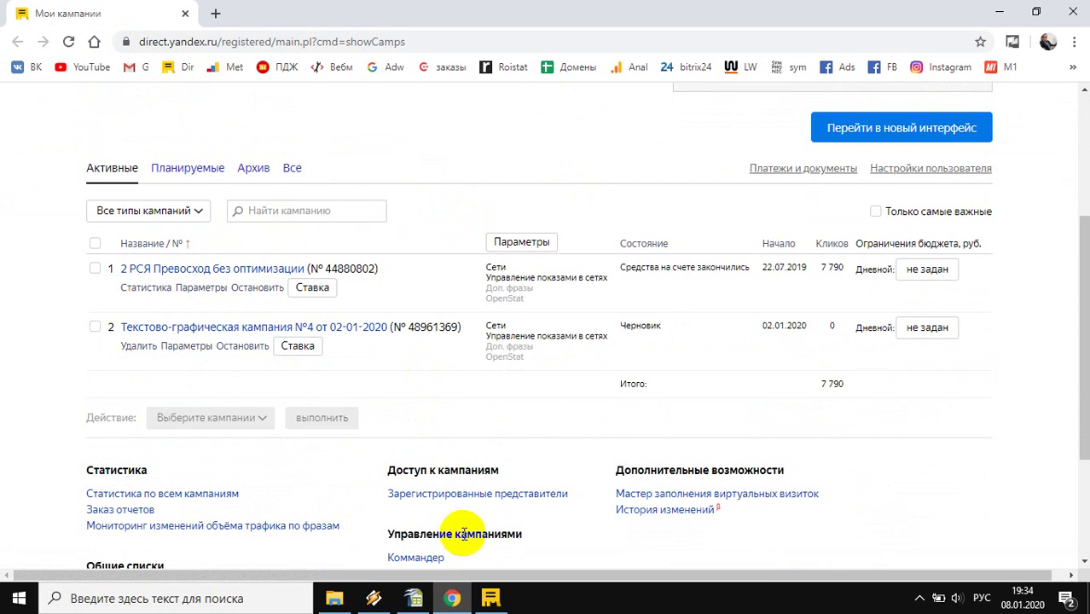
Step: Switch back to Direct Commander and get all data (the slower option) for the РСЯ Превосход campaign
{"action": "left_click", "coordinate": [491, 598]}
{"action": "left_click", "coordinate": [209, 186]}
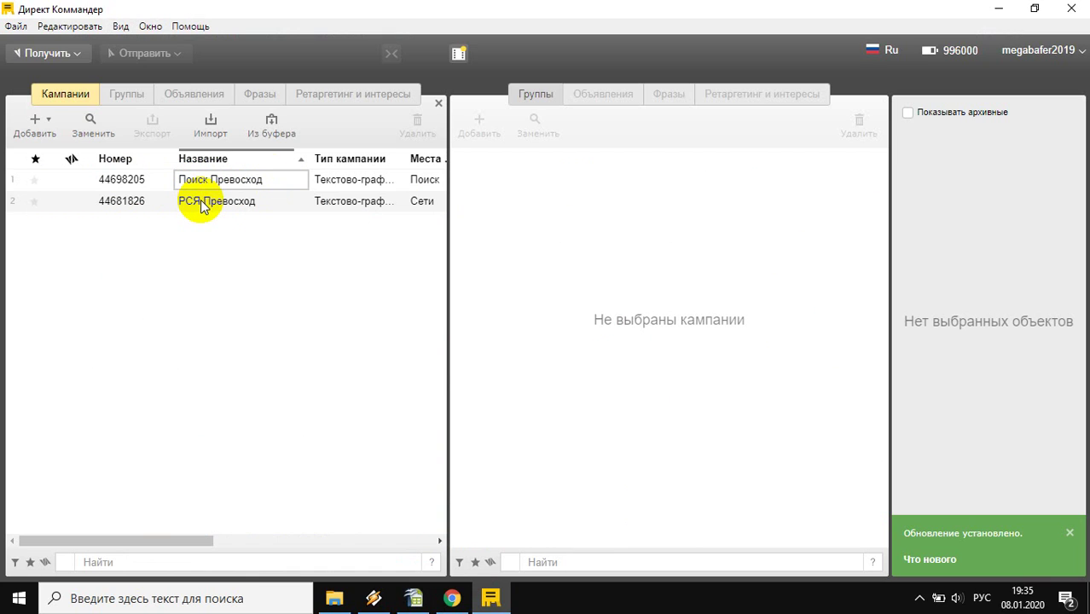
{"action": "left_click", "coordinate": [202, 205]}
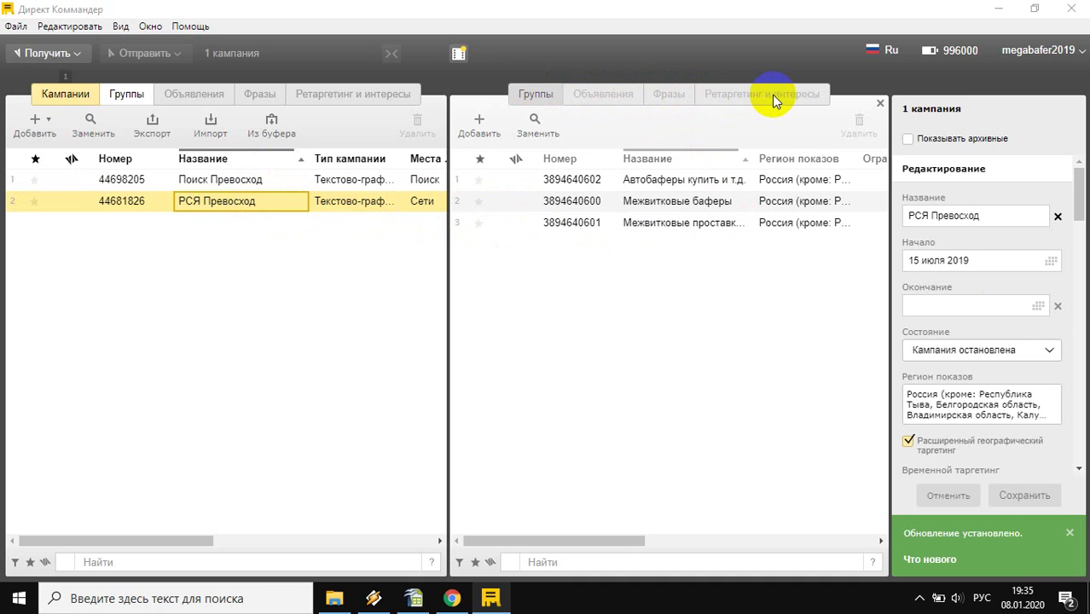
{"action": "left_click", "coordinate": [674, 201]}
{"action": "key", "text": "Down"}
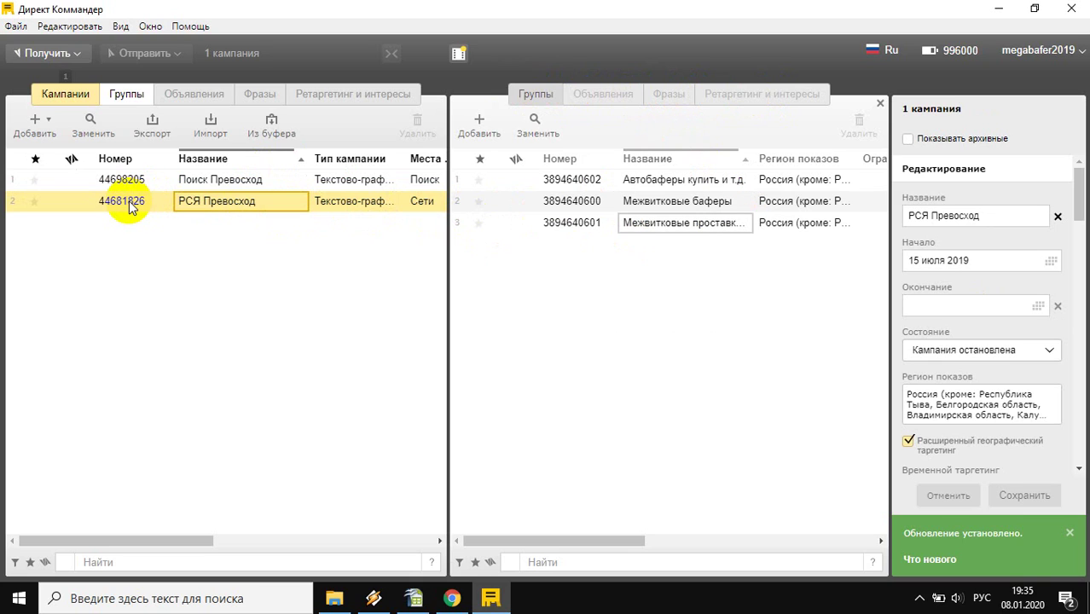
{"action": "key", "text": "Left"}
{"action": "left_click", "coordinate": [51, 54]}
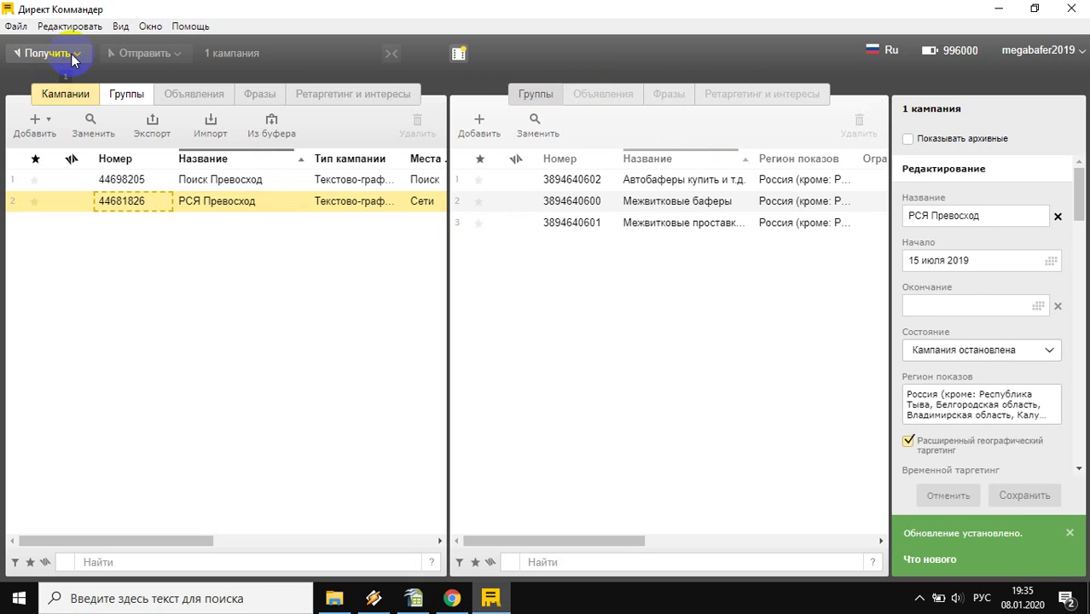
{"action": "left_click", "coordinate": [71, 53]}
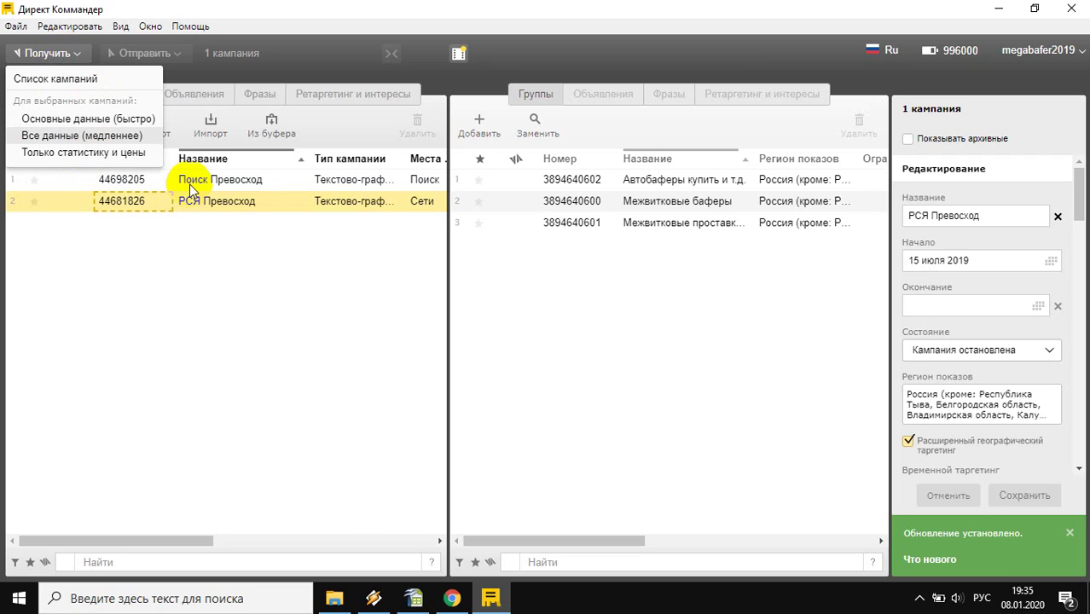
{"action": "left_click", "coordinate": [82, 135]}
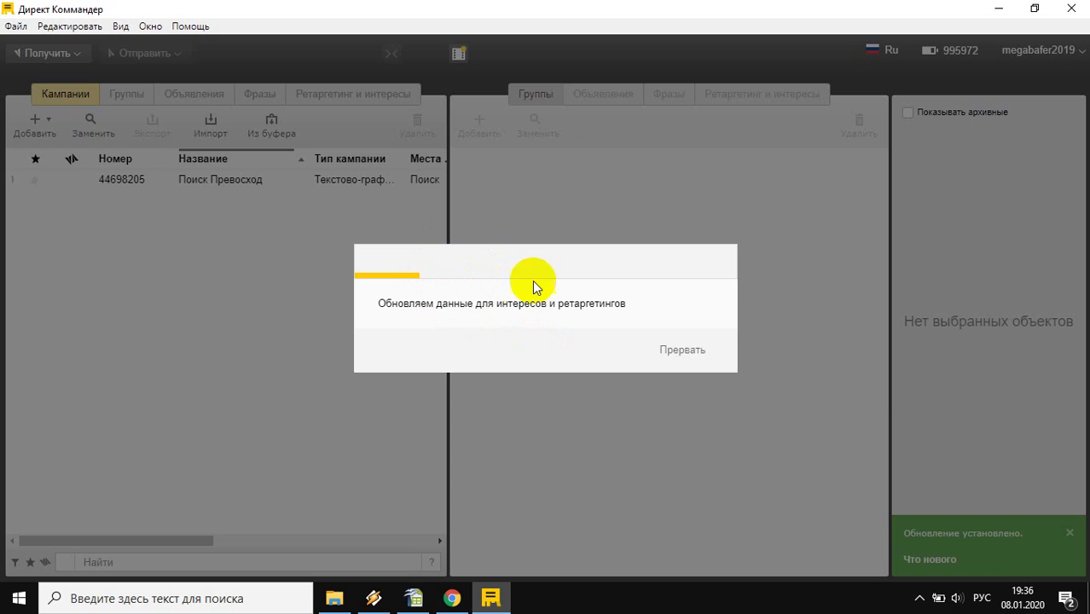
{"action": "left_click", "coordinate": [671, 108]}
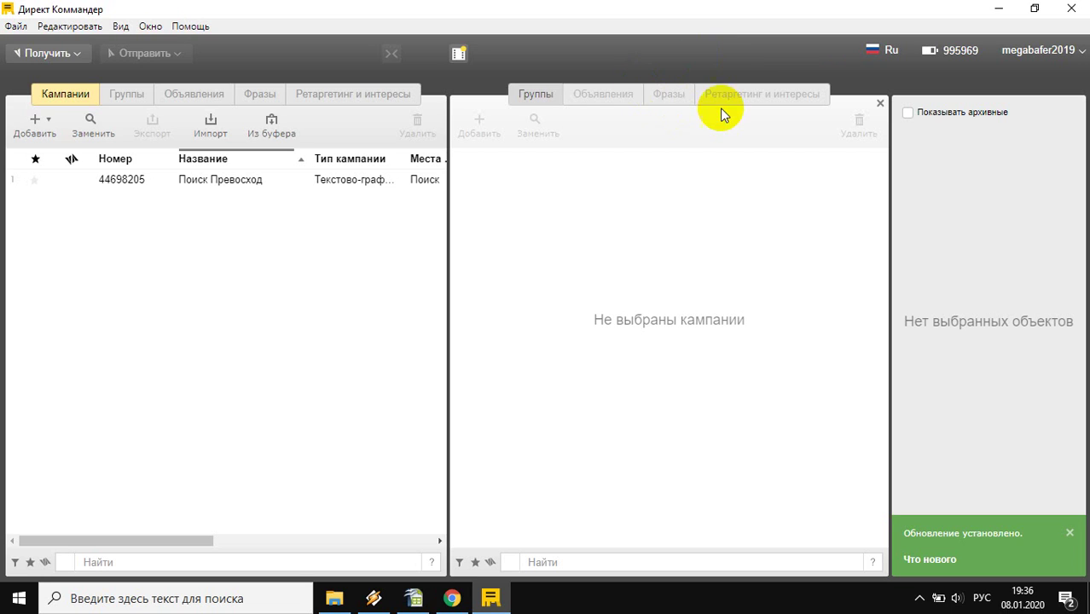
Step: Delete the two Новая группа объявлений groups from the 2 РСЯ Превосход без оптимизации campaign
{"action": "left_click", "coordinate": [215, 187]}
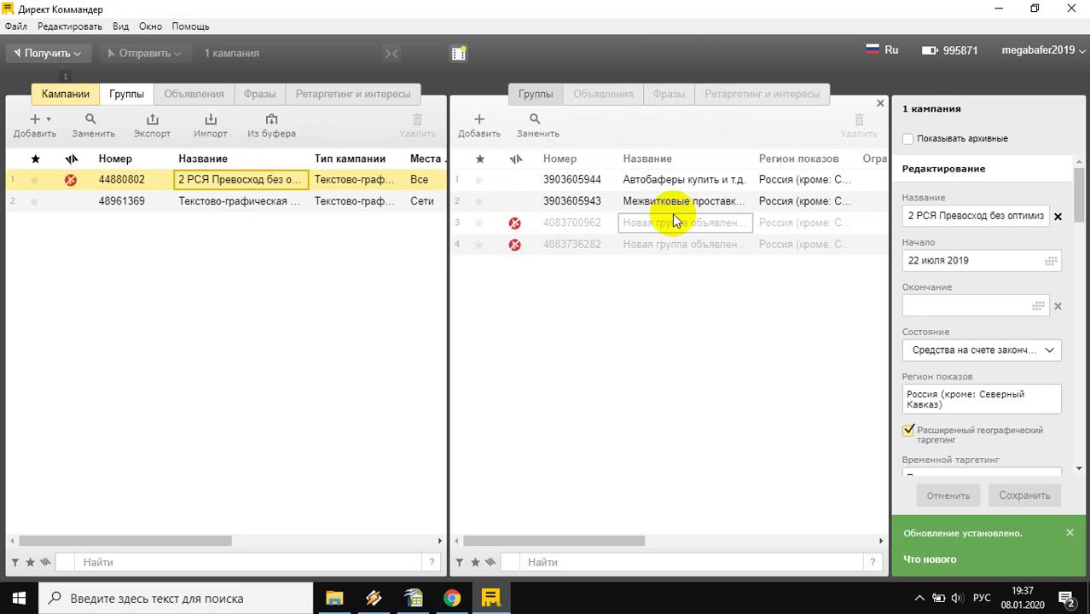
{"action": "left_click", "coordinate": [515, 224]}
{"action": "mouse_move", "coordinate": [517, 227]}
{"action": "left_click", "coordinate": [621, 247]}
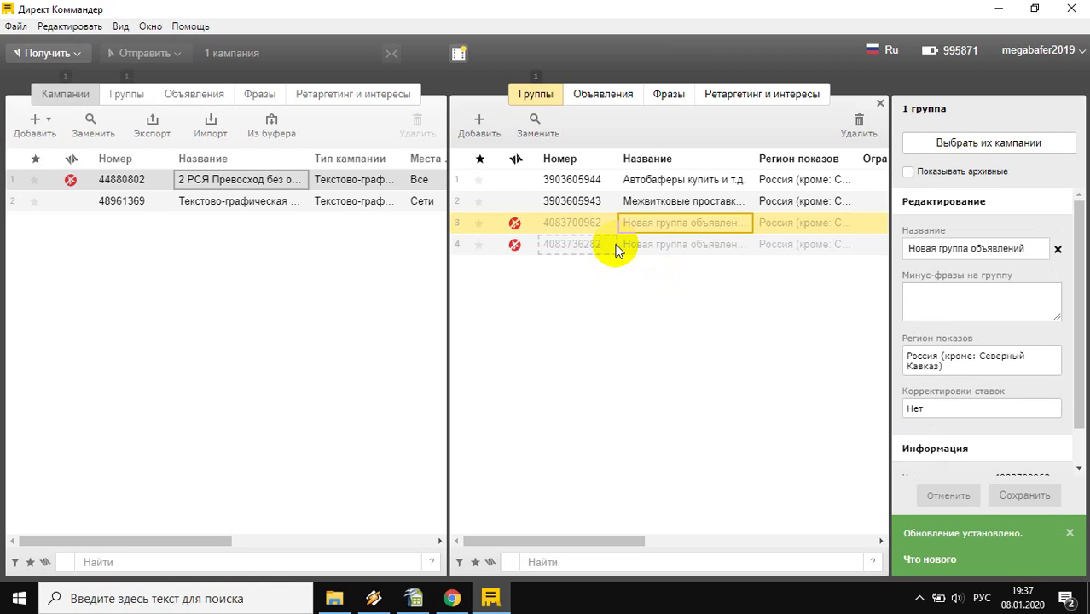
{"action": "left_click", "coordinate": [619, 246], "text": "shift"}
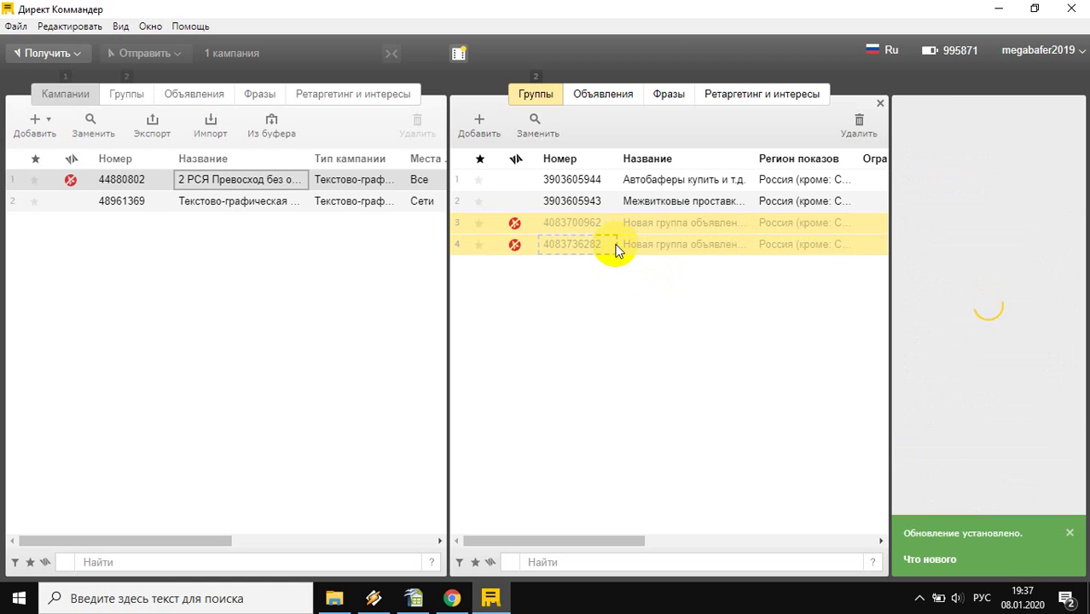
{"action": "right_click", "coordinate": [618, 248]}
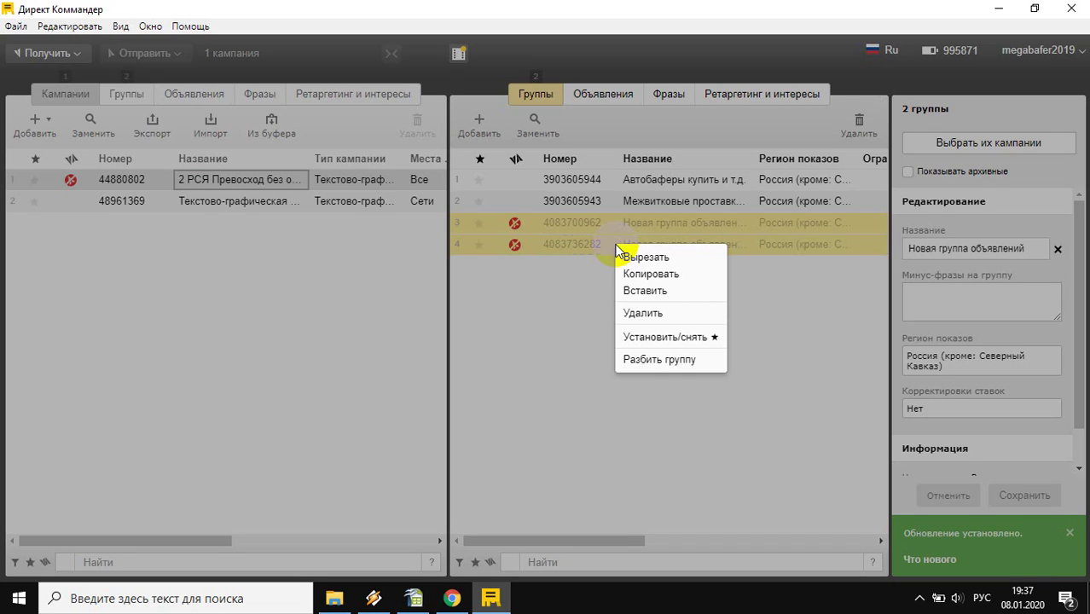
{"action": "left_click", "coordinate": [642, 314]}
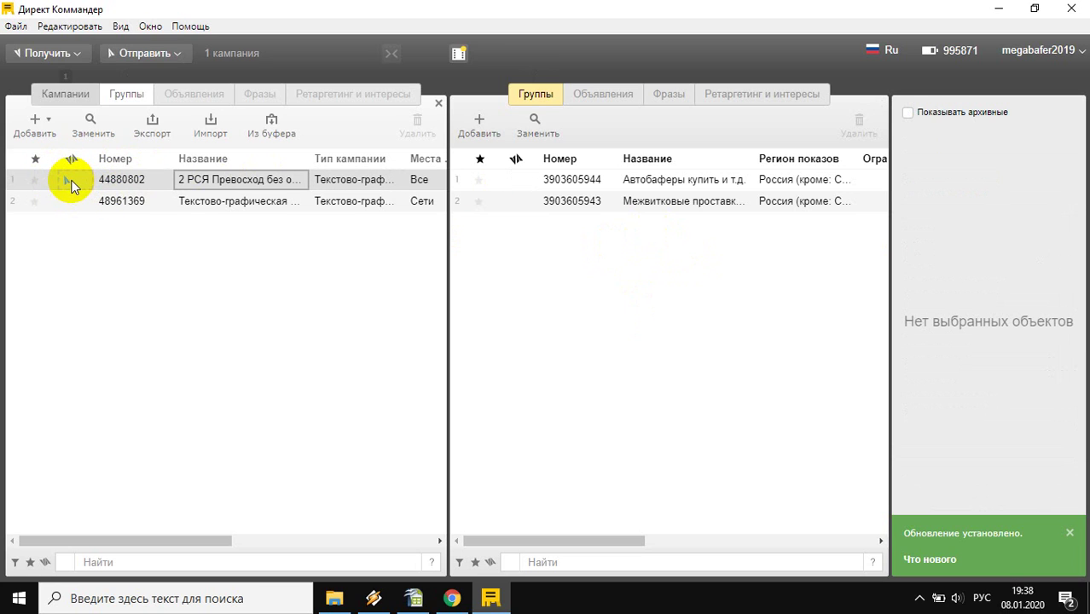
Step: Select both remaining ad groups of the campaign together and show their ads
{"action": "left_click", "coordinate": [657, 186]}
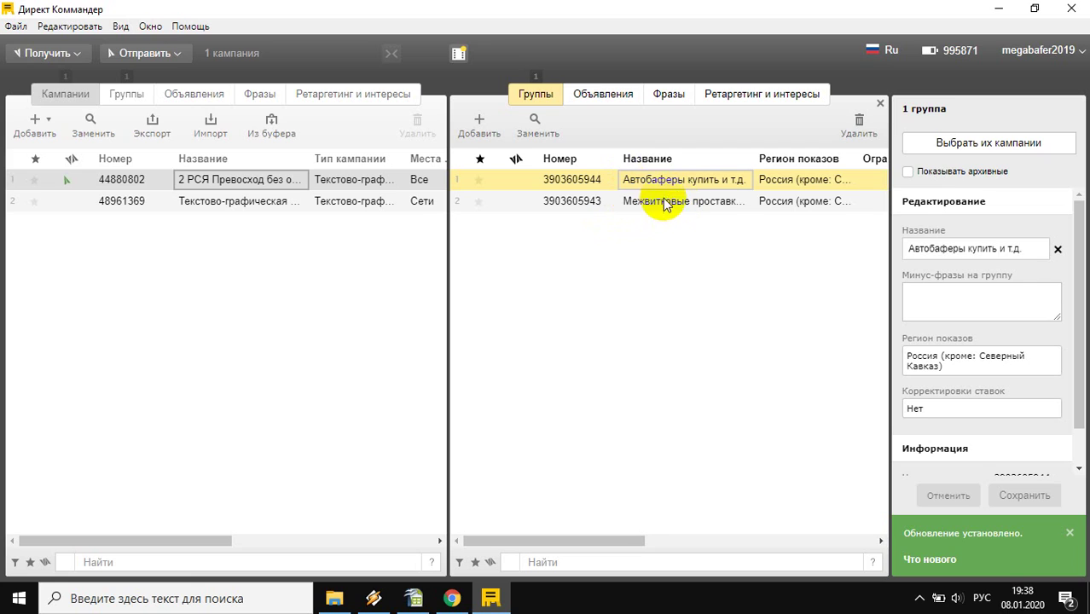
{"action": "left_click", "coordinate": [664, 203], "text": "shift"}
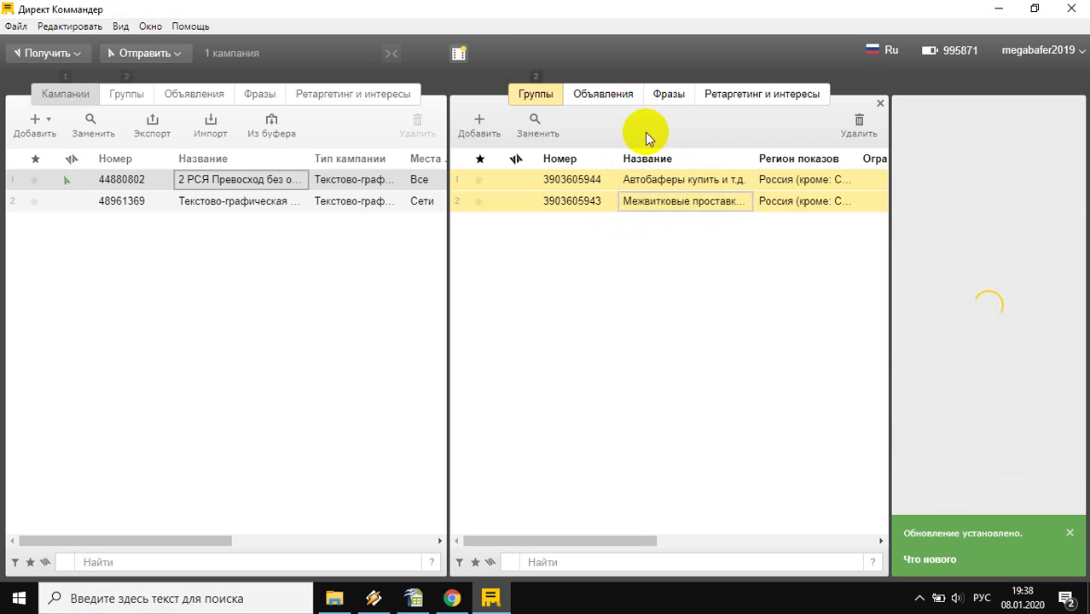
{"action": "right_click", "coordinate": [634, 180]}
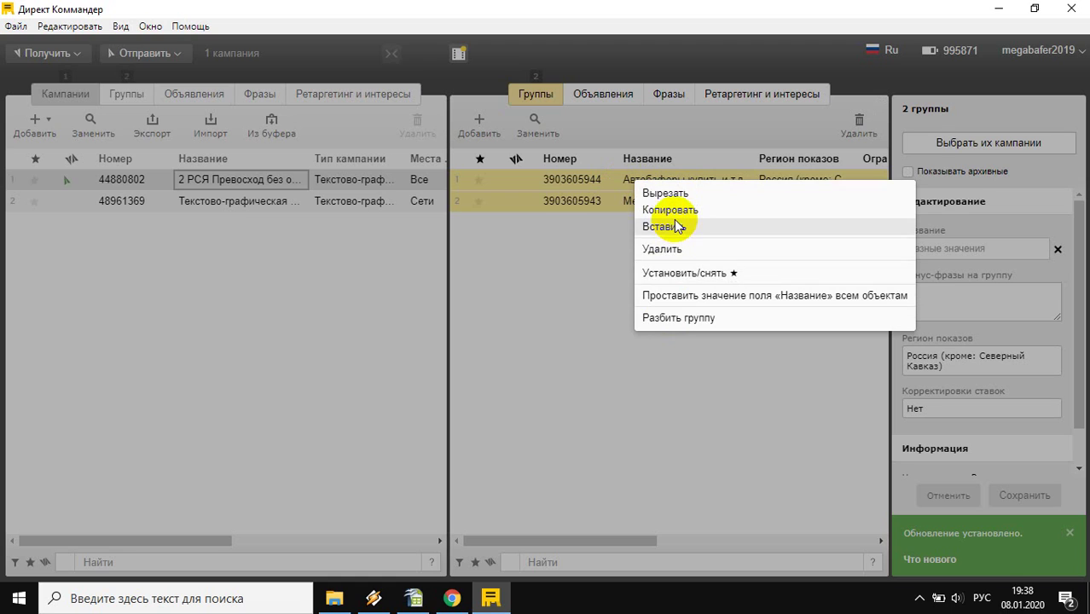
{"action": "left_click", "coordinate": [596, 101]}
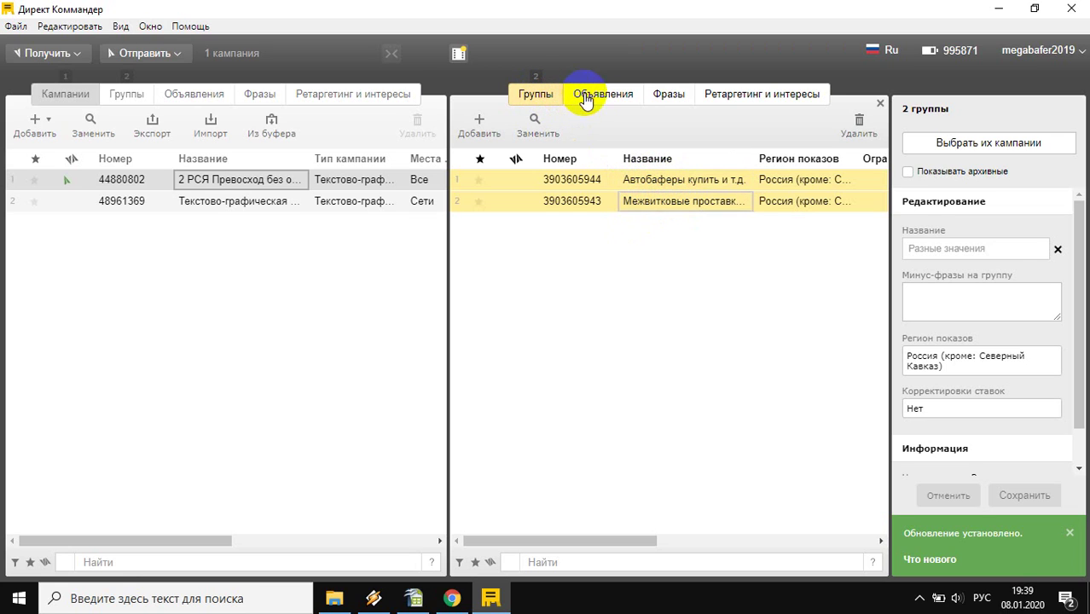
{"action": "left_click", "coordinate": [635, 100]}
{"action": "left_click", "coordinate": [611, 102]}
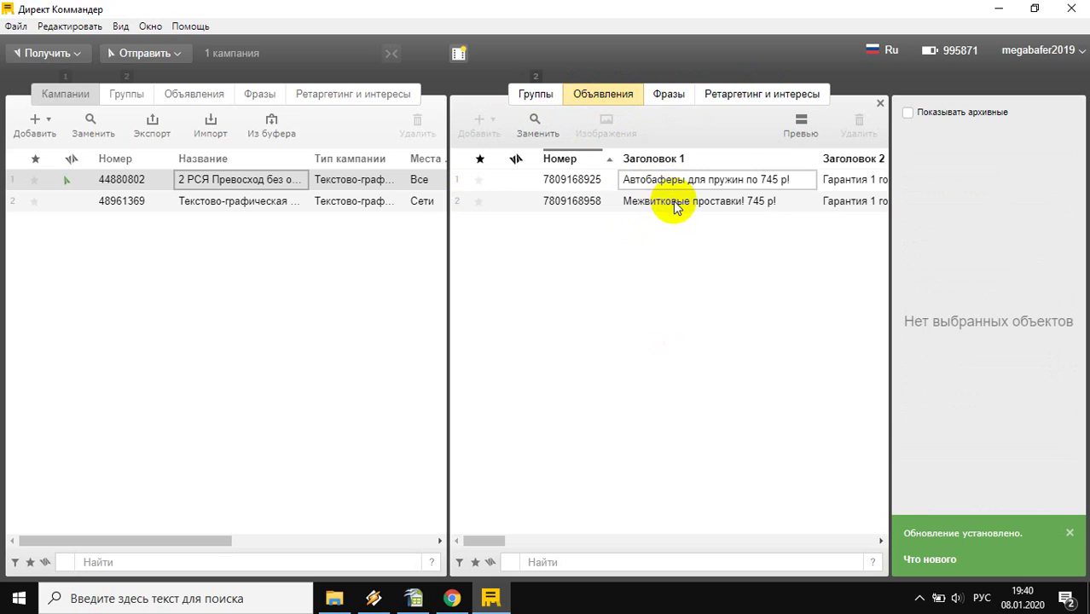
Step: Look at the phrases for the Автобаферы для пружин ad and return to the group list
{"action": "left_click", "coordinate": [681, 99]}
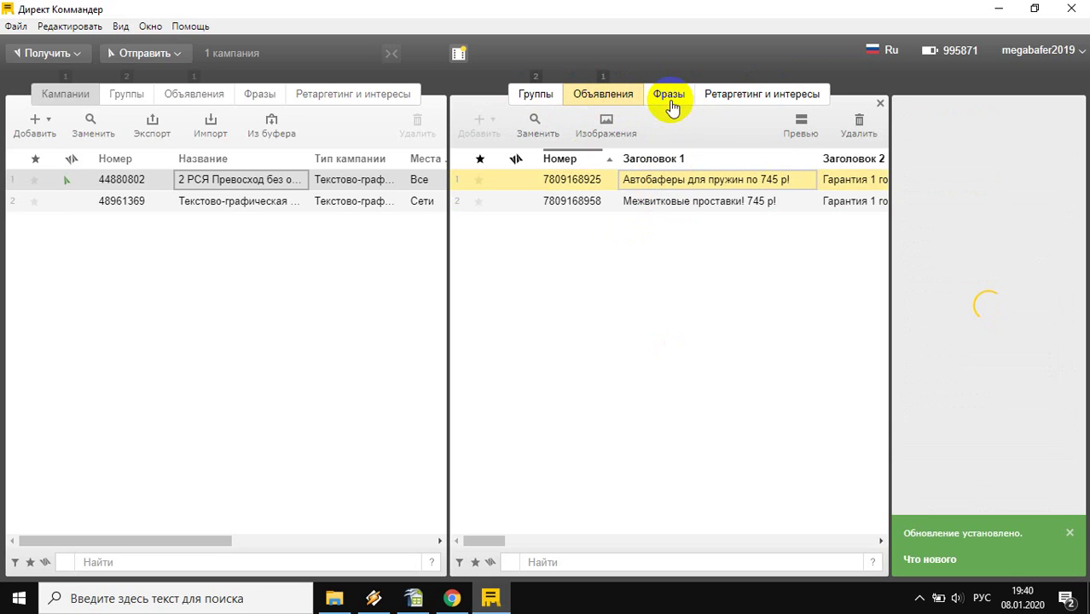
{"action": "left_click", "coordinate": [671, 103]}
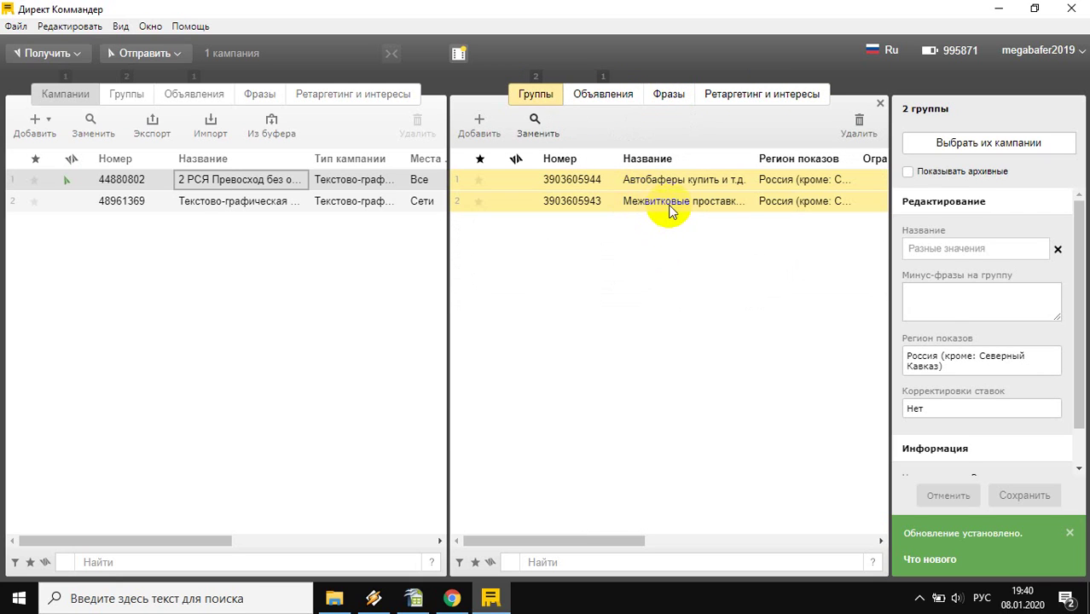
{"action": "left_click", "coordinate": [664, 206]}
{"action": "left_click", "coordinate": [611, 96]}
{"action": "left_click", "coordinate": [537, 96]}
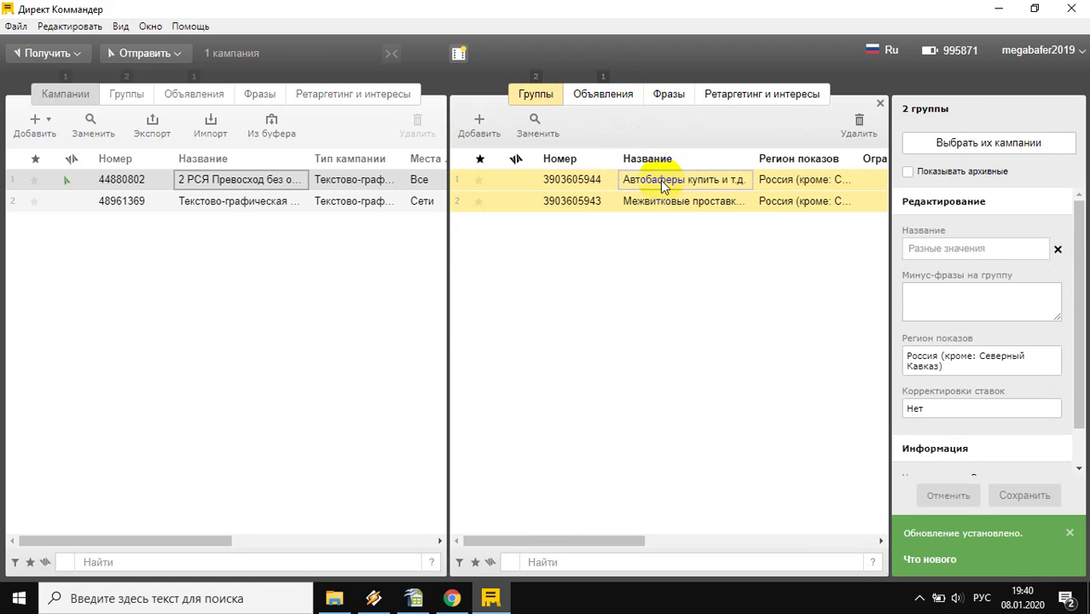
Step: Select only the Автобаферы купить и т.д. group and show its ads
{"action": "left_click", "coordinate": [660, 180]}
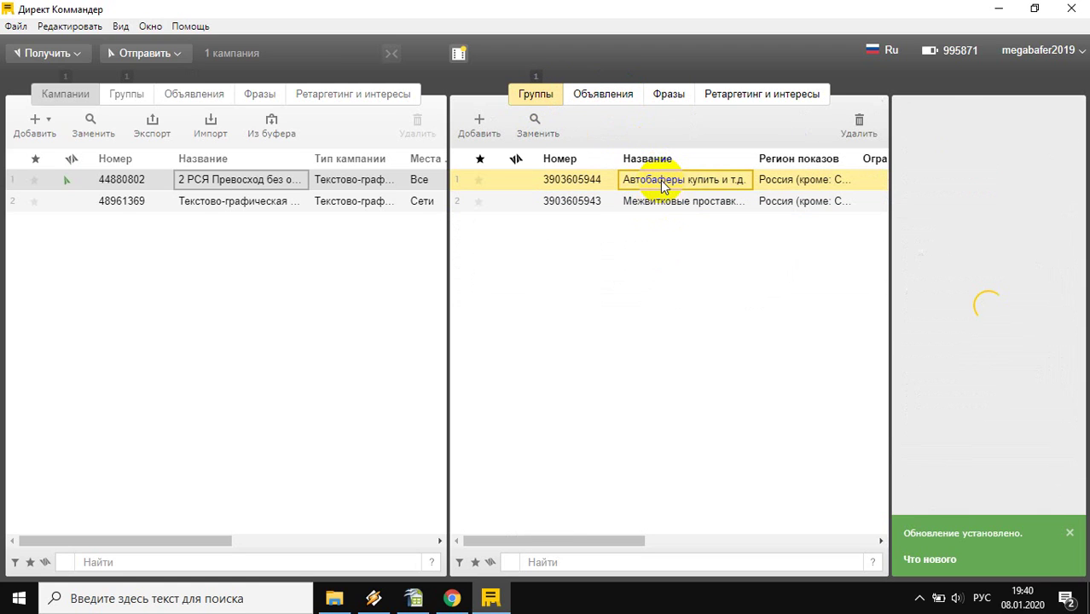
{"action": "left_click", "coordinate": [596, 96]}
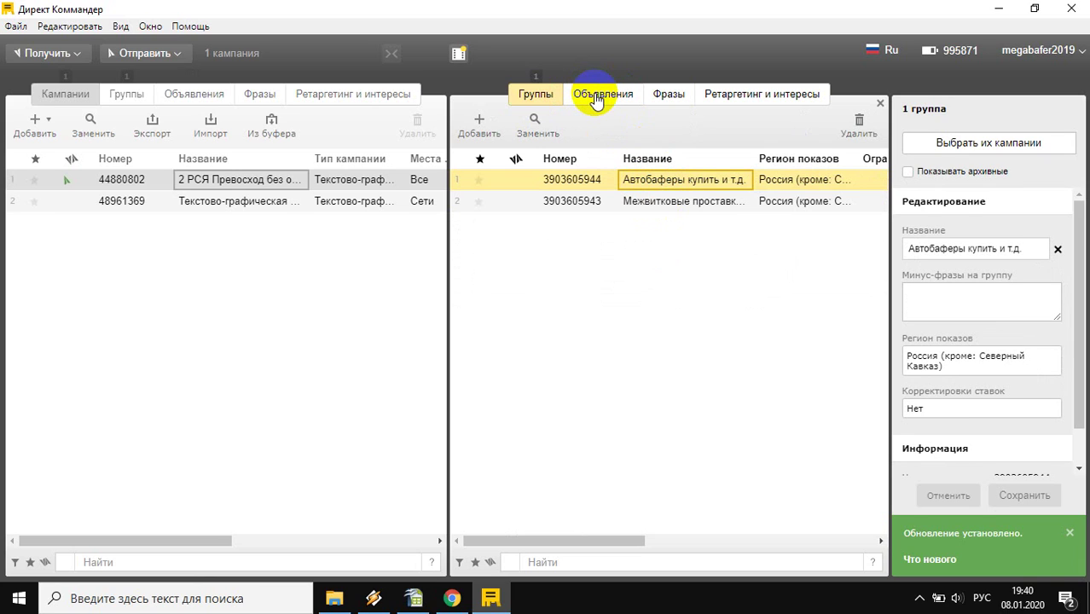
{"action": "left_click", "coordinate": [595, 97]}
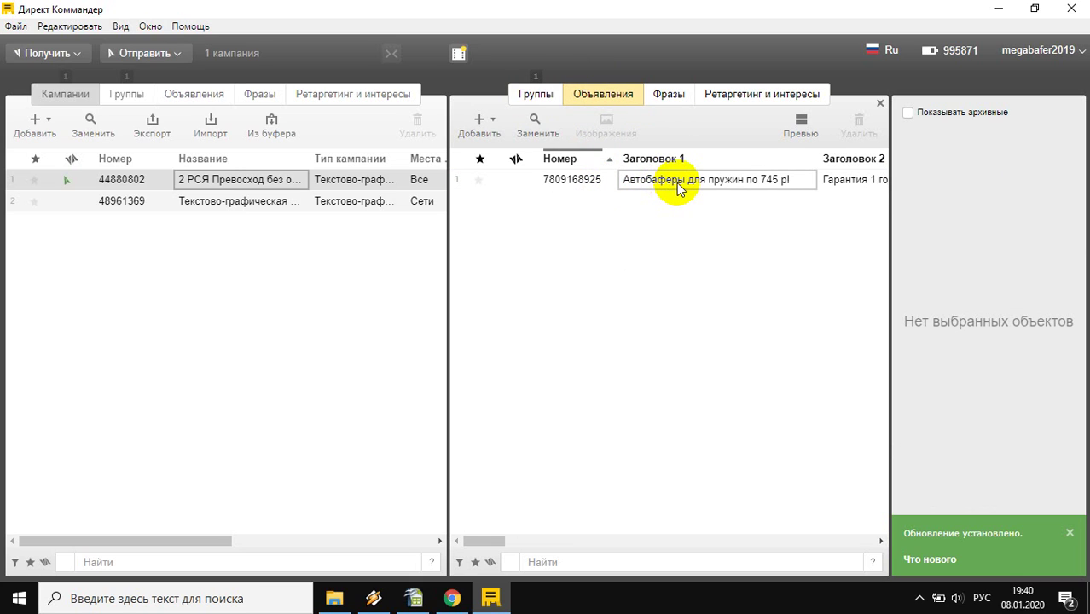
Step: Show the group's phrases and set the автобаферы phrase's Ставка to 7 and Ставка в сетях to 4, saving the changes
{"action": "left_click", "coordinate": [670, 97]}
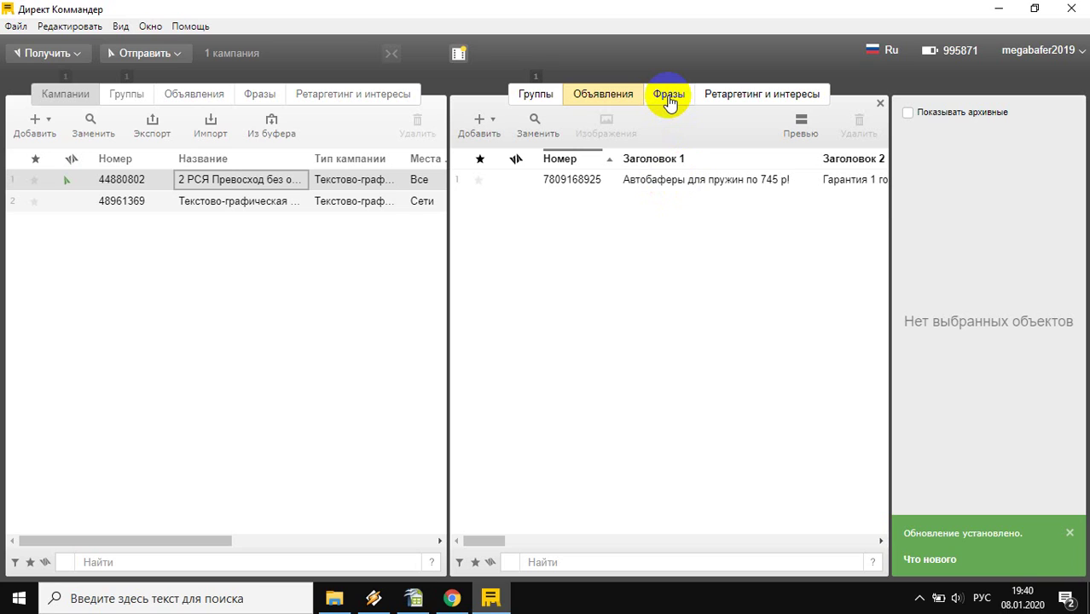
{"action": "left_click", "coordinate": [670, 97]}
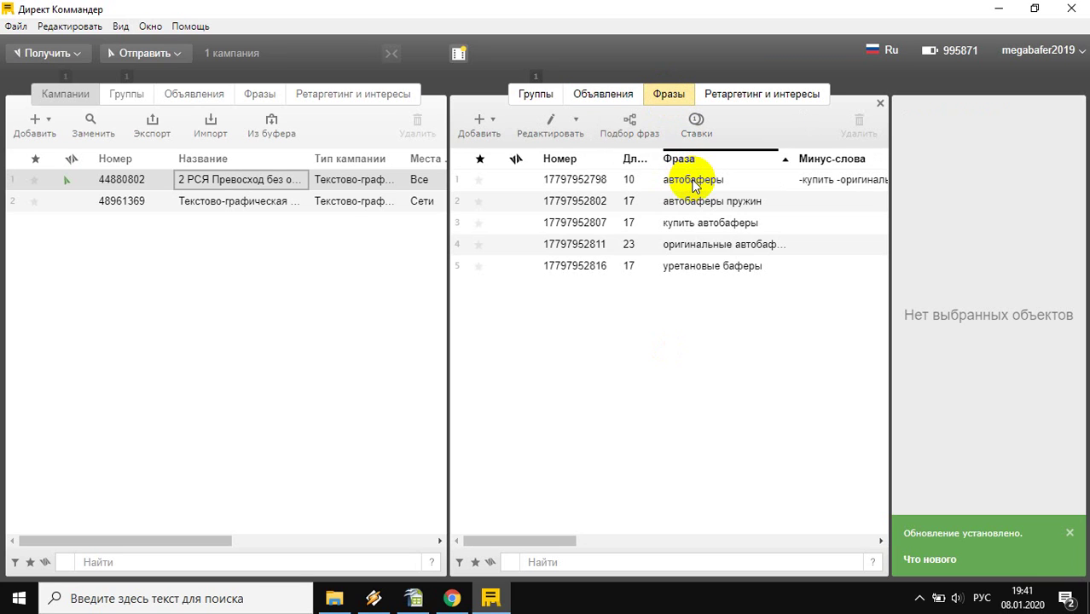
{"action": "left_click", "coordinate": [692, 182]}
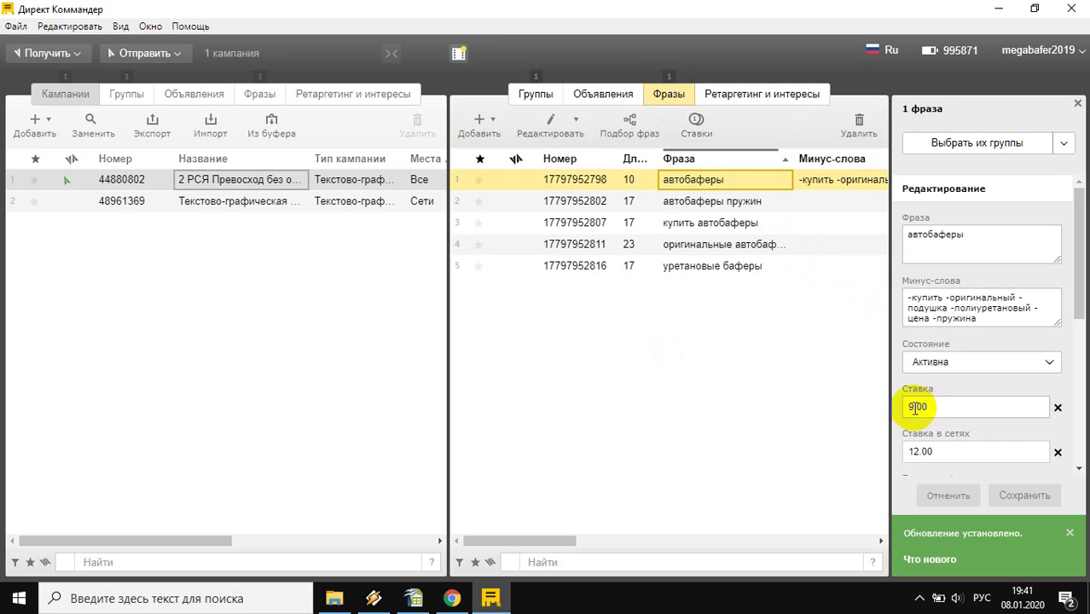
{"action": "left_click", "coordinate": [915, 407]}
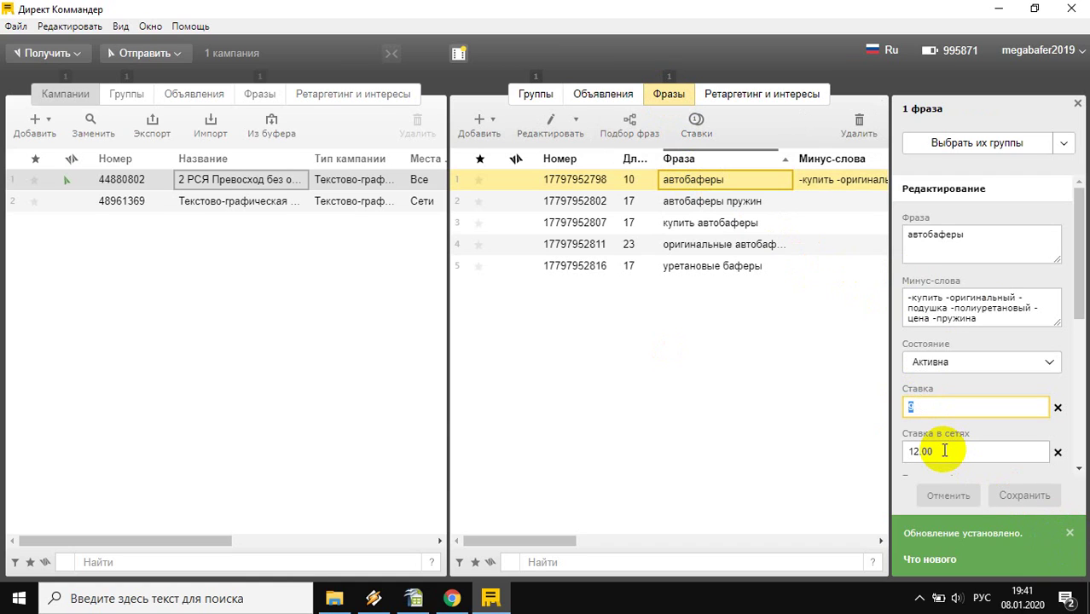
{"action": "type", "text": "7"}
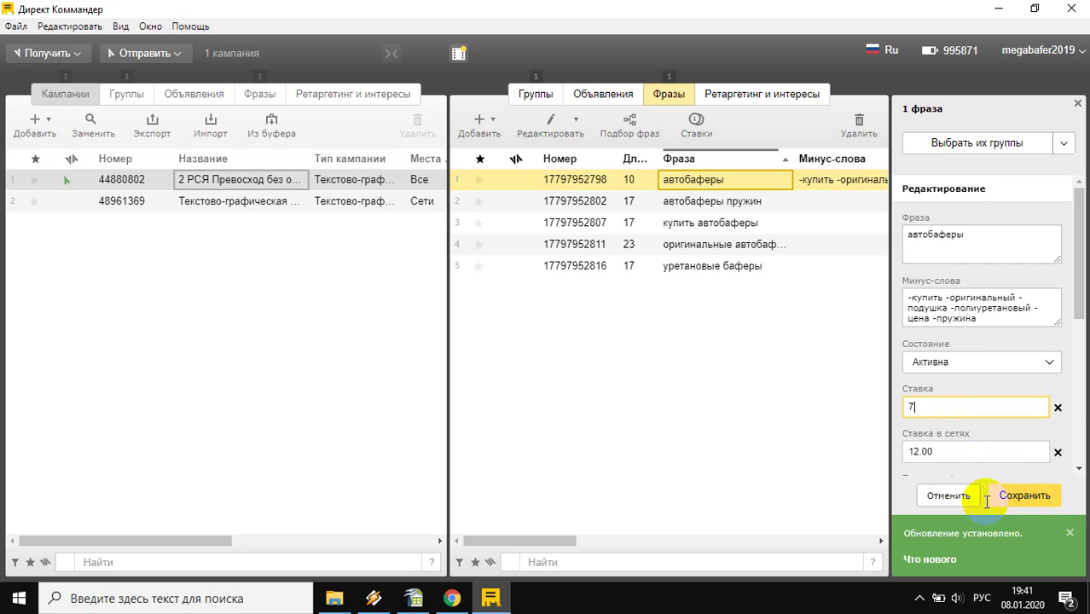
{"action": "scroll", "coordinate": [987, 478], "scroll_direction": "down", "scroll_amount": 2}
{"action": "left_click", "coordinate": [918, 370]}
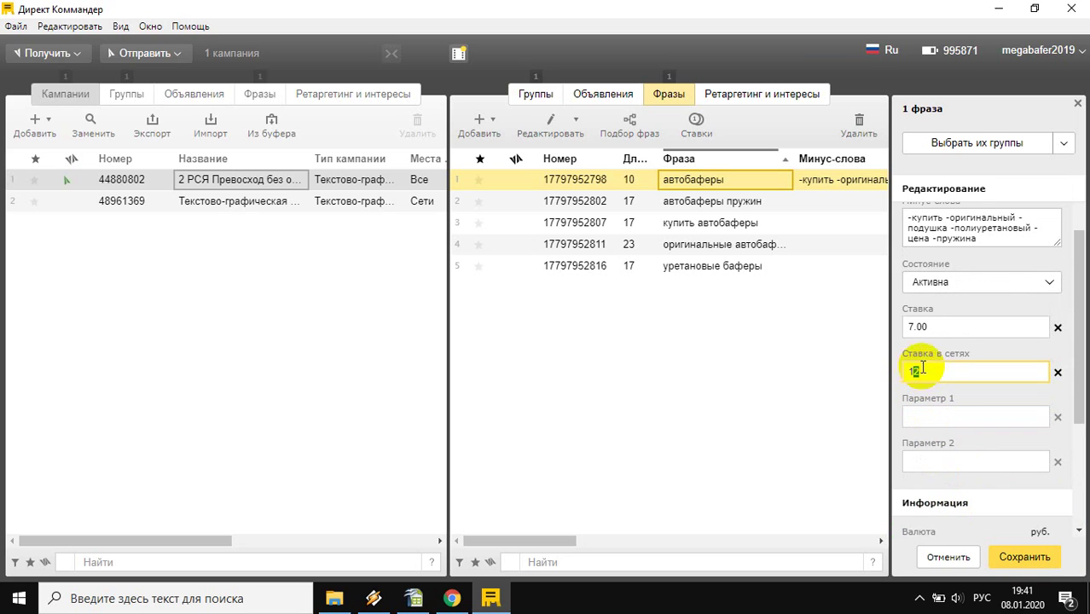
{"action": "double_click", "coordinate": [914, 372]}
{"action": "type", "text": "16"}
{"action": "double_click", "coordinate": [904, 371]}
{"action": "scroll", "coordinate": [901, 370], "scroll_direction": "down", "scroll_amount": 2}
{"action": "type", "text": "4"}
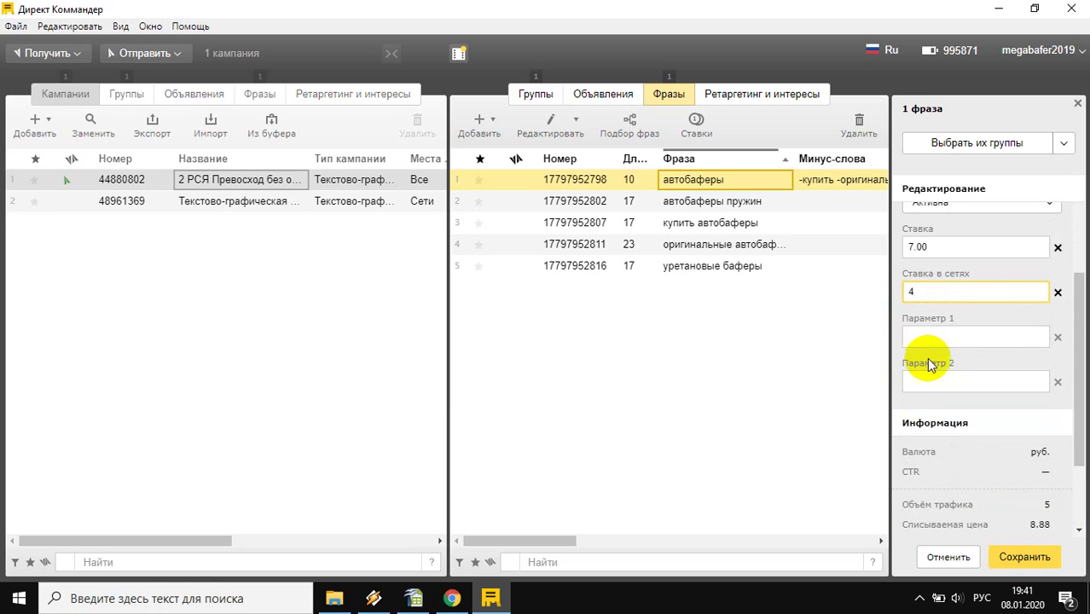
{"action": "left_click", "coordinate": [1024, 559]}
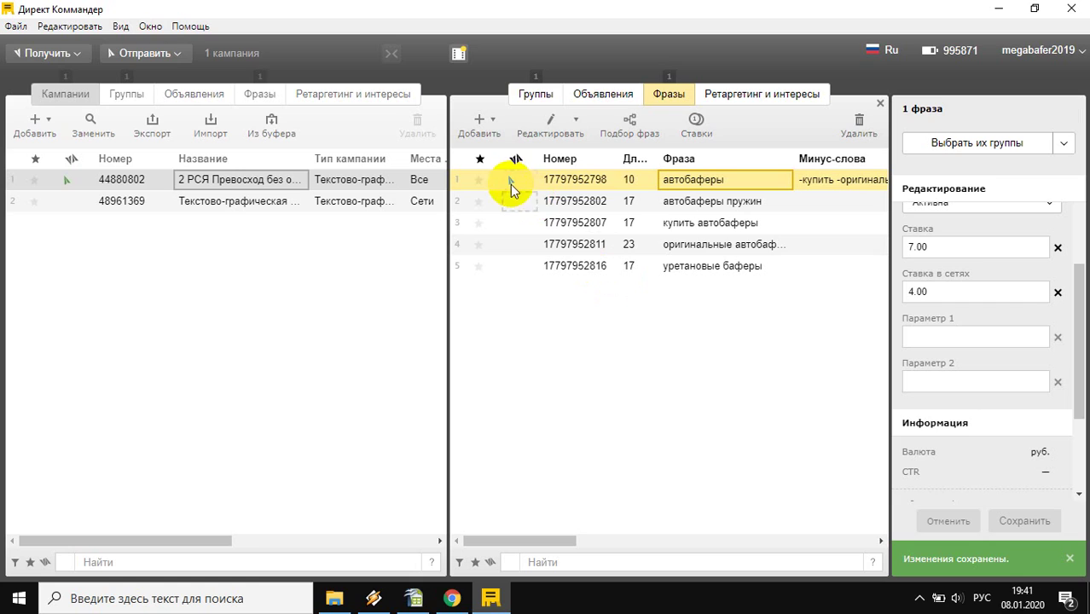
Step: Select all phrases of the group and save a Ставка of 7 and a Ставка в сетях of 5 for them together
{"action": "left_click", "coordinate": [676, 226]}
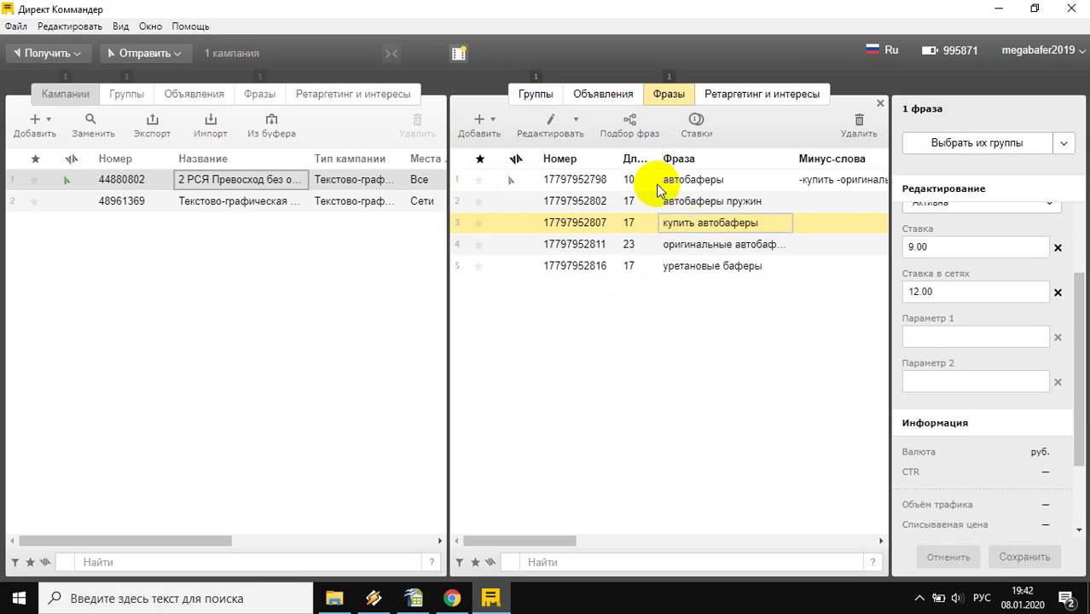
{"action": "key", "text": "ctrl+a"}
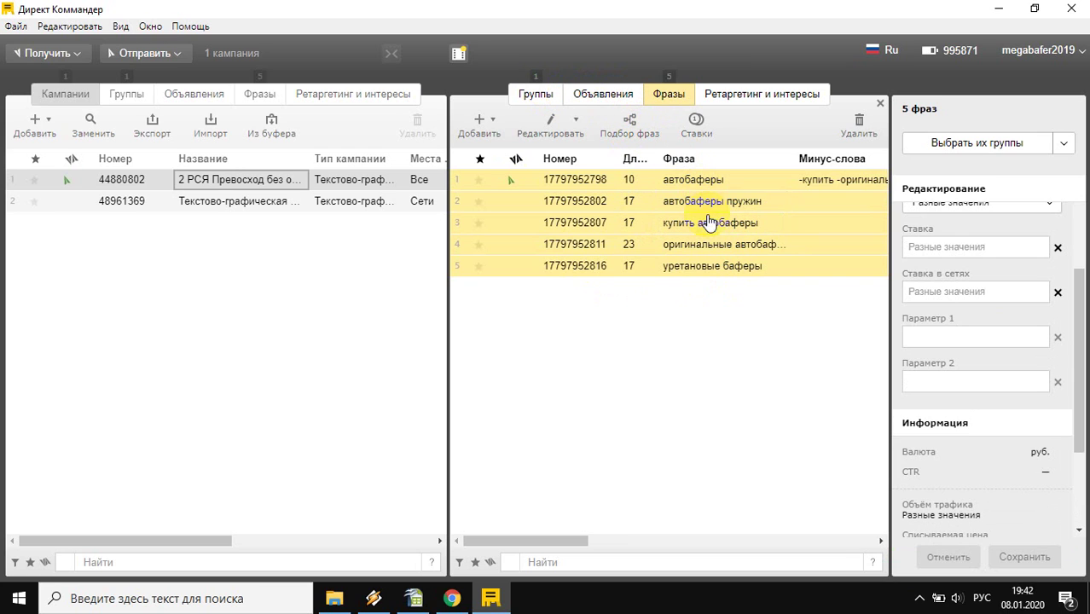
{"action": "left_click", "coordinate": [930, 251]}
{"action": "scroll", "coordinate": [936, 269], "scroll_direction": "up", "scroll_amount": 3}
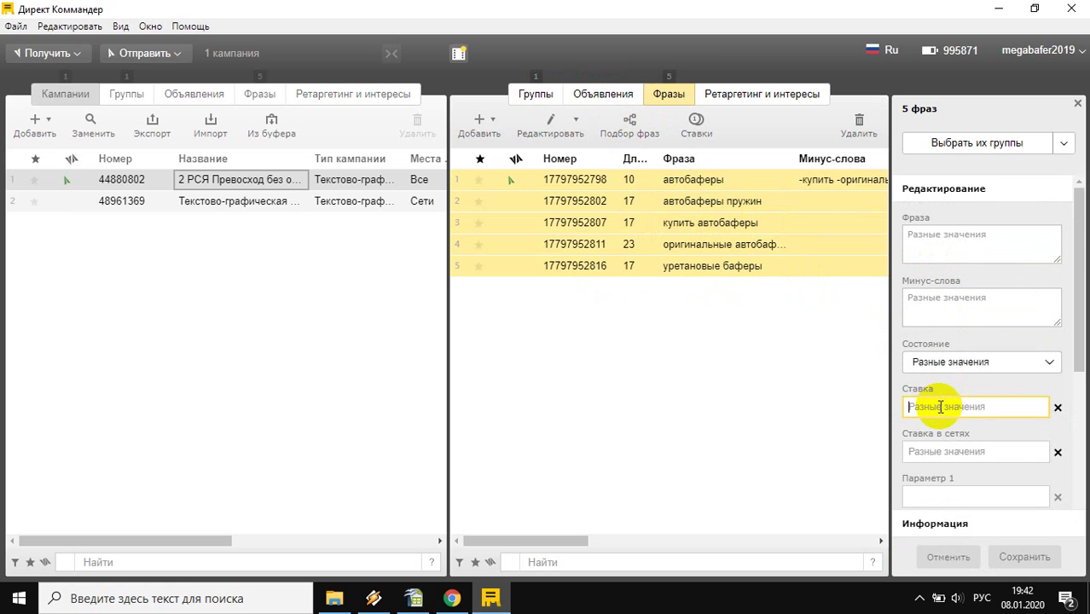
{"action": "type", "text": "7"}
{"action": "left_click", "coordinate": [926, 452]}
{"action": "type", "text": "5"}
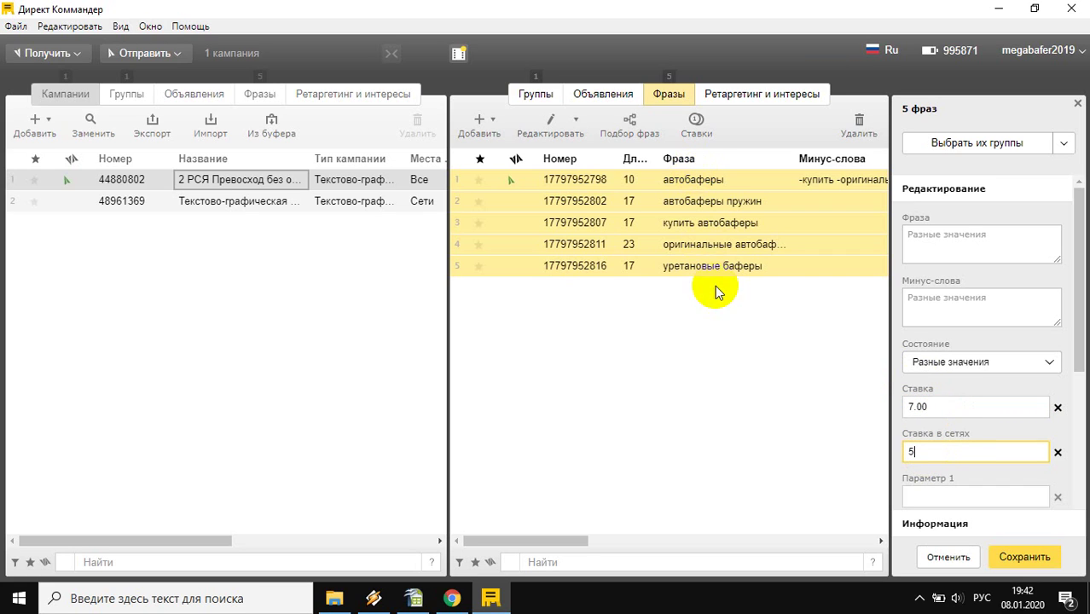
{"action": "left_click", "coordinate": [1026, 557]}
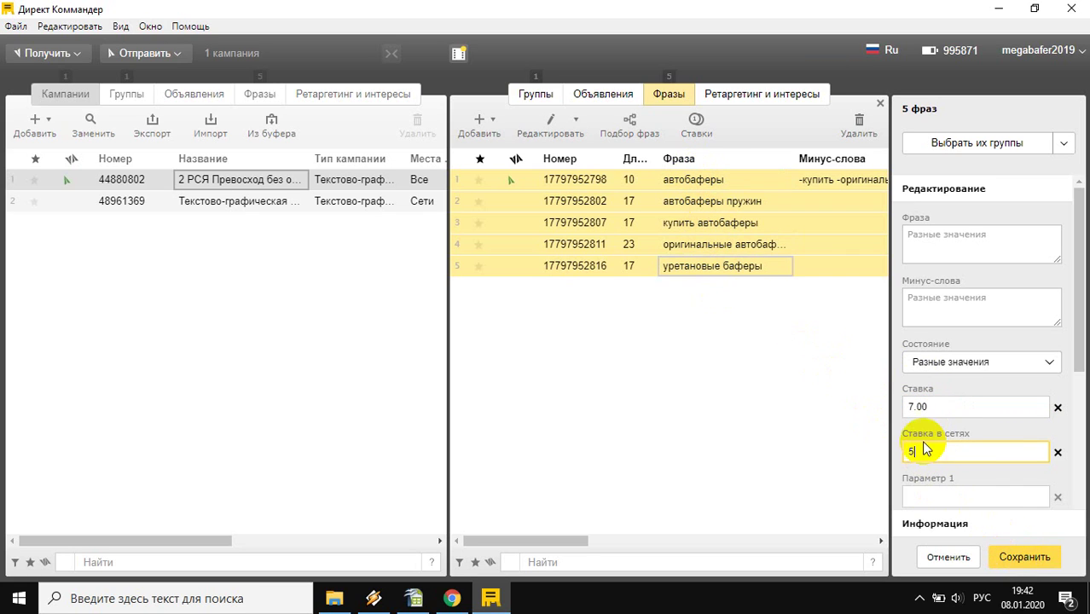
{"action": "key", "text": "Return"}
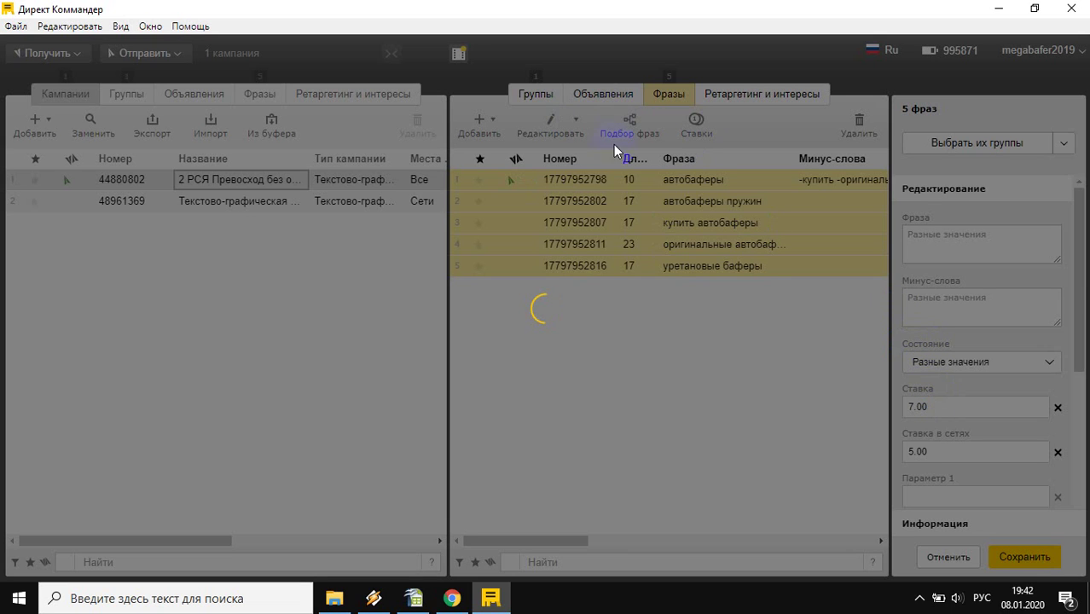
{"action": "left_click_drag", "start_coordinate": [733, 244], "coordinate": [749, 267]}
{"action": "left_click_drag", "start_coordinate": [618, 200], "coordinate": [640, 217]}
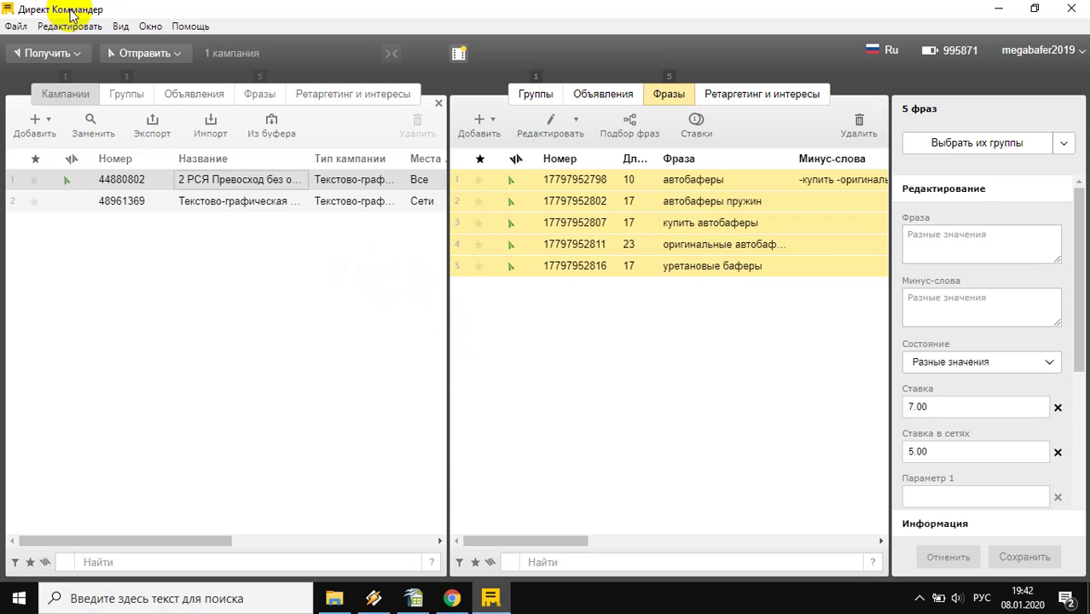
Step: Switch to Yandex Direct in Chrome and export the 2 РСЯ Превосход без оптимизации campaign in XLS format from the XLS/XLSX management page
{"action": "left_click", "coordinate": [452, 598]}
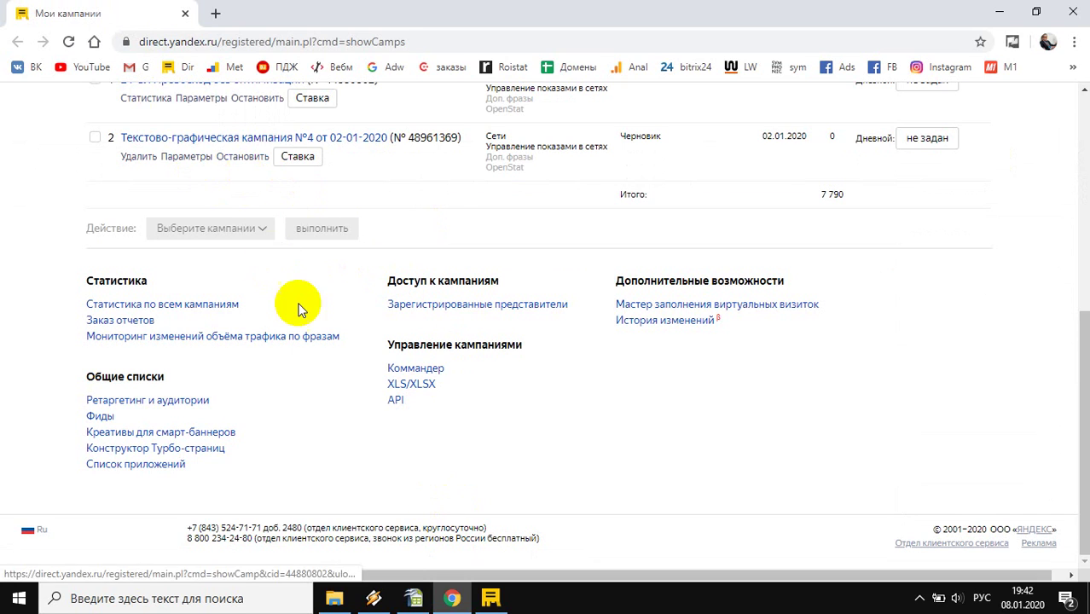
{"action": "left_click", "coordinate": [418, 385]}
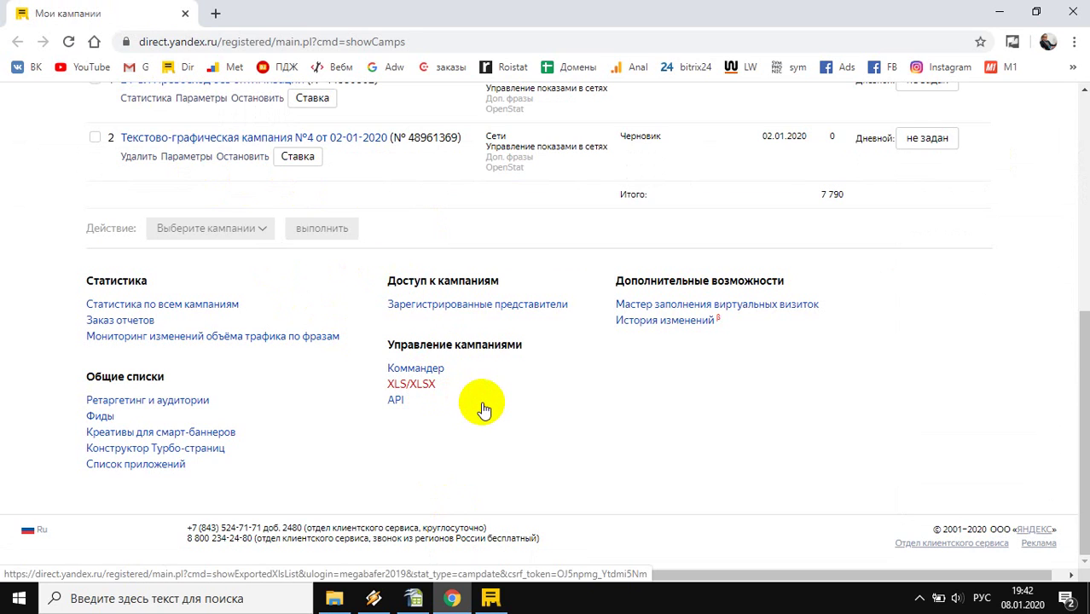
{"action": "left_click", "coordinate": [435, 390]}
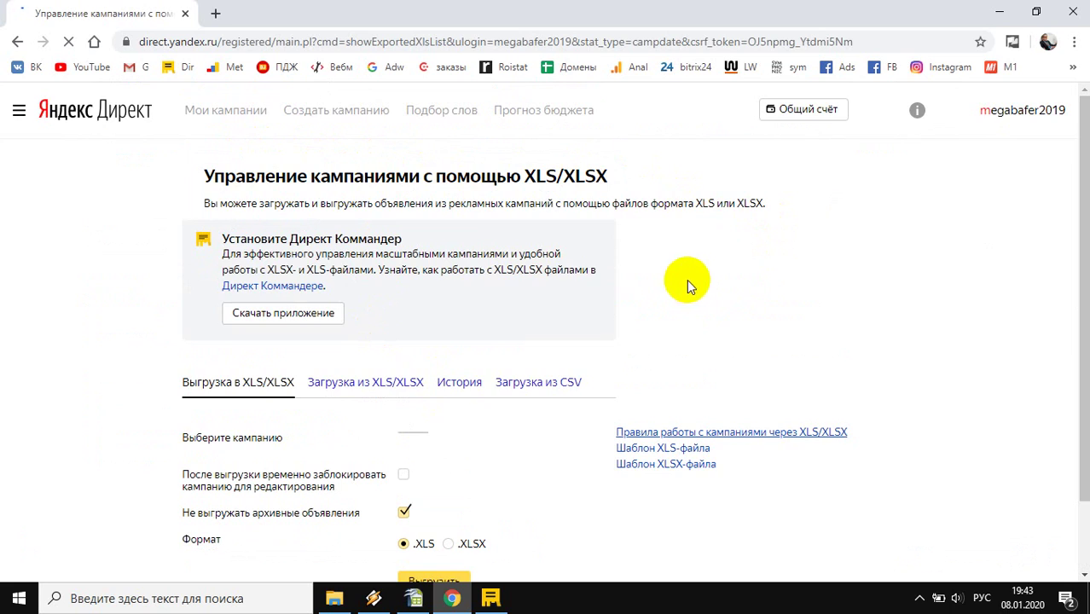
{"action": "scroll", "coordinate": [679, 310], "scroll_direction": "down", "scroll_amount": 1}
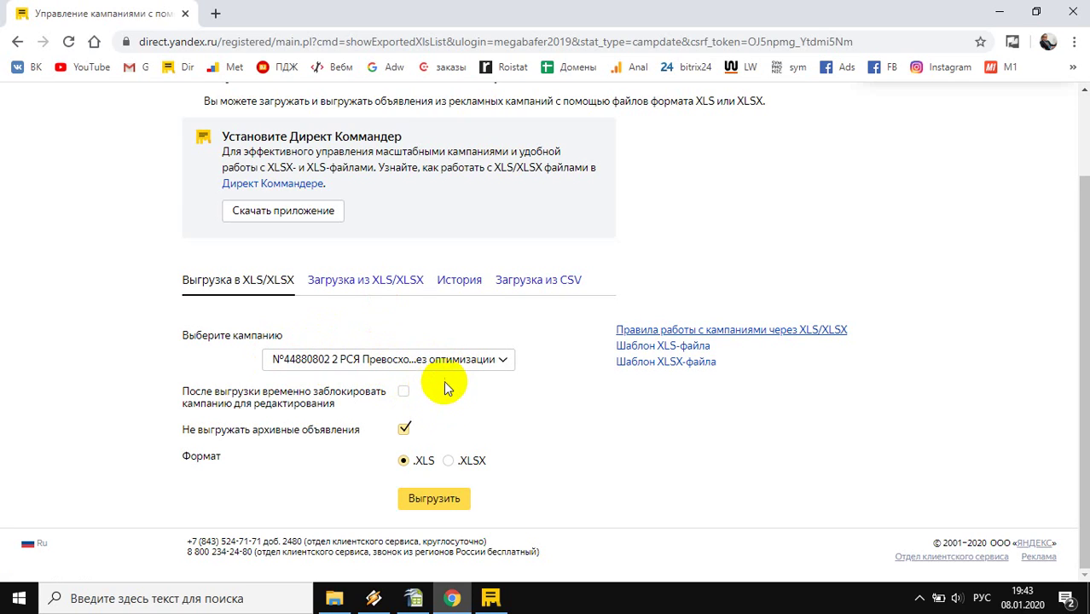
{"action": "left_click", "coordinate": [447, 500]}
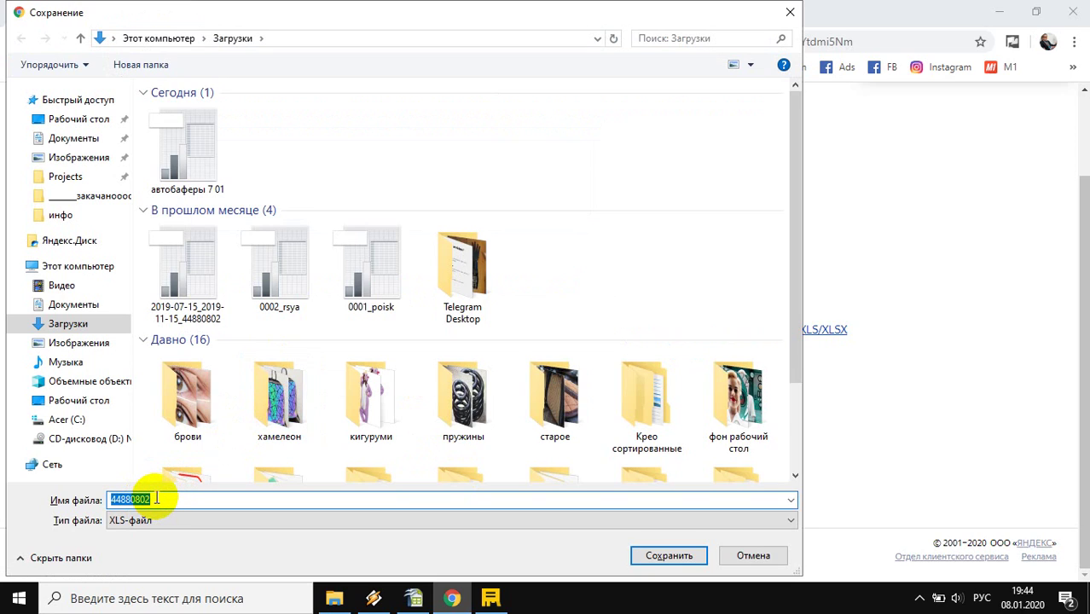
Step: Save the exported campaign file in the Загрузки folder under the name рся баферы 8 января
{"action": "type", "text": "рся баферы 8 яянваря"}
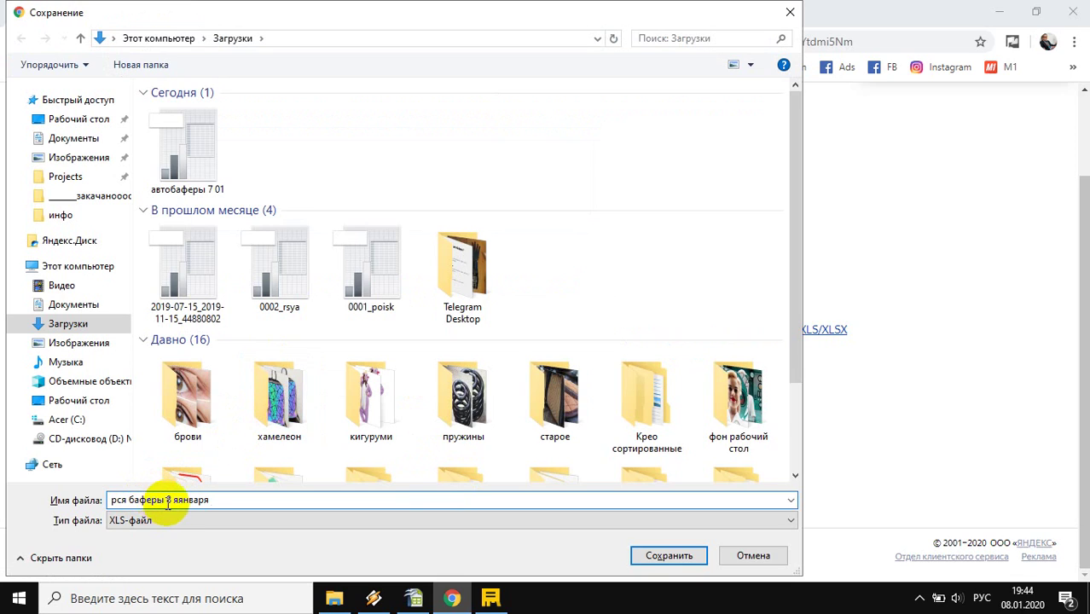
{"action": "left_click", "coordinate": [179, 500]}
{"action": "key", "text": "BackSpace"}
{"action": "left_click", "coordinate": [657, 555]}
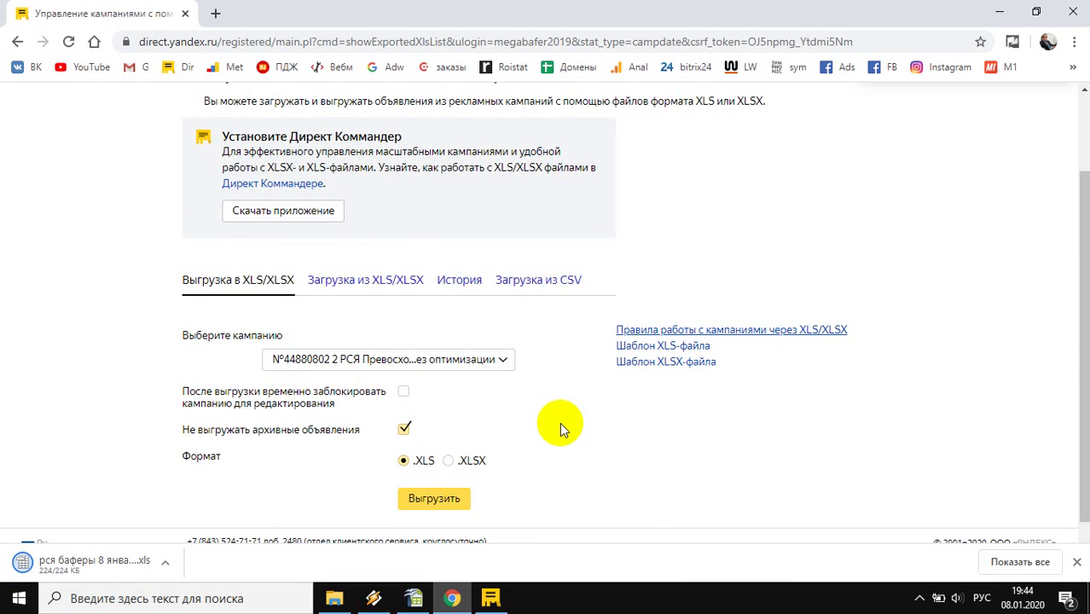
Step: Open the downloaded рся баферы 8 января.xls in OpenOffice Calc and look through its Контактная информация, Регионы and Словарь значений полей sheets
{"action": "left_click", "coordinate": [120, 564]}
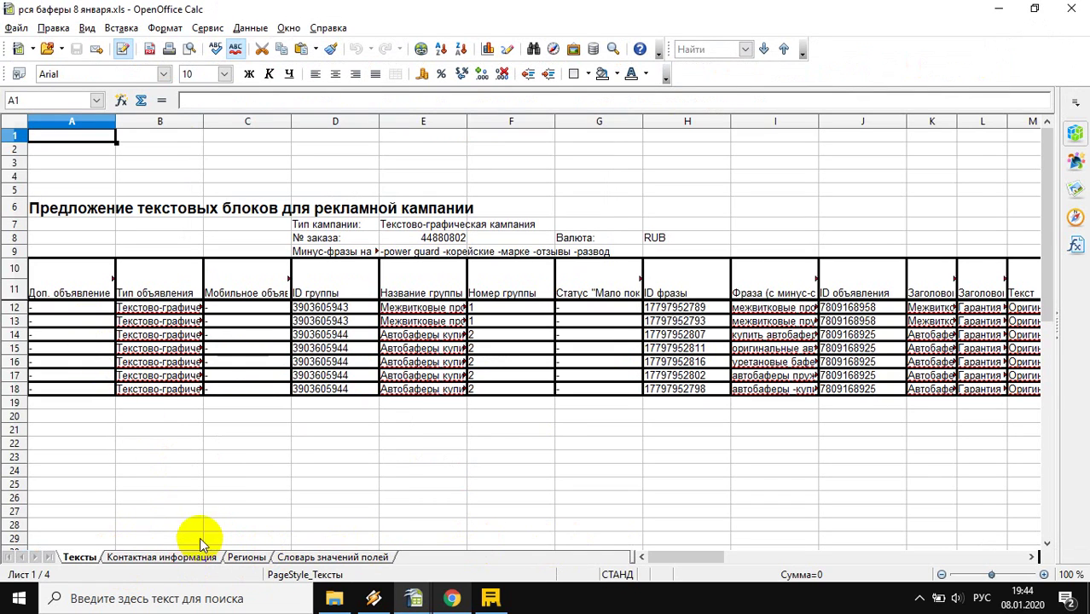
{"action": "left_click", "coordinate": [161, 559]}
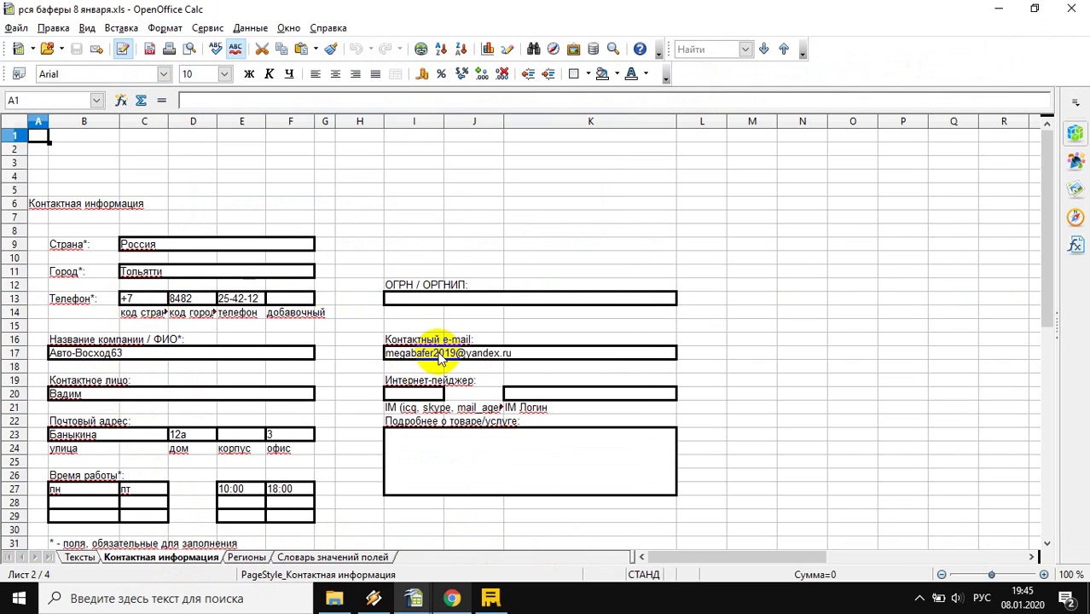
{"action": "left_click", "coordinate": [236, 559]}
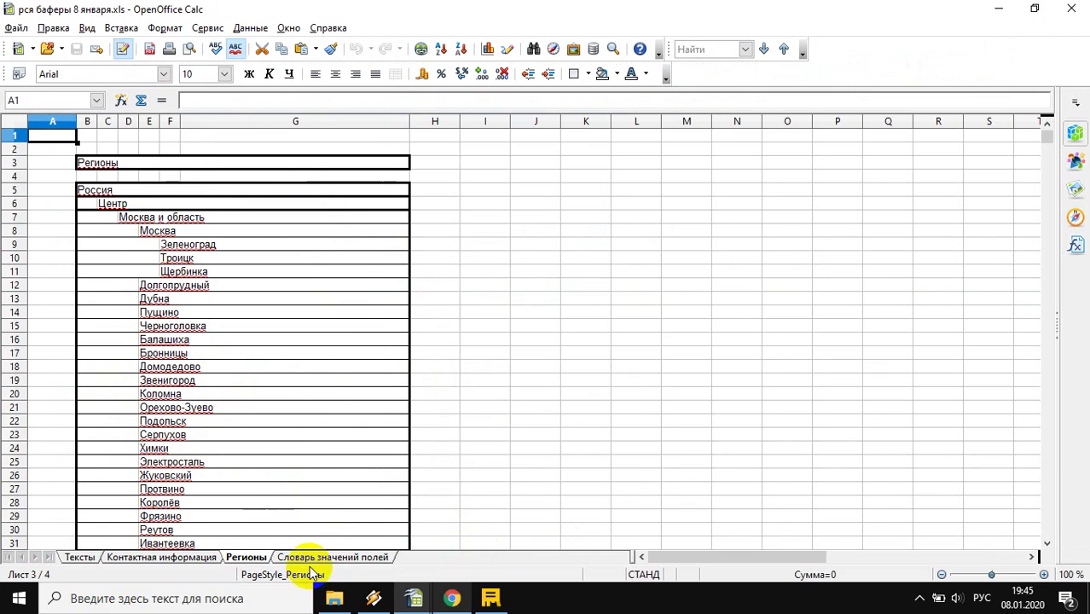
{"action": "left_click", "coordinate": [303, 558]}
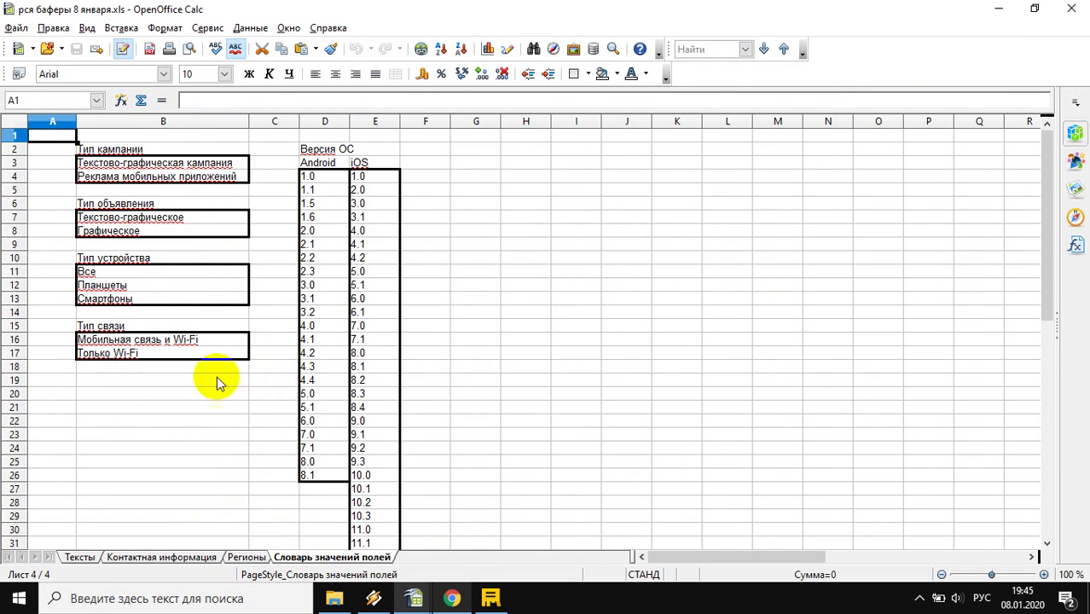
Step: Return to the Тексты sheet and examine its ad type, group ID and group name entries
{"action": "left_click", "coordinate": [84, 559]}
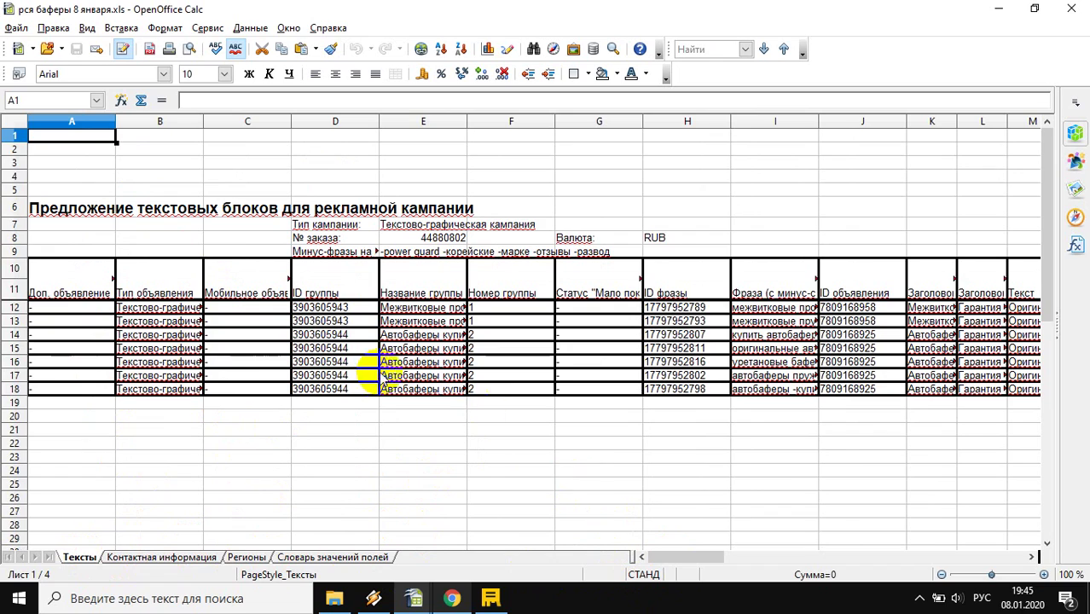
{"action": "left_click", "coordinate": [171, 308]}
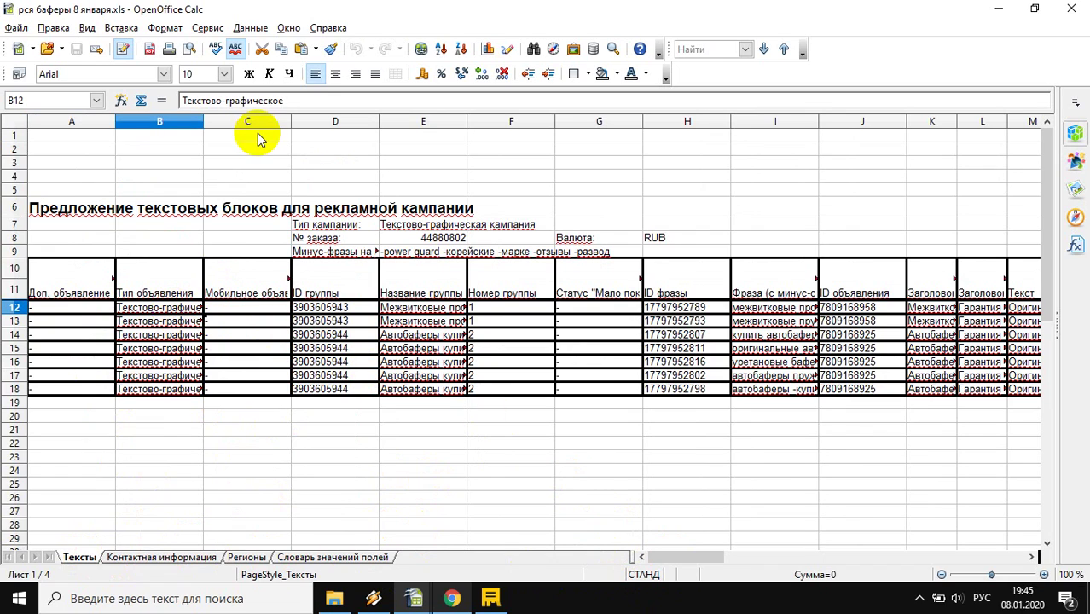
{"action": "left_click", "coordinate": [324, 309]}
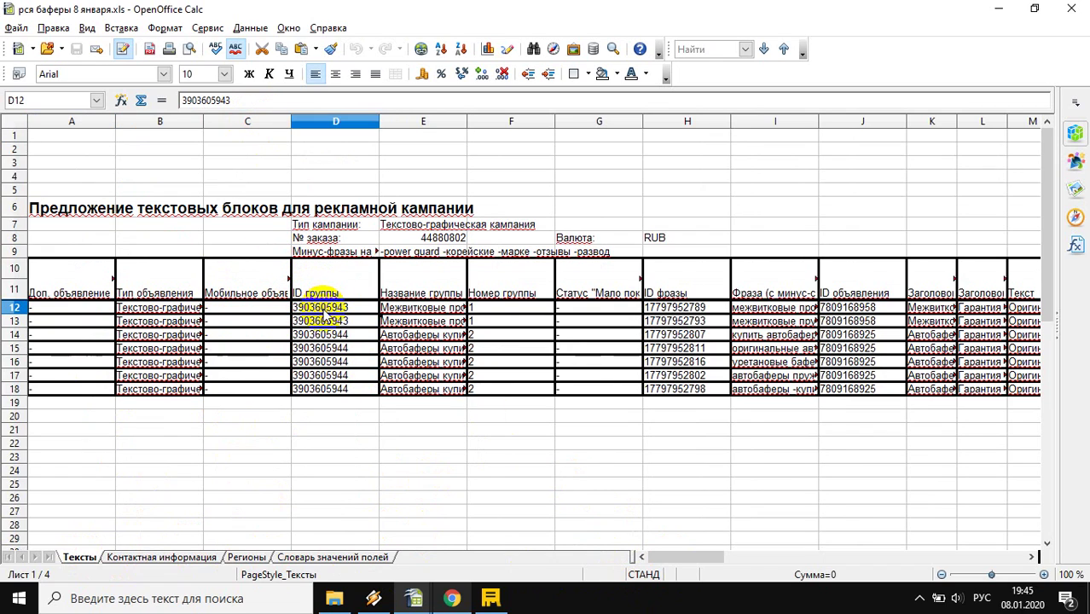
{"action": "left_click", "coordinate": [426, 309]}
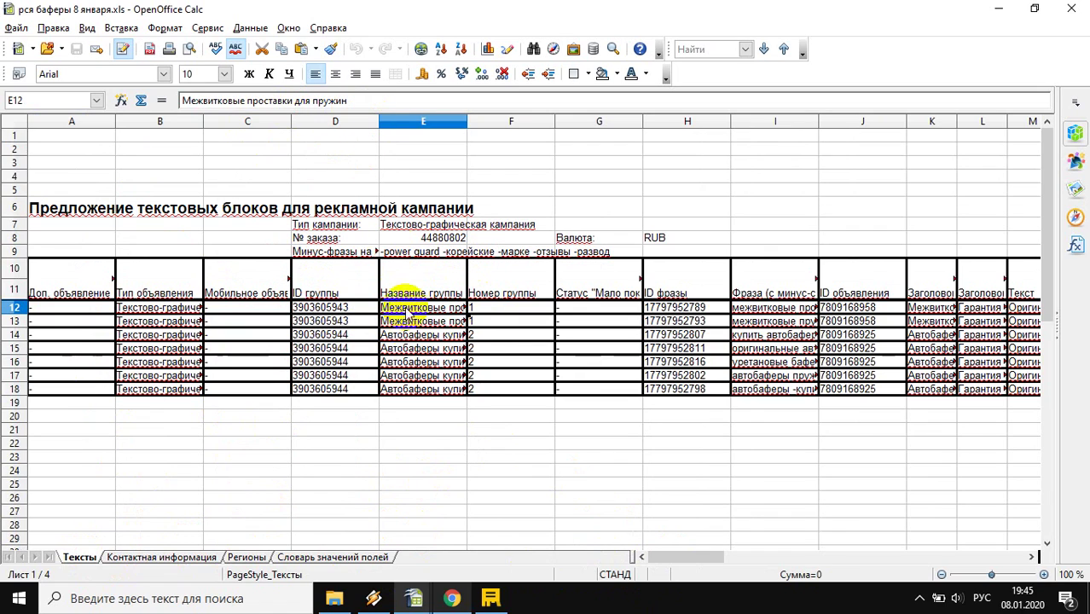
{"action": "left_click", "coordinate": [407, 362]}
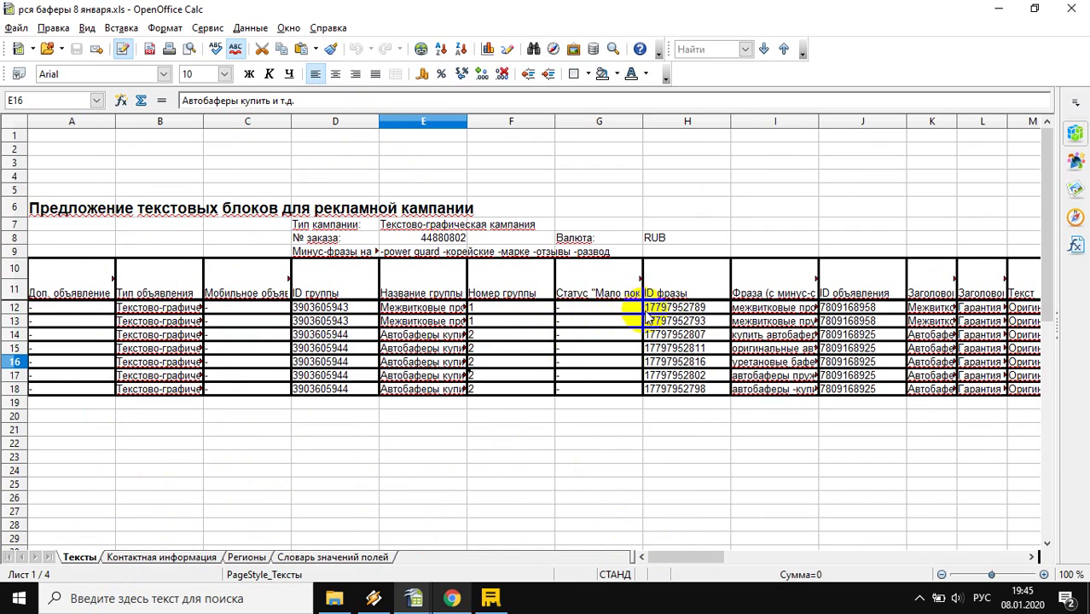
Step: Examine the phrase ID, phrase, ad ID, headline and ad text entries in row 12 of the Тексты sheet
{"action": "left_click", "coordinate": [687, 308]}
{"action": "key", "text": "Right"}
{"action": "key", "text": "Right"}
{"action": "key", "text": "Right"}
{"action": "key", "text": "Right"}
{"action": "key", "text": "Right"}
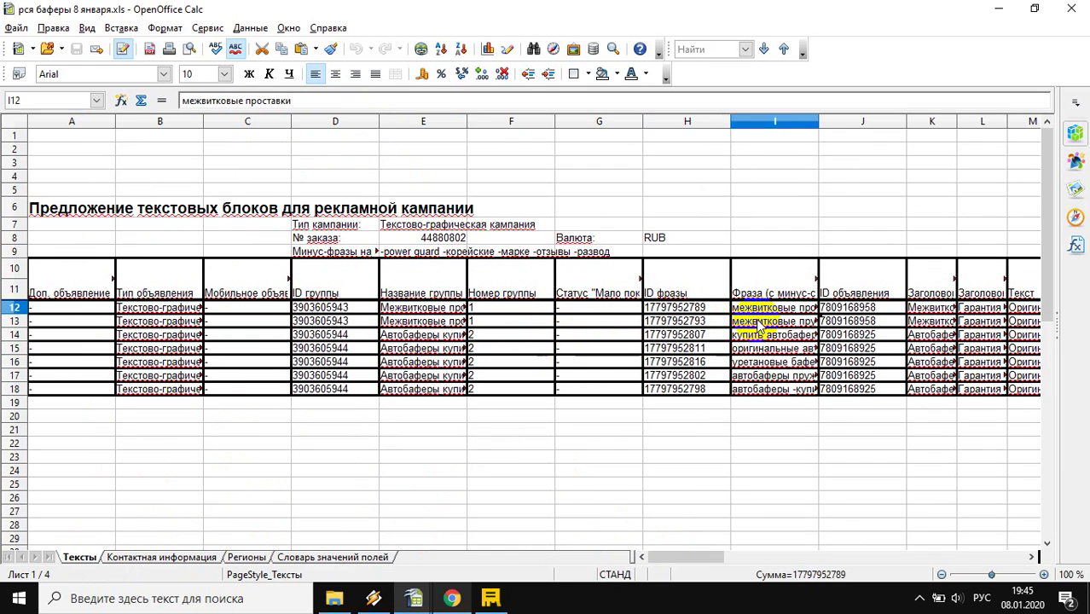
{"action": "key", "text": "Right"}
{"action": "key", "text": "Right"}
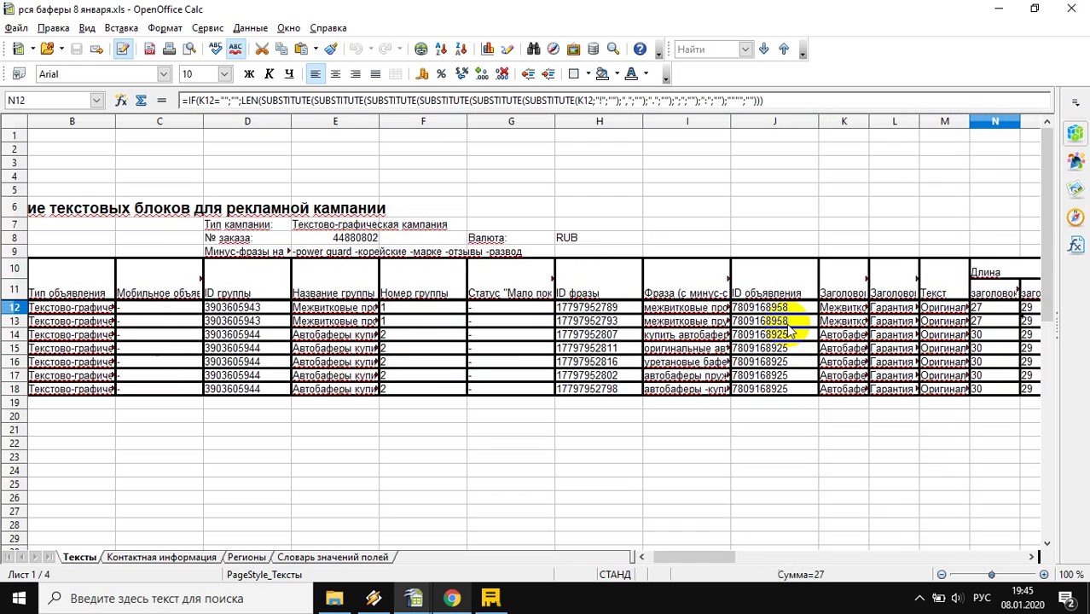
{"action": "left_click", "coordinate": [758, 310]}
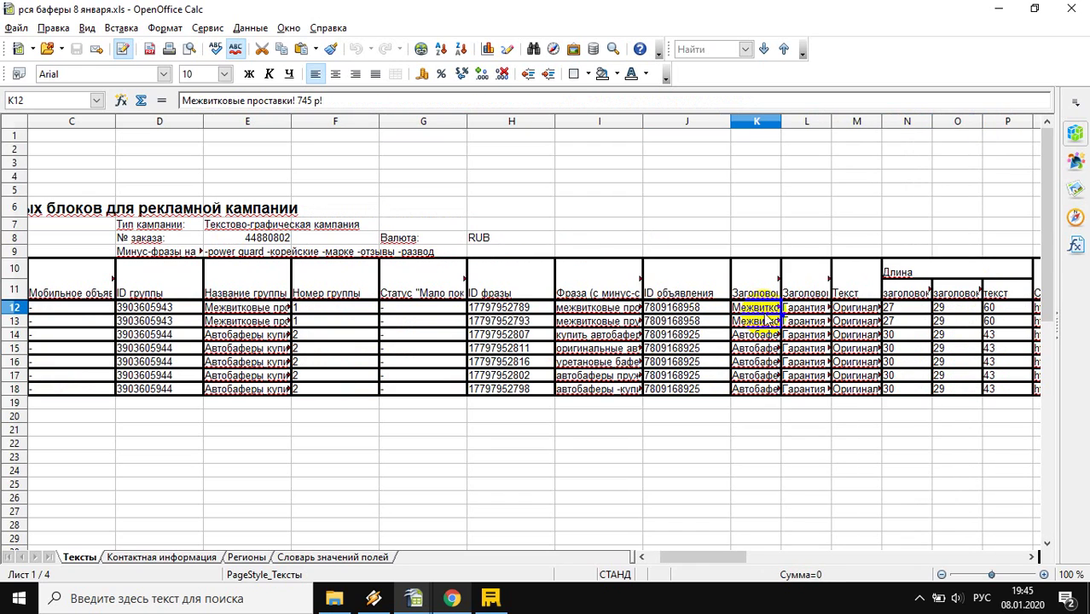
{"action": "left_click", "coordinate": [804, 309]}
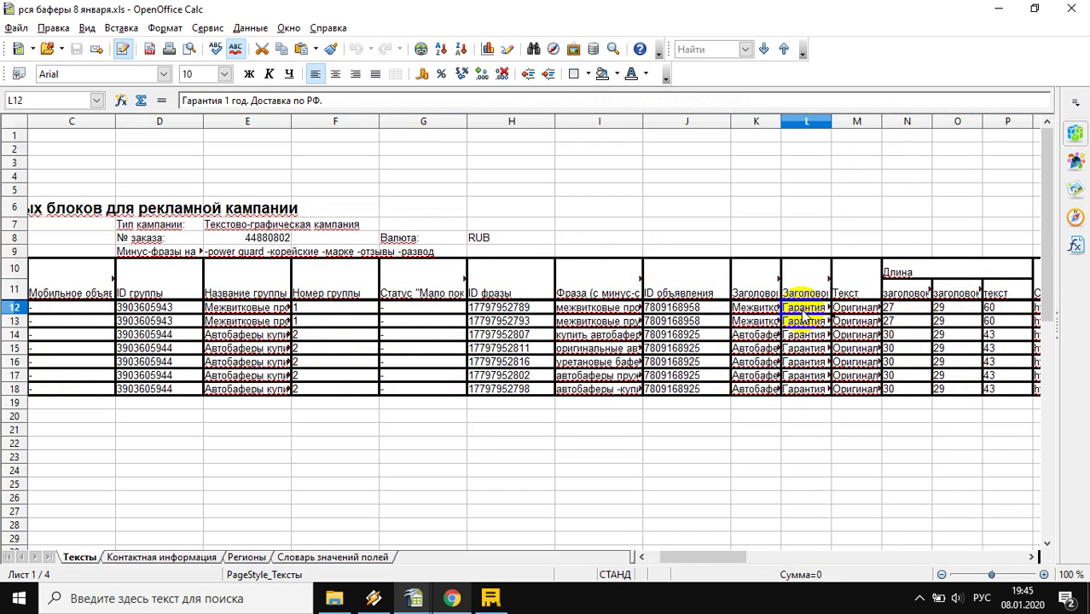
{"action": "left_click", "coordinate": [852, 309]}
Step: Examine row 12's text length formulas, link, display link, region and bid entries
{"action": "left_click", "coordinate": [906, 310]}
{"action": "key", "text": "Right"}
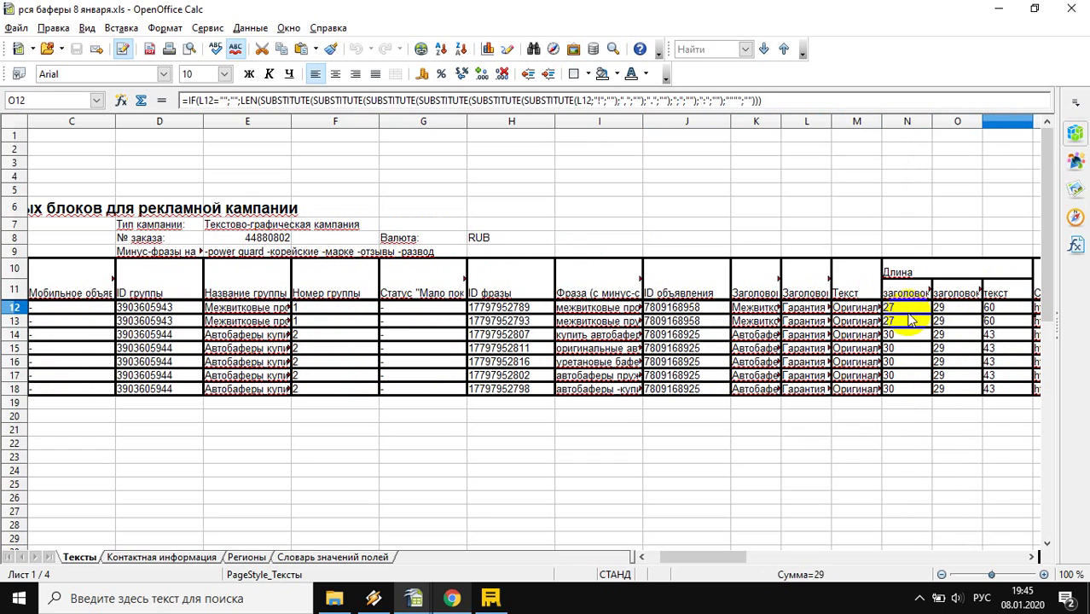
{"action": "key", "text": "Right"}
{"action": "key", "text": "Right"}
{"action": "key", "text": "Right"}
{"action": "key", "text": "Right"}
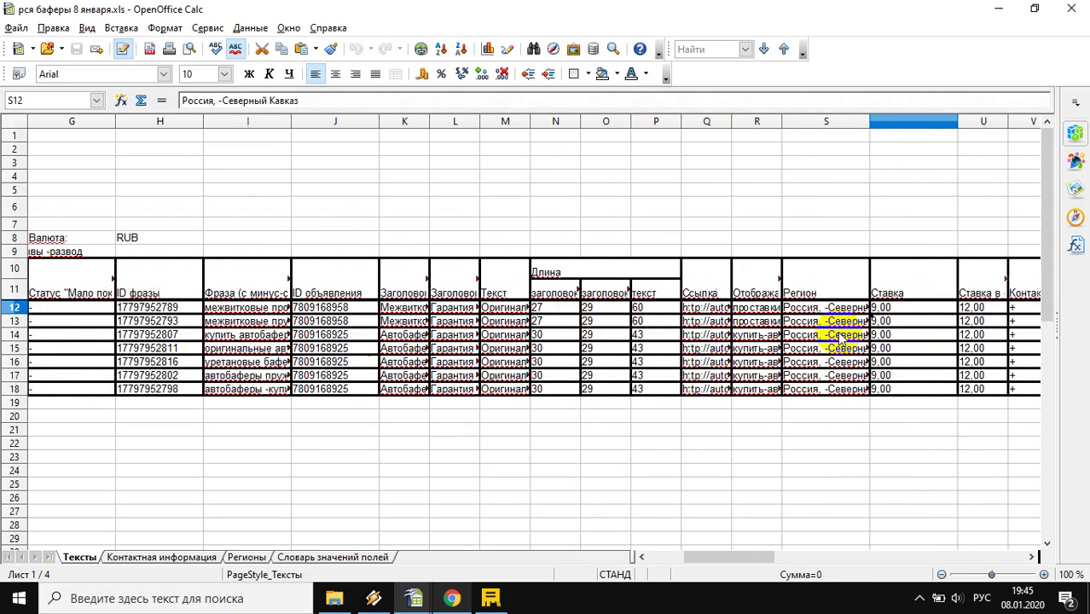
{"action": "left_click", "coordinate": [709, 307]}
{"action": "left_click", "coordinate": [758, 308]}
{"action": "left_click", "coordinate": [806, 311]}
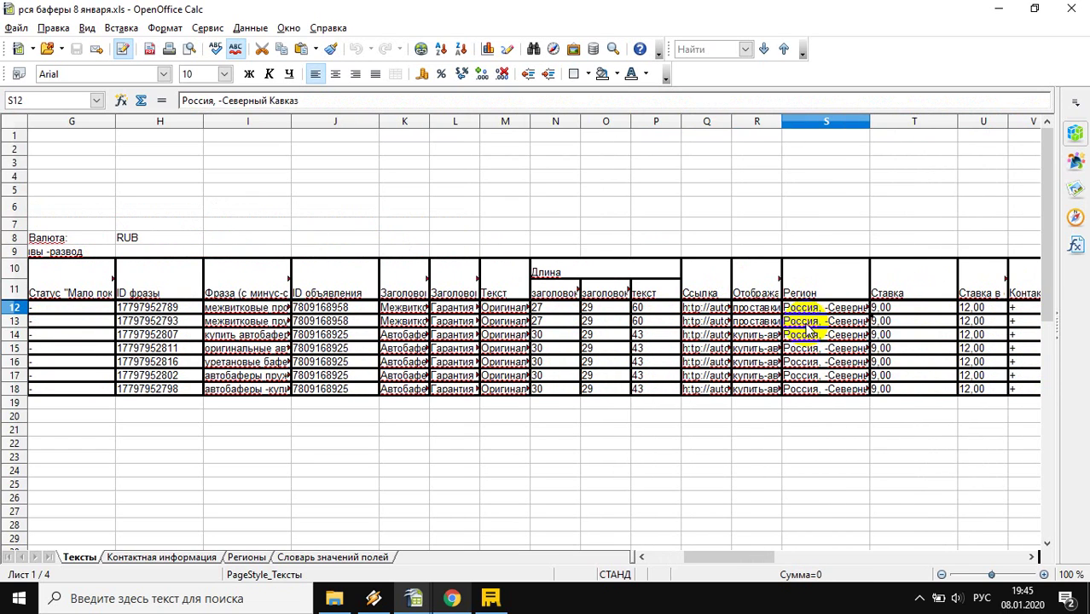
{"action": "key", "text": "Right"}
{"action": "left_click", "coordinate": [823, 307]}
{"action": "left_click", "coordinate": [879, 309]}
Step: Examine the contacts, ad and phrase status, and sitelink title, description and address entries, including the full sitelink URLs in AA12
{"action": "key", "text": "Right"}
{"action": "key", "text": "Right"}
{"action": "key", "text": "Right"}
{"action": "key", "text": "Right"}
{"action": "key", "text": "Right"}
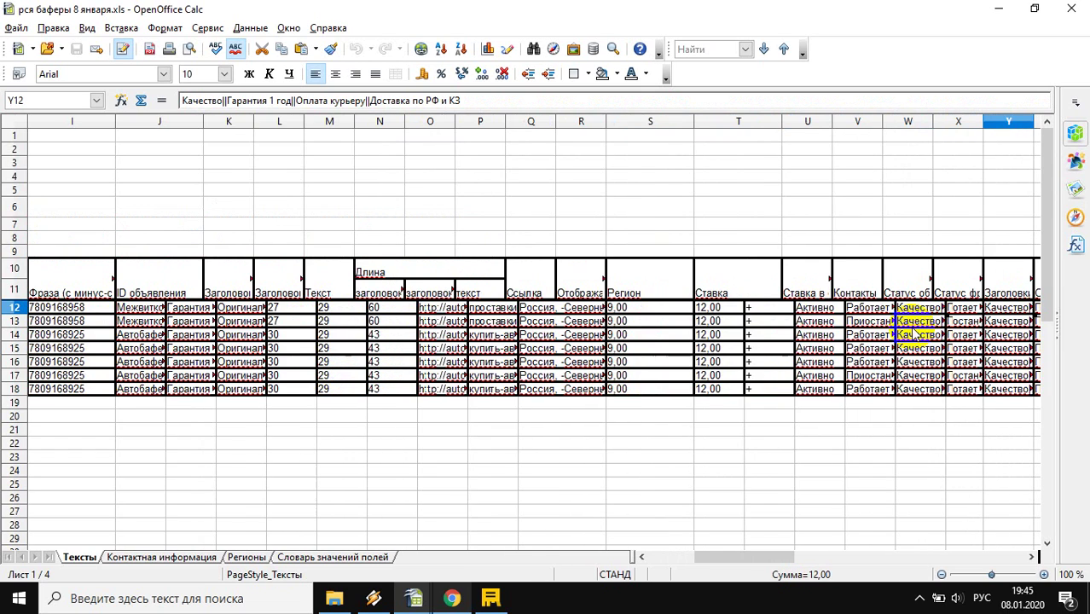
{"action": "key", "text": "Right"}
{"action": "key", "text": "Right"}
{"action": "key", "text": "Right"}
{"action": "key", "text": "Right"}
{"action": "key", "text": "Right"}
{"action": "key", "text": "Right"}
{"action": "key", "text": "Right"}
{"action": "key", "text": "Right"}
{"action": "key", "text": "Right"}
{"action": "key", "text": "Right"}
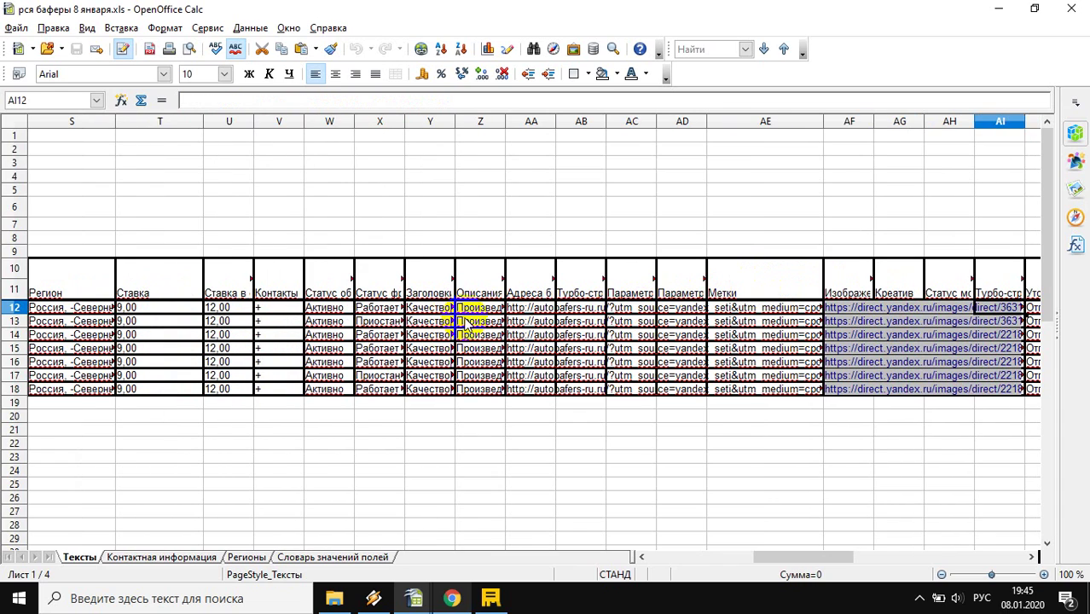
{"action": "left_click", "coordinate": [630, 334]}
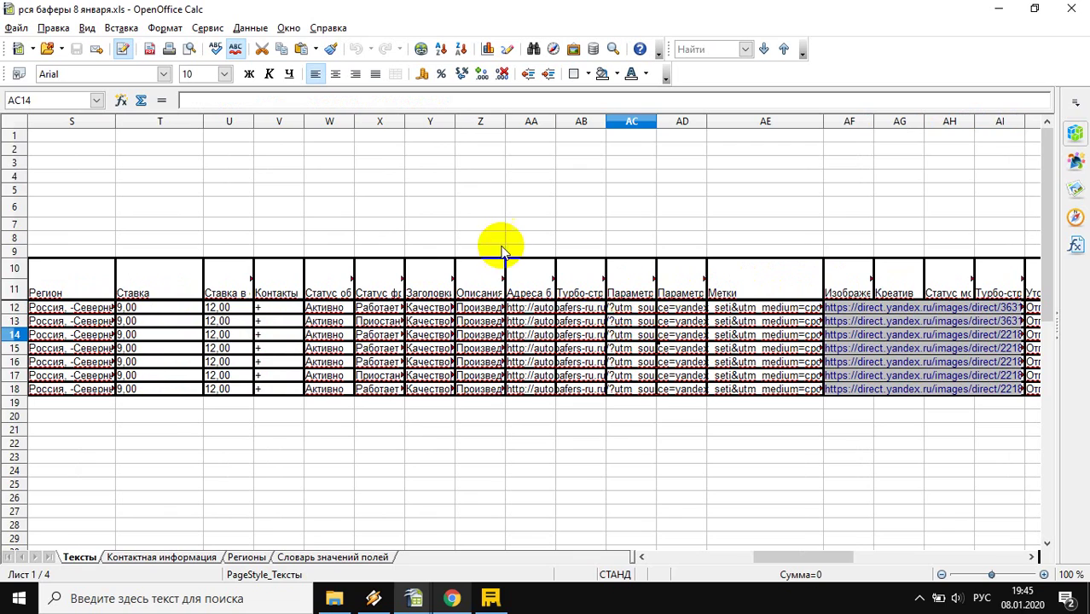
{"action": "left_click", "coordinate": [564, 308]}
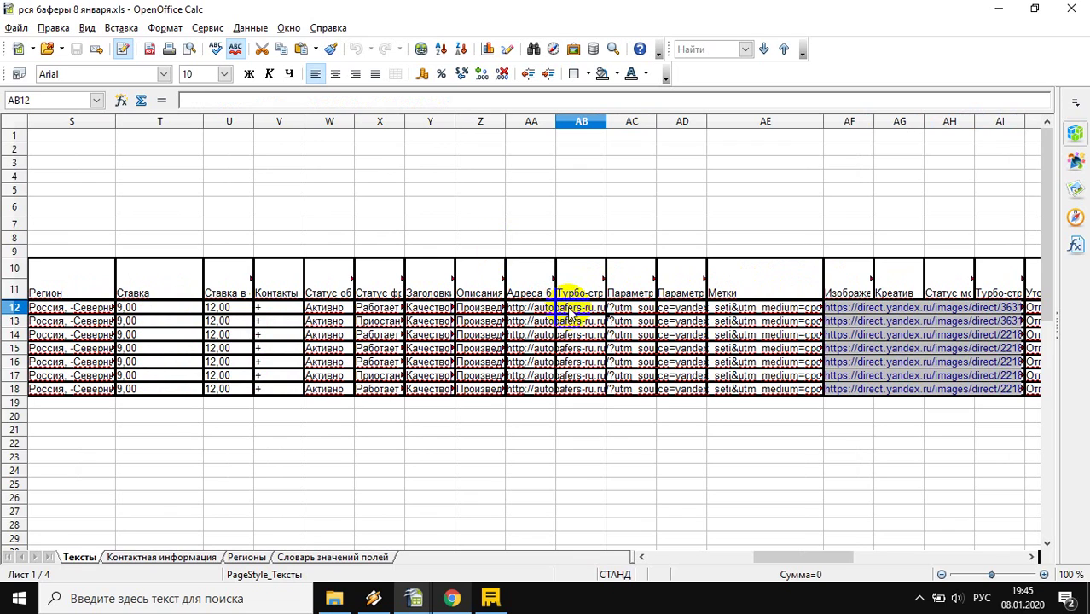
{"action": "left_click", "coordinate": [517, 308]}
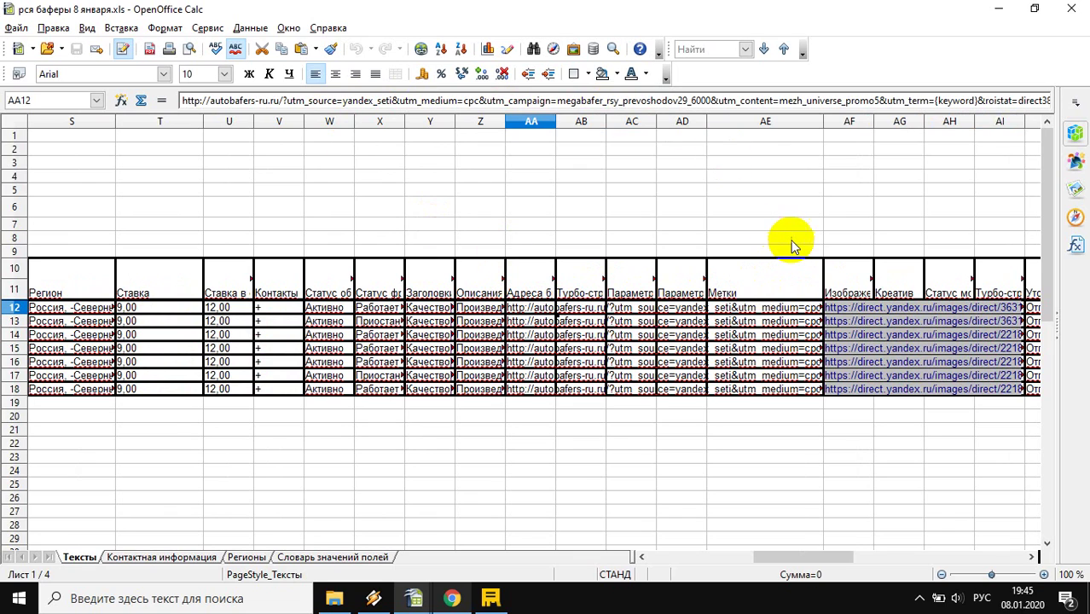
Step: Look through the remaining columns for parameters, labels, images, callouts and mobile app advertising settings
{"action": "key", "text": "Right"}
{"action": "key", "text": "Right"}
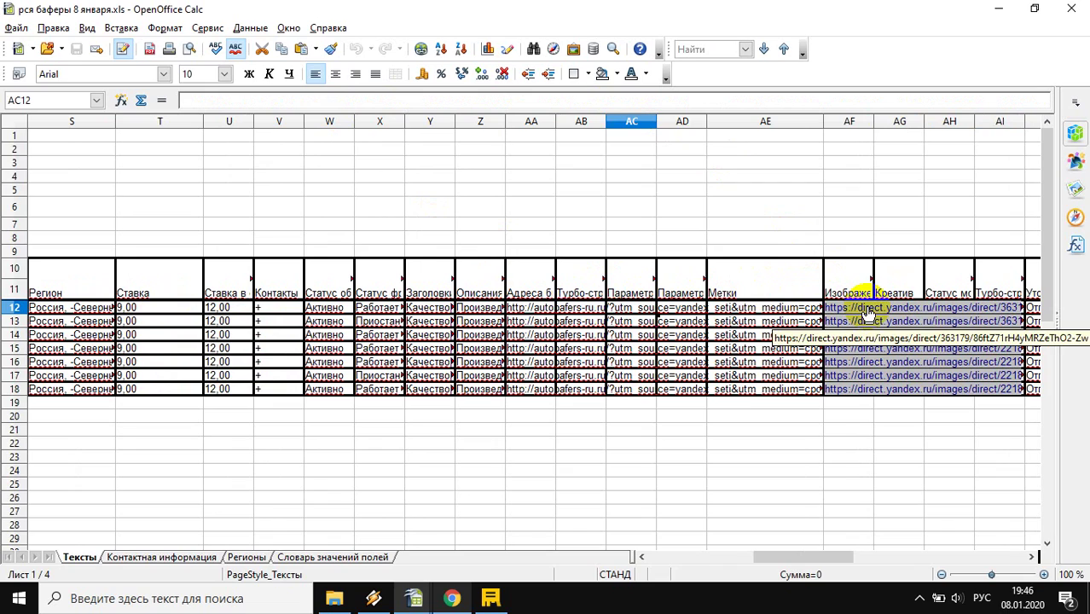
{"action": "key", "text": "Right"}
{"action": "key", "text": "Right"}
{"action": "key", "text": "Right"}
{"action": "key", "text": "Right"}
{"action": "key", "text": "Right"}
{"action": "key", "text": "Right"}
{"action": "key", "text": "Right"}
{"action": "key", "text": "Right"}
{"action": "key", "text": "Right"}
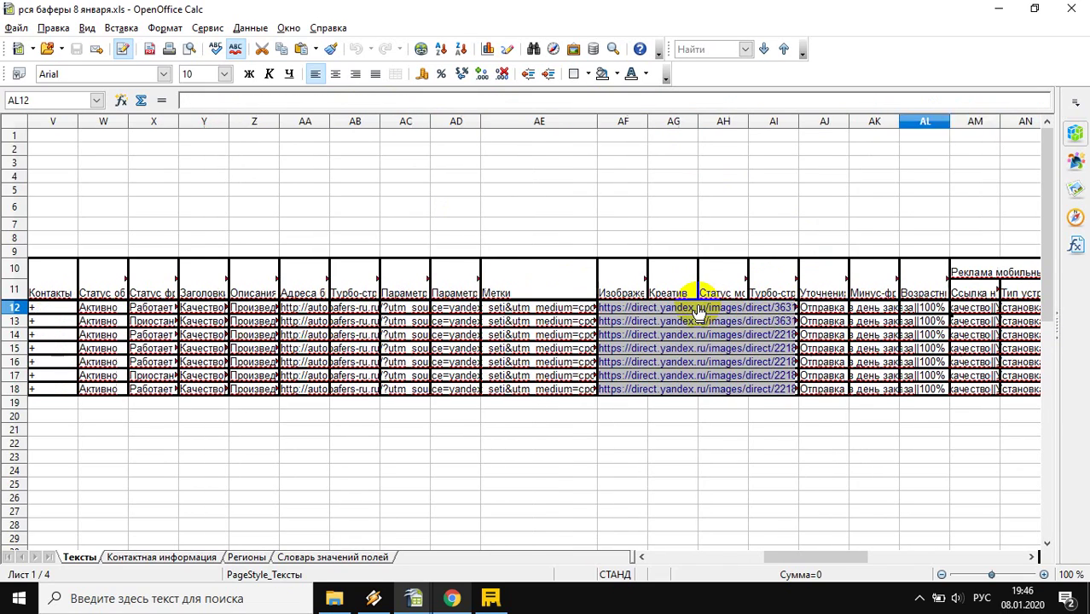
{"action": "key", "text": "Right"}
{"action": "key", "text": "Right"}
{"action": "key", "text": "Right"}
{"action": "key", "text": "Right"}
{"action": "key", "text": "Right"}
{"action": "key", "text": "Right"}
{"action": "key", "text": "Right"}
{"action": "key", "text": "Right"}
{"action": "key", "text": "Right"}
{"action": "key", "text": "Right"}
{"action": "key", "text": "Right"}
{"action": "key", "text": "Right"}
{"action": "key", "text": "Right"}
{"action": "key", "text": "Right"}
{"action": "key", "text": "Right"}
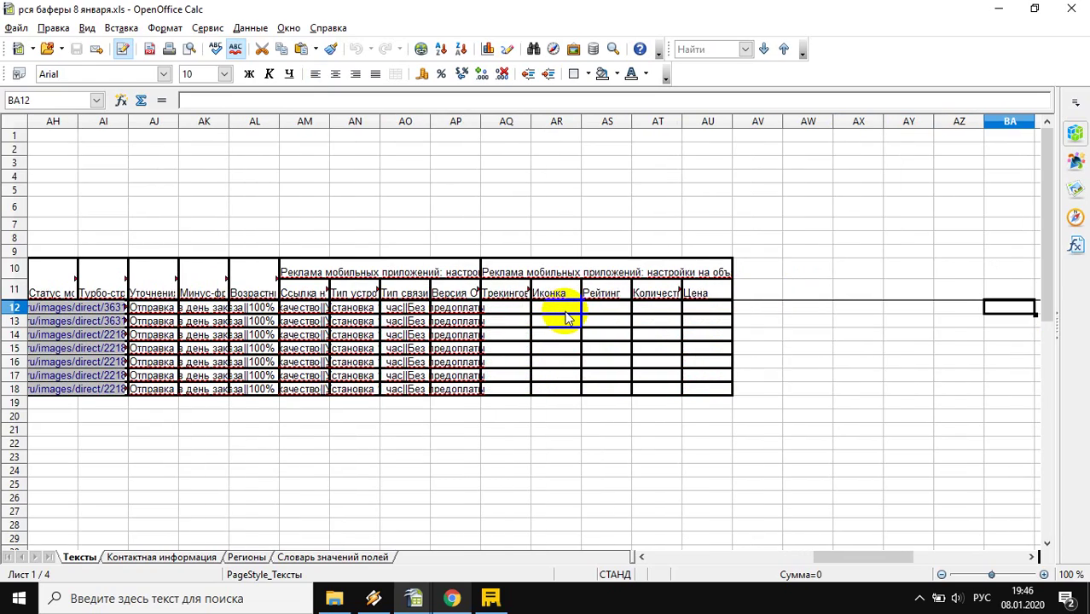
Step: Go back across the Тексты sheet to its first column at cell A12
{"action": "key", "text": "ctrl+Left"}
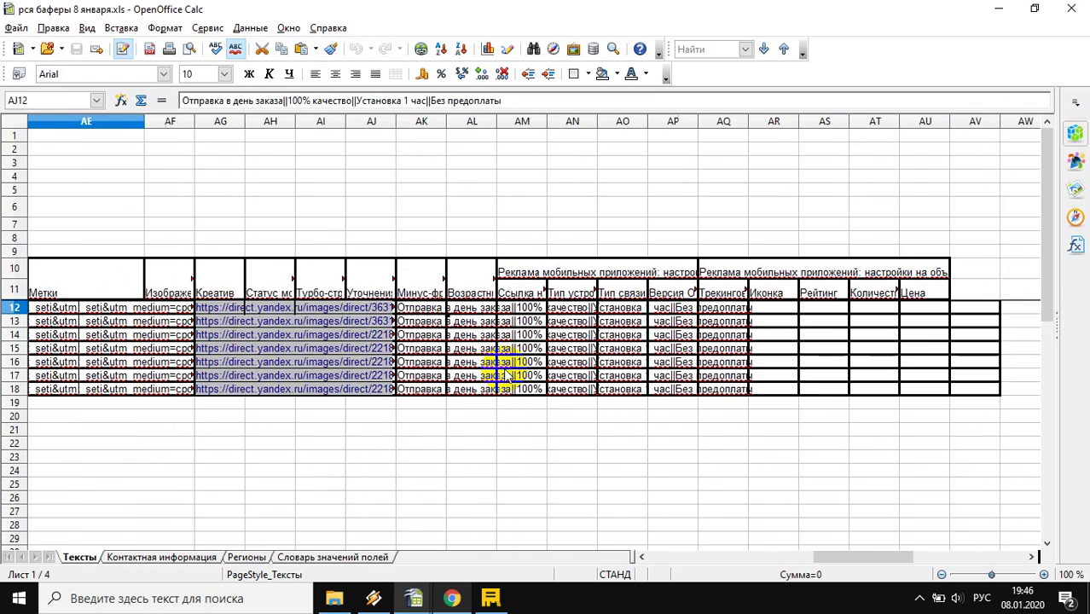
{"action": "scroll", "coordinate": [508, 375], "scroll_direction": "left", "scroll_amount": 4}
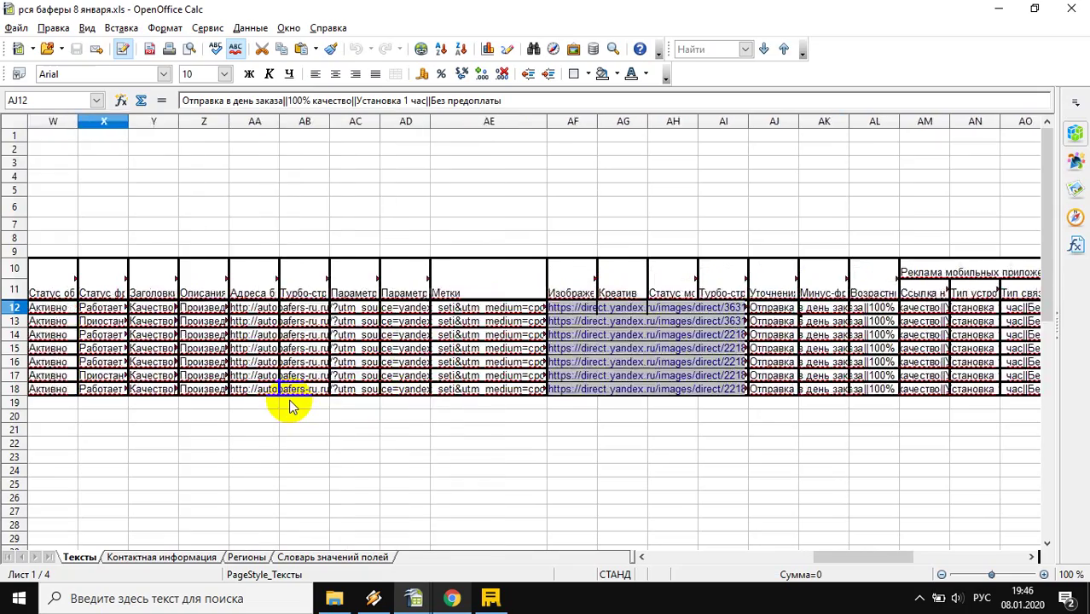
{"action": "key", "text": "Left"}
{"action": "key", "text": "Left"}
{"action": "key", "text": "Left"}
{"action": "key", "text": "Left"}
{"action": "key", "text": "Left"}
{"action": "key", "text": "Left"}
{"action": "key", "text": "Left"}
{"action": "key", "text": "Left"}
{"action": "key", "text": "Left"}
{"action": "key", "text": "Left"}
{"action": "key", "text": "Left"}
{"action": "key", "text": "Left"}
{"action": "key", "text": "Left"}
{"action": "key", "text": "Left"}
{"action": "key", "text": "Left"}
{"action": "key", "text": "Left"}
{"action": "key", "text": "Left"}
{"action": "key", "text": "Left"}
{"action": "key", "text": "Left"}
{"action": "key", "text": "Left"}
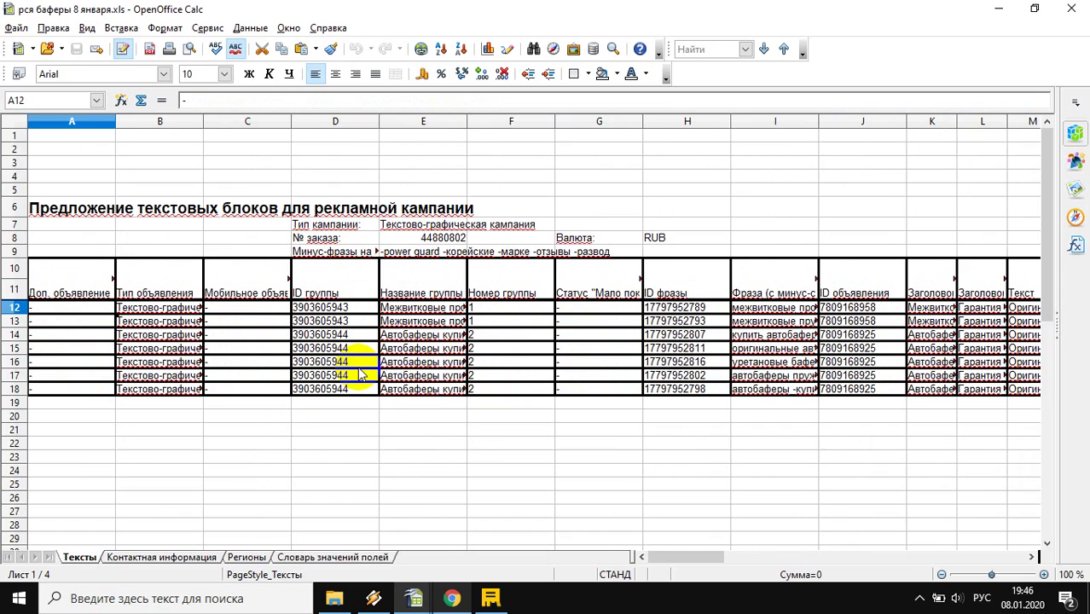
Step: Switch to Direct Commander and import рся баферы 8 января from the Загрузки folder as a new campaign, including the linked images
{"action": "key", "text": "alt+Tab"}
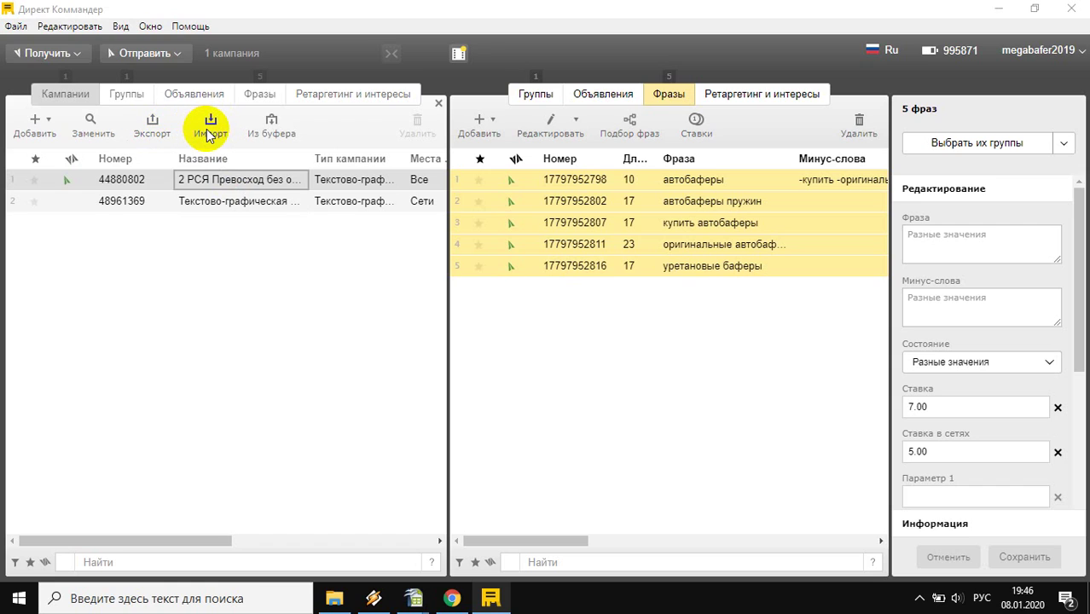
{"action": "left_click", "coordinate": [208, 131]}
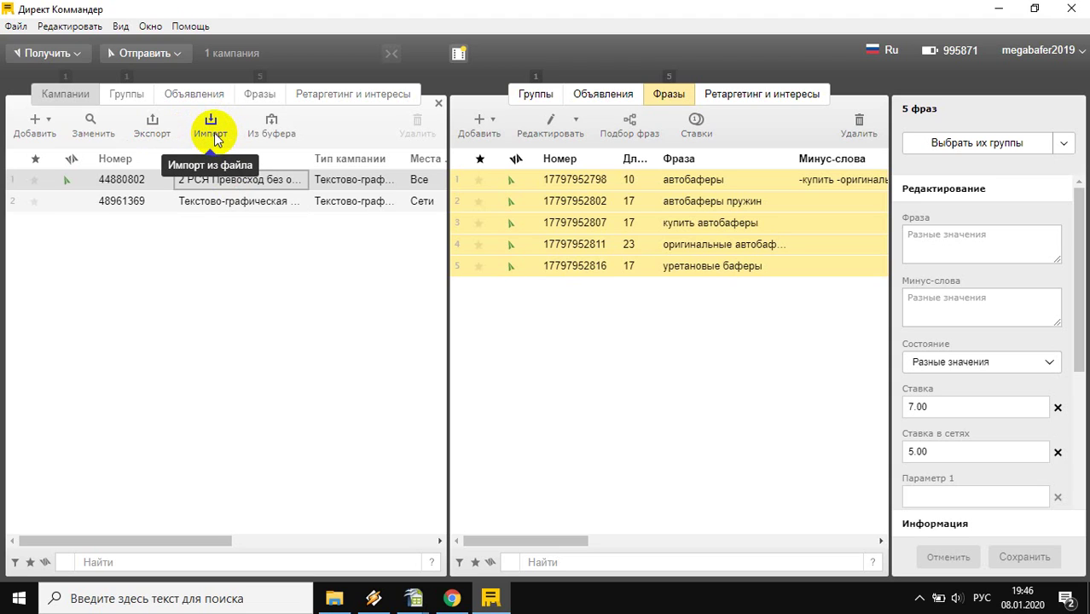
{"action": "left_click", "coordinate": [214, 130]}
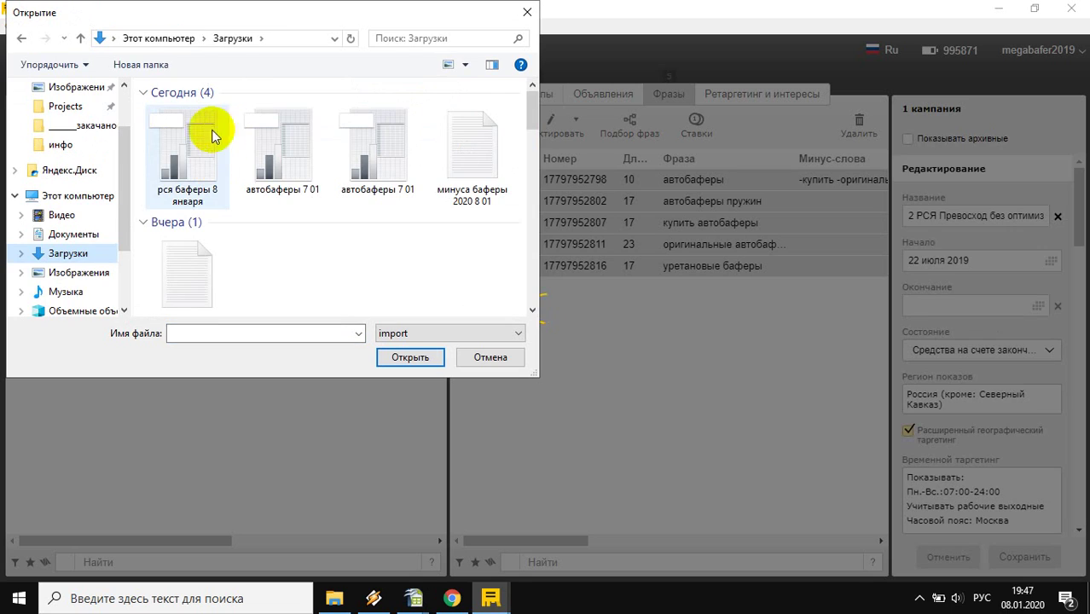
{"action": "double_click", "coordinate": [180, 161]}
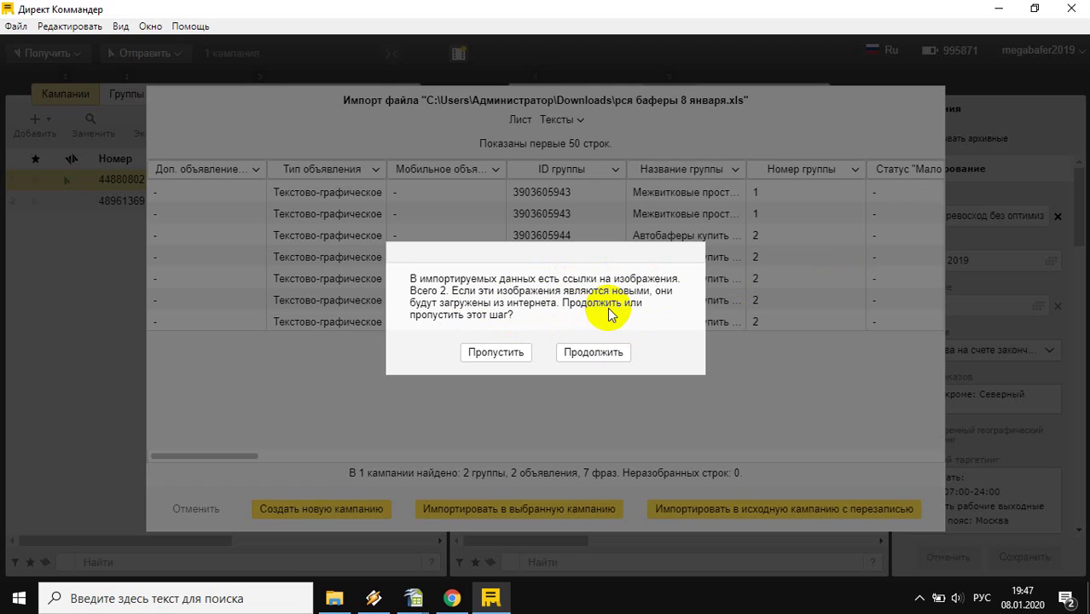
{"action": "left_click", "coordinate": [596, 352]}
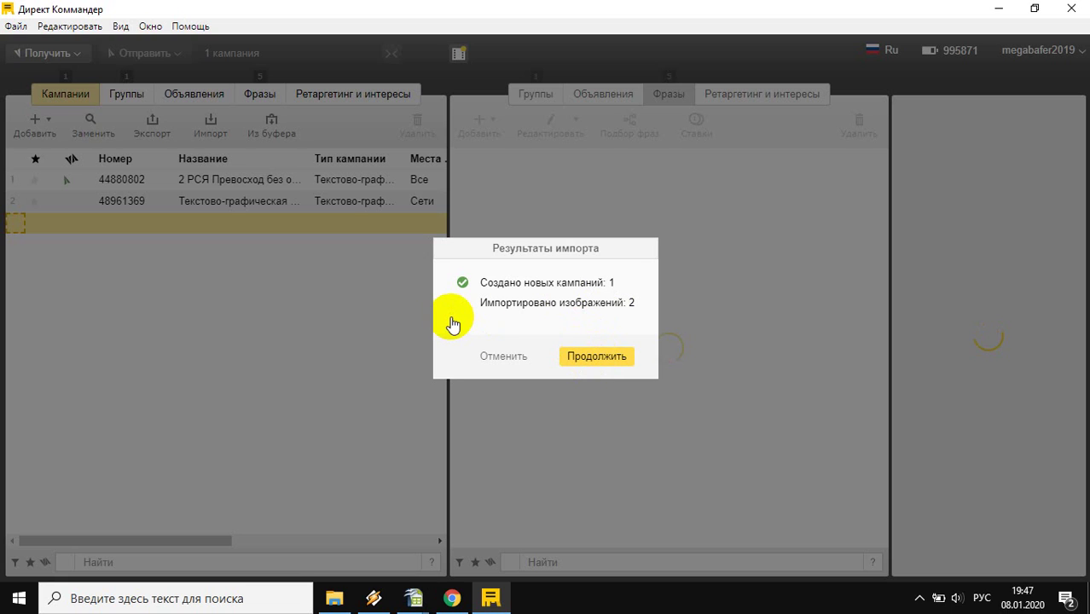
{"action": "key", "text": "Return"}
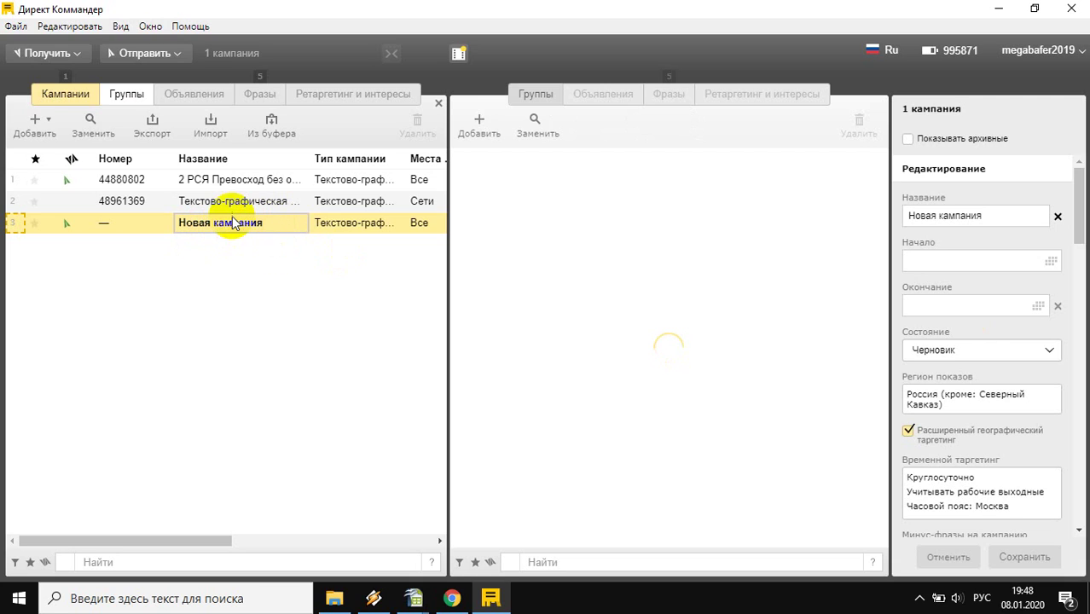
Step: Rename the imported campaign Новая кампания as Баферы рся
{"action": "left_click", "coordinate": [229, 230]}
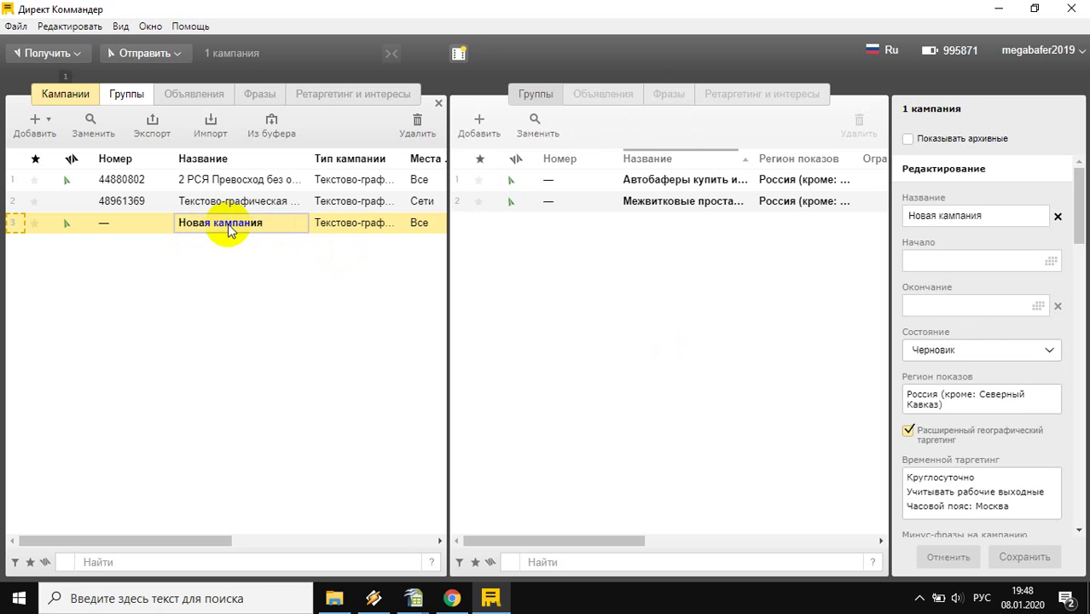
{"action": "right_click", "coordinate": [222, 224]}
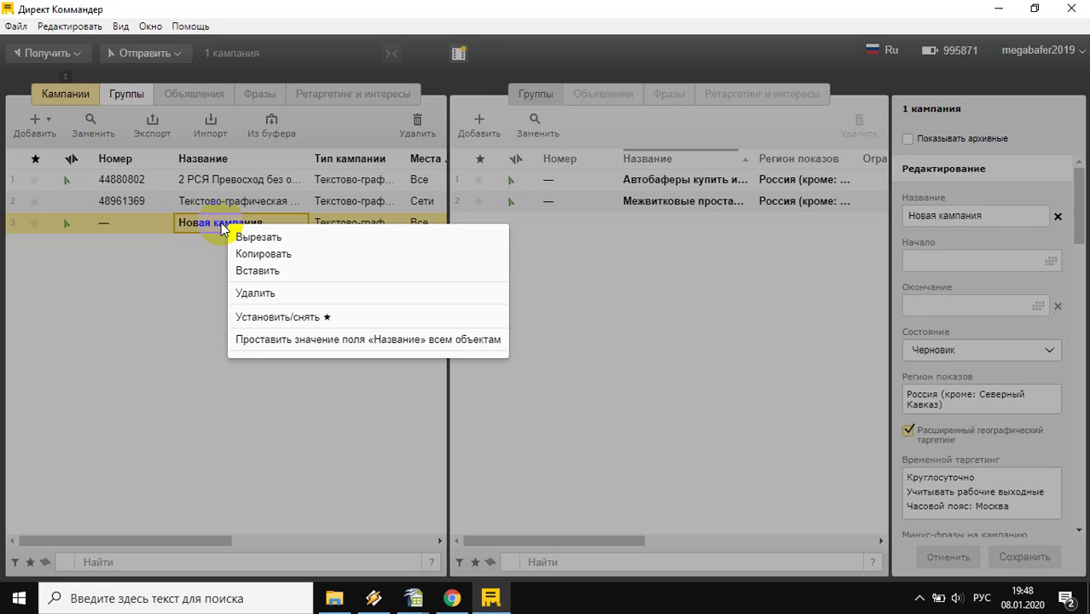
{"action": "key", "text": "Escape"}
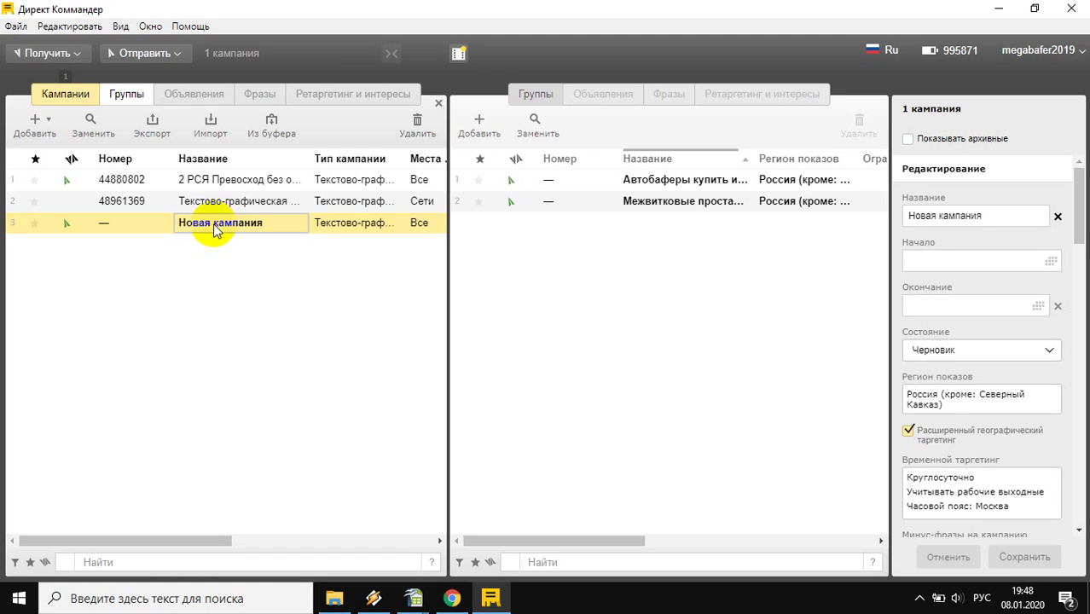
{"action": "double_click", "coordinate": [216, 226]}
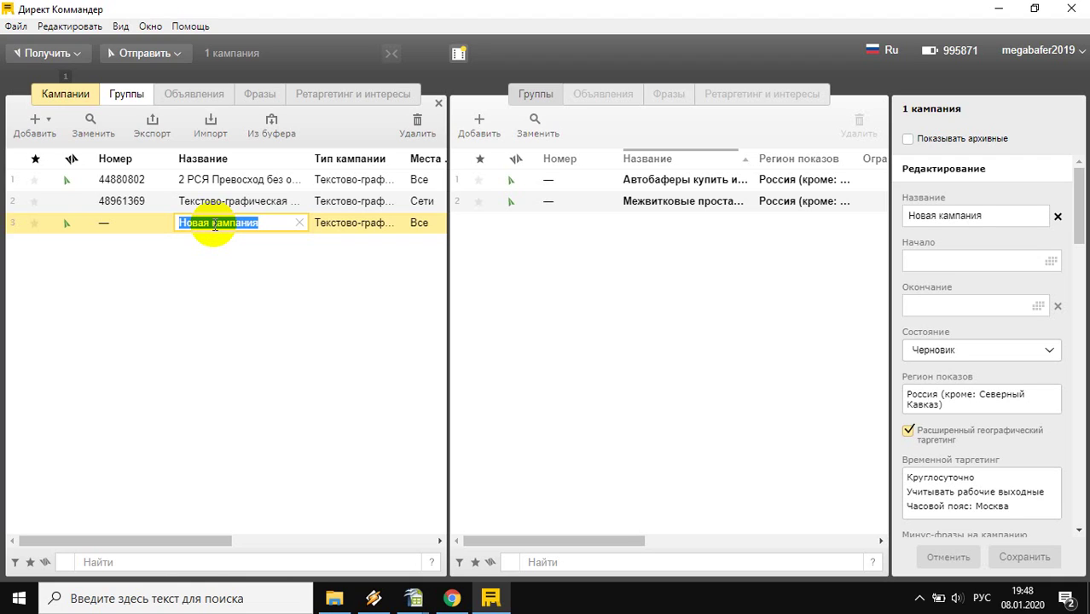
{"action": "type", "text": "Баферы рся"}
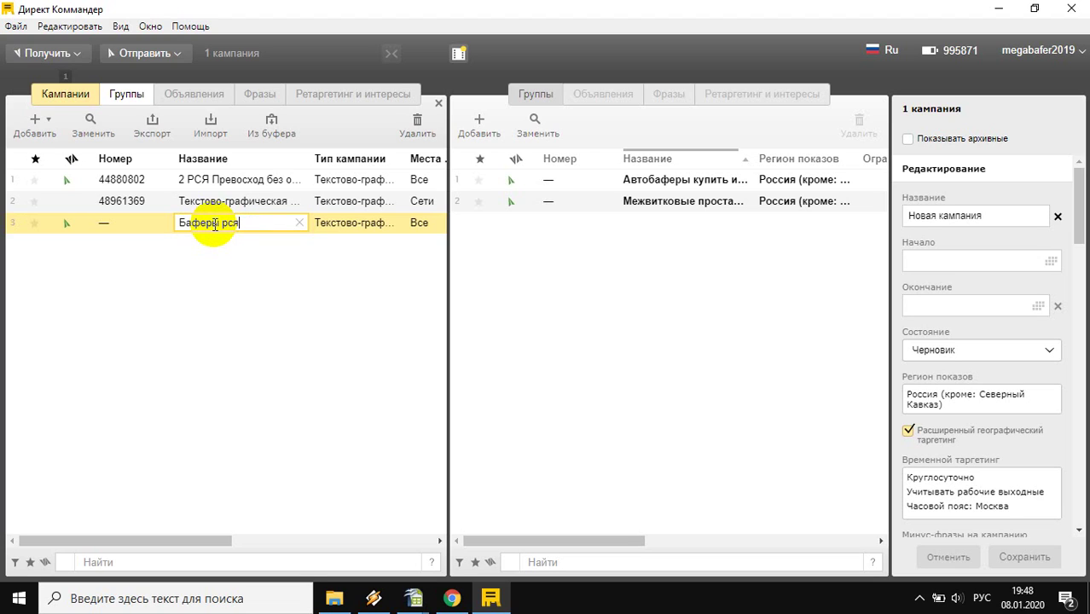
{"action": "key", "text": "Escape"}
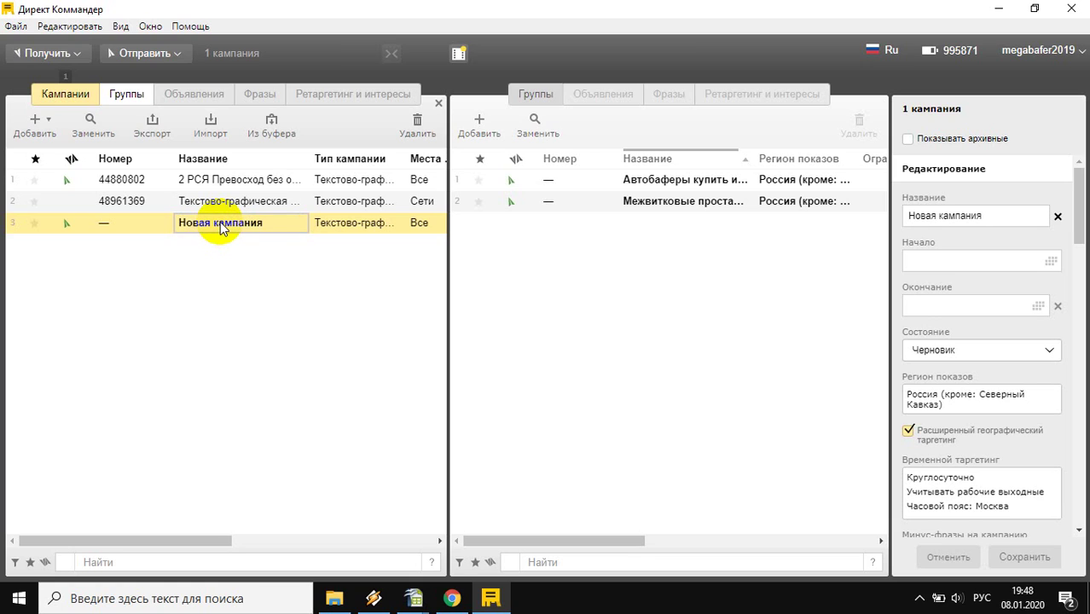
{"action": "type", "text": "Баферы рся"}
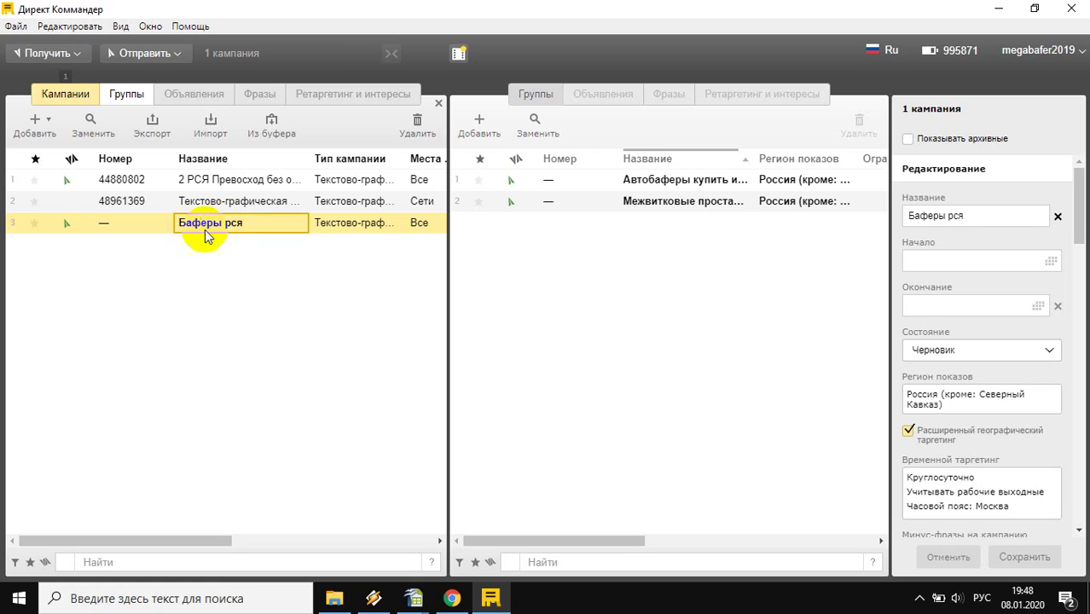
Step: Look at the ads and phrases of the Межвитковые group in the Баферы рся campaign
{"action": "double_click", "coordinate": [456, 200]}
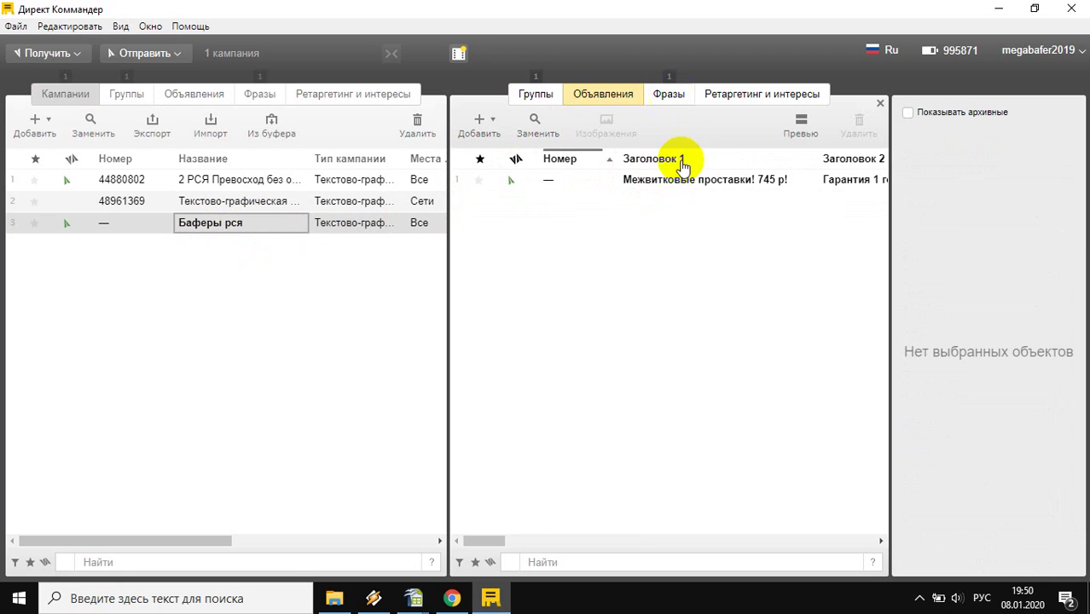
{"action": "left_click", "coordinate": [671, 95]}
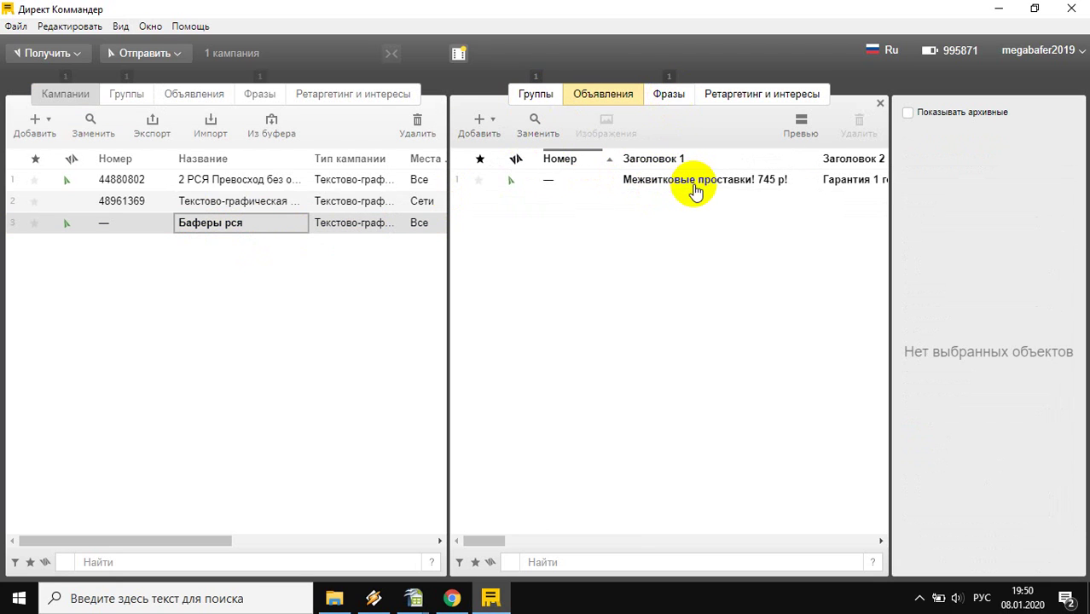
{"action": "left_click", "coordinate": [674, 95]}
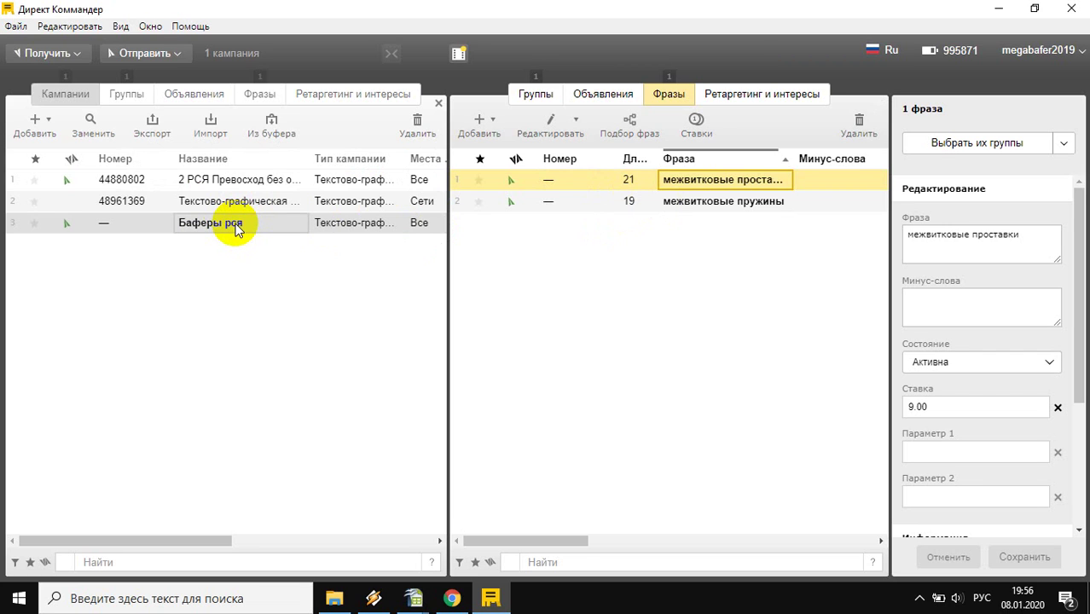
Step: Look at the sending options for the Баферы рся campaign
{"action": "right_click", "coordinate": [228, 223]}
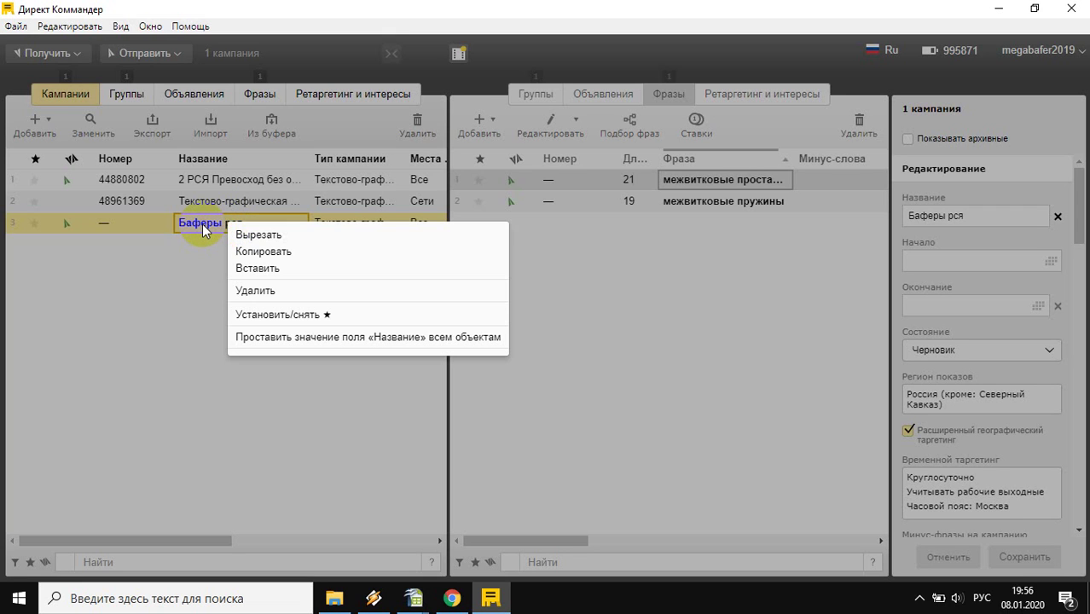
{"action": "left_click", "coordinate": [154, 143]}
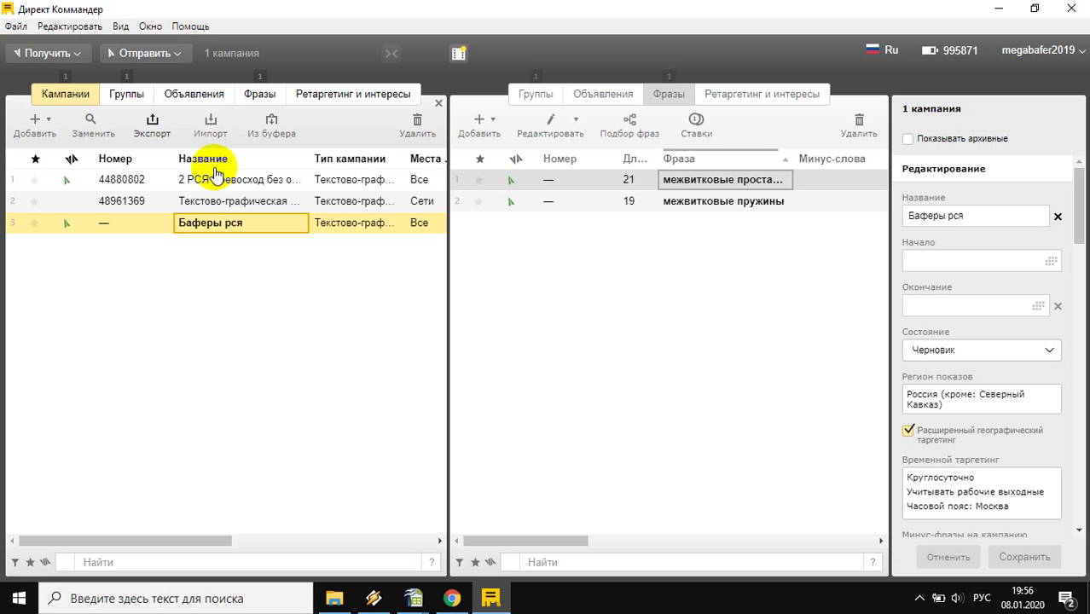
{"action": "left_click", "coordinate": [215, 168]}
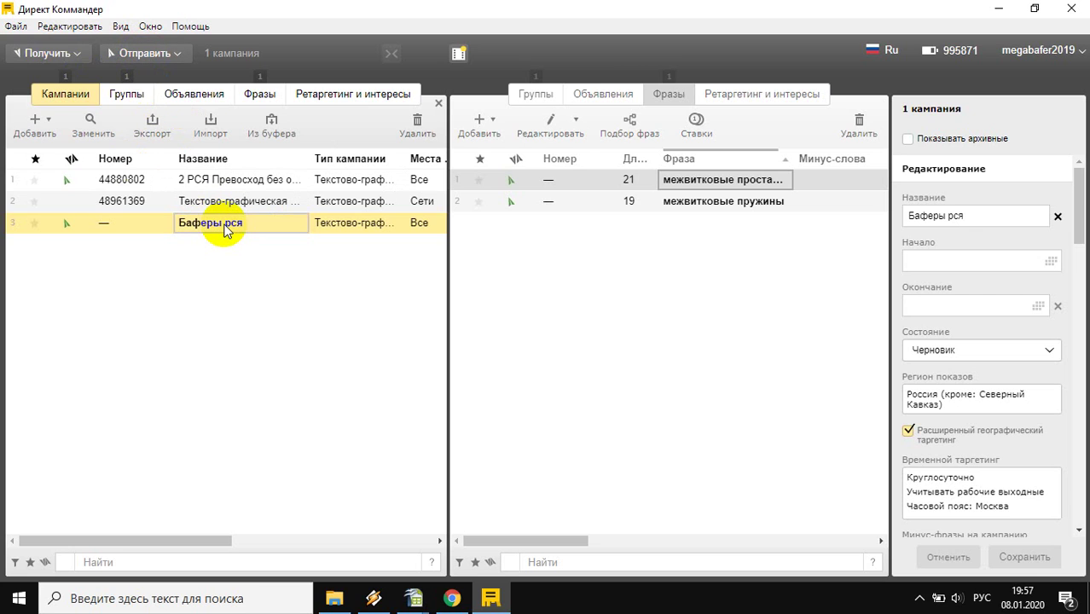
{"action": "left_click", "coordinate": [150, 53]}
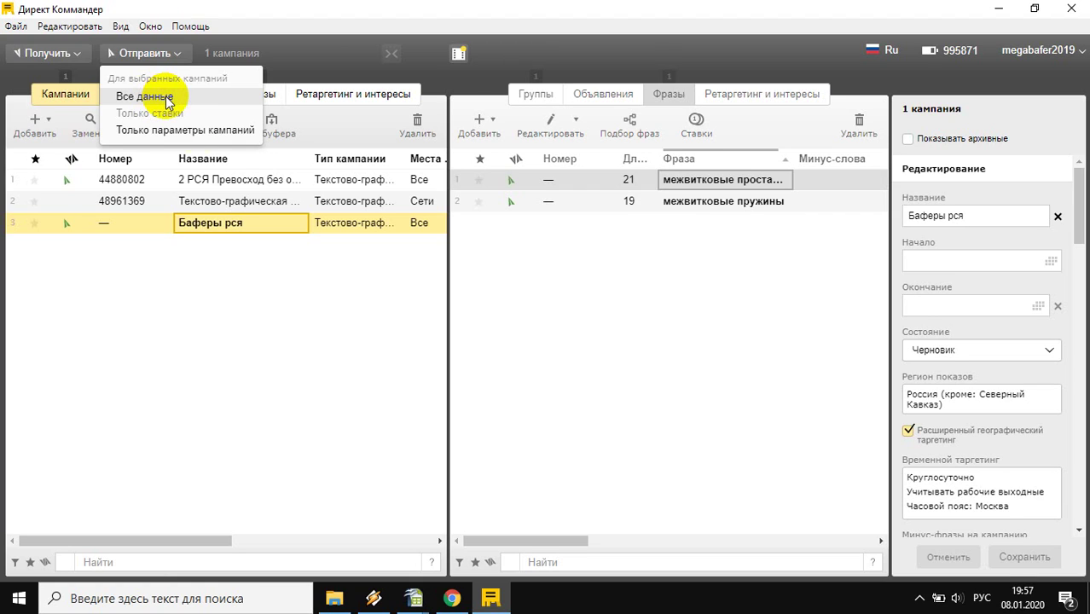
Step: Select all campaigns in the list and look at the sending options for them together
{"action": "left_click", "coordinate": [239, 203]}
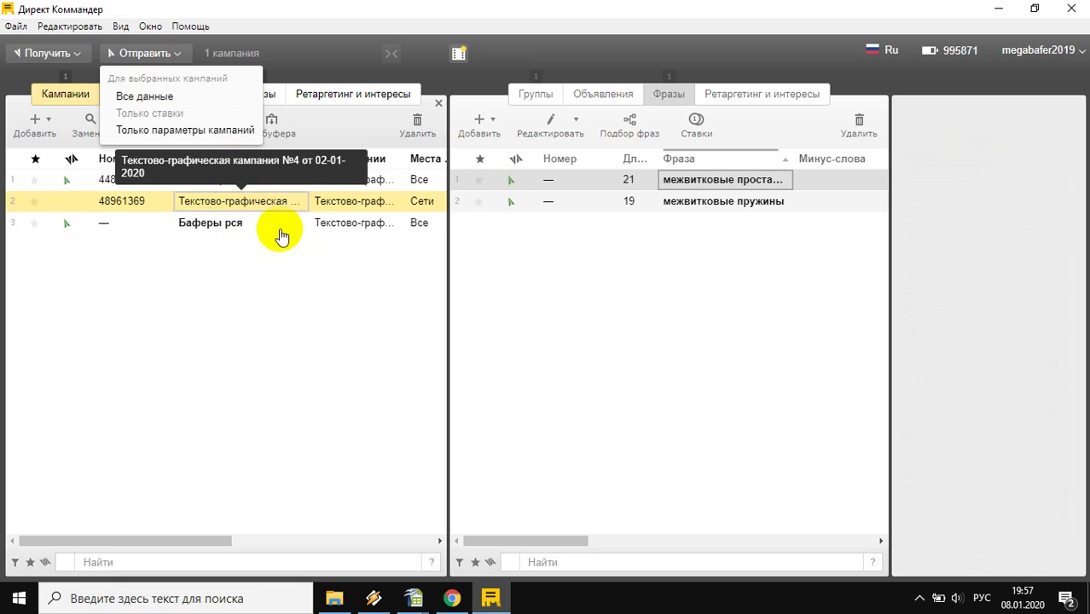
{"action": "key", "text": "ctrl+a"}
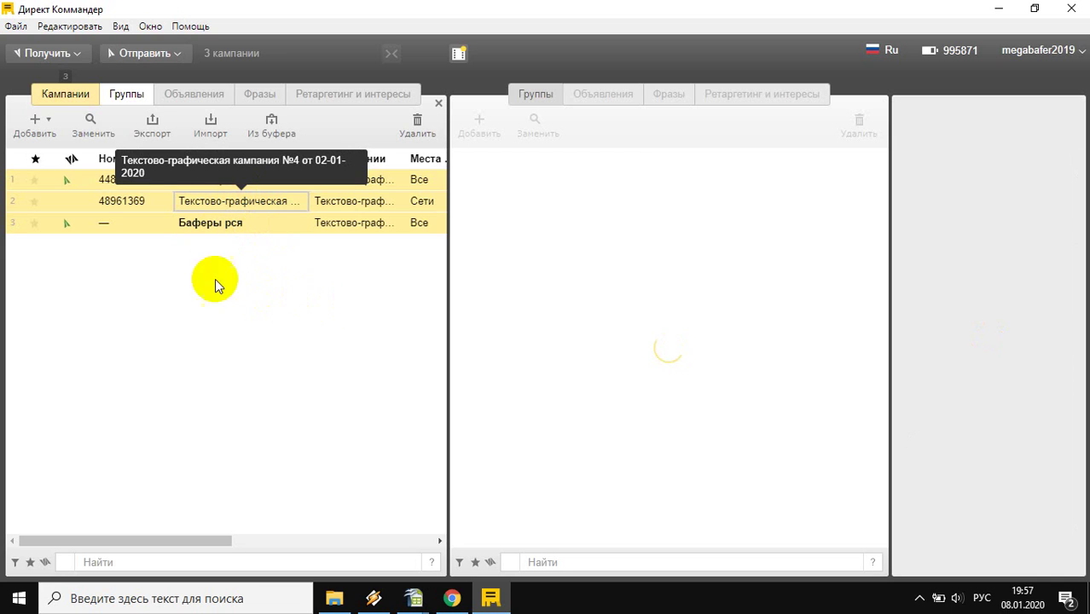
{"action": "left_click", "coordinate": [203, 193]}
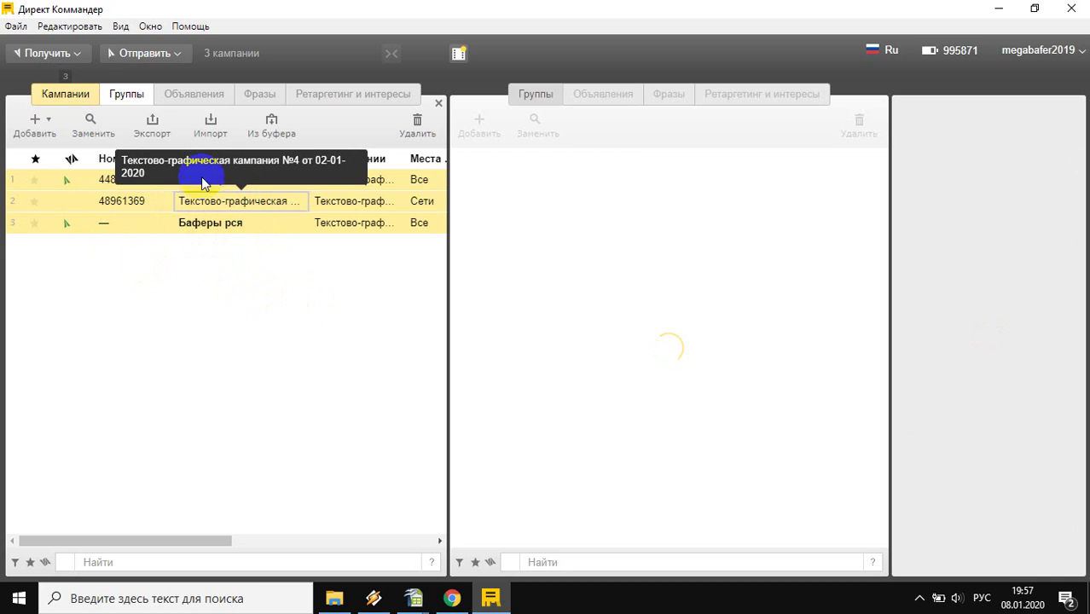
{"action": "left_click", "coordinate": [258, 223]}
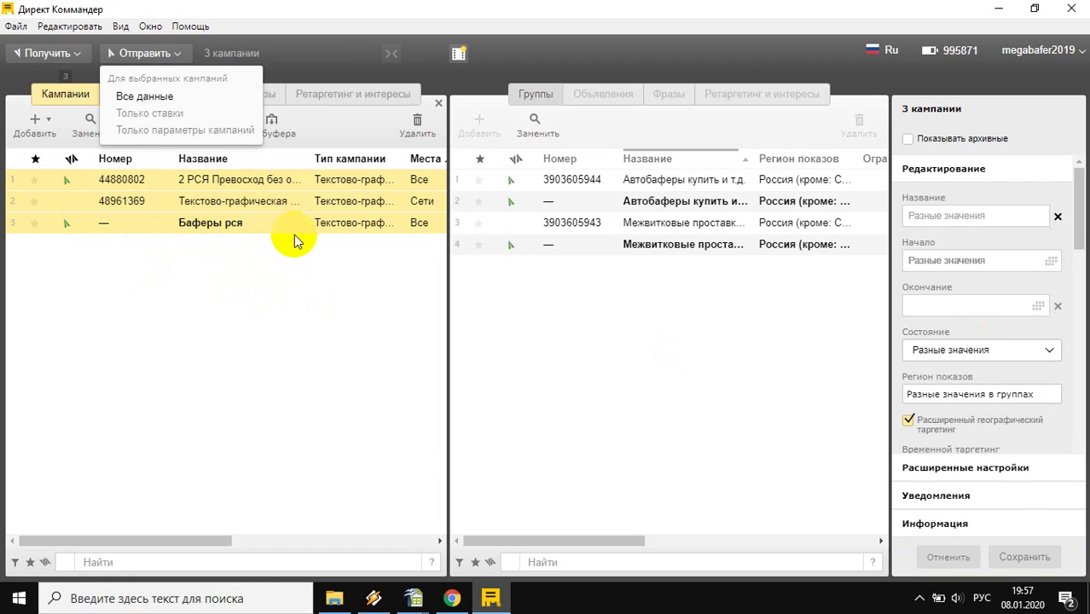
Step: Look back at the рся баферы 8 января spreadsheet and Direct Commander, ending on the XLS/XLSX export page in Chrome
{"action": "left_click", "coordinate": [413, 599]}
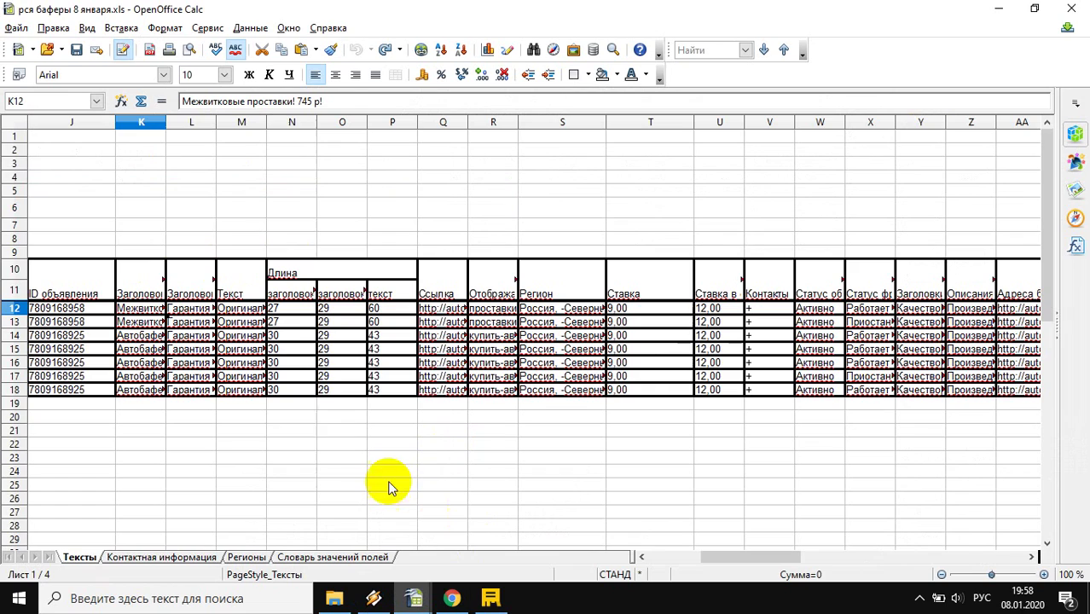
{"action": "left_click", "coordinate": [463, 530]}
{"action": "left_click", "coordinate": [488, 597]}
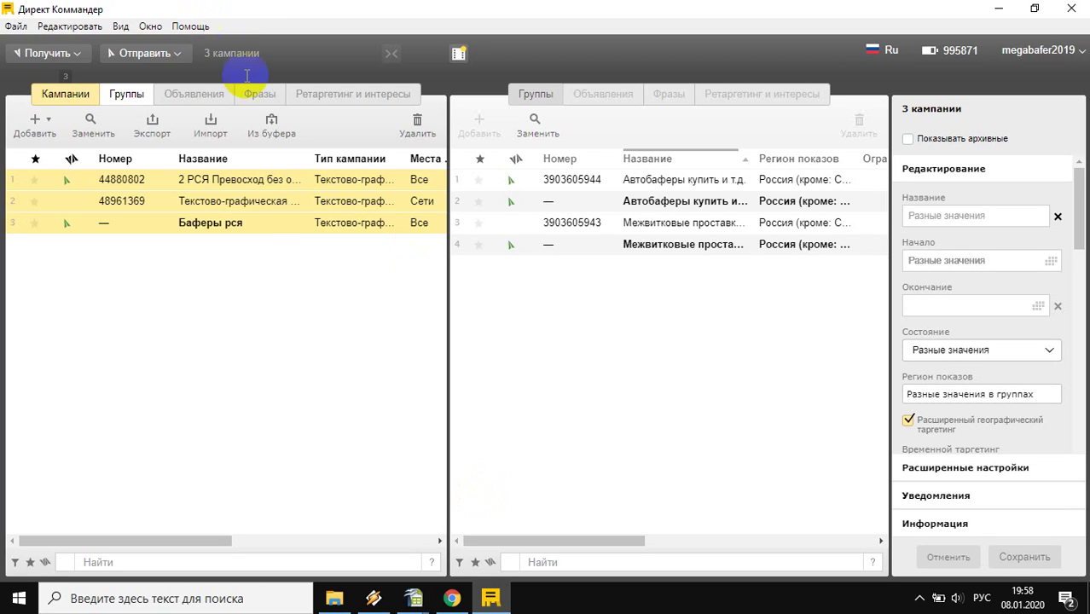
{"action": "left_click", "coordinate": [453, 597]}
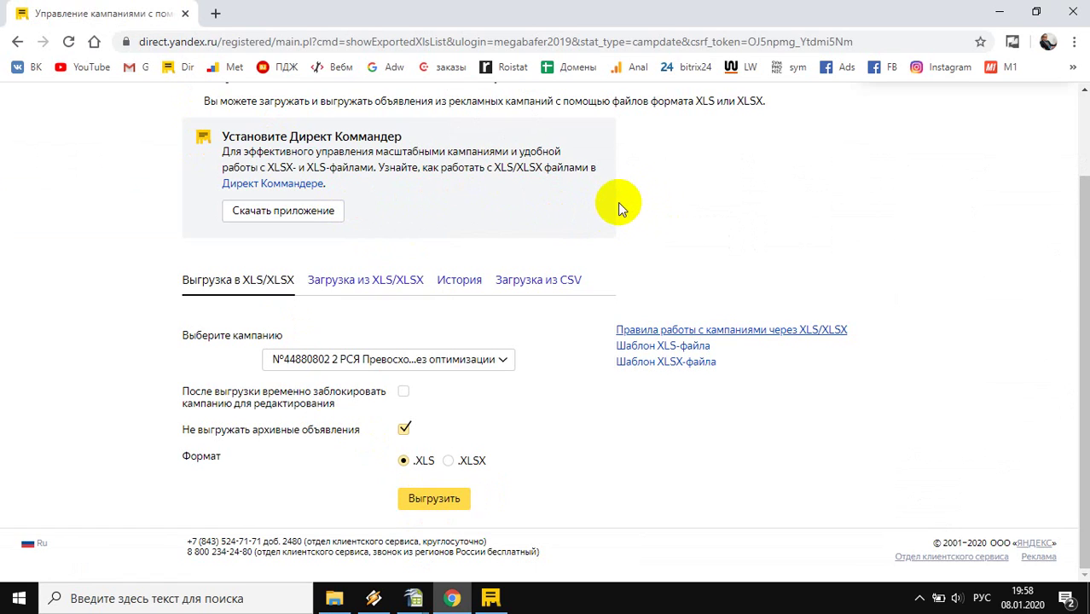
Step: Switch to the рся баферы 8 января spreadsheet and copy the whole row 18 of the Тексты sheet into row 19
{"action": "mouse_move", "coordinate": [413, 598]}
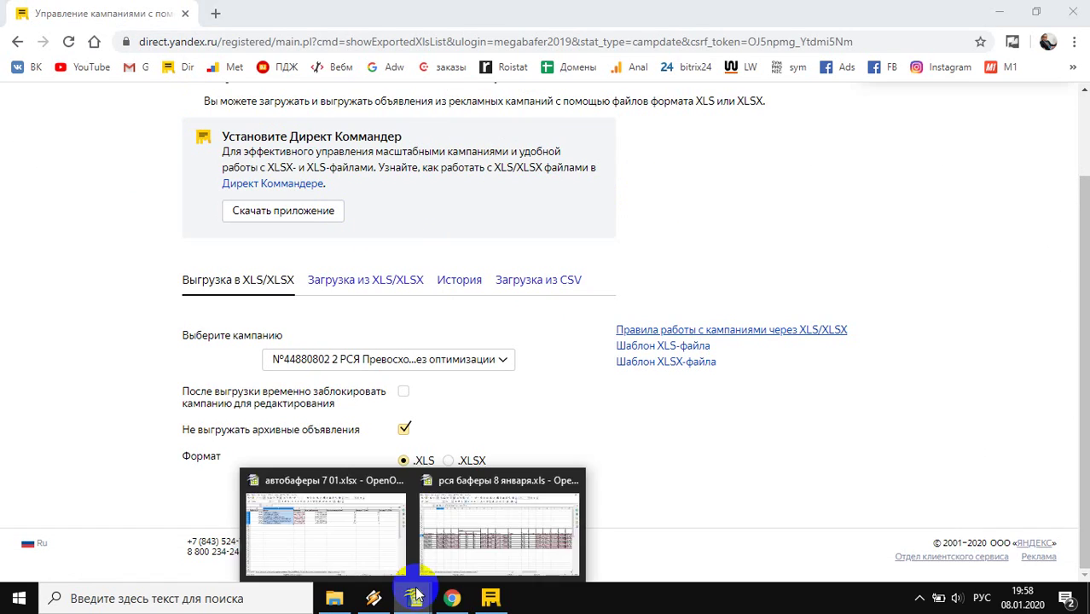
{"action": "left_click", "coordinate": [476, 469]}
{"action": "left_click", "coordinate": [597, 442]}
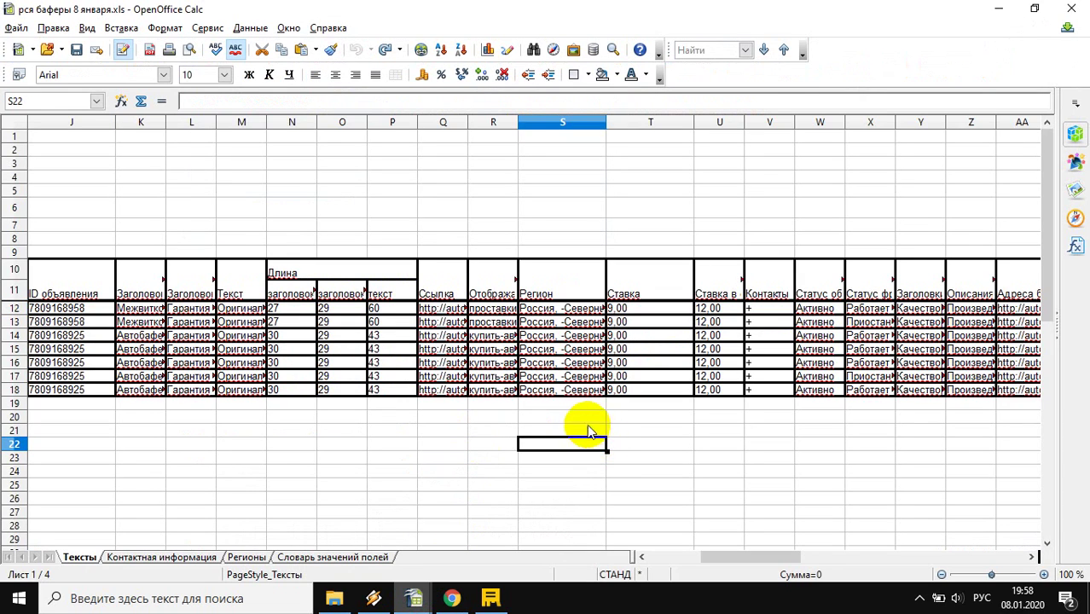
{"action": "left_click_drag", "start_coordinate": [747, 559], "coordinate": [653, 559]}
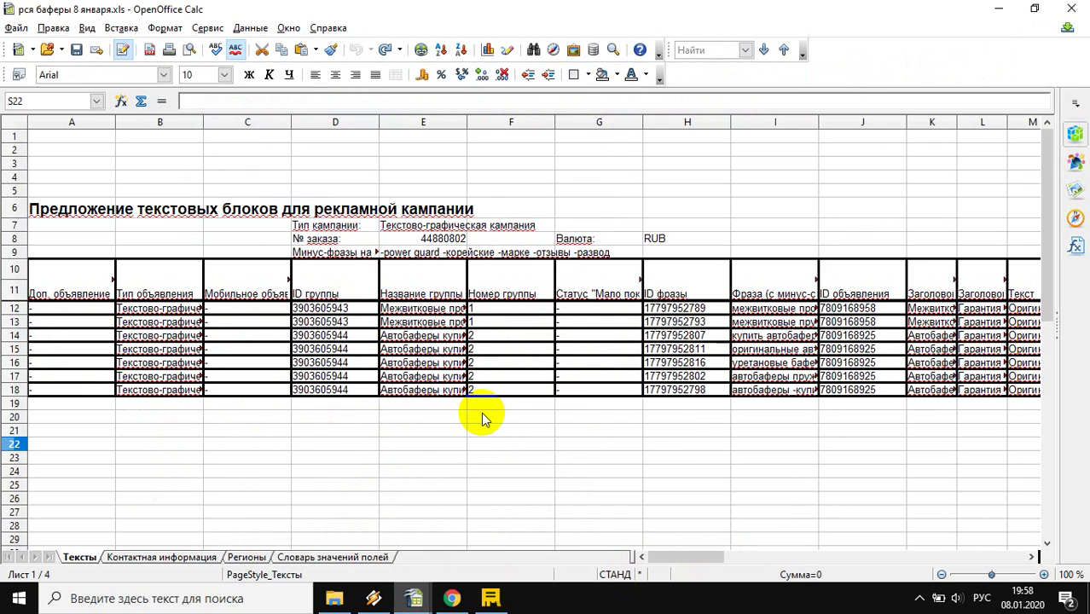
{"action": "left_click", "coordinate": [15, 390]}
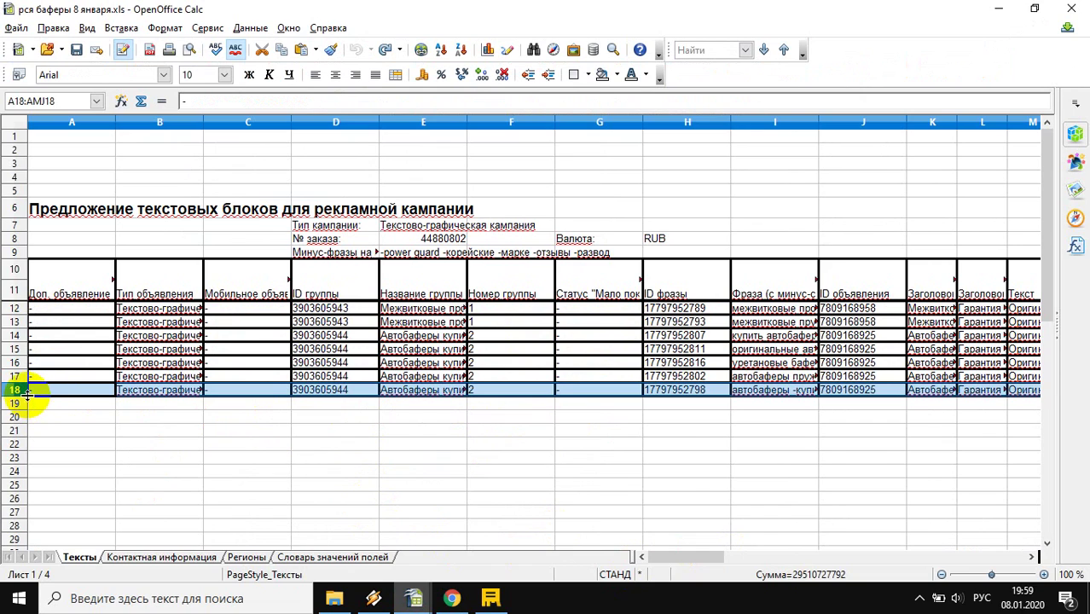
{"action": "left_click", "coordinate": [14, 404]}
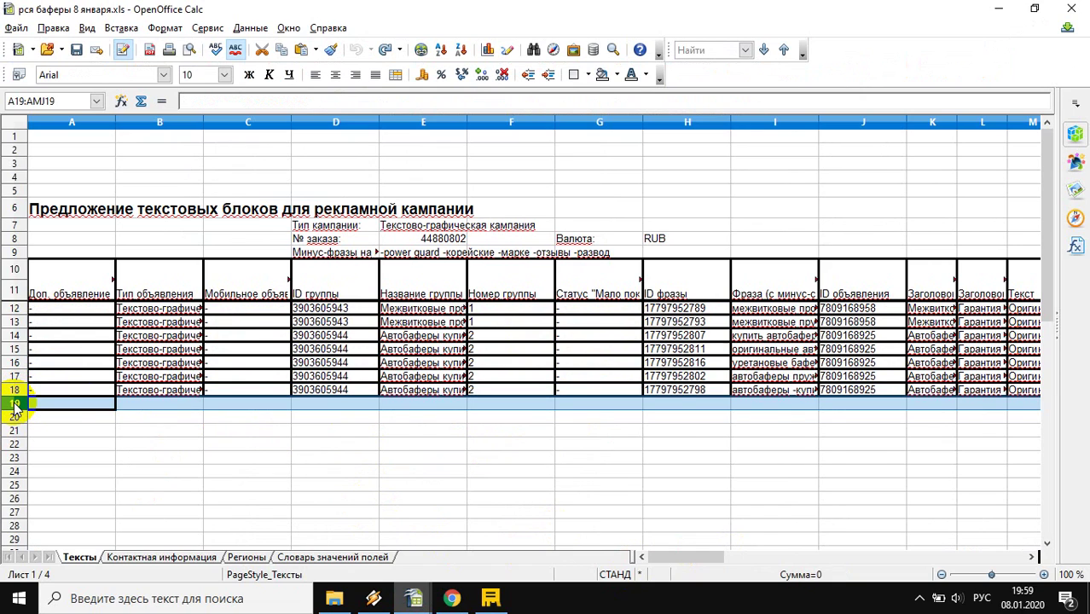
{"action": "key", "text": "ctrl+v"}
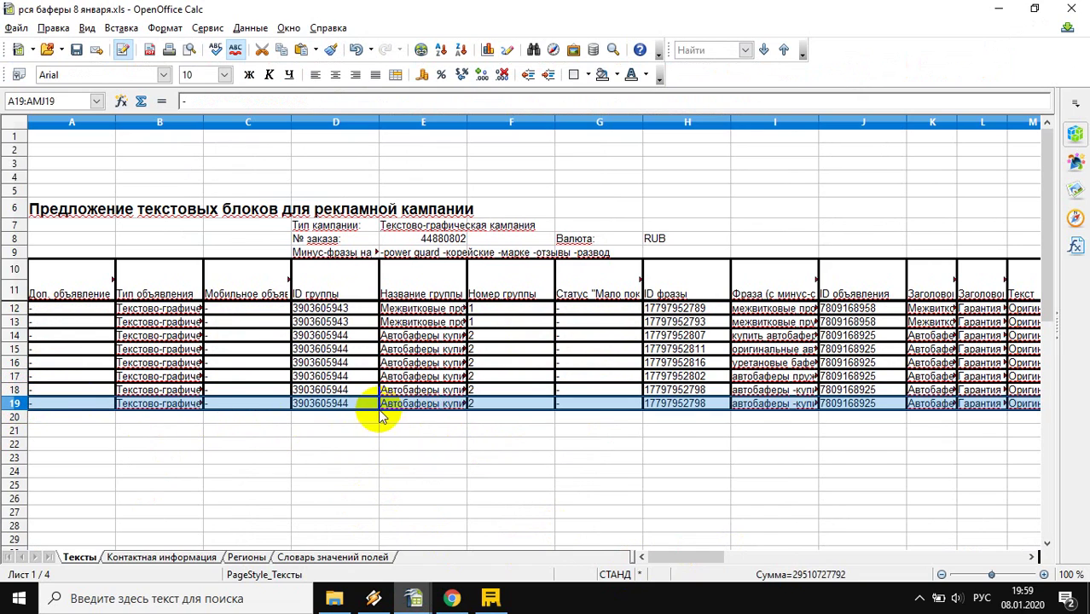
Step: Clear the group ID in cell D19 of the copied row
{"action": "left_click", "coordinate": [443, 406]}
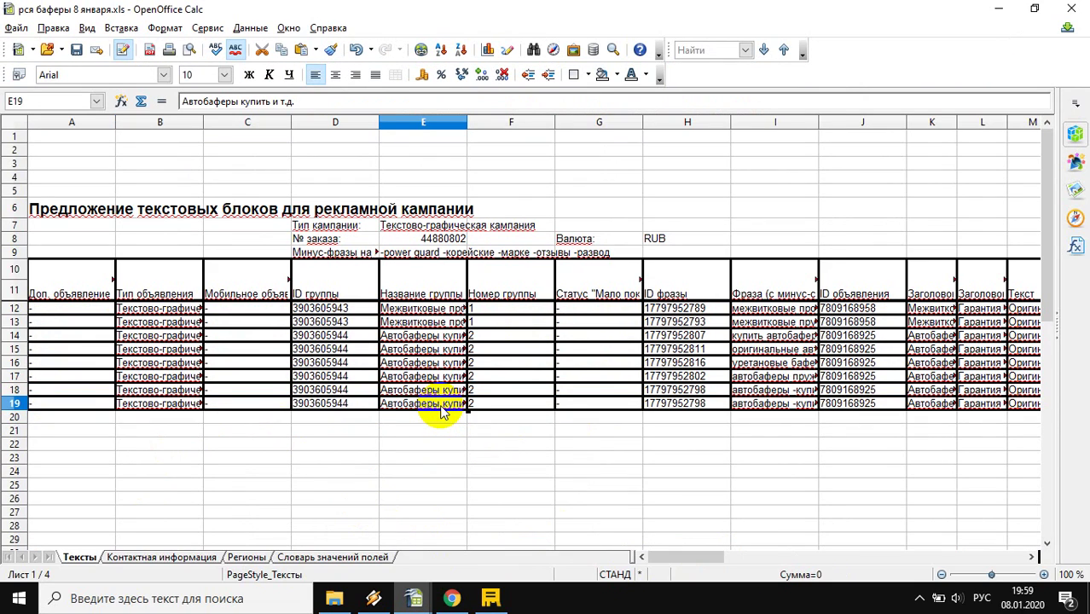
{"action": "double_click", "coordinate": [345, 405]}
{"action": "key", "text": "Escape"}
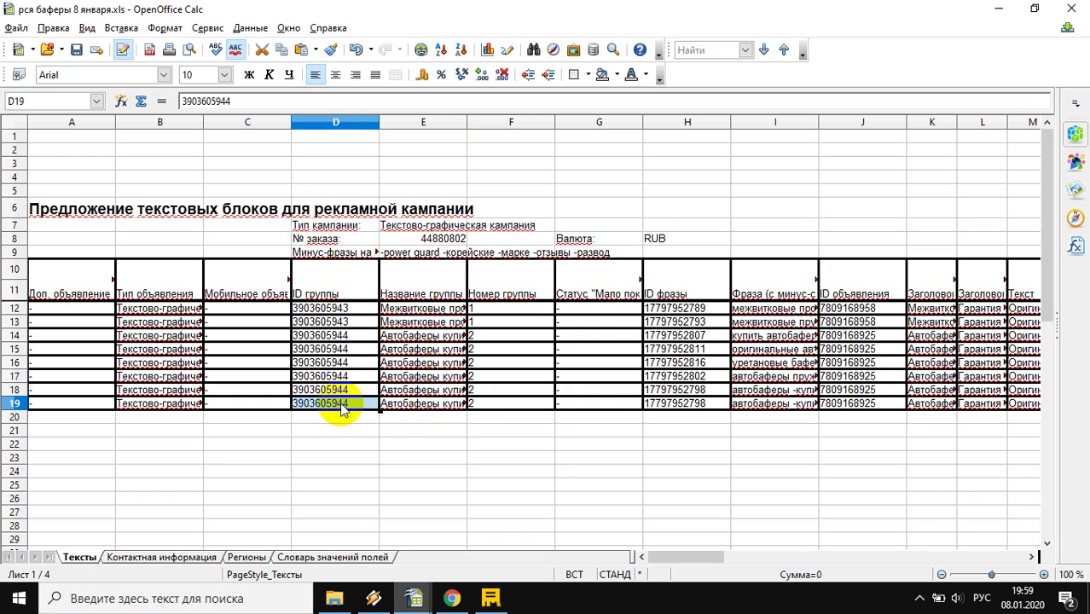
{"action": "key", "text": "Delete"}
Step: Change the group name in cell E19 to Автобаферы ГЕО
{"action": "left_click", "coordinate": [415, 407]}
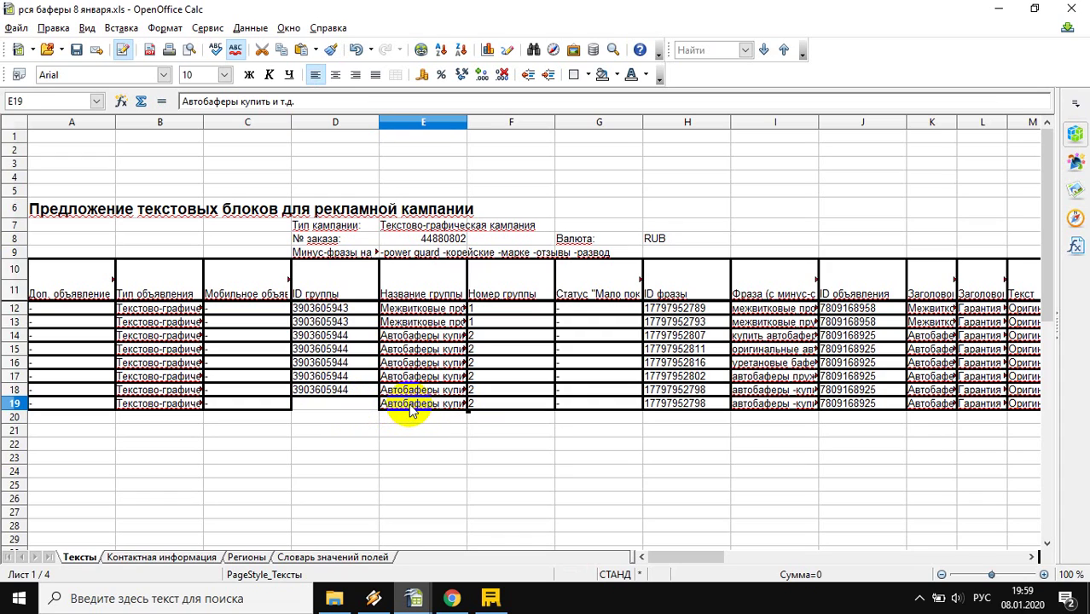
{"action": "double_click", "coordinate": [419, 407]}
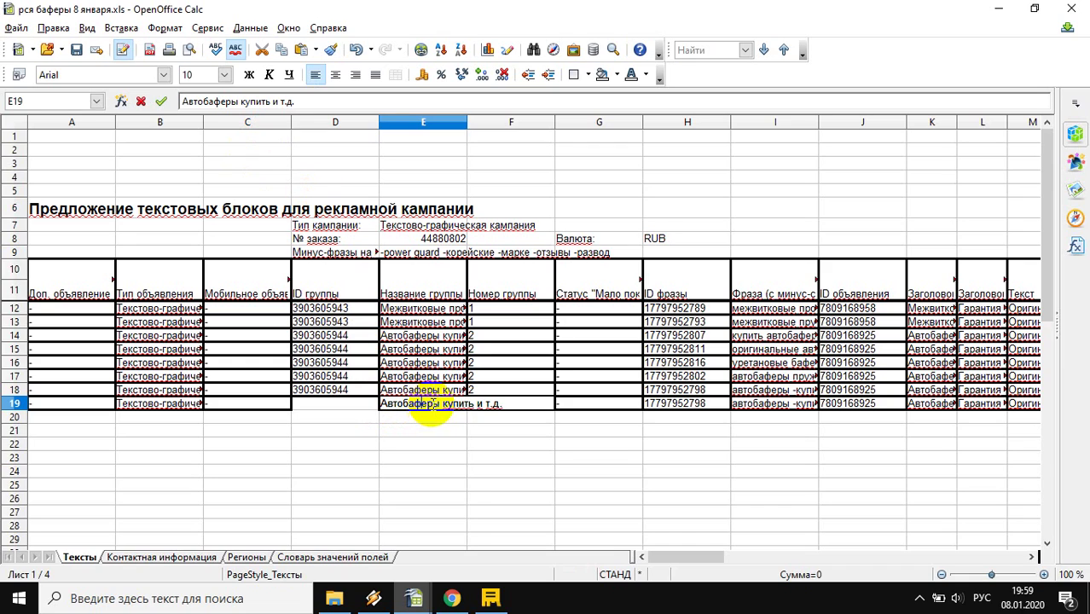
{"action": "left_click_drag", "start_coordinate": [443, 407], "coordinate": [525, 404]}
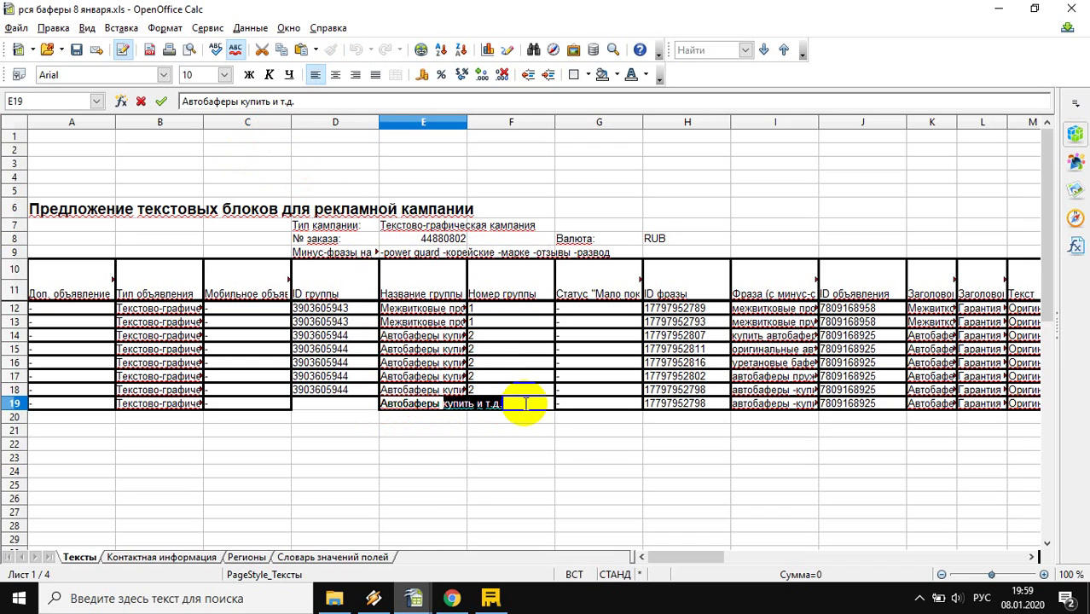
{"action": "type", "text": "ГЕО"}
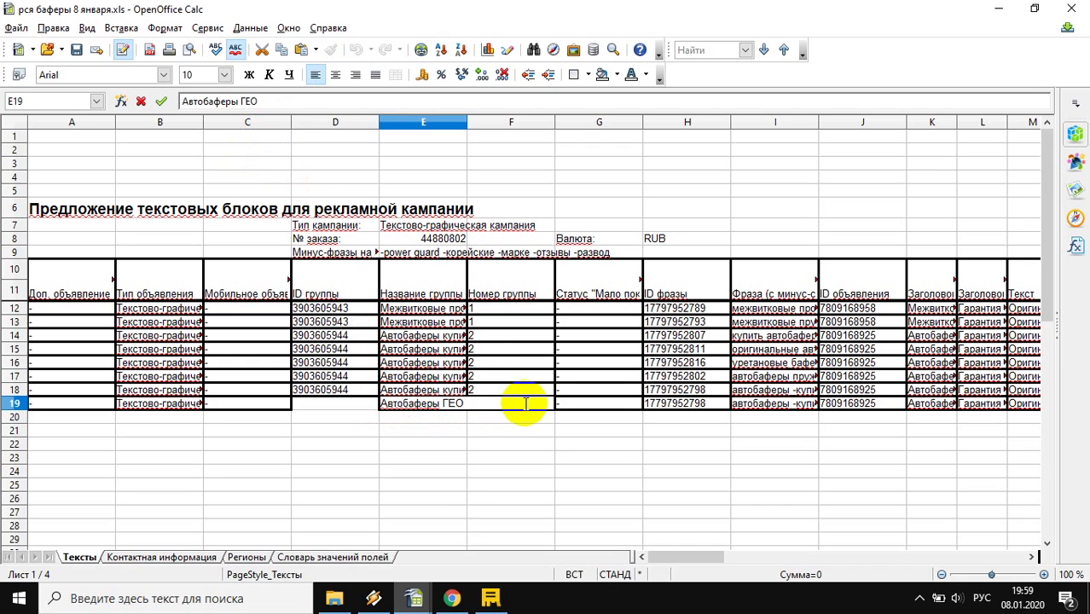
Step: Clear the phrase ID in cell H19 of the new row
{"action": "left_click", "coordinate": [664, 404]}
{"action": "double_click", "coordinate": [691, 406]}
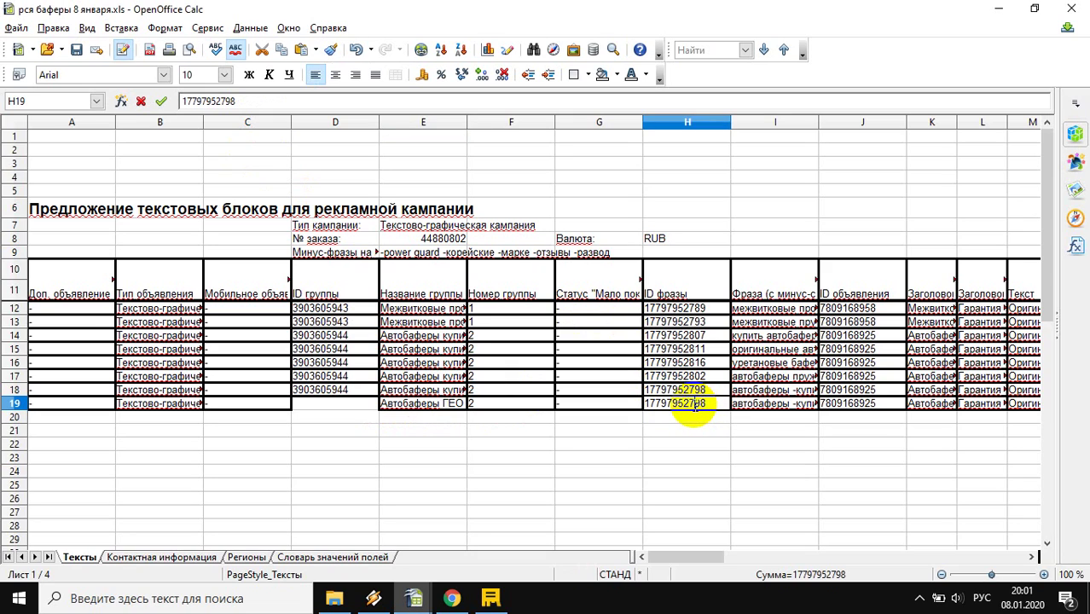
{"action": "left_click_drag", "start_coordinate": [670, 404], "coordinate": [690, 404]}
{"action": "key", "text": "BackSpace"}
{"action": "key", "text": "BackSpace"}
{"action": "key", "text": "BackSpace"}
{"action": "key", "text": "BackSpace"}
{"action": "key", "text": "BackSpace"}
Step: Replace the phrase in cell I19 with автобаферы воронеж and clear the ad ID in J19
{"action": "left_click", "coordinate": [757, 405]}
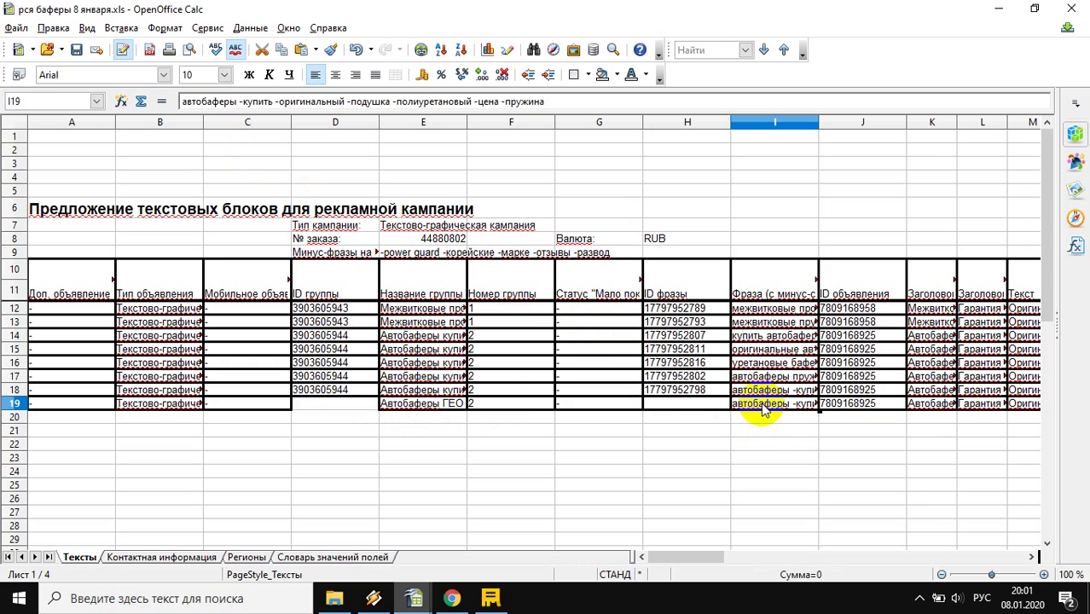
{"action": "double_click", "coordinate": [763, 408]}
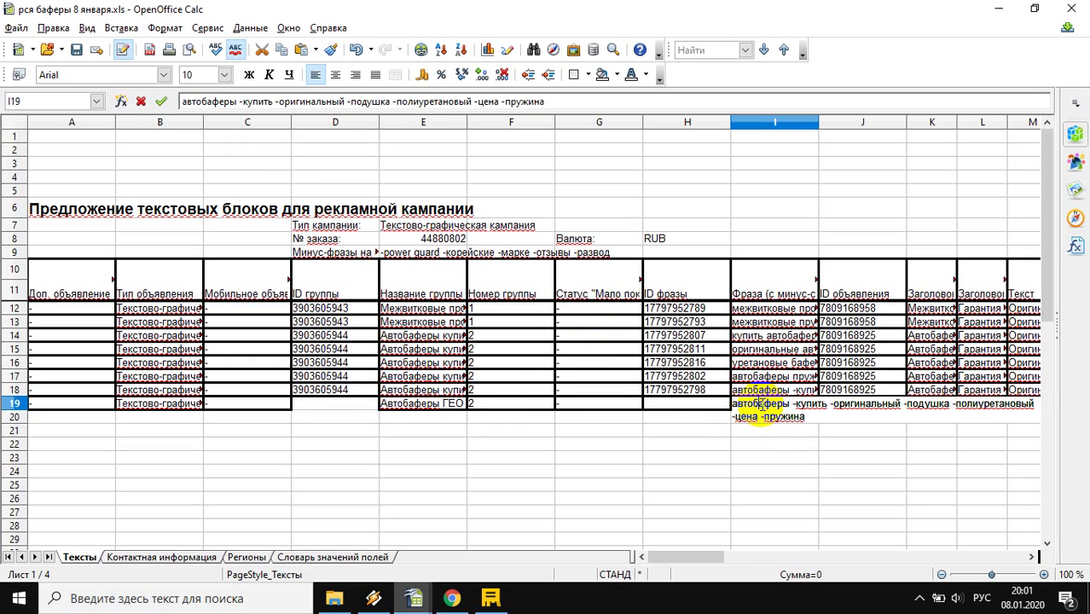
{"action": "key", "text": "ctrl+a"}
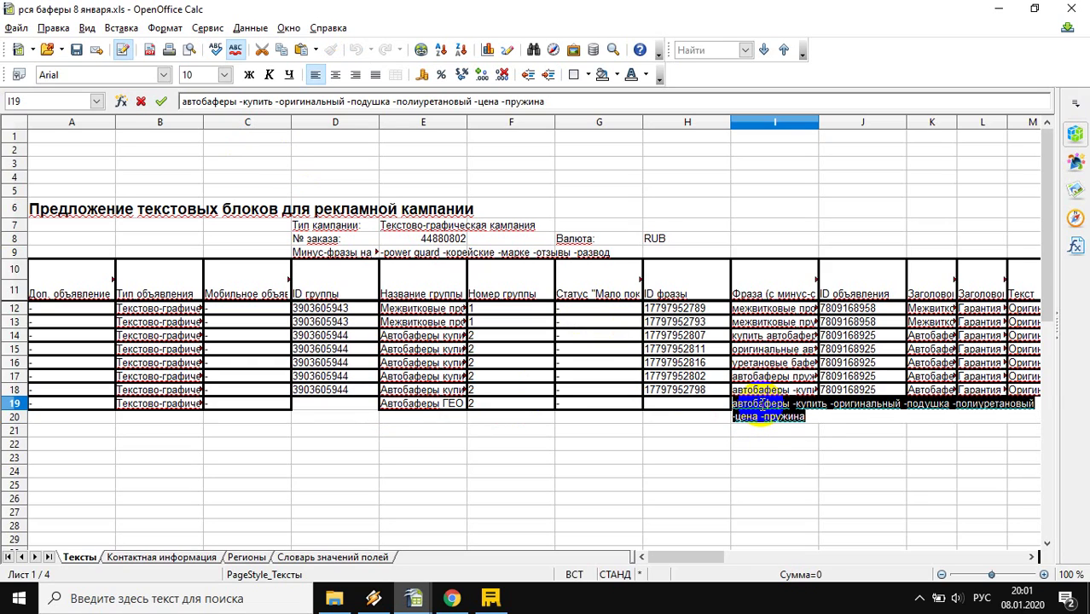
{"action": "key", "text": "End"}
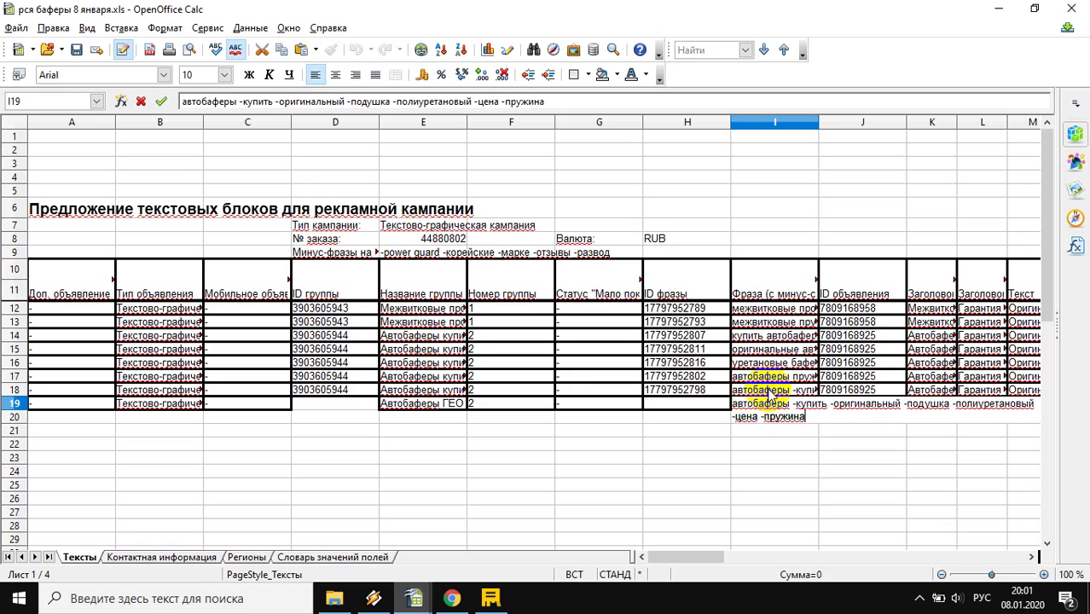
{"action": "left_click_drag", "start_coordinate": [794, 405], "coordinate": [809, 418]}
{"action": "type", "text": "воронеж"}
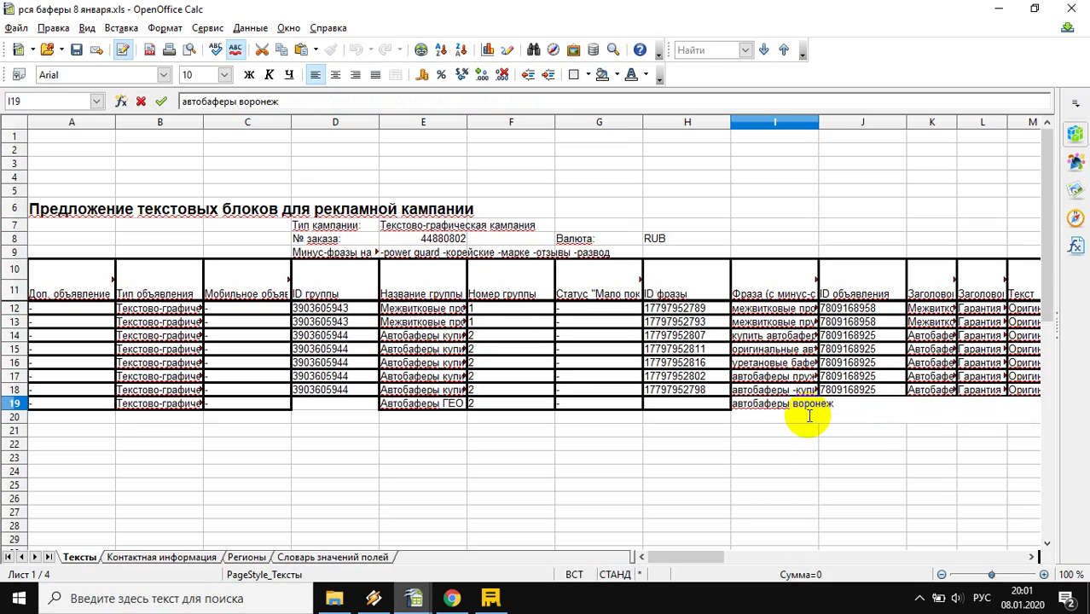
{"action": "left_click", "coordinate": [853, 406]}
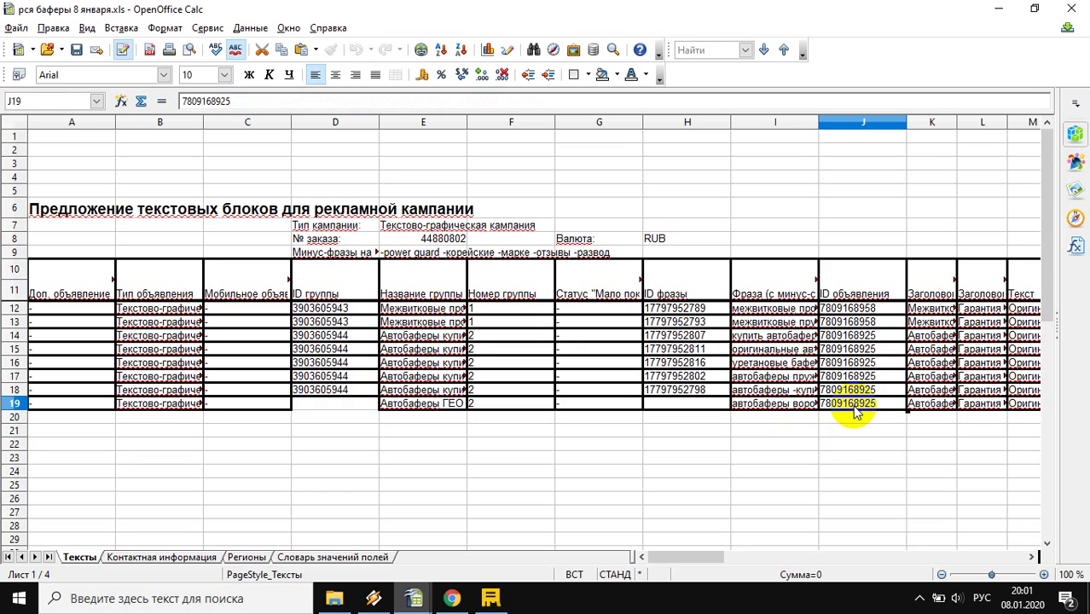
{"action": "key", "text": "Delete"}
Step: Change the first headline in cell K19 to Автобаферы в Воронеже
{"action": "left_click", "coordinate": [938, 406]}
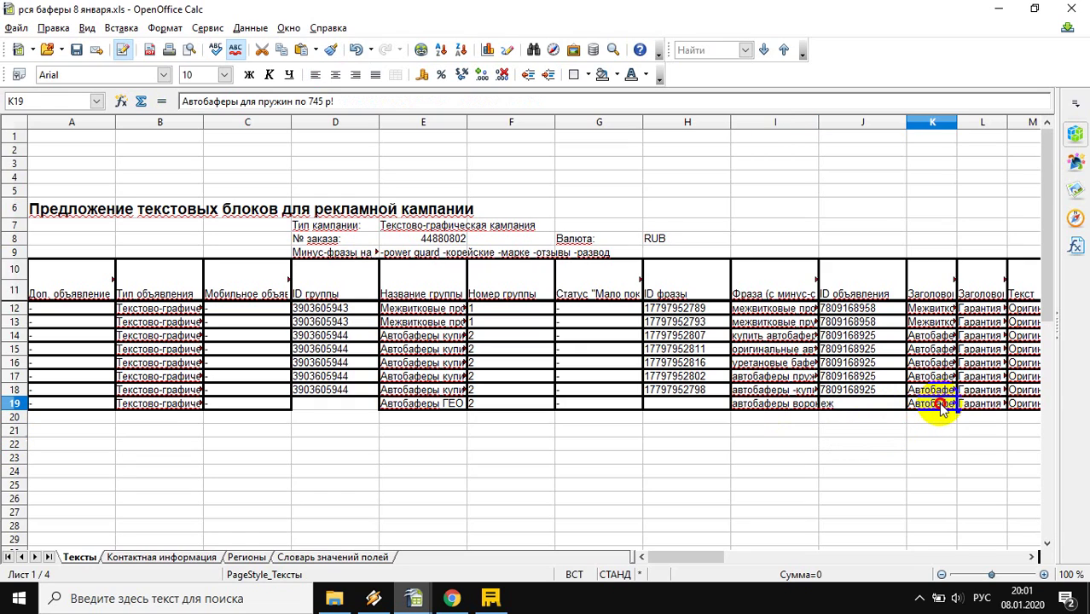
{"action": "key", "text": "Right"}
{"action": "key", "text": "Left"}
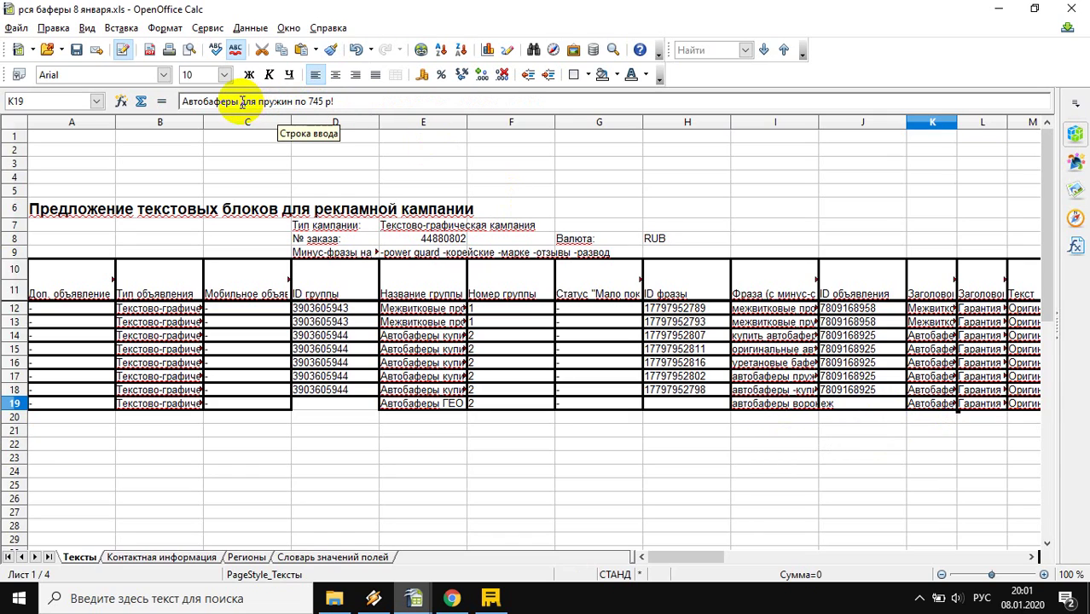
{"action": "left_click_drag", "start_coordinate": [242, 101], "coordinate": [402, 105]}
{"action": "type", "text": "в Воронеже"}
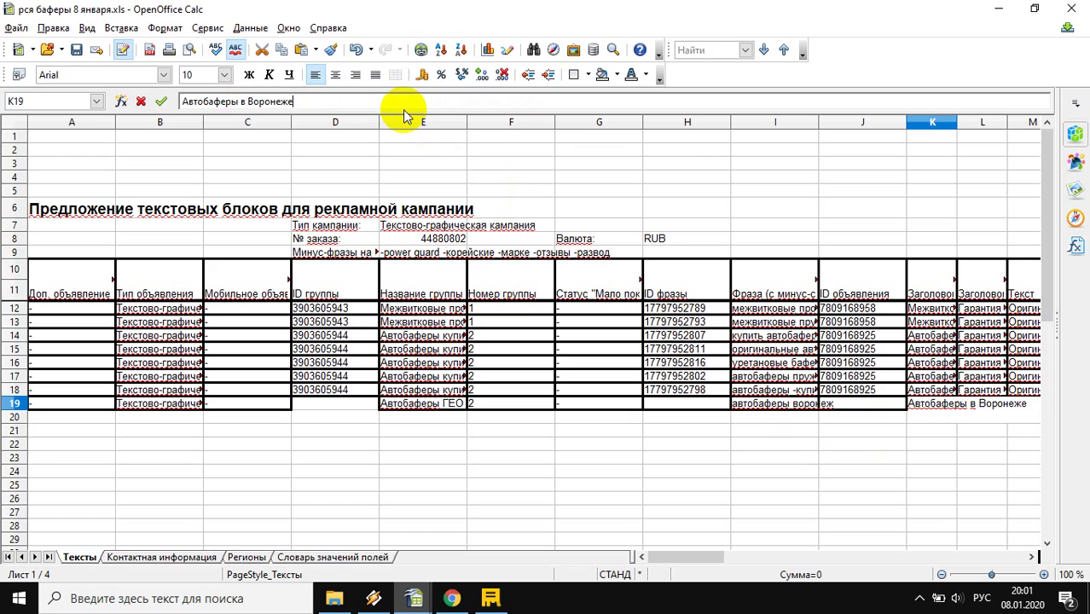
{"action": "key", "text": "Return"}
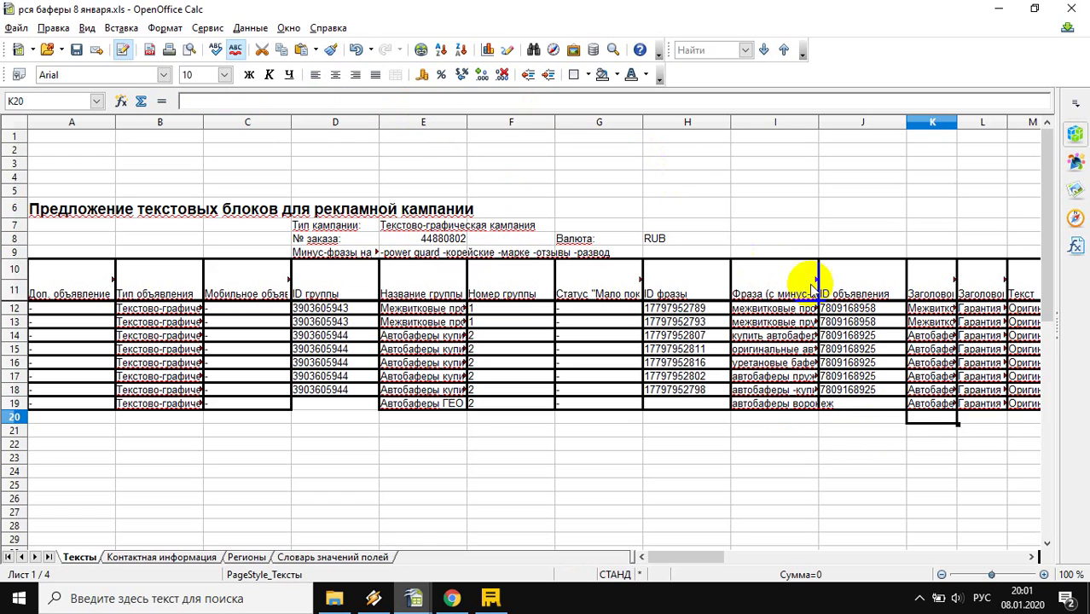
Step: Look through the second headline and the ad text of row 19
{"action": "left_click", "coordinate": [917, 403]}
{"action": "key", "text": "Right"}
{"action": "key", "text": "Right"}
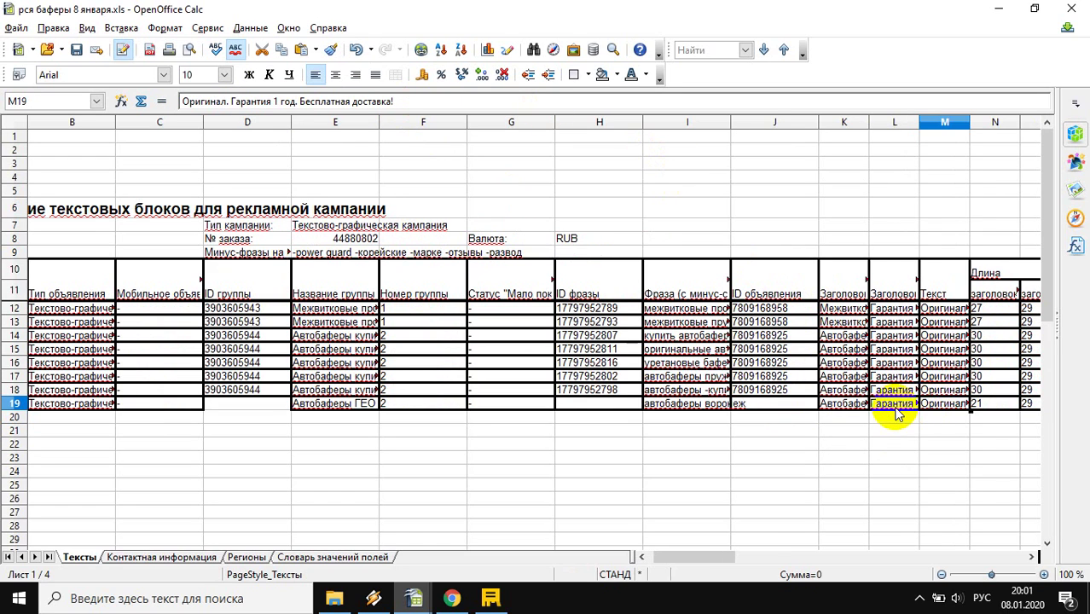
Step: Look through row 19 from the second headline past the length counters and link to the region, ending at length counter N19
{"action": "left_click", "coordinate": [906, 404]}
{"action": "key", "text": "Right"}
{"action": "key", "text": "Right"}
{"action": "key", "text": "Right"}
{"action": "key", "text": "Right"}
{"action": "key", "text": "Right"}
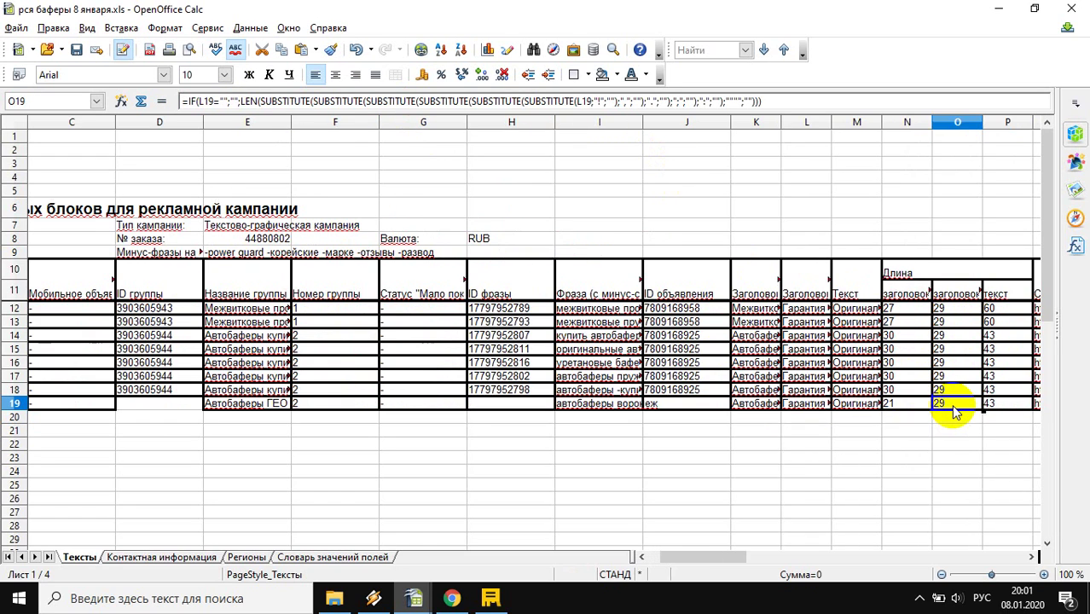
{"action": "key", "text": "Right"}
{"action": "key", "text": "Right"}
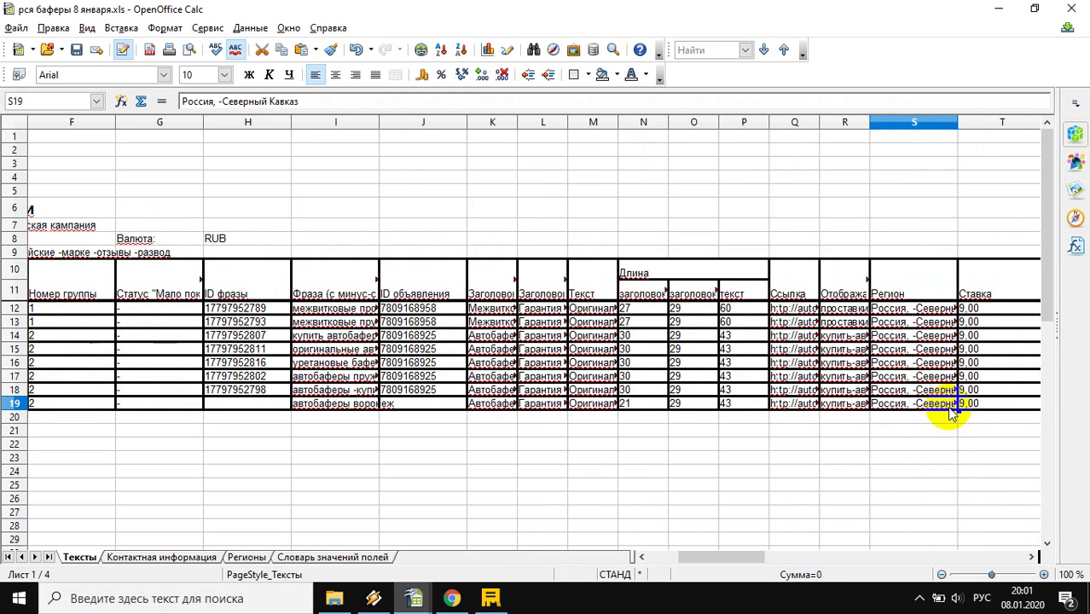
{"action": "left_click", "coordinate": [640, 411]}
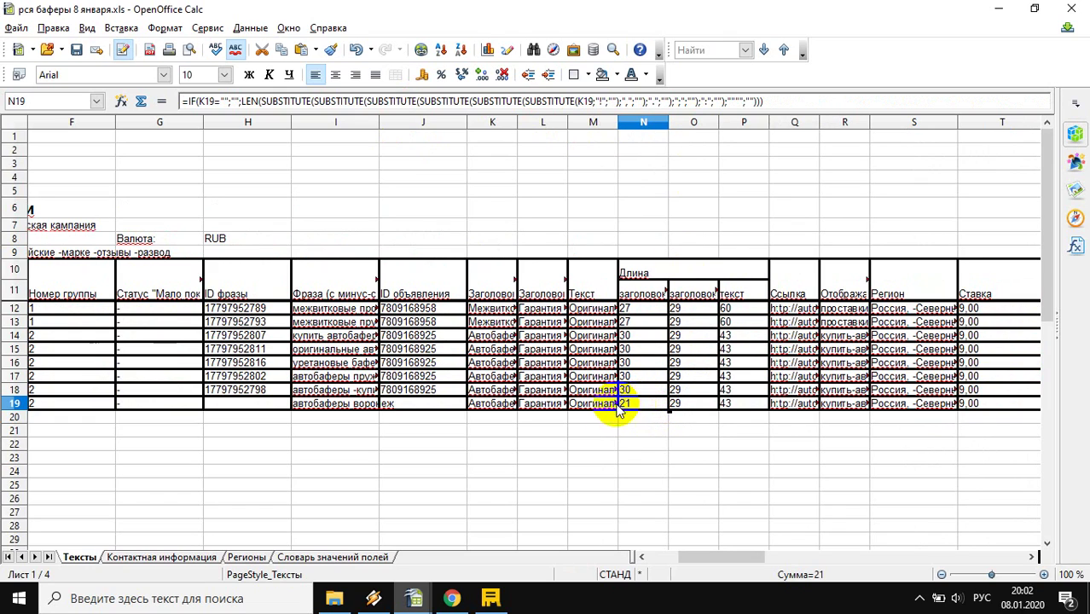
Step: Append the filler text араарапрапр to the first headline in K19 to test the headline length counter
{"action": "double_click", "coordinate": [499, 407]}
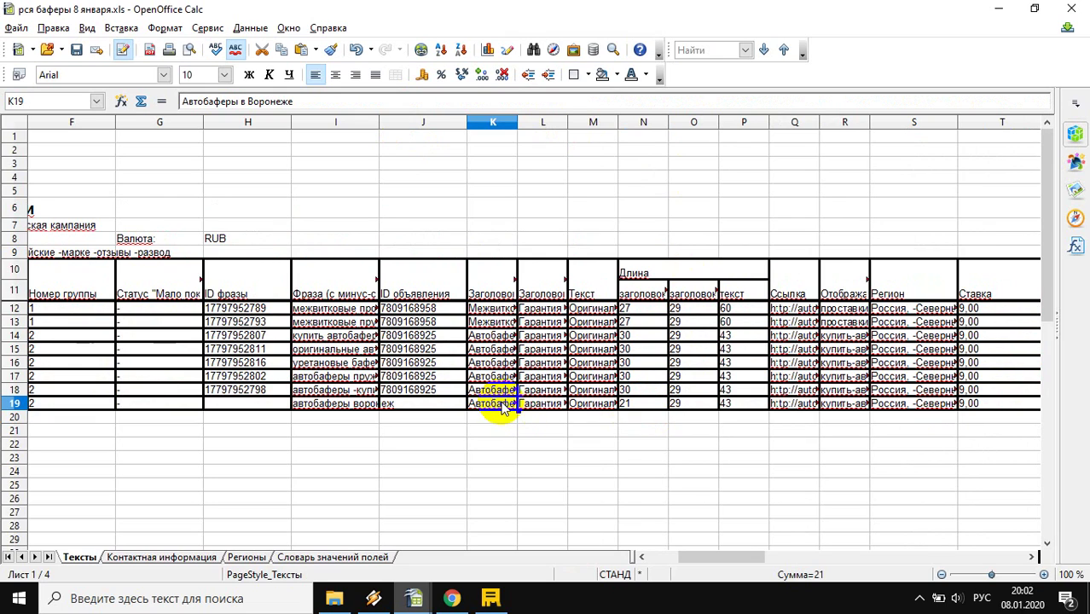
{"action": "type", "text": "араарапрапр"}
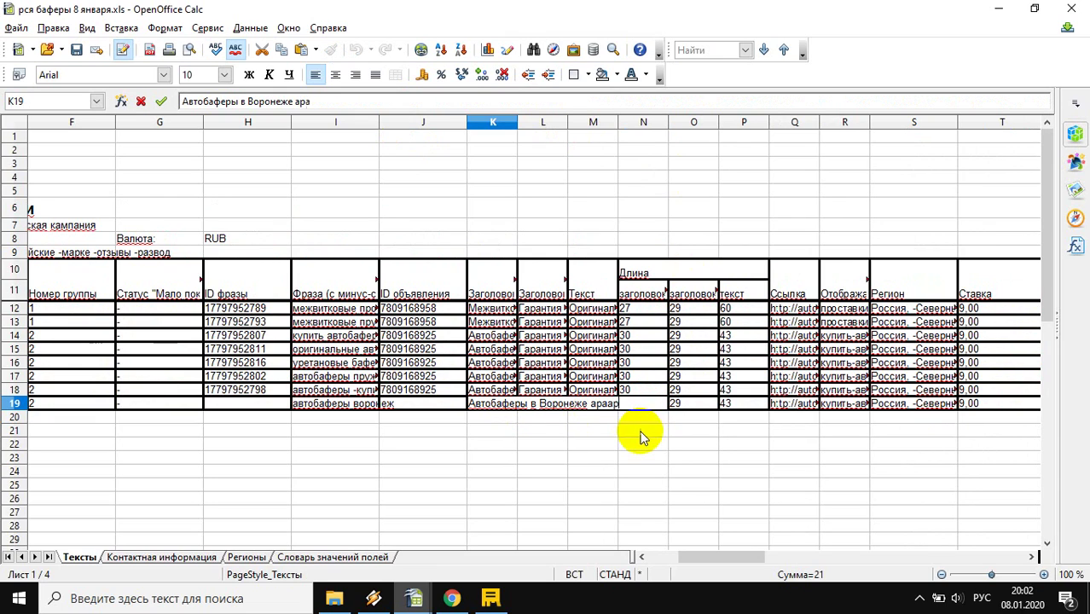
{"action": "left_click", "coordinate": [649, 435]}
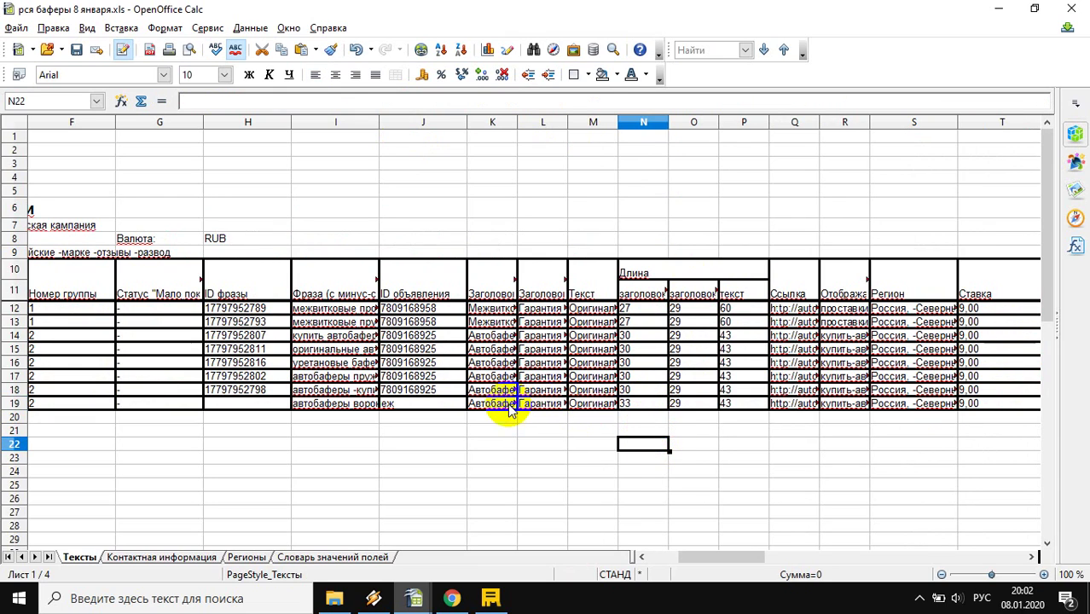
Step: Lengthen the K19 headline with more filler characters, and undo the additions after checking the length counter in N19
{"action": "left_click", "coordinate": [503, 405]}
{"action": "double_click", "coordinate": [655, 404]}
{"action": "type", "text": "араарапра"}
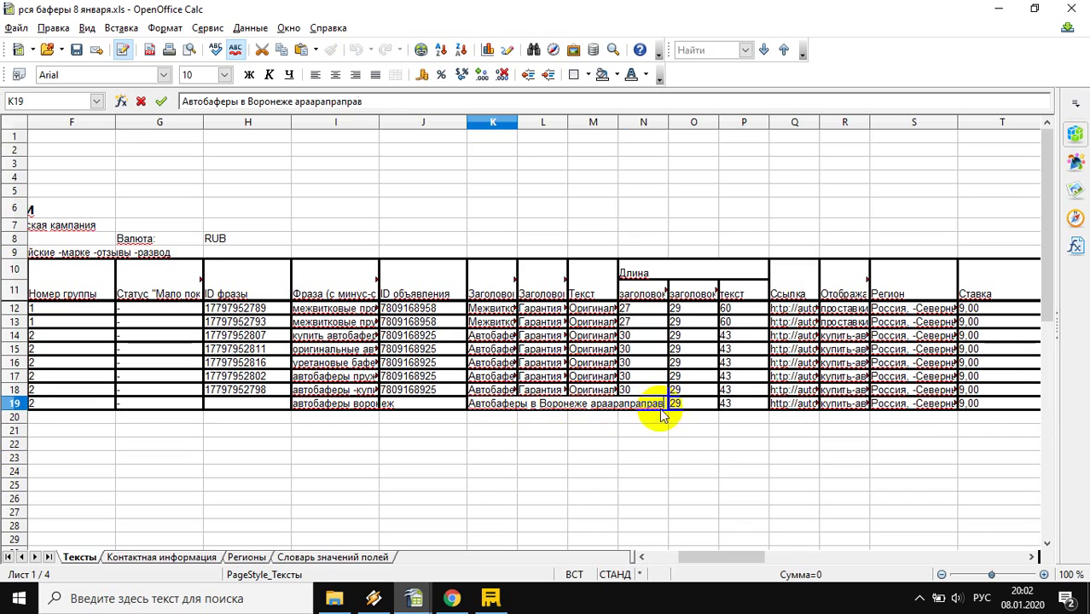
{"action": "type", "text": "правпавап"}
{"action": "left_click", "coordinate": [664, 443]}
{"action": "left_click", "coordinate": [653, 404]}
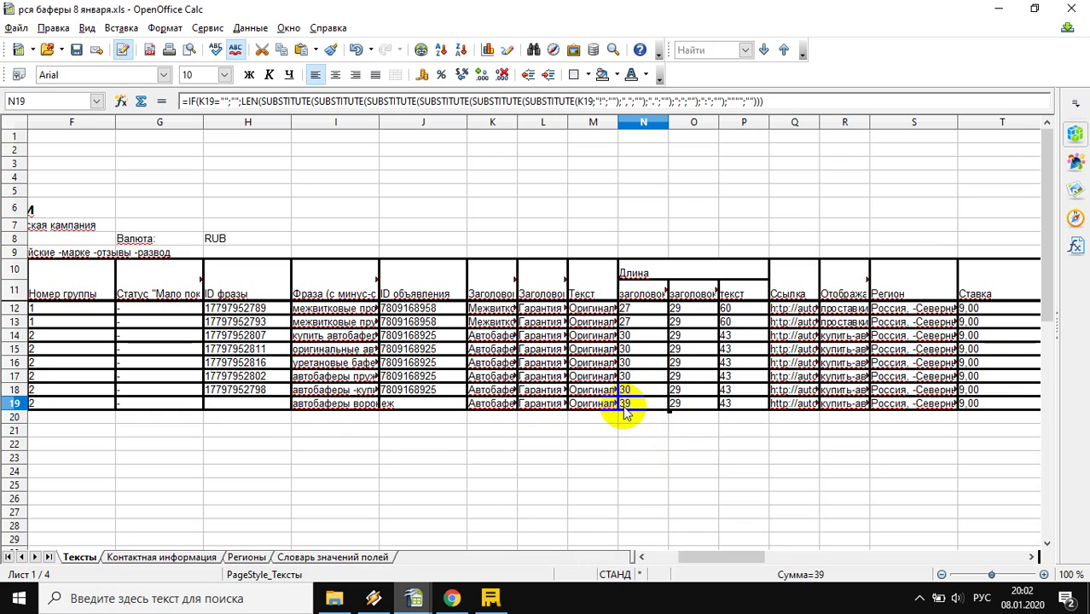
{"action": "key", "text": "ctrl+z"}
Step: Change the utm_content value in the link in cell Q19 to mezh_bafer_geo
{"action": "left_click", "coordinate": [701, 410]}
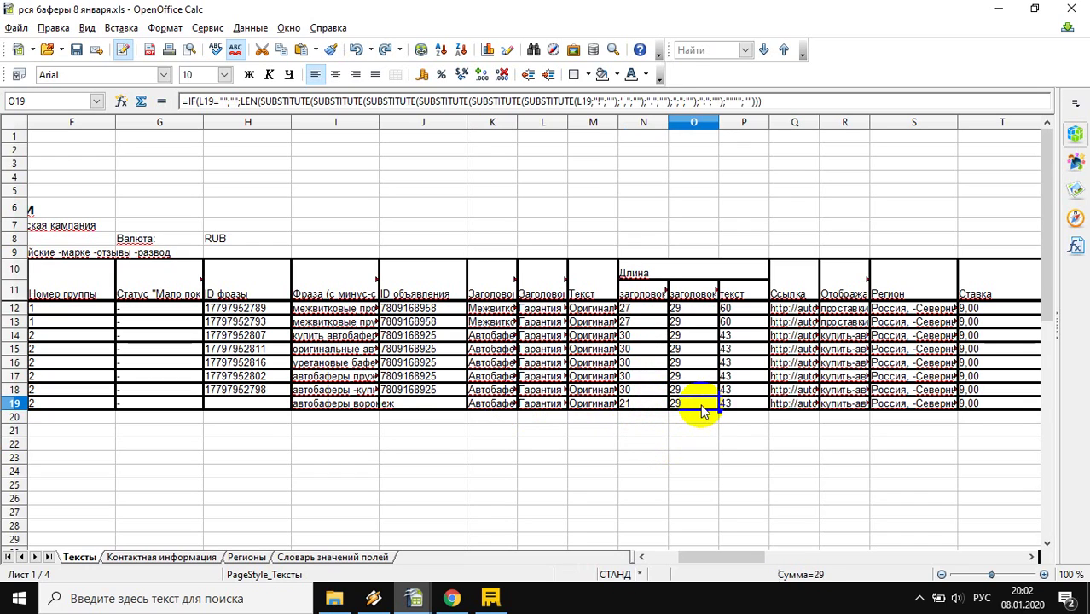
{"action": "left_click", "coordinate": [791, 410]}
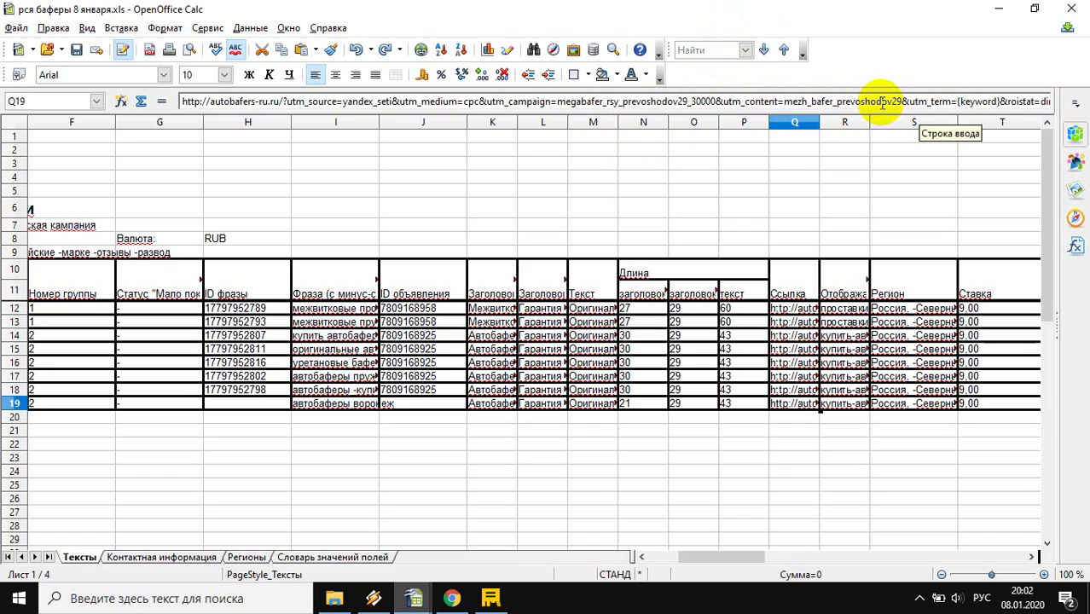
{"action": "left_click_drag", "start_coordinate": [893, 101], "coordinate": [837, 101]}
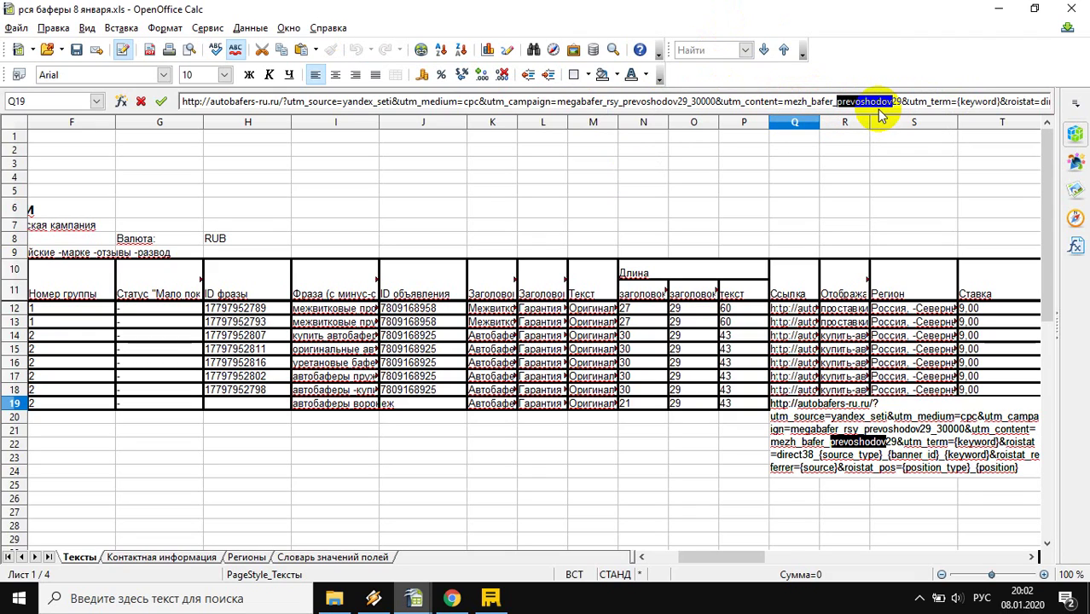
{"action": "key", "text": "alt+shift"}
{"action": "type", "text": "geo"}
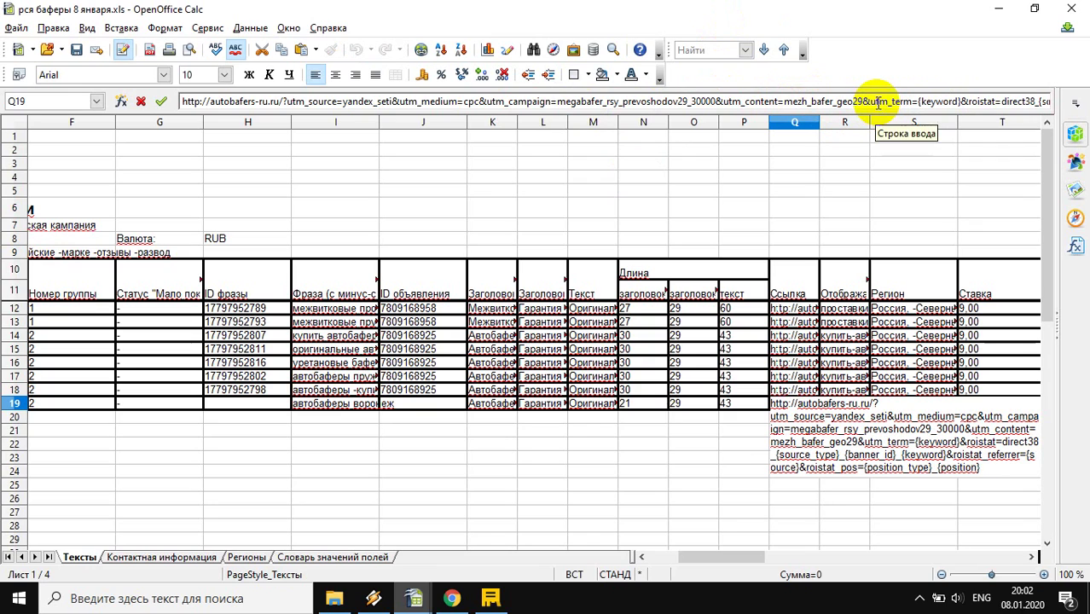
{"action": "key", "text": "Delete"}
{"action": "key", "text": "Delete"}
{"action": "key", "text": "Return"}
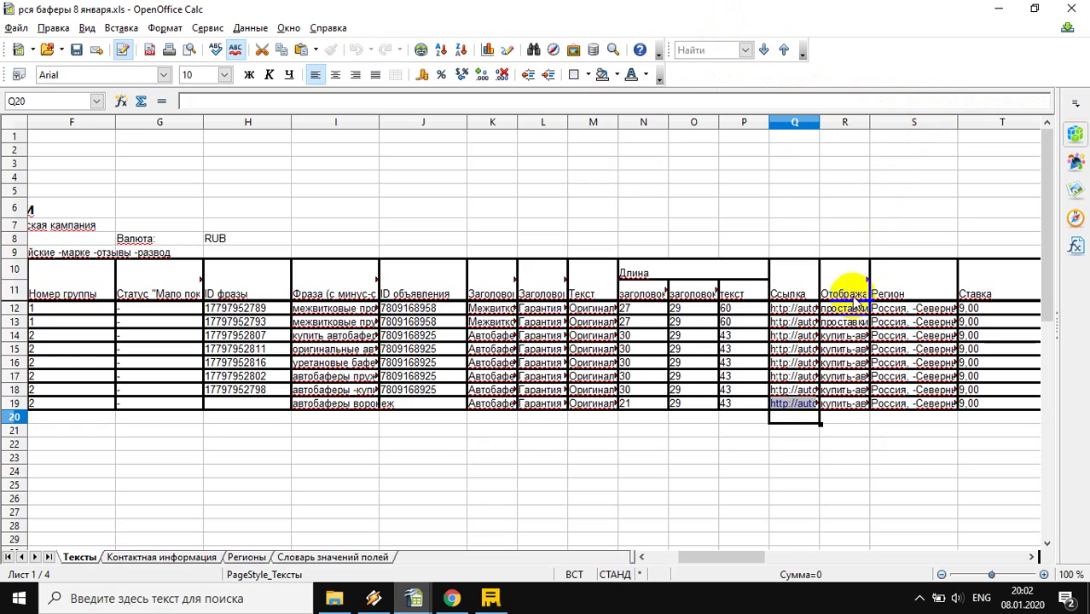
Step: Reset the link cell Q19 to default formatting
{"action": "left_click", "coordinate": [826, 411], "text": "shift"}
{"action": "right_click", "coordinate": [803, 411]}
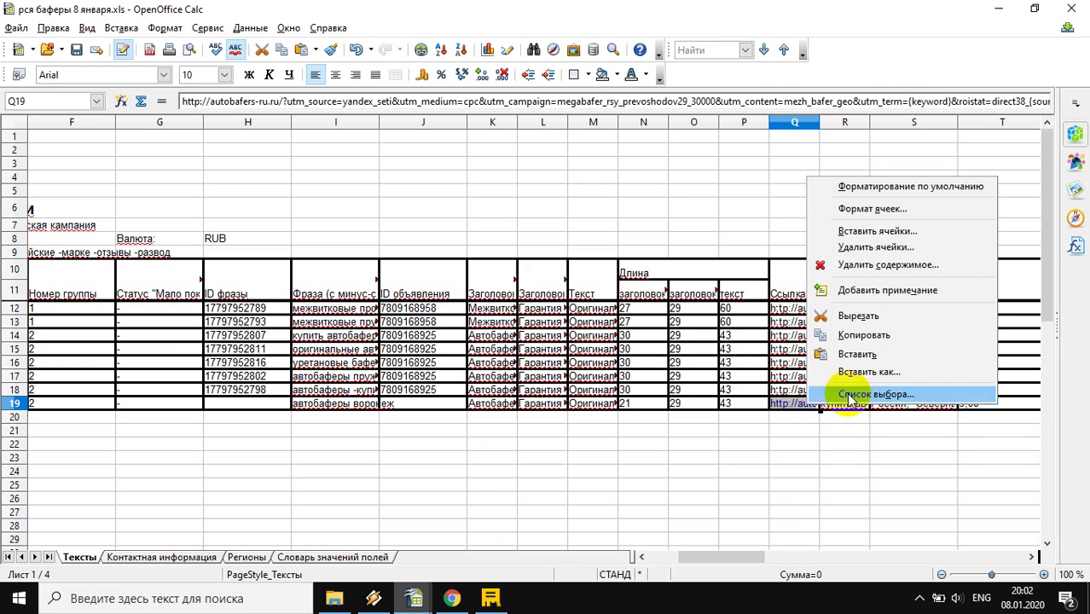
{"action": "left_click", "coordinate": [904, 197]}
Step: Look through the remaining columns of row 19, from display link, region and bids to sitelinks, images and mobile app settings
{"action": "left_click", "coordinate": [864, 407]}
{"action": "left_click", "coordinate": [905, 407]}
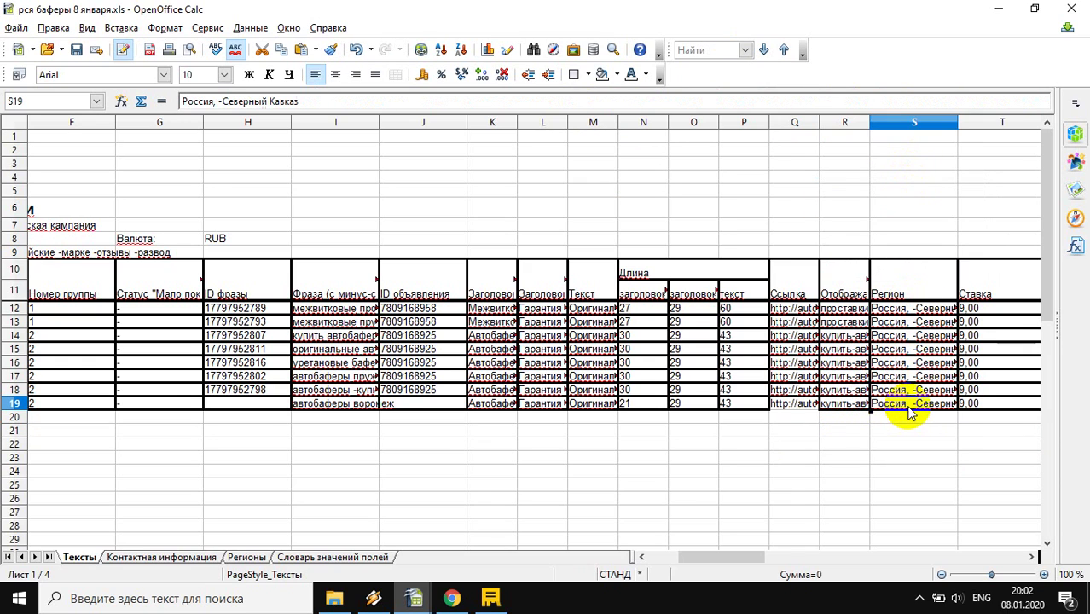
{"action": "key", "text": "Right"}
{"action": "key", "text": "Right"}
{"action": "key", "text": "Right"}
{"action": "key", "text": "Right"}
{"action": "key", "text": "Right"}
{"action": "key", "text": "Right"}
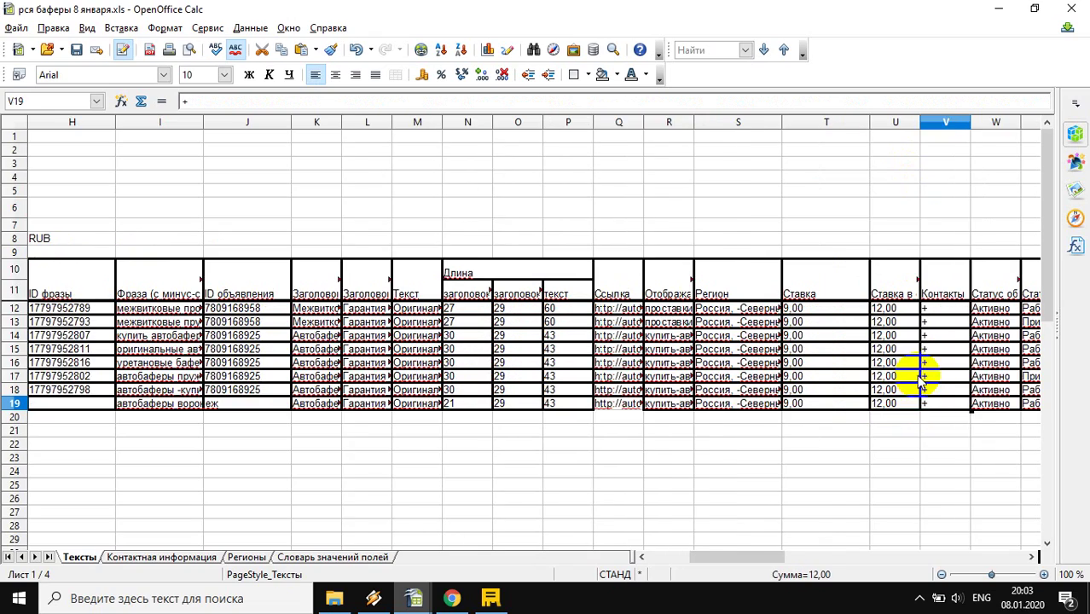
{"action": "scroll", "coordinate": [921, 392], "scroll_direction": "right", "scroll_amount": 2}
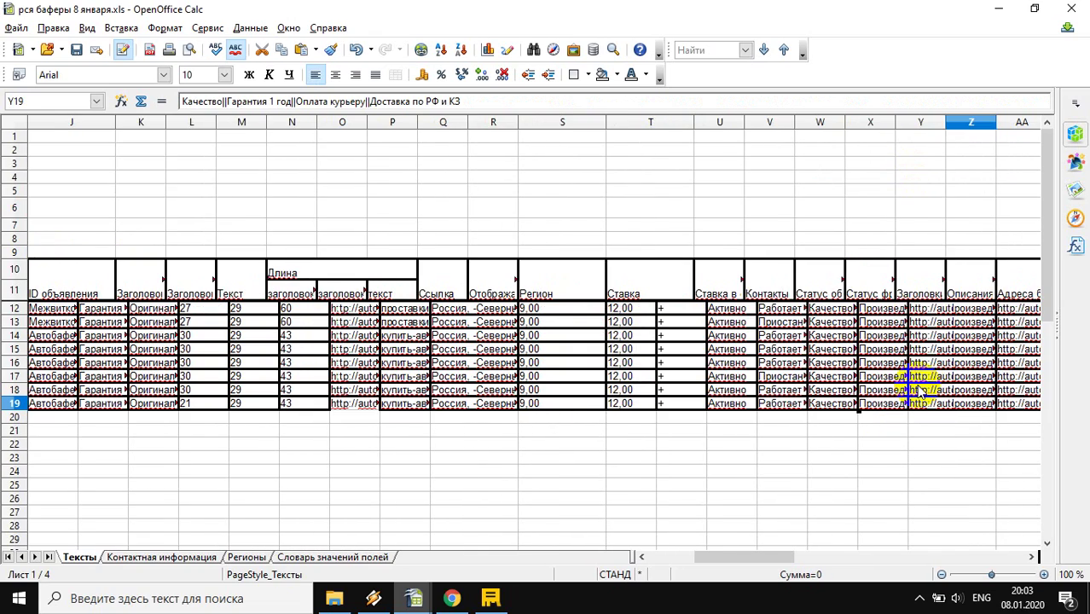
{"action": "key", "text": "Right"}
{"action": "key", "text": "Right"}
{"action": "key", "text": "Right"}
{"action": "key", "text": "Right"}
{"action": "key", "text": "Right"}
{"action": "key", "text": "Right"}
{"action": "key", "text": "Right"}
{"action": "key", "text": "Right"}
{"action": "key", "text": "Right"}
{"action": "key", "text": "Right"}
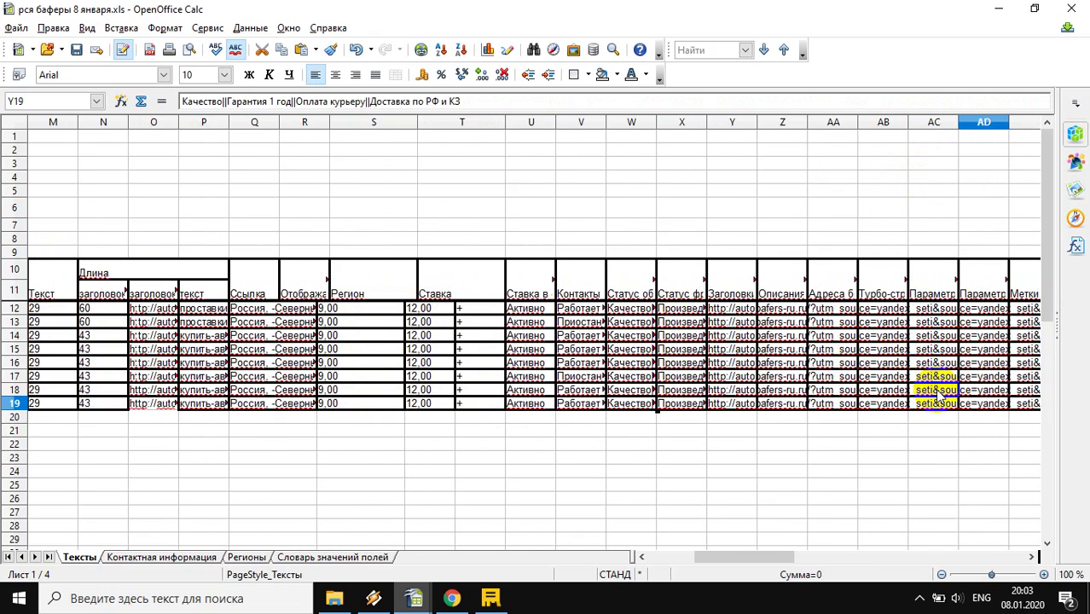
{"action": "key", "text": "Right"}
{"action": "key", "text": "Right"}
{"action": "key", "text": "Right"}
{"action": "key", "text": "Right"}
{"action": "key", "text": "Right"}
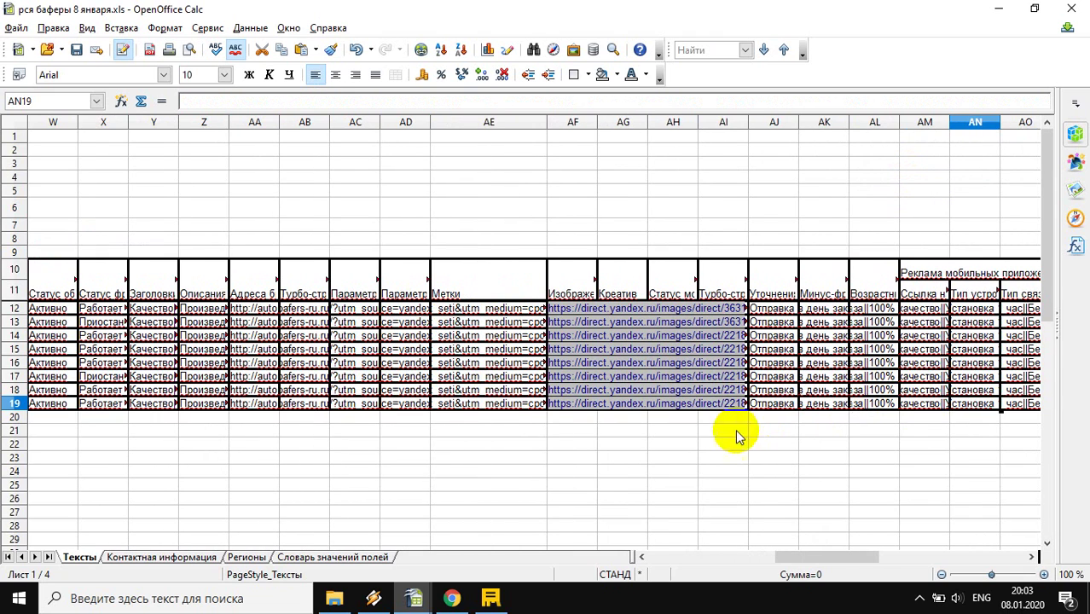
Step: Clear the image link in cell AF19 of the new row
{"action": "left_click", "coordinate": [589, 425]}
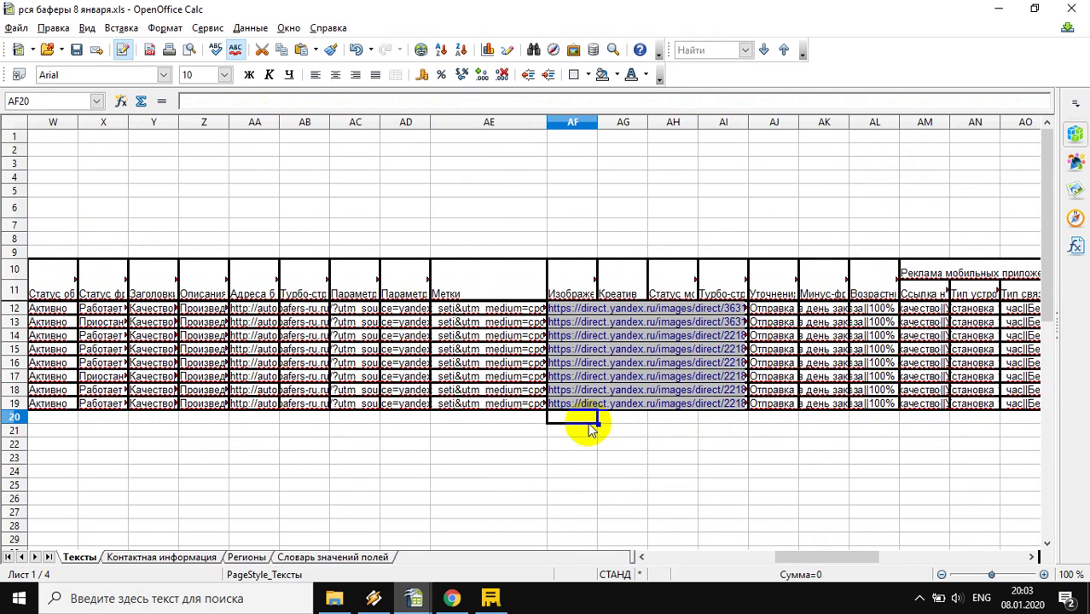
{"action": "key", "text": "Up"}
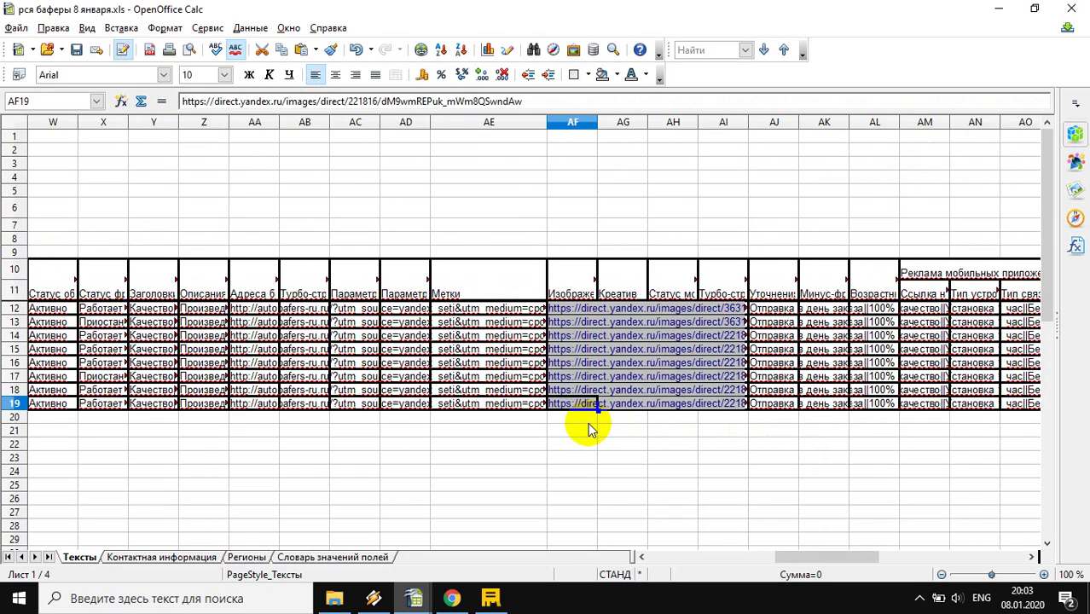
{"action": "key", "text": "BackSpace"}
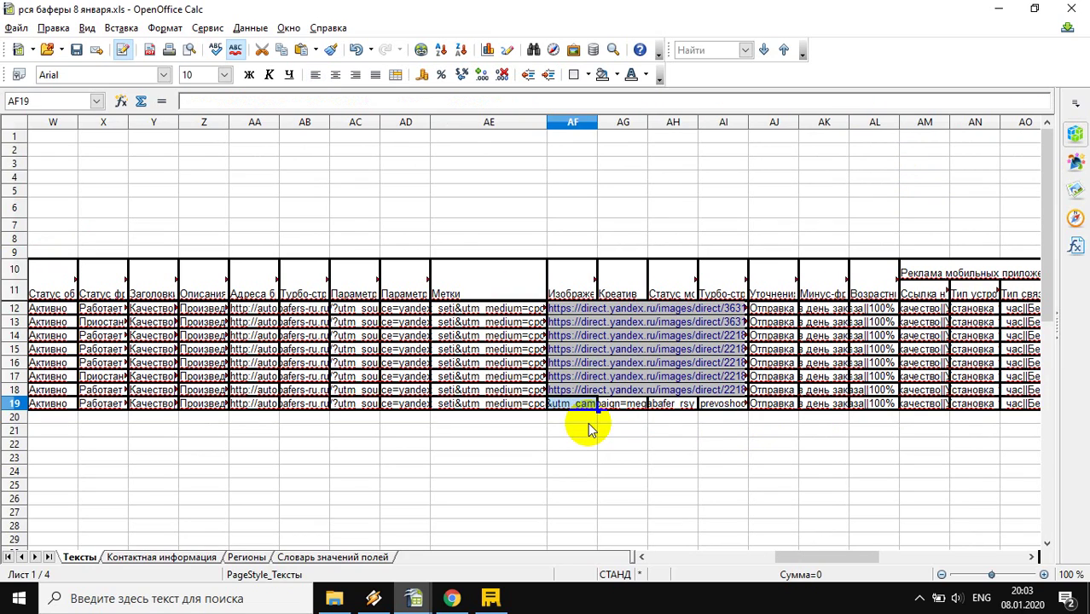
Step: Look through row 19 from the creative column to the mobile app advertising columns up to AT19
{"action": "left_click", "coordinate": [621, 407]}
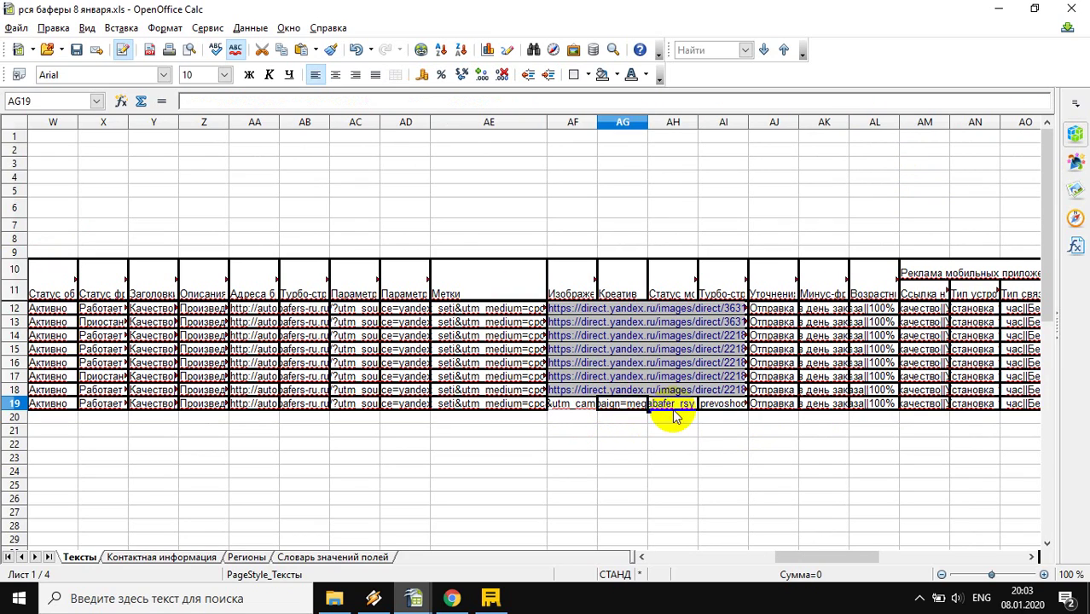
{"action": "key", "text": "Right"}
{"action": "key", "text": "Right"}
{"action": "key", "text": "Right"}
{"action": "key", "text": "Right"}
{"action": "key", "text": "Right"}
{"action": "key", "text": "Right"}
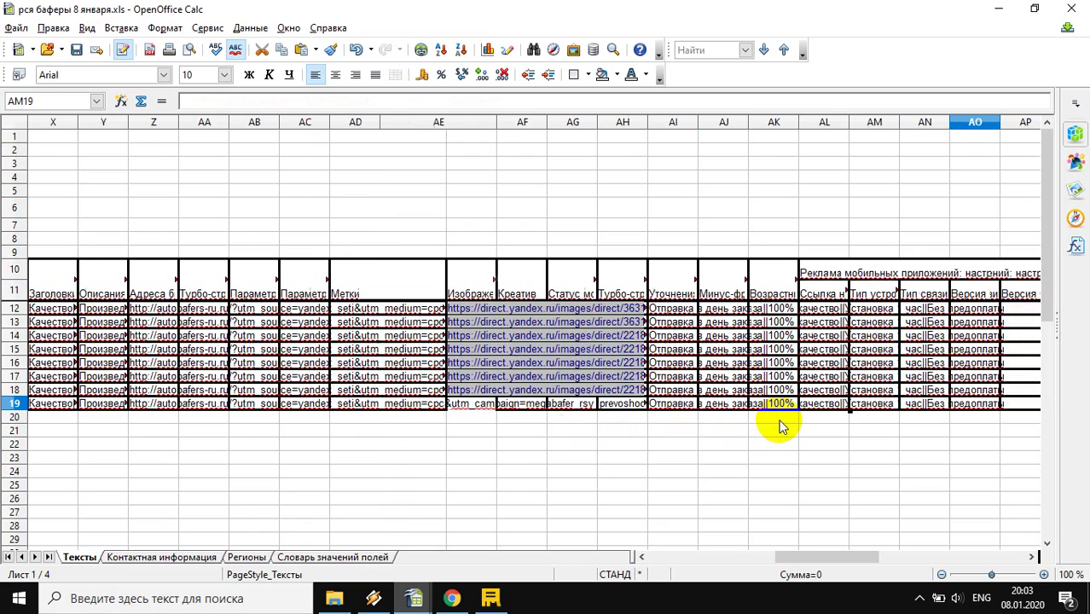
{"action": "key", "text": "Right"}
{"action": "key", "text": "Right"}
{"action": "key", "text": "Right"}
{"action": "key", "text": "Right"}
{"action": "key", "text": "Right"}
{"action": "key", "text": "Right"}
{"action": "key", "text": "Right"}
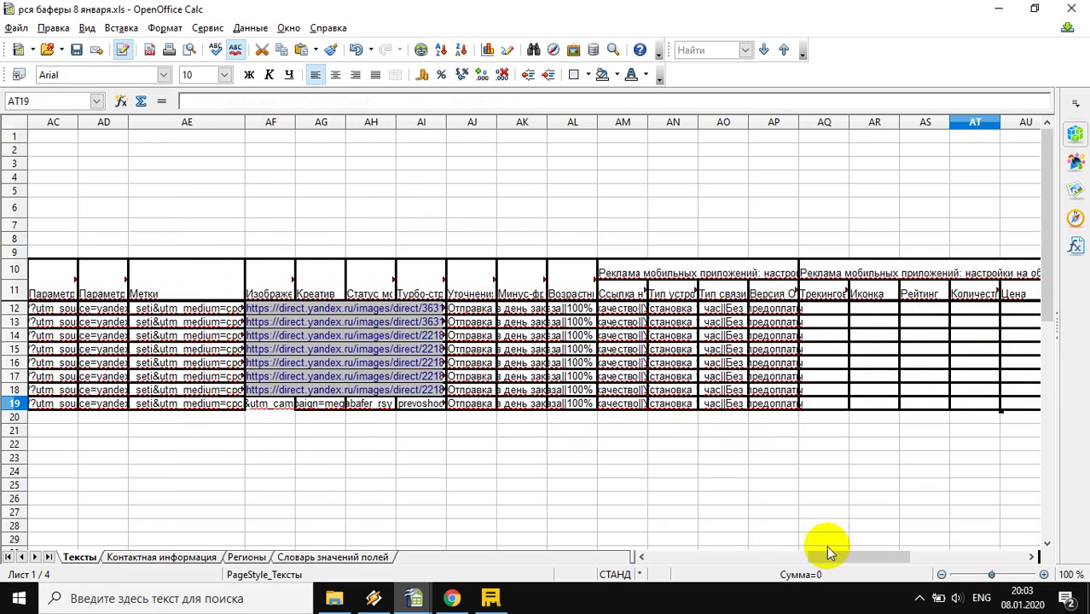
Step: Copy the whole of row 19 and paste it into rows 20, 21 and 22
{"action": "left_click_drag", "start_coordinate": [835, 557], "coordinate": [633, 556]}
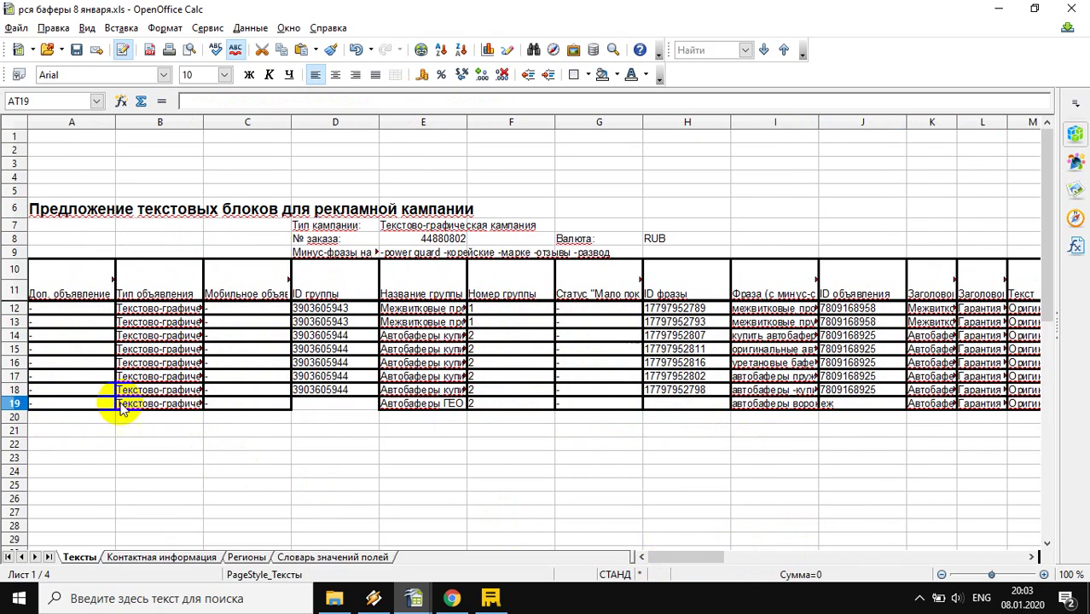
{"action": "left_click", "coordinate": [17, 404]}
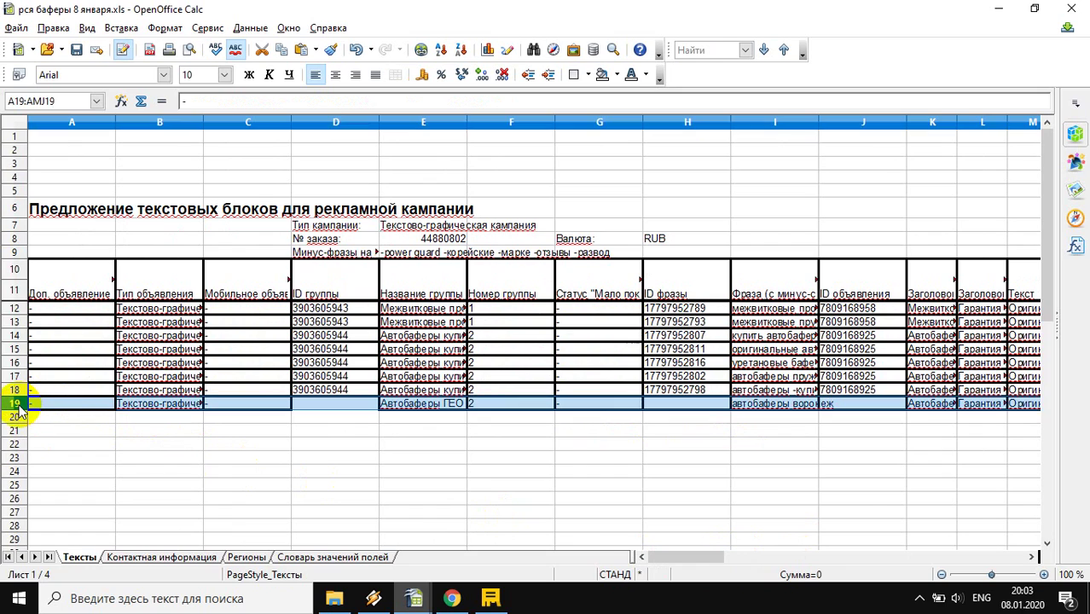
{"action": "left_click", "coordinate": [43, 418]}
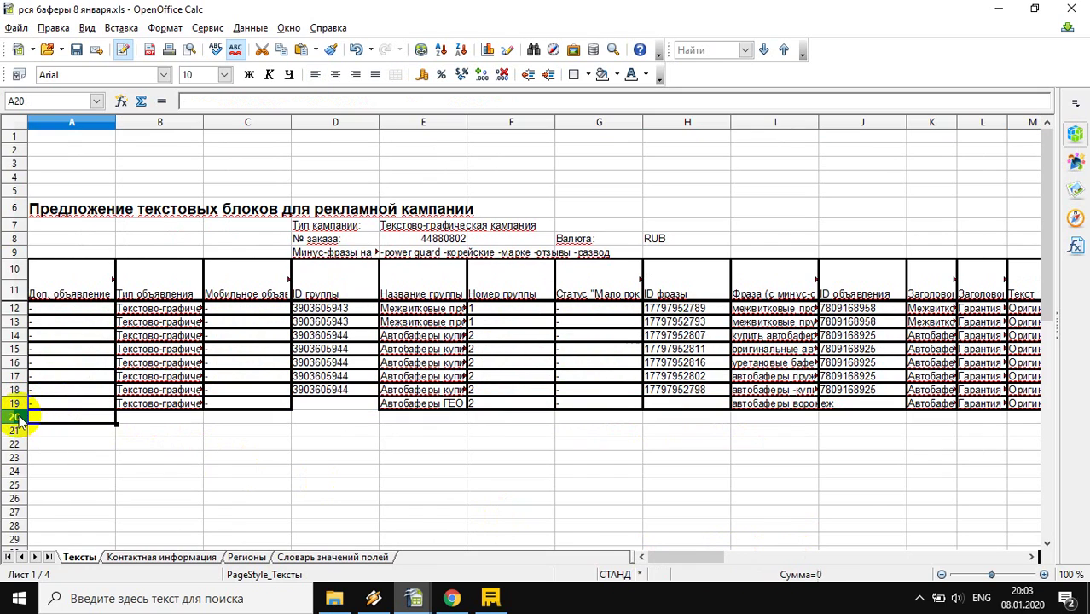
{"action": "left_click", "coordinate": [15, 417]}
{"action": "key", "text": "ctrl+v"}
{"action": "left_click", "coordinate": [14, 430]}
{"action": "key", "text": "ctrl+v"}
{"action": "left_click", "coordinate": [15, 445]}
{"action": "key", "text": "ctrl+v"}
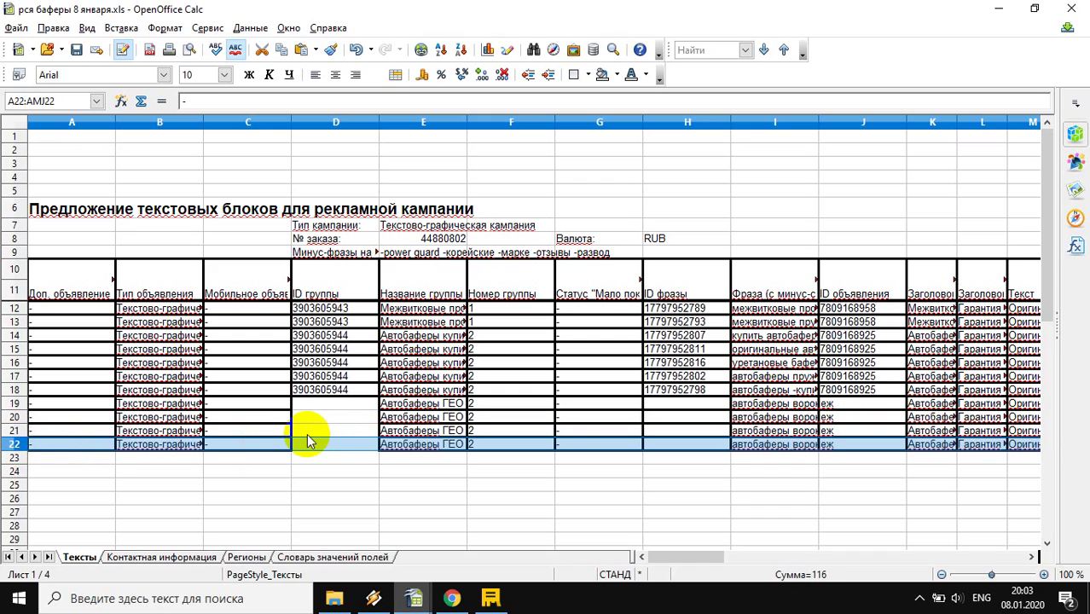
Step: Switch to Chrome and open the XLS/XLSX upload section of the Yandex Direct campaign management page
{"action": "mouse_move", "coordinate": [453, 597]}
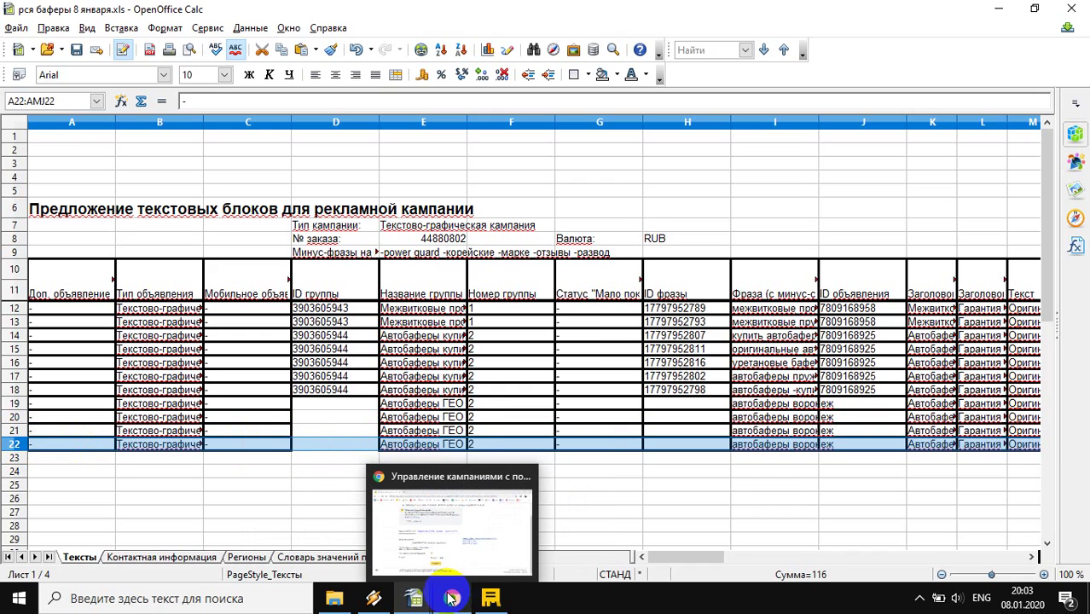
{"action": "left_click", "coordinate": [452, 597]}
{"action": "left_click", "coordinate": [360, 289]}
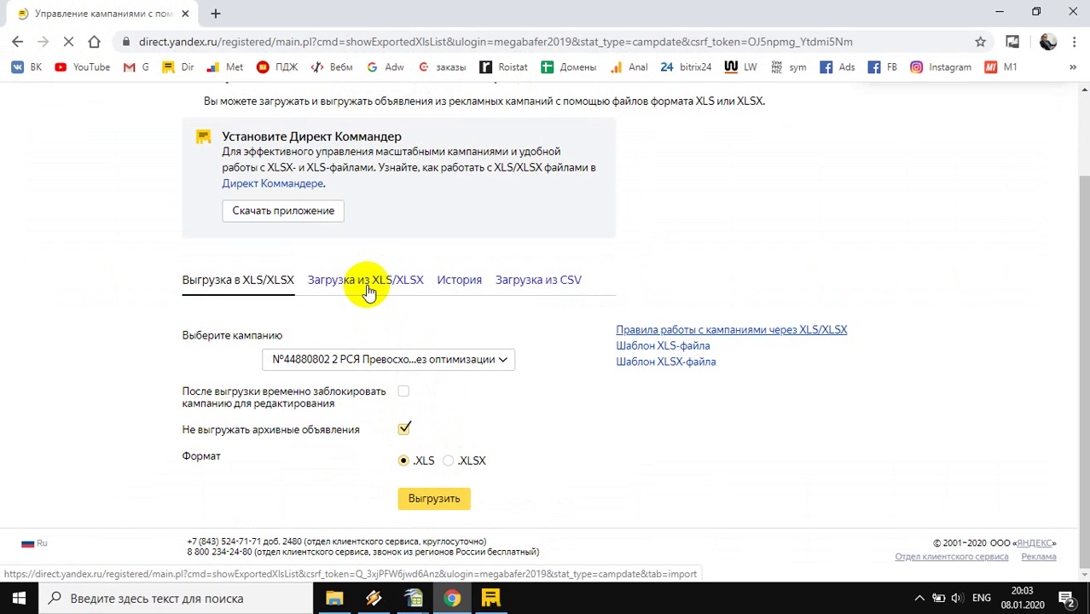
Step: Switch to Direct Commander, recheck the spreadsheet, and return to Direct Commander to view the options for sending campaigns
{"action": "left_click", "coordinate": [490, 597]}
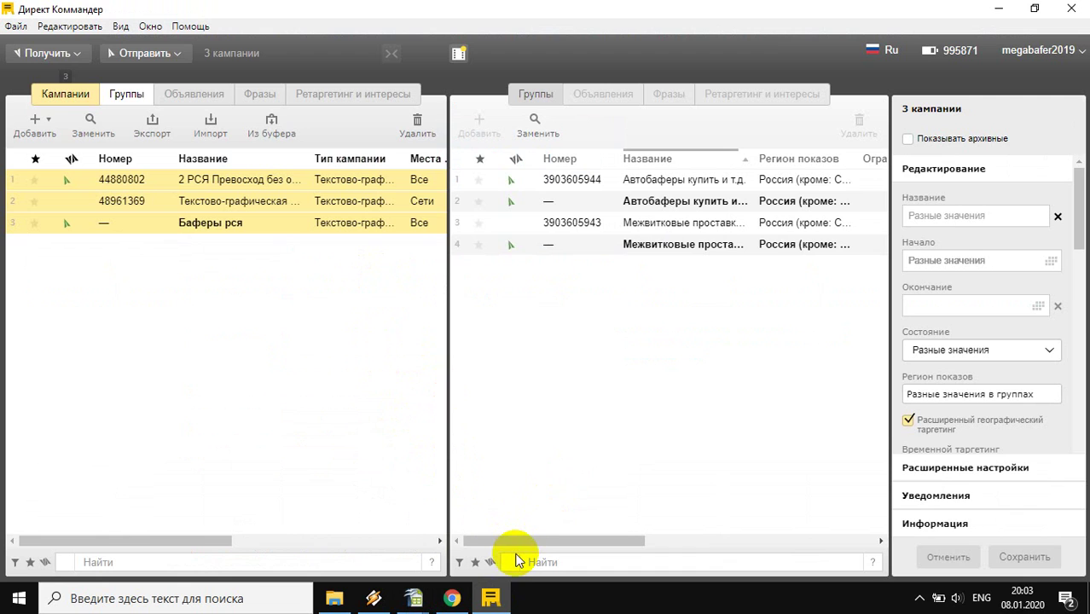
{"action": "mouse_move", "coordinate": [414, 598]}
{"action": "left_click", "coordinate": [445, 563]}
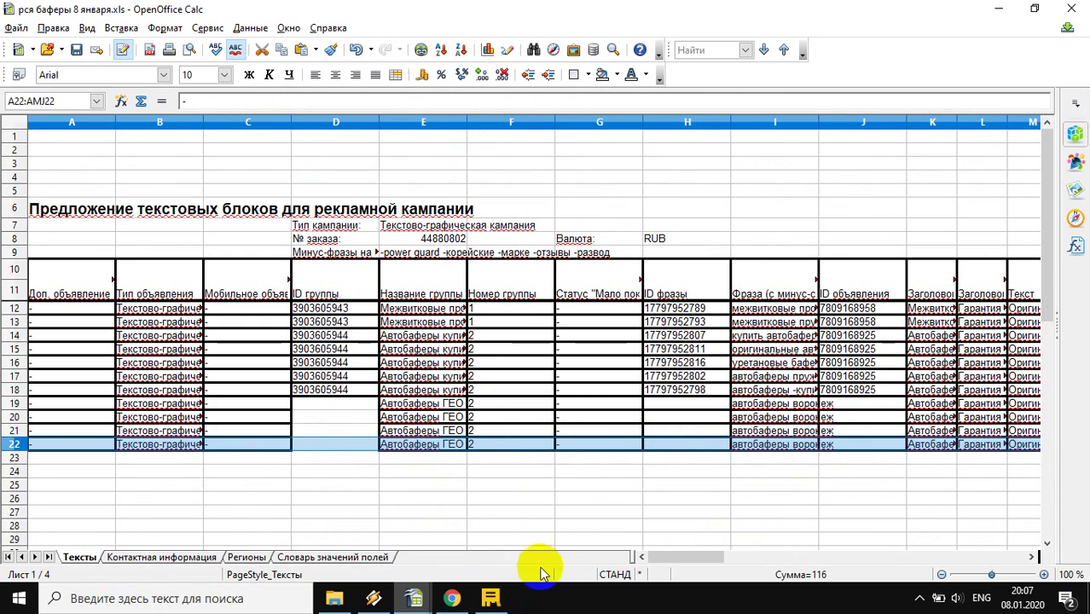
{"action": "left_click", "coordinate": [490, 598]}
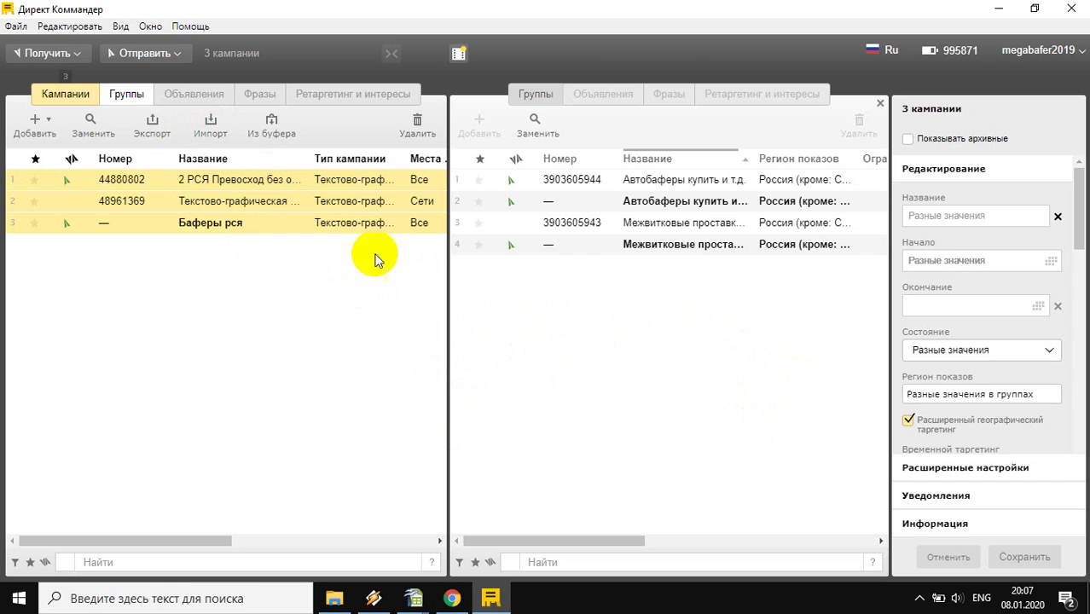
{"action": "left_click", "coordinate": [144, 58]}
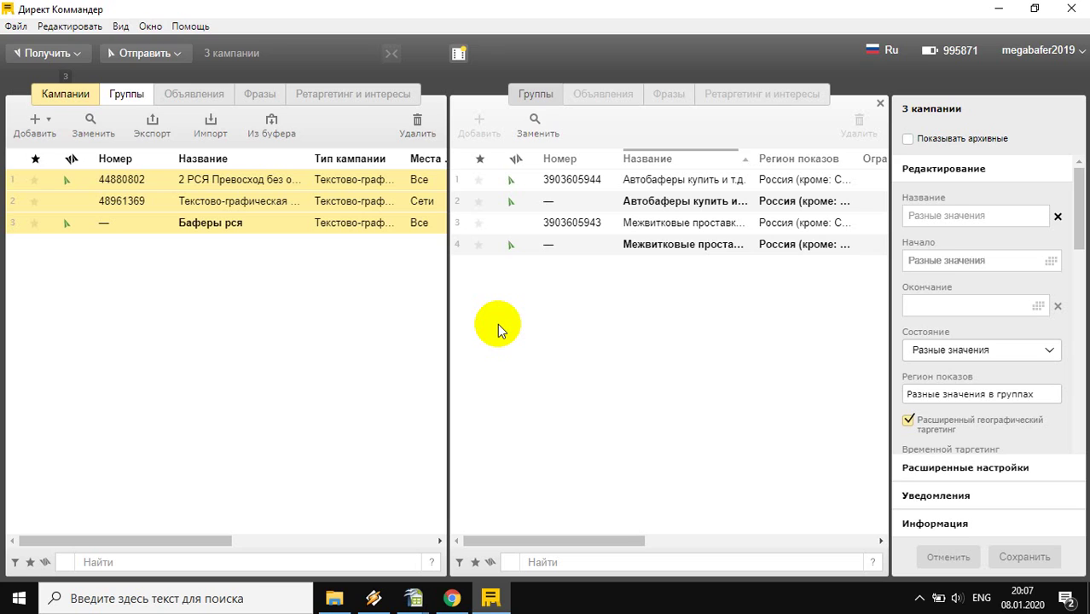
{"action": "left_click", "coordinate": [595, 242]}
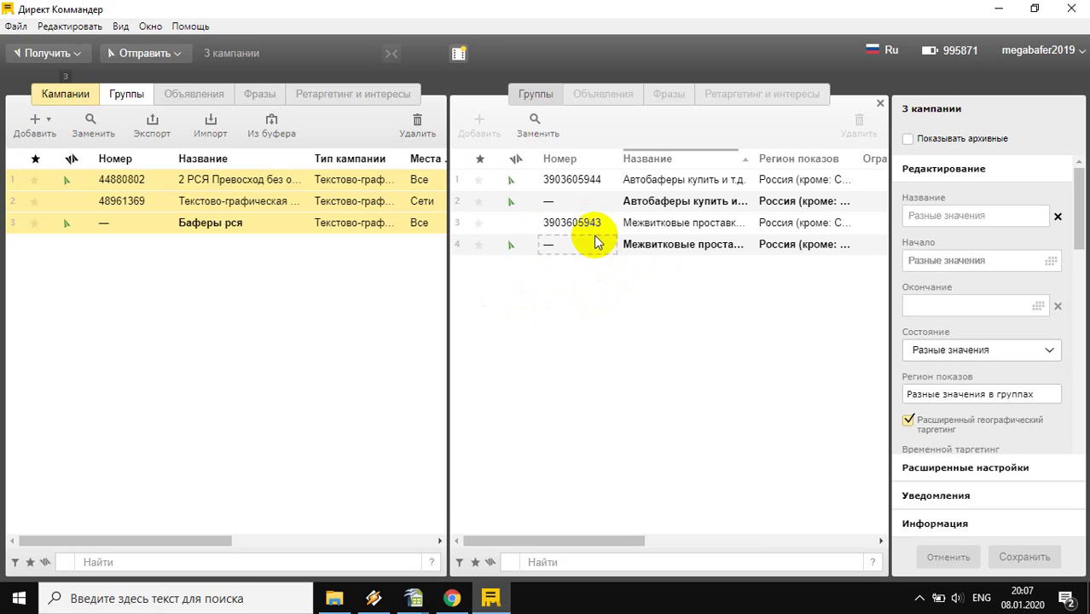
{"action": "left_click", "coordinate": [242, 152]}
{"action": "left_click", "coordinate": [651, 252]}
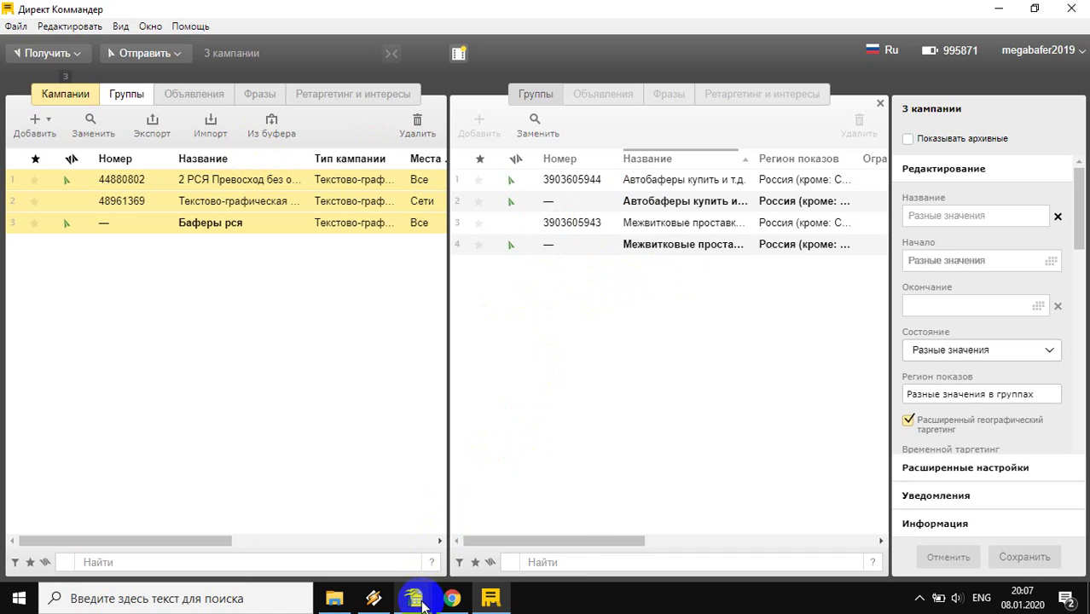
Step: Switch to OpenOffice Calc and view the keyword phrases on the подбор подобрать sheet of автобаферы 7 01.xlsx
{"action": "mouse_move", "coordinate": [424, 604]}
{"action": "left_click", "coordinate": [497, 508]}
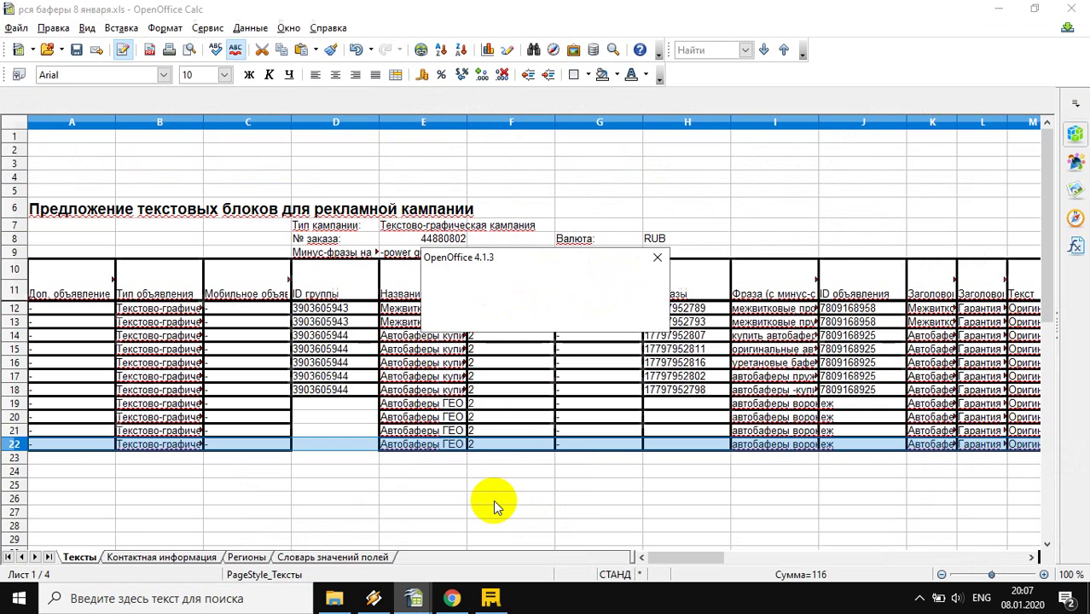
{"action": "left_click", "coordinate": [516, 324]}
{"action": "left_click", "coordinate": [395, 604]}
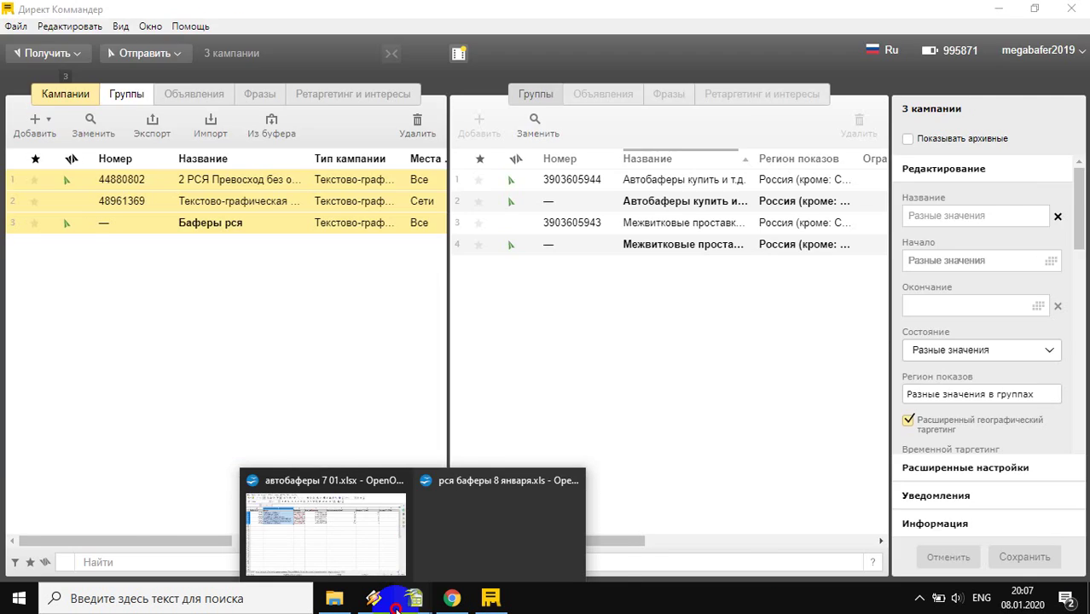
{"action": "left_click", "coordinate": [397, 602]}
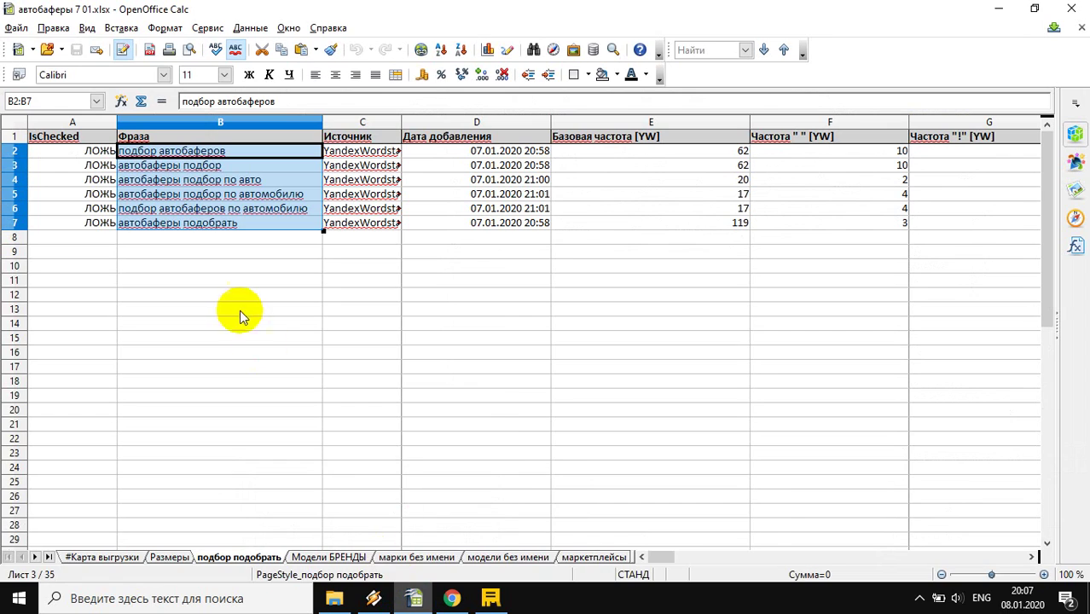
{"action": "left_click", "coordinate": [284, 365]}
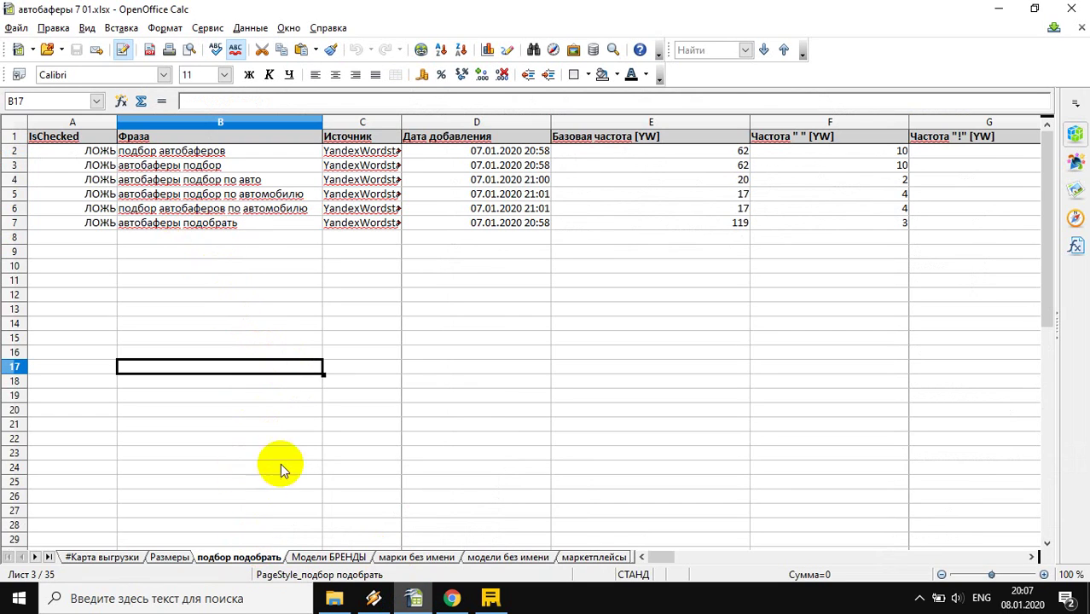
Step: Switch back to Direct Commander and select only the Баферы рся campaign
{"action": "left_click", "coordinate": [492, 601]}
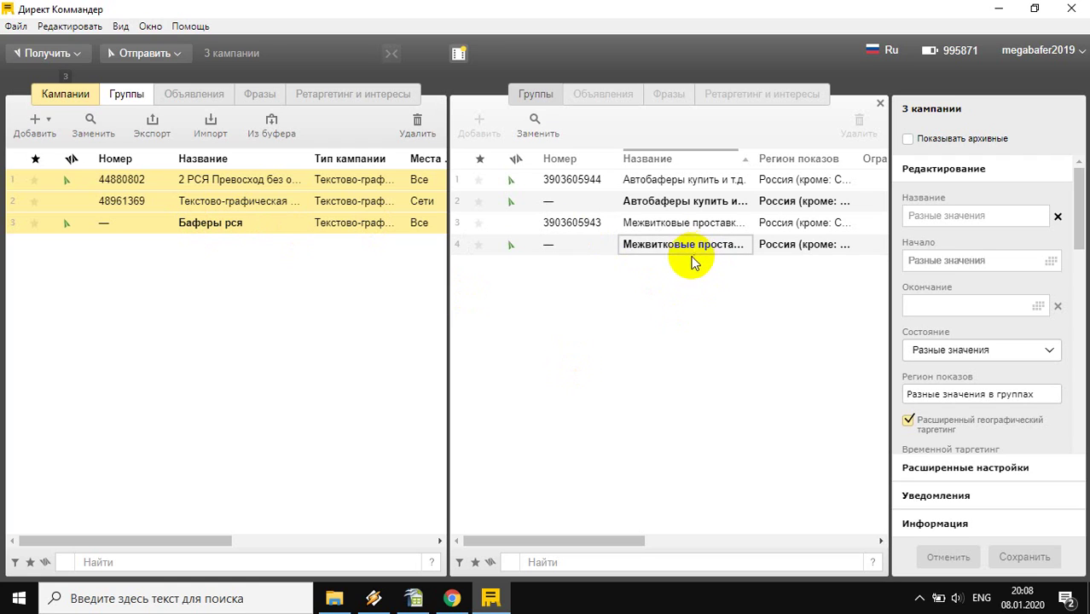
{"action": "left_click", "coordinate": [214, 234]}
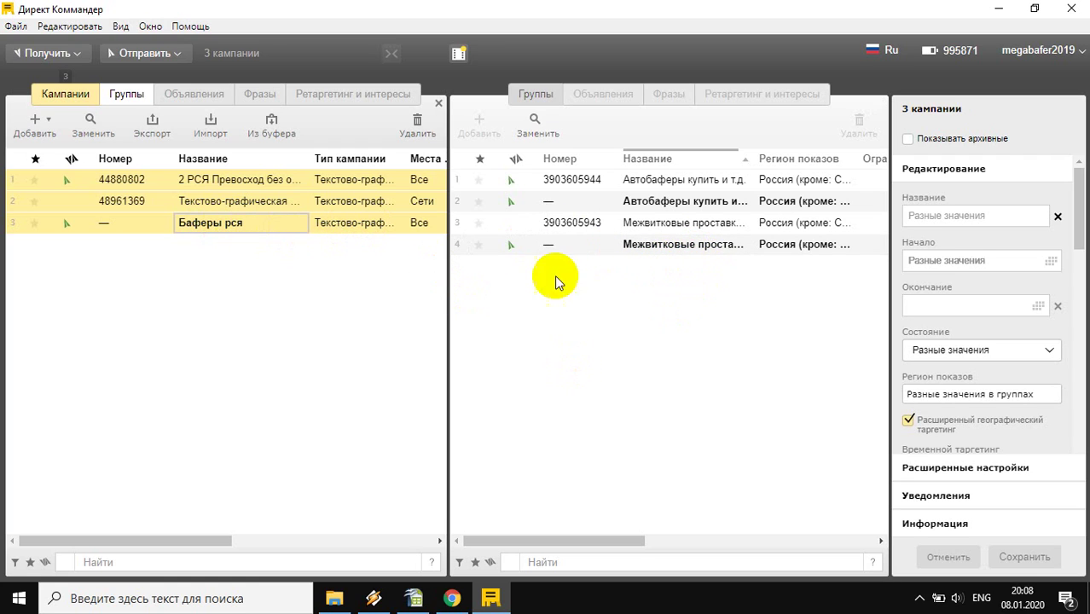
{"action": "left_click", "coordinate": [224, 233]}
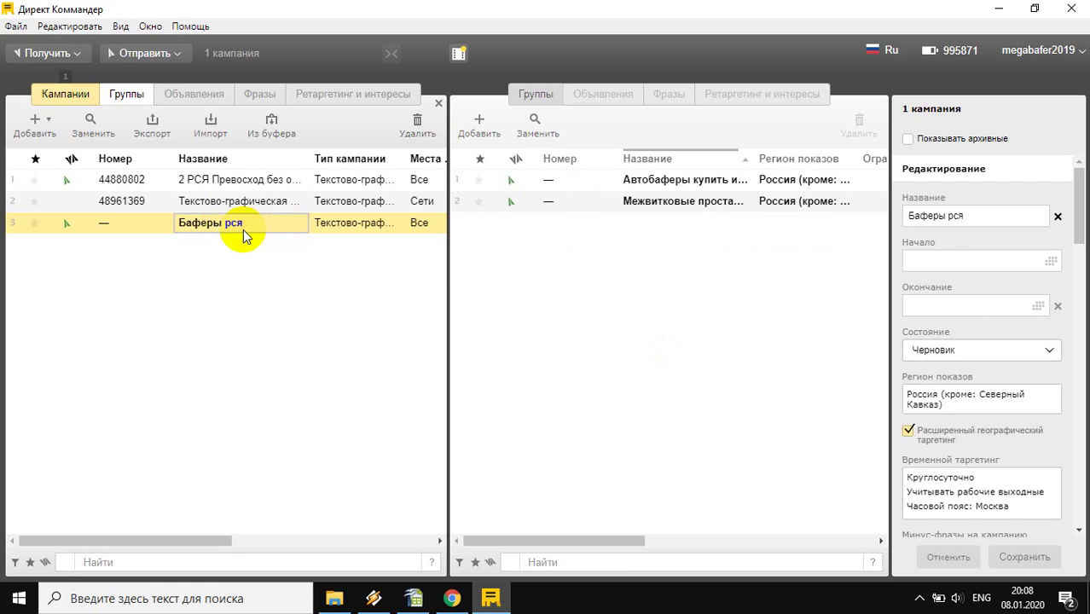
{"action": "left_click", "coordinate": [222, 229]}
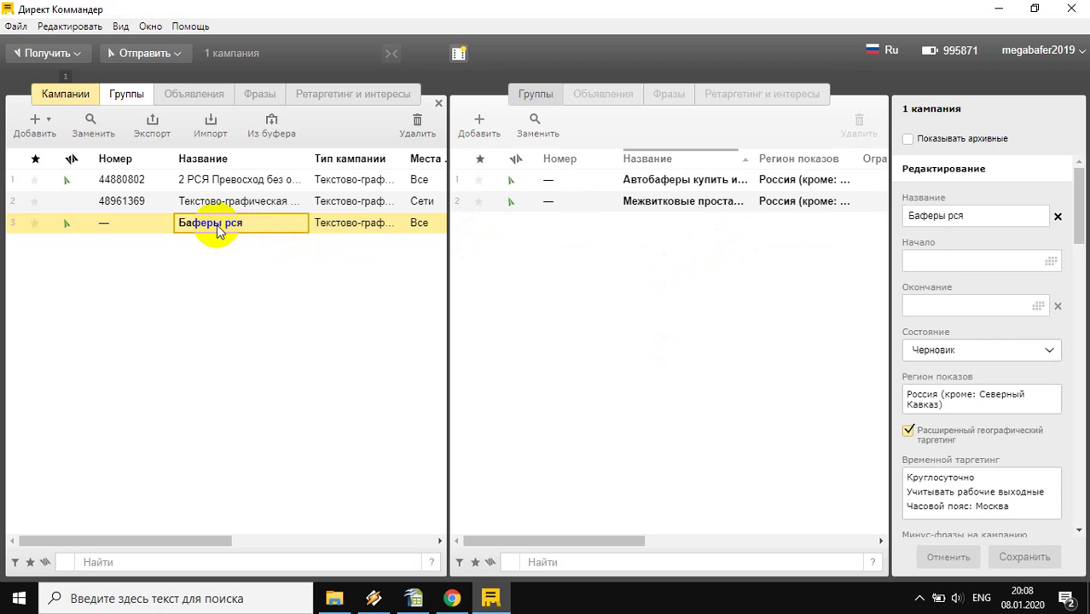
{"action": "left_click", "coordinate": [218, 226]}
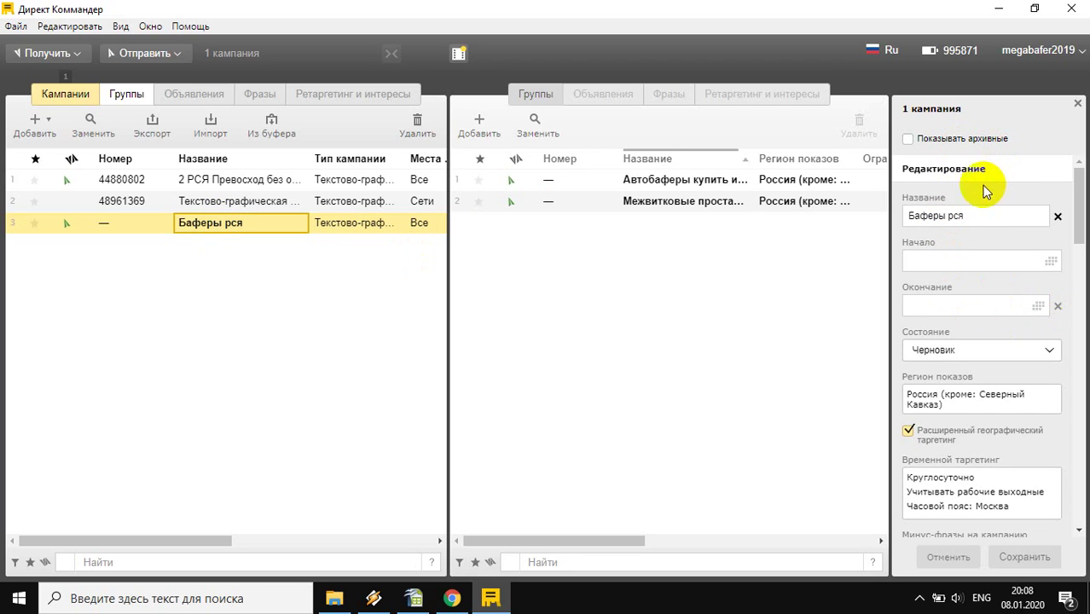
Step: Exclude Амурская область and Еврейская автономная область in the Far East from the campaign's display regions
{"action": "scroll", "coordinate": [993, 334], "scroll_direction": "down", "scroll_amount": 3}
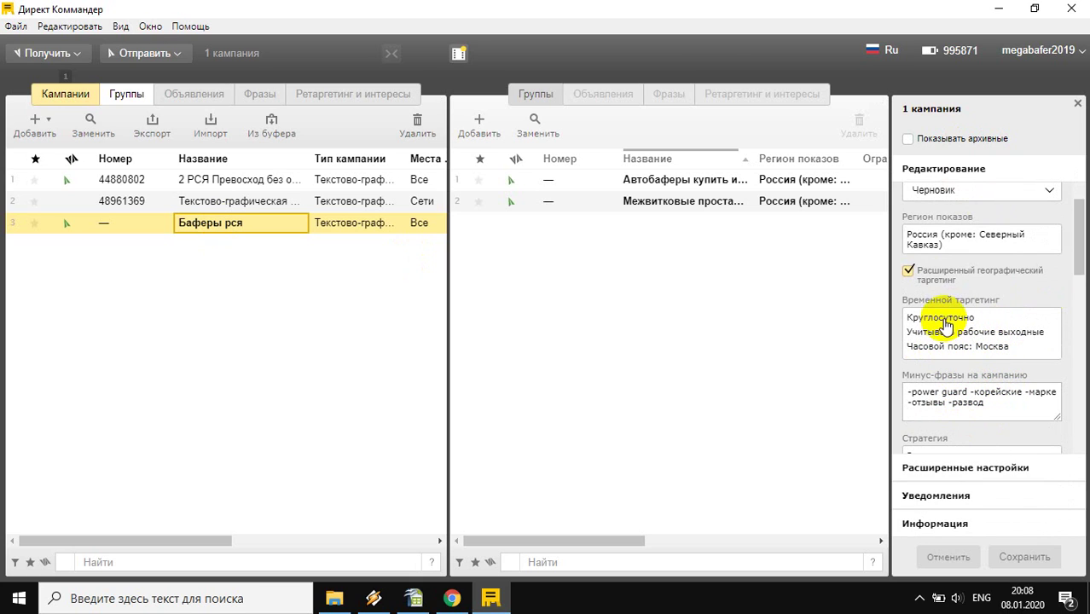
{"action": "left_click", "coordinate": [962, 245]}
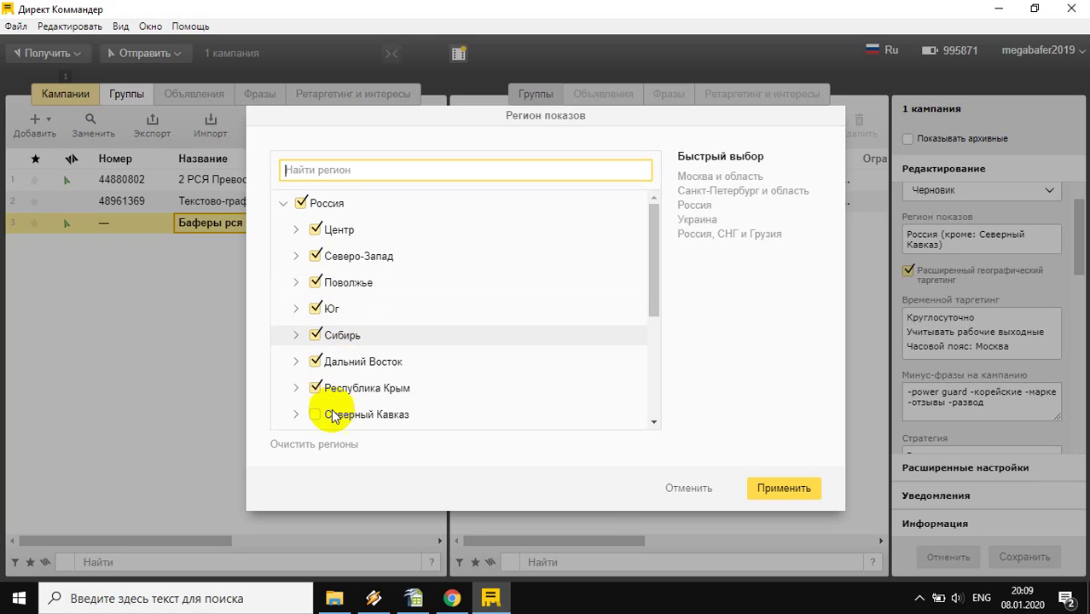
{"action": "scroll", "coordinate": [290, 303], "scroll_direction": "down", "scroll_amount": 1}
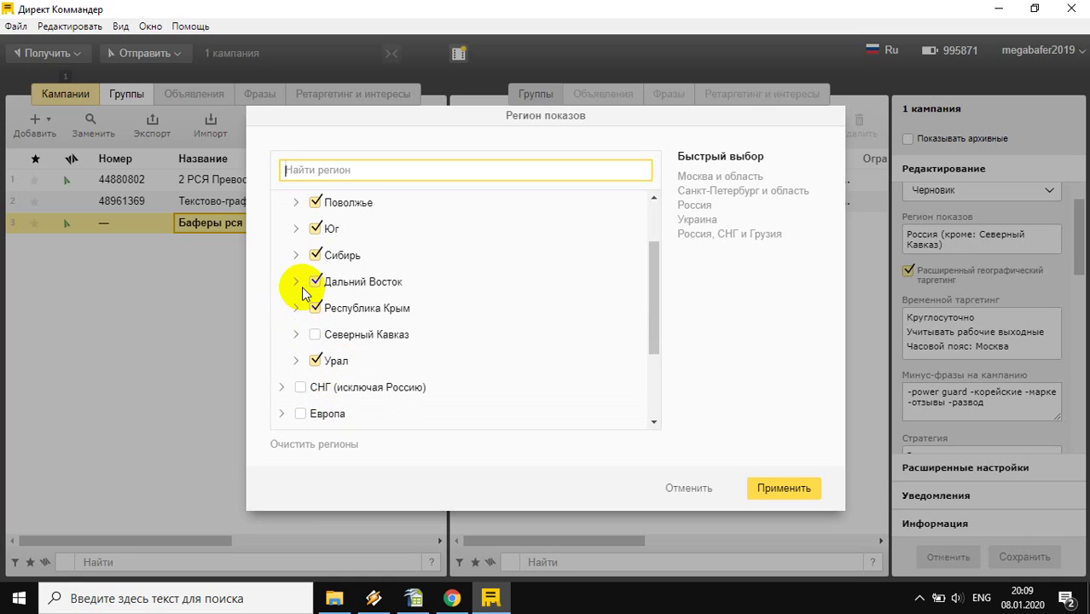
{"action": "left_click", "coordinate": [297, 282]}
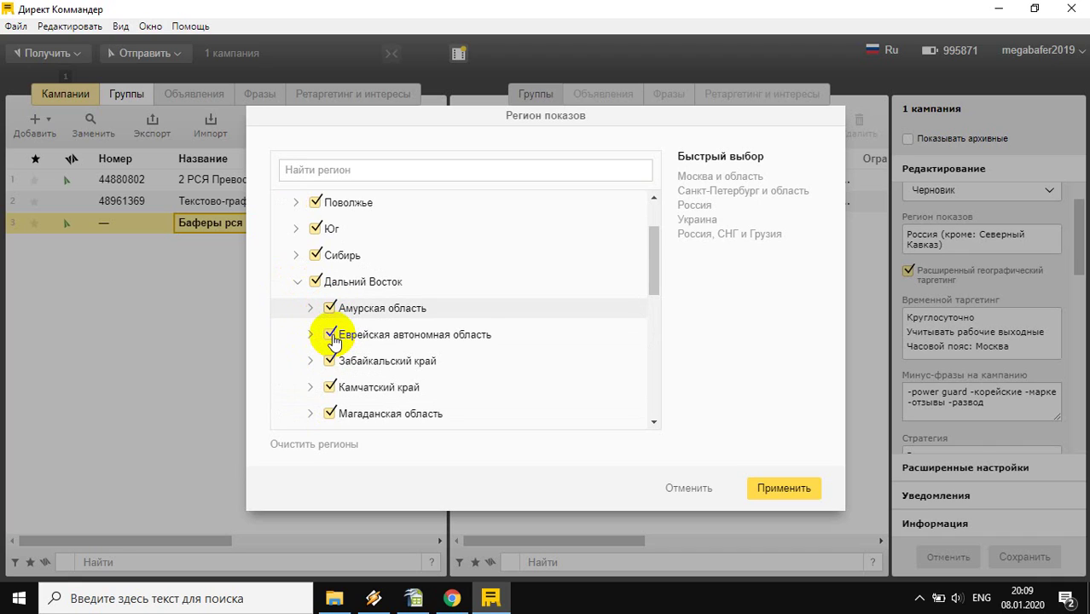
{"action": "left_click", "coordinate": [330, 313]}
{"action": "left_click", "coordinate": [329, 334]}
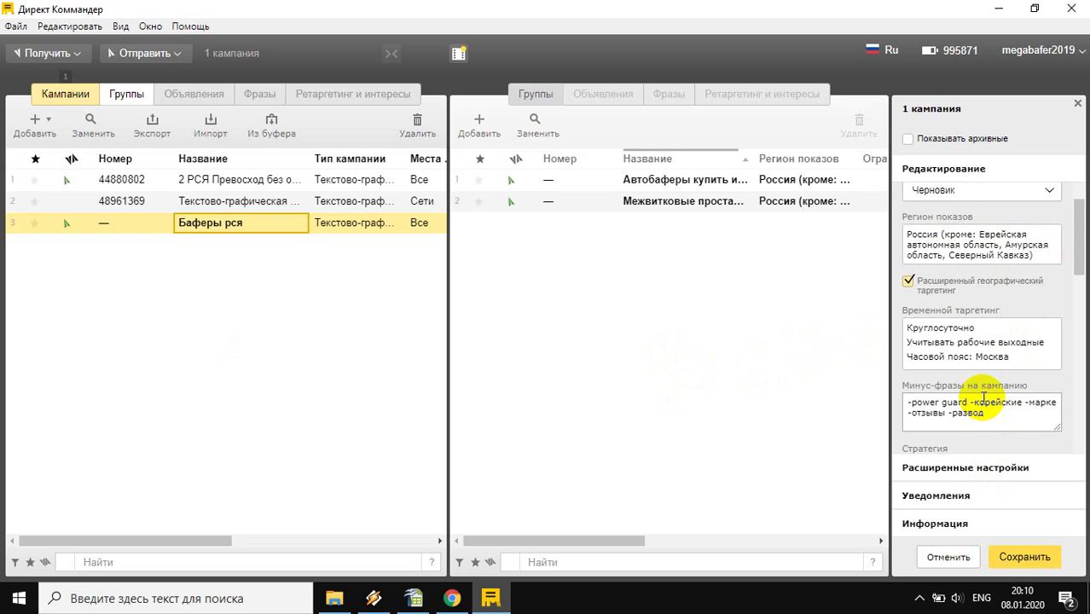
Step: Set the campaign's strategy to show ads only on search (Только на поиске) with manual bid management
{"action": "scroll", "coordinate": [983, 399], "scroll_direction": "down", "scroll_amount": 2}
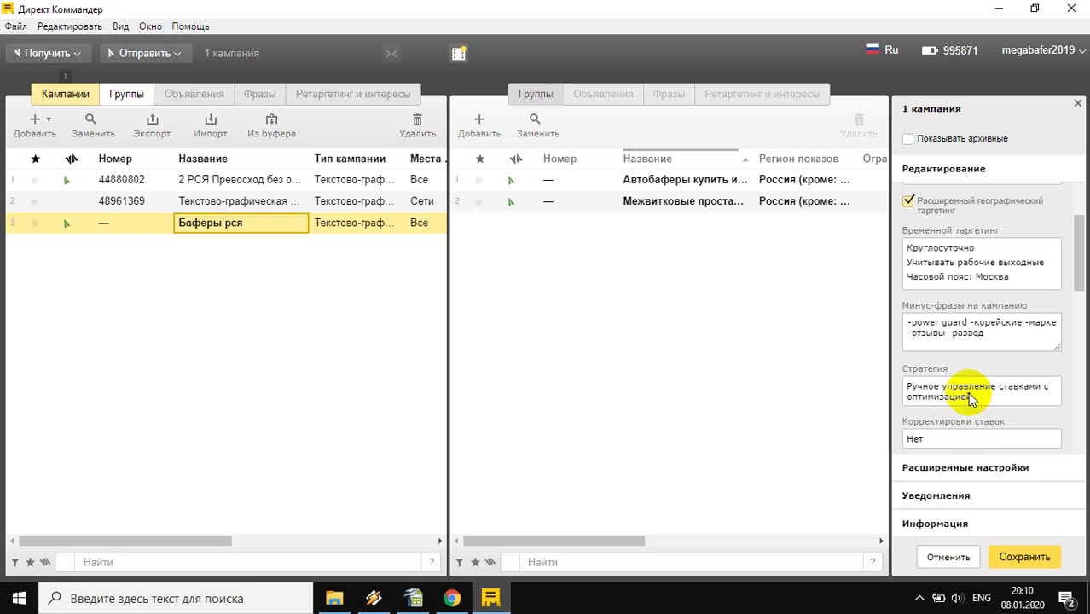
{"action": "left_click", "coordinate": [970, 398]}
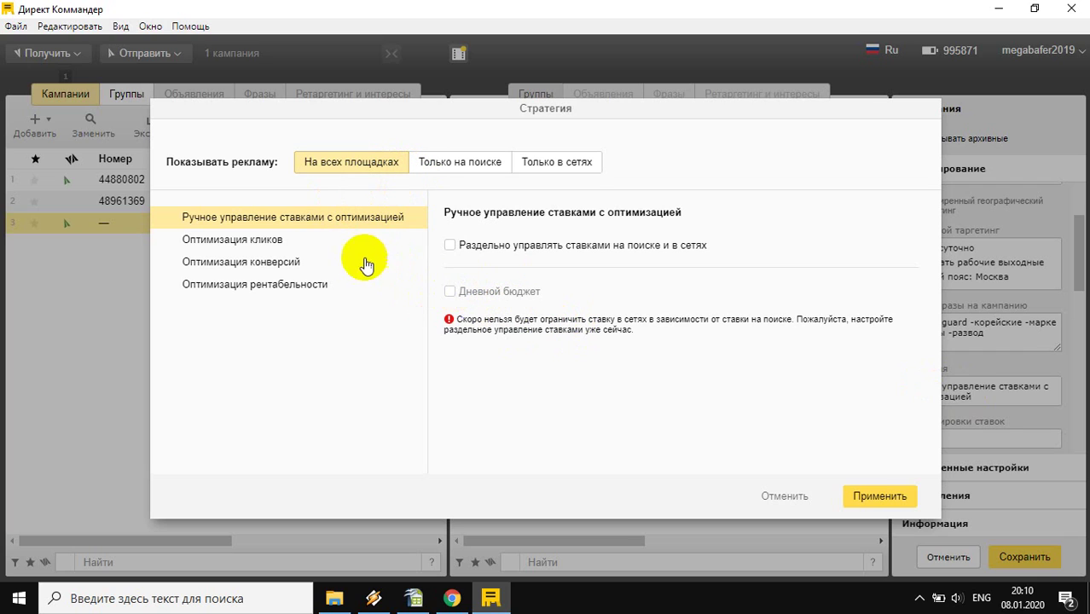
{"action": "left_click", "coordinate": [463, 170]}
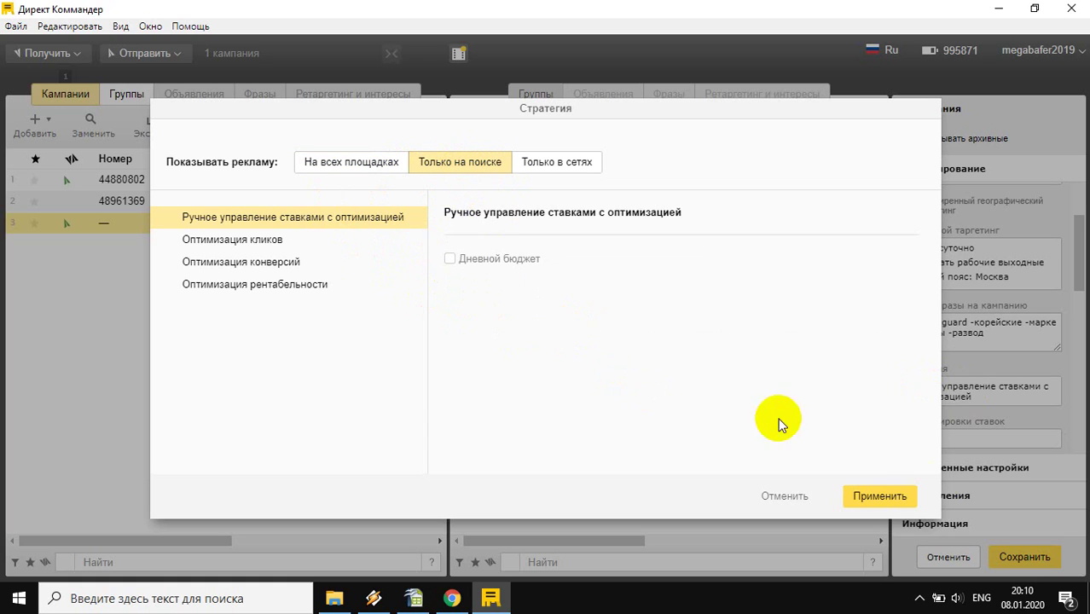
{"action": "left_click", "coordinate": [888, 501]}
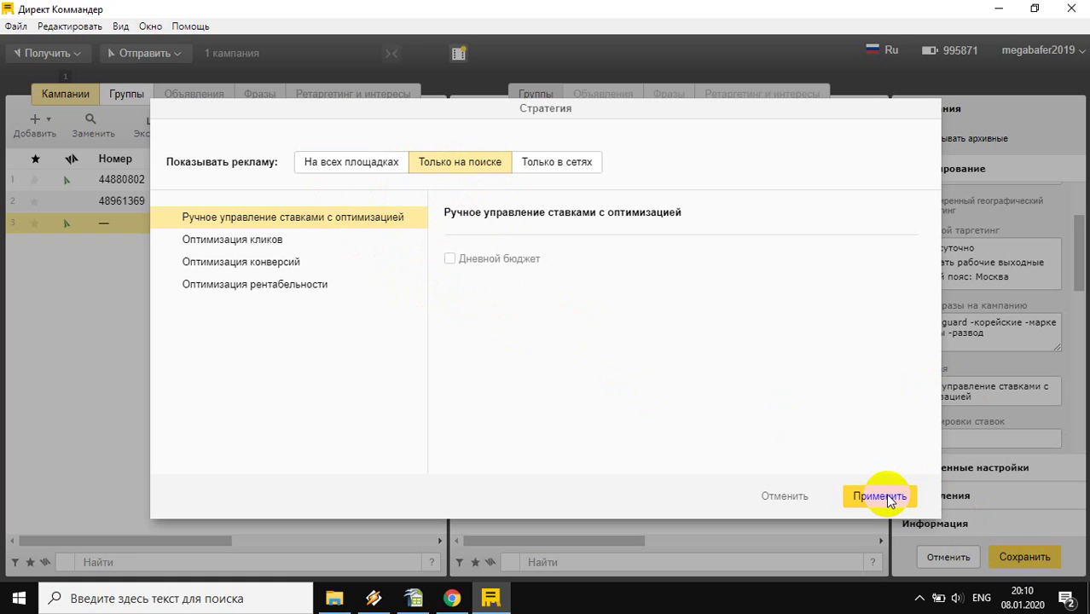
Step: Look through the campaign's network, relevant phrase and advanced settings, including the key goals dialog
{"action": "scroll", "coordinate": [942, 417], "scroll_direction": "down", "scroll_amount": 1}
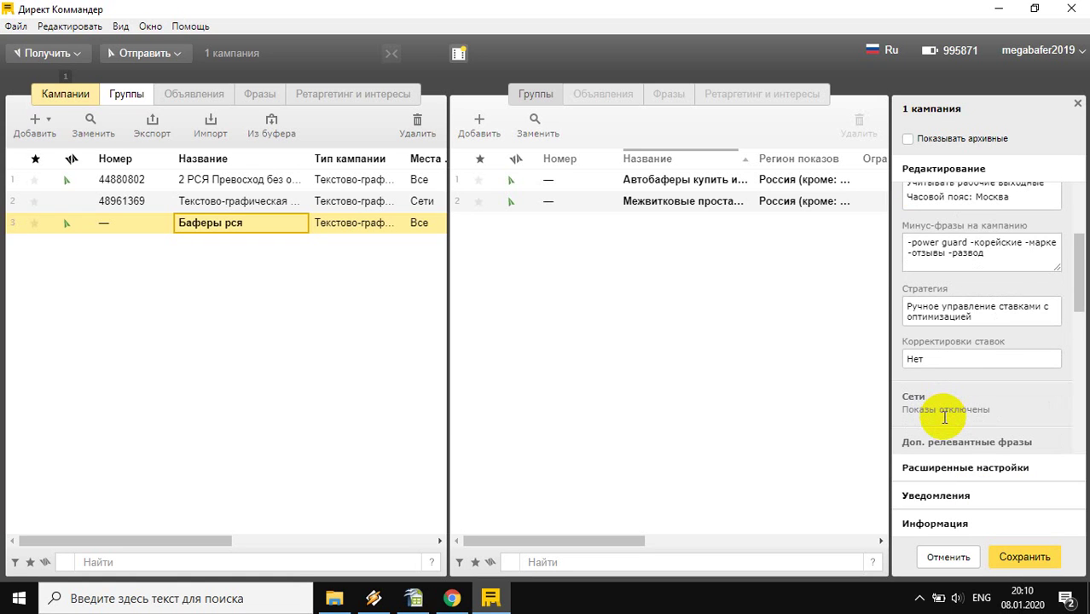
{"action": "scroll", "coordinate": [945, 417], "scroll_direction": "down", "scroll_amount": 3}
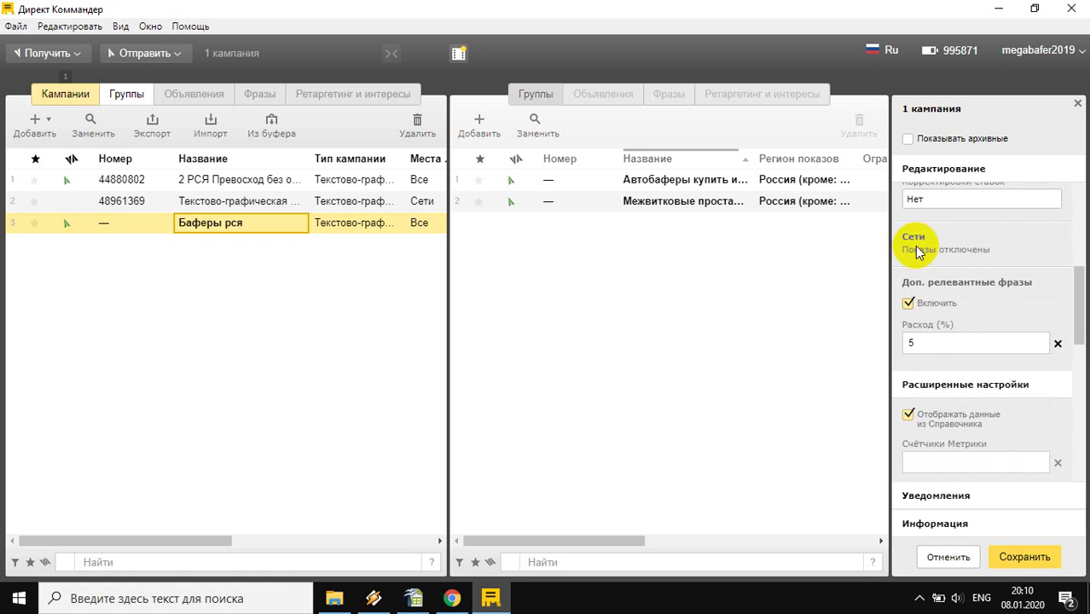
{"action": "scroll", "coordinate": [987, 331], "scroll_direction": "down", "scroll_amount": 1}
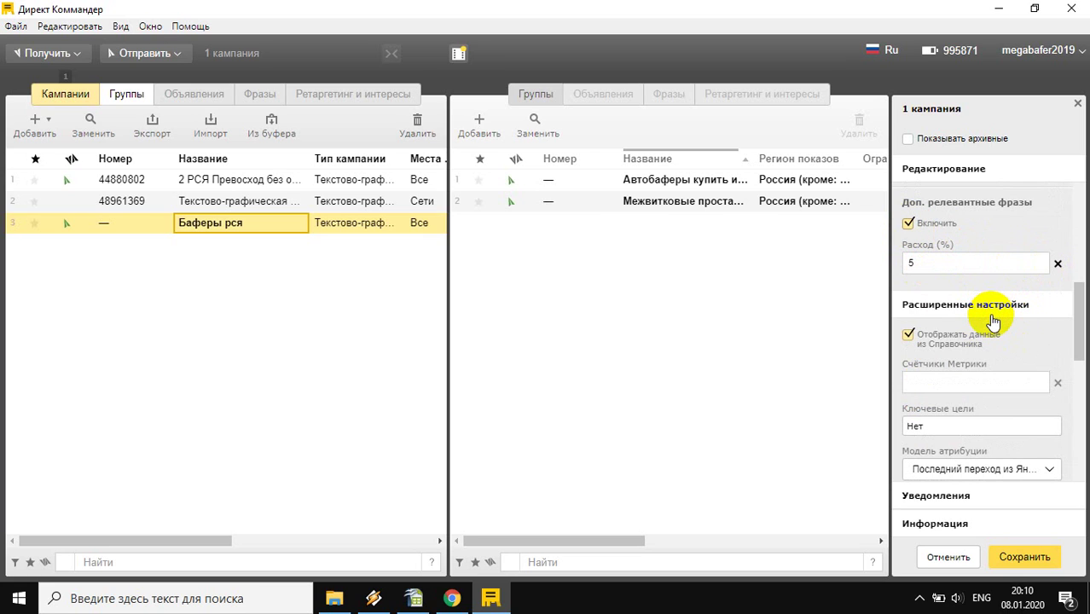
{"action": "scroll", "coordinate": [981, 393], "scroll_direction": "down", "scroll_amount": 3}
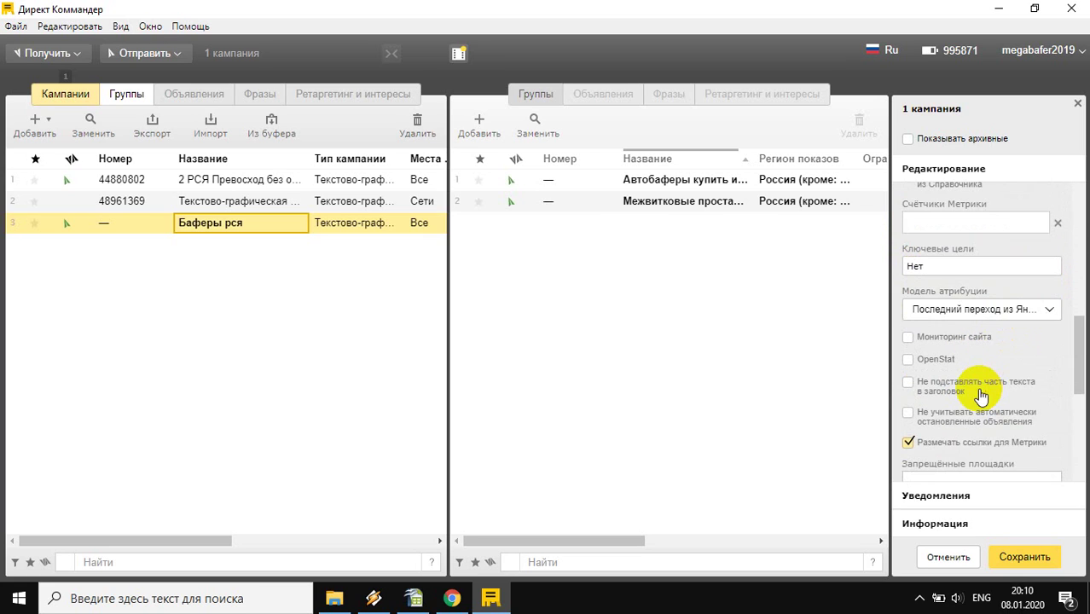
{"action": "left_click", "coordinate": [988, 268]}
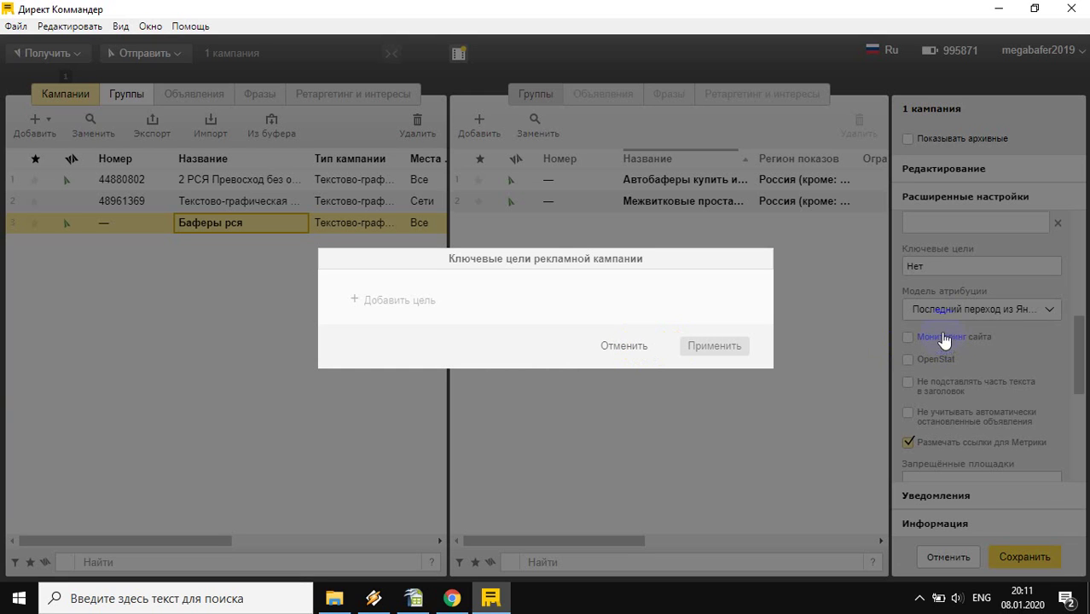
{"action": "left_click", "coordinate": [983, 281]}
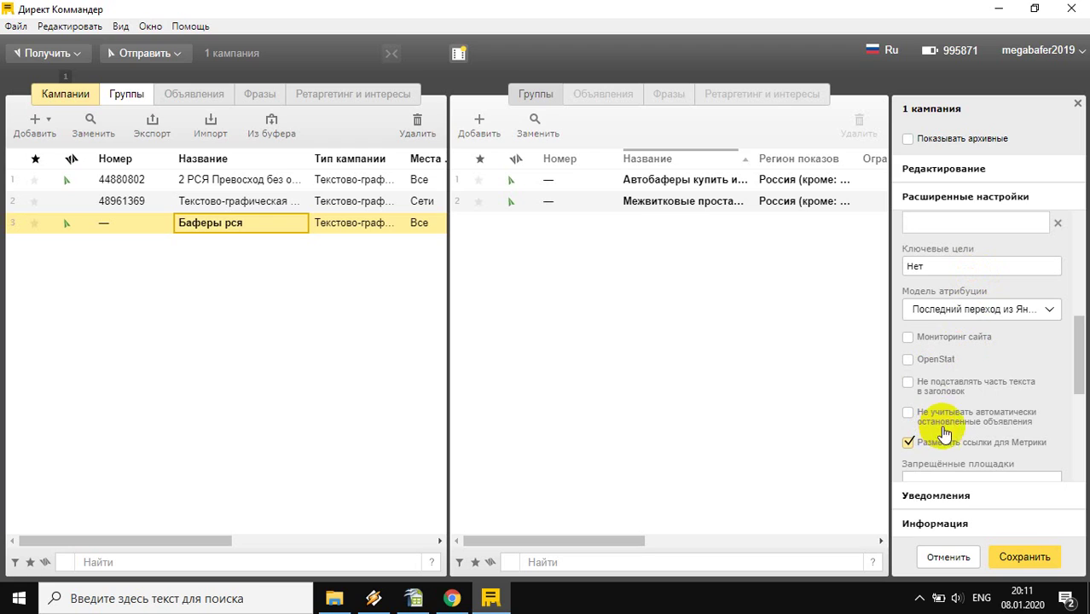
Step: Enable «Не учитывать автоматически остановленные объявления» for the campaign and save its settings
{"action": "scroll", "coordinate": [922, 425], "scroll_direction": "down", "scroll_amount": 1}
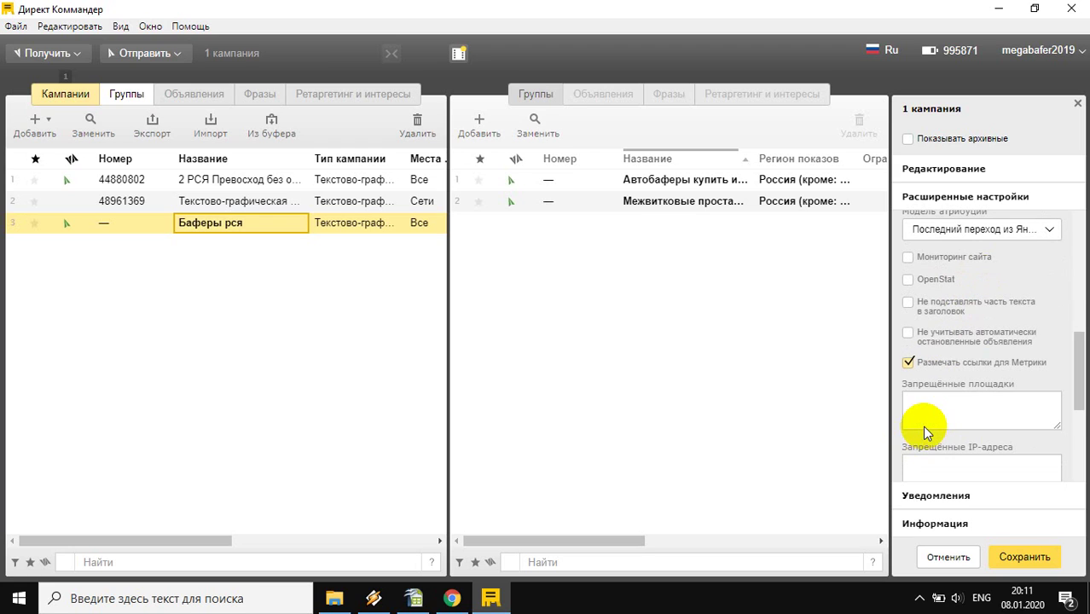
{"action": "left_click", "coordinate": [911, 334]}
{"action": "left_click", "coordinate": [909, 333]}
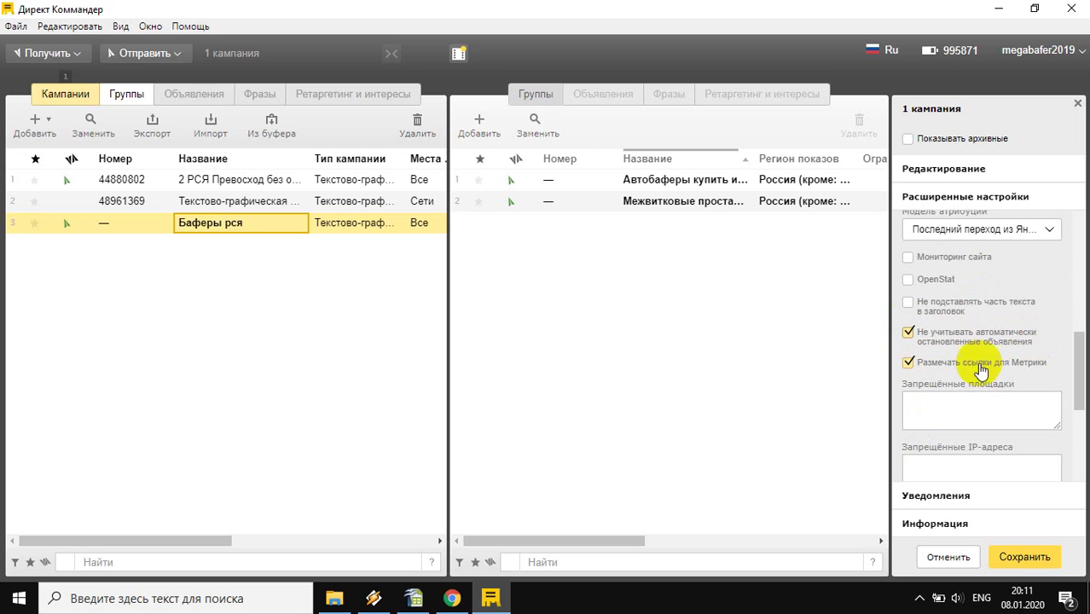
{"action": "scroll", "coordinate": [985, 409], "scroll_direction": "down", "scroll_amount": 5}
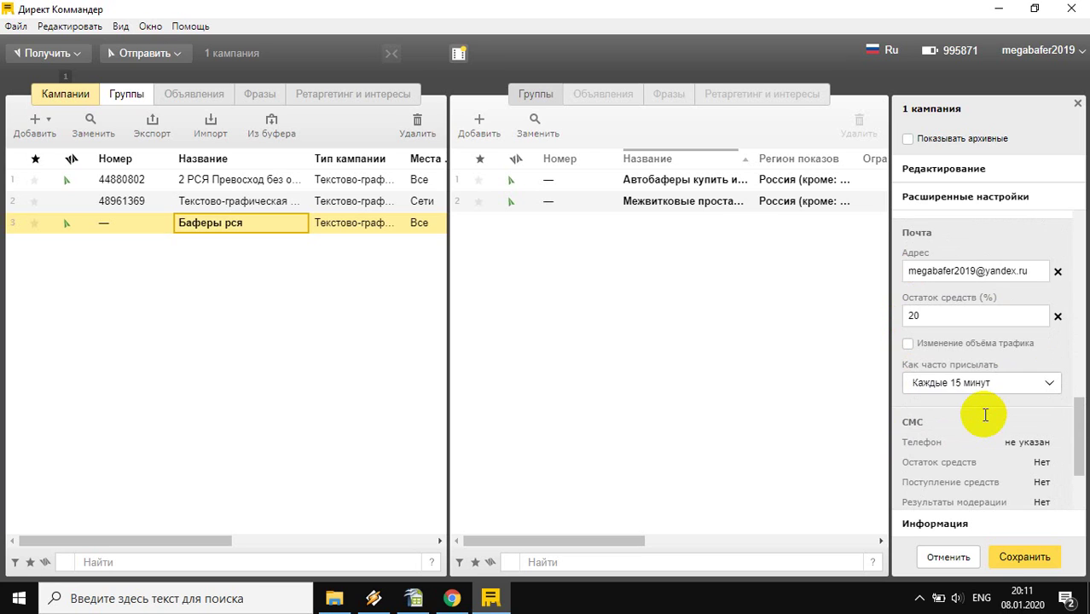
{"action": "scroll", "coordinate": [981, 414], "scroll_direction": "down", "scroll_amount": 3}
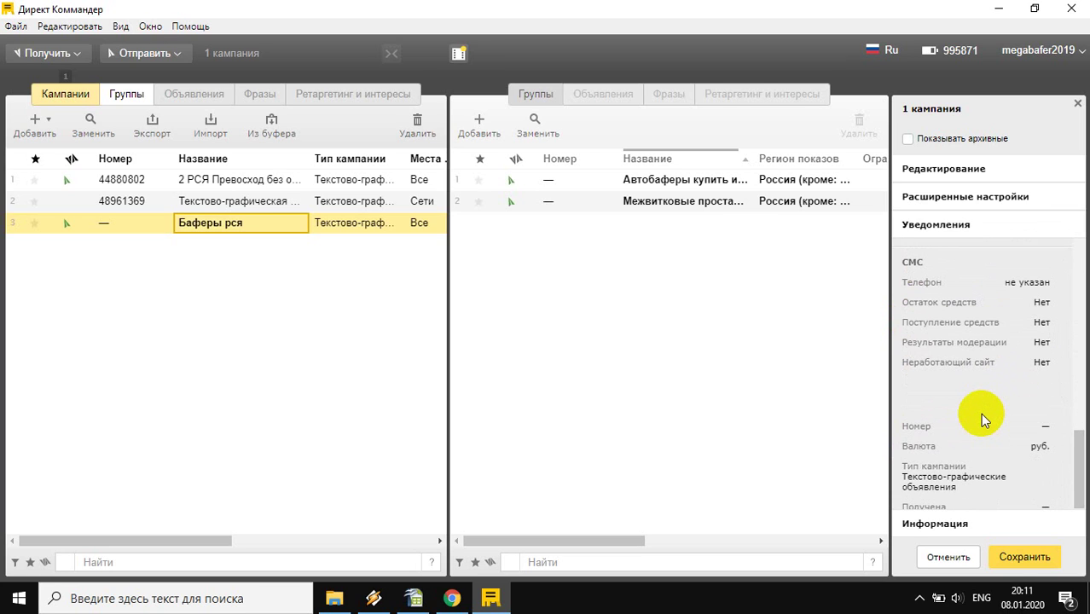
{"action": "scroll", "coordinate": [980, 413], "scroll_direction": "down", "scroll_amount": 2}
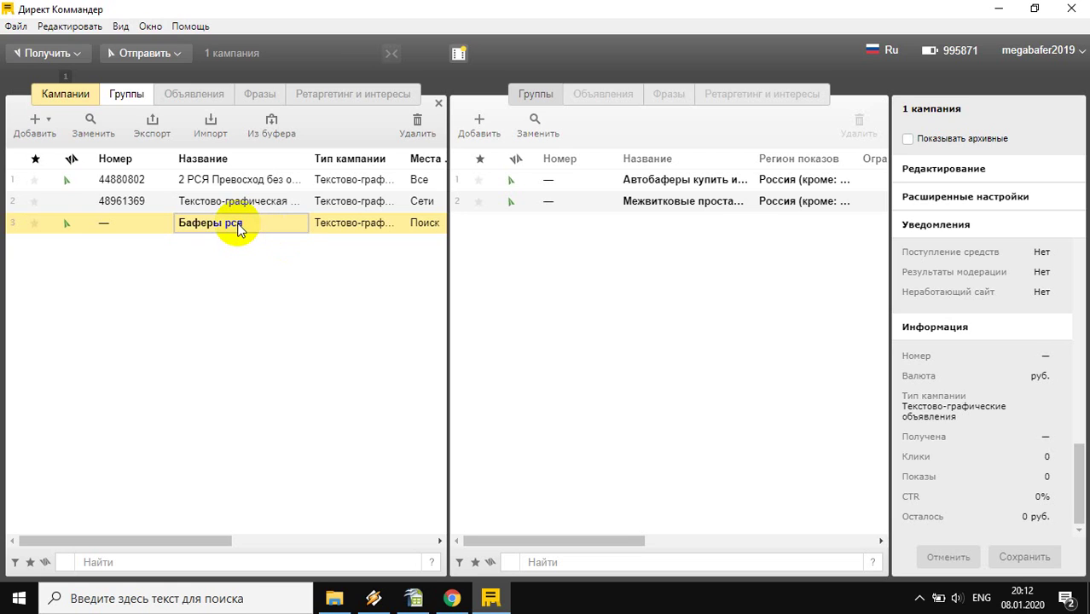
Step: Rename the Баферы рся campaign to "Баферы поиск"
{"action": "double_click", "coordinate": [239, 223]}
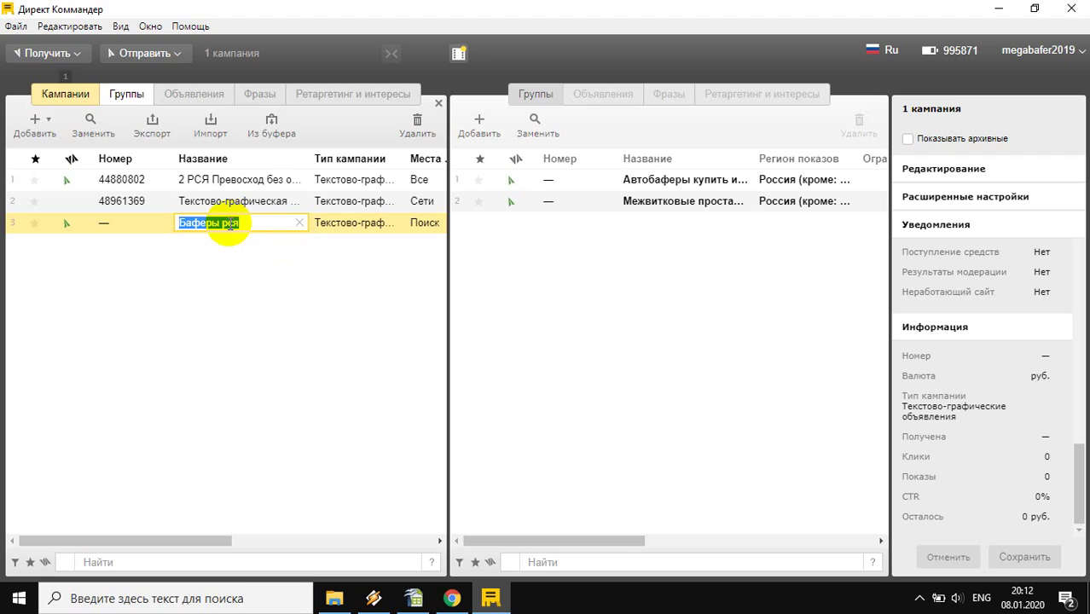
{"action": "double_click", "coordinate": [230, 224]}
{"action": "type", "text": "РС"}
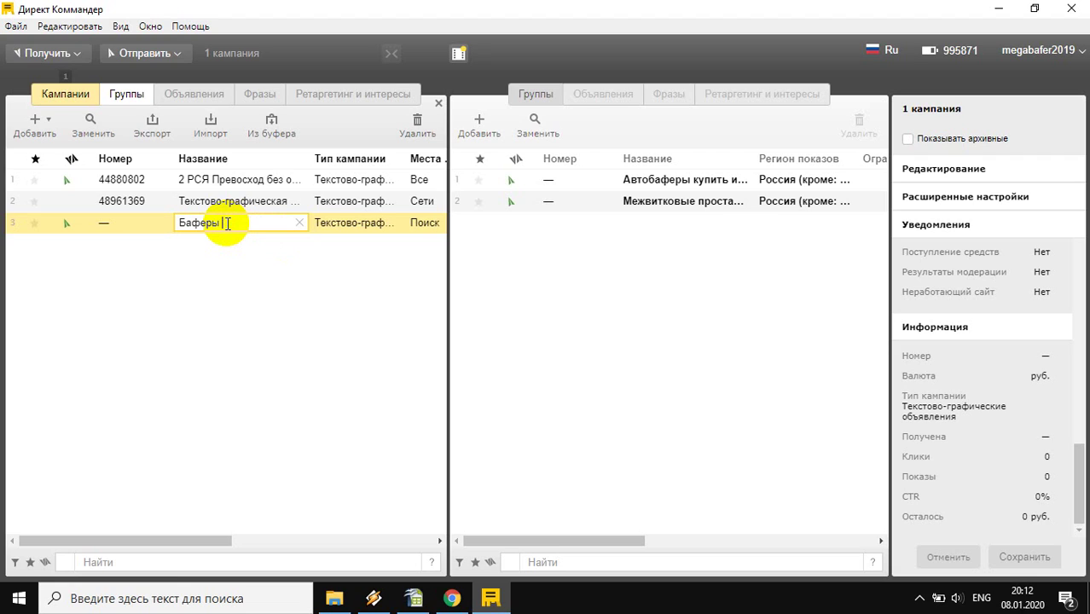
{"action": "key", "text": "BackSpace"}
{"action": "key", "text": "BackSpace"}
{"action": "key", "text": "BackSpace"}
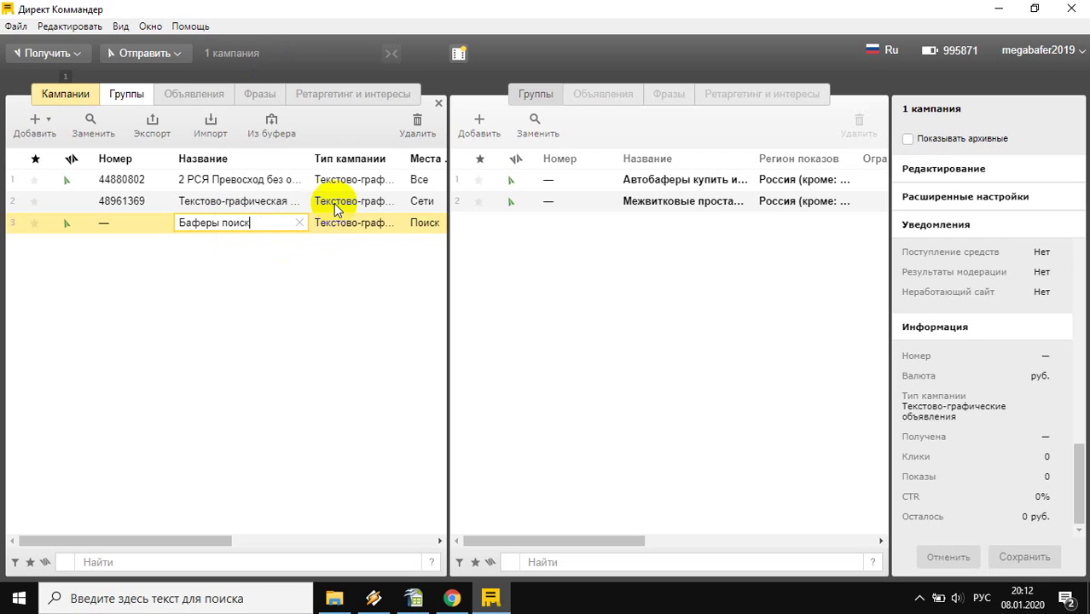
{"action": "key", "text": "Return"}
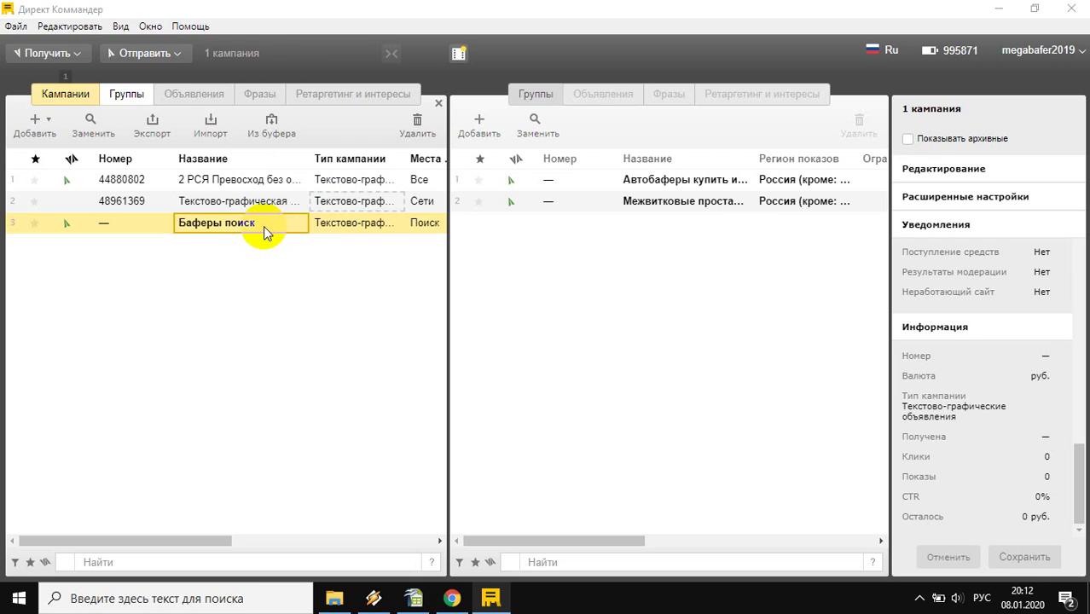
Step: Select both groups of the Баферы поиск campaign and list their ads
{"action": "left_click", "coordinate": [662, 208]}
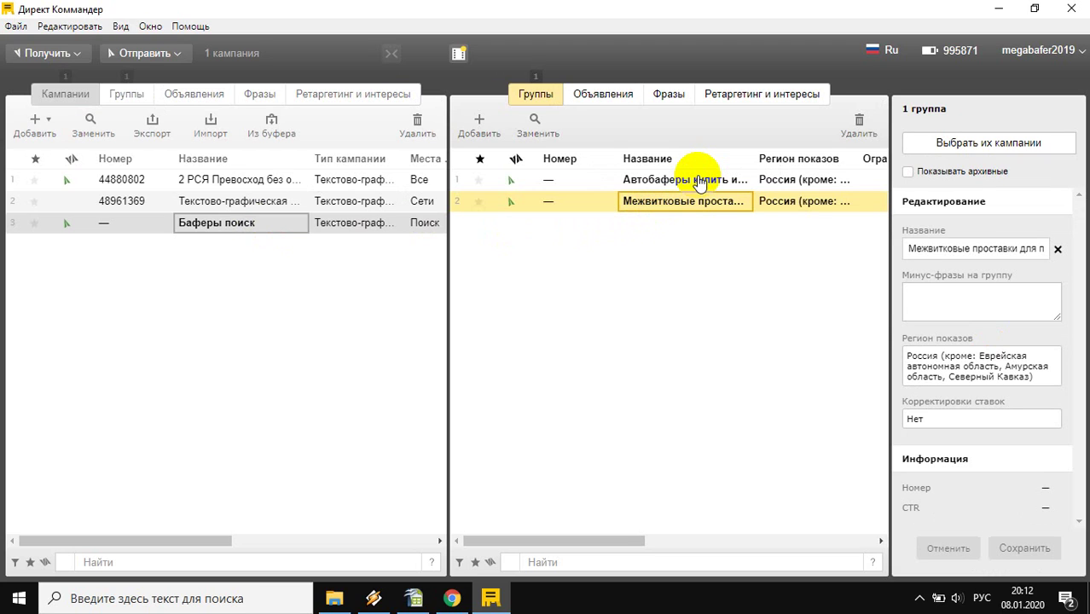
{"action": "left_click", "coordinate": [698, 181], "text": "ctrl"}
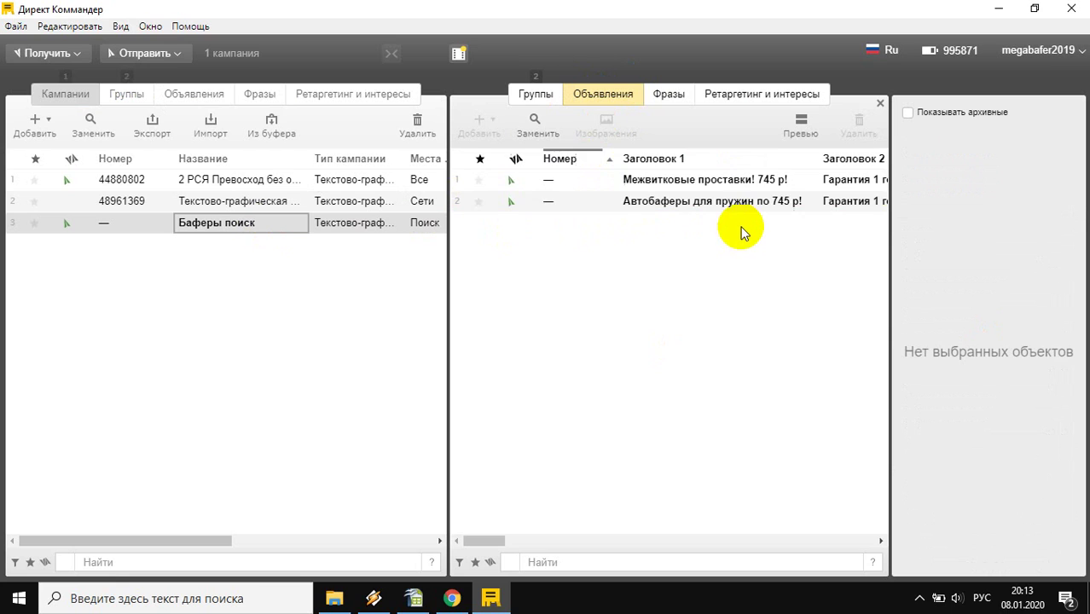
{"action": "left_click", "coordinate": [708, 205]}
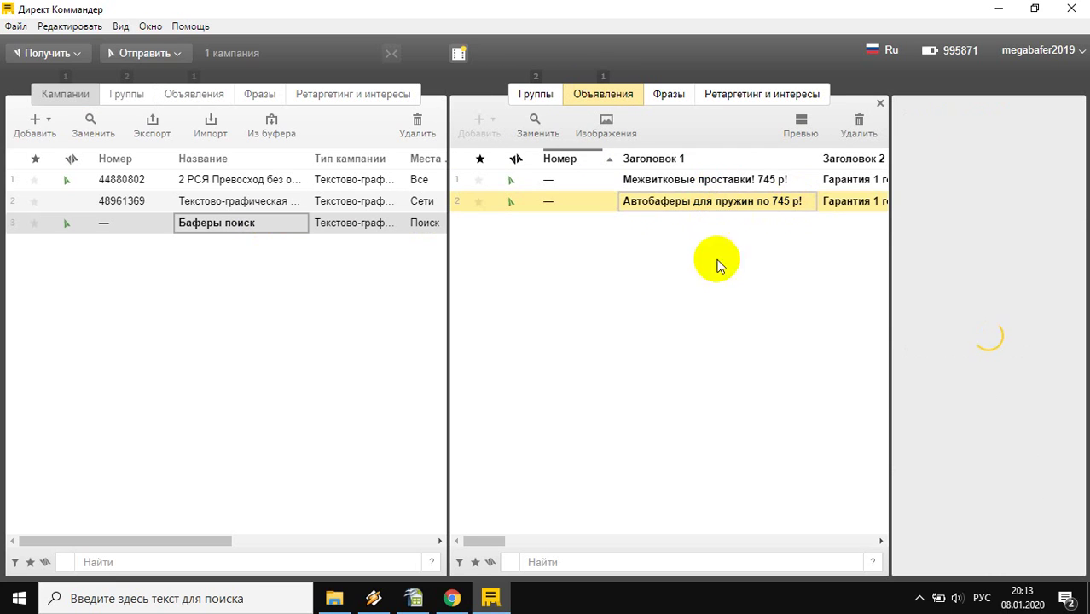
Step: Examine the UTM parameters in the link of the «Межвитковые проставки! 745 р!» ad, from source through content
{"action": "left_click", "coordinate": [509, 540]}
{"action": "mouse_move", "coordinate": [509, 542]}
{"action": "left_mouse_down"}
{"action": "mouse_move", "coordinate": [635, 546]}
{"action": "mouse_move", "coordinate": [533, 542]}
{"action": "left_mouse_up"}
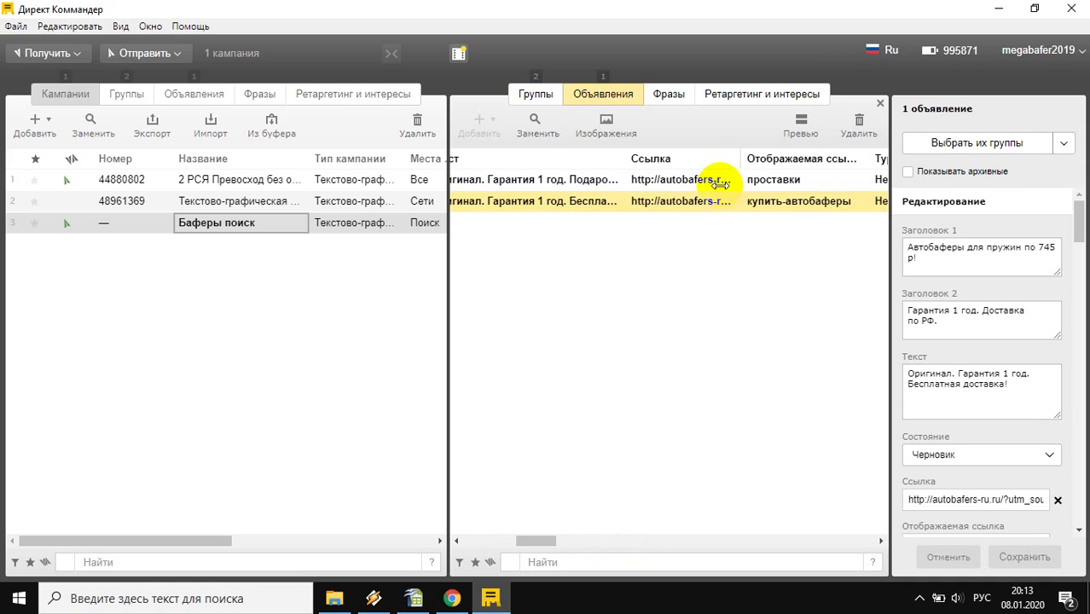
{"action": "double_click", "coordinate": [660, 181]}
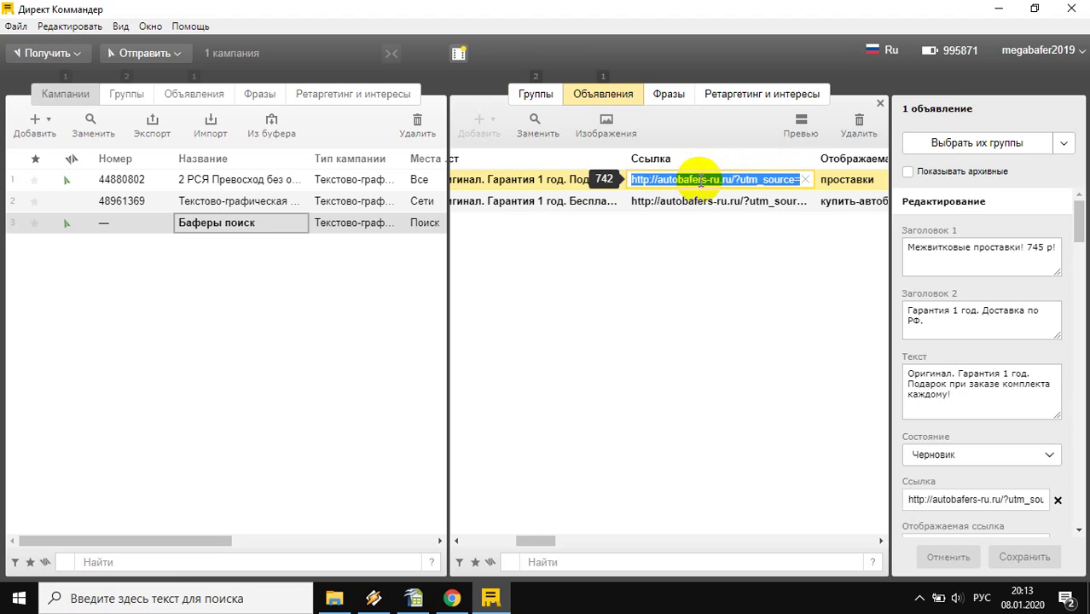
{"action": "left_click", "coordinate": [700, 181]}
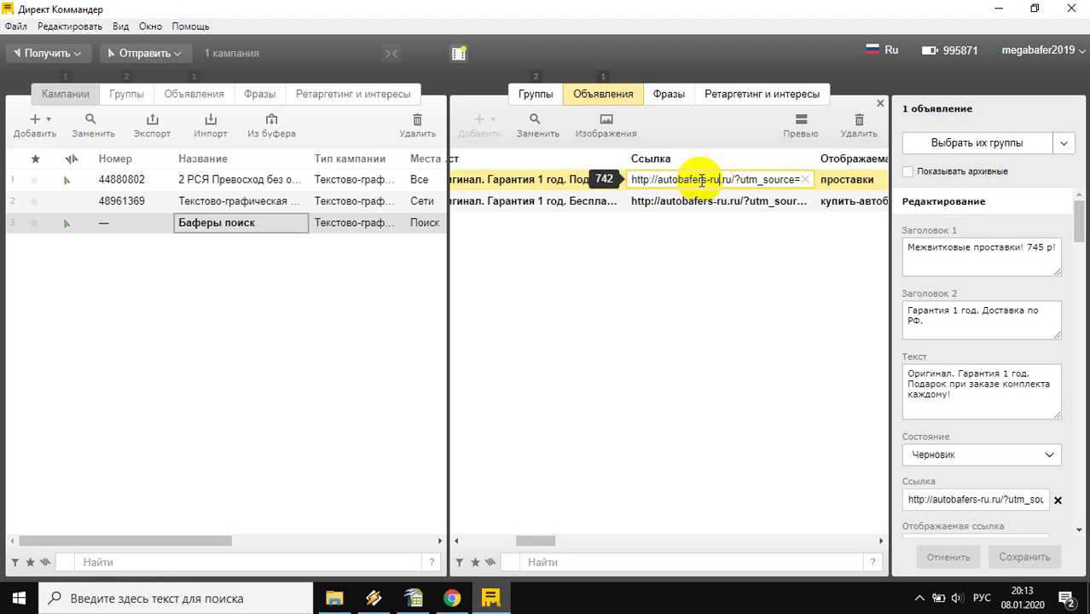
{"action": "key", "text": "Right"}
{"action": "key", "text": "Right"}
{"action": "key", "text": "Right"}
{"action": "key", "text": "Right"}
{"action": "key", "text": "Right"}
{"action": "key", "text": "Right"}
{"action": "key", "text": "Right"}
{"action": "key", "text": "Right"}
{"action": "key", "text": "Right"}
{"action": "key", "text": "Right"}
{"action": "key", "text": "Right"}
{"action": "key", "text": "Right"}
{"action": "key", "text": "Right"}
{"action": "key", "text": "Right"}
{"action": "key", "text": "Right"}
{"action": "key", "text": "Right"}
{"action": "key", "text": "Right"}
{"action": "key", "text": "Right"}
{"action": "key", "text": "Right"}
{"action": "key", "text": "Right"}
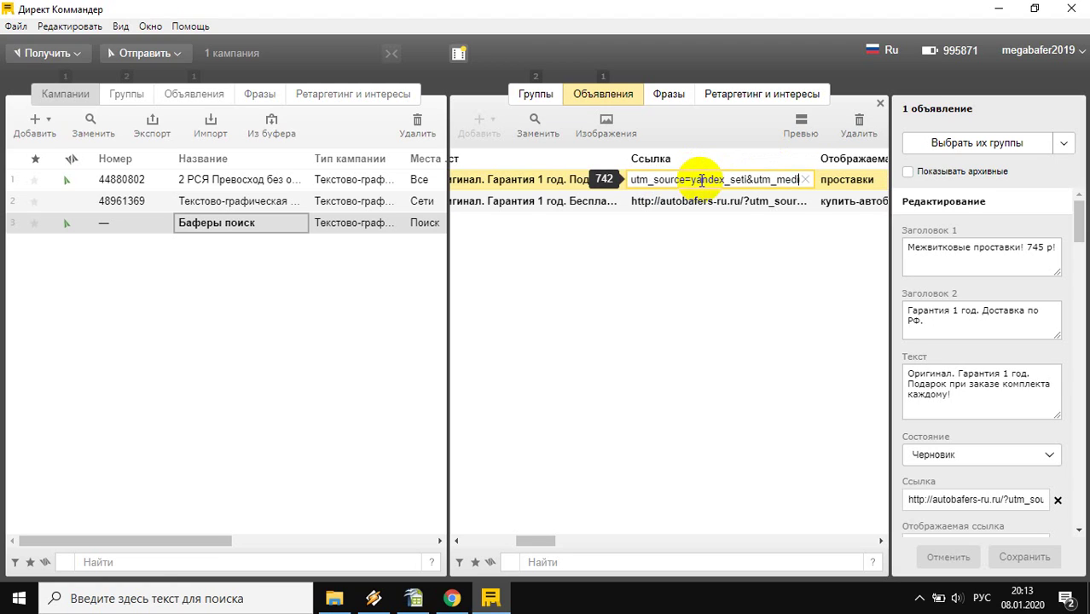
{"action": "key", "text": "Right"}
{"action": "key", "text": "Right"}
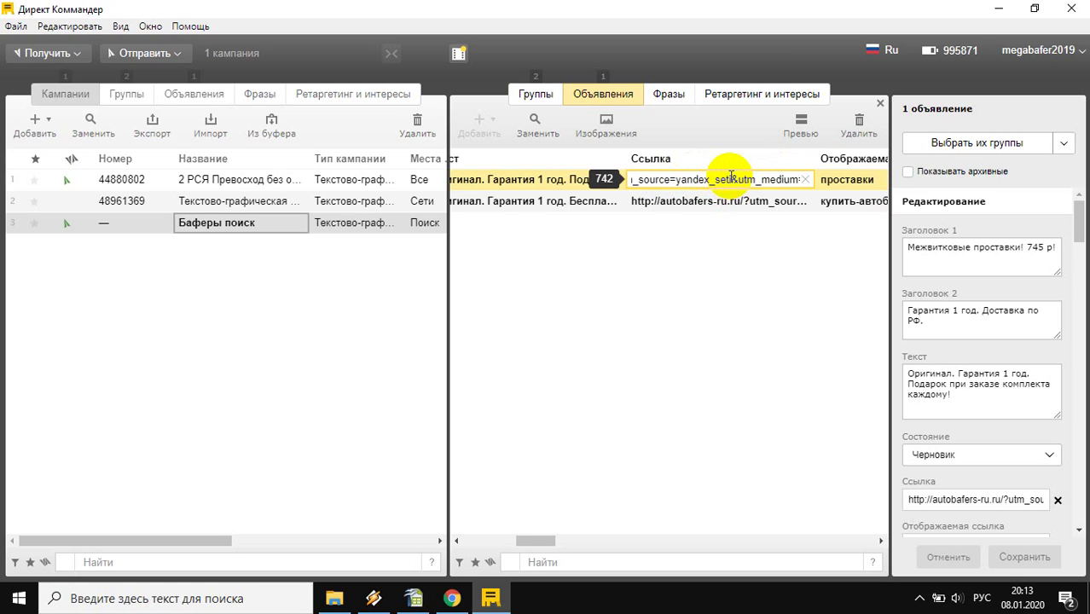
{"action": "key", "text": "Right"}
{"action": "key", "text": "Right"}
{"action": "key", "text": "Right"}
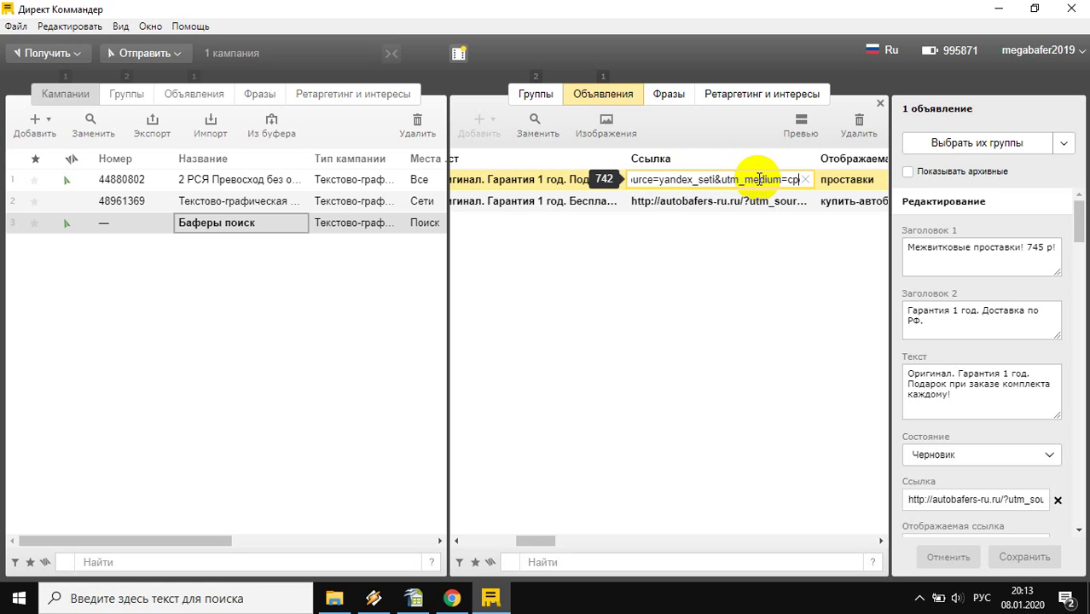
{"action": "key", "text": "Right"}
{"action": "key", "text": "Right"}
{"action": "key", "text": "Right"}
{"action": "key", "text": "Right"}
{"action": "key", "text": "Right"}
{"action": "key", "text": "Right"}
{"action": "key", "text": "Right"}
{"action": "key", "text": "Right"}
{"action": "key", "text": "Right"}
{"action": "key", "text": "Right"}
{"action": "key", "text": "Right"}
{"action": "key", "text": "Right"}
{"action": "key", "text": "Right"}
{"action": "key", "text": "Right"}
{"action": "key", "text": "Right"}
{"action": "key", "text": "Right"}
{"action": "key", "text": "Right"}
{"action": "key", "text": "Right"}
{"action": "key", "text": "Right"}
{"action": "key", "text": "Right"}
{"action": "key", "text": "Right"}
{"action": "key", "text": "Right"}
{"action": "key", "text": "Right"}
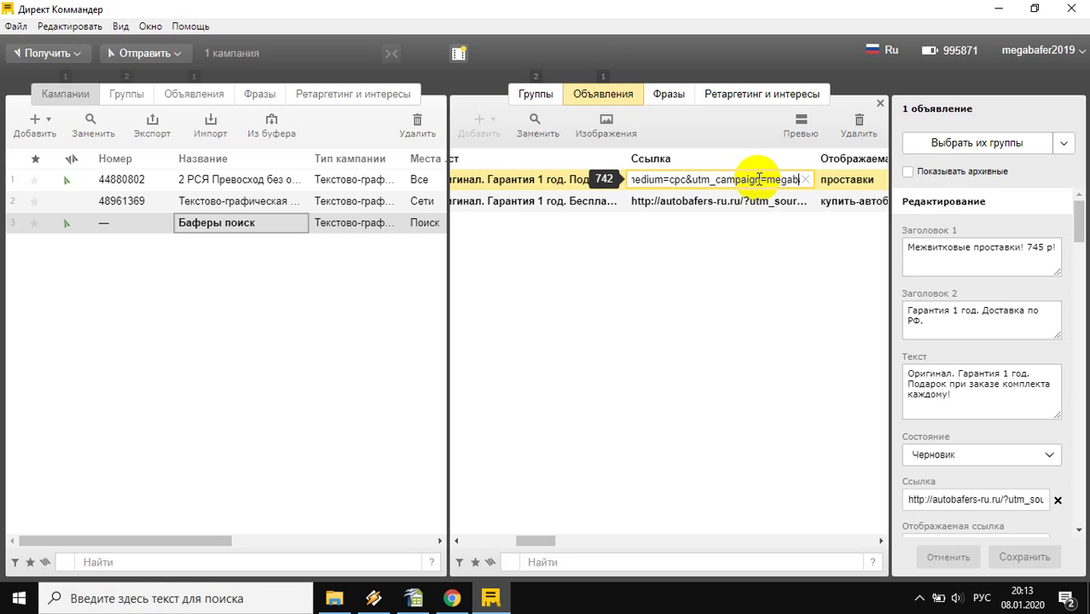
{"action": "key", "text": "Right"}
{"action": "key", "text": "Right"}
{"action": "key", "text": "Right"}
{"action": "key", "text": "Right"}
{"action": "key", "text": "Right"}
{"action": "key", "text": "Right"}
{"action": "key", "text": "Right"}
{"action": "key", "text": "Right"}
{"action": "key", "text": "Right"}
{"action": "key", "text": "Right"}
{"action": "key", "text": "Right"}
{"action": "key", "text": "Right"}
{"action": "key", "text": "Right"}
{"action": "key", "text": "Right"}
{"action": "key", "text": "Right"}
{"action": "key", "text": "Right"}
{"action": "key", "text": "Right"}
{"action": "key", "text": "Right"}
{"action": "key", "text": "Right"}
{"action": "key", "text": "Right"}
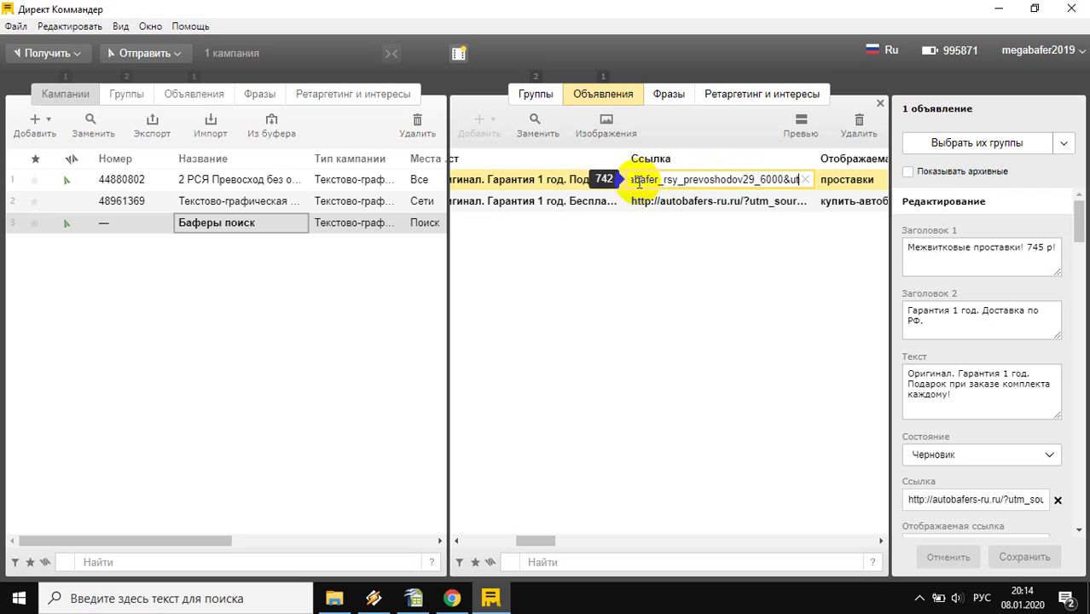
{"action": "left_click_drag", "start_coordinate": [664, 180], "coordinate": [679, 179]}
{"action": "left_click", "coordinate": [747, 177]}
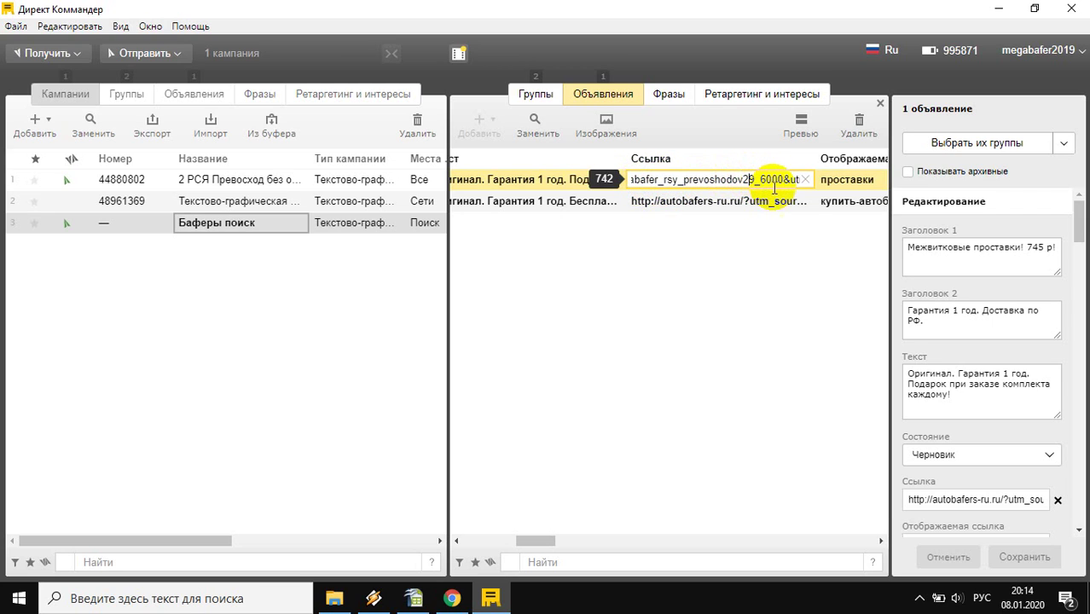
{"action": "key", "text": "Right"}
{"action": "key", "text": "Right"}
{"action": "key", "text": "Right"}
{"action": "key", "text": "Right"}
{"action": "key", "text": "Right"}
{"action": "key", "text": "Right"}
{"action": "key", "text": "Right"}
{"action": "key", "text": "Right"}
{"action": "key", "text": "Right"}
{"action": "key", "text": "Right"}
{"action": "key", "text": "Right"}
{"action": "key", "text": "Right"}
{"action": "key", "text": "Right"}
{"action": "key", "text": "Right"}
{"action": "key", "text": "Right"}
{"action": "key", "text": "Right"}
{"action": "key", "text": "Right"}
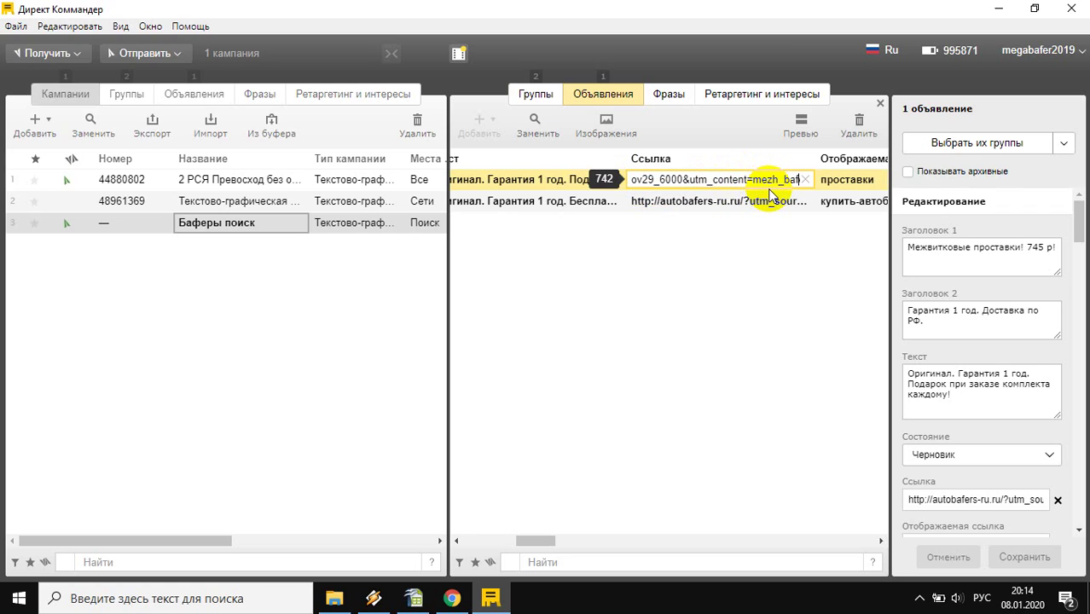
{"action": "key", "text": "Right"}
{"action": "key", "text": "Right"}
{"action": "key", "text": "Right"}
{"action": "key", "text": "Right"}
{"action": "key", "text": "Right"}
{"action": "key", "text": "Right"}
{"action": "key", "text": "Right"}
{"action": "key", "text": "Right"}
{"action": "key", "text": "Right"}
{"action": "key", "text": "Right"}
{"action": "key", "text": "Right"}
{"action": "key", "text": "Right"}
{"action": "key", "text": "Right"}
{"action": "key", "text": "Right"}
{"action": "key", "text": "Right"}
{"action": "key", "text": "Right"}
{"action": "key", "text": "Right"}
{"action": "key", "text": "Right"}
{"action": "key", "text": "Right"}
{"action": "key", "text": "Right"}
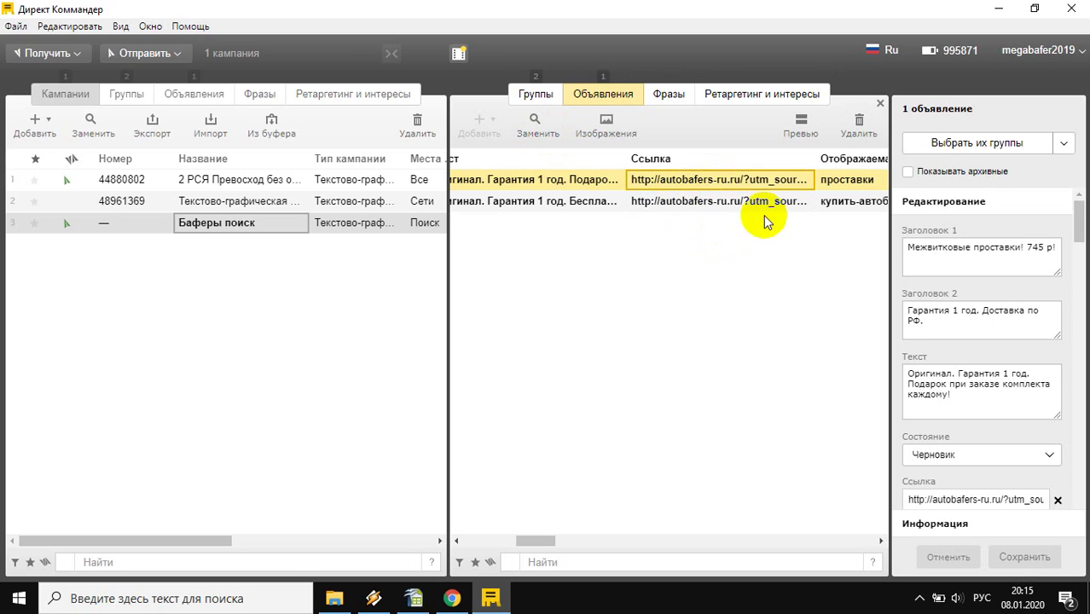
Step: Replace "seti" with "search" in all fields of both ads
{"action": "left_click", "coordinate": [716, 207]}
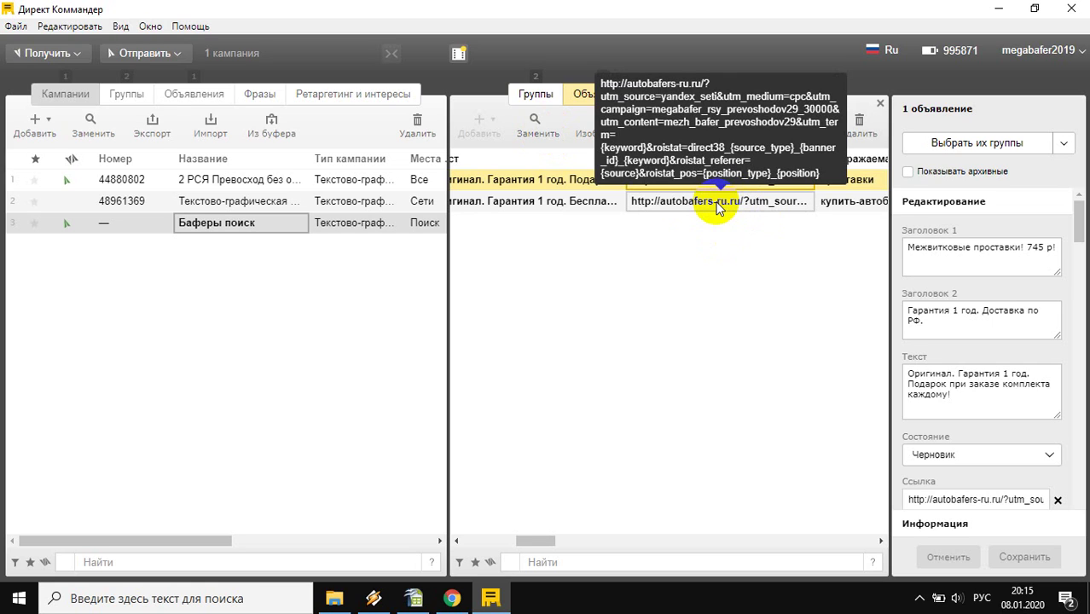
{"action": "key", "text": "ctrl+a"}
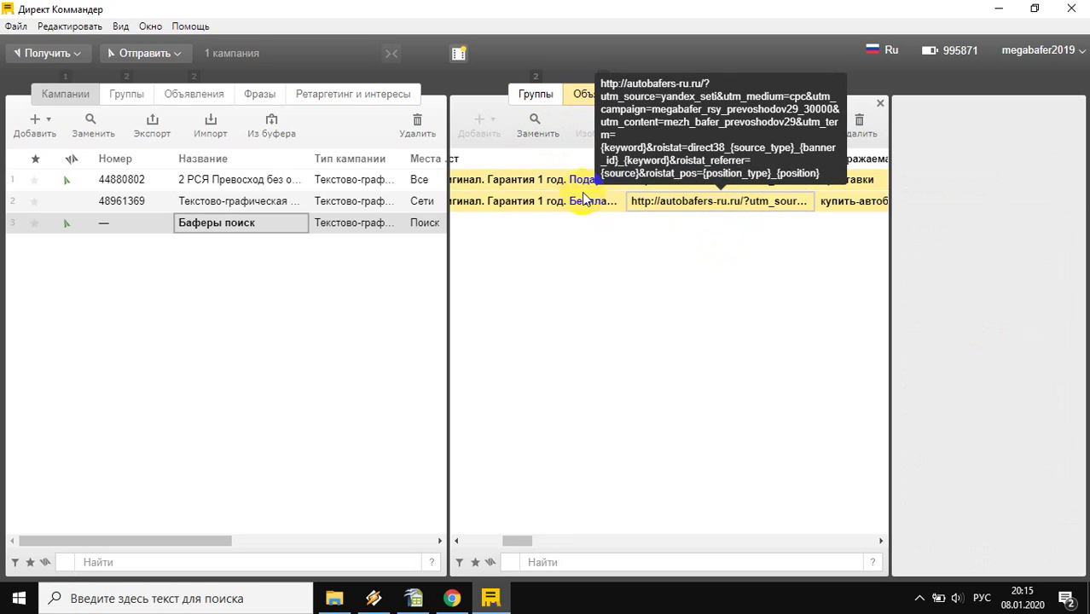
{"action": "left_click", "coordinate": [537, 130]}
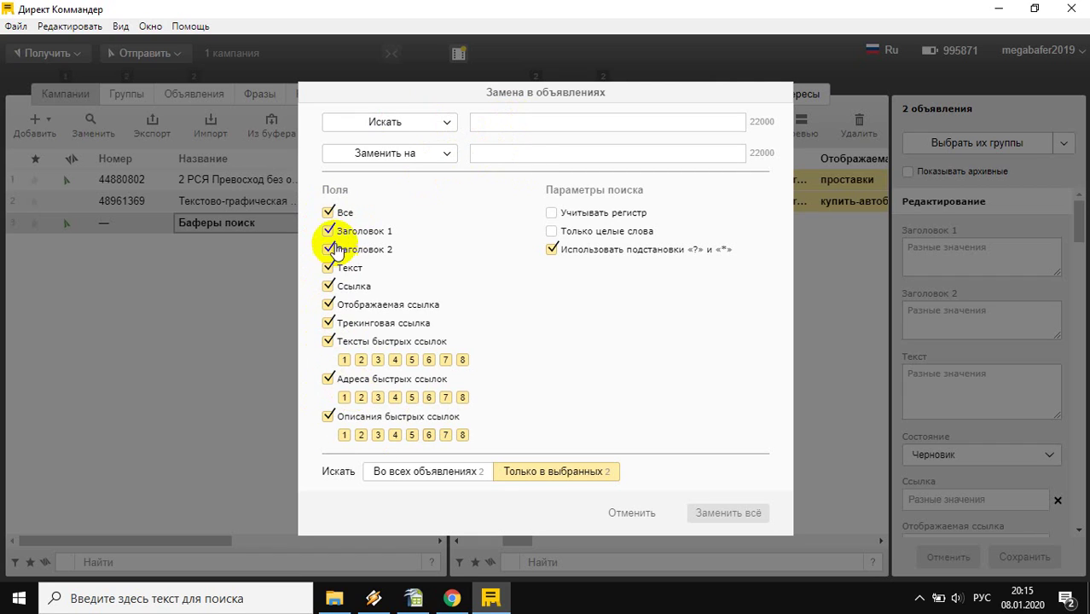
{"action": "left_click", "coordinate": [494, 122]}
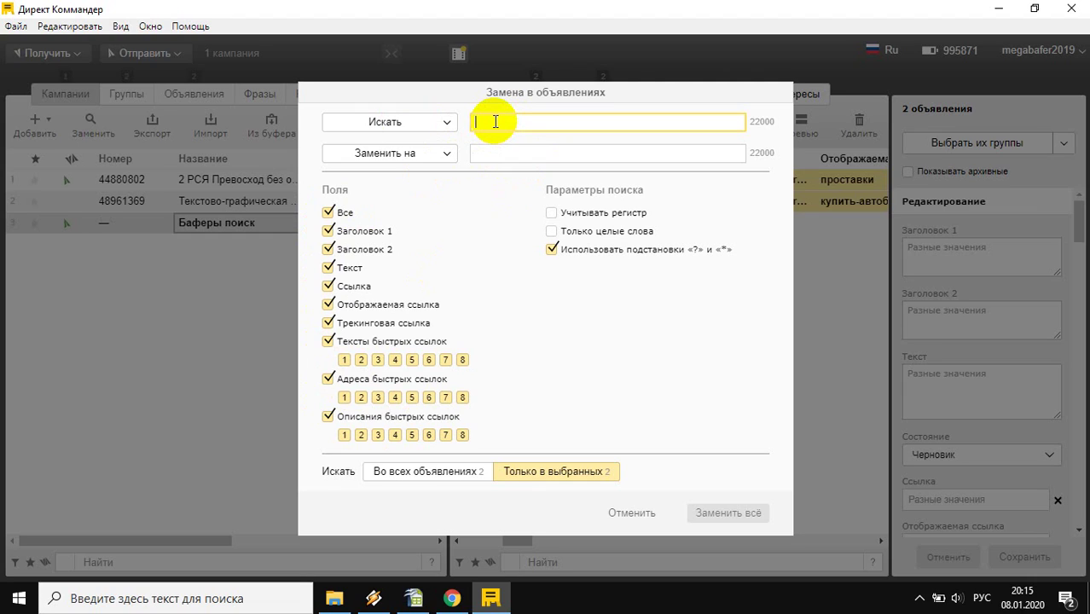
{"action": "key", "text": "alt+shift"}
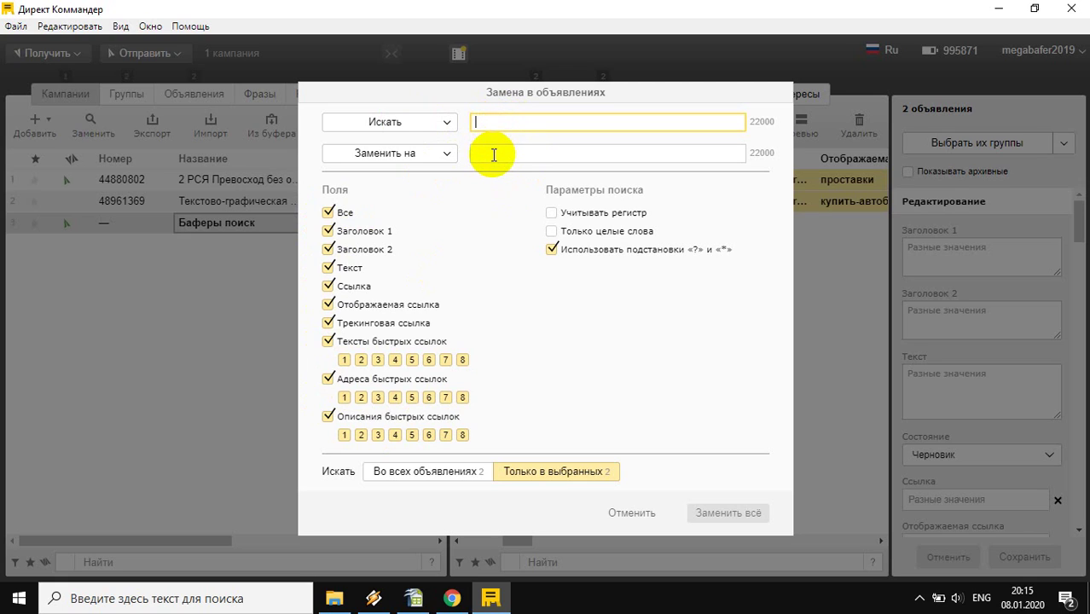
{"action": "type", "text": "seti"}
{"action": "left_click", "coordinate": [493, 153]}
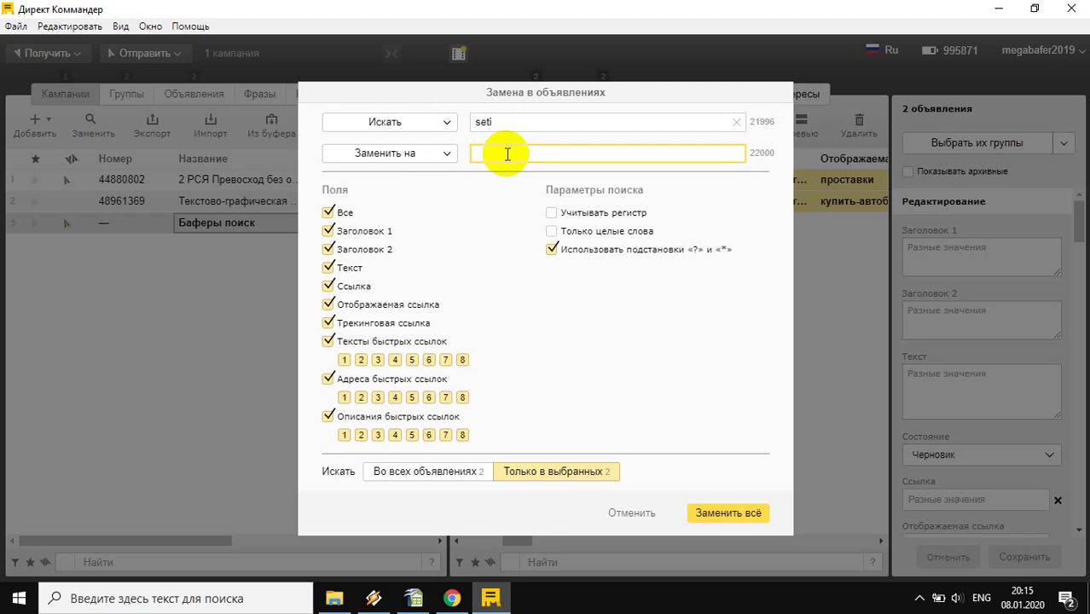
{"action": "type", "text": "poisk"}
{"action": "key", "text": "ctrl+a"}
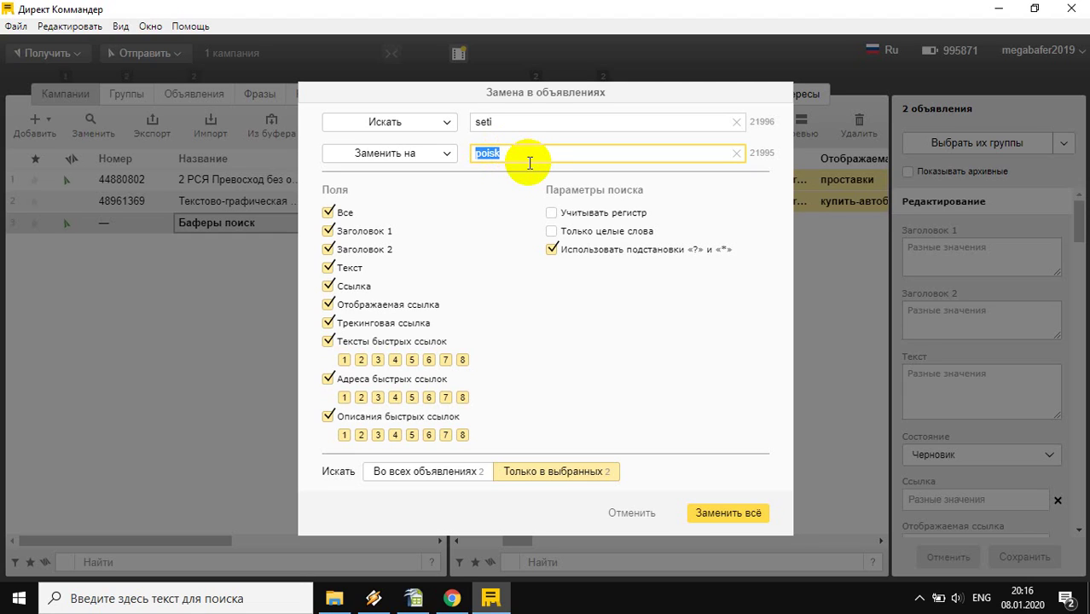
{"action": "type", "text": "search"}
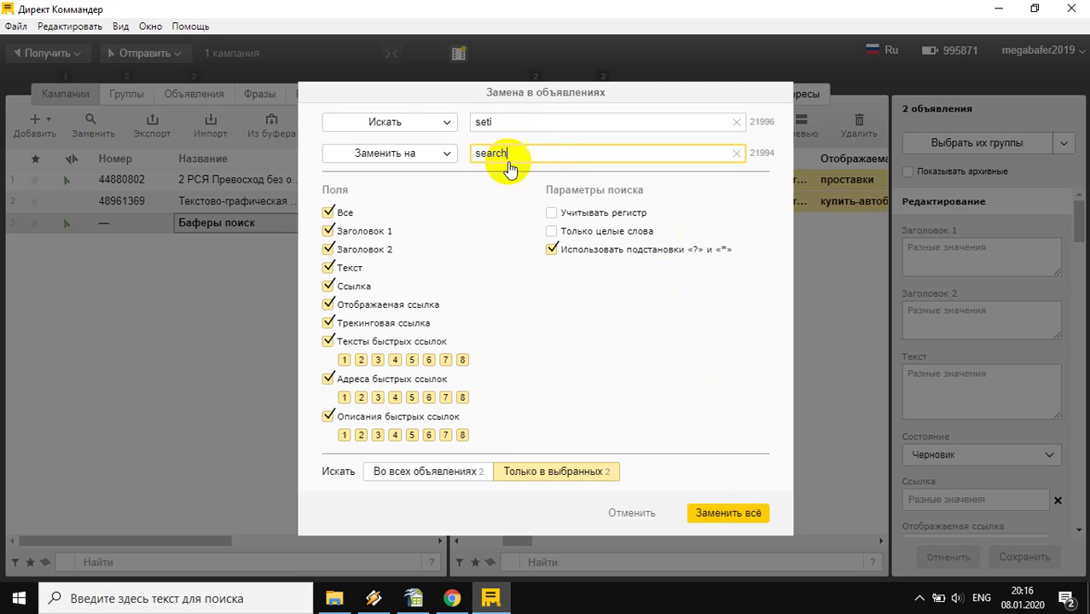
{"action": "left_click", "coordinate": [214, 229]}
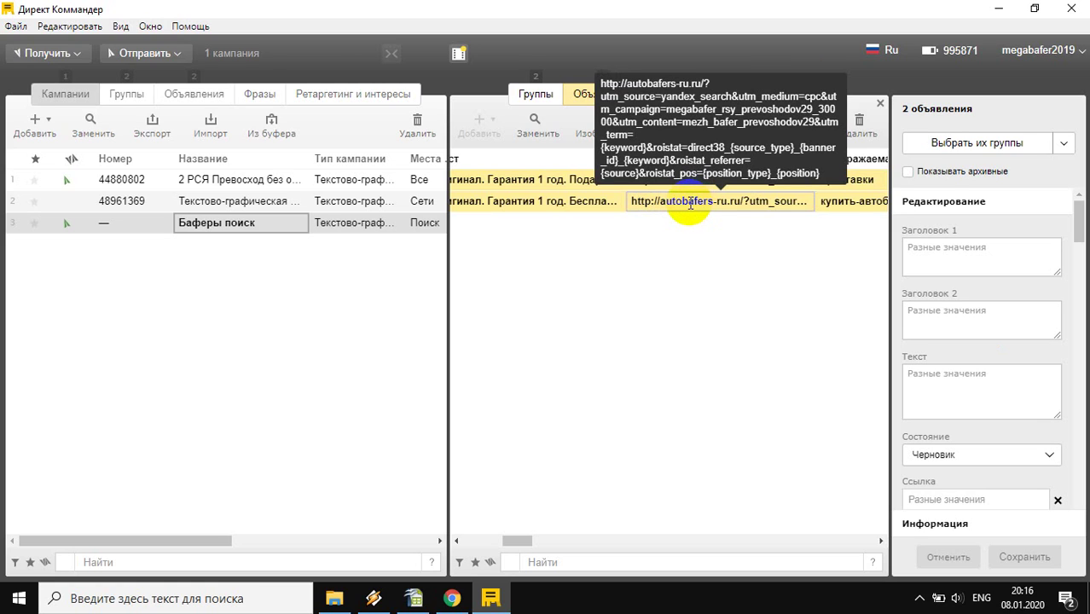
Step: Check the updated ad links and replace "rsy" with "poisk" in all fields of both ads
{"action": "double_click", "coordinate": [689, 203]}
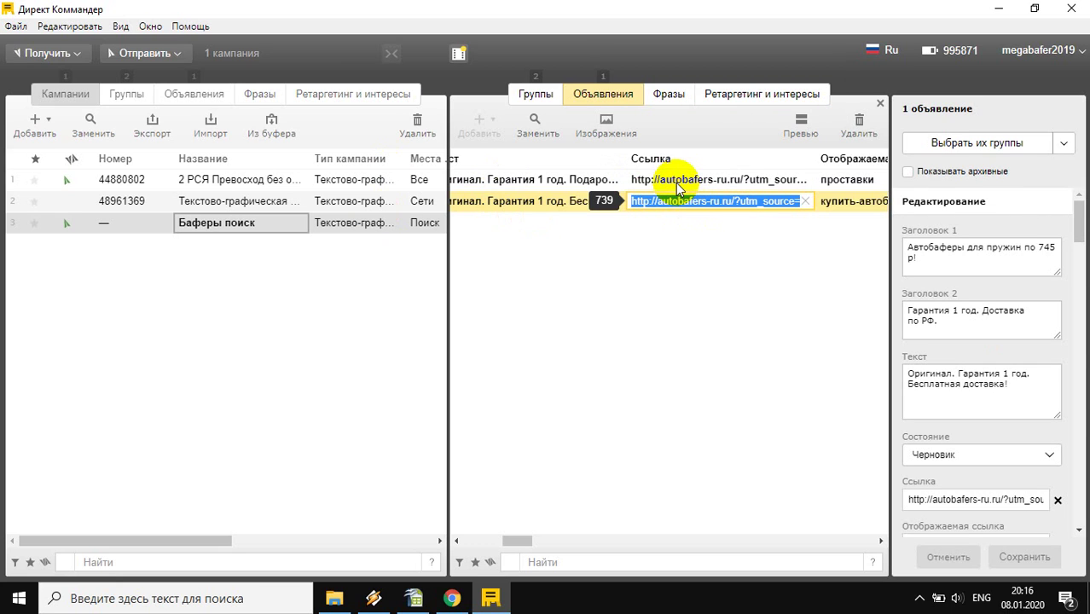
{"action": "left_click", "coordinate": [678, 188]}
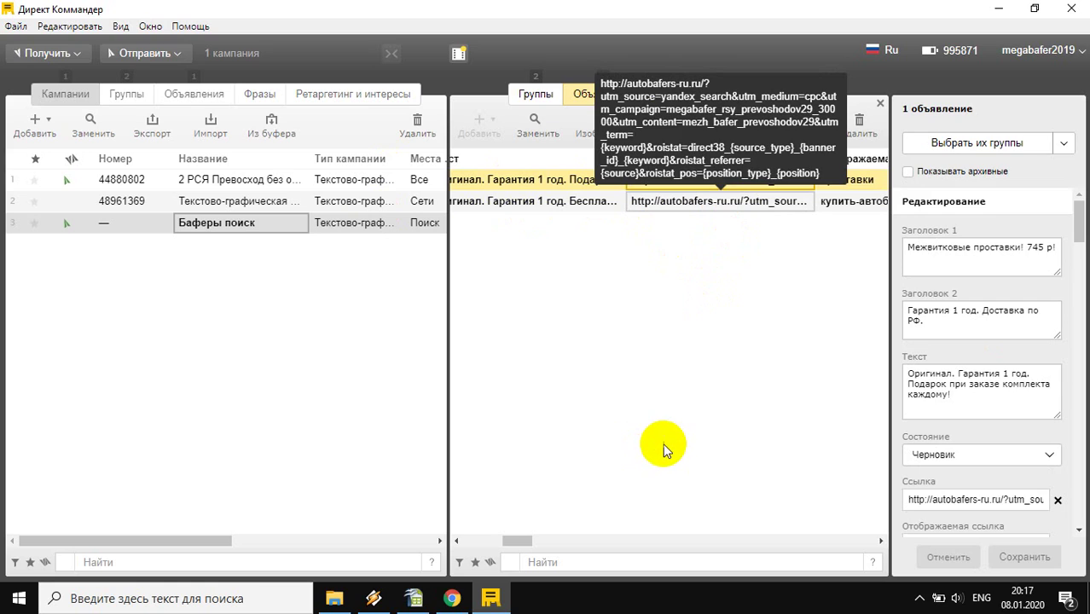
{"action": "key", "text": "ctrl+a"}
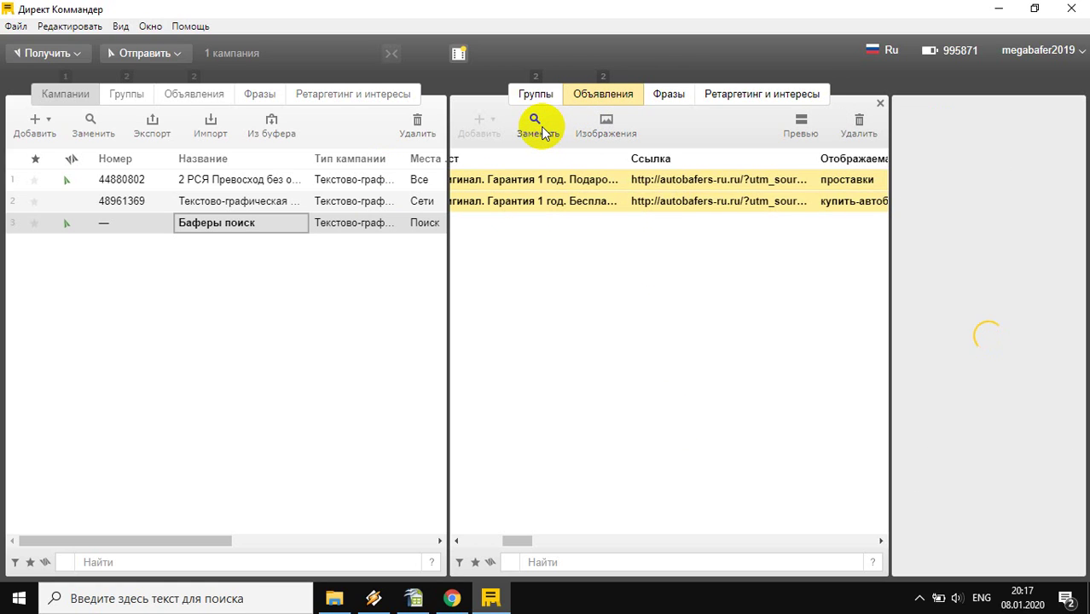
{"action": "left_click", "coordinate": [540, 131]}
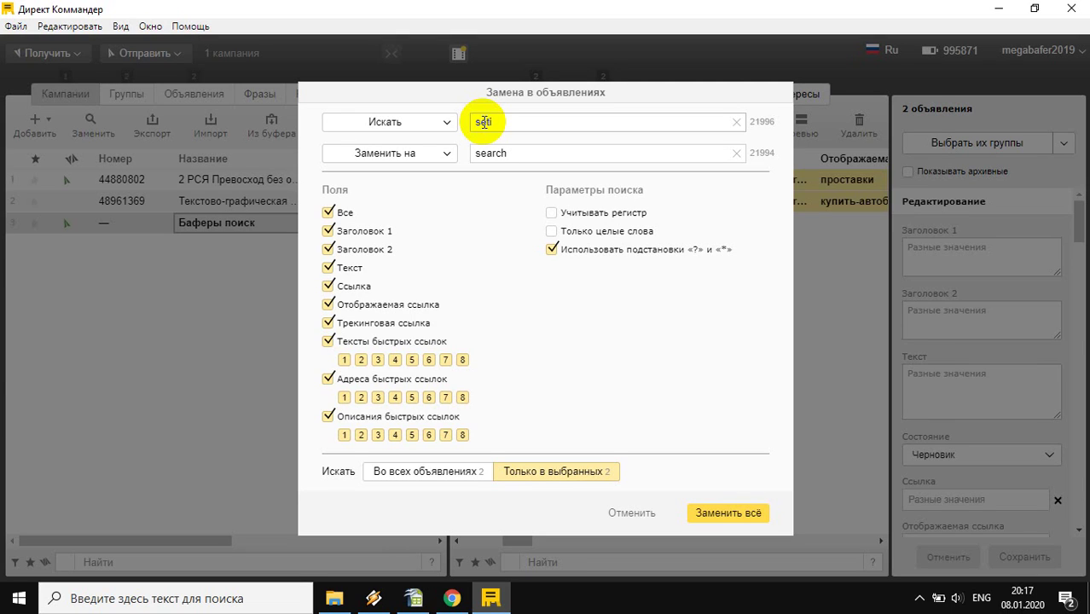
{"action": "double_click", "coordinate": [483, 122]}
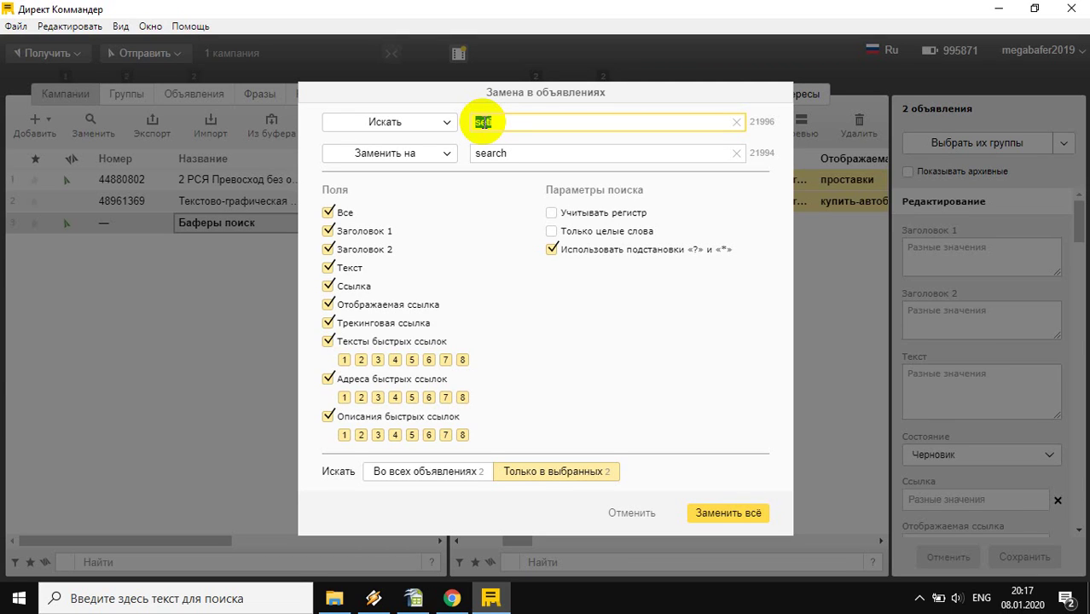
{"action": "type", "text": "rsy"}
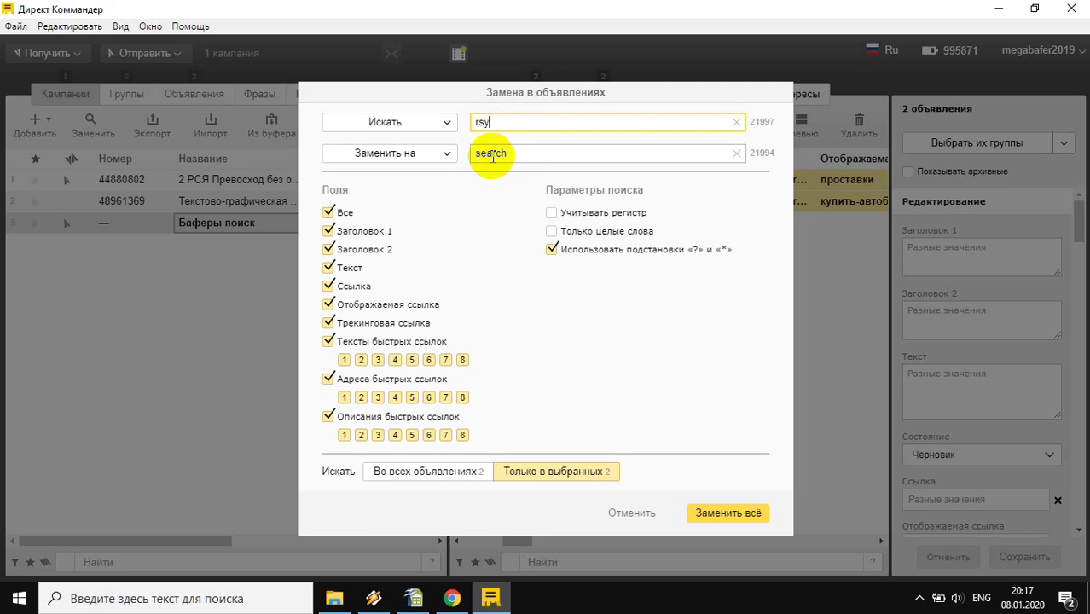
{"action": "double_click", "coordinate": [492, 154]}
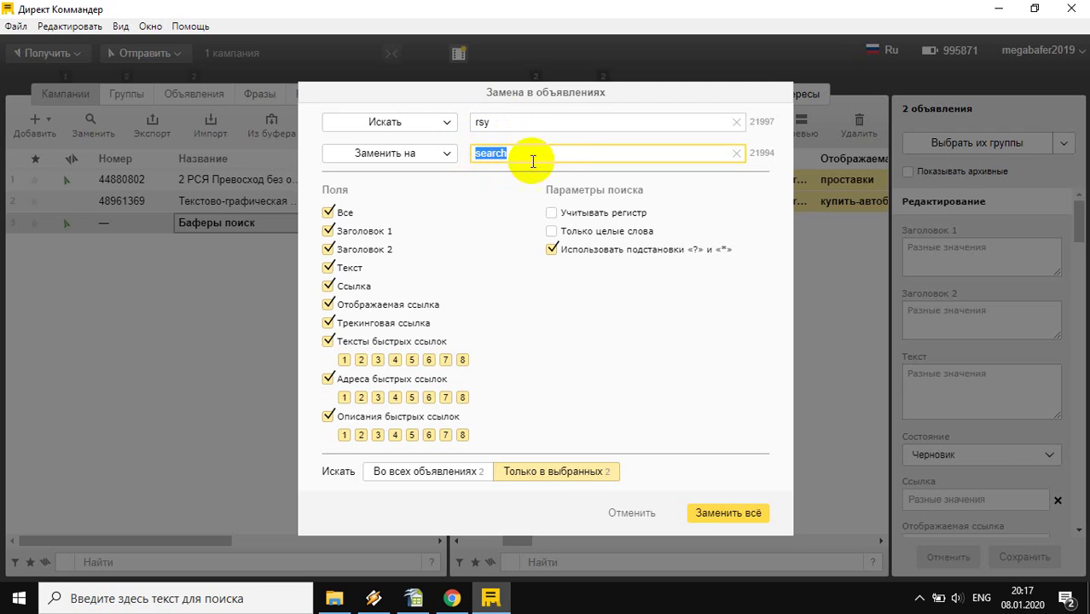
{"action": "type", "text": "poisk"}
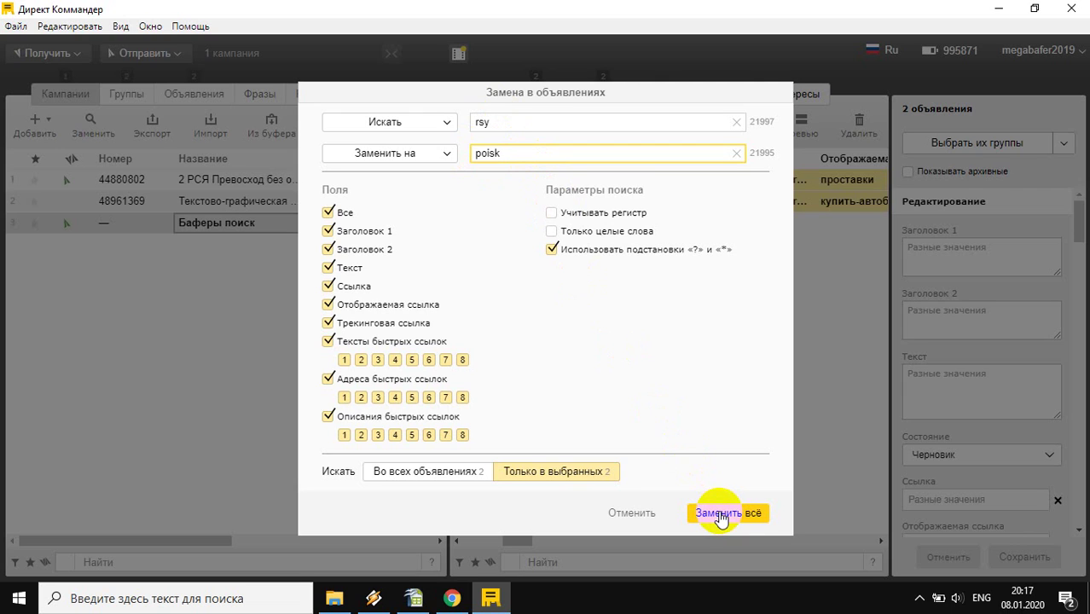
{"action": "key", "text": "Return"}
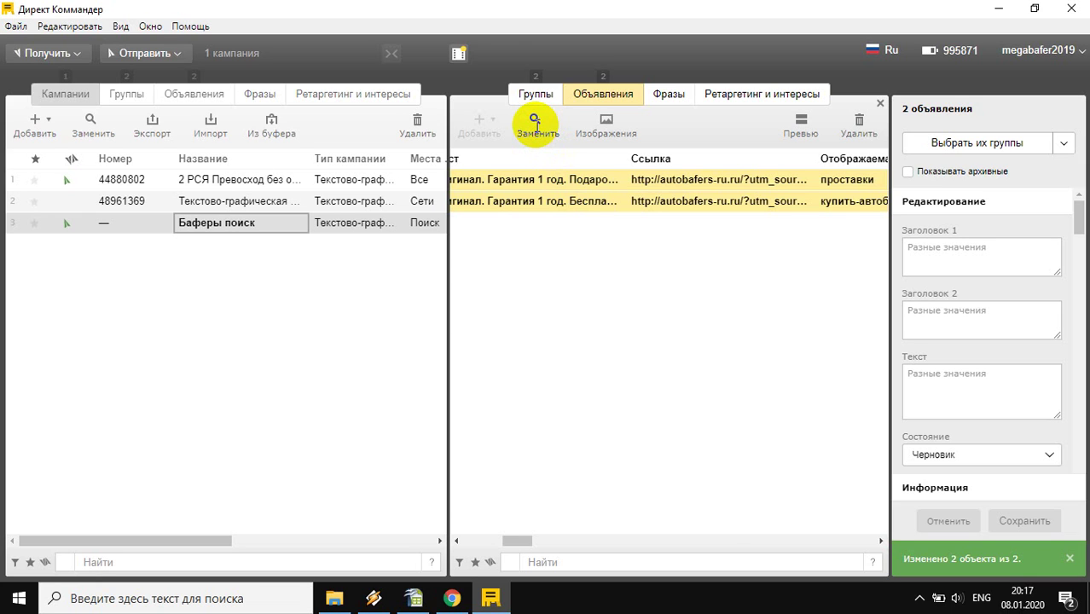
Step: Start a replacement in both selected ads, paste the full ad link as the search text and select its part starting at &roistat
{"action": "left_click", "coordinate": [535, 122]}
{"action": "double_click", "coordinate": [484, 123]}
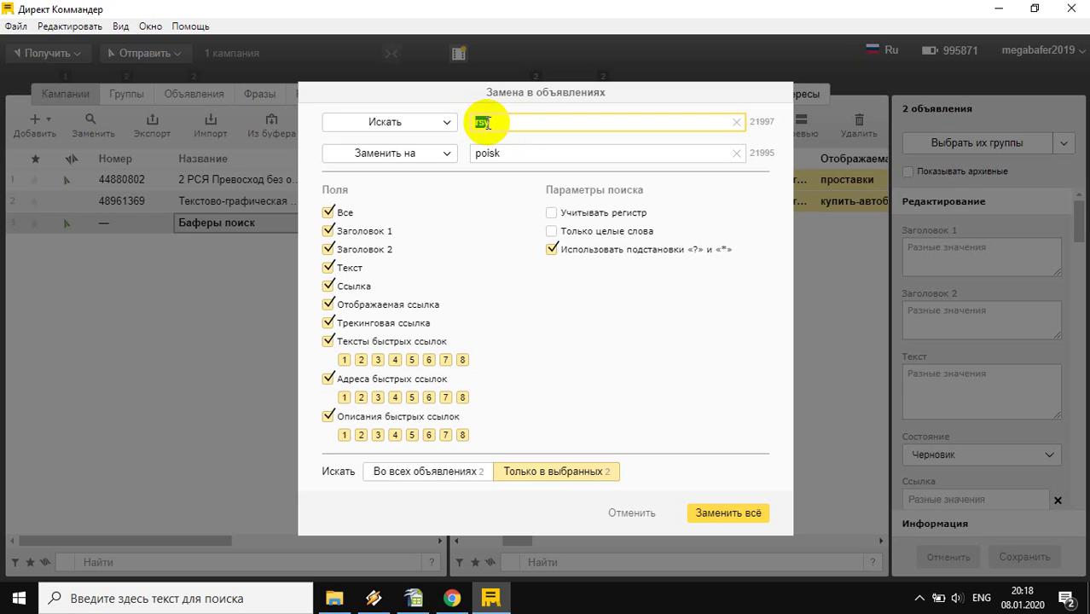
{"action": "key", "text": "ctrl+v"}
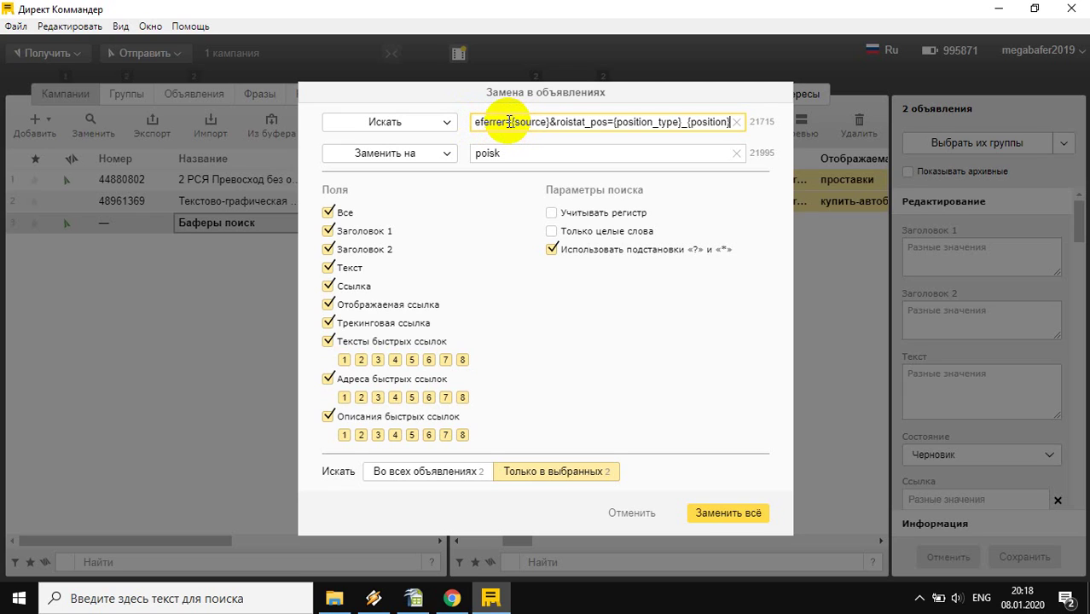
{"action": "key", "text": "Left"}
{"action": "key", "text": "Left"}
{"action": "key", "text": "Left"}
{"action": "key", "text": "Left"}
{"action": "key", "text": "Left"}
{"action": "key", "text": "Left"}
{"action": "key", "text": "Left"}
{"action": "key", "text": "Left"}
{"action": "key", "text": "Left"}
{"action": "key", "text": "Left"}
{"action": "key", "text": "Left"}
{"action": "key", "text": "Left"}
{"action": "key", "text": "Left"}
{"action": "key", "text": "Left"}
{"action": "key", "text": "Left"}
{"action": "key", "text": "Left"}
{"action": "key", "text": "Left"}
{"action": "key", "text": "Left"}
{"action": "key", "text": "Left"}
{"action": "key", "text": "Left"}
{"action": "key", "text": "Left"}
{"action": "key", "text": "Left"}
{"action": "key", "text": "Left"}
{"action": "key", "text": "Left"}
{"action": "key", "text": "Left"}
{"action": "key", "text": "Left"}
{"action": "key", "text": "Left"}
{"action": "key", "text": "Left"}
{"action": "key", "text": "Left"}
{"action": "key", "text": "Left"}
{"action": "key", "text": "Left"}
{"action": "key", "text": "Left"}
{"action": "key", "text": "Left"}
{"action": "key", "text": "Left"}
{"action": "key", "text": "Left"}
{"action": "key", "text": "Left"}
{"action": "key", "text": "Left"}
{"action": "key", "text": "Left"}
{"action": "key", "text": "Left"}
{"action": "key", "text": "Left"}
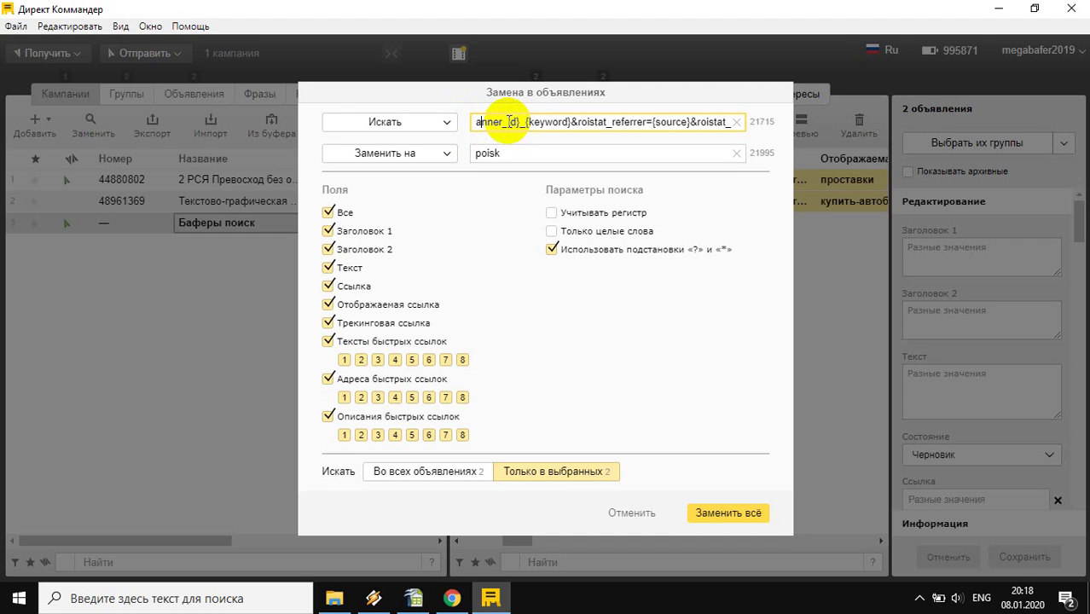
{"action": "key", "text": "Left"}
{"action": "key", "text": "Left"}
{"action": "key", "text": "Left"}
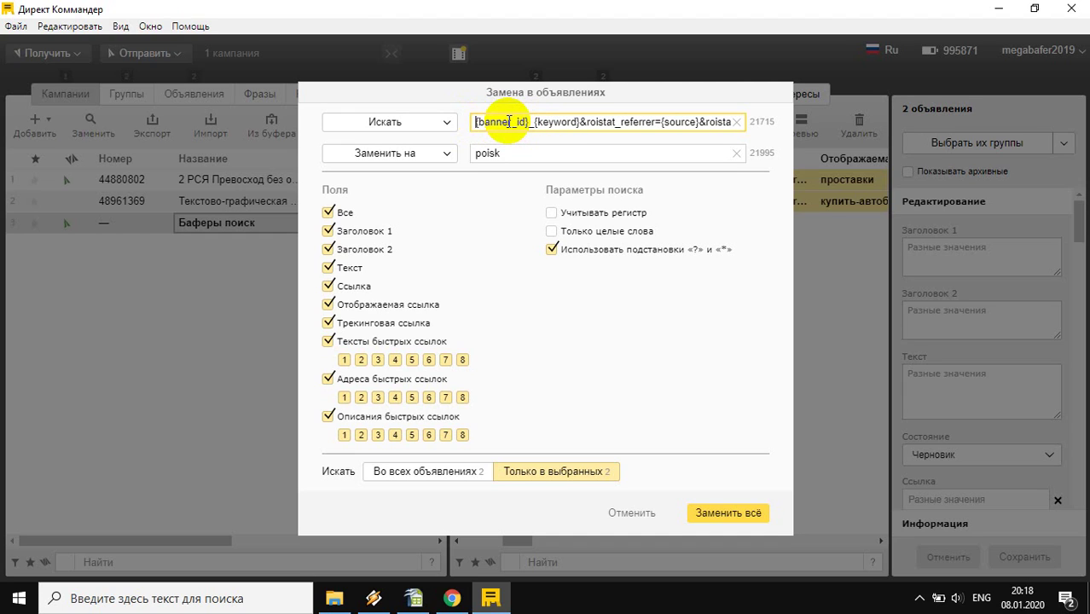
{"action": "key", "text": "Left"}
{"action": "key", "text": "Left"}
{"action": "key", "text": "Left"}
{"action": "key", "text": "Left"}
{"action": "key", "text": "Left"}
{"action": "key", "text": "Left"}
{"action": "key", "text": "Left"}
{"action": "key", "text": "Left"}
{"action": "key", "text": "Left"}
{"action": "key", "text": "Left"}
{"action": "key", "text": "Left"}
{"action": "key", "text": "Left"}
{"action": "key", "text": "Left"}
{"action": "key", "text": "Left"}
{"action": "key", "text": "Left"}
{"action": "key", "text": "Left"}
{"action": "key", "text": "Left"}
{"action": "key", "text": "Left"}
{"action": "key", "text": "Left"}
{"action": "key", "text": "Left"}
{"action": "key", "text": "Left"}
{"action": "key", "text": "Left"}
{"action": "key", "text": "Left"}
{"action": "key", "text": "Left"}
{"action": "key", "text": "Left"}
{"action": "key", "text": "Left"}
{"action": "key", "text": "Left"}
{"action": "key", "text": "Left"}
{"action": "key", "text": "Left"}
{"action": "key", "text": "Left"}
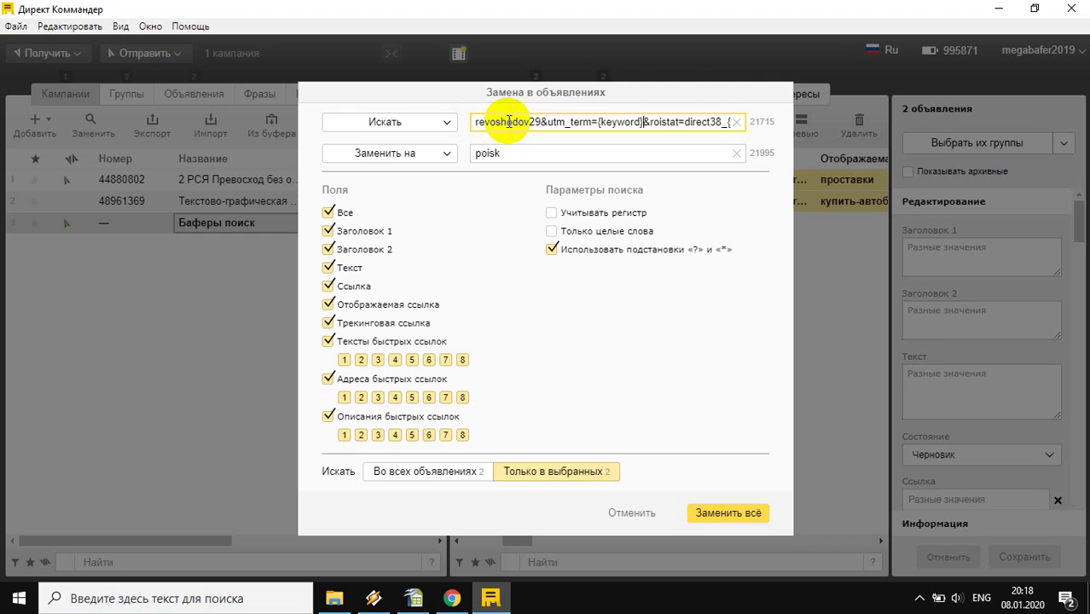
{"action": "key", "text": "shift+Right"}
{"action": "key", "text": "shift+Right"}
{"action": "key", "text": "shift+Right"}
{"action": "key", "text": "shift+Right"}
{"action": "key", "text": "shift+Right"}
{"action": "key", "text": "shift+Right"}
{"action": "key", "text": "shift+Right"}
{"action": "key", "text": "shift+Right"}
{"action": "key", "text": "shift+Right"}
{"action": "key", "text": "shift+Right"}
{"action": "key", "text": "shift+Right"}
{"action": "key", "text": "shift+Right"}
{"action": "key", "text": "shift+Right"}
{"action": "key", "text": "shift+Right"}
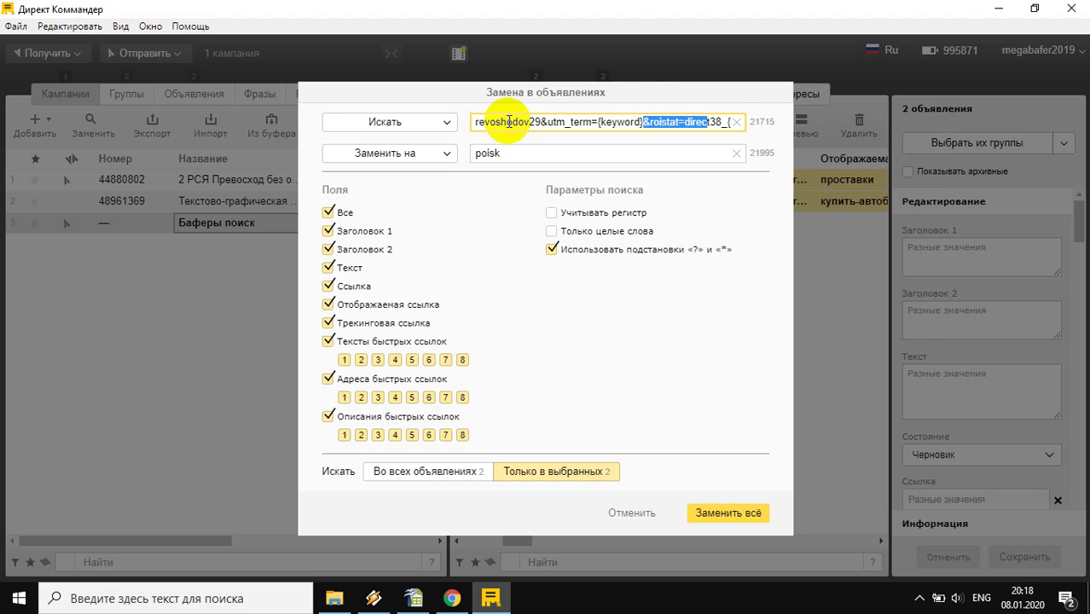
{"action": "key", "text": "ctrl+a"}
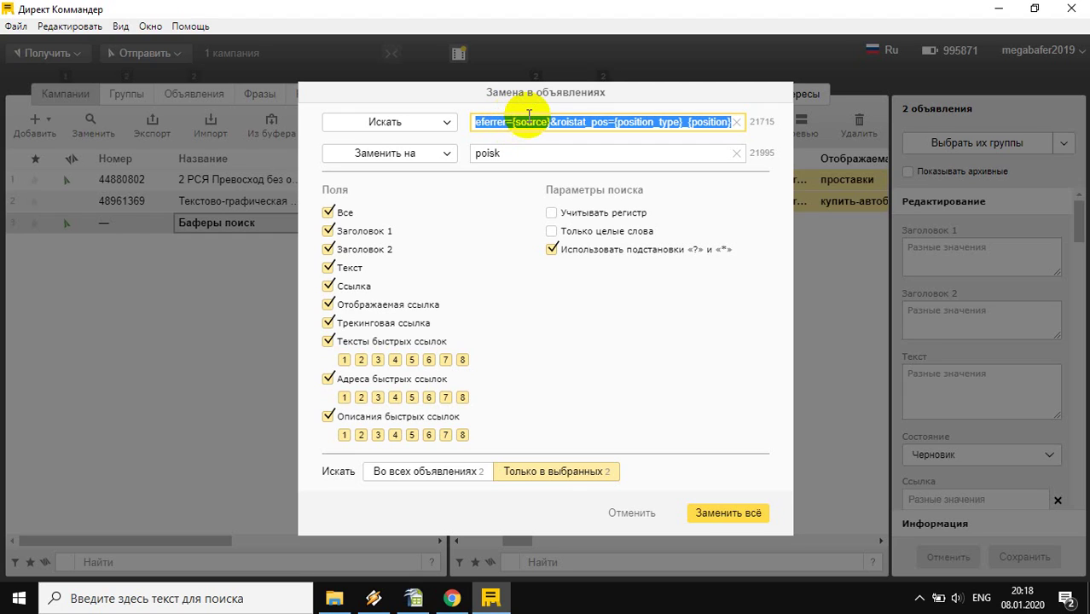
{"action": "key", "text": "ctrl+v"}
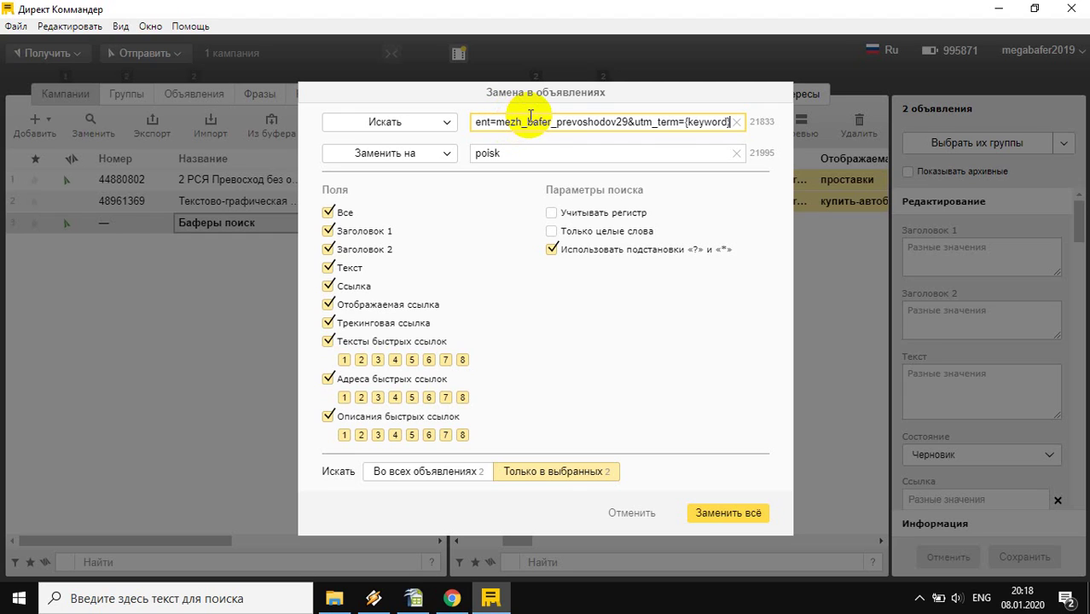
{"action": "key", "text": "ctrl+a"}
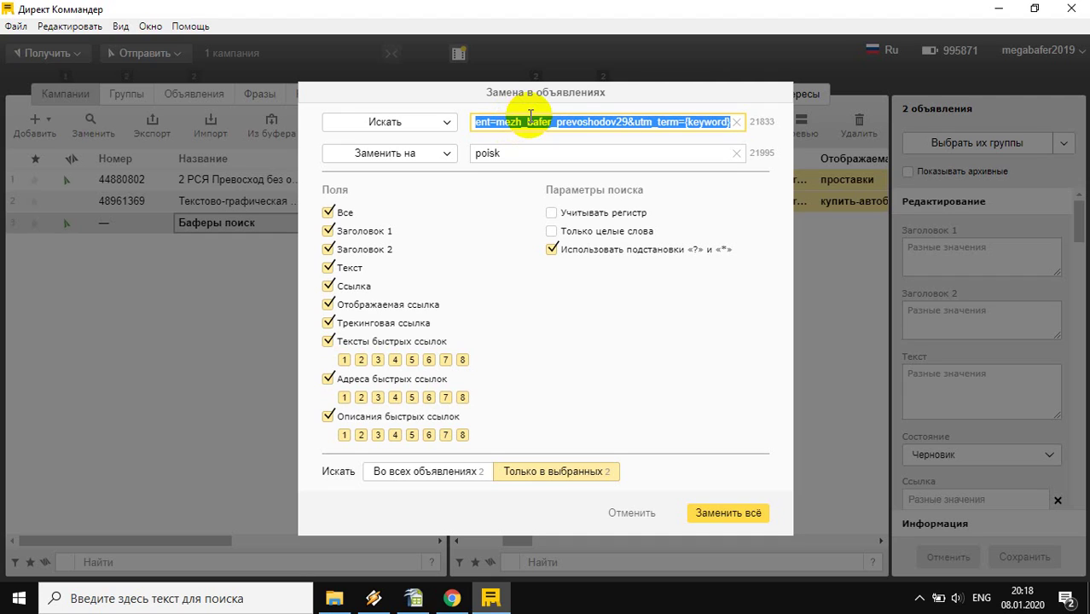
{"action": "key", "text": "BackSpace"}
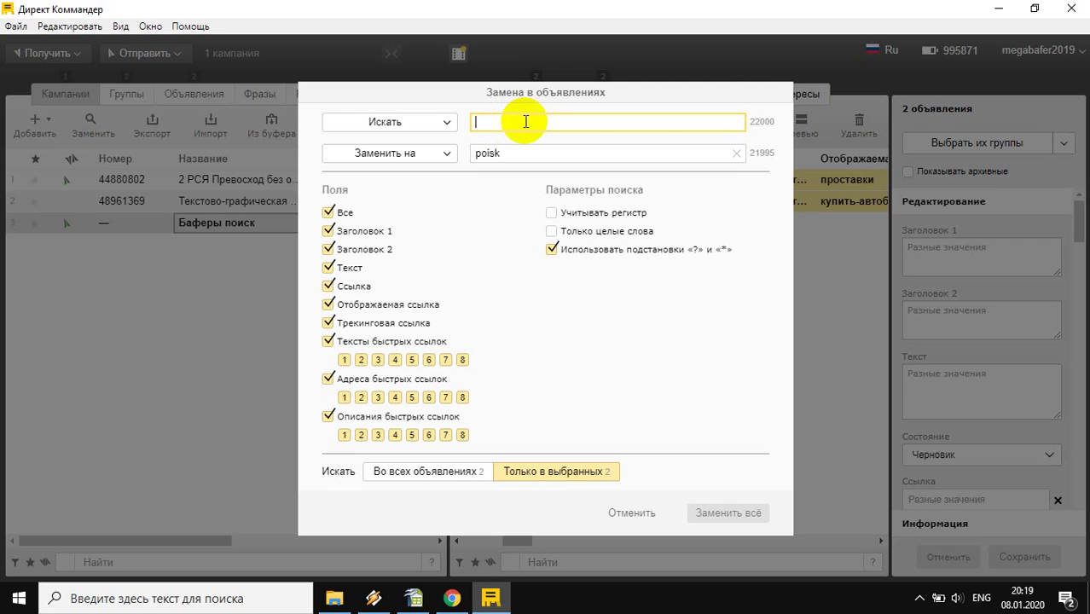
Step: Remove "&roistat=direct38_{source_type}_{banner_id}_{keyword}&roistat_referrer={source}&roistat_pos={position_type}_{position}" from all fields of both ads by replacing it with an empty value
{"action": "key", "text": "ctrl+v"}
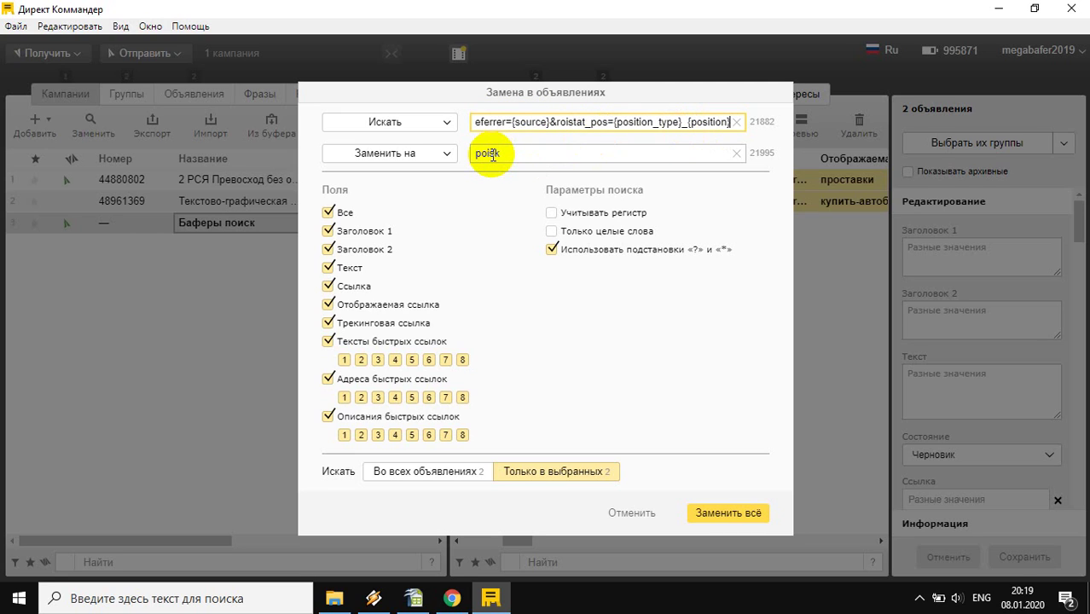
{"action": "double_click", "coordinate": [492, 154]}
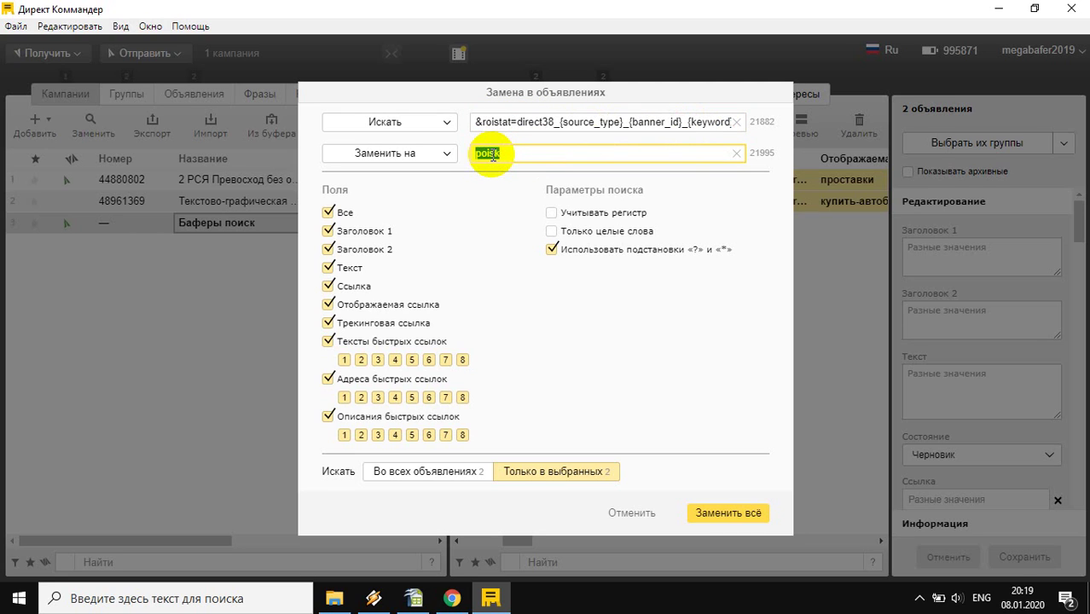
{"action": "key", "text": "BackSpace"}
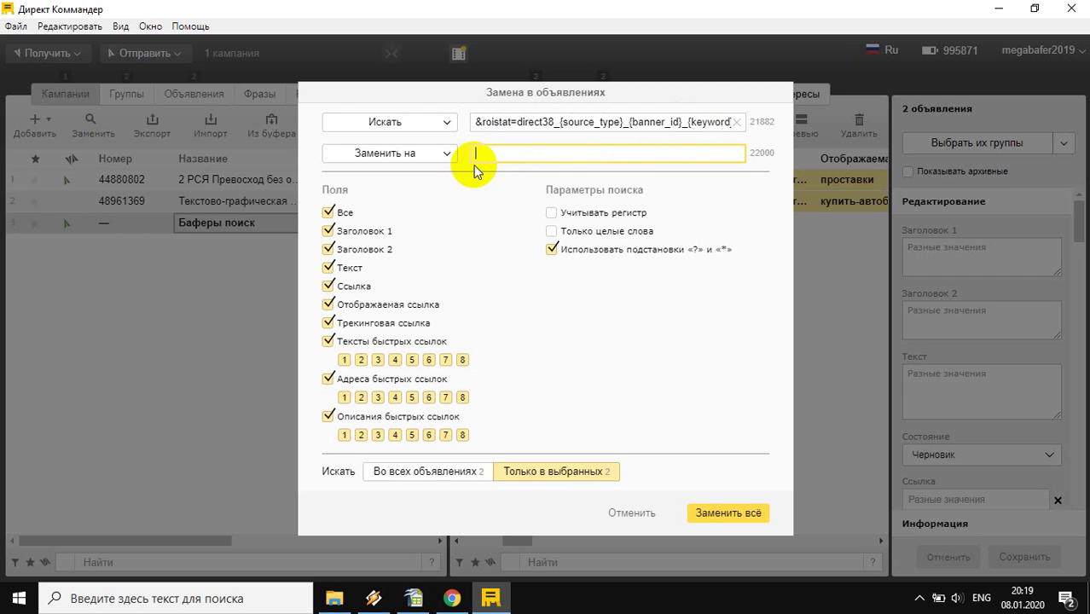
{"action": "left_click", "coordinate": [715, 517]}
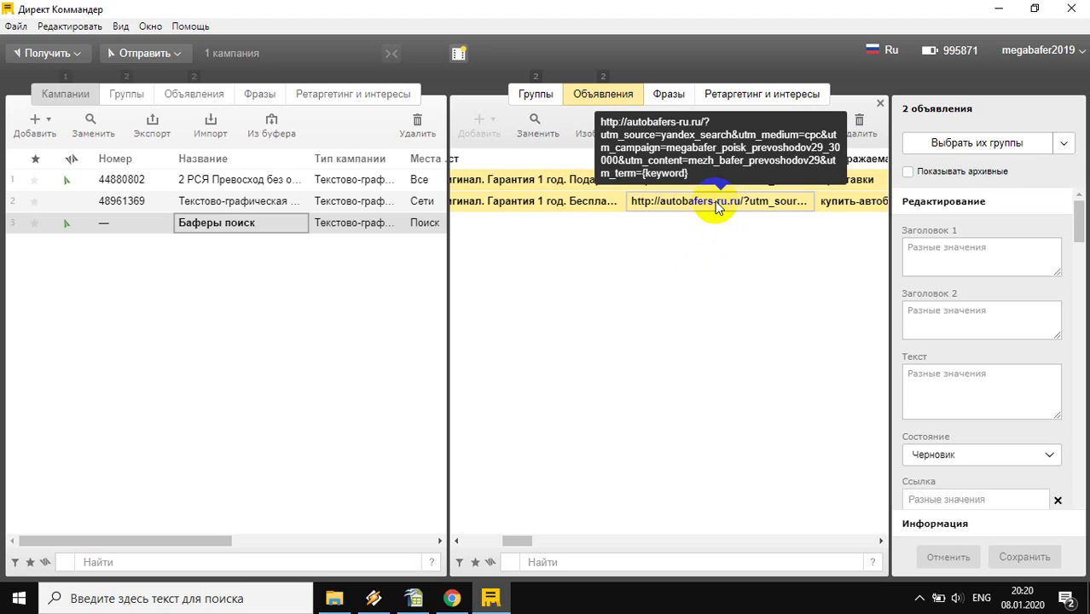
{"action": "left_click", "coordinate": [494, 542]}
Step: Duplicate the «Межвитковые проставки для пружин» group within the Баферы поиск campaign
{"action": "left_click", "coordinate": [414, 597]}
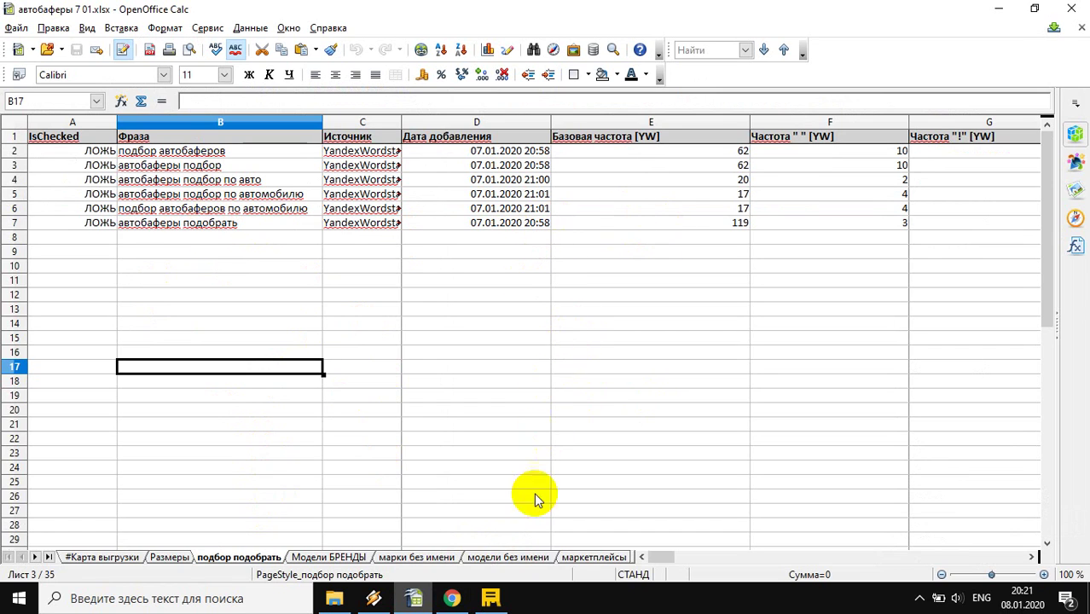
{"action": "left_click", "coordinate": [491, 600]}
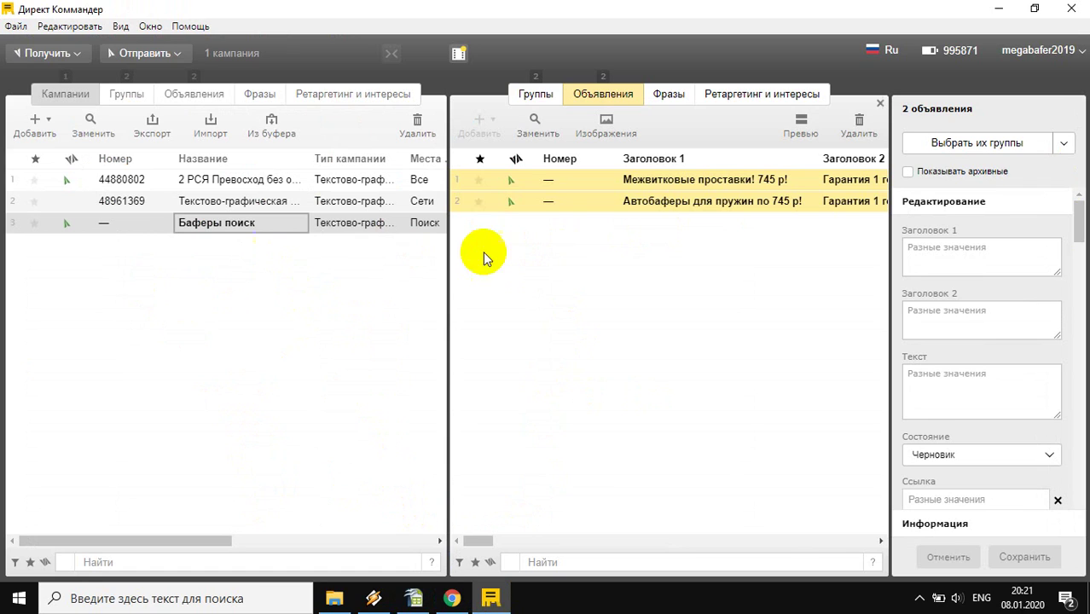
{"action": "left_click", "coordinate": [538, 96]}
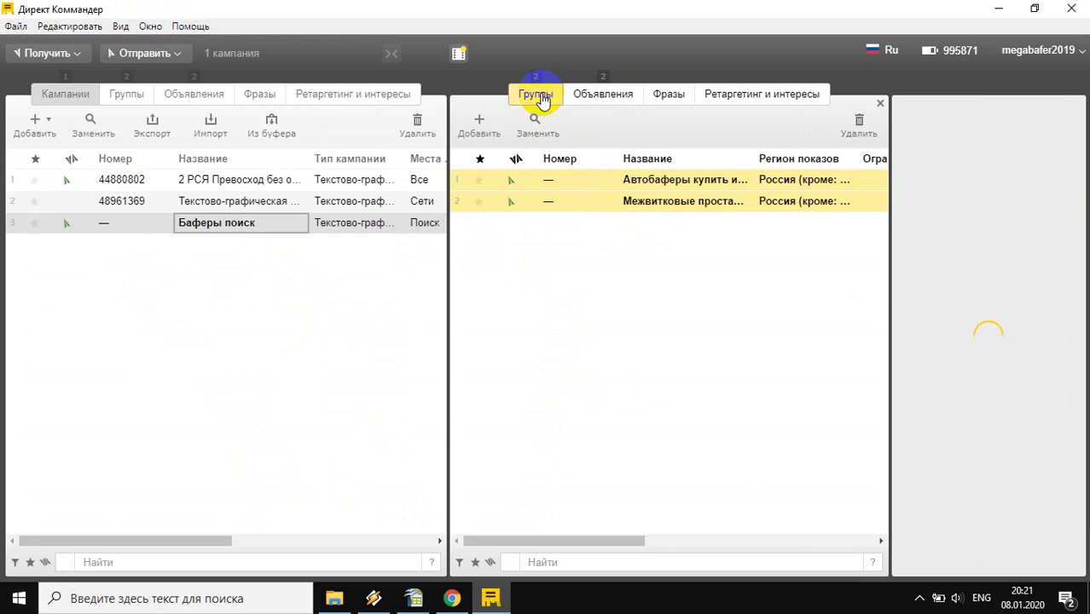
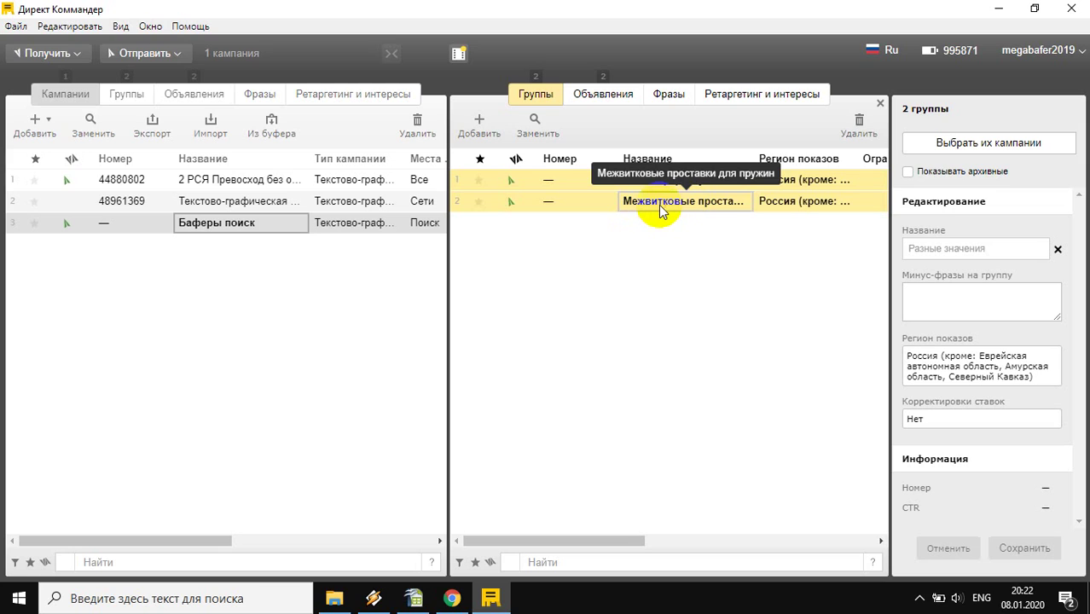
{"action": "left_click", "coordinate": [661, 211]}
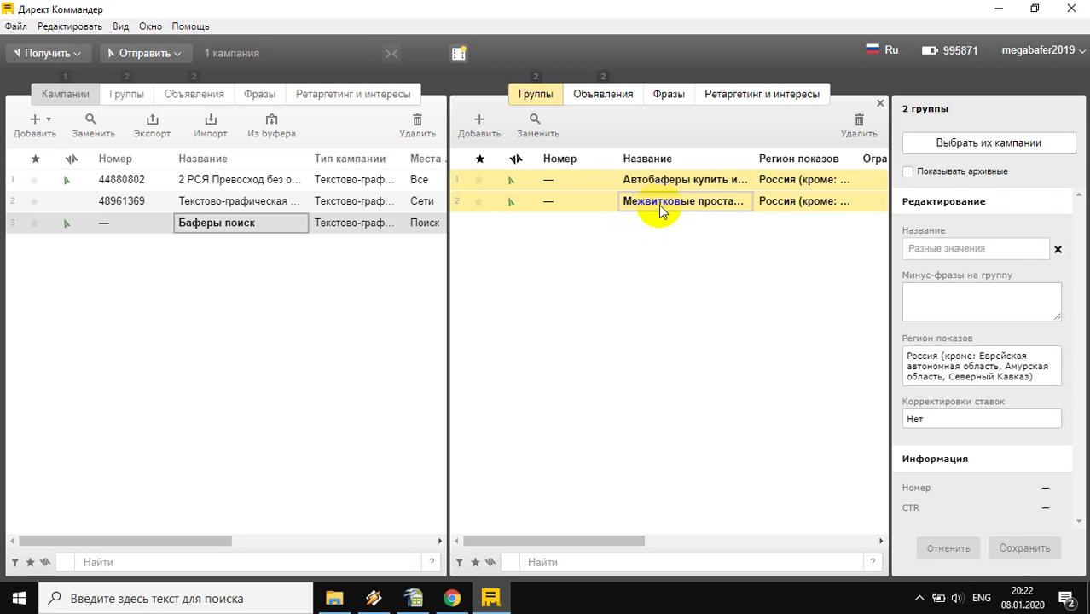
{"action": "left_click", "coordinate": [661, 211]}
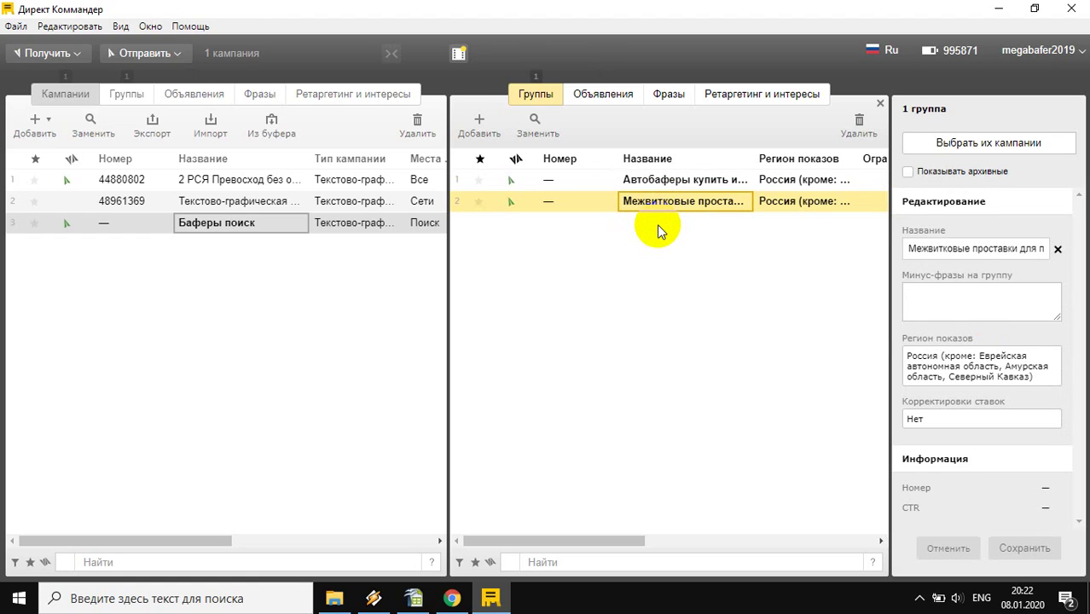
{"action": "left_click", "coordinate": [657, 215]}
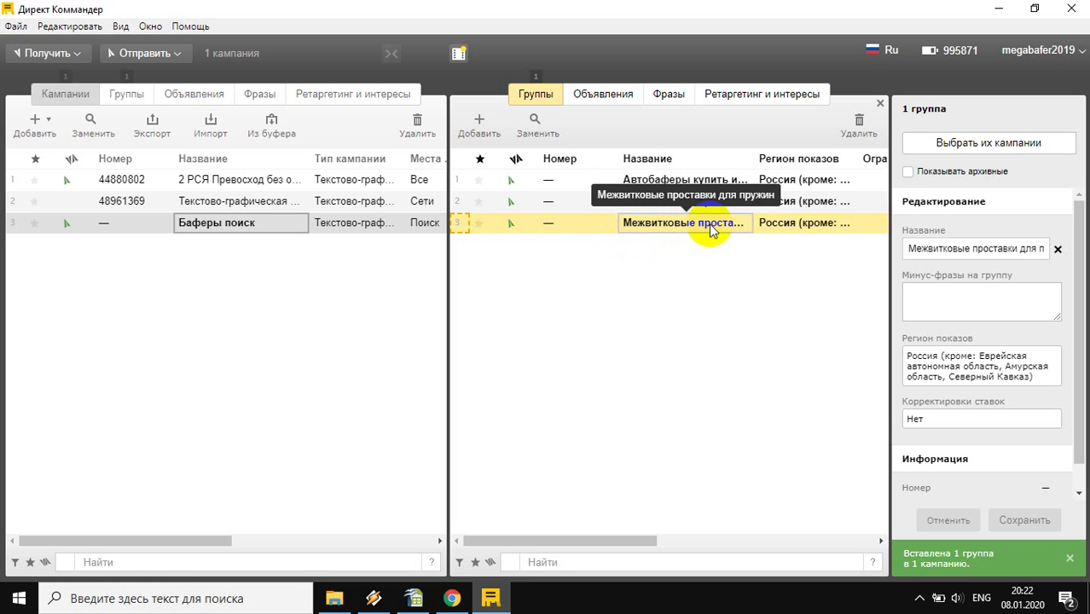
{"action": "left_click", "coordinate": [512, 226]}
{"action": "left_click", "coordinate": [576, 224]}
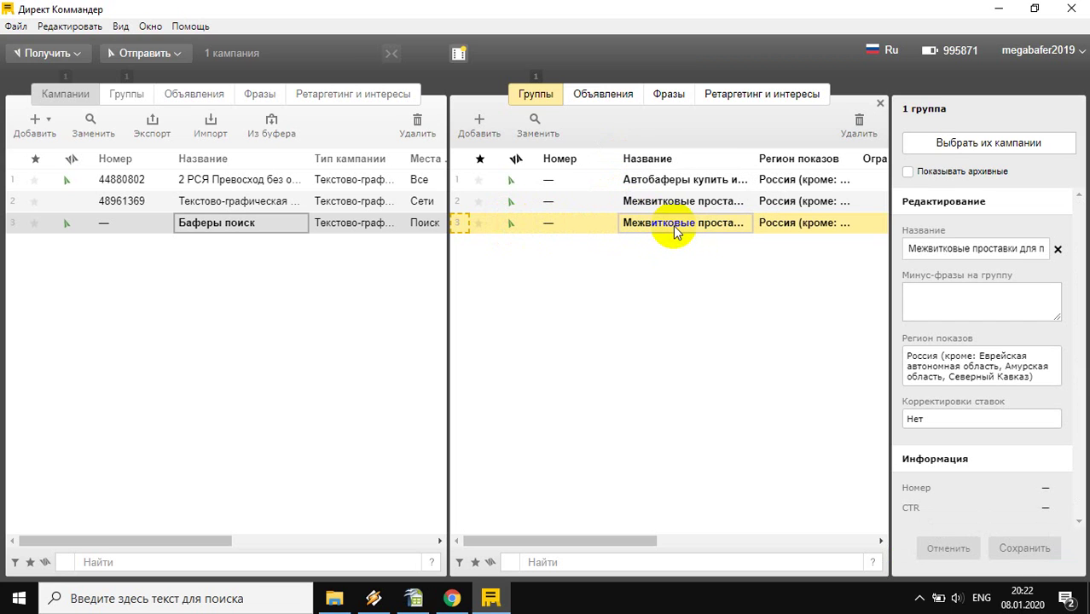
Step: Switch to the автобаферы 7 01.xlsx spreadsheet in OpenOffice Calc and copy the phrase «подбор автобаферов» from cell B2
{"action": "left_click", "coordinate": [413, 598]}
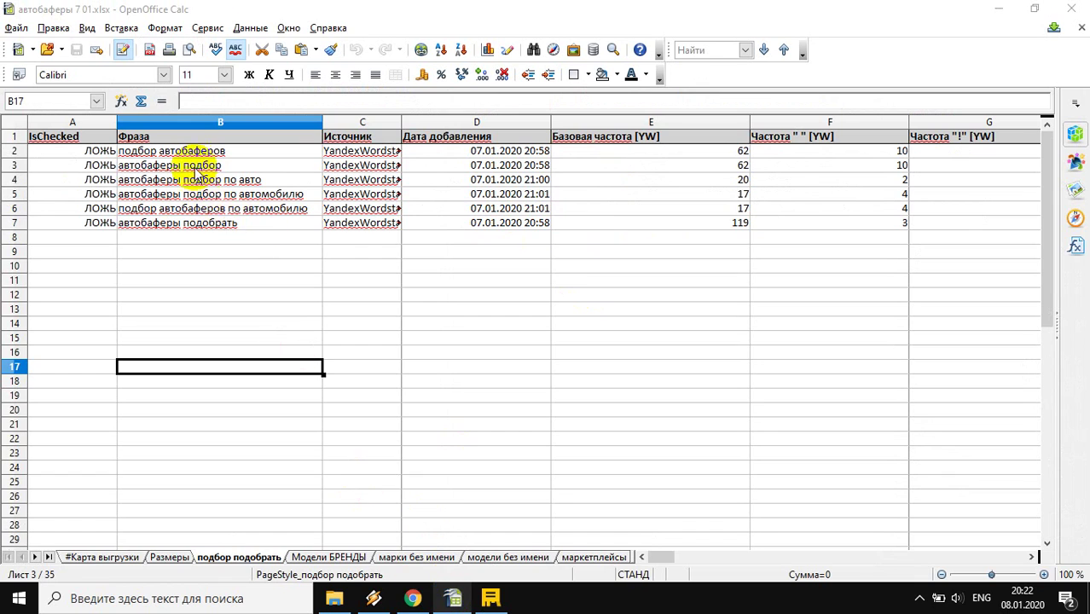
{"action": "left_click", "coordinate": [192, 152]}
{"action": "scroll", "coordinate": [217, 201], "scroll_direction": "down", "scroll_amount": 2}
{"action": "scroll", "coordinate": [213, 192], "scroll_direction": "up", "scroll_amount": 2}
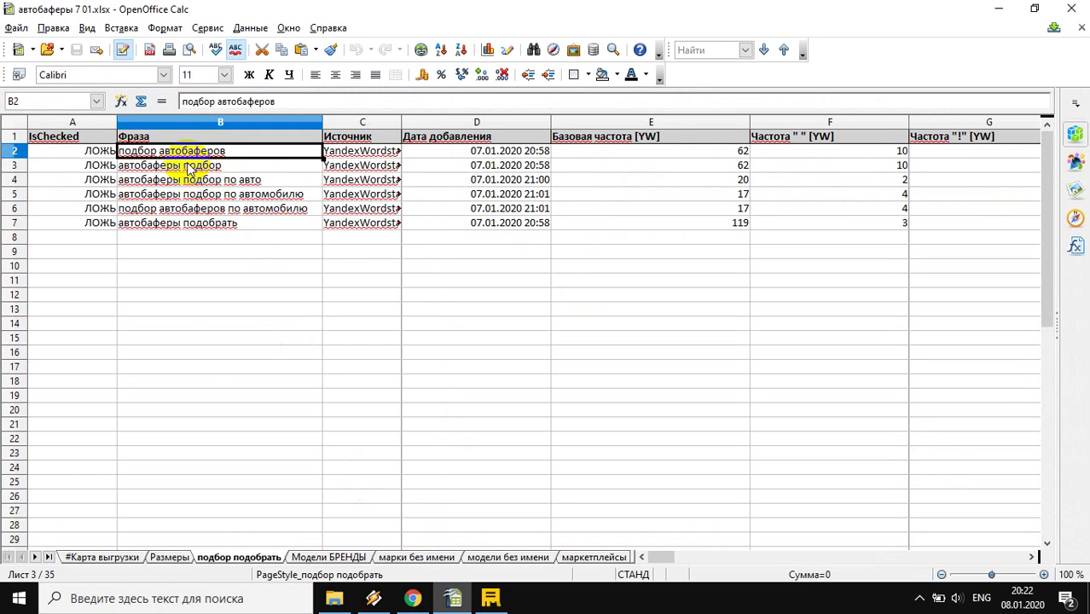
{"action": "left_click", "coordinate": [195, 164]}
{"action": "left_click", "coordinate": [190, 153]}
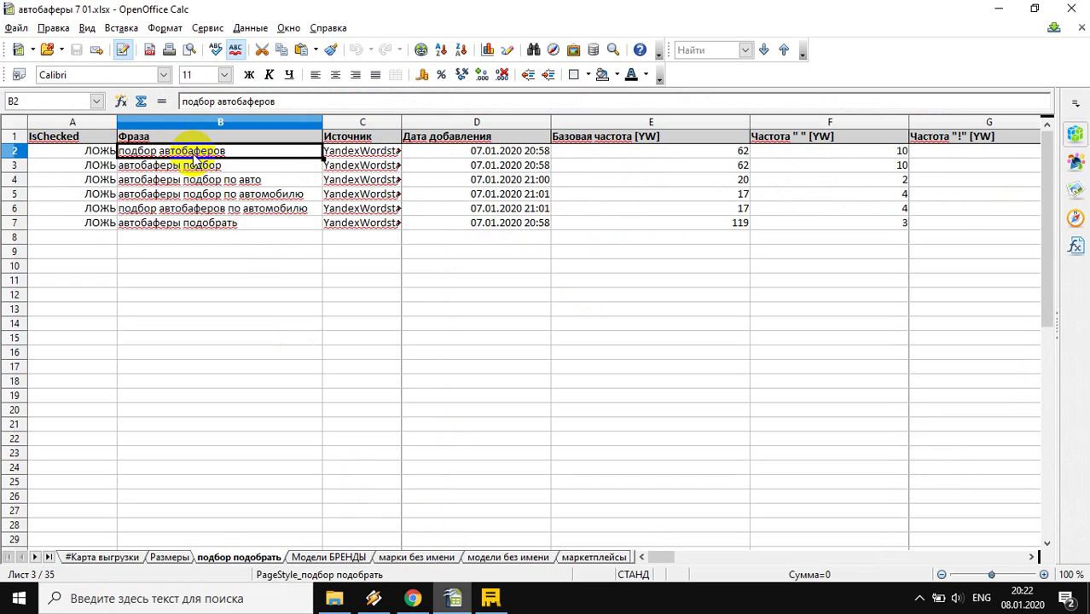
Step: Return to Direct Commander and rename the duplicated group «подбор автобаферов»
{"action": "left_click", "coordinate": [491, 598]}
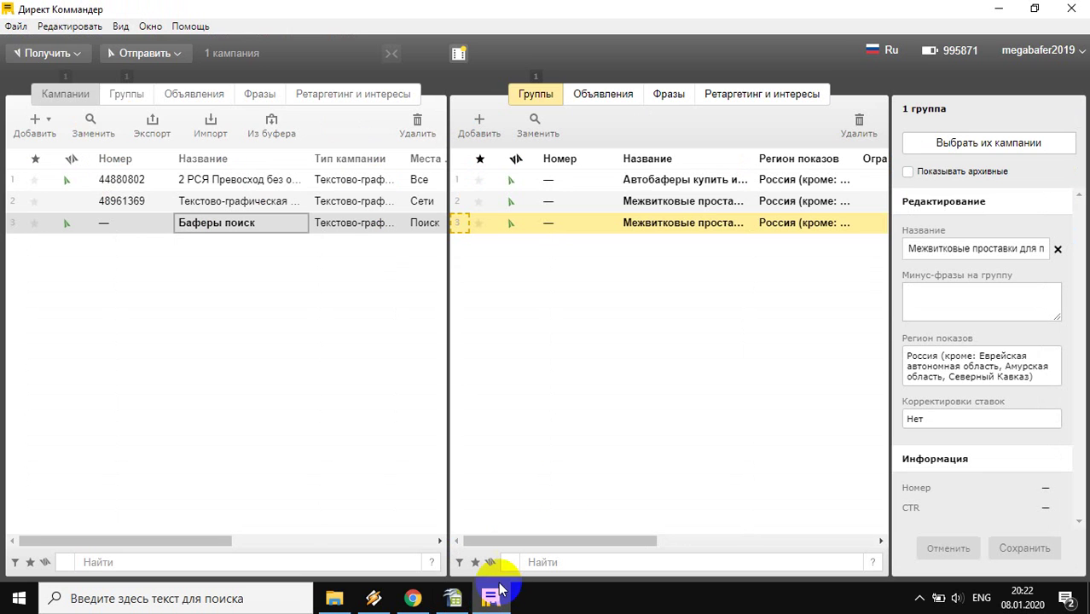
{"action": "left_click", "coordinate": [653, 224]}
{"action": "left_click", "coordinate": [654, 223]}
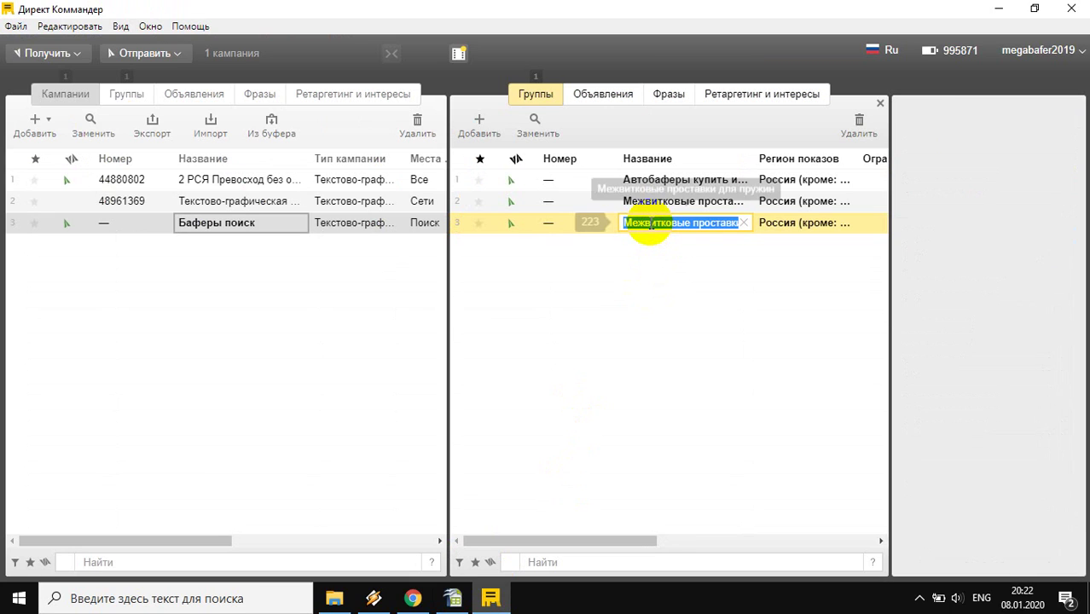
{"action": "key", "text": "ctrl+v"}
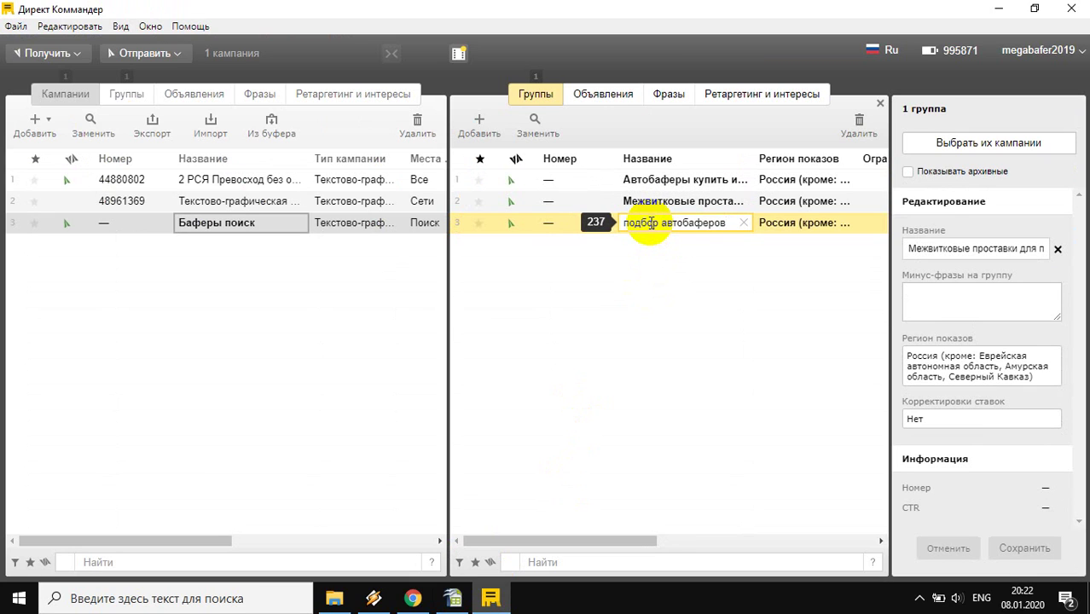
{"action": "left_click", "coordinate": [751, 228]}
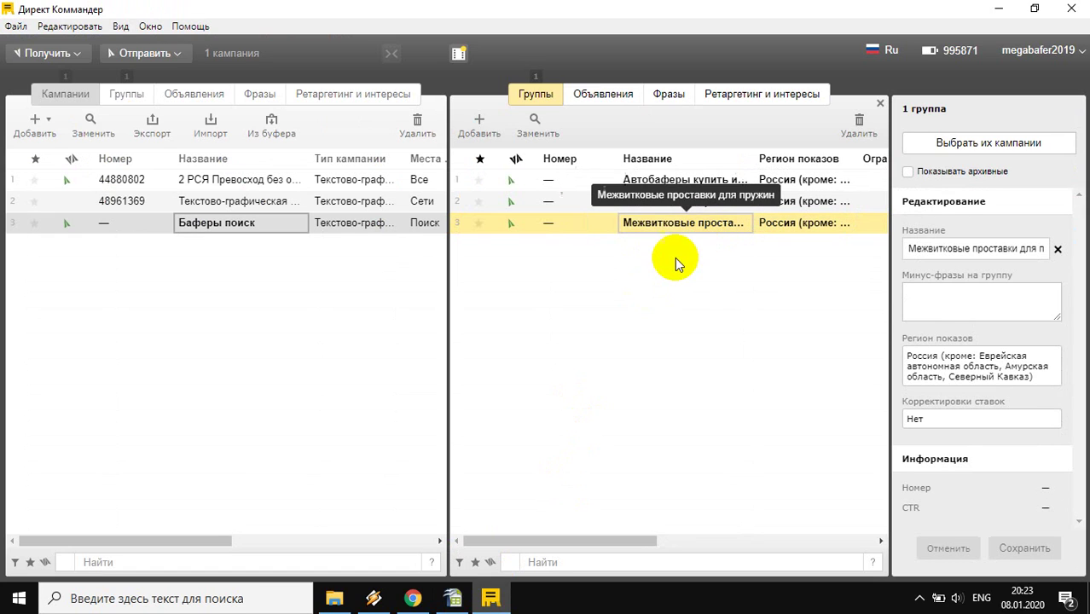
{"action": "left_click", "coordinate": [445, 269]}
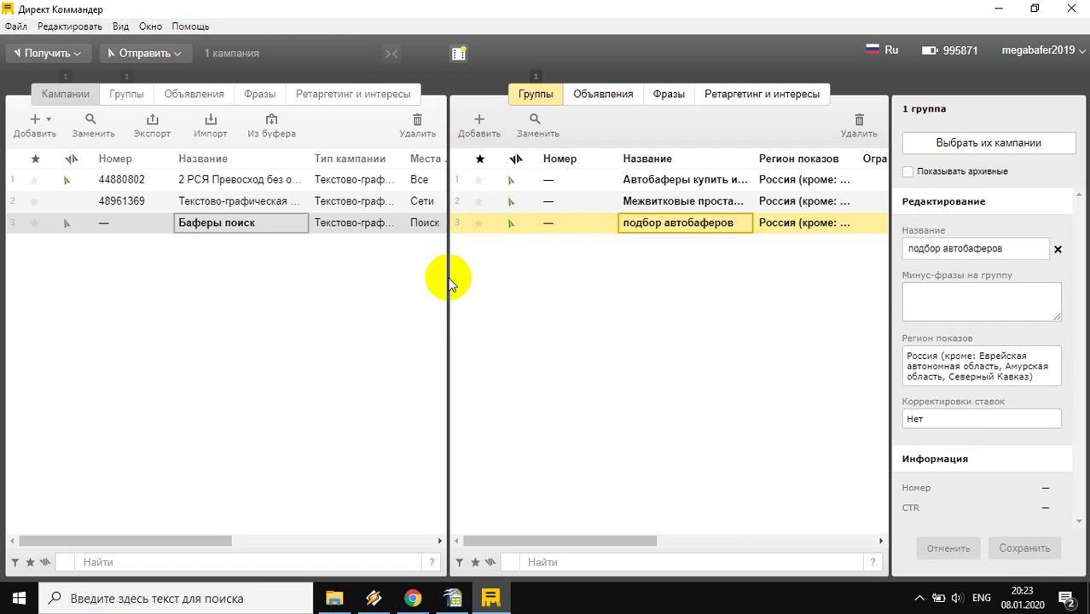
Step: Collapse the campaigns list so the groups fill the full width, and list the ads of the «подбор автобаферов» group
{"action": "left_click_drag", "start_coordinate": [449, 282], "coordinate": [391, 296]}
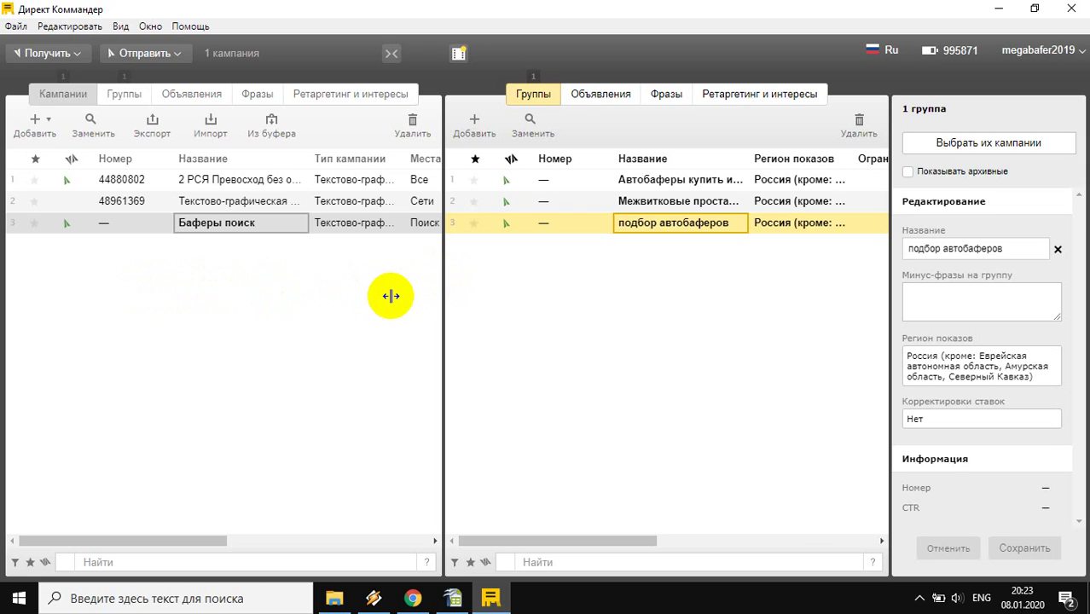
{"action": "left_click_drag", "start_coordinate": [391, 296], "coordinate": [390, 296]}
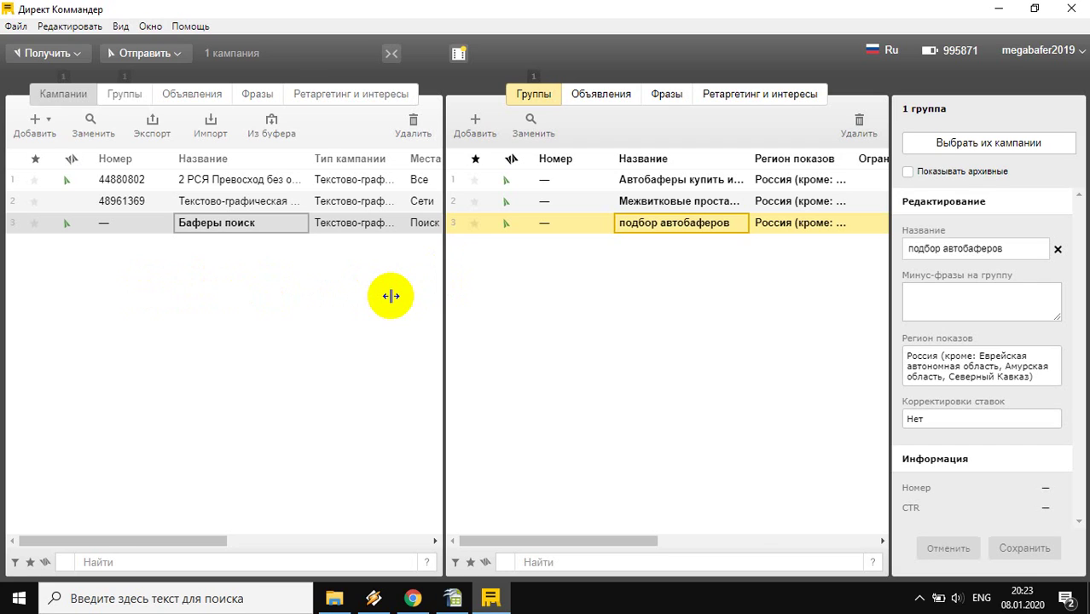
{"action": "left_click_drag", "start_coordinate": [391, 296], "coordinate": [161, 273]}
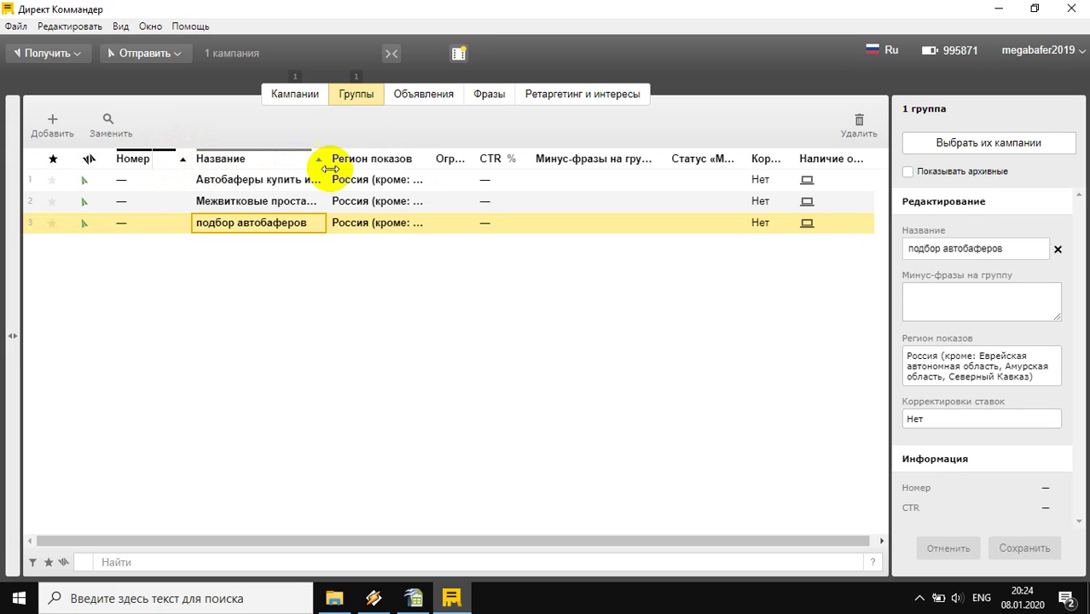
{"action": "double_click", "coordinate": [664, 164]}
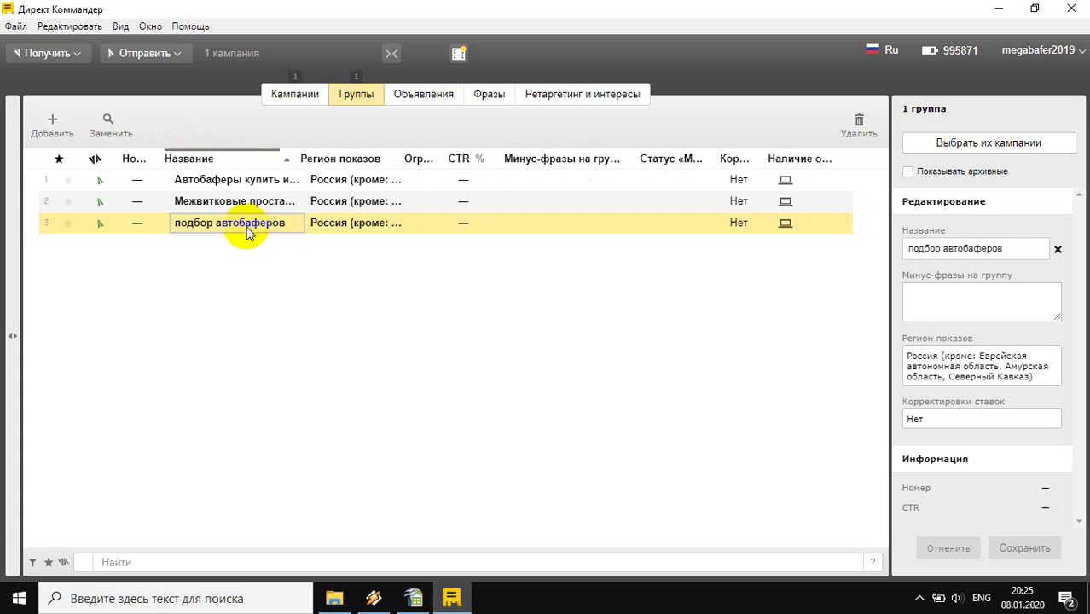
{"action": "left_click", "coordinate": [412, 100]}
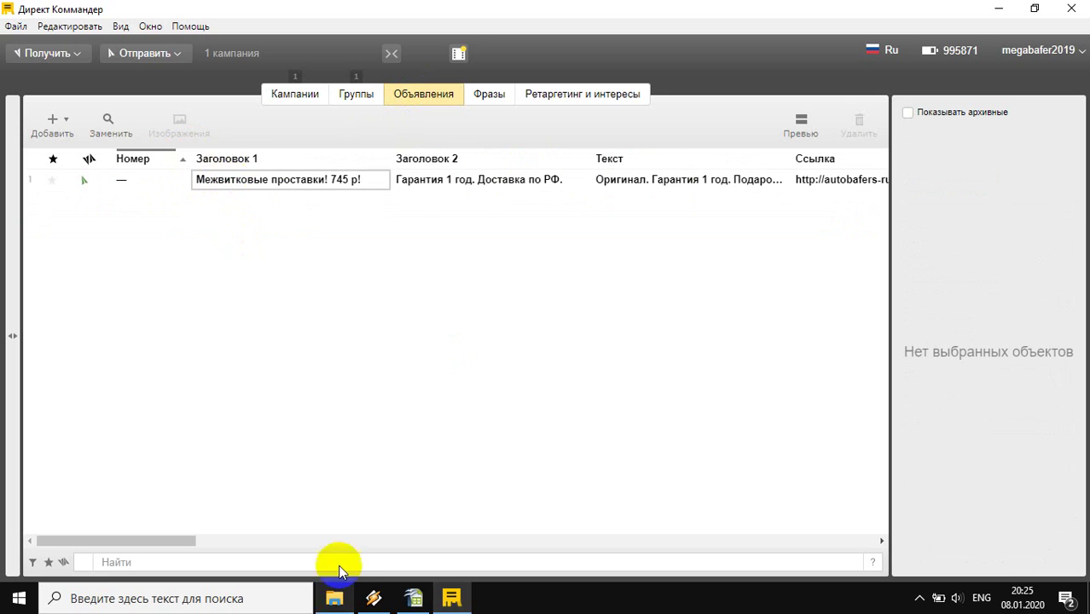
Step: Check the phrase list in OpenOffice Calc, return to Direct Commander and set the ad's Заголовок 1 to «Подбор автобаферов под автомобиль»
{"action": "left_click", "coordinate": [414, 598]}
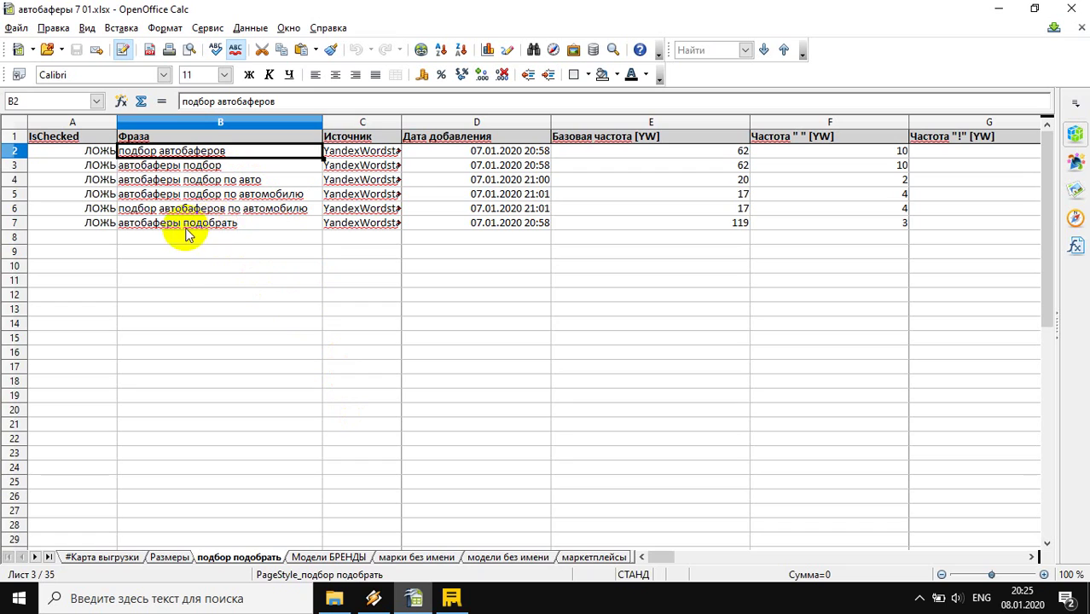
{"action": "left_click", "coordinate": [451, 598]}
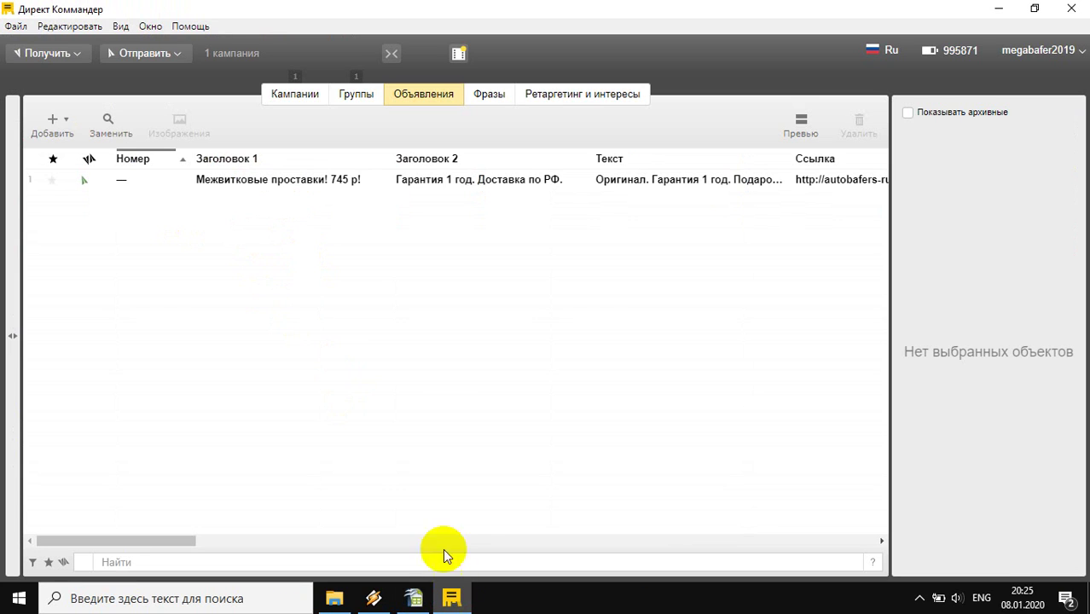
{"action": "left_click", "coordinate": [256, 185]}
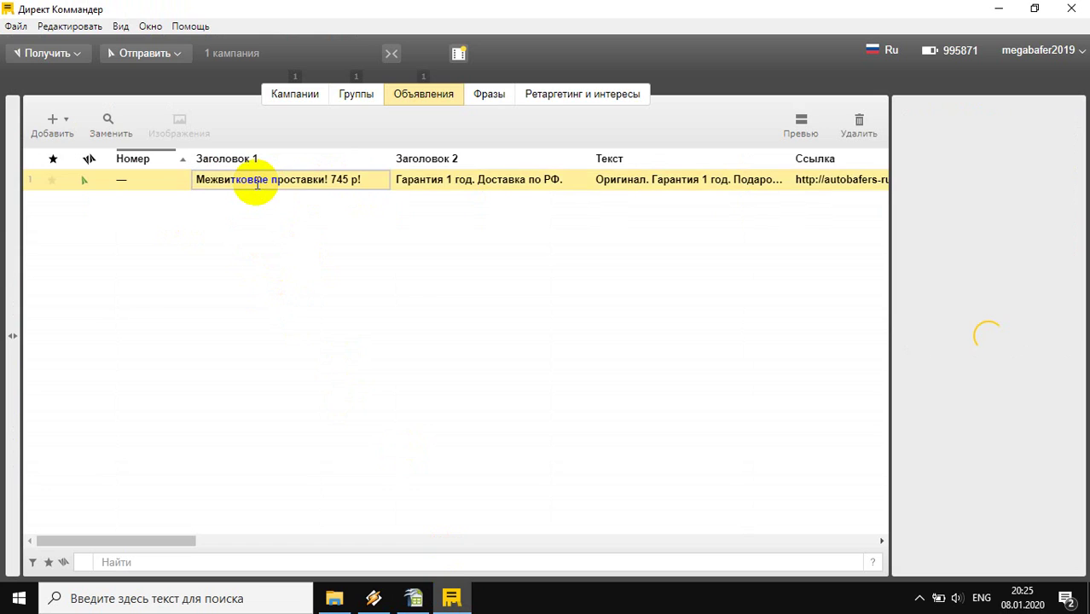
{"action": "left_click", "coordinate": [256, 186]}
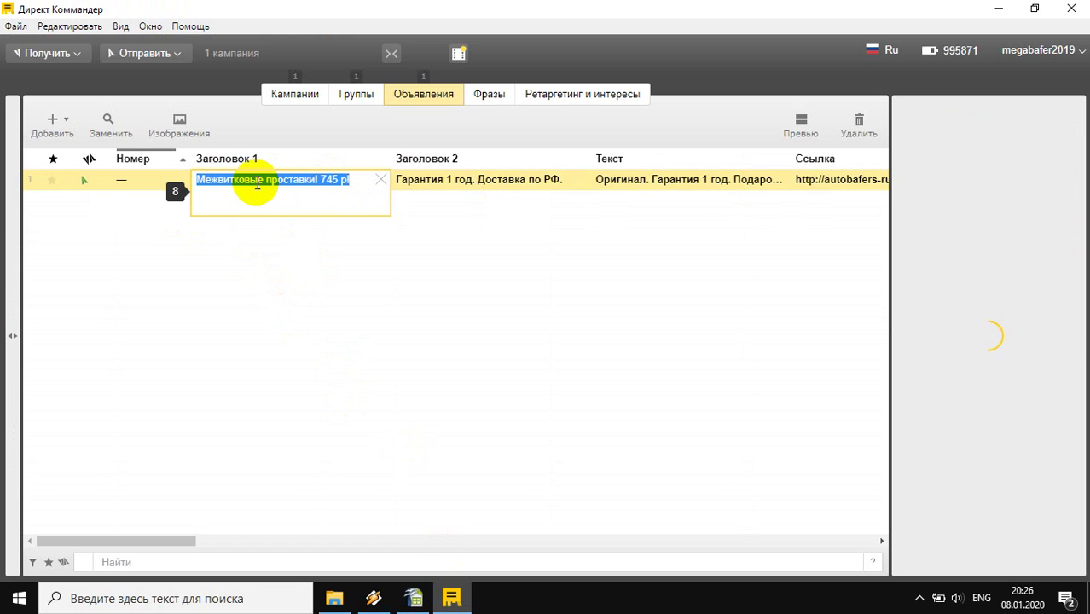
{"action": "type", "text": "Gjl,jh"}
{"action": "key", "text": "alt+shift"}
{"action": "key", "text": "ctrl+a"}
{"action": "type", "text": "Подбор автобаферов под авто"}
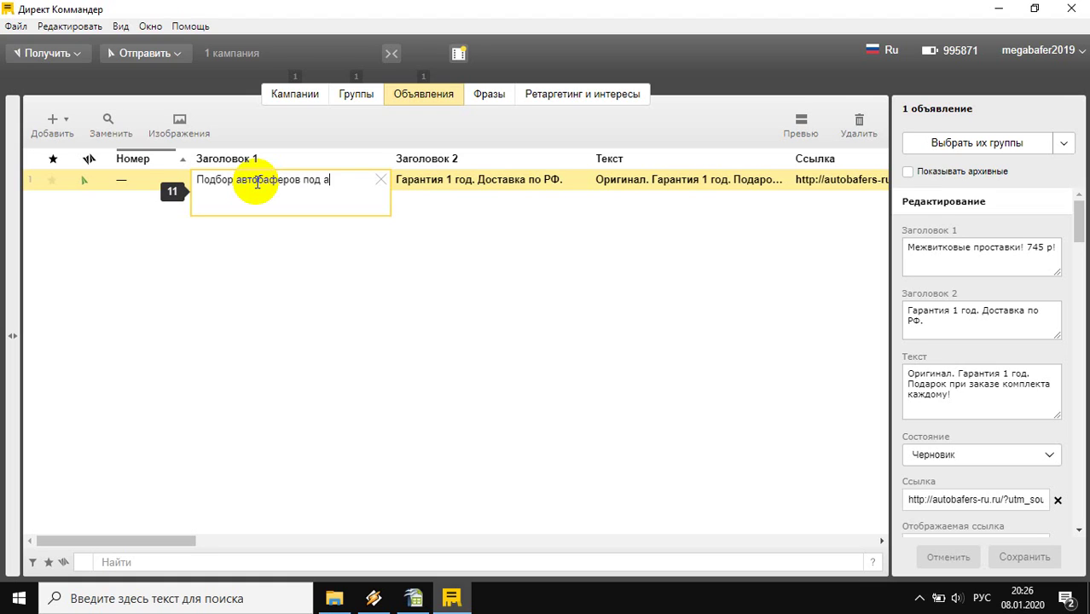
{"action": "type", "text": "мобиль"}
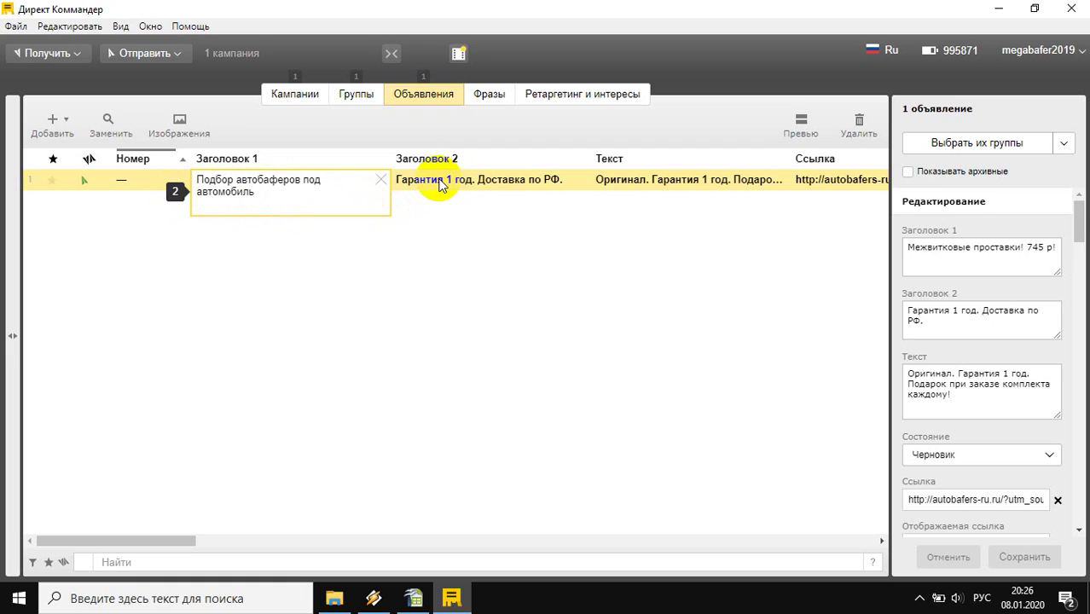
{"action": "key", "text": "Escape"}
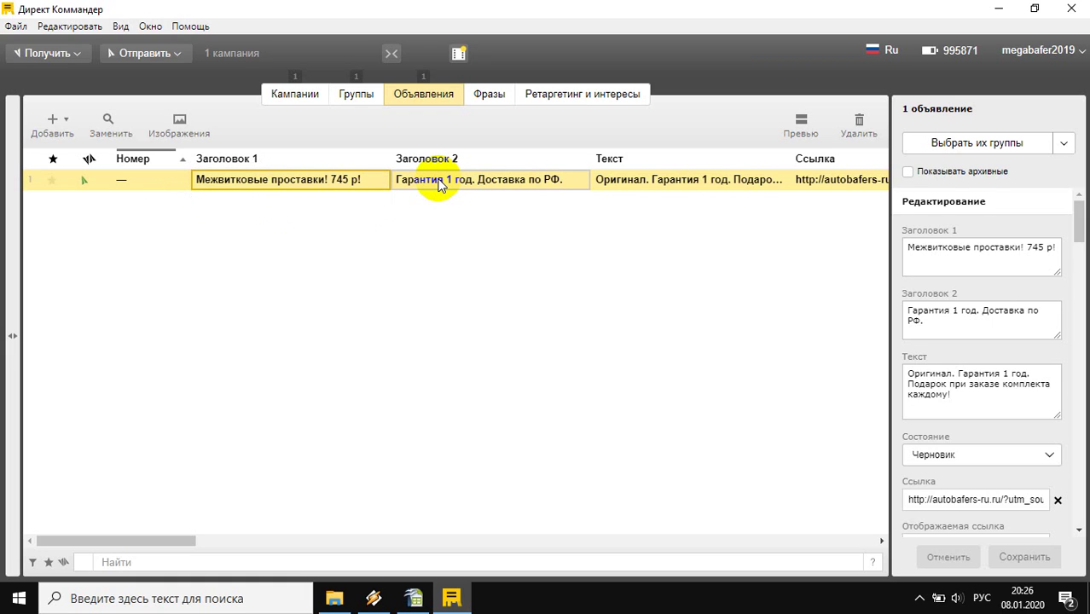
Step: Set the ad's Заголовок 2 to «любые модели»
{"action": "double_click", "coordinate": [439, 181]}
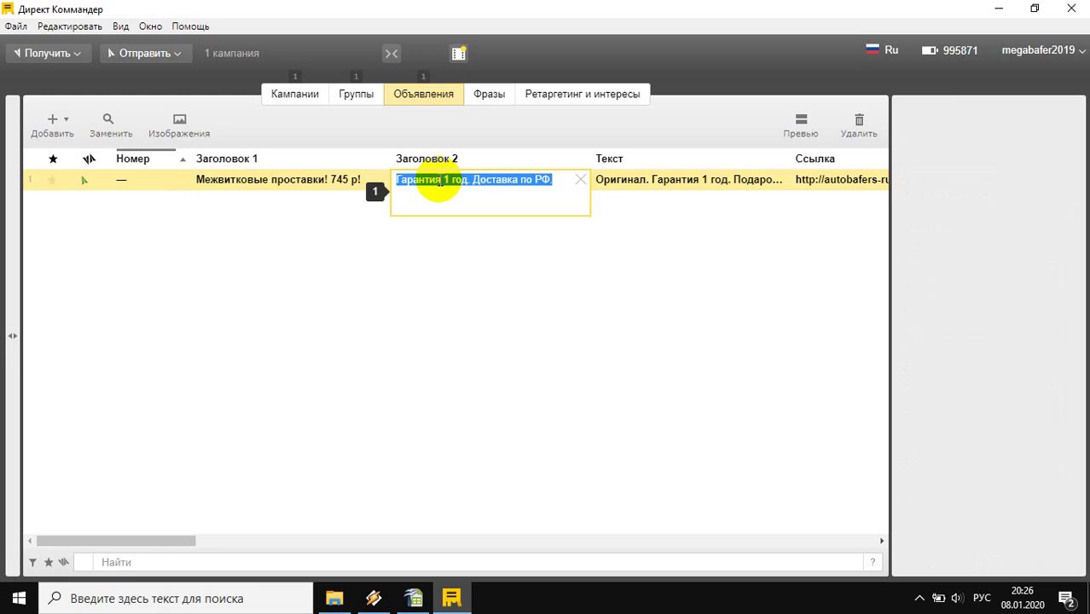
{"action": "double_click", "coordinate": [431, 180]}
{"action": "triple_click", "coordinate": [431, 181]}
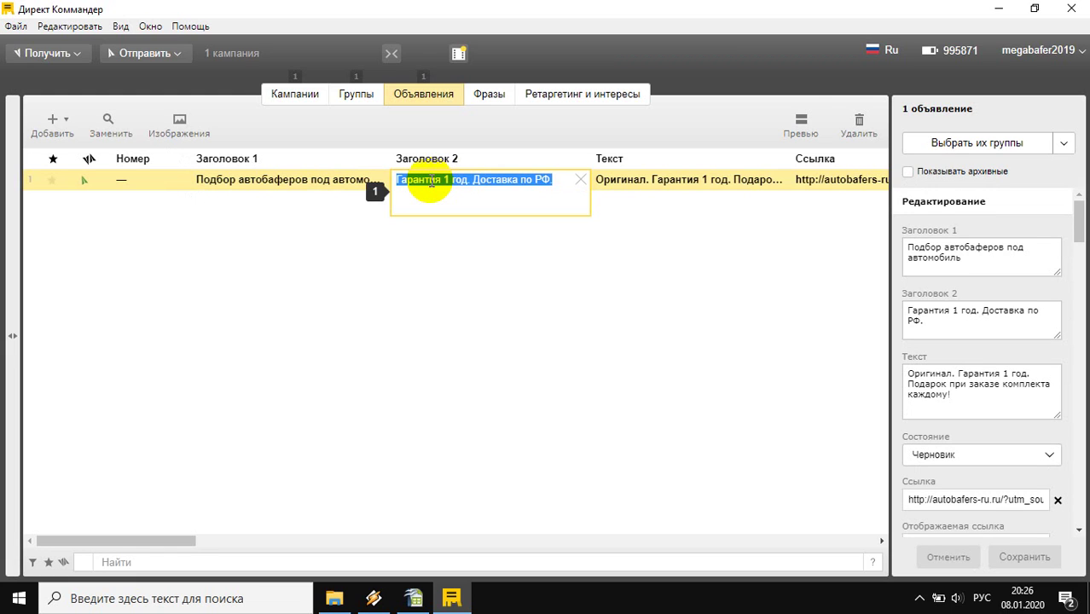
{"action": "type", "text": "любые мо"}
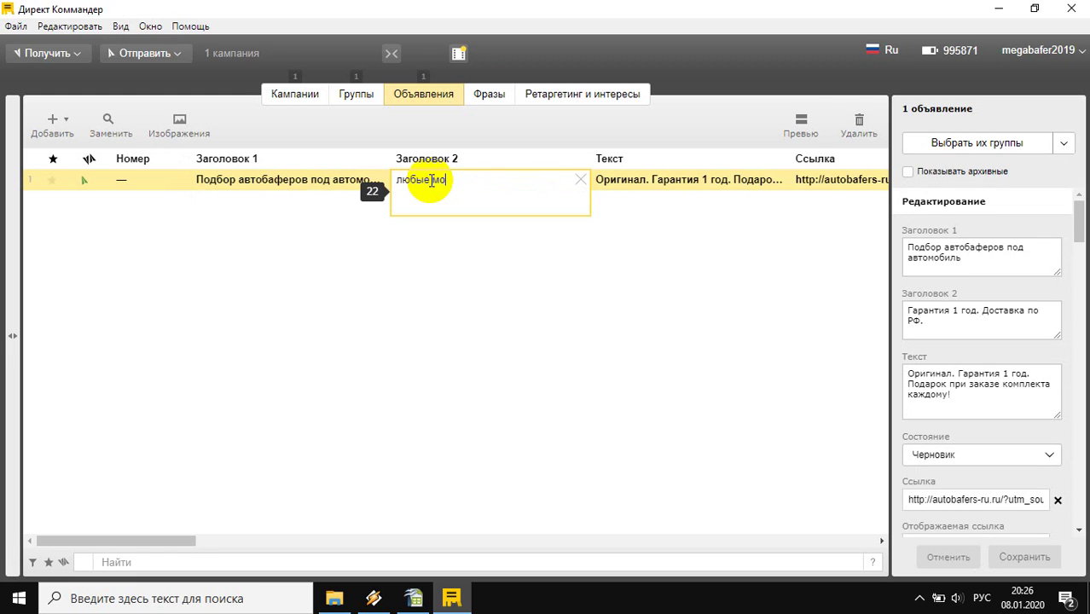
{"action": "type", "text": "дели"}
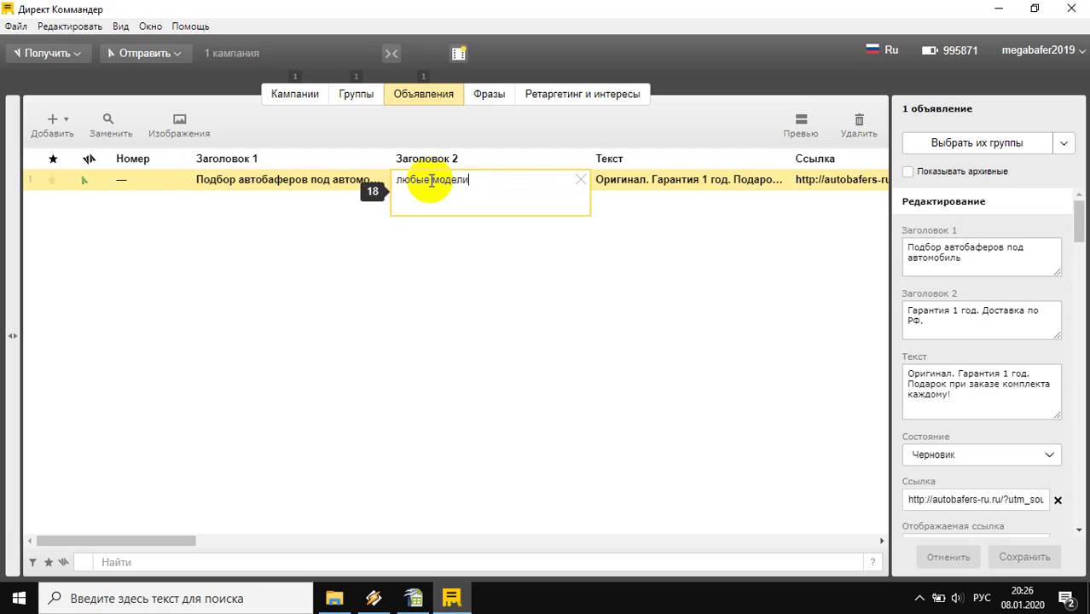
Step: Set the ad's Текст to «Любые размеры автобаферов под легковые авто. Доставка!»
{"action": "left_click", "coordinate": [624, 183]}
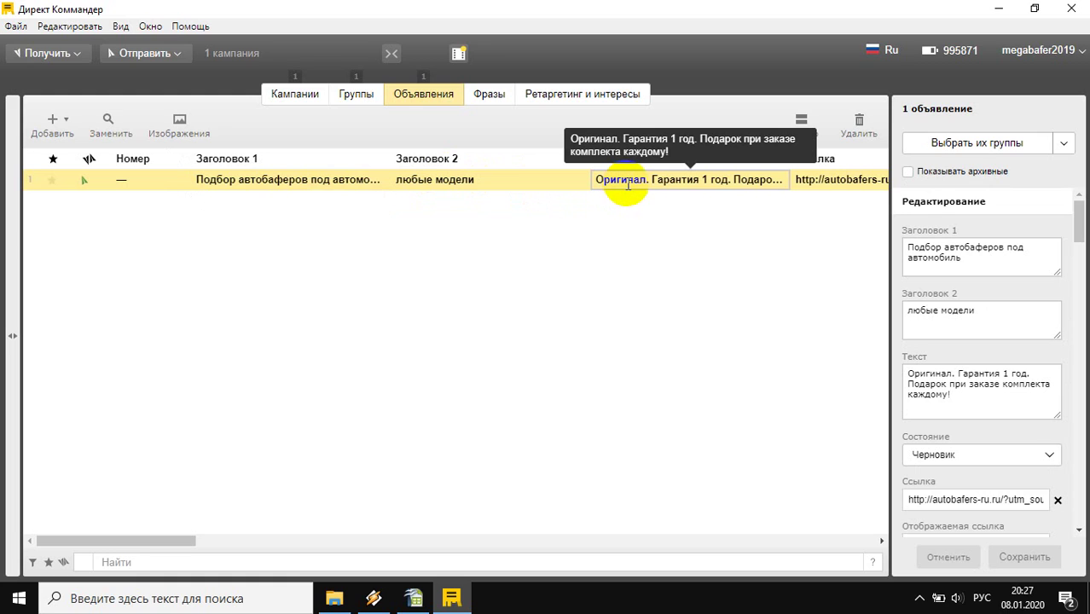
{"action": "left_click", "coordinate": [624, 183]}
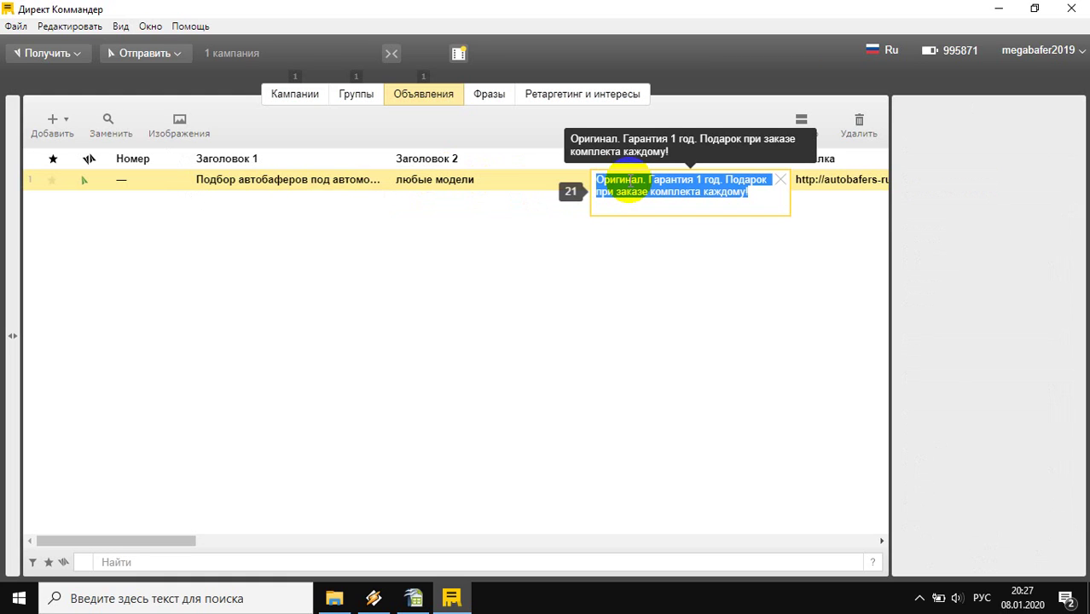
{"action": "type", "text": "Любые размеры автобаферов под легковые авто."}
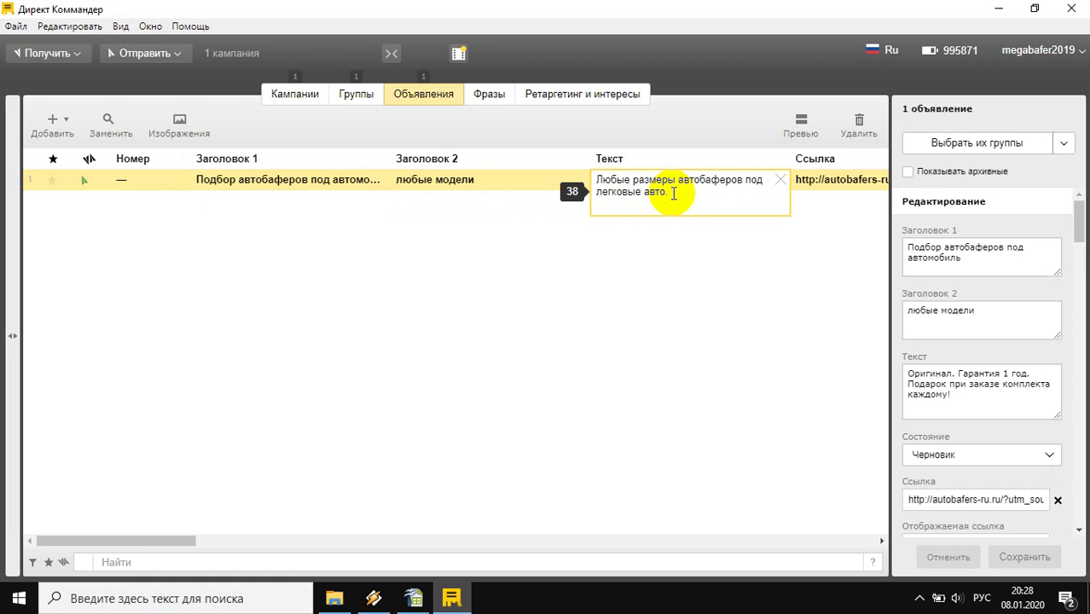
{"action": "type", "text": "Доставка!"}
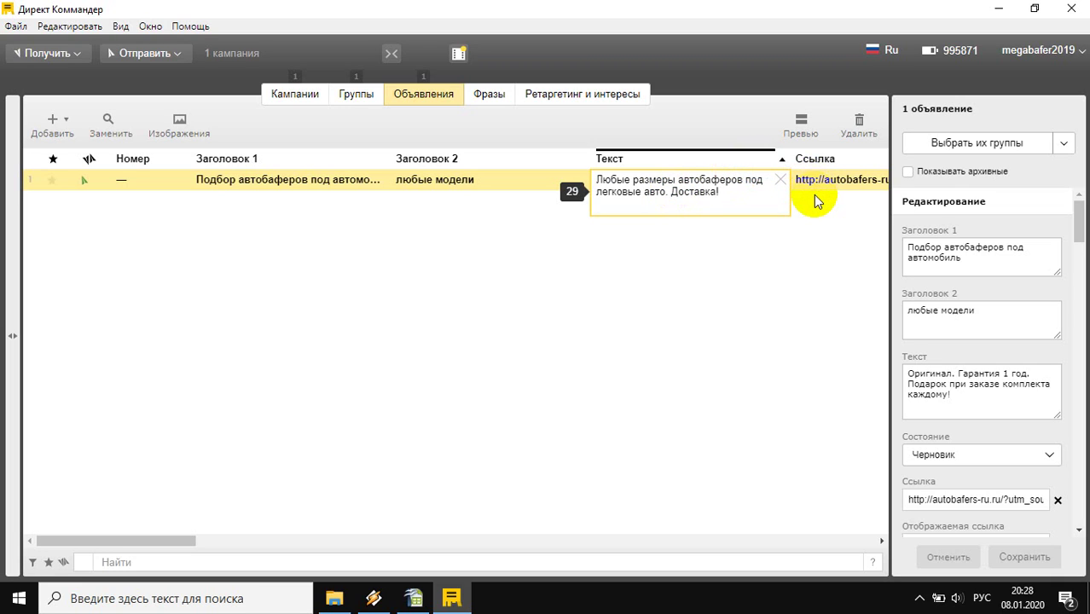
{"action": "left_click", "coordinate": [478, 191]}
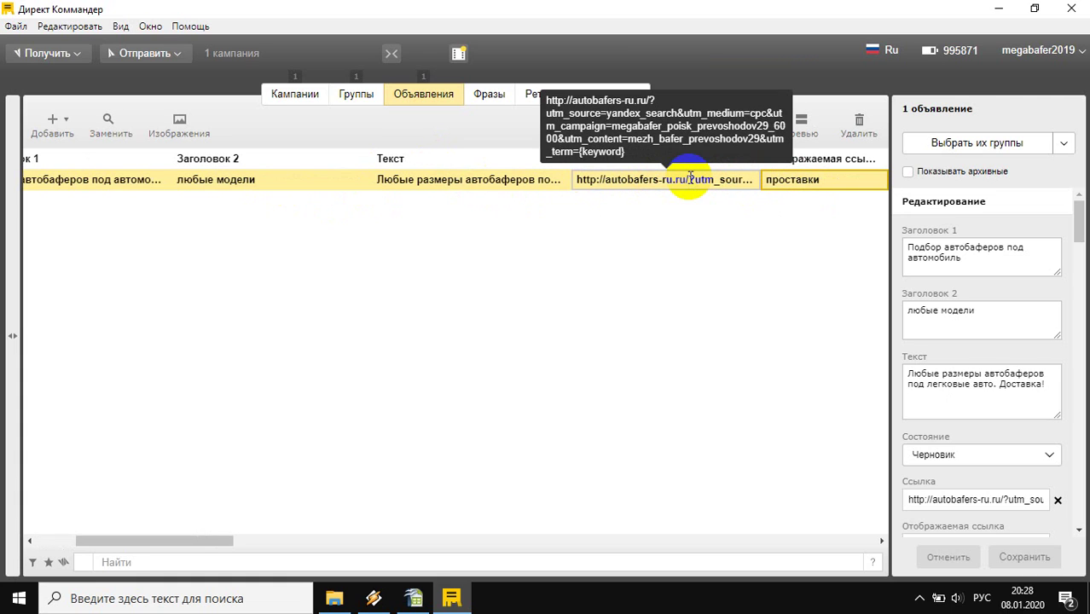
Step: Set the utm_content parameter in the ad's link to mezh_bafer_podbor
{"action": "double_click", "coordinate": [691, 177]}
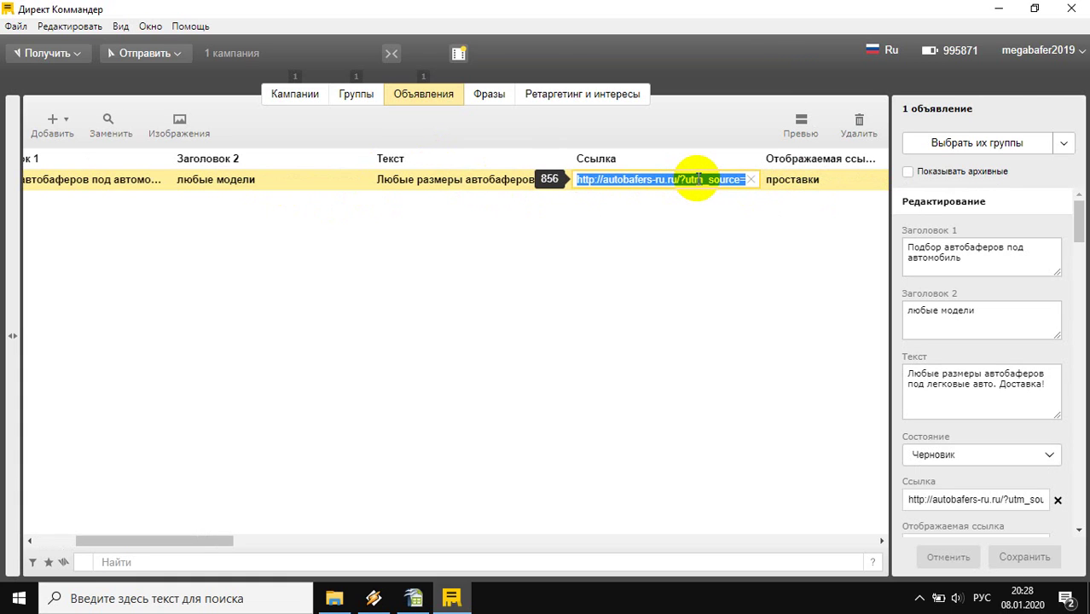
{"action": "key", "text": "End"}
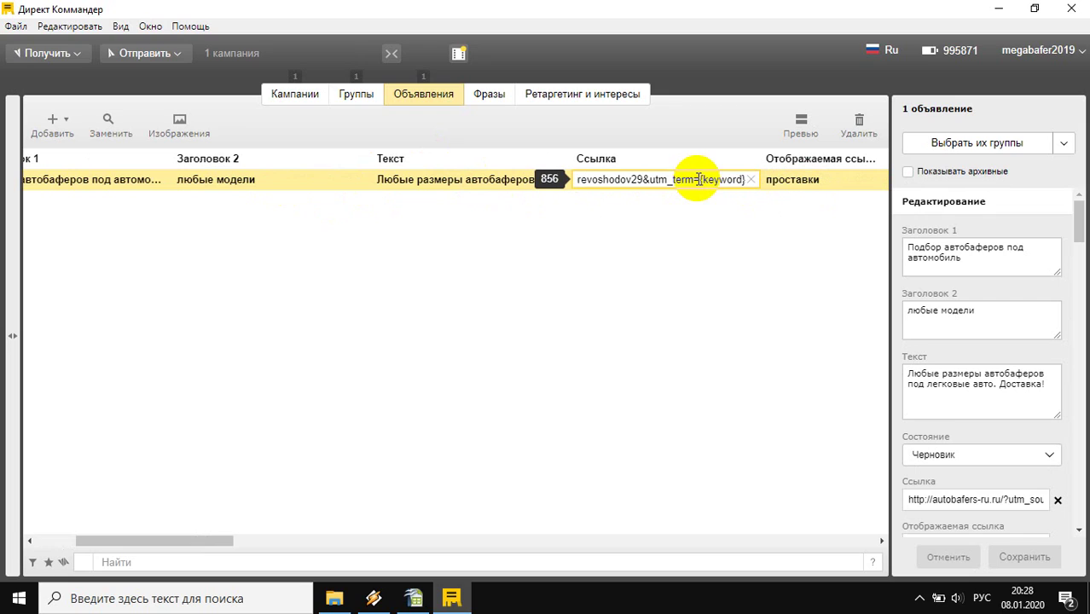
{"action": "key", "text": "Left"}
{"action": "key", "text": "Left"}
{"action": "key", "text": "Left"}
{"action": "key", "text": "Left"}
{"action": "key", "text": "Left"}
{"action": "key", "text": "Left"}
{"action": "key", "text": "Left"}
{"action": "key", "text": "Left"}
{"action": "key", "text": "Left"}
{"action": "key", "text": "Left"}
{"action": "key", "text": "Left"}
{"action": "key", "text": "Left"}
{"action": "key", "text": "Left"}
{"action": "key", "text": "Left"}
{"action": "key", "text": "Left"}
{"action": "key", "text": "Left"}
{"action": "key", "text": "Left"}
{"action": "key", "text": "Left"}
{"action": "key", "text": "Left"}
{"action": "key", "text": "Left"}
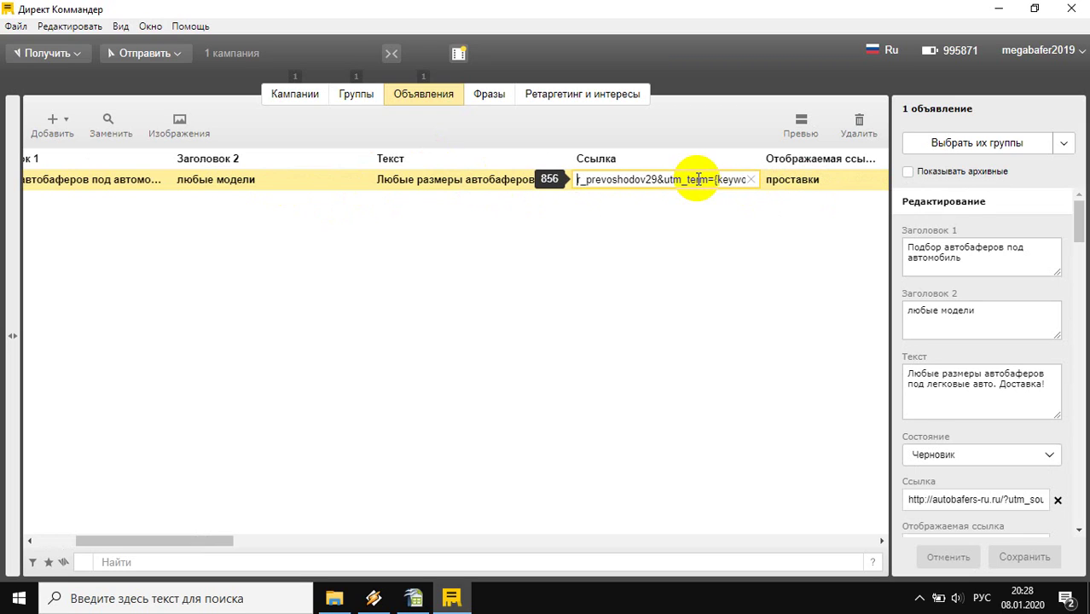
{"action": "key", "text": "Left"}
{"action": "key", "text": "Left"}
{"action": "key", "text": "Left"}
{"action": "key", "text": "Left"}
{"action": "key", "text": "Left"}
{"action": "key", "text": "Left"}
{"action": "key", "text": "Left"}
{"action": "key", "text": "Left"}
{"action": "key", "text": "Left"}
{"action": "key", "text": "Left"}
{"action": "key", "text": "Left"}
{"action": "key", "text": "Left"}
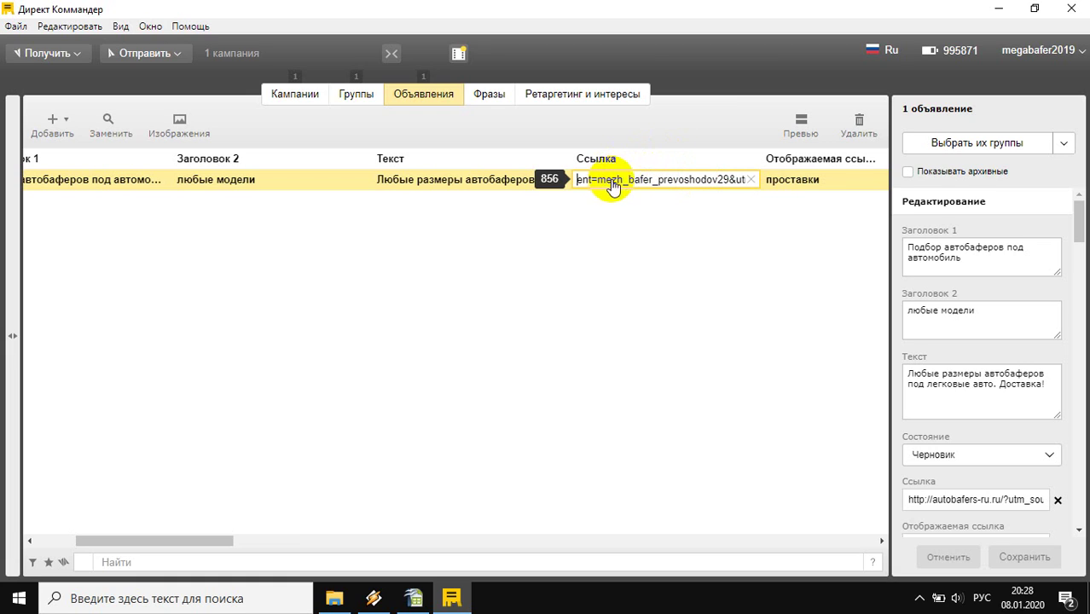
{"action": "left_click_drag", "start_coordinate": [597, 179], "coordinate": [657, 181]}
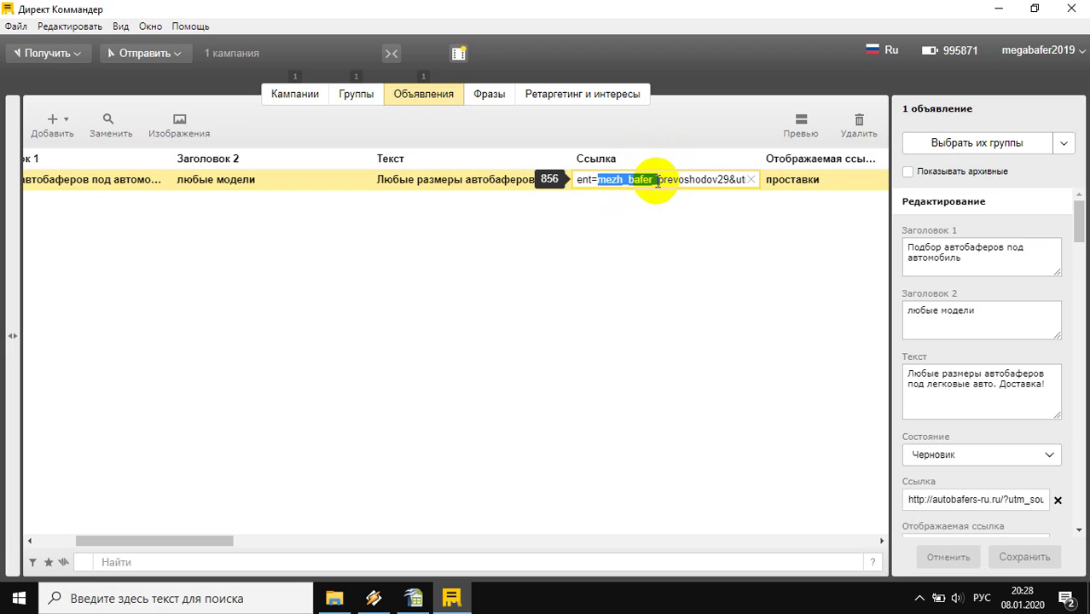
{"action": "left_click", "coordinate": [657, 181]}
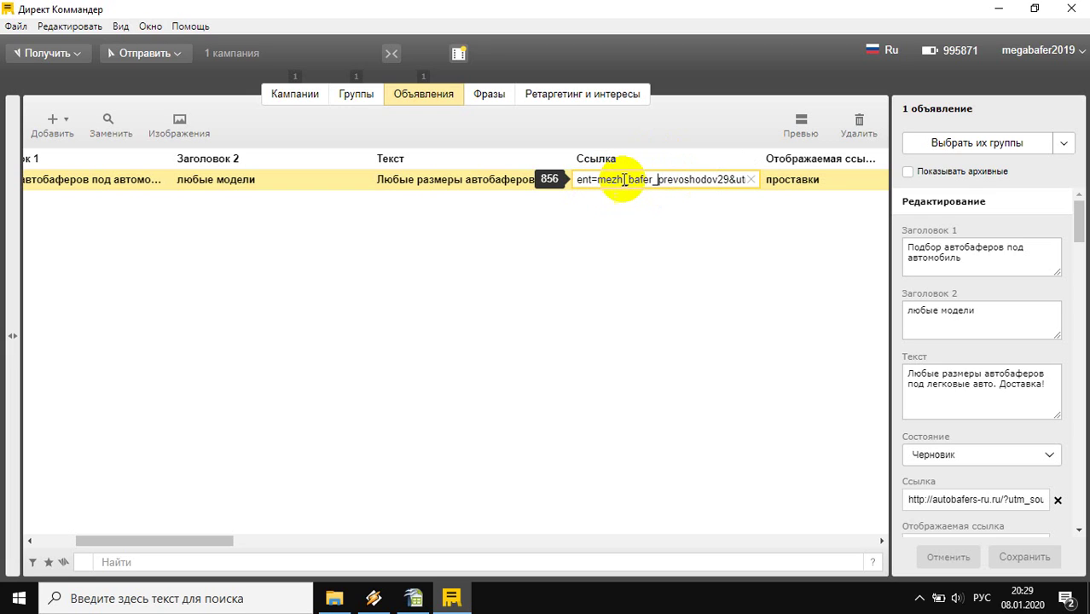
{"action": "left_click_drag", "start_coordinate": [657, 181], "coordinate": [730, 182]}
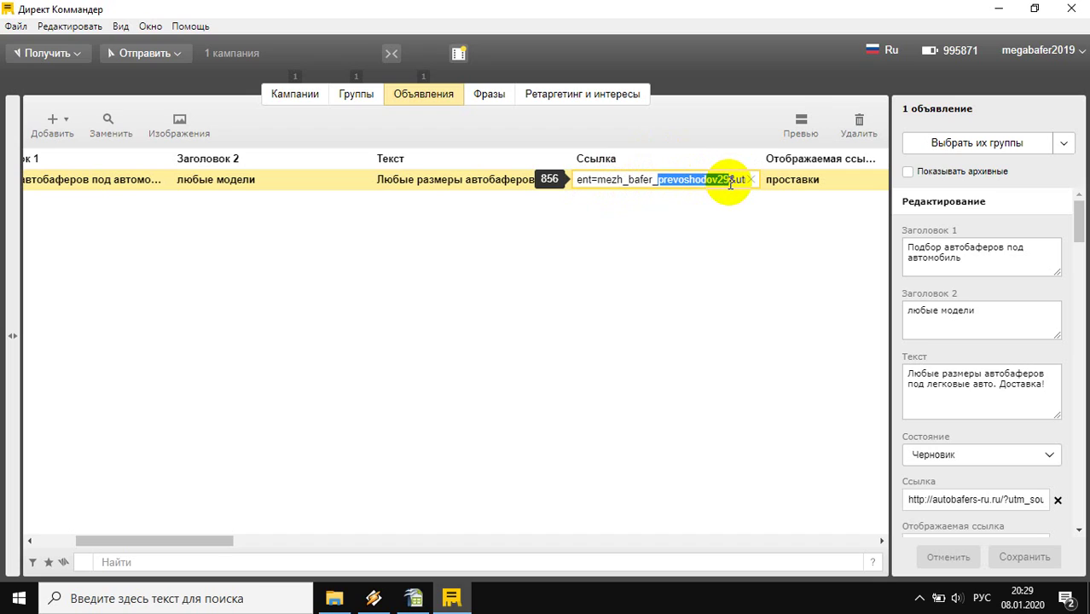
{"action": "key", "text": "BackSpace"}
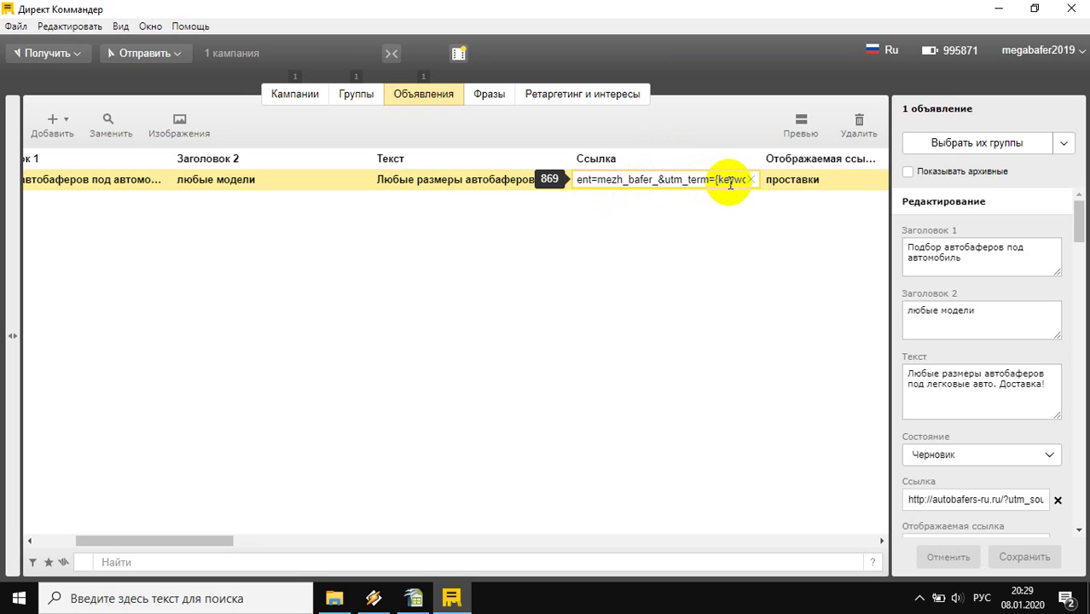
{"action": "key", "text": "alt+shift"}
{"action": "type", "text": "podbor"}
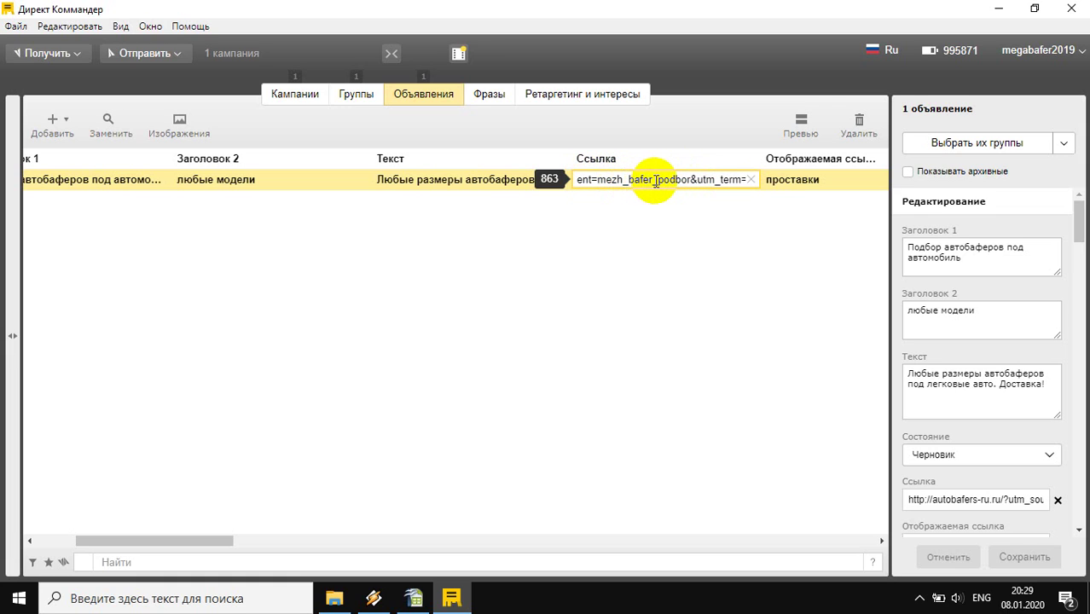
Step: Replace the «29_6000» ending of the utm_campaign parameter in the ad's link with «_2020_01» and save the link
{"action": "left_click", "coordinate": [587, 182]}
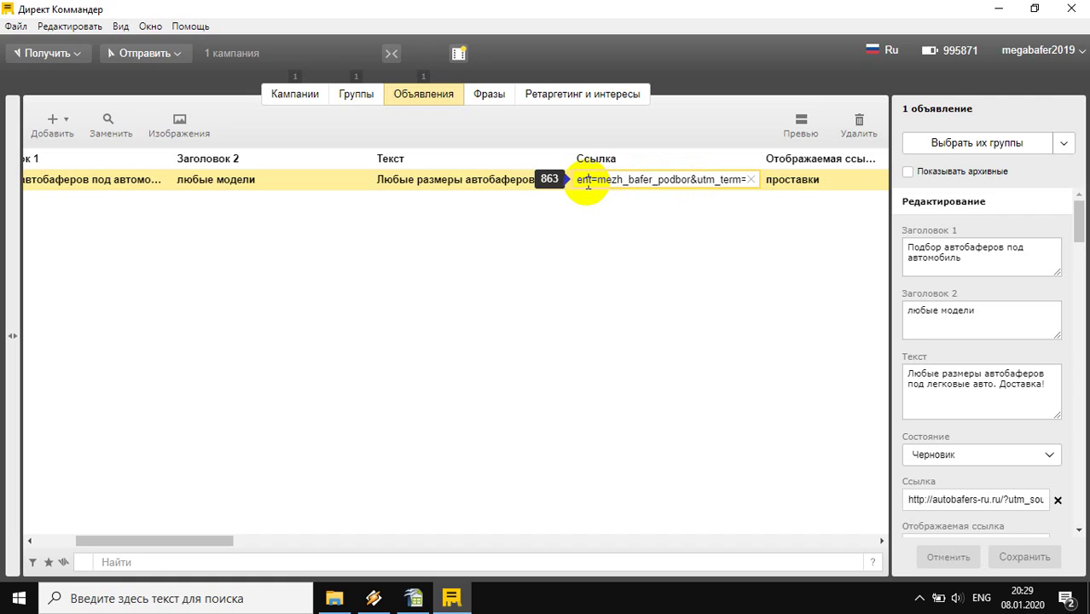
{"action": "key", "text": "Left"}
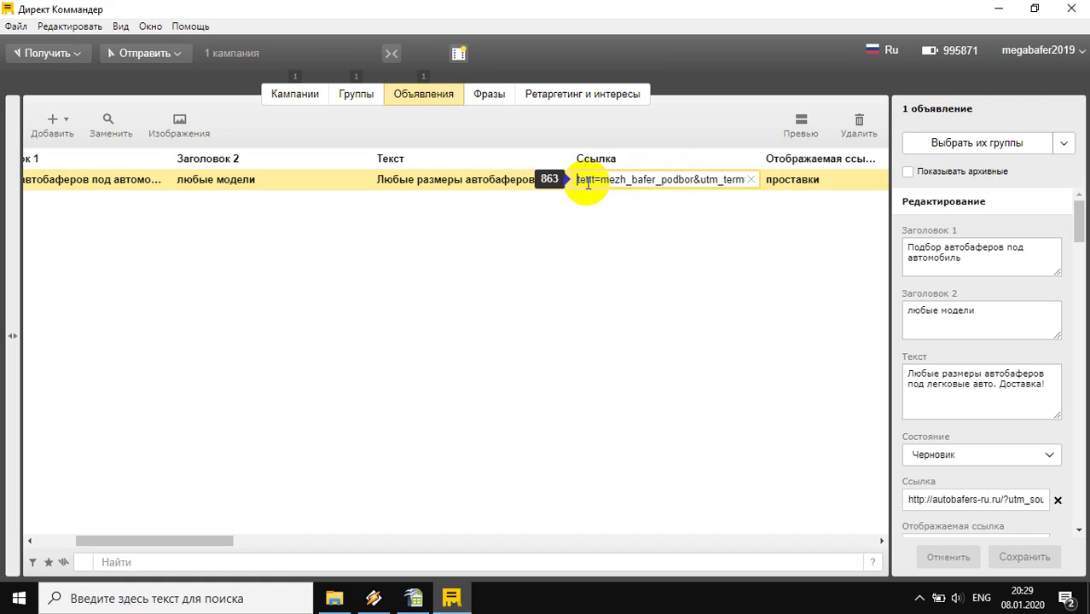
{"action": "key", "text": "Left"}
{"action": "key", "text": "Left"}
{"action": "key", "text": "Left"}
{"action": "key", "text": "Left"}
{"action": "key", "text": "Left"}
{"action": "key", "text": "Left"}
{"action": "key", "text": "Left"}
{"action": "key", "text": "Left"}
{"action": "key", "text": "Left"}
{"action": "key", "text": "Left"}
{"action": "key", "text": "Left"}
{"action": "key", "text": "Left"}
{"action": "key", "text": "Left"}
{"action": "key", "text": "Left"}
{"action": "key", "text": "Left"}
{"action": "key", "text": "Left"}
{"action": "key", "text": "Left"}
{"action": "key", "text": "Left"}
{"action": "key", "text": "Left"}
{"action": "key", "text": "Left"}
{"action": "key", "text": "Left"}
{"action": "key", "text": "Left"}
{"action": "key", "text": "Left"}
{"action": "key", "text": "Left"}
{"action": "key", "text": "Left"}
{"action": "key", "text": "Left"}
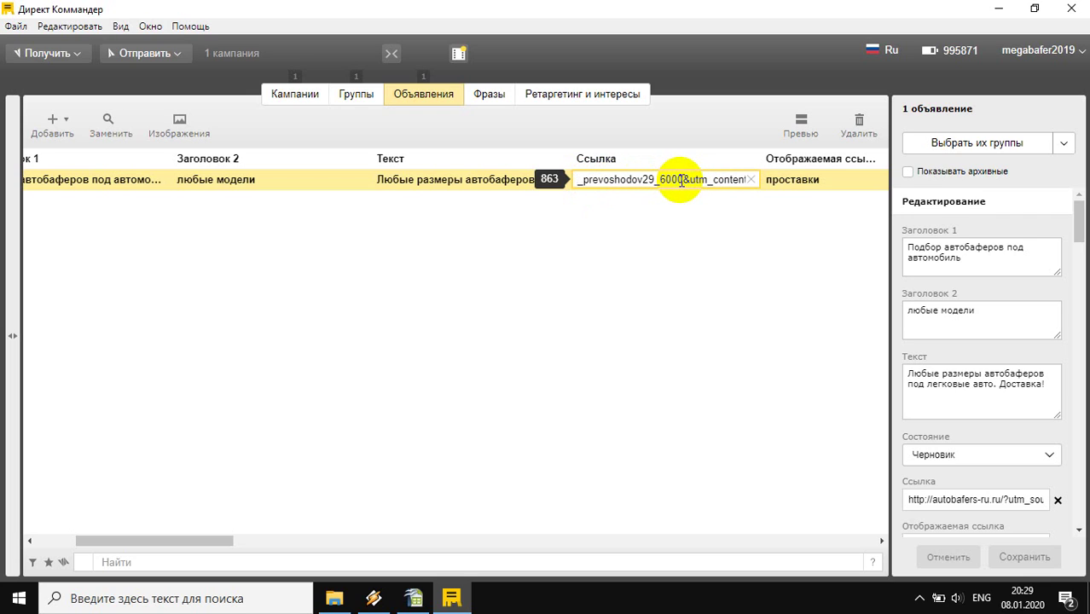
{"action": "left_click_drag", "start_coordinate": [684, 179], "coordinate": [640, 179]}
{"action": "key", "text": "BackSpace"}
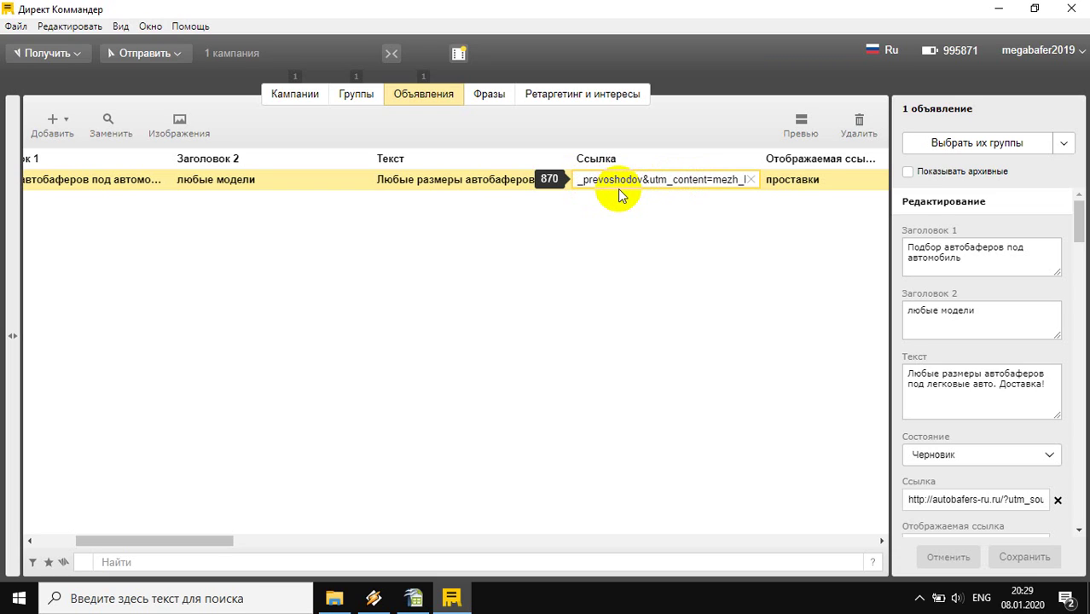
{"action": "key", "text": "Left"}
{"action": "key", "text": "Left"}
{"action": "key", "text": "Left"}
{"action": "key", "text": "Left"}
{"action": "key", "text": "Left"}
{"action": "key", "text": "Left"}
{"action": "key", "text": "Left"}
{"action": "key", "text": "Left"}
{"action": "key", "text": "Left"}
{"action": "key", "text": "Left"}
{"action": "key", "text": "Left"}
{"action": "key", "text": "Left"}
{"action": "key", "text": "Left"}
{"action": "key", "text": "Left"}
{"action": "key", "text": "Left"}
{"action": "key", "text": "Left"}
{"action": "key", "text": "Left"}
{"action": "key", "text": "Left"}
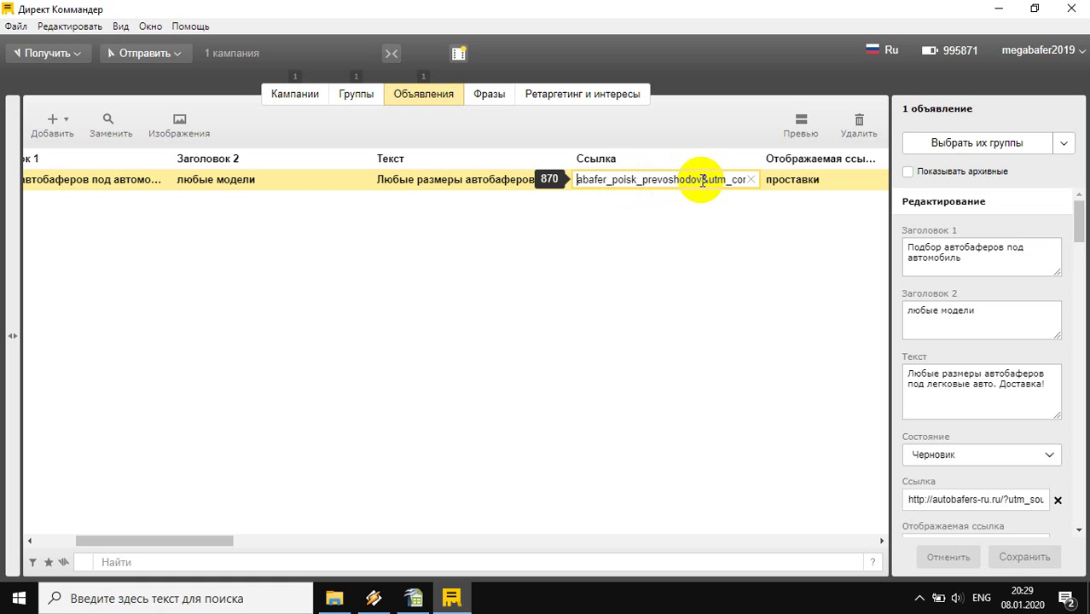
{"action": "type", "text": "_"}
{"action": "type", "text": "2020"}
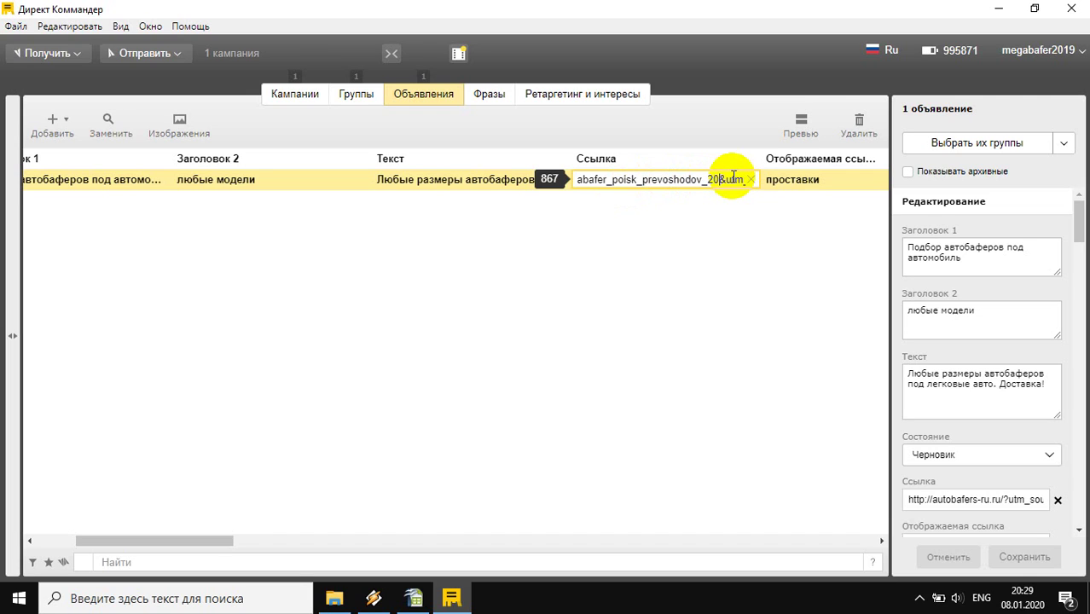
{"action": "type", "text": "_01&utm_content=ne"}
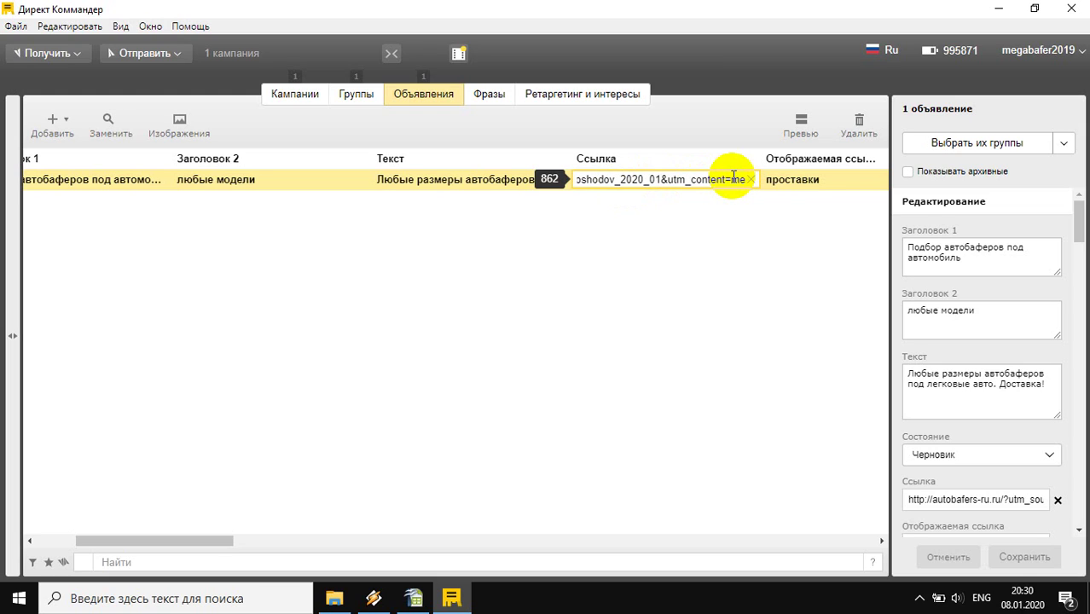
{"action": "key", "text": "Return"}
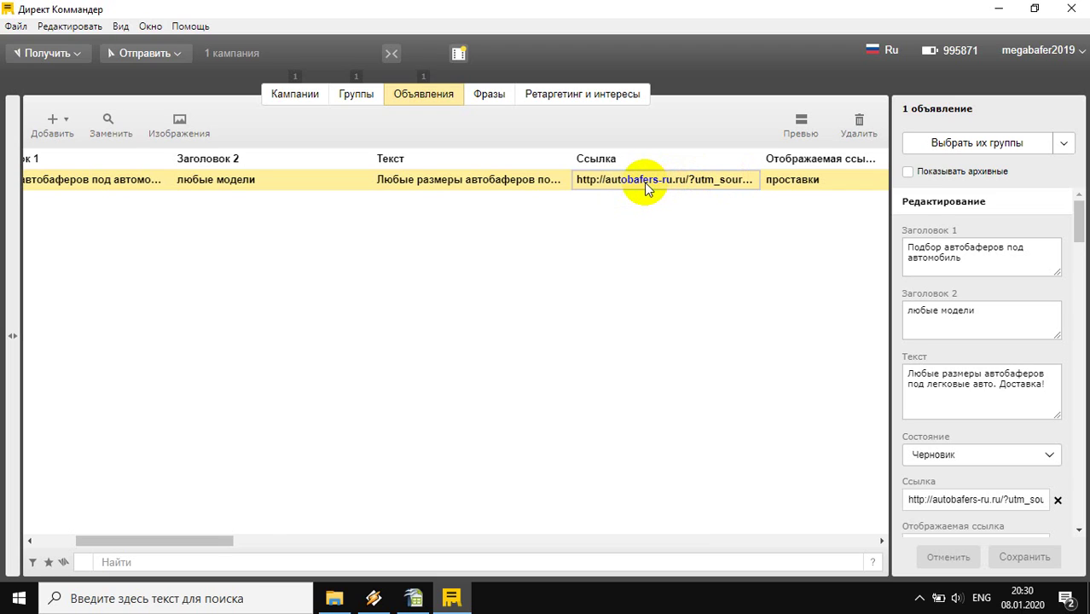
Step: Replace the text of the ad's Отображаемая ссылка field with new wording
{"action": "key", "text": "Tab"}
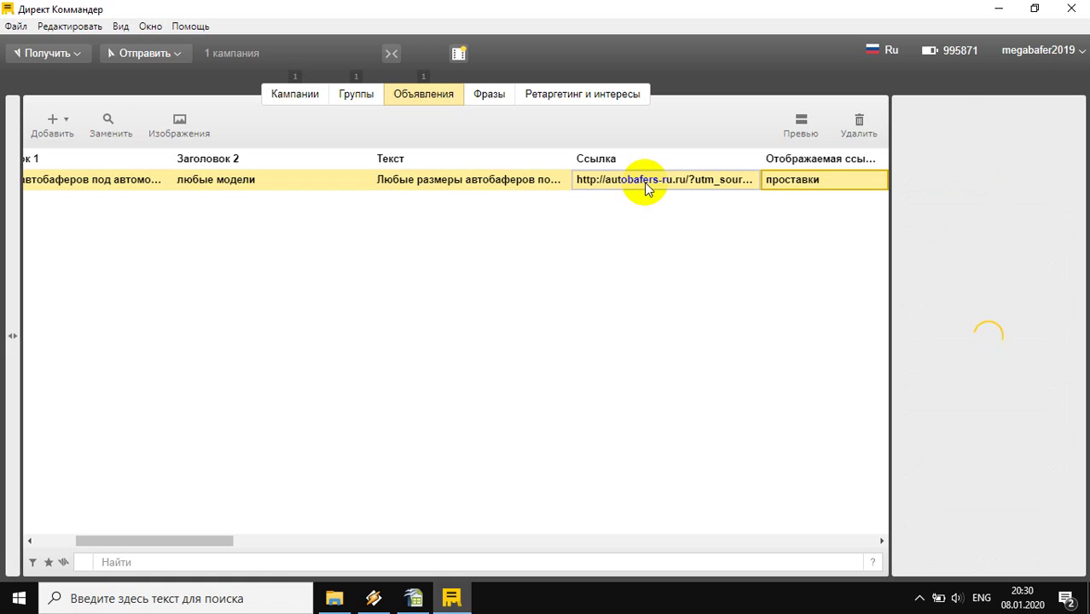
{"action": "key", "text": "Tab"}
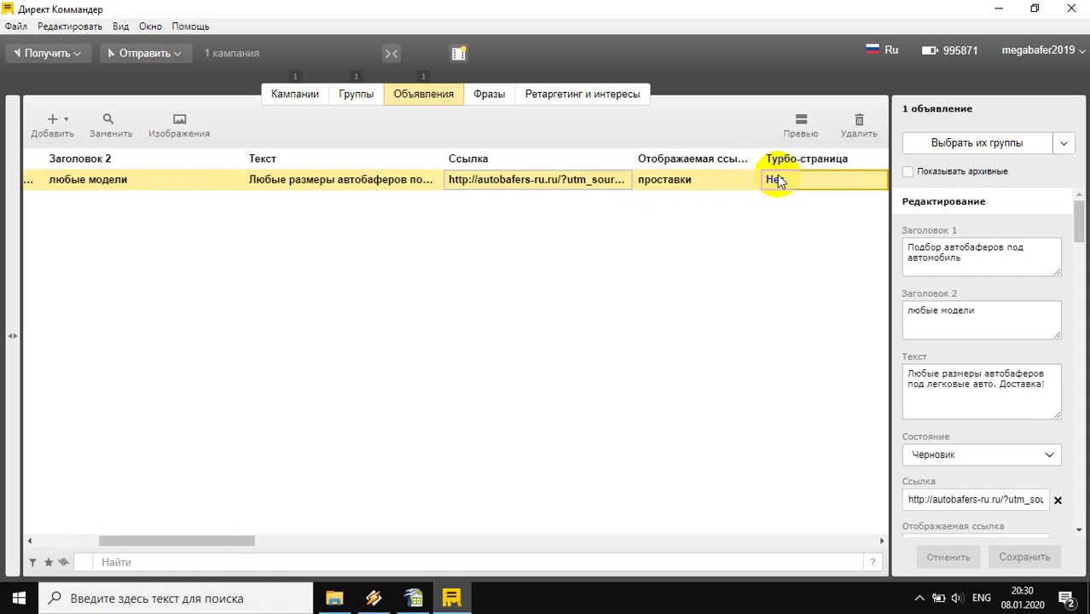
{"action": "double_click", "coordinate": [672, 184]}
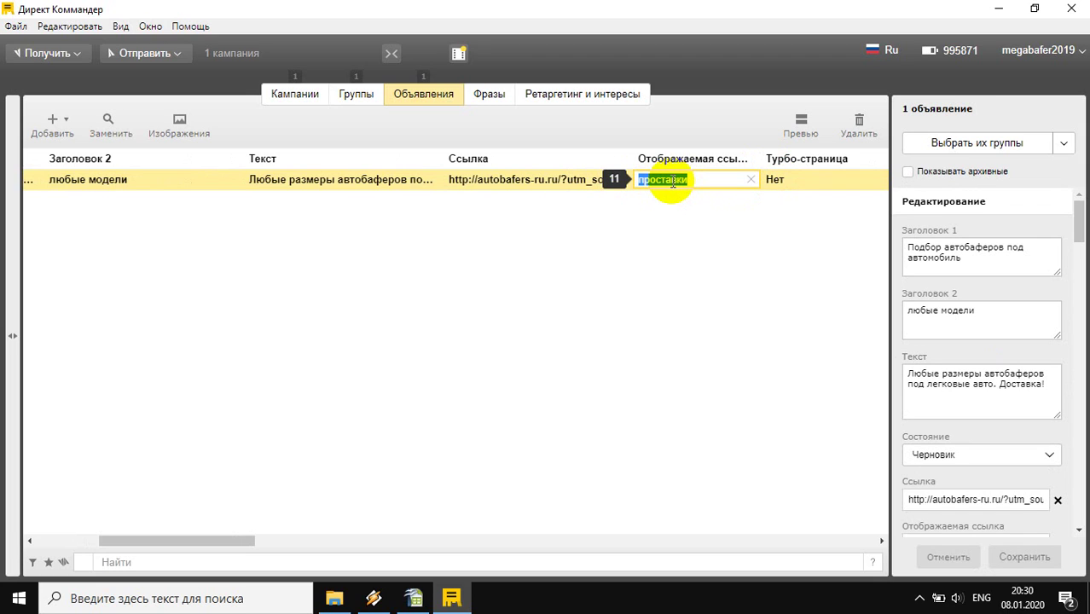
{"action": "type", "text": "gjl,jh"}
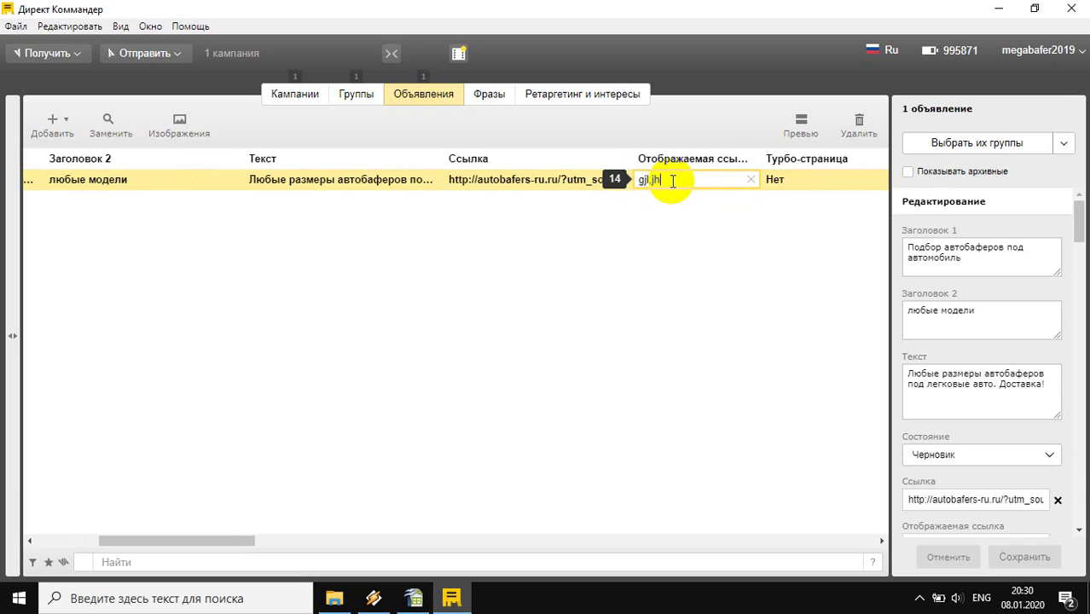
Step: Set the ad's display link to "подбор-баферов"
{"action": "key", "text": "alt+shift"}
{"action": "key", "text": "ctrl+a"}
{"action": "type", "text": "подбор-ба"}
{"action": "type", "text": "ров"}
{"action": "key", "text": "Escape"}
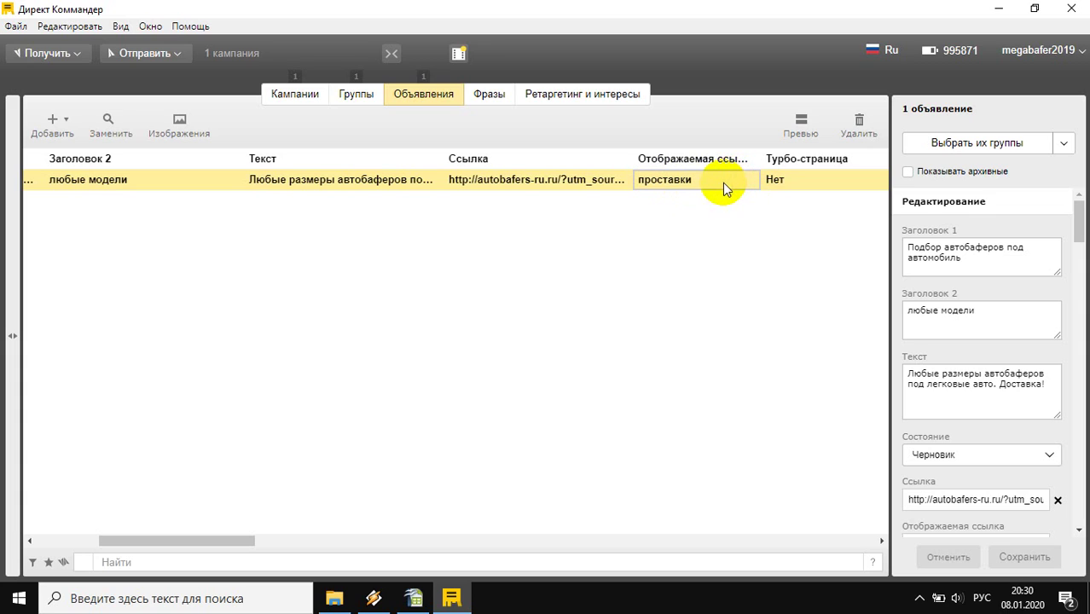
Step: Review the ad's remaining columns, from turbo page, status and moderation through callouts to the sitelink fields
{"action": "left_click", "coordinate": [777, 185]}
{"action": "key", "text": "Tab"}
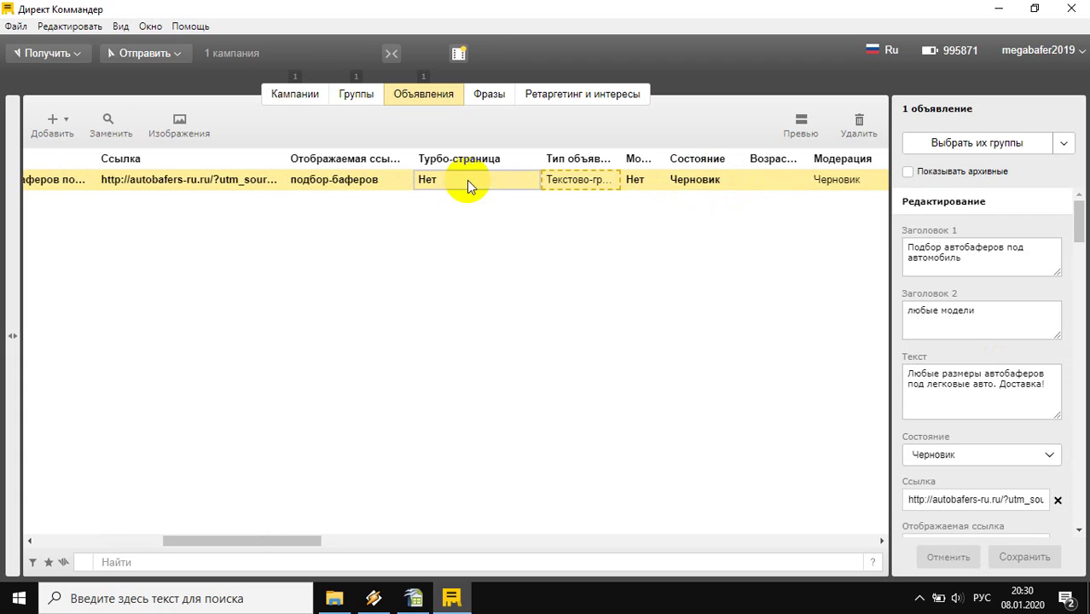
{"action": "key", "text": "Tab"}
{"action": "key", "text": "Tab"}
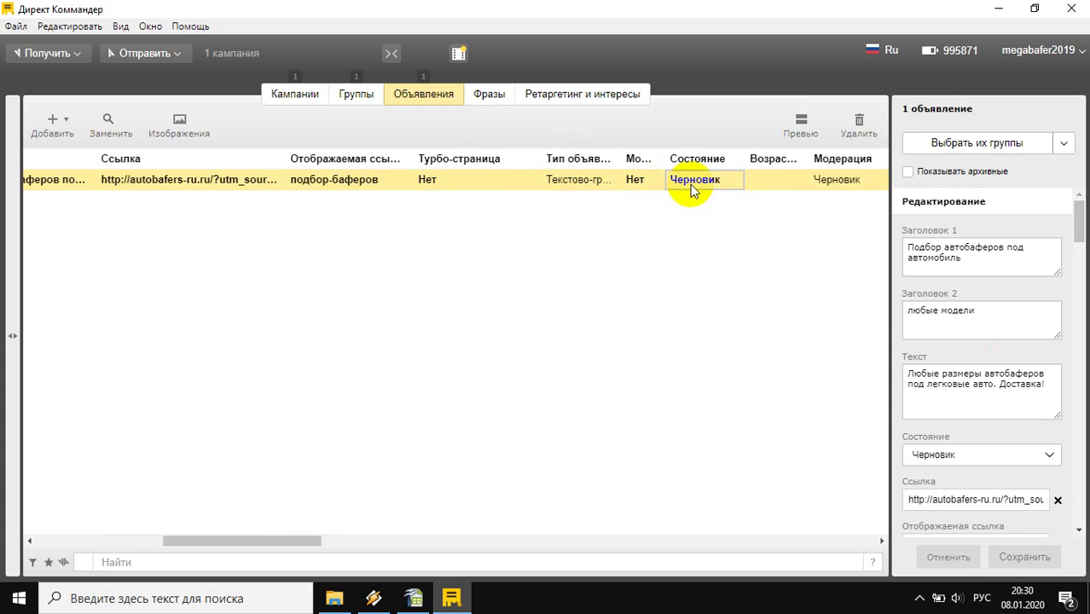
{"action": "left_click", "coordinate": [824, 186]}
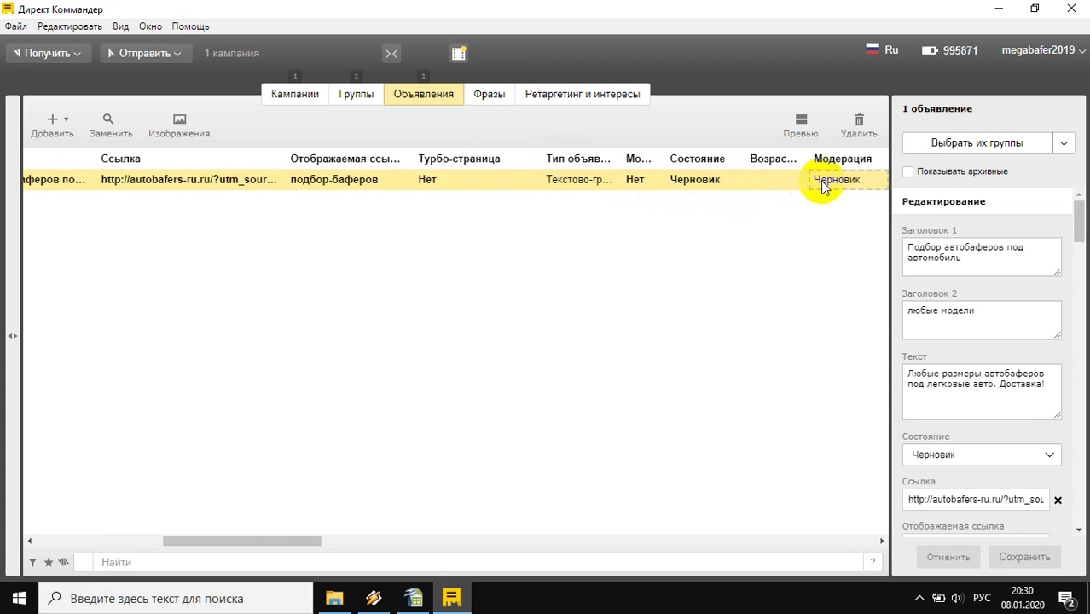
{"action": "key", "text": "Tab"}
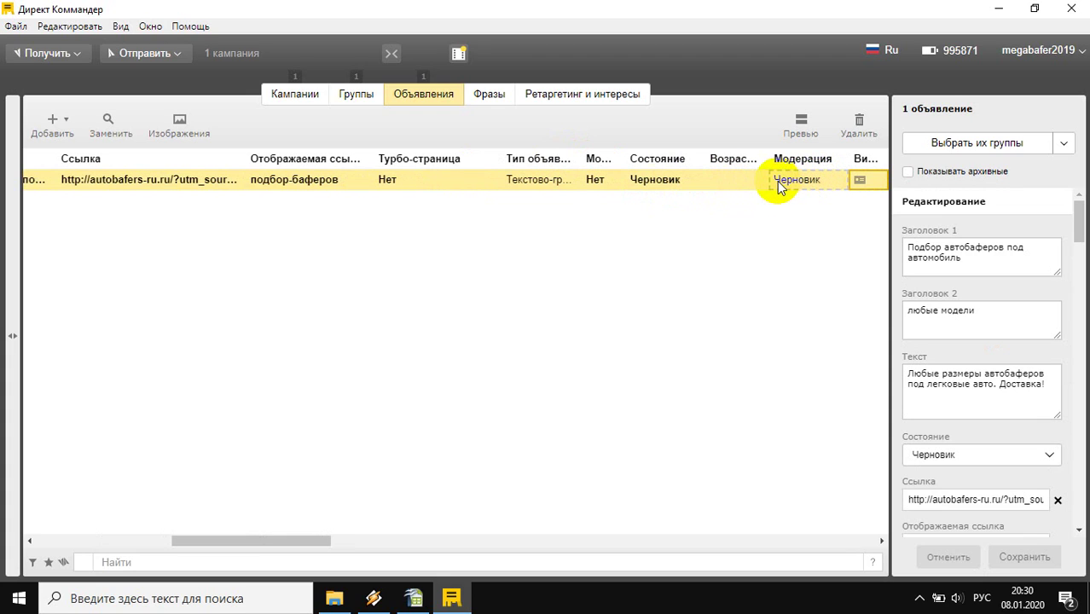
{"action": "key", "text": "Tab"}
{"action": "key", "text": "Tab"}
{"action": "key", "text": "Tab"}
{"action": "key", "text": "Tab"}
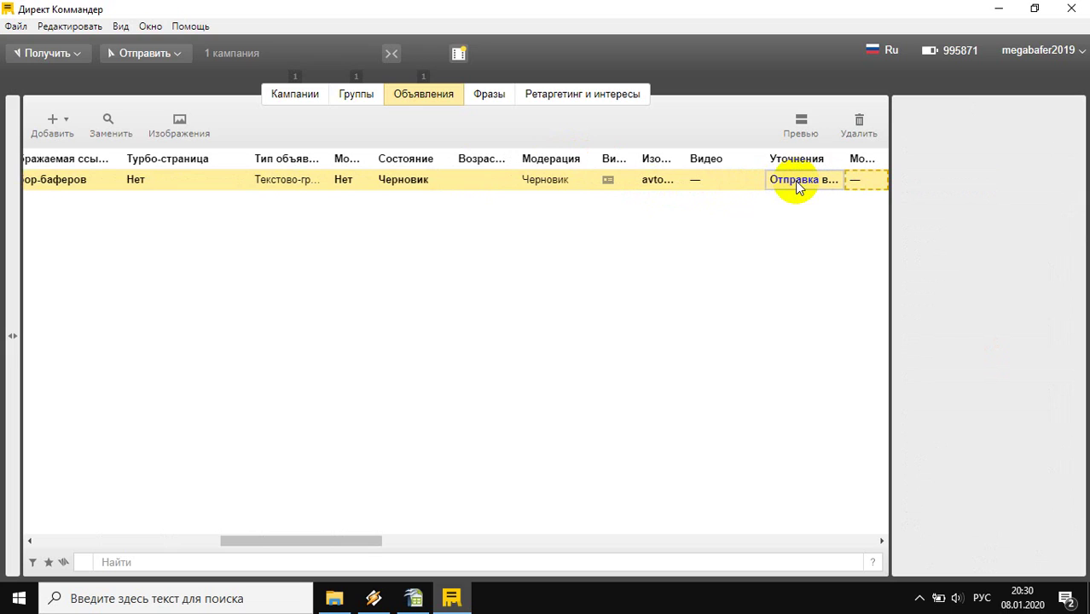
{"action": "scroll", "coordinate": [716, 292], "scroll_direction": "right", "scroll_amount": 5}
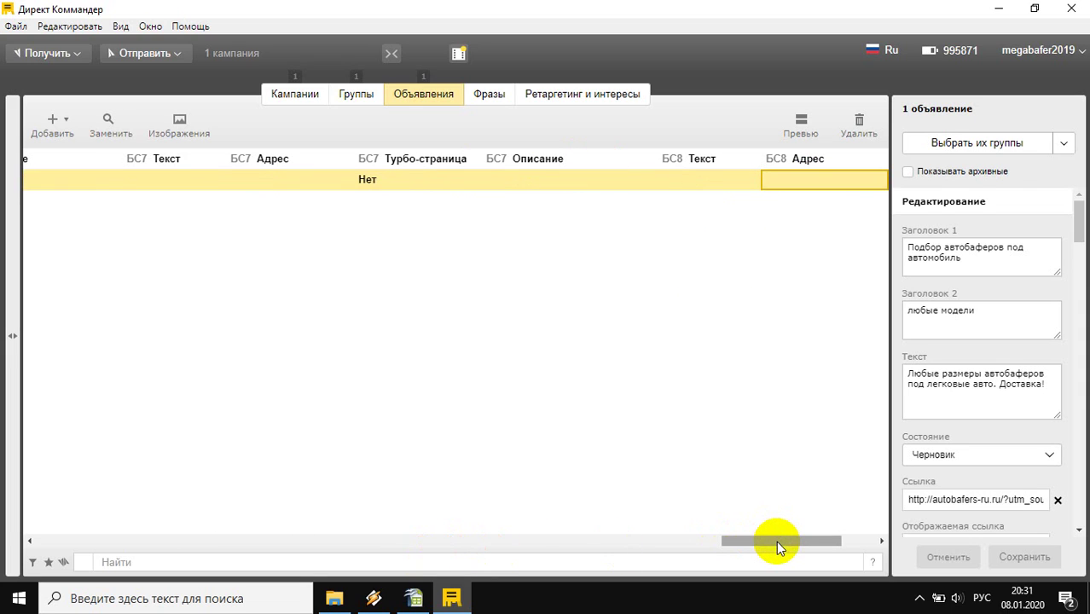
{"action": "left_click_drag", "start_coordinate": [776, 541], "coordinate": [42, 541]}
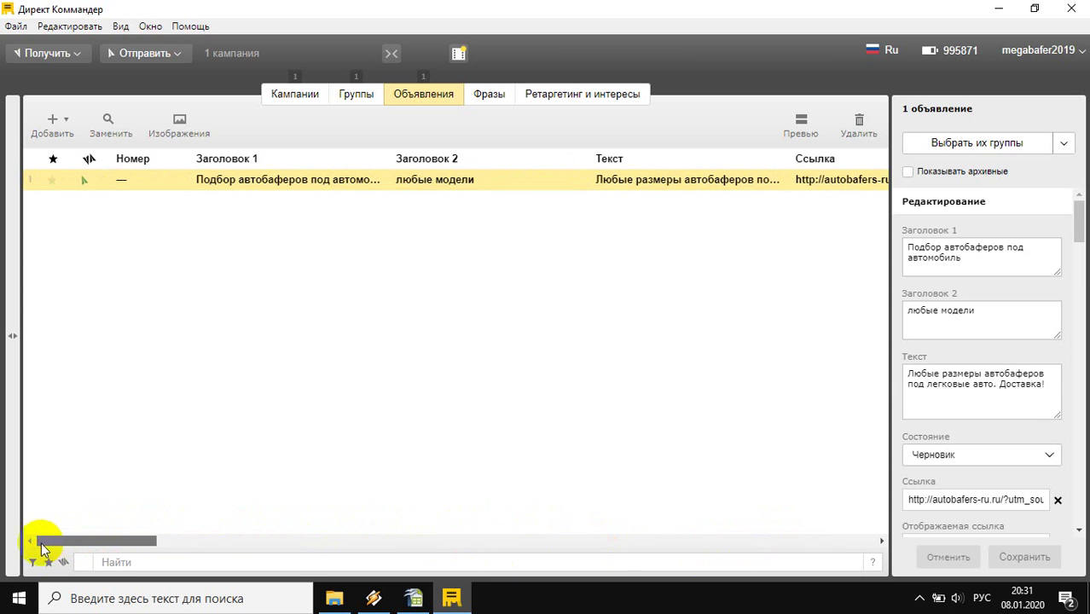
Step: Duplicate the existing ad within the same group by copying and pasting it
{"action": "left_click", "coordinate": [252, 190]}
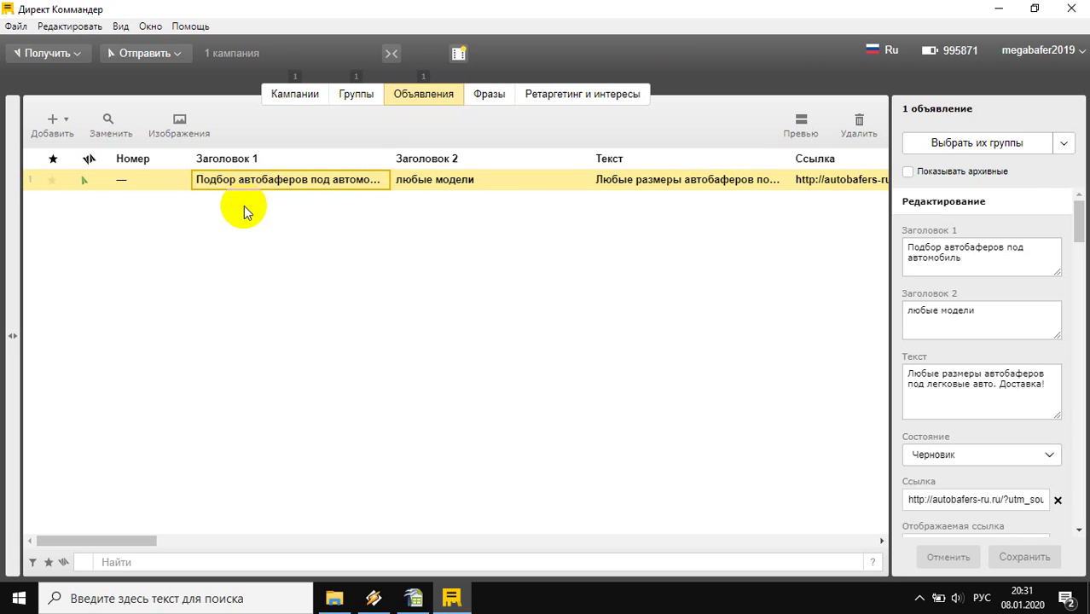
{"action": "key", "text": "ctrl+c"}
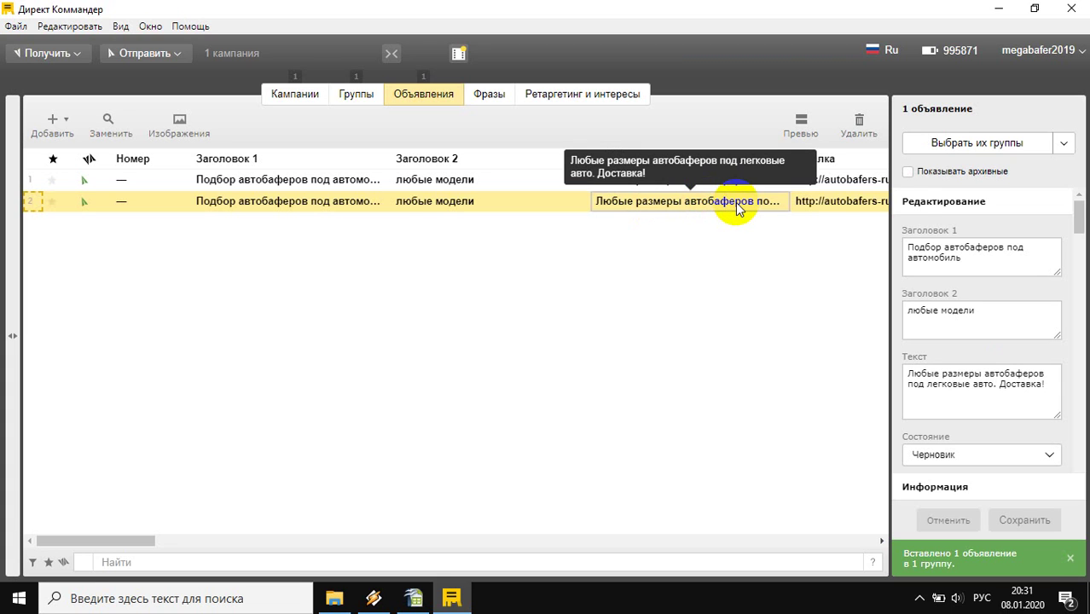
{"action": "key", "text": "Right"}
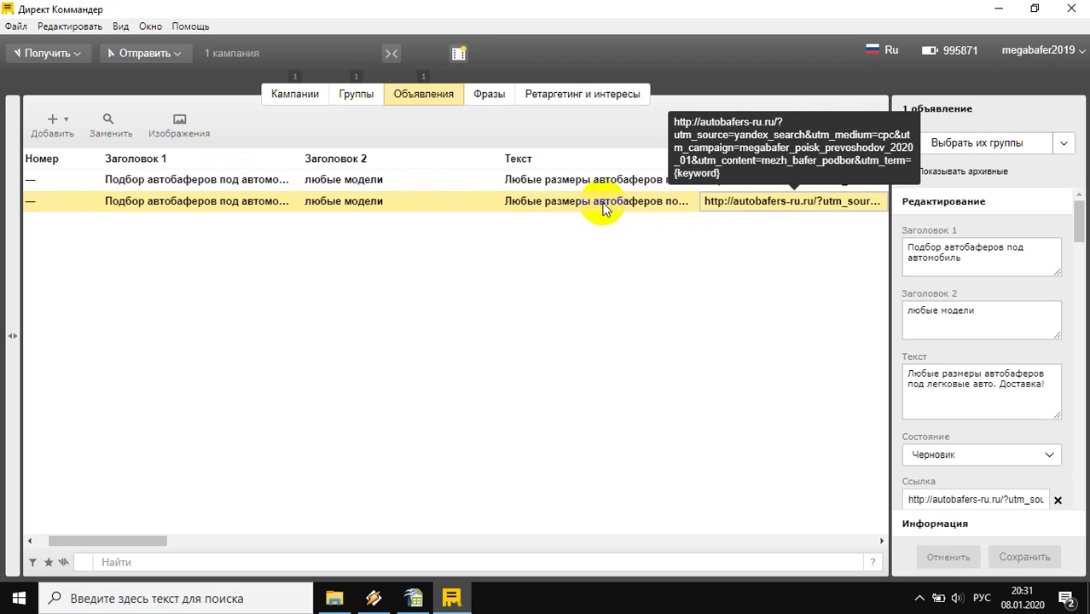
Step: Replace the opening word "Любые" in the second ad's text with "Подберите"
{"action": "double_click", "coordinate": [603, 209]}
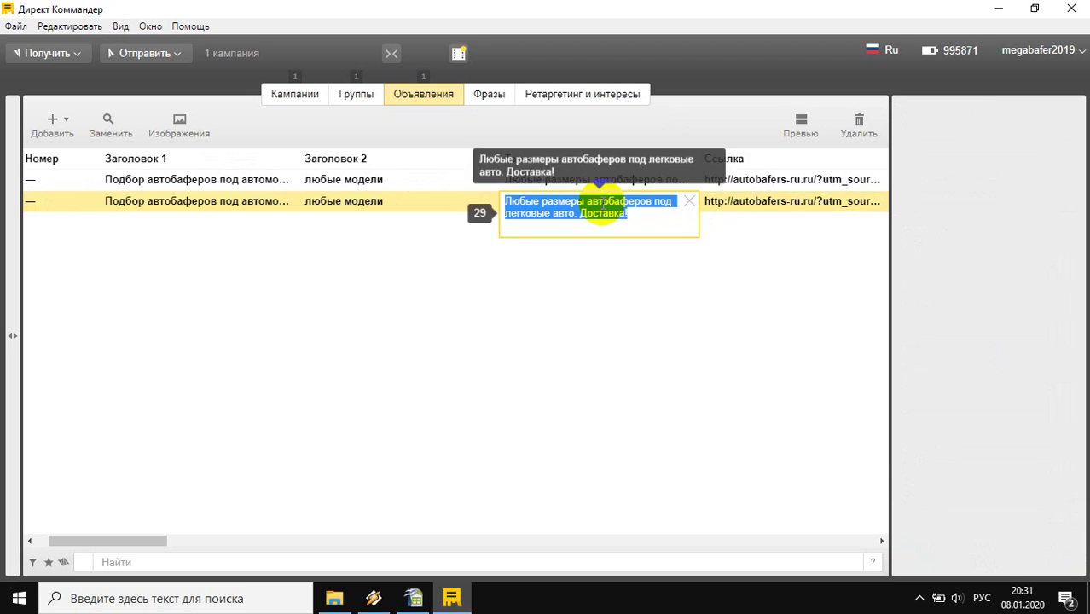
{"action": "left_click", "coordinate": [546, 213]}
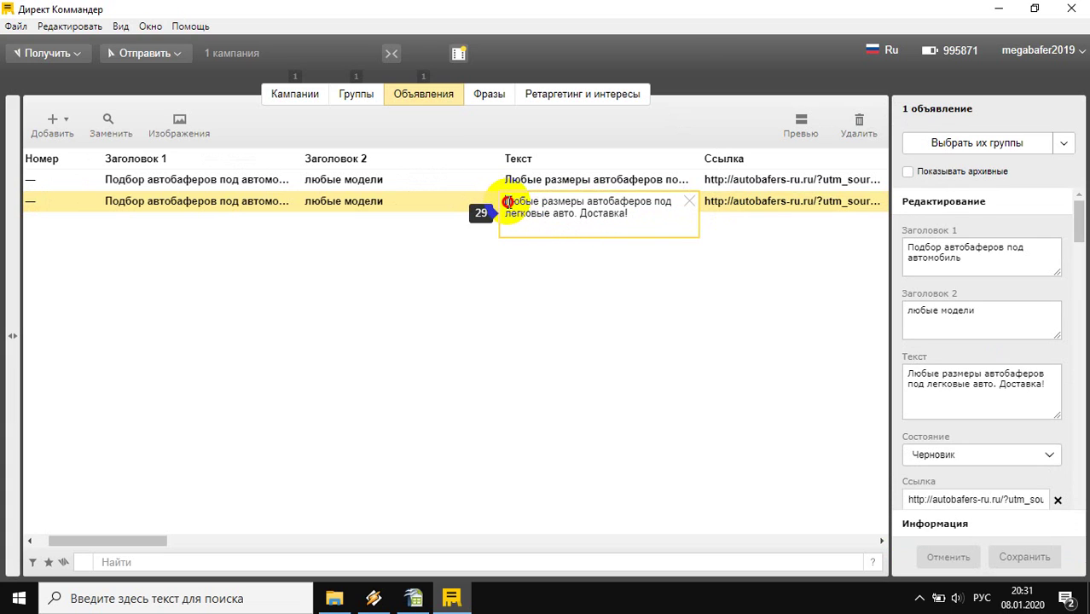
{"action": "double_click", "coordinate": [512, 202]}
{"action": "type", "text": "Подбери"}
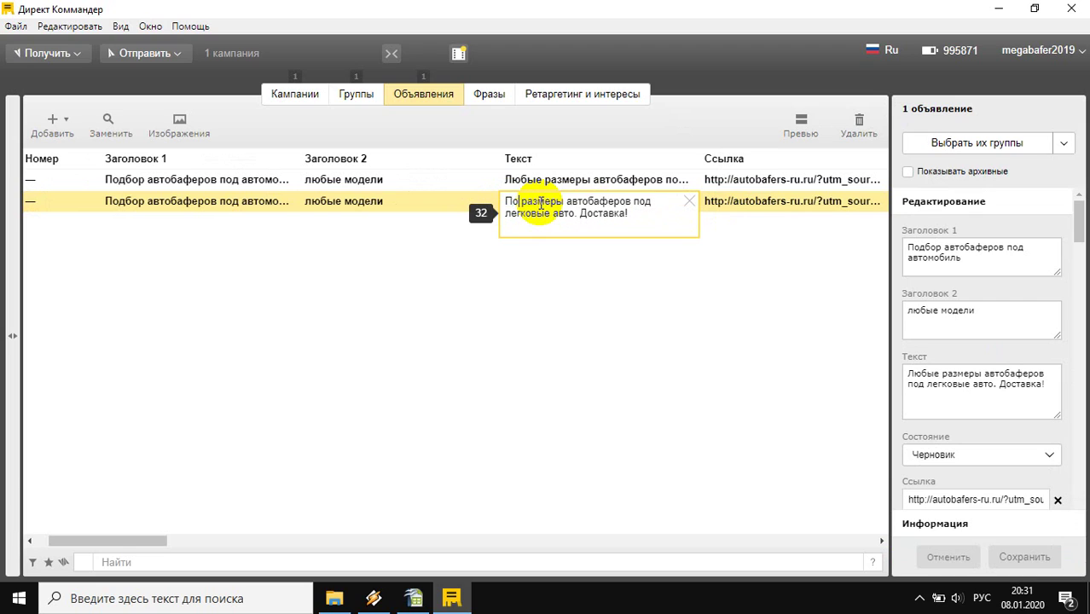
{"action": "type", "text": "те"}
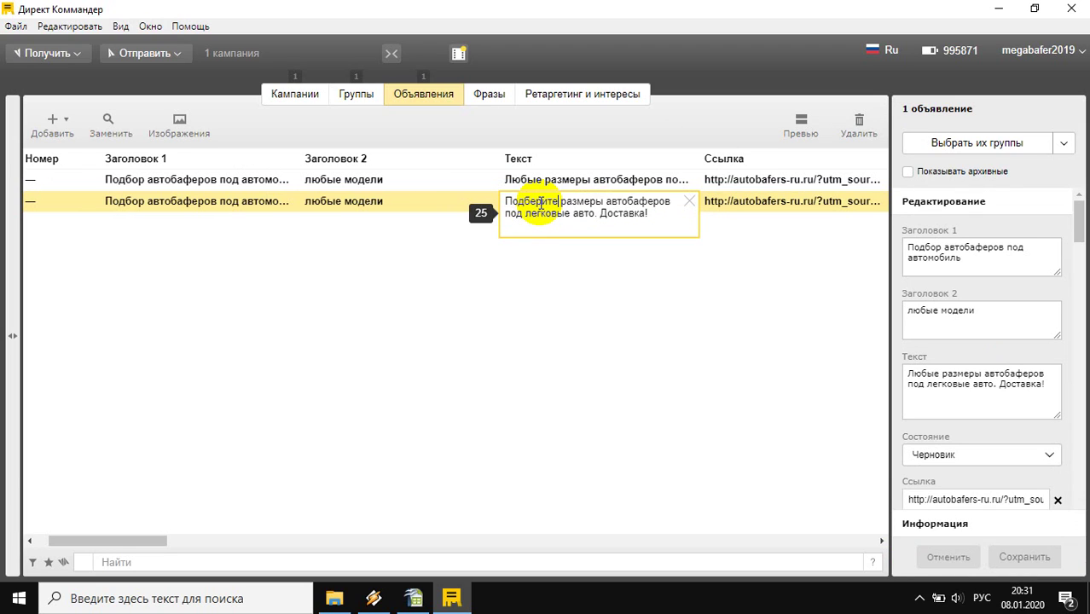
Step: Change "размеры автобаферов" in the second ad's text to "автобаферы"
{"action": "key", "text": "Right"}
{"action": "key", "text": "shift+Right"}
{"action": "key", "text": "shift+Right"}
{"action": "key", "text": "shift+Right"}
{"action": "key", "text": "shift+Right"}
{"action": "key", "text": "shift+Right"}
{"action": "key", "text": "shift+Right"}
{"action": "key", "text": "shift+Right"}
{"action": "key", "text": "shift+Right"}
{"action": "key", "text": "shift+Left"}
{"action": "key", "text": "Delete"}
{"action": "key", "text": "ctrl+Right"}
{"action": "key", "text": "Left"}
{"action": "key", "text": "BackSpace"}
{"action": "key", "text": "BackSpace"}
{"action": "type", "text": "ы"}
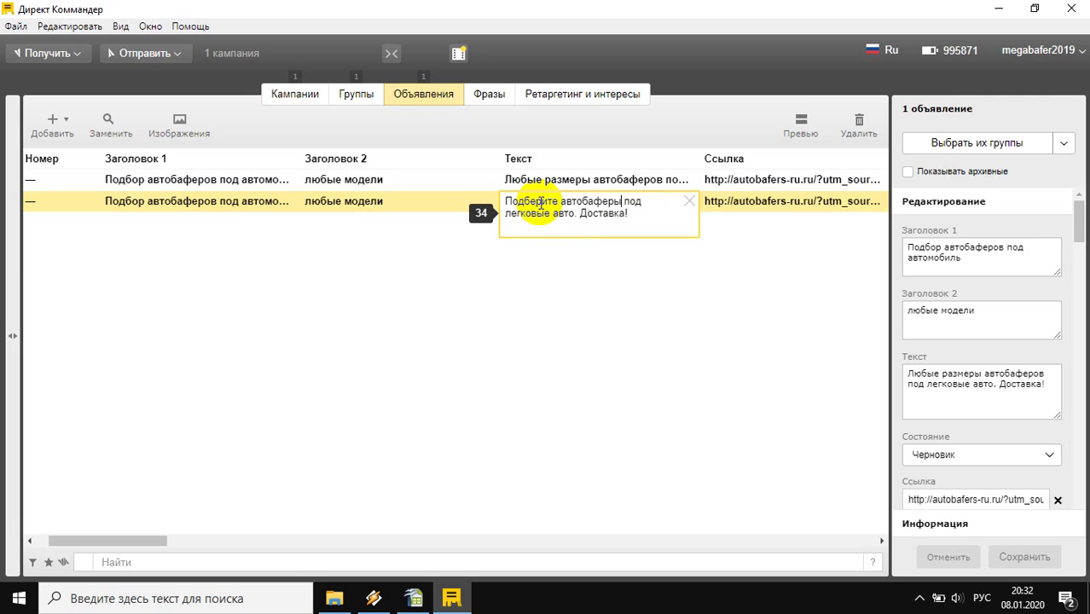
Step: Replace "легковые авто" in the second ad's text with "свой автомобиль"
{"action": "key", "text": "Right"}
{"action": "key", "text": "Right"}
{"action": "key", "text": "Right"}
{"action": "key", "text": "Right"}
{"action": "key", "text": "Right"}
{"action": "type", "text": "свой автомобиль"}
{"action": "key", "text": "Delete"}
{"action": "key", "text": "Delete"}
{"action": "key", "text": "Delete"}
{"action": "key", "text": "Delete"}
{"action": "key", "text": "Delete"}
{"action": "key", "text": "Delete"}
{"action": "key", "text": "Delete"}
{"action": "key", "text": "Delete"}
{"action": "key", "text": "Delete"}
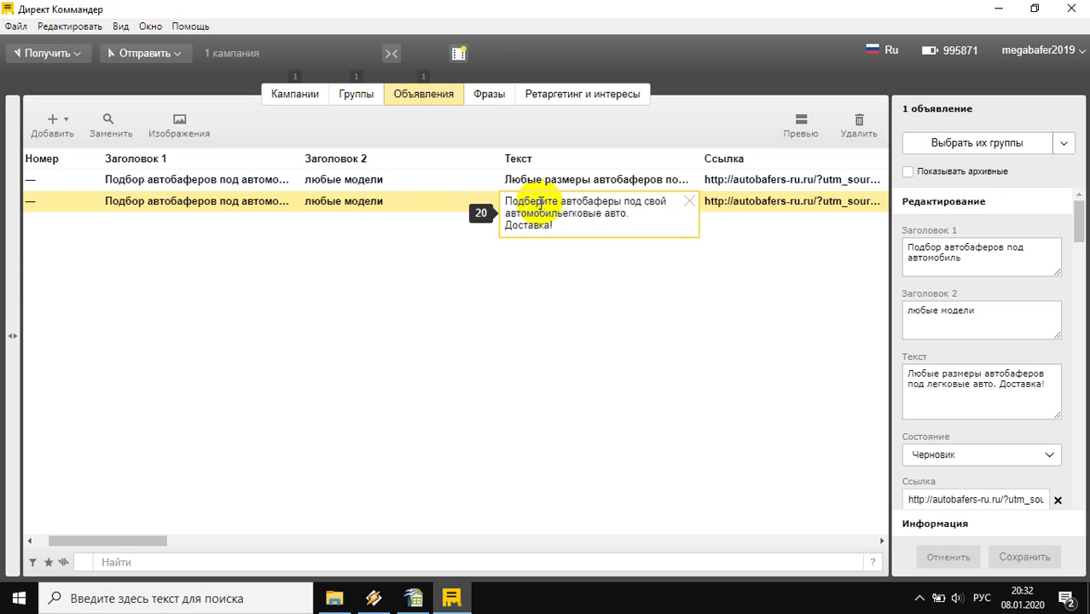
{"action": "key", "text": "Delete"}
{"action": "key", "text": "Delete"}
{"action": "key", "text": "Delete"}
{"action": "key", "text": "Delete"}
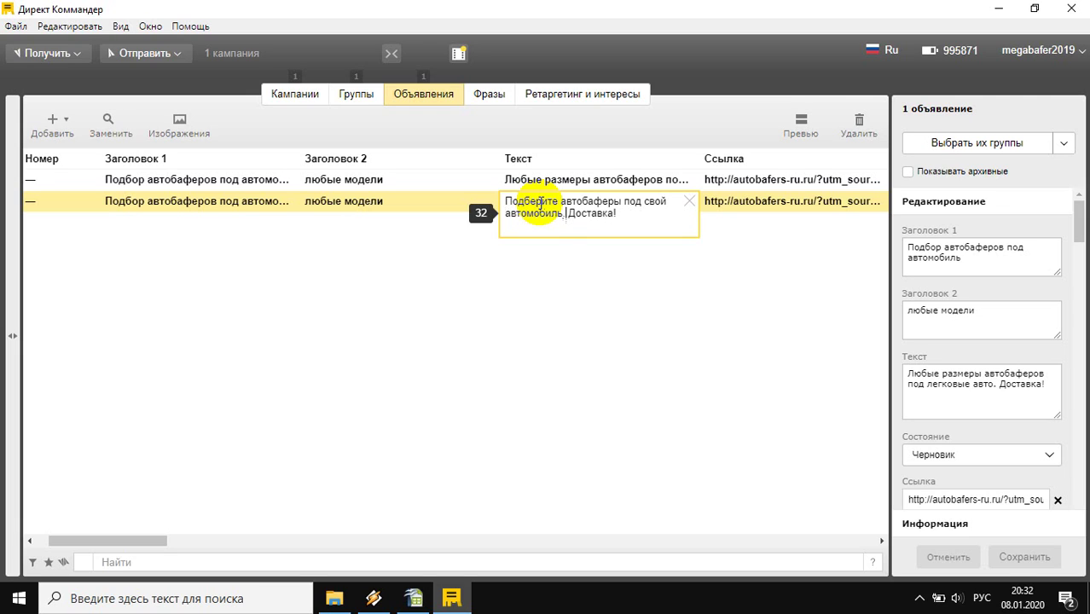
Step: Replace "Доставка!" at the end of the second ad's text with "Есть все размеры!"
{"action": "key", "text": "Right"}
{"action": "key", "text": "shift+End"}
{"action": "key", "text": "Delete"}
{"action": "type", "text": "Есть все размеры!"}
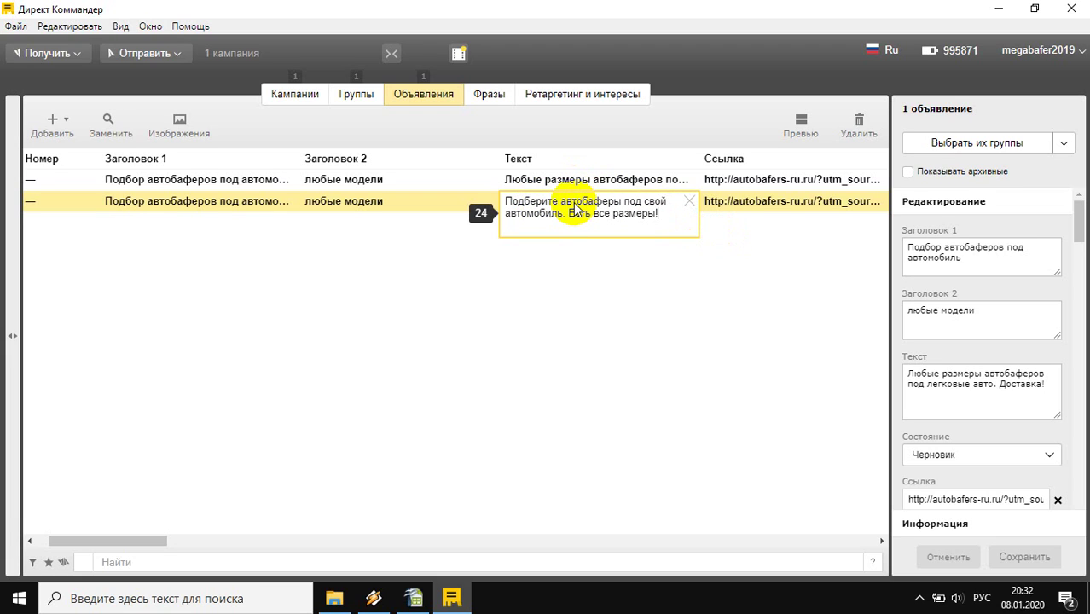
{"action": "key", "text": "Escape"}
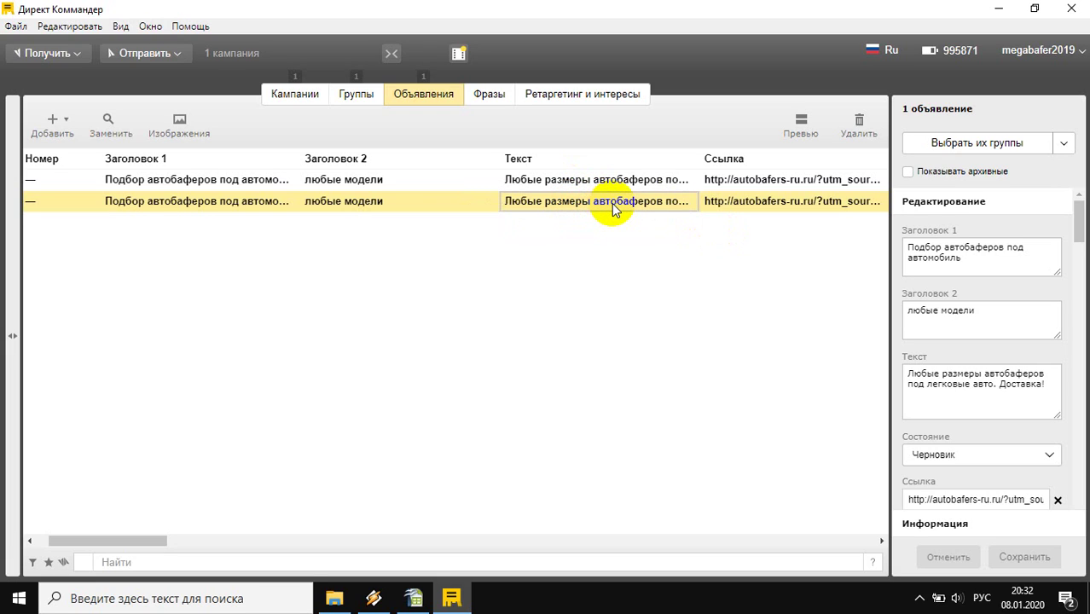
Step: Change the utm_content value in the second ad's link to "mezh_bafer_podbor2"
{"action": "left_click", "coordinate": [757, 209]}
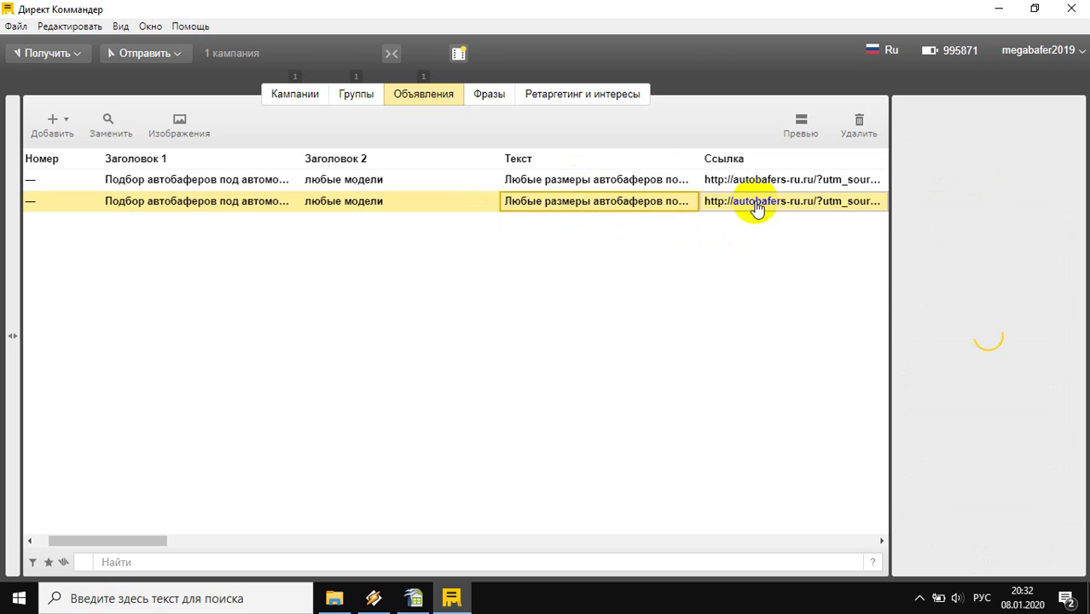
{"action": "left_click", "coordinate": [787, 205]}
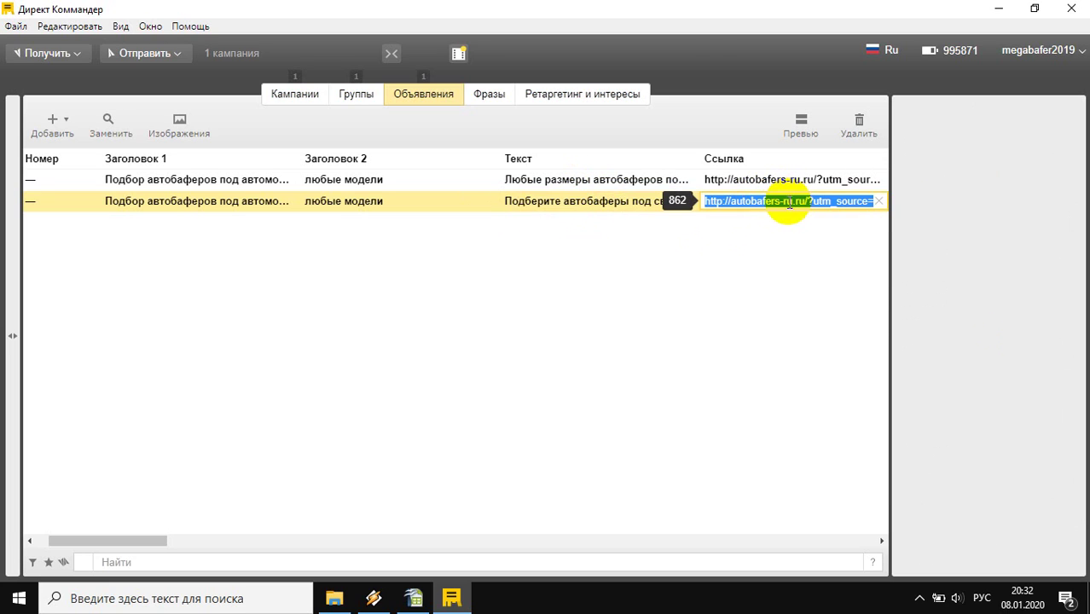
{"action": "left_click", "coordinate": [790, 203]}
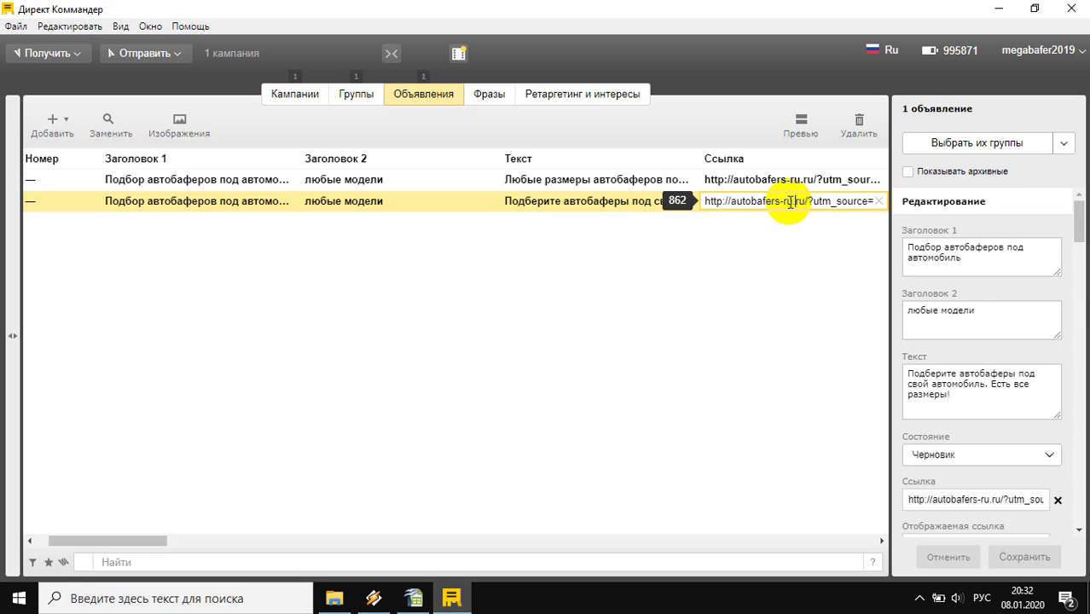
{"action": "key", "text": "End"}
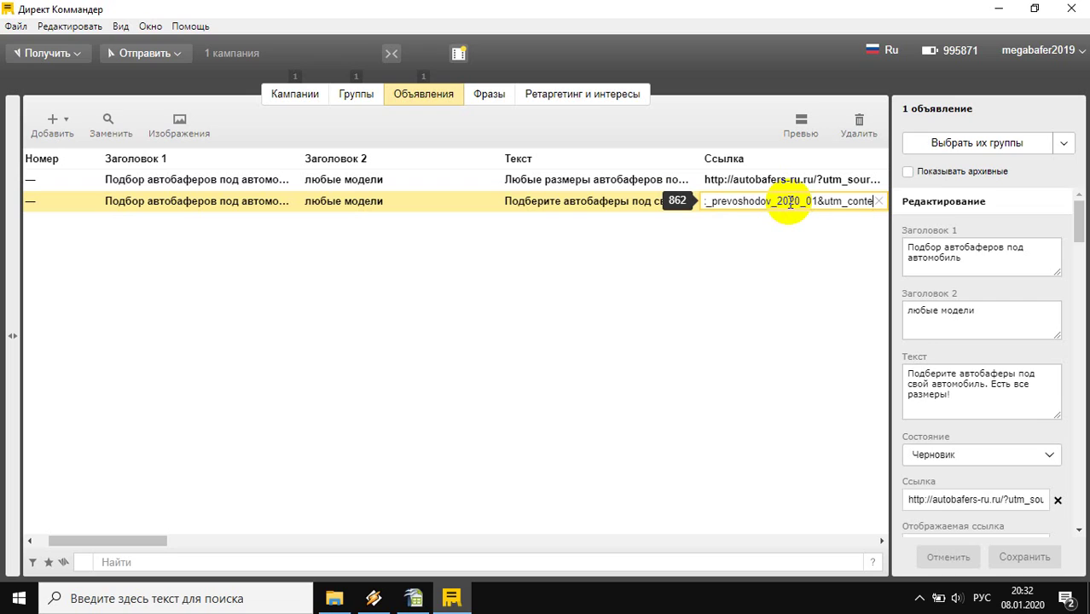
{"action": "key", "text": "Right"}
{"action": "key", "text": "Right"}
{"action": "key", "text": "Right"}
{"action": "key", "text": "Right"}
{"action": "key", "text": "Right"}
{"action": "key", "text": "Right"}
{"action": "key", "text": "Right"}
{"action": "key", "text": "Right"}
{"action": "key", "text": "Right"}
{"action": "key", "text": "Right"}
{"action": "key", "text": "Right"}
{"action": "key", "text": "Right"}
{"action": "key", "text": "Right"}
{"action": "key", "text": "Right"}
{"action": "key", "text": "Right"}
{"action": "key", "text": "Right"}
{"action": "key", "text": "Right"}
{"action": "key", "text": "Right"}
{"action": "key", "text": "Right"}
{"action": "key", "text": "Right"}
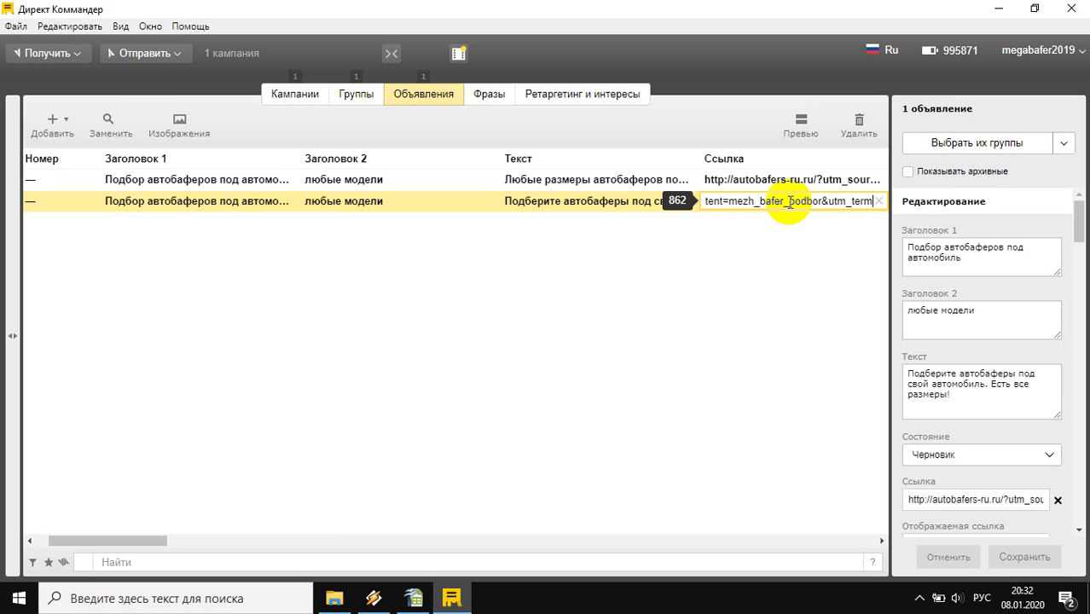
{"action": "key", "text": "Left"}
{"action": "key", "text": "Left"}
{"action": "key", "text": "Left"}
{"action": "key", "text": "Left"}
{"action": "key", "text": "Left"}
{"action": "key", "text": "Left"}
{"action": "key", "text": "Left"}
{"action": "key", "text": "Left"}
{"action": "key", "text": "Left"}
{"action": "type", "text": "2"}
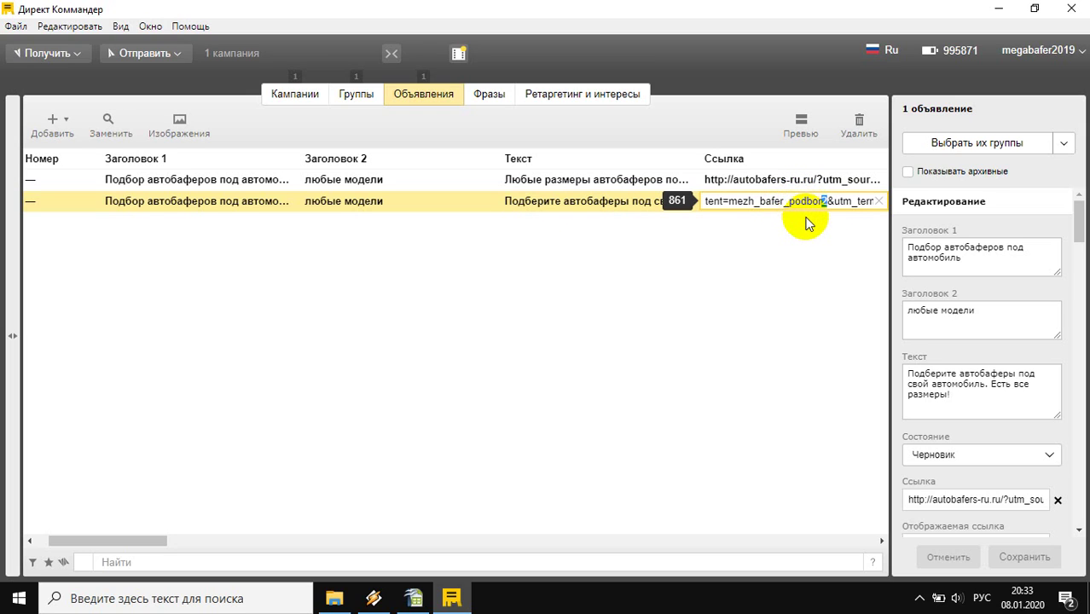
{"action": "left_click", "coordinate": [808, 224]}
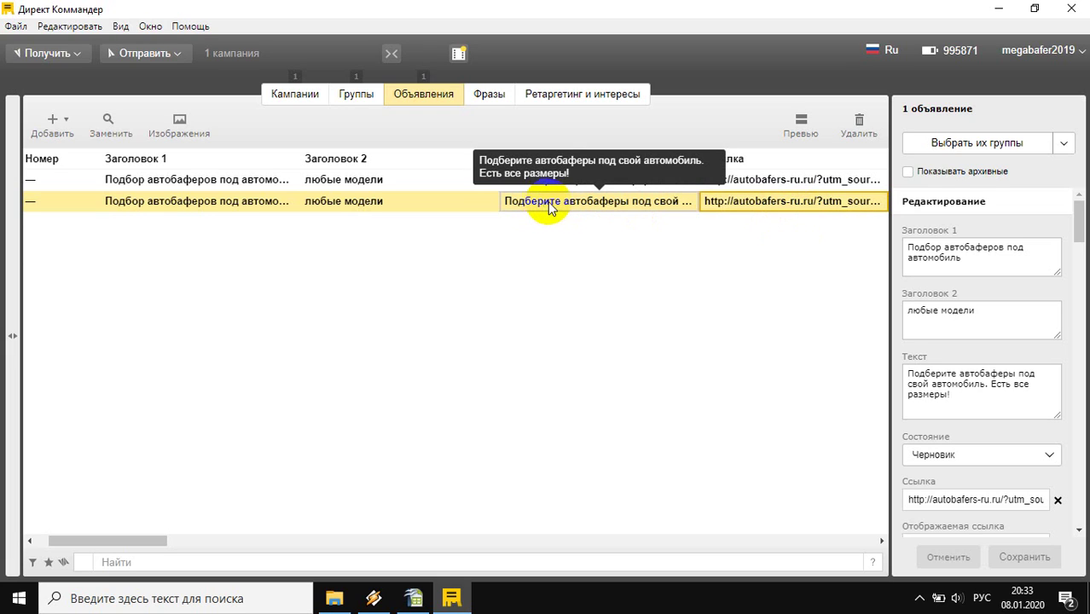
Step: Duplicate the second ad to create a third ad in the group
{"action": "left_click", "coordinate": [761, 203]}
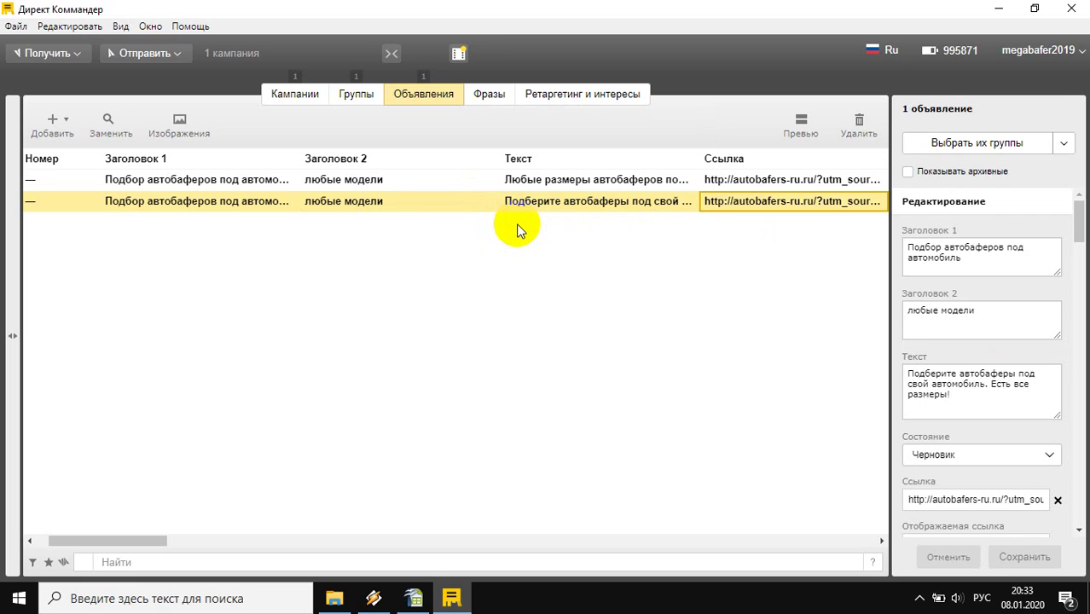
{"action": "left_click", "coordinate": [516, 224]}
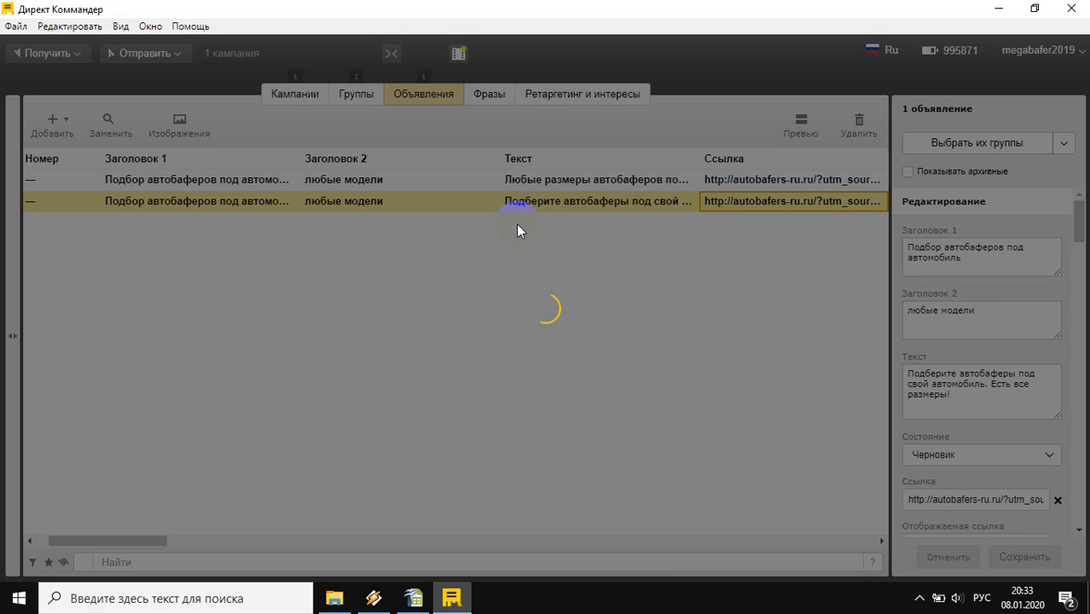
{"action": "left_click", "coordinate": [563, 209]}
{"action": "left_click", "coordinate": [739, 206]}
{"action": "left_click_drag", "start_coordinate": [737, 203], "coordinate": [806, 205]}
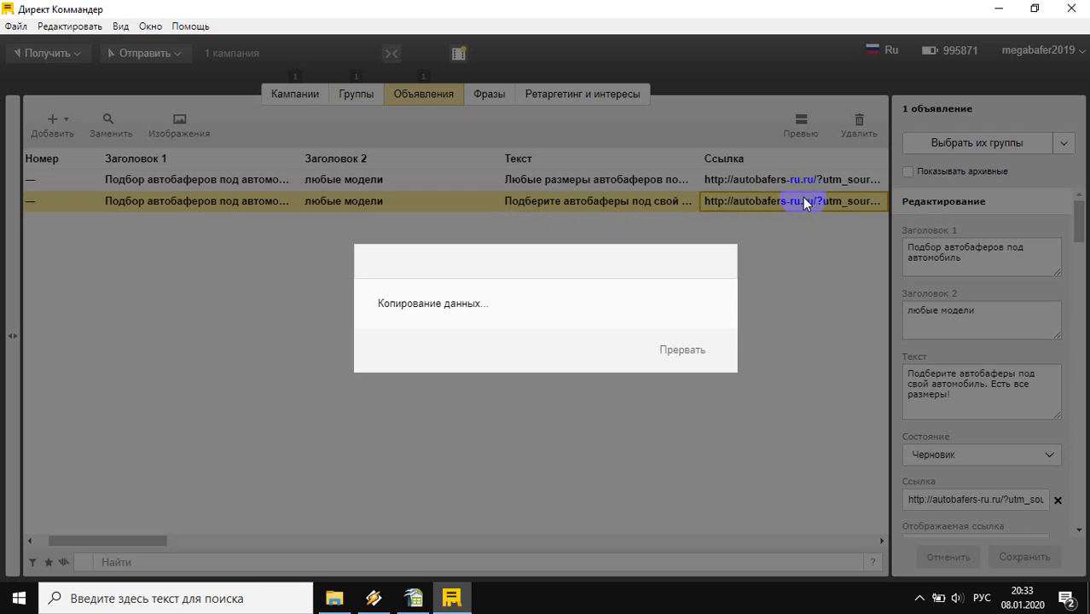
Step: Set the third ad's text to "Подбор автобаферов по модели авто. Есть все размеры!"
{"action": "left_click", "coordinate": [555, 198]}
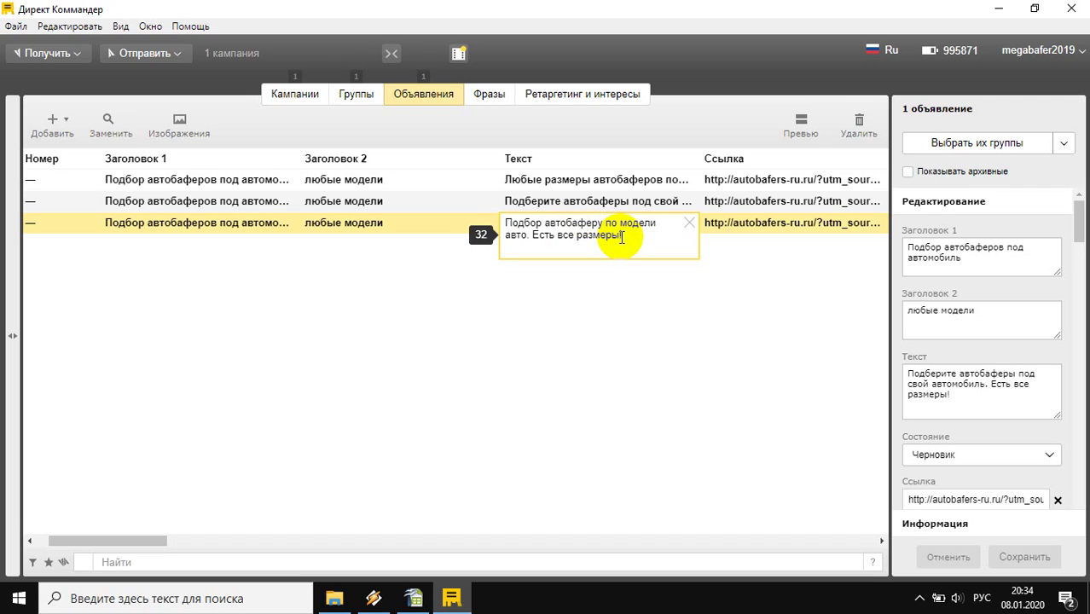
{"action": "key", "text": "Escape"}
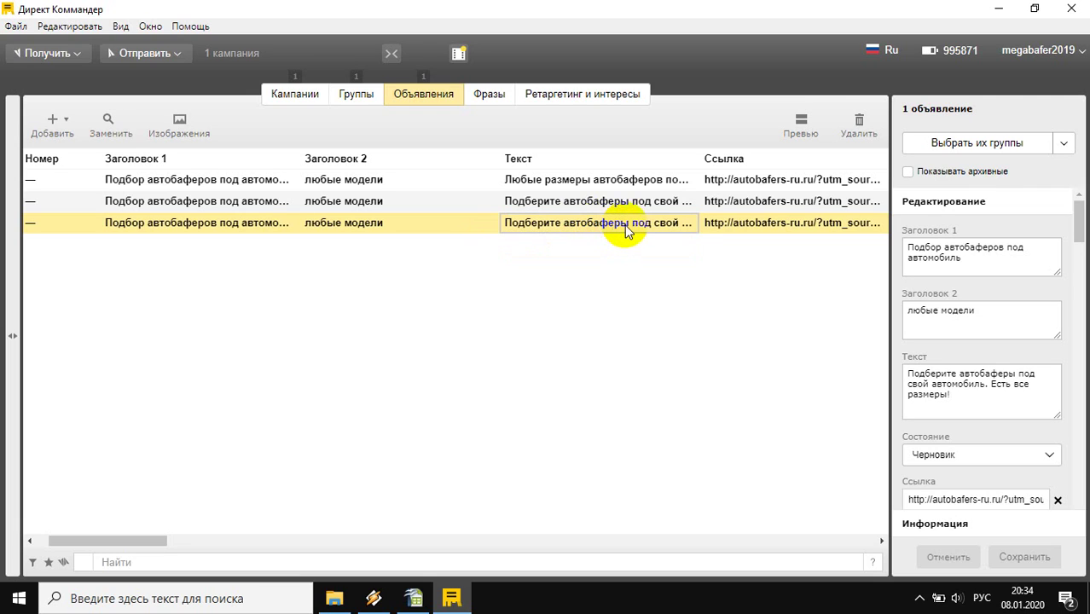
{"action": "key", "text": "ctrl+v"}
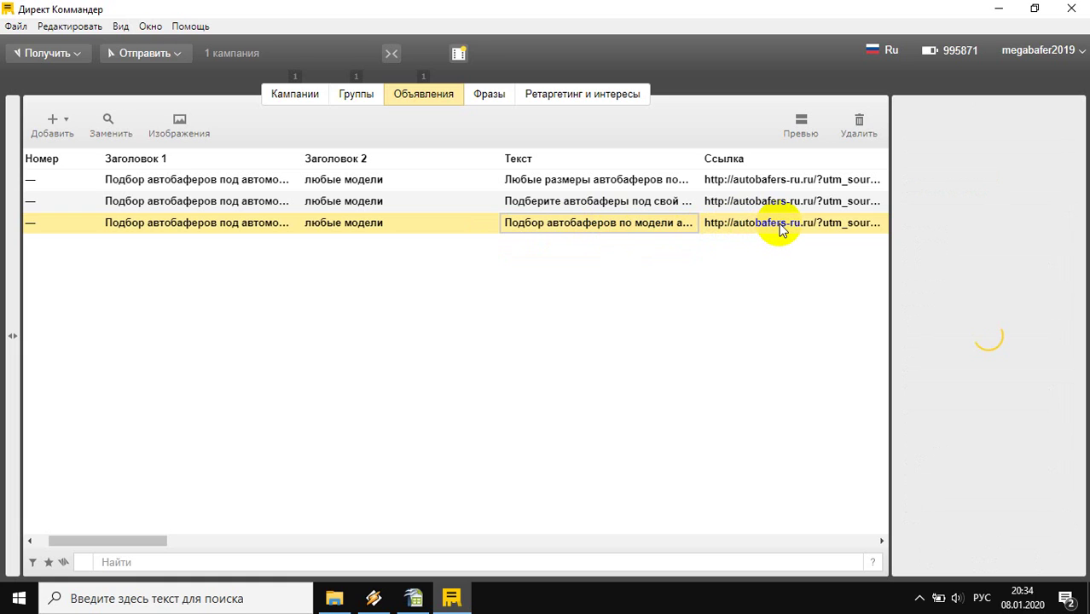
Step: Change the utm_content value in the third ad's link to "mezh_bafer_podbor3"
{"action": "left_click", "coordinate": [781, 223]}
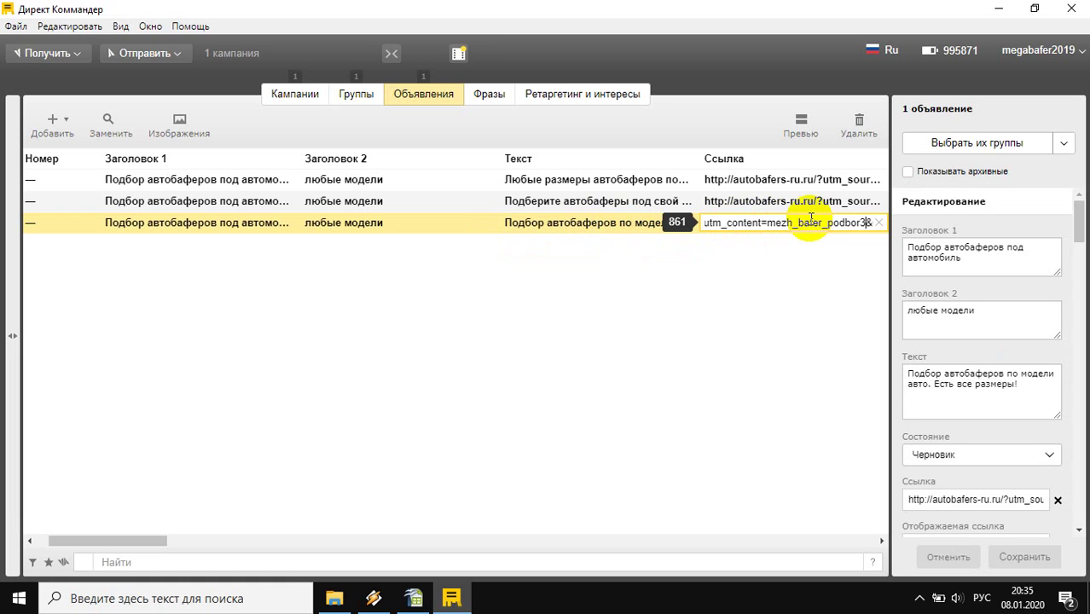
{"action": "left_click", "coordinate": [862, 237]}
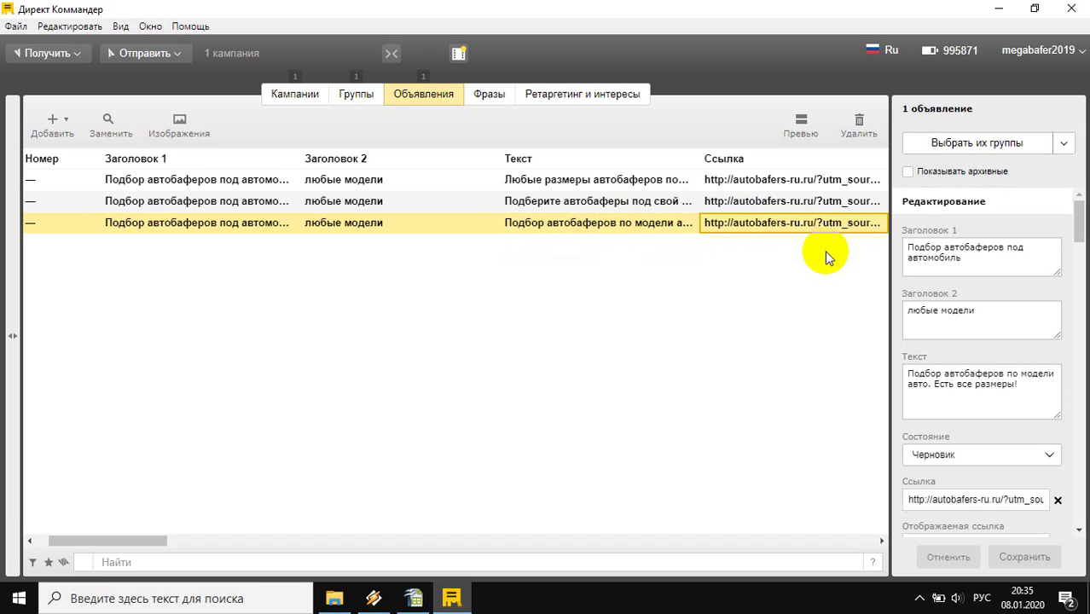
Step: Select all ads in the group and delete both of its existing "межвитковые" key phrases
{"action": "left_click", "coordinate": [247, 202]}
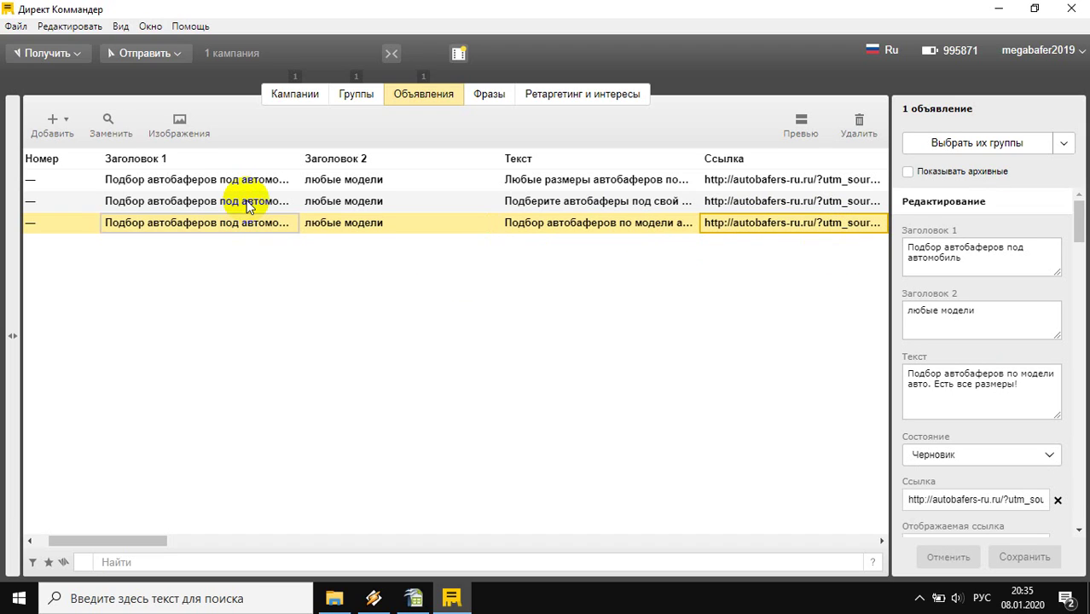
{"action": "key", "text": "ctrl+a"}
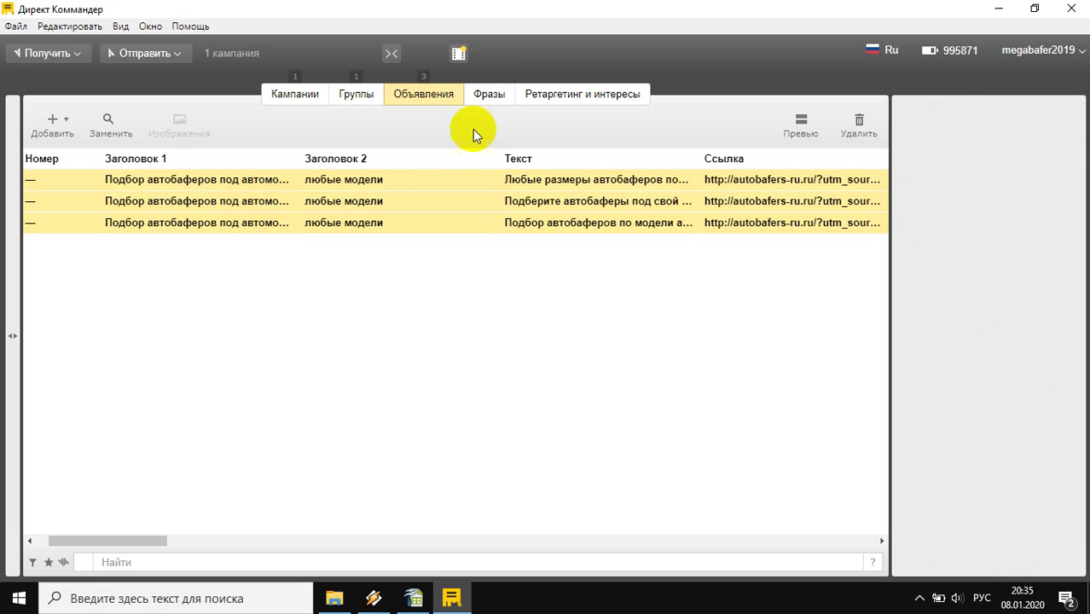
{"action": "left_click", "coordinate": [493, 100]}
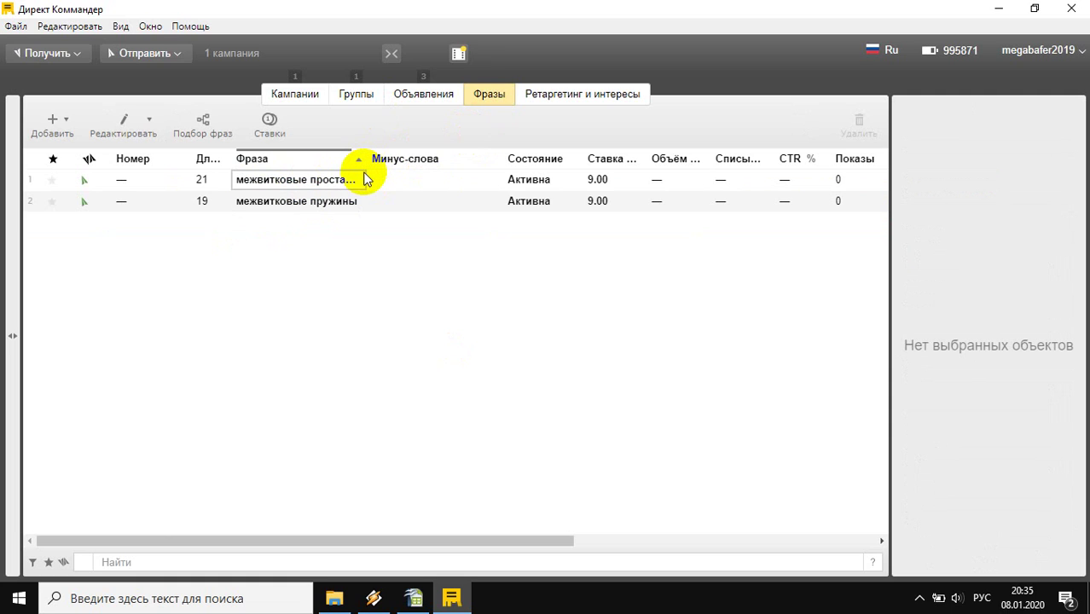
{"action": "left_click", "coordinate": [365, 179]}
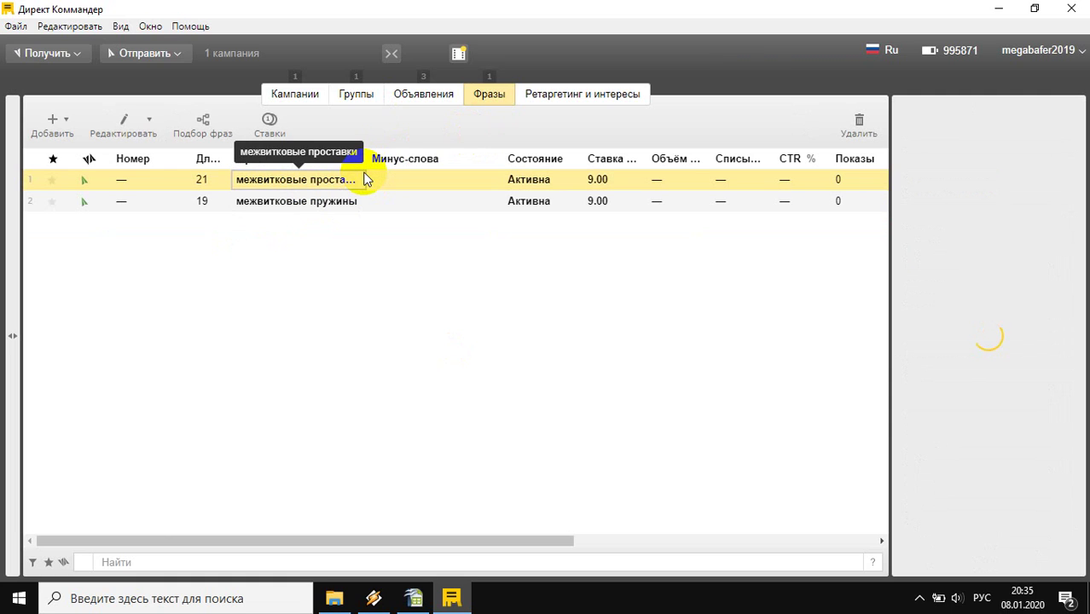
{"action": "key", "text": "ctrl+a"}
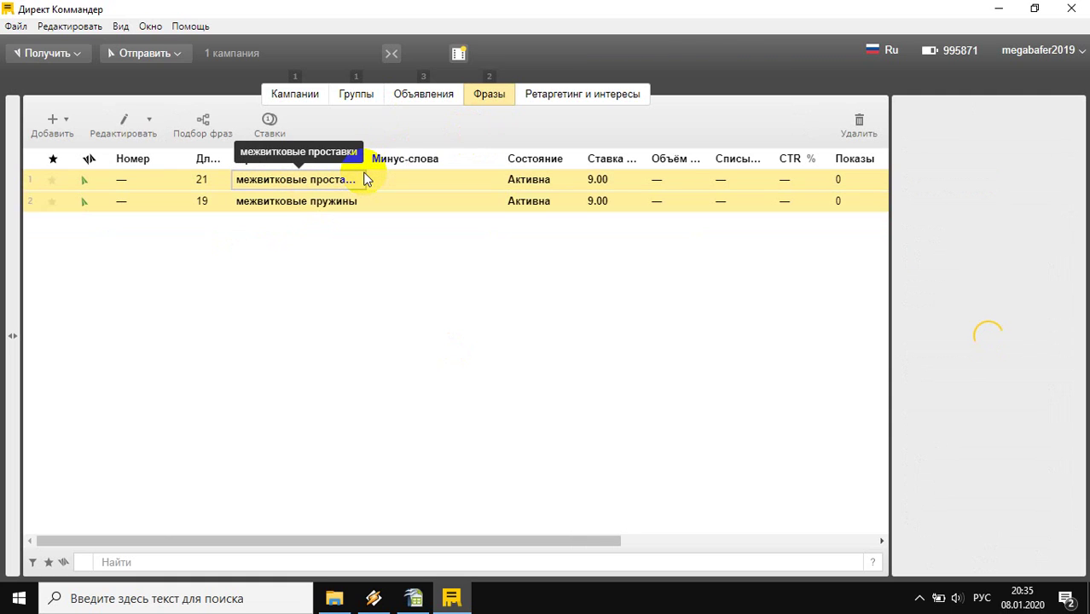
{"action": "left_click", "coordinate": [325, 205]}
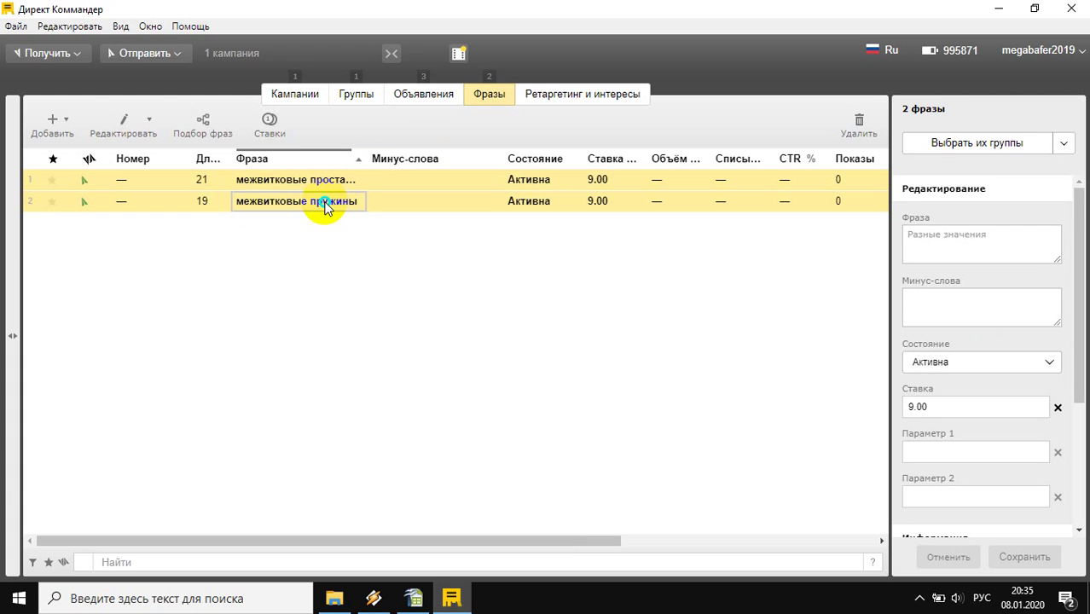
{"action": "right_click", "coordinate": [325, 208]}
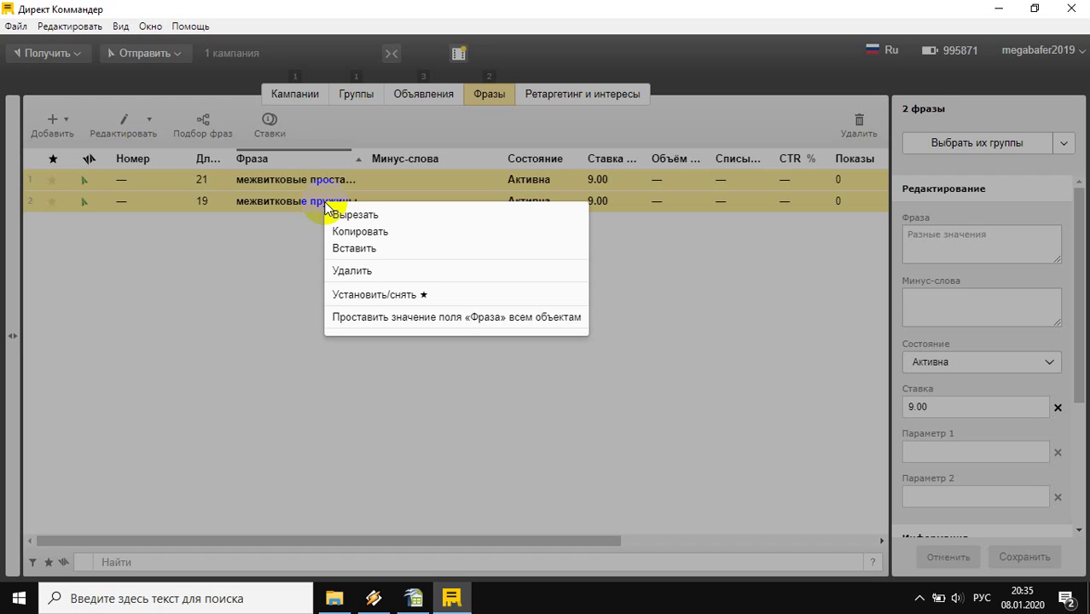
{"action": "left_click", "coordinate": [350, 271]}
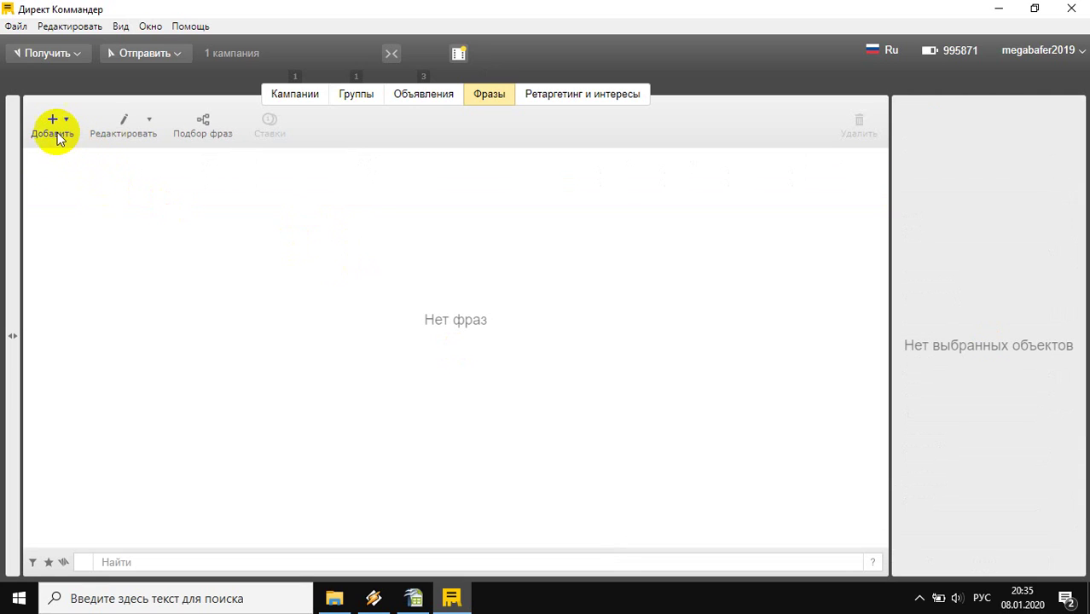
Step: Start adding phrases to the group, and copy the phrases in B2:B7 of the "подбор подобрать" sheet in OpenOffice Calc
{"action": "left_click", "coordinate": [52, 131]}
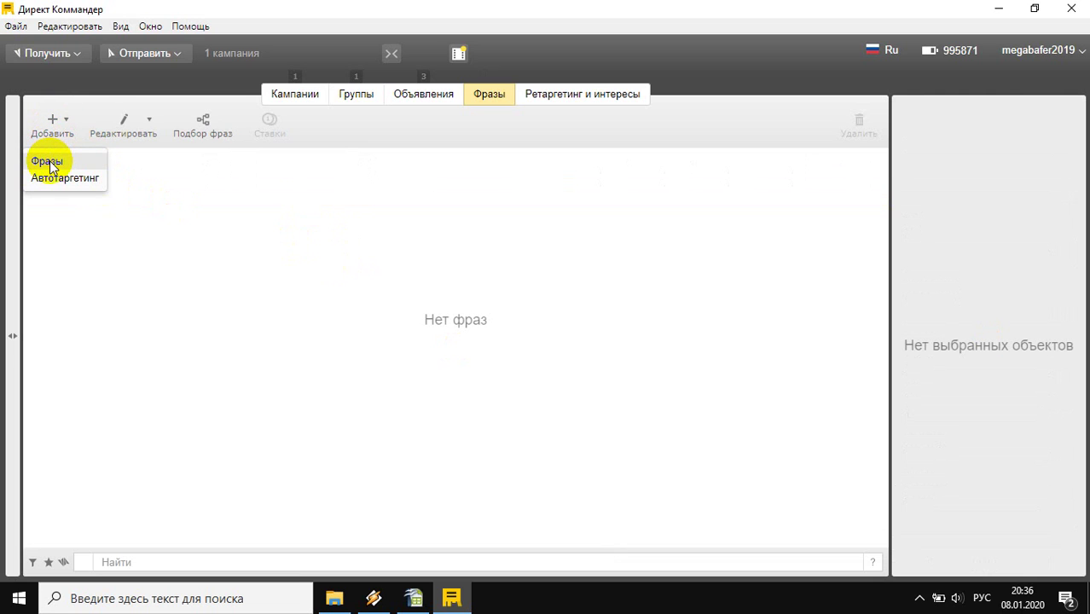
{"action": "left_click", "coordinate": [48, 162]}
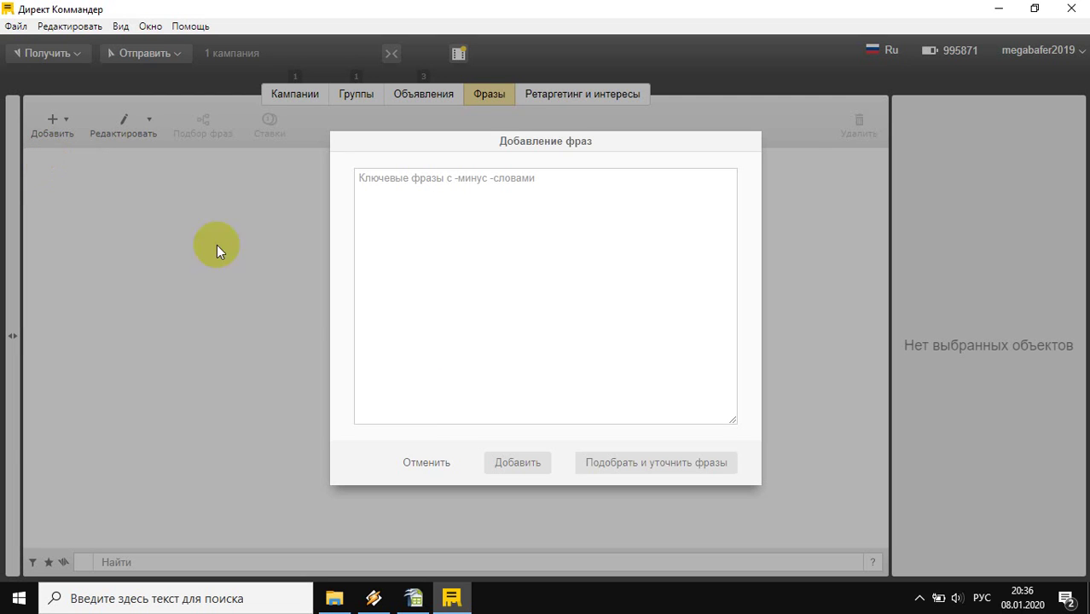
{"action": "left_click", "coordinate": [414, 598]}
{"action": "left_click_drag", "start_coordinate": [175, 224], "coordinate": [170, 152]}
{"action": "key", "text": "ctrl+c"}
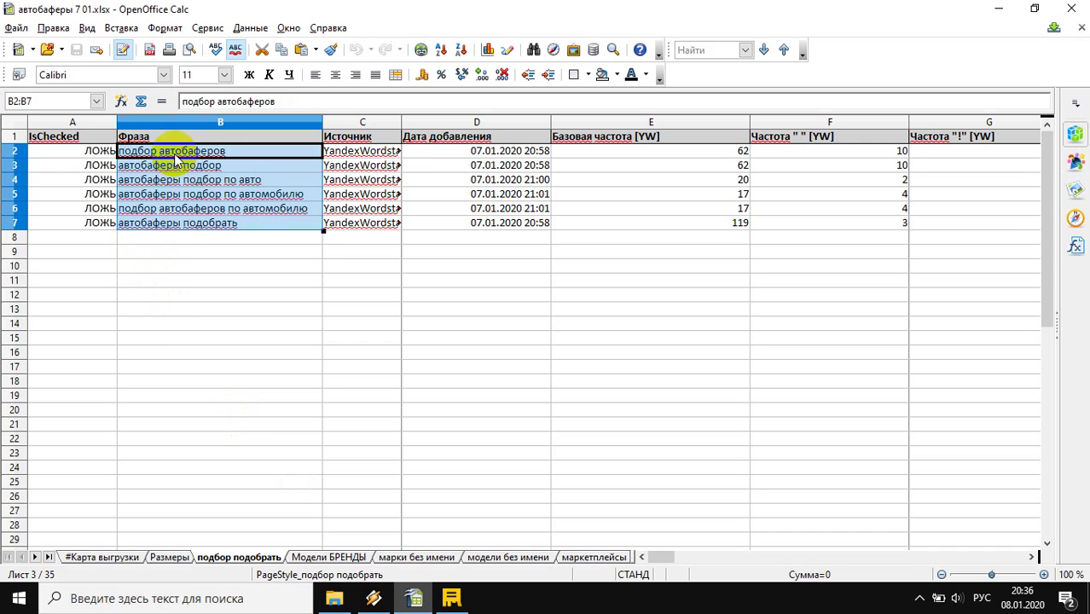
Step: Switch back to Direct Commander and add the copied autobuffer selection phrases to the group without refining them
{"action": "left_click", "coordinate": [452, 598]}
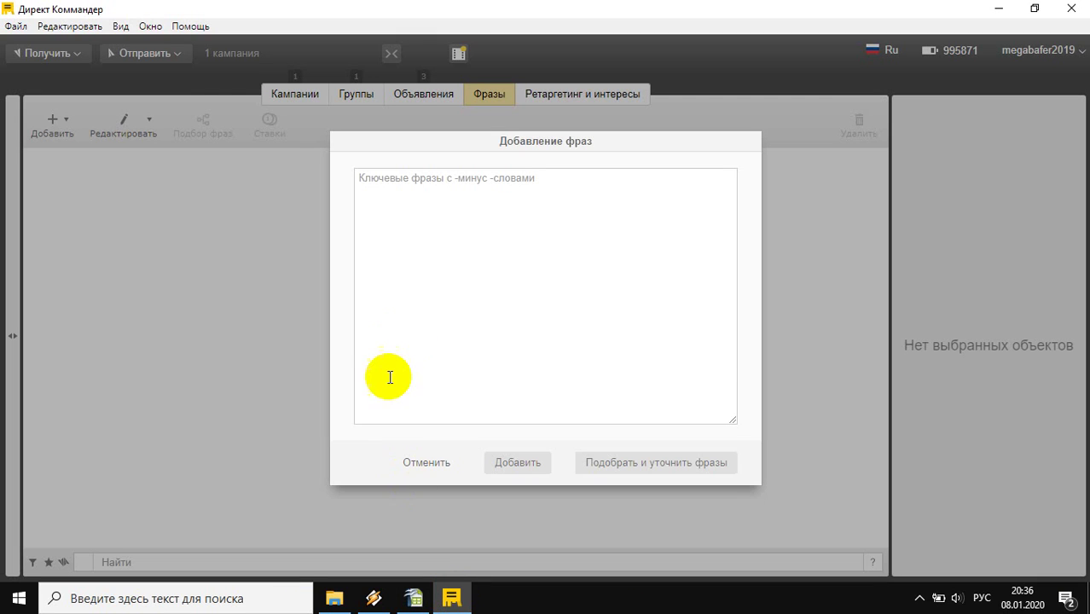
{"action": "left_click", "coordinate": [387, 184]}
{"action": "key", "text": "ctrl+v"}
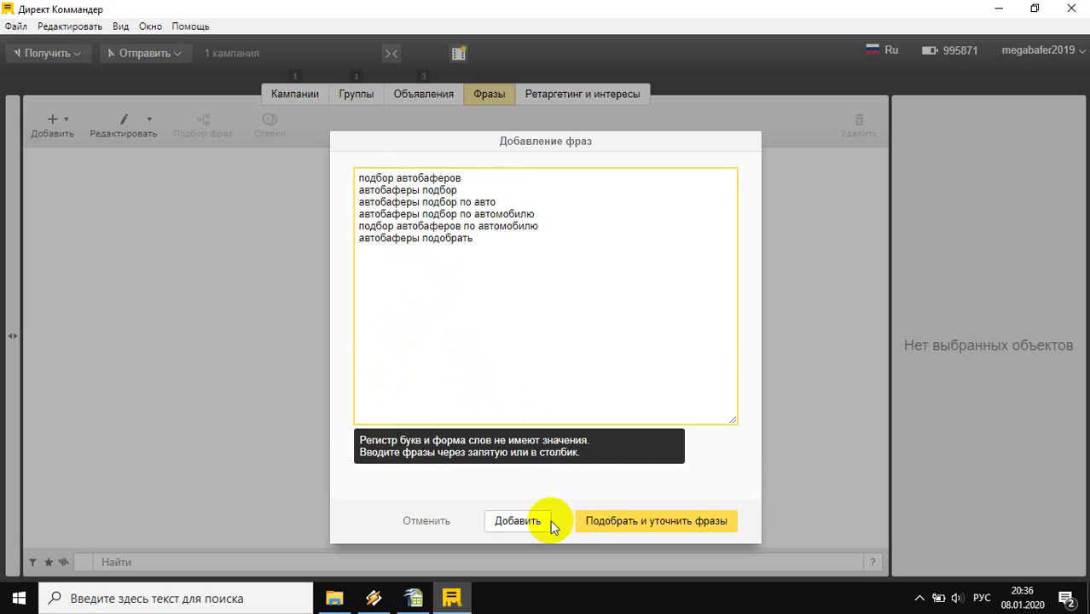
{"action": "left_click", "coordinate": [520, 521]}
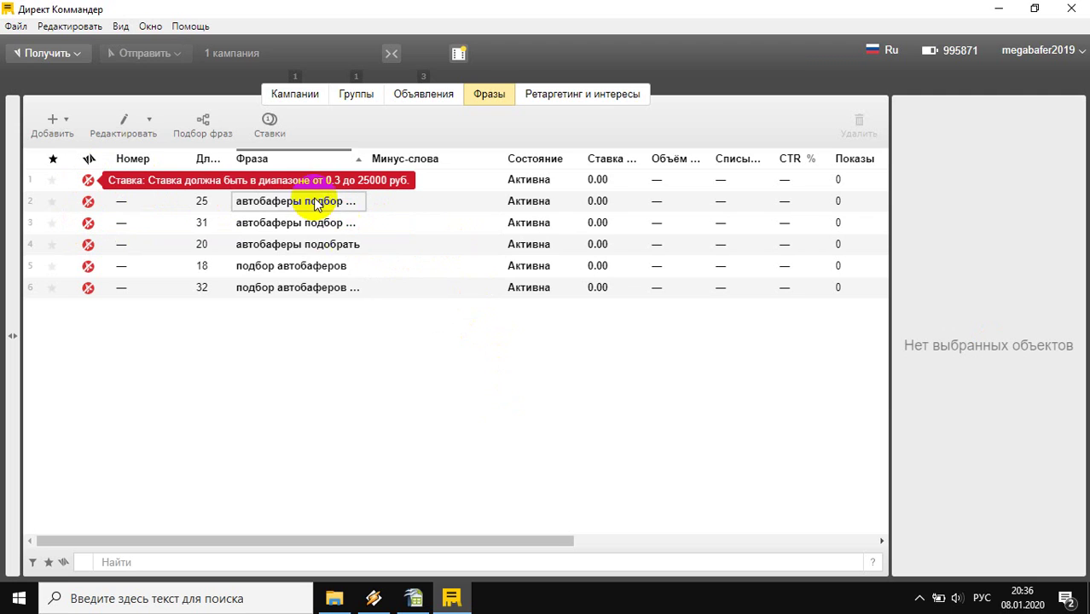
Step: Set the bid of all six new phrases to 3 and save the change
{"action": "key", "text": "ctrl+a"}
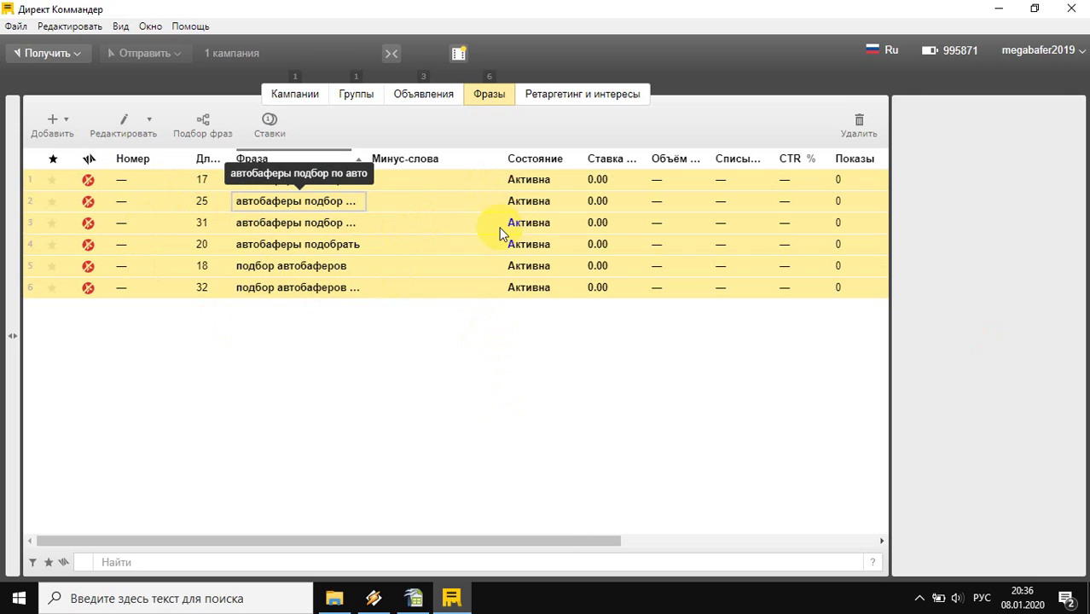
{"action": "left_click", "coordinate": [922, 407]}
{"action": "key", "text": "BackSpace"}
{"action": "key", "text": "BackSpace"}
{"action": "key", "text": "BackSpace"}
{"action": "key", "text": "BackSpace"}
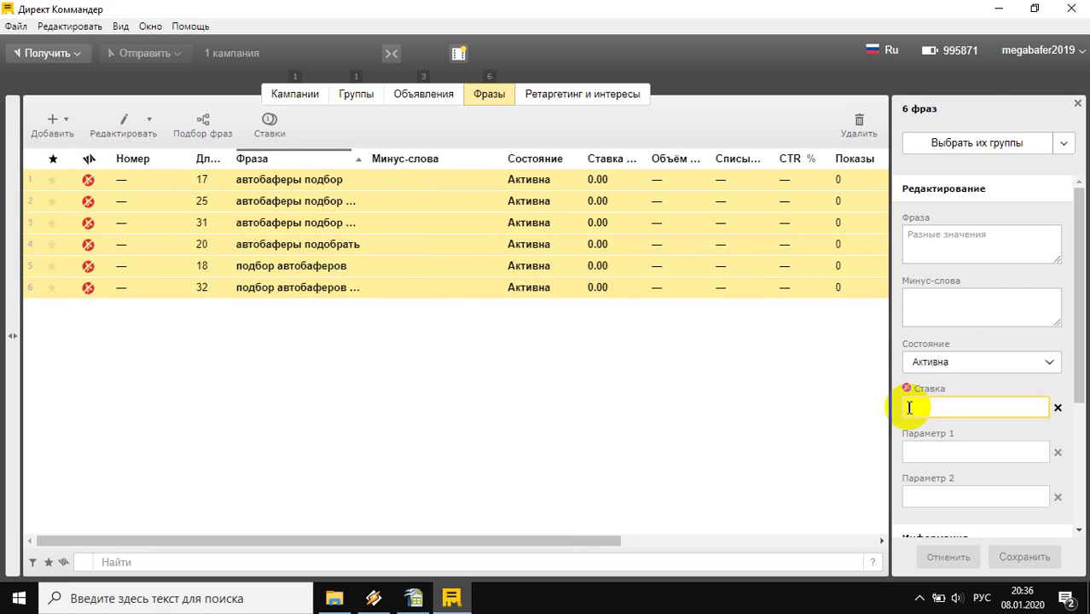
{"action": "type", "text": "3"}
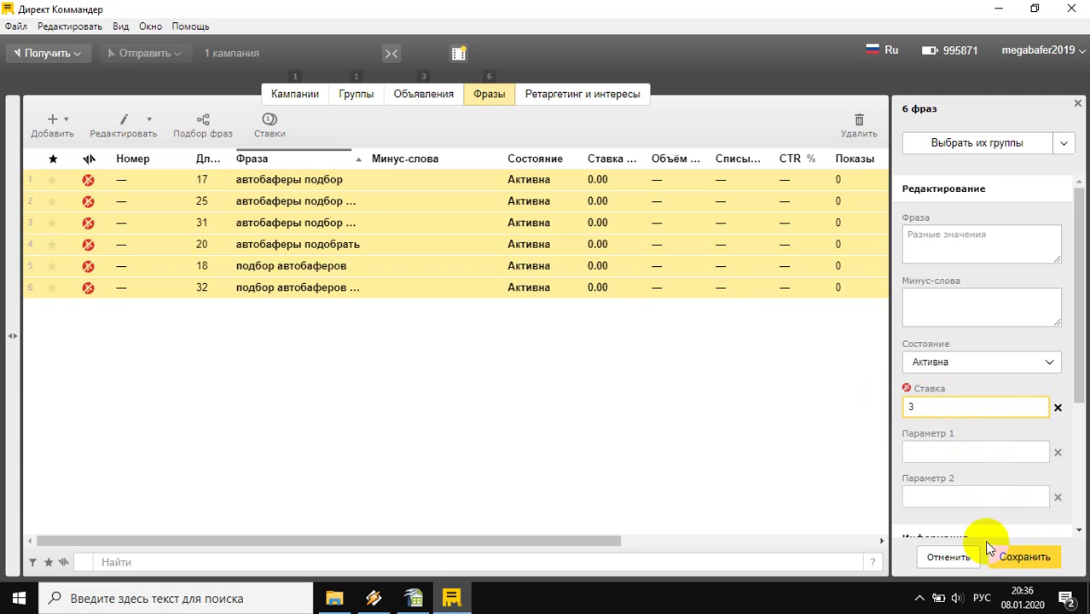
{"action": "left_click", "coordinate": [986, 478]}
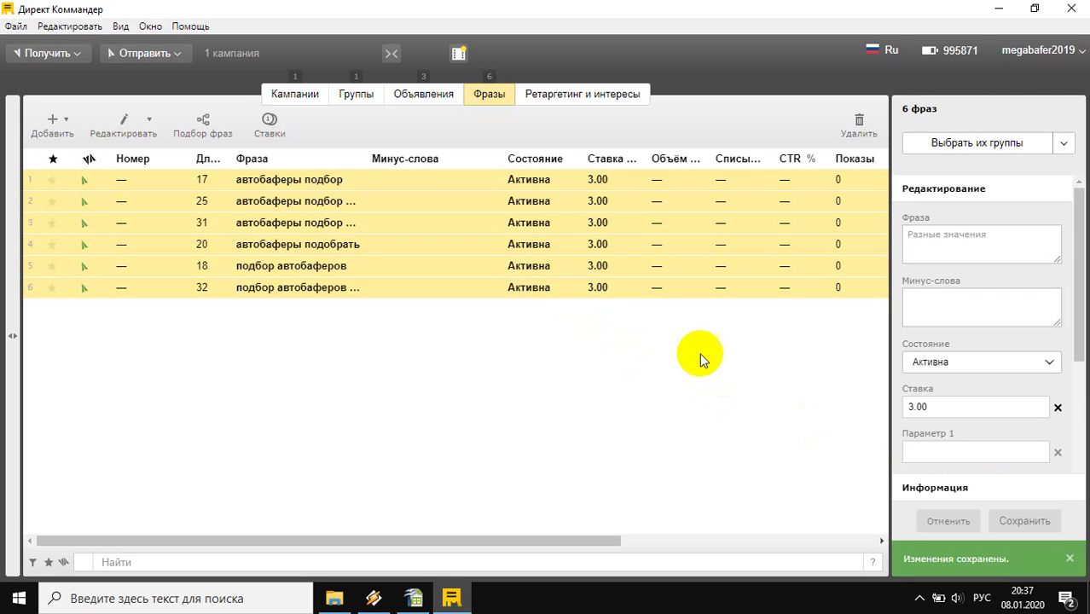
Step: Review the "подбор автобаферов" group and its ads alongside the campaign's other groups
{"action": "left_click", "coordinate": [86, 201]}
{"action": "double_click", "coordinate": [87, 202]}
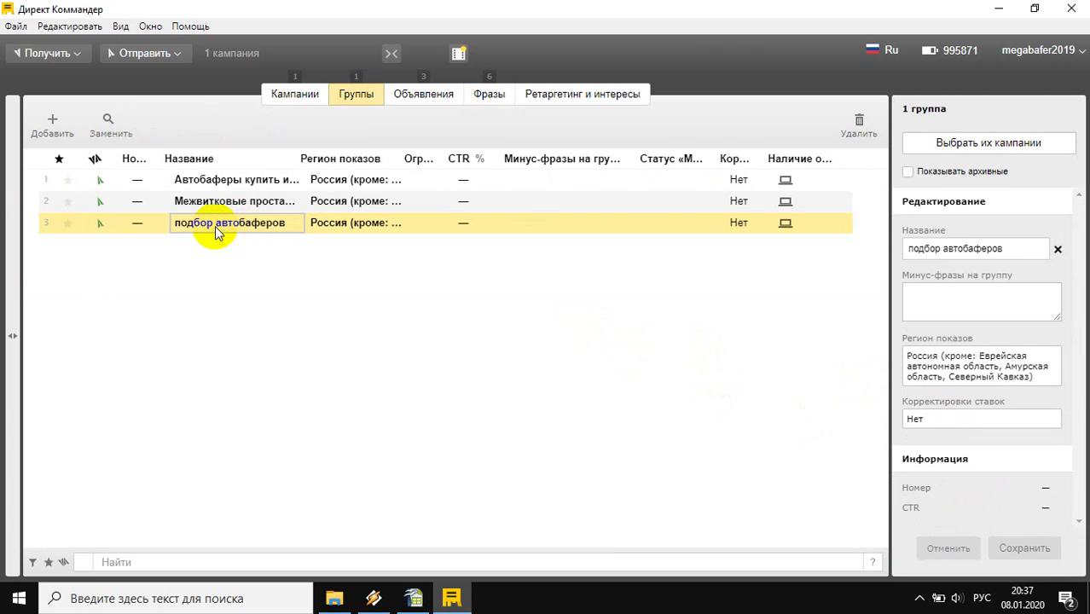
{"action": "left_click", "coordinate": [418, 99]}
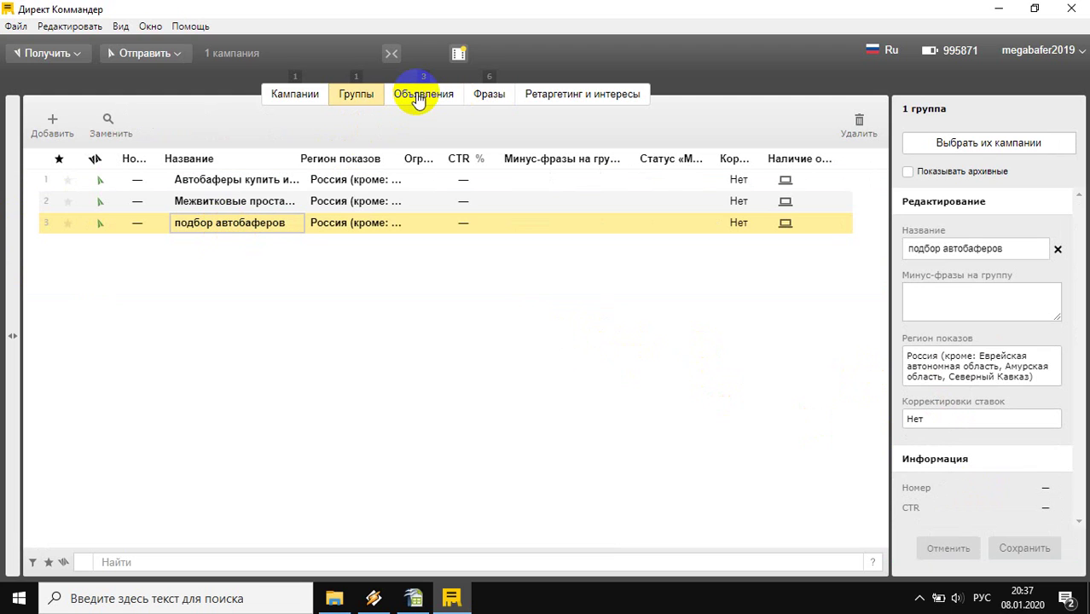
{"action": "left_click", "coordinate": [487, 99]}
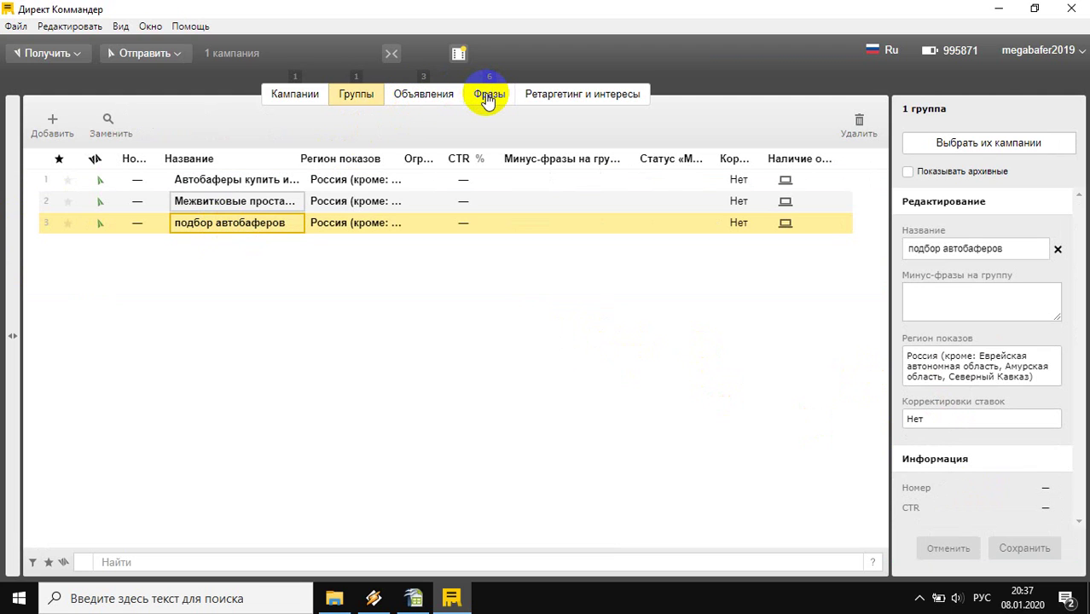
{"action": "left_click", "coordinate": [416, 598]}
{"action": "left_click", "coordinate": [453, 601]}
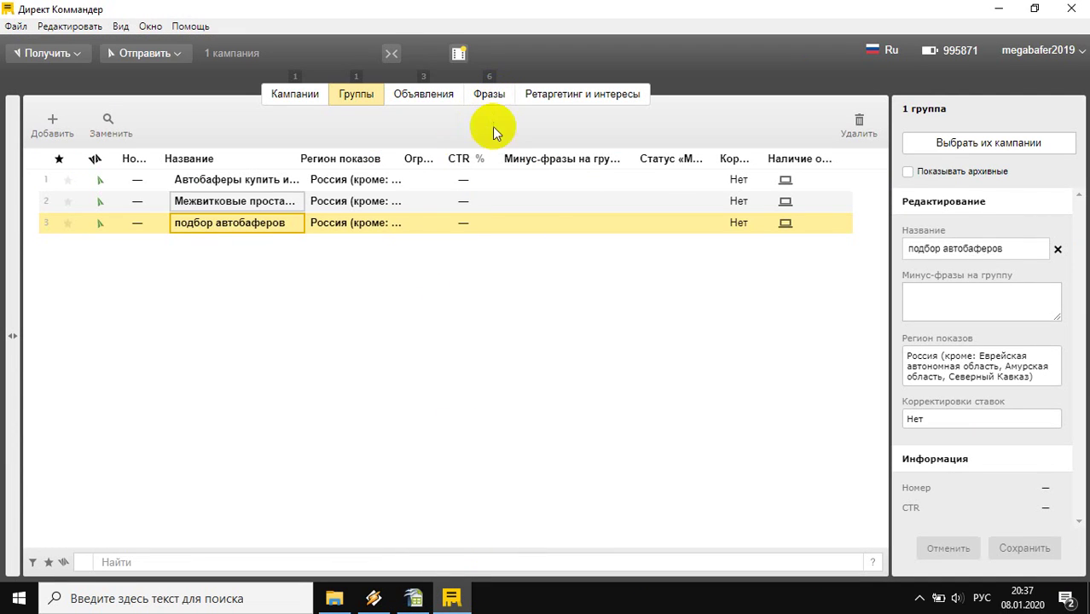
{"action": "double_click", "coordinate": [261, 222]}
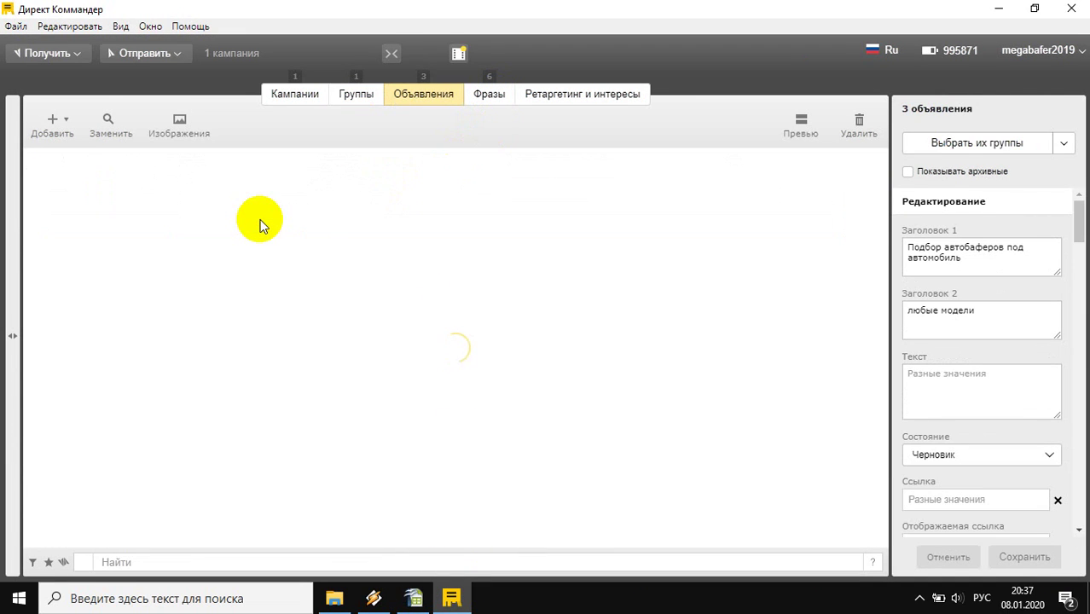
{"action": "left_click", "coordinate": [345, 95]}
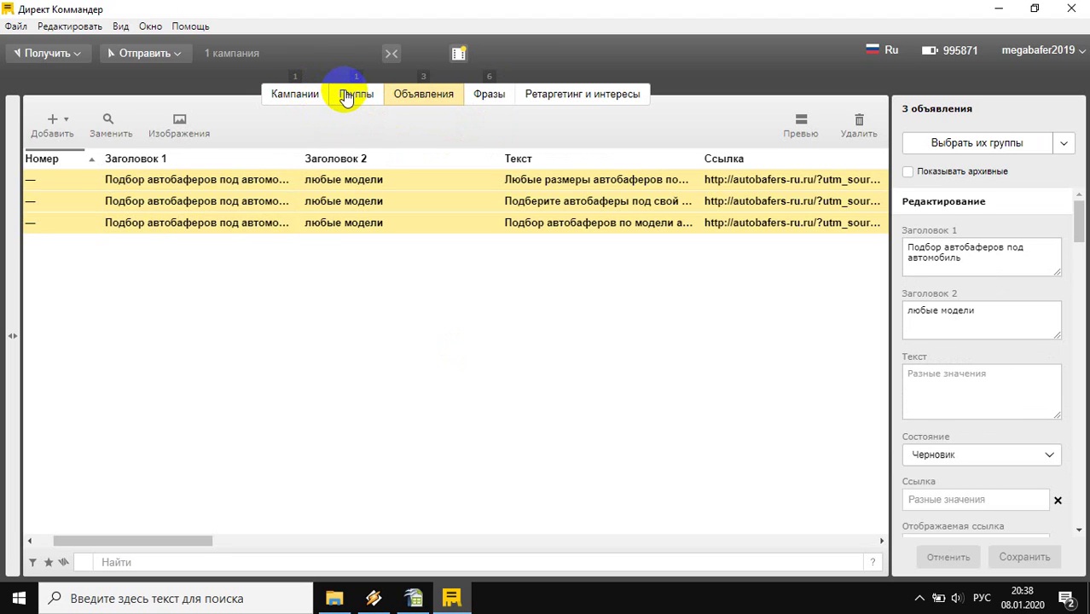
{"action": "left_click", "coordinate": [346, 96]}
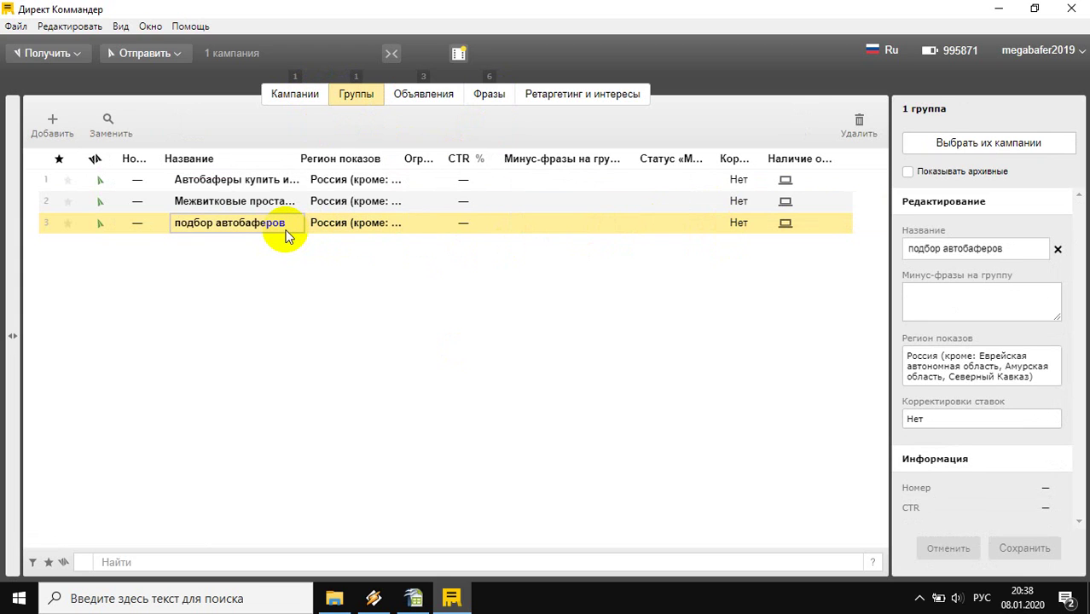
Step: Look over the brand and model phrases on the "Модели БРЕНДЫ" sheet in OpenOffice Calc, and return to Direct Commander
{"action": "left_click", "coordinate": [415, 598]}
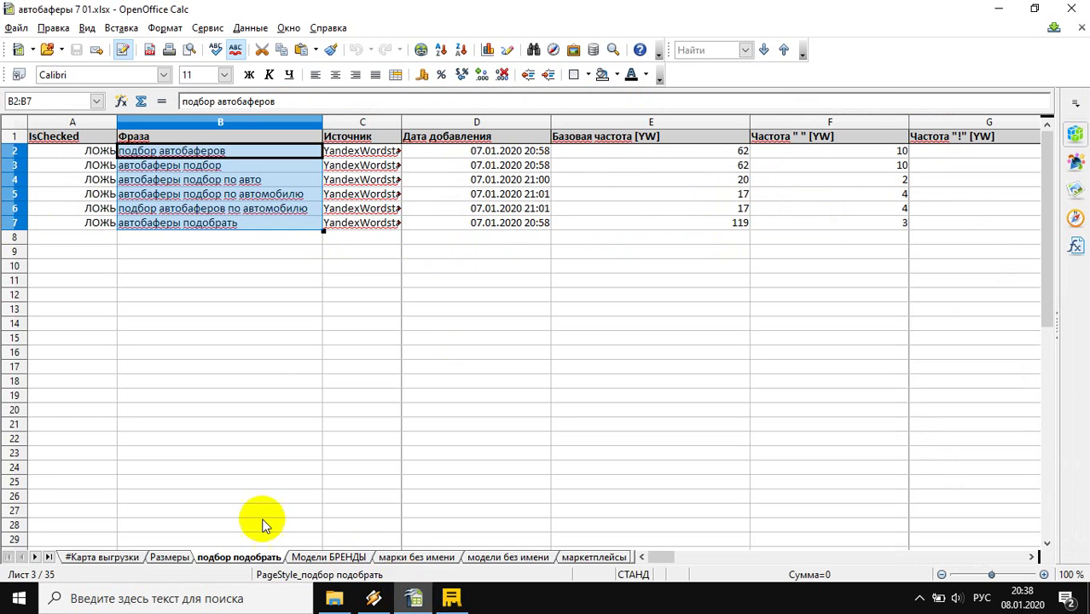
{"action": "left_click", "coordinate": [316, 557]}
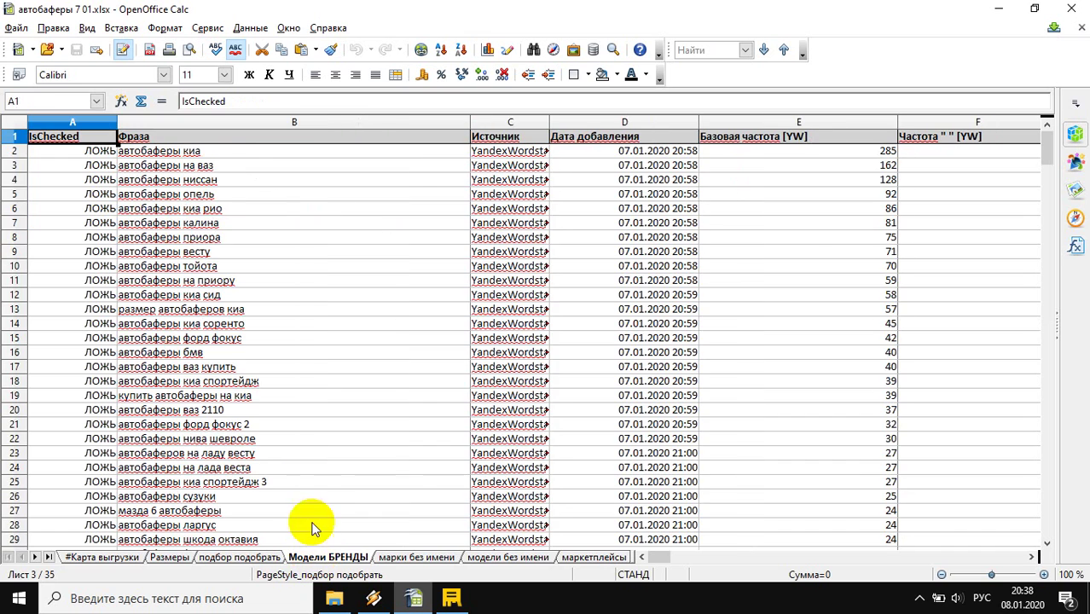
{"action": "left_click_drag", "start_coordinate": [209, 154], "coordinate": [336, 471]}
{"action": "left_click", "coordinate": [452, 598]}
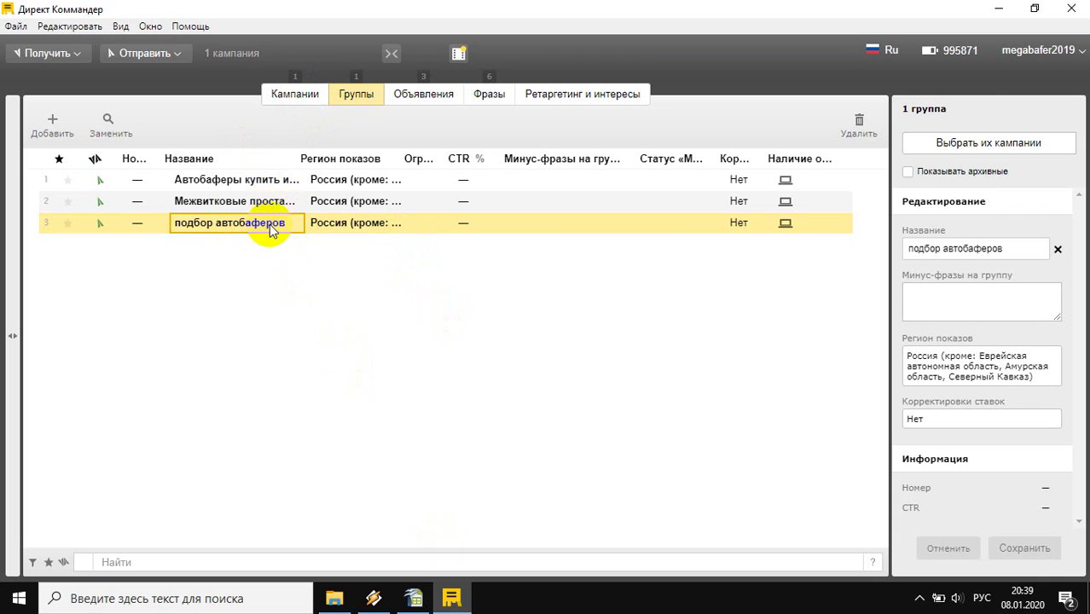
Step: Show the campaign list and view the sending options for the "Баферы поиск" campaign
{"action": "key", "text": "ctrl+1"}
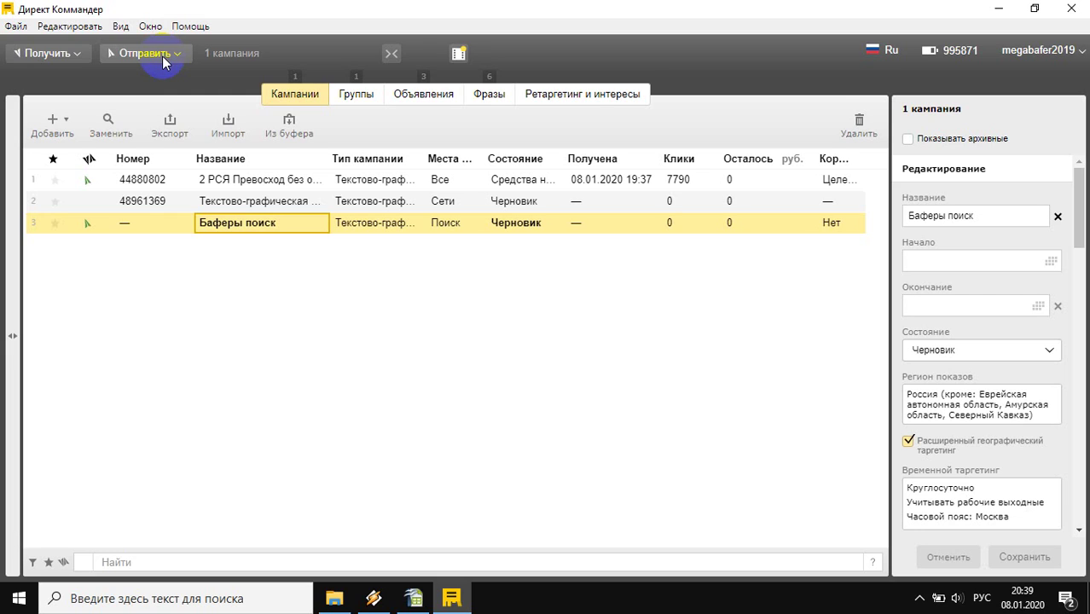
{"action": "left_click", "coordinate": [165, 58]}
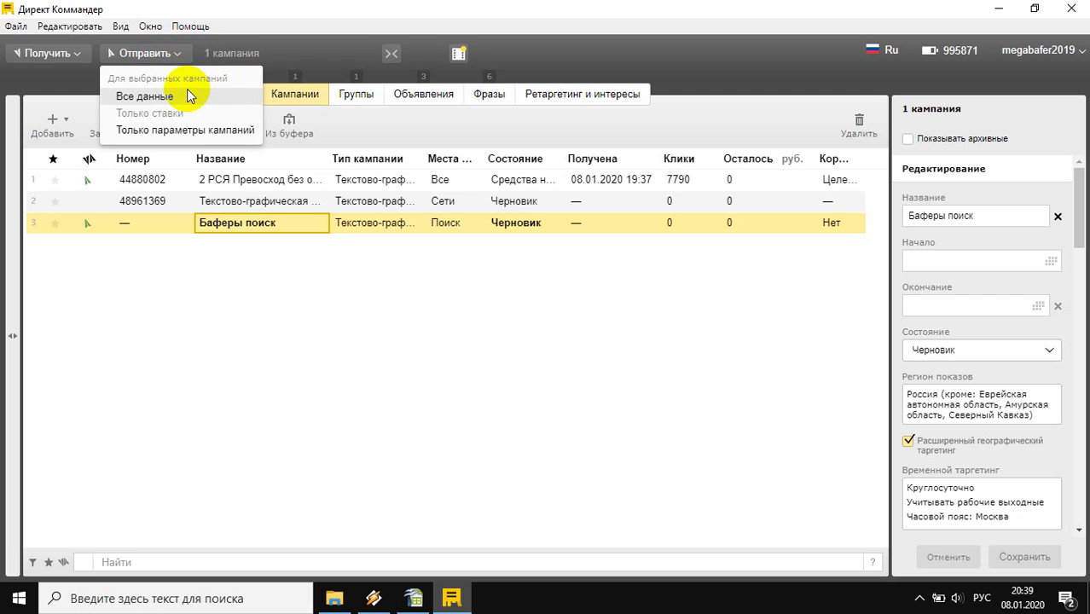
{"action": "left_click", "coordinate": [308, 341]}
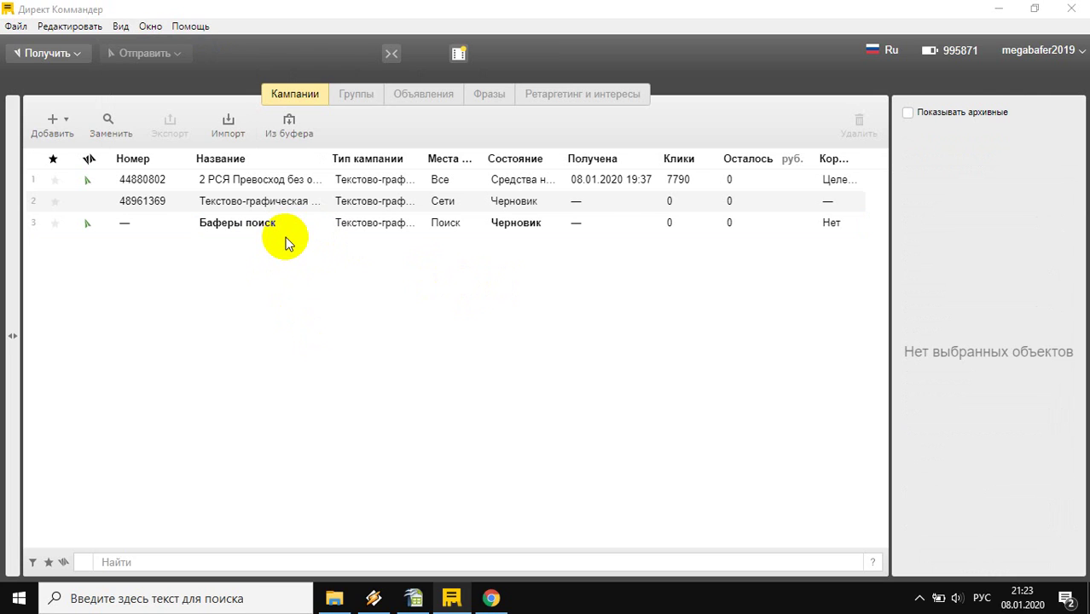
{"action": "left_click", "coordinate": [209, 203]}
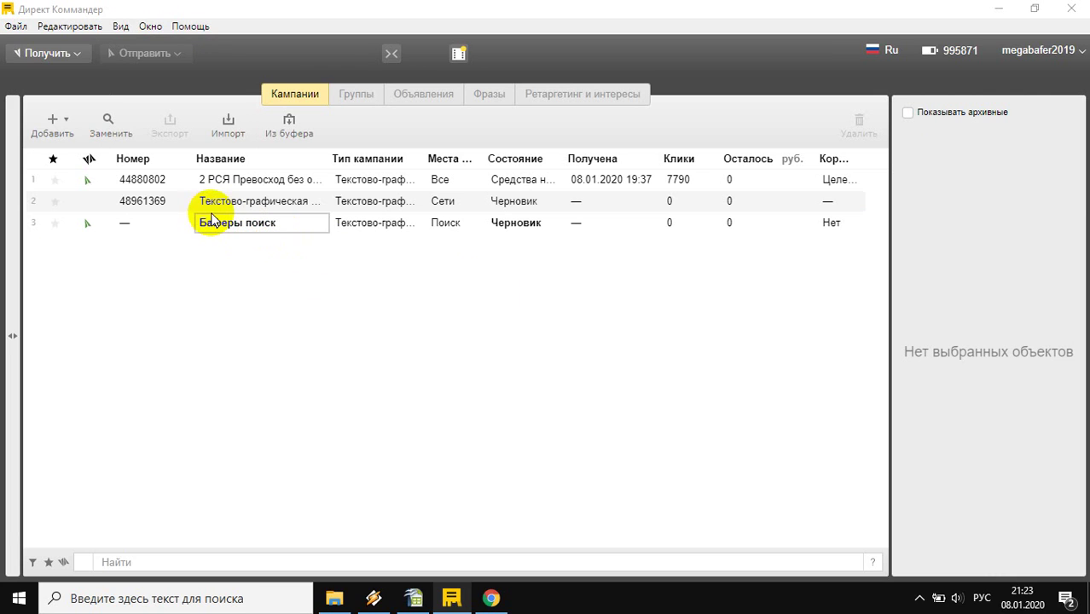
{"action": "left_click", "coordinate": [245, 228]}
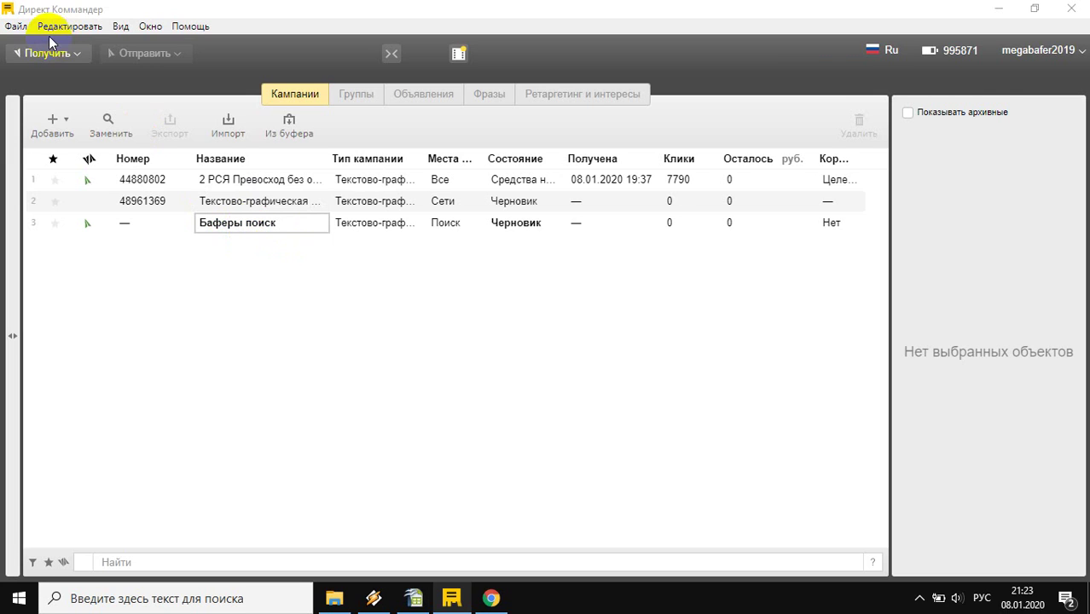
{"action": "key", "text": "Up"}
{"action": "key", "text": "Up"}
{"action": "left_click", "coordinate": [245, 228]}
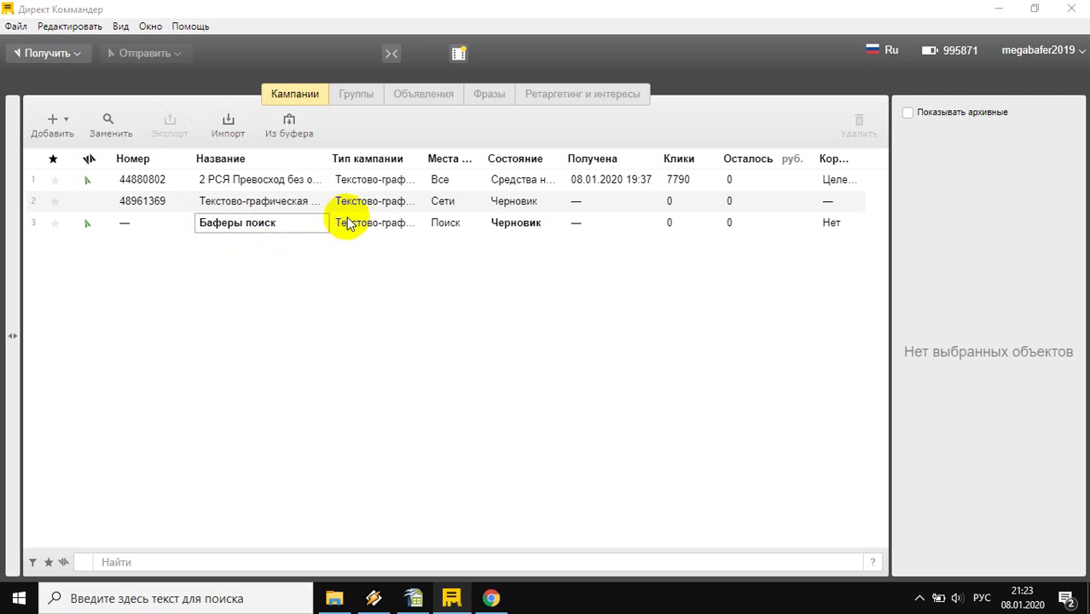
{"action": "left_click", "coordinate": [274, 211]}
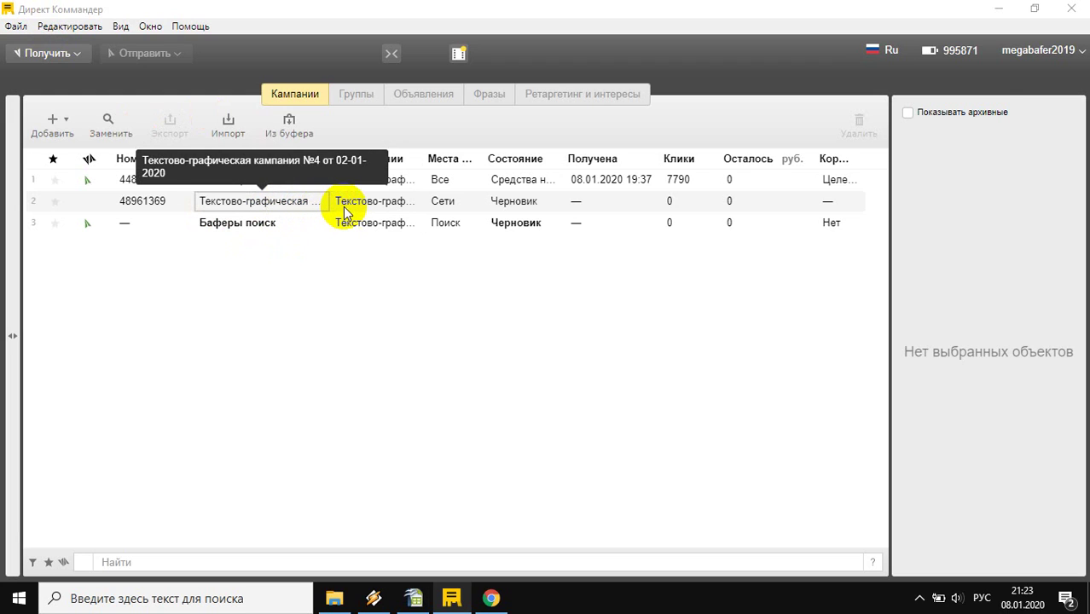
Step: Switch to the Yandex Direct page in Chrome and look over the XLS/XLSX campaign export options and template links
{"action": "left_click", "coordinate": [297, 215]}
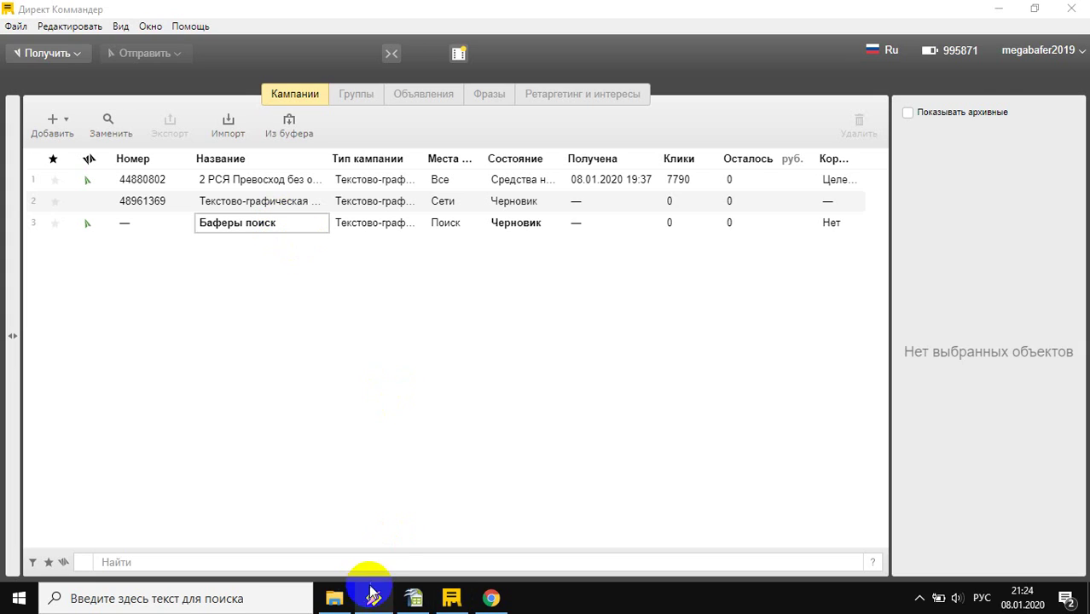
{"action": "left_click", "coordinate": [413, 600]}
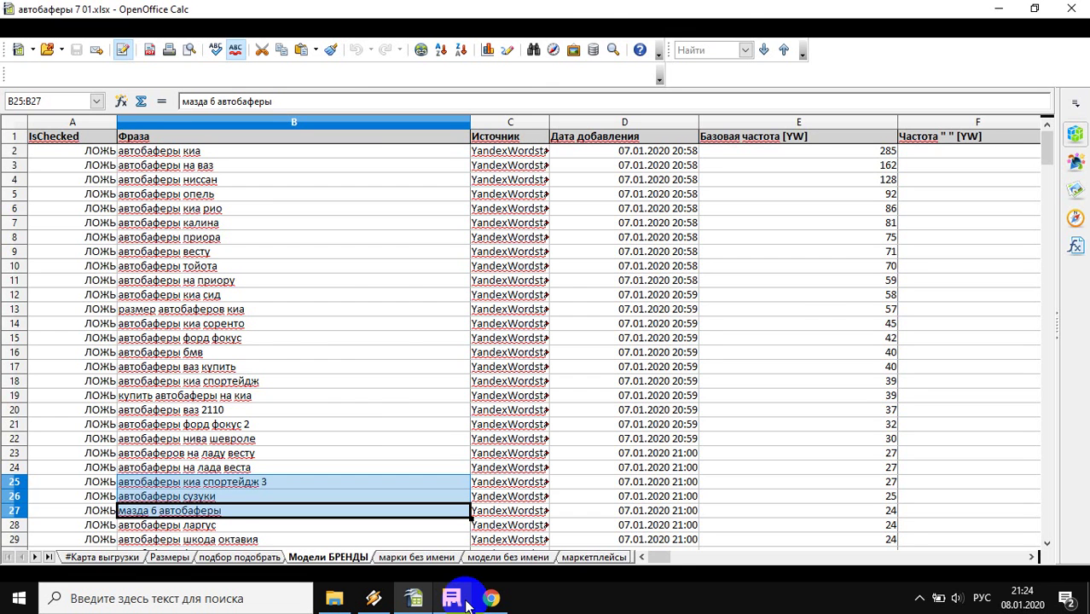
{"action": "left_click", "coordinate": [490, 600]}
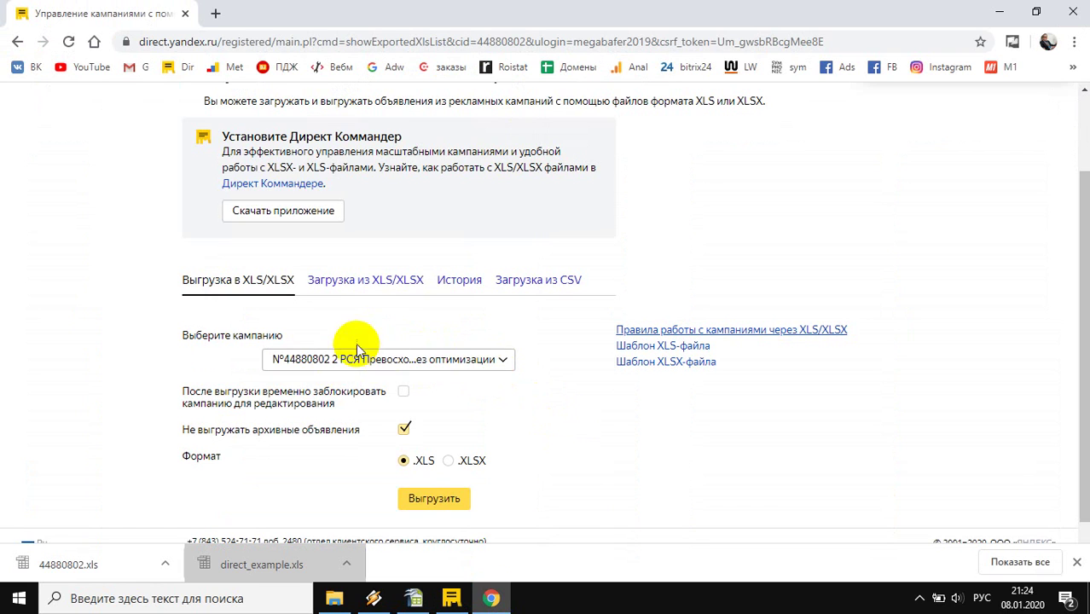
{"action": "scroll", "coordinate": [377, 335], "scroll_direction": "up", "scroll_amount": 2}
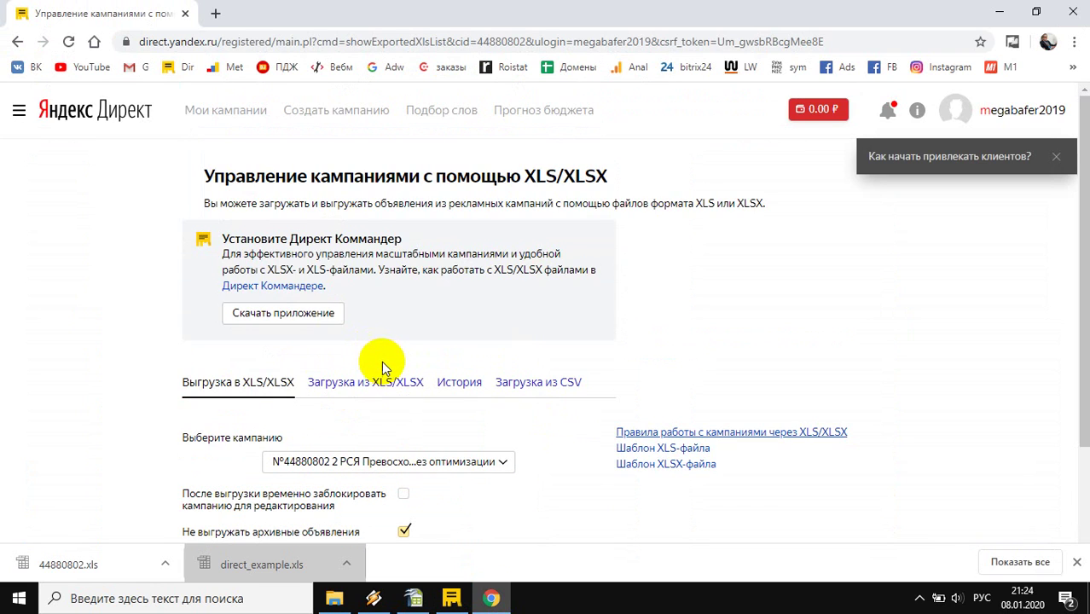
{"action": "scroll", "coordinate": [381, 361], "scroll_direction": "down", "scroll_amount": 2}
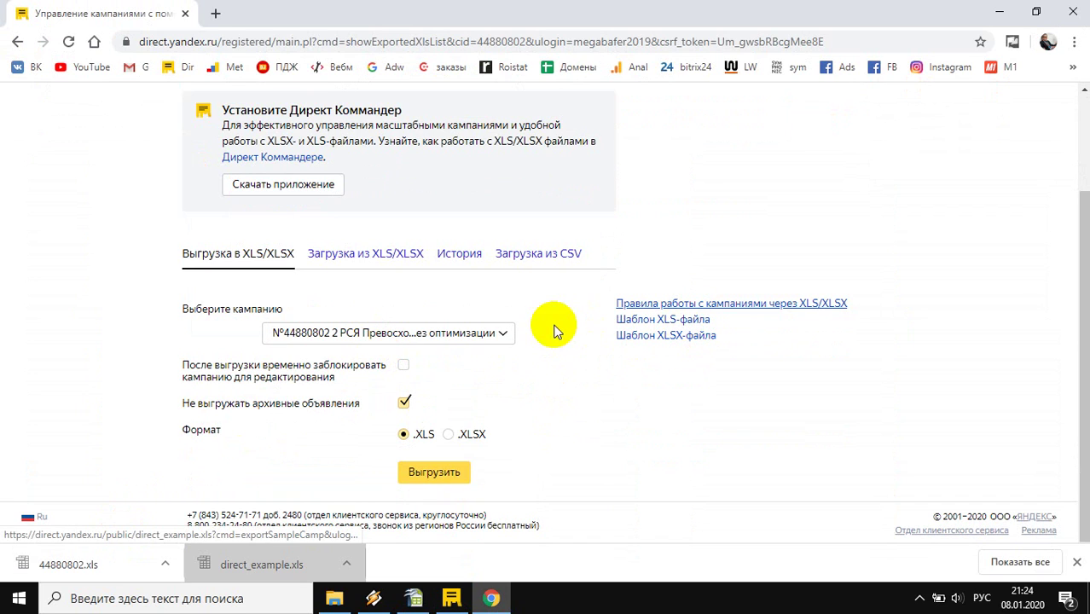
Step: Open the downloaded direct_example.xls template, look over its column layout, and close it
{"action": "left_click", "coordinate": [288, 563]}
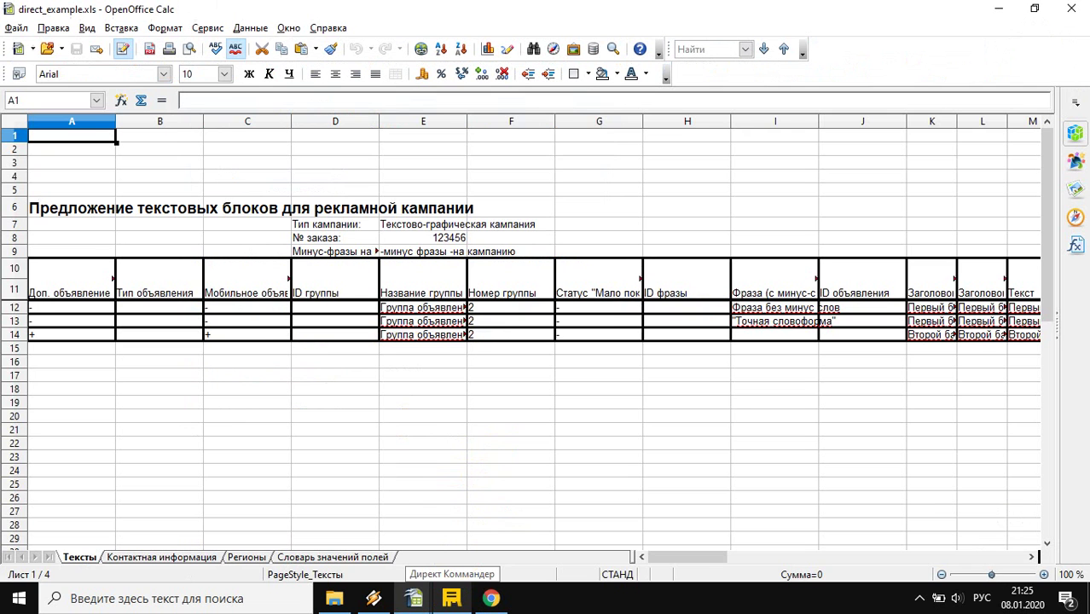
{"action": "left_click_drag", "start_coordinate": [693, 559], "coordinate": [642, 559]}
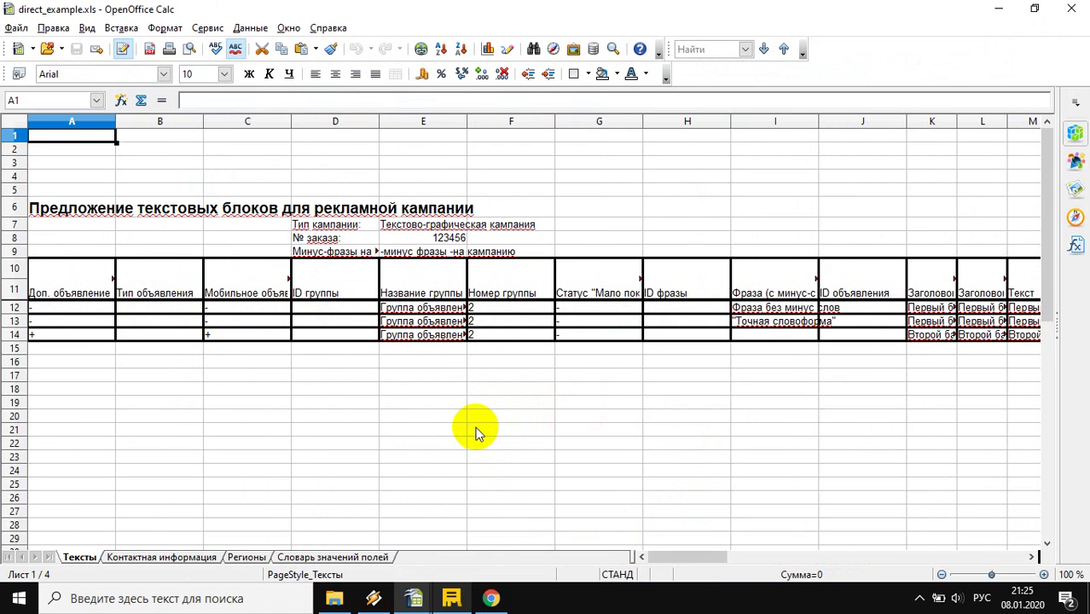
{"action": "left_click_drag", "start_coordinate": [679, 559], "coordinate": [698, 565]}
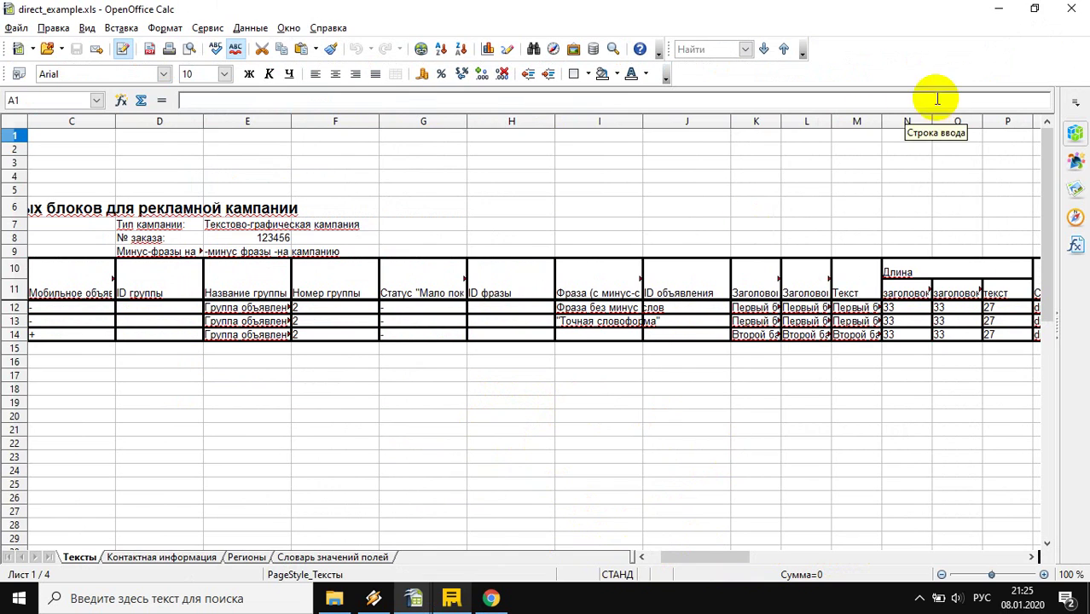
{"action": "left_click", "coordinate": [1071, 8]}
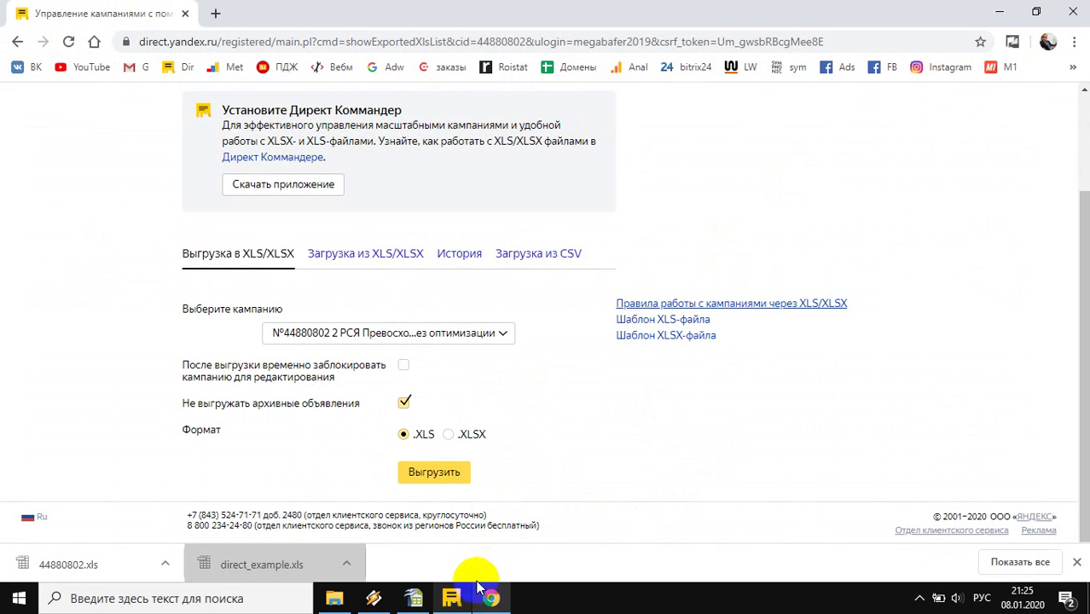
Step: Open the downloaded campaign export workbook and clear the group ID values in D12:D18
{"action": "left_click", "coordinate": [93, 564]}
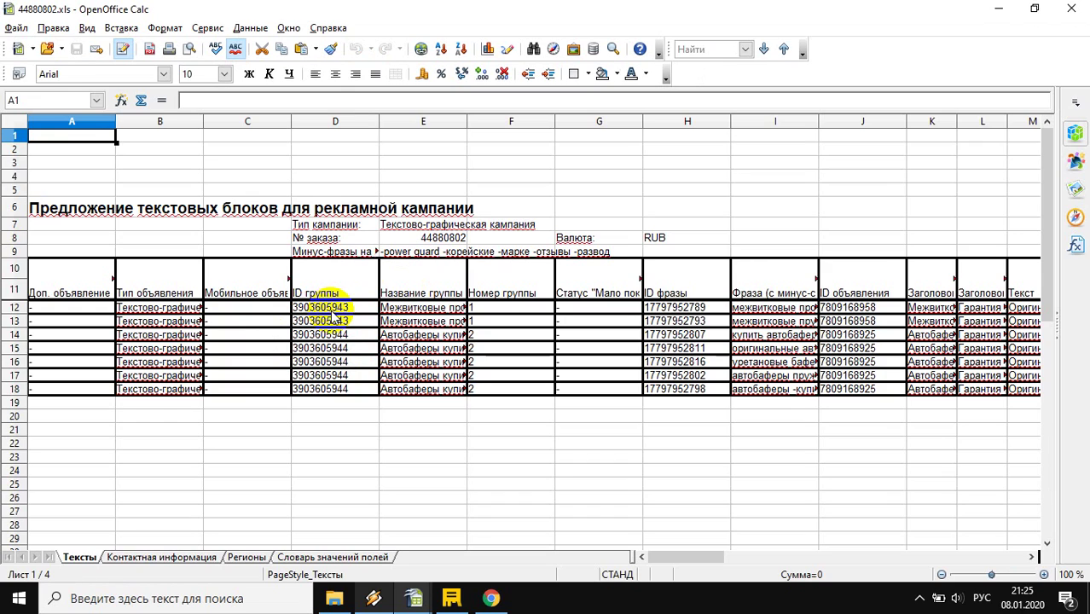
{"action": "left_click_drag", "start_coordinate": [334, 311], "coordinate": [340, 402]}
{"action": "left_click", "coordinate": [341, 401]}
{"action": "left_click_drag", "start_coordinate": [328, 311], "coordinate": [339, 397]}
{"action": "key", "text": "ctrl+x"}
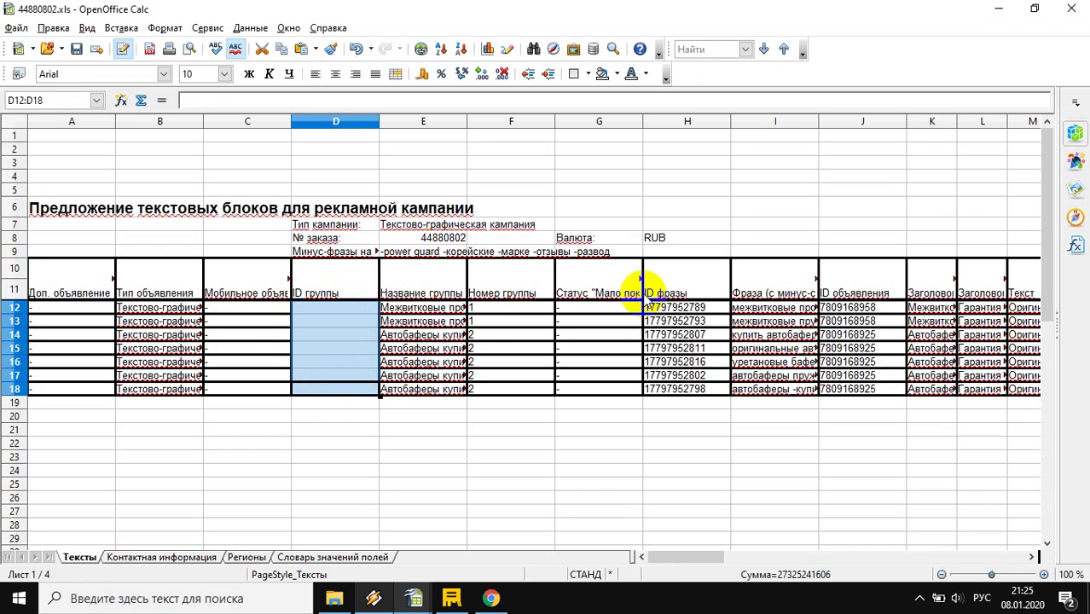
Step: Clear the phrase IDs in H12:H18 and the ad IDs in J12:J18
{"action": "left_click_drag", "start_coordinate": [695, 309], "coordinate": [695, 393]}
{"action": "key", "text": "ctrl+x"}
{"action": "left_click_drag", "start_coordinate": [853, 309], "coordinate": [872, 390]}
{"action": "key", "text": "ctrl+x"}
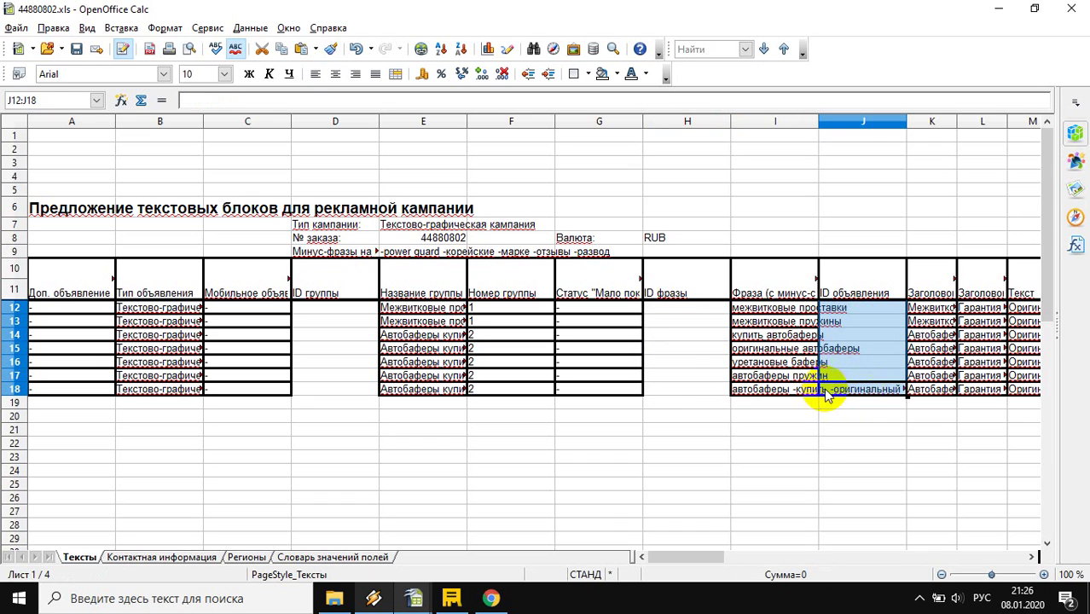
{"action": "left_click", "coordinate": [717, 362]}
{"action": "mouse_move", "coordinate": [674, 557]}
{"action": "left_mouse_down"}
{"action": "mouse_move", "coordinate": [907, 555]}
{"action": "mouse_move", "coordinate": [657, 562]}
{"action": "left_mouse_up"}
{"action": "left_click", "coordinate": [162, 431]}
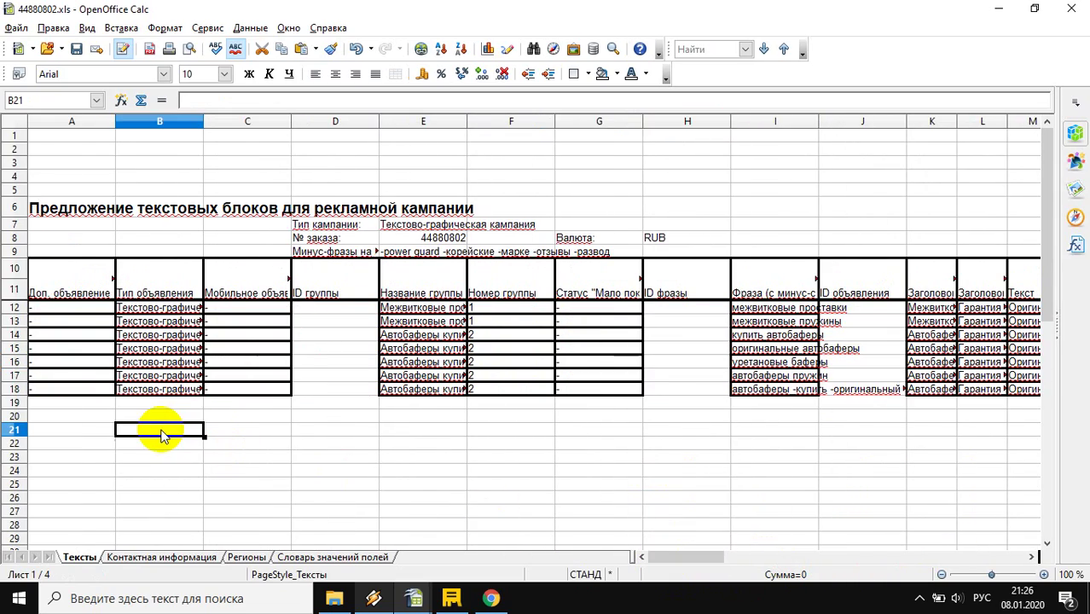
Step: Add "-китай" to the end of the campaign's minus-phrase list in cell E9
{"action": "left_click", "coordinate": [401, 253]}
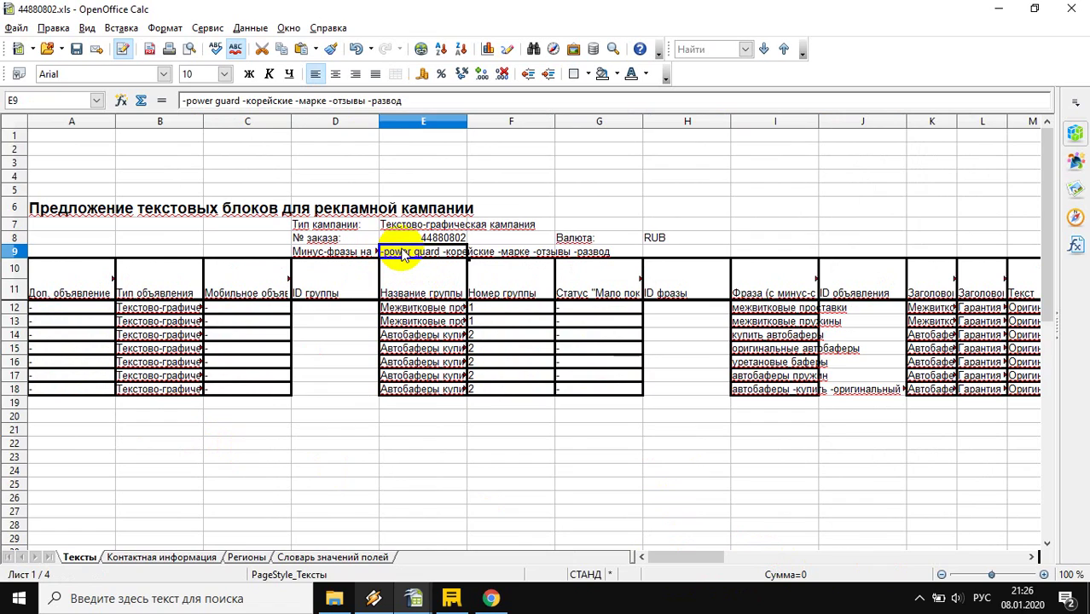
{"action": "left_click", "coordinate": [414, 100]}
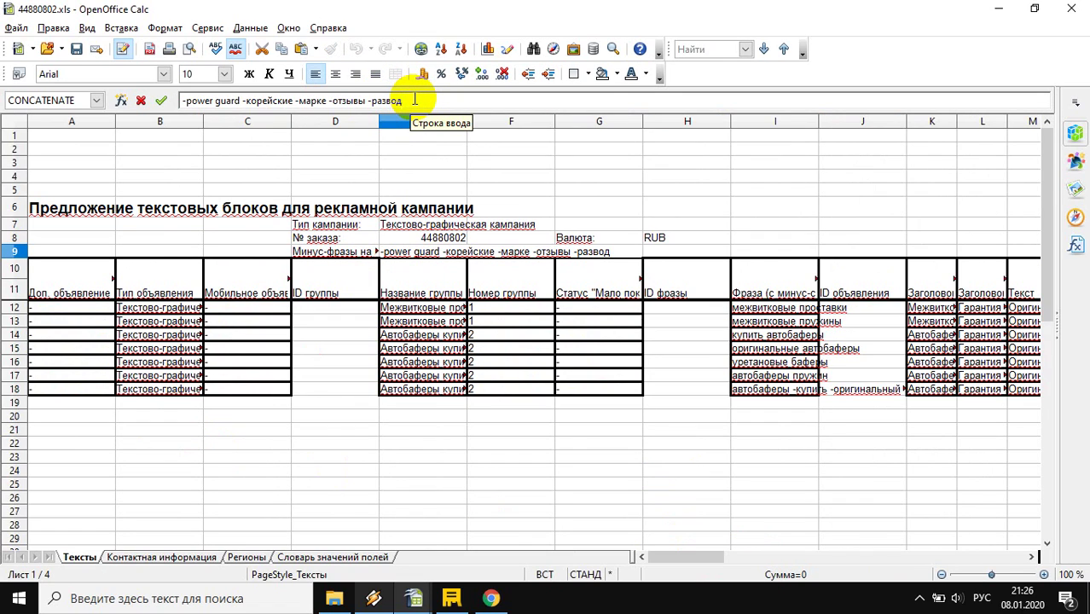
{"action": "type", "text": "-китай"}
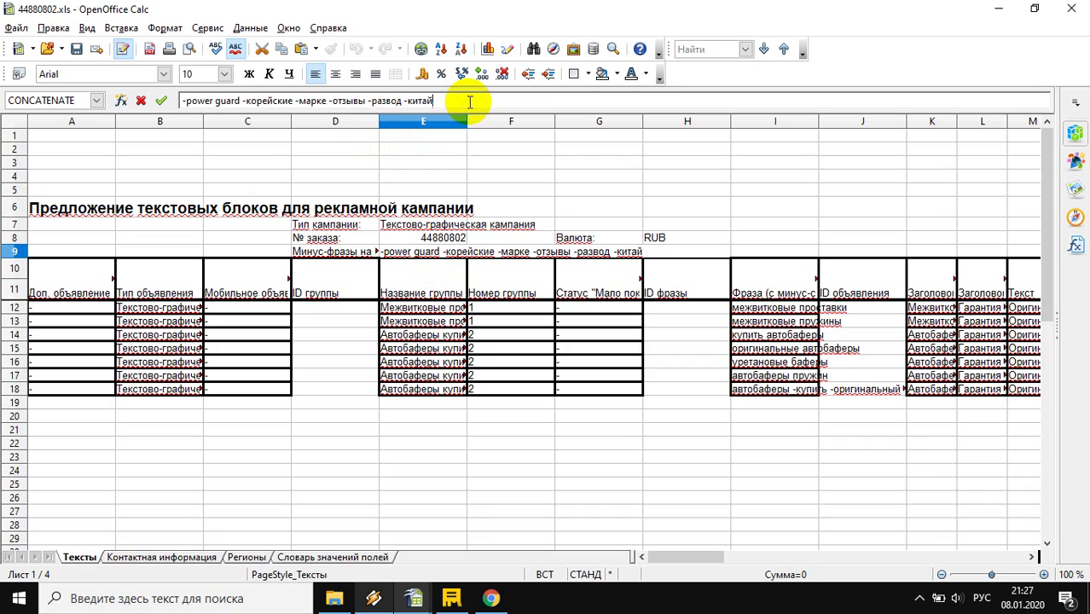
{"action": "left_click", "coordinate": [427, 261]}
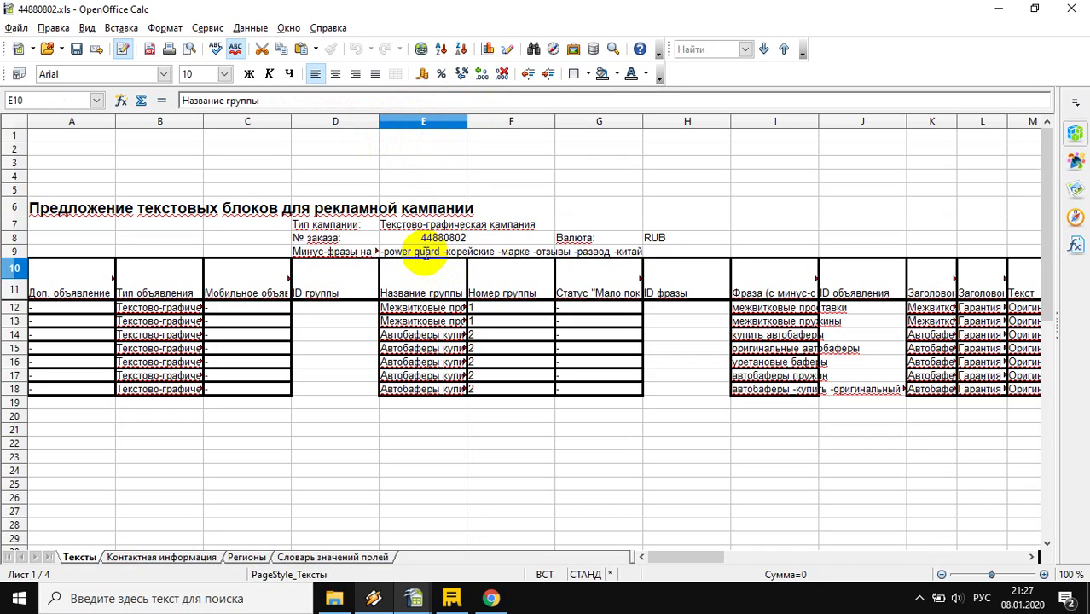
{"action": "left_click", "coordinate": [420, 251]}
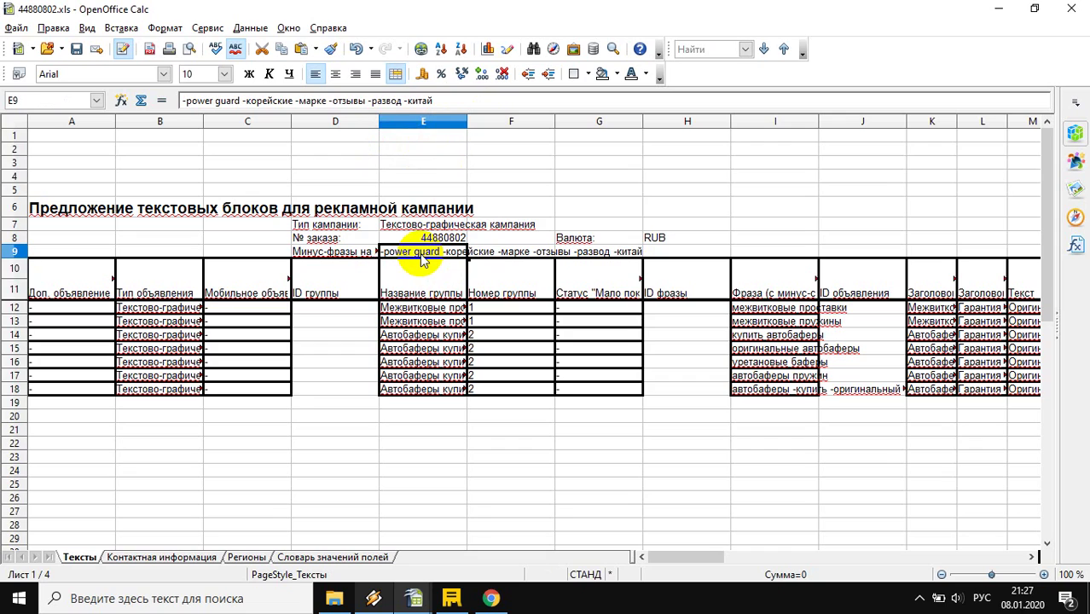
Step: Review the group names and group numbers of the exported phrase rows 12 to 18
{"action": "left_click", "coordinate": [425, 309]}
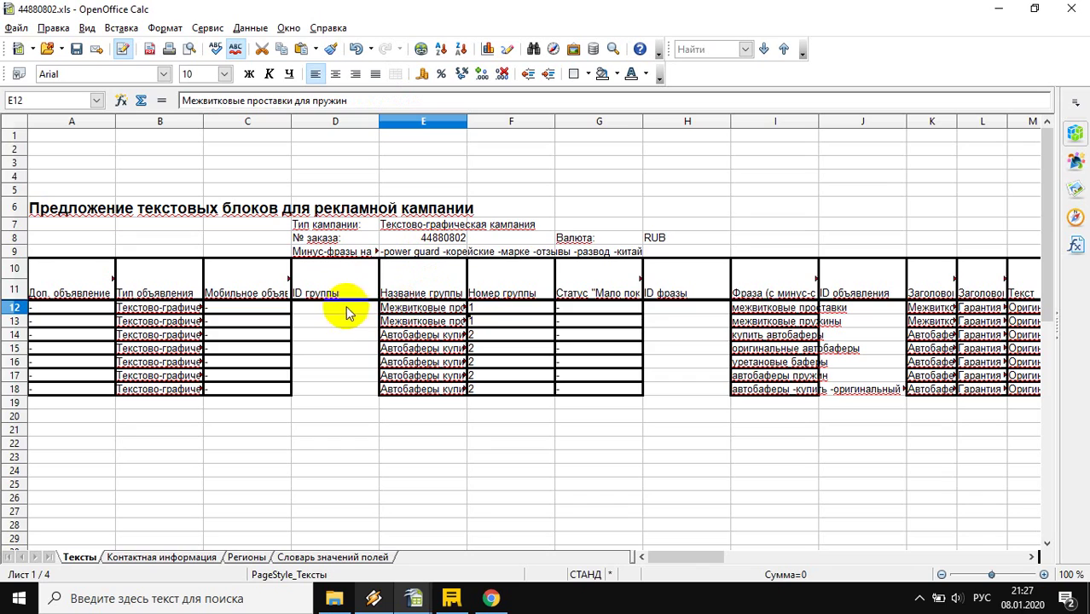
{"action": "left_click_drag", "start_coordinate": [484, 309], "coordinate": [490, 362]}
{"action": "left_click", "coordinate": [487, 390]}
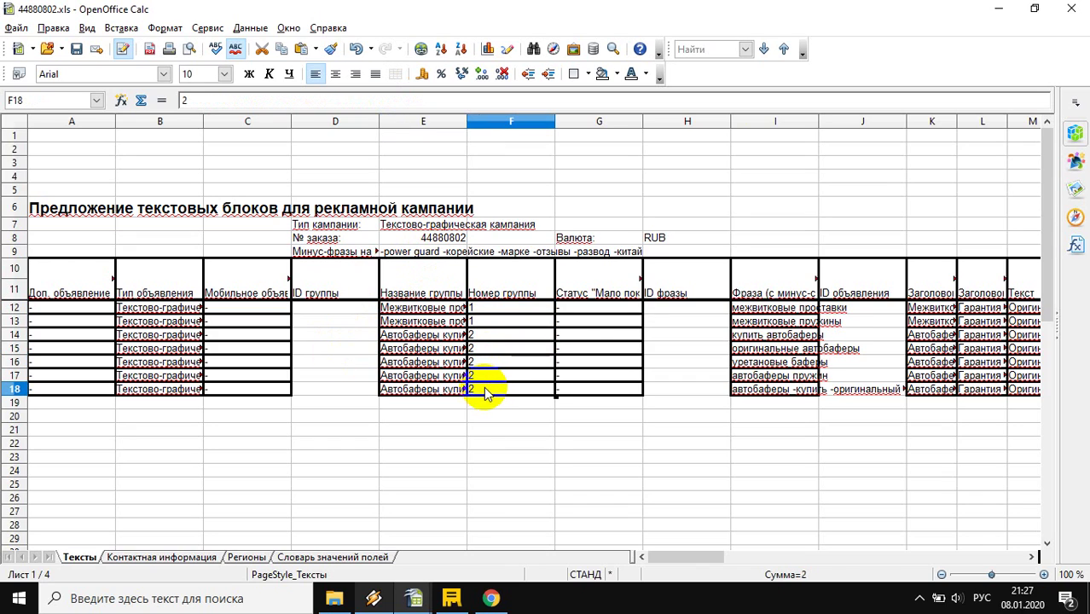
{"action": "scroll", "coordinate": [483, 398], "scroll_direction": "down", "scroll_amount": 3}
{"action": "scroll", "coordinate": [484, 375], "scroll_direction": "up", "scroll_amount": 3}
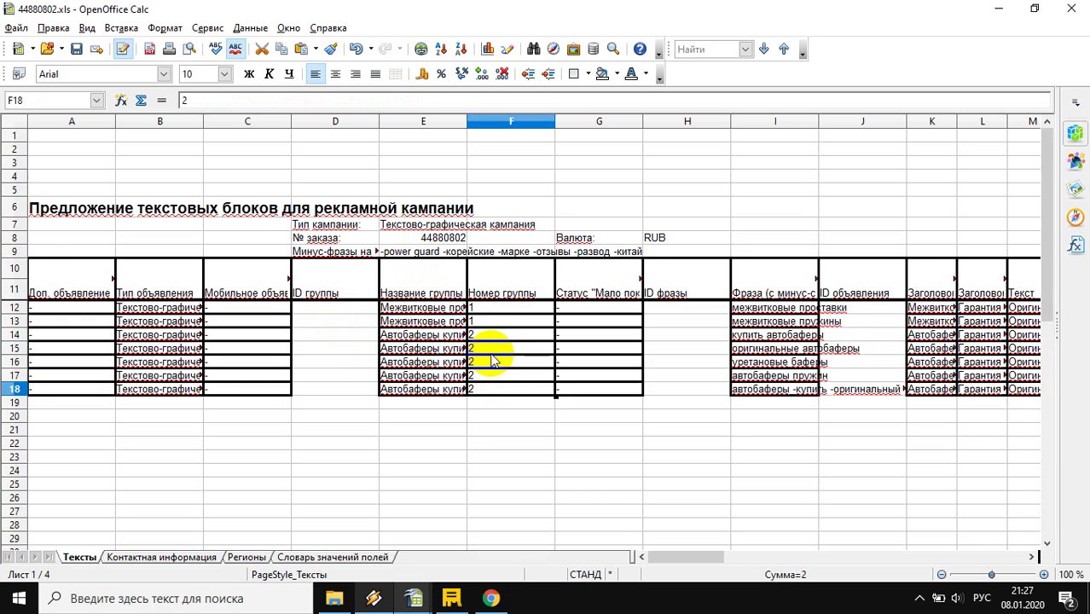
Step: Try to assign group number 1 to the rows in F14:F18, and undo the change
{"action": "left_click", "coordinate": [483, 323]}
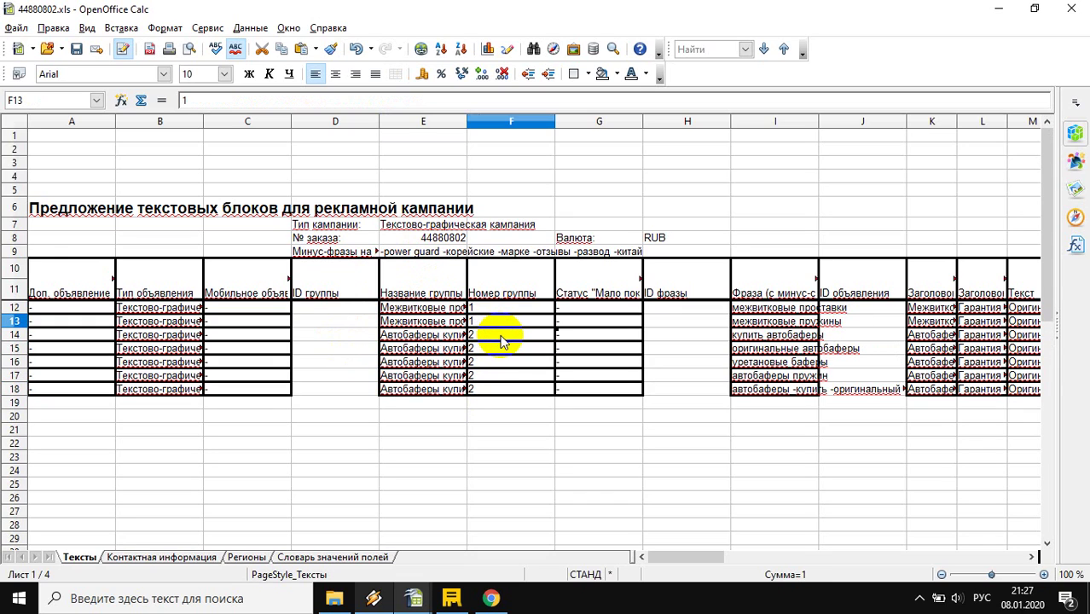
{"action": "left_click_drag", "start_coordinate": [488, 338], "coordinate": [485, 395]}
{"action": "key", "text": "ctrl+v"}
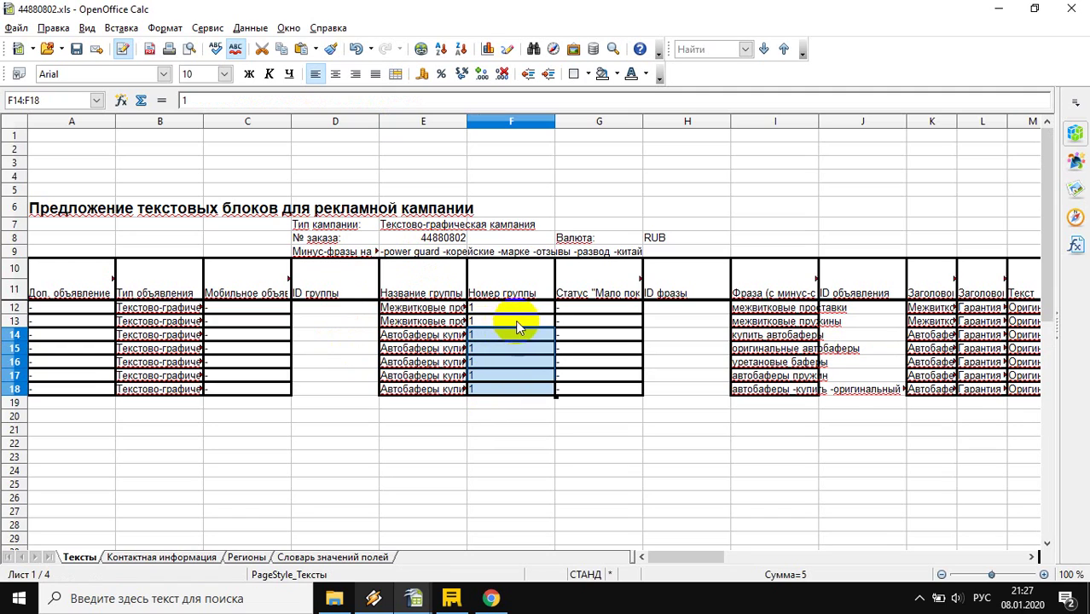
{"action": "key", "text": "ctrl+z"}
Step: Enter group number 3 in the empty cells F19:F23 below the existing group numbers
{"action": "left_click", "coordinate": [491, 390]}
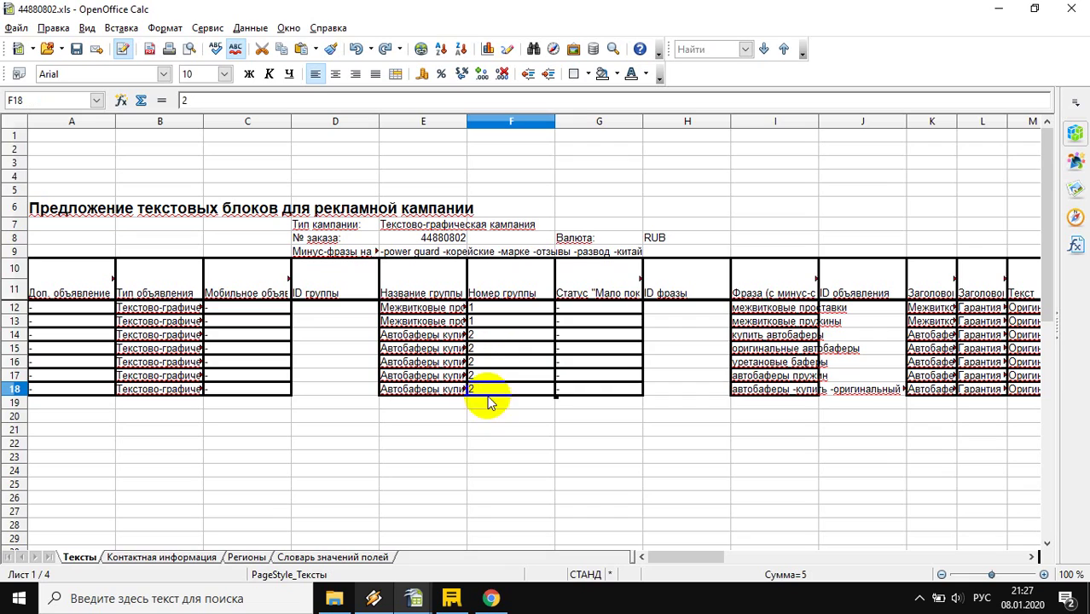
{"action": "left_click_drag", "start_coordinate": [553, 395], "coordinate": [501, 462]}
{"action": "left_click", "coordinate": [499, 407]}
{"action": "key", "text": "ctrl+c"}
{"action": "key", "text": "ctrl+v"}
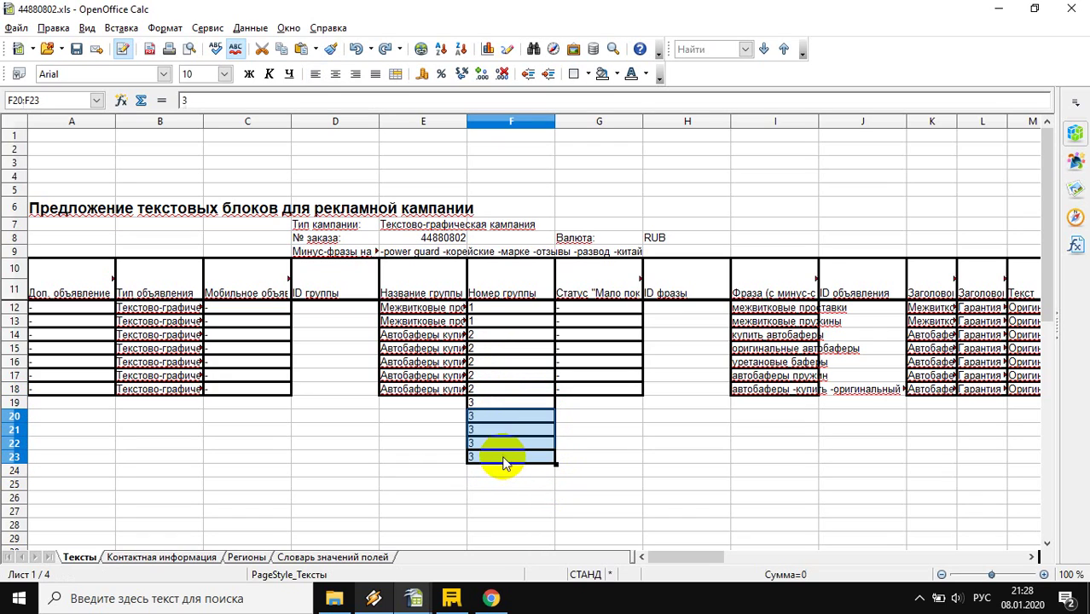
{"action": "left_click", "coordinate": [488, 403]}
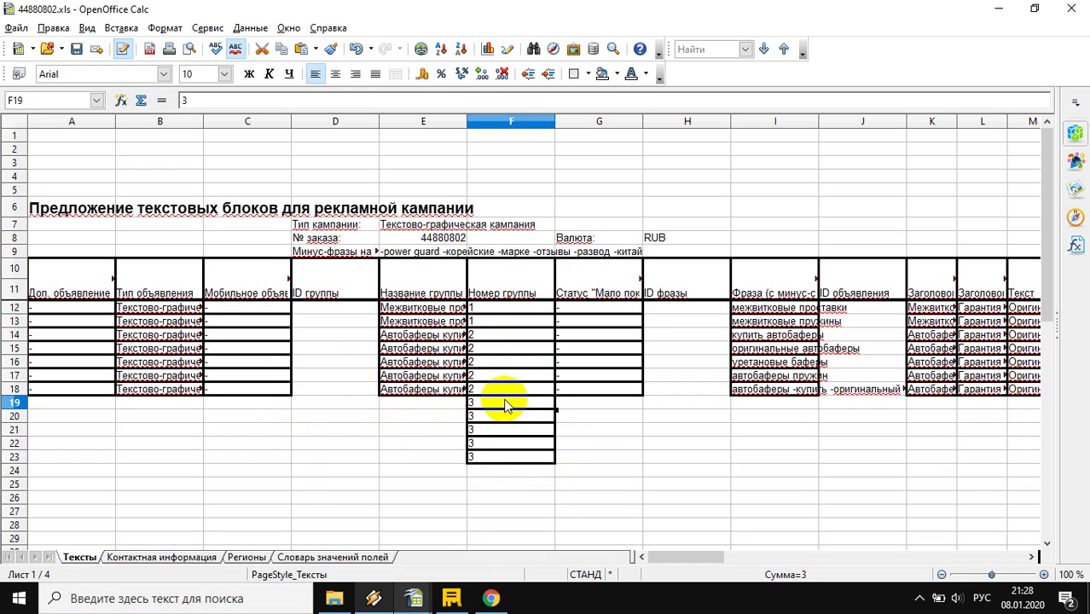
Step: Copy the whole of row 18 into rows 19 to 23
{"action": "left_click", "coordinate": [16, 390]}
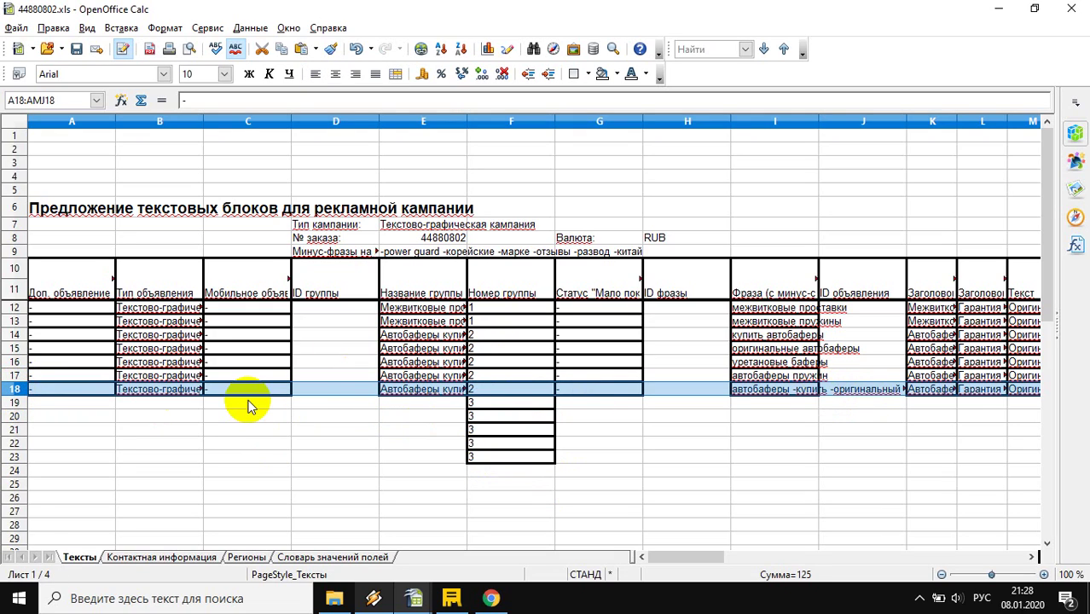
{"action": "left_click_drag", "start_coordinate": [16, 406], "coordinate": [17, 457]}
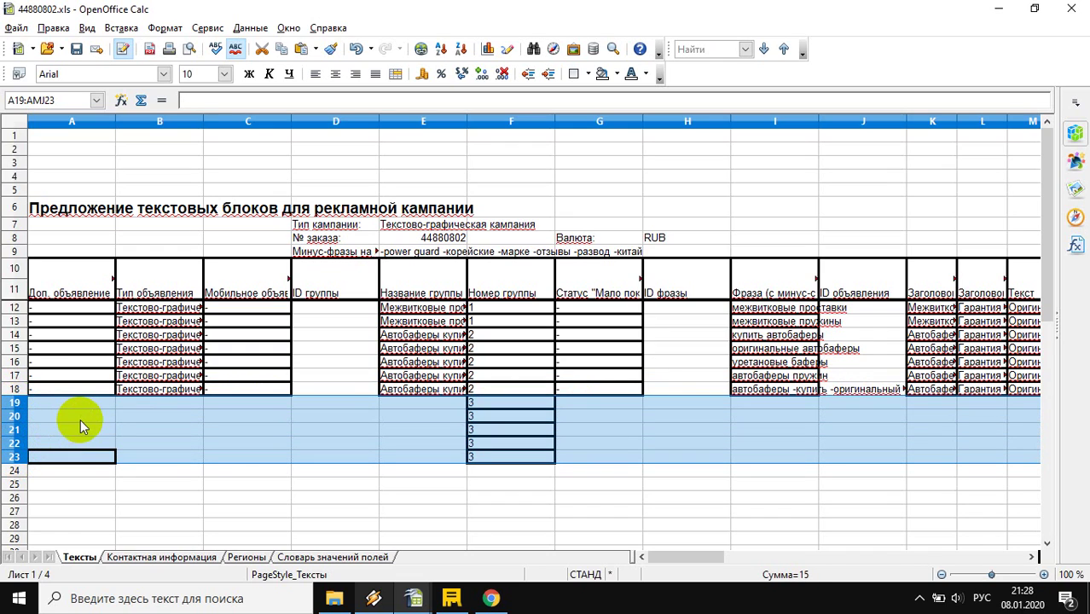
{"action": "key", "text": "ctrl+v"}
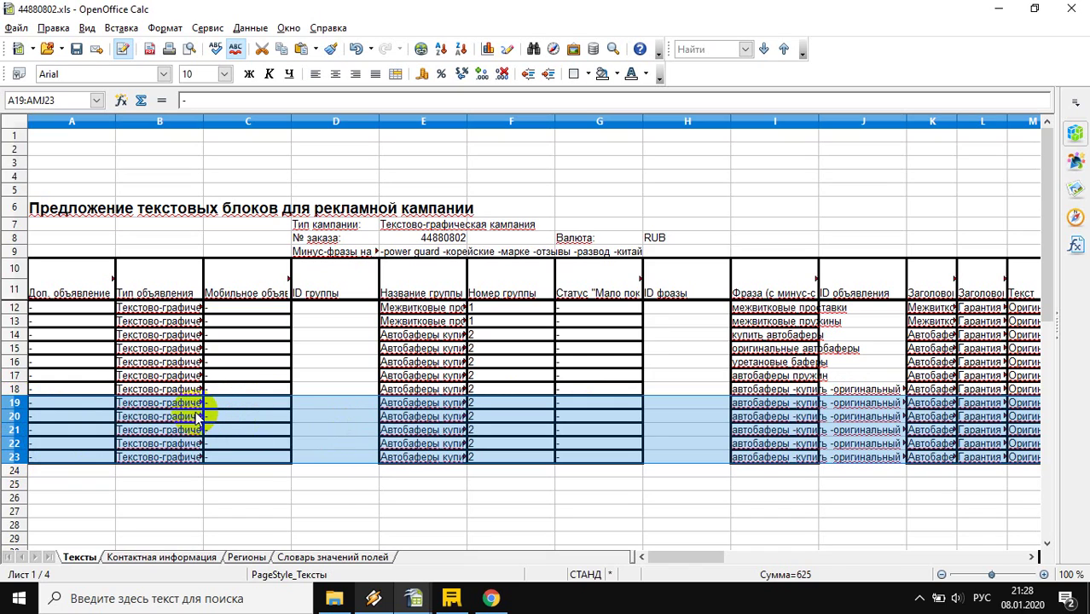
Step: Set the group number to 3 for the copied rows in F19:F23
{"action": "left_click", "coordinate": [476, 406]}
{"action": "type", "text": "3"}
{"action": "key", "text": "Return"}
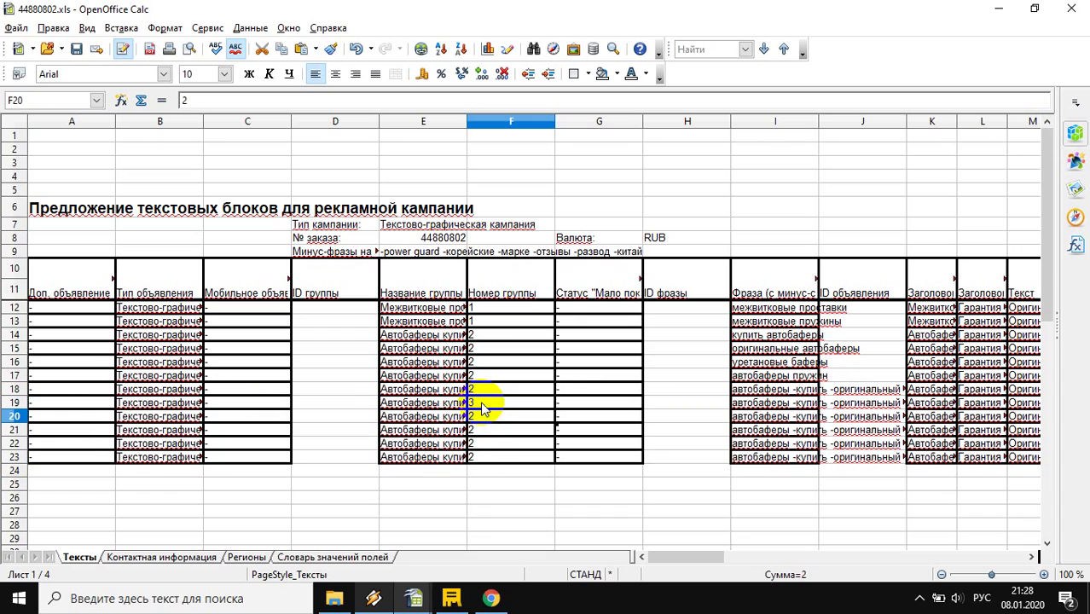
{"action": "left_click", "coordinate": [482, 406]}
{"action": "left_click_drag", "start_coordinate": [482, 417], "coordinate": [488, 453]}
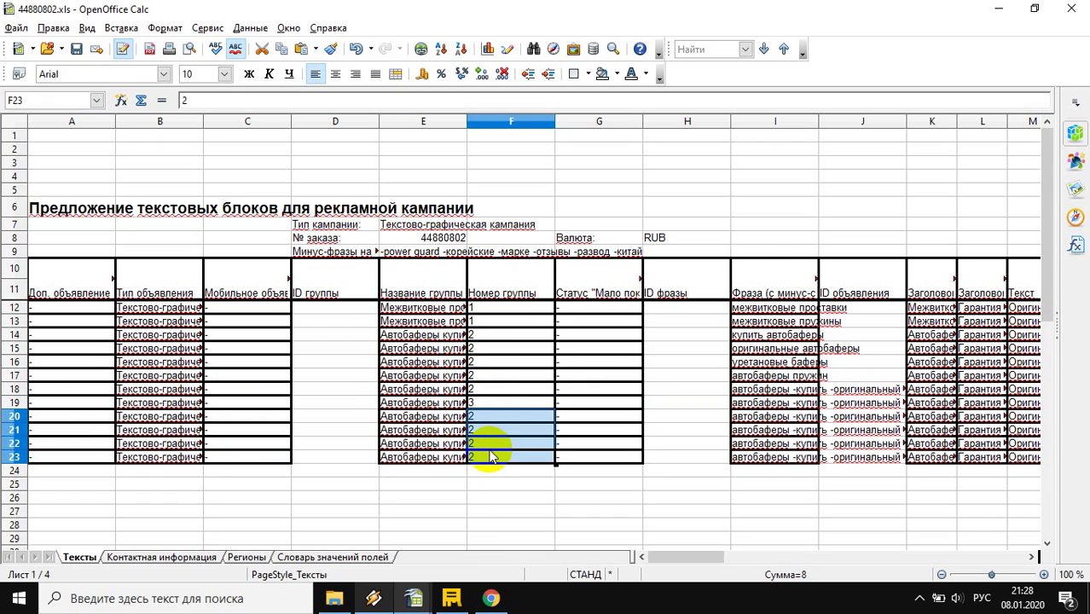
{"action": "key", "text": "ctrl+v"}
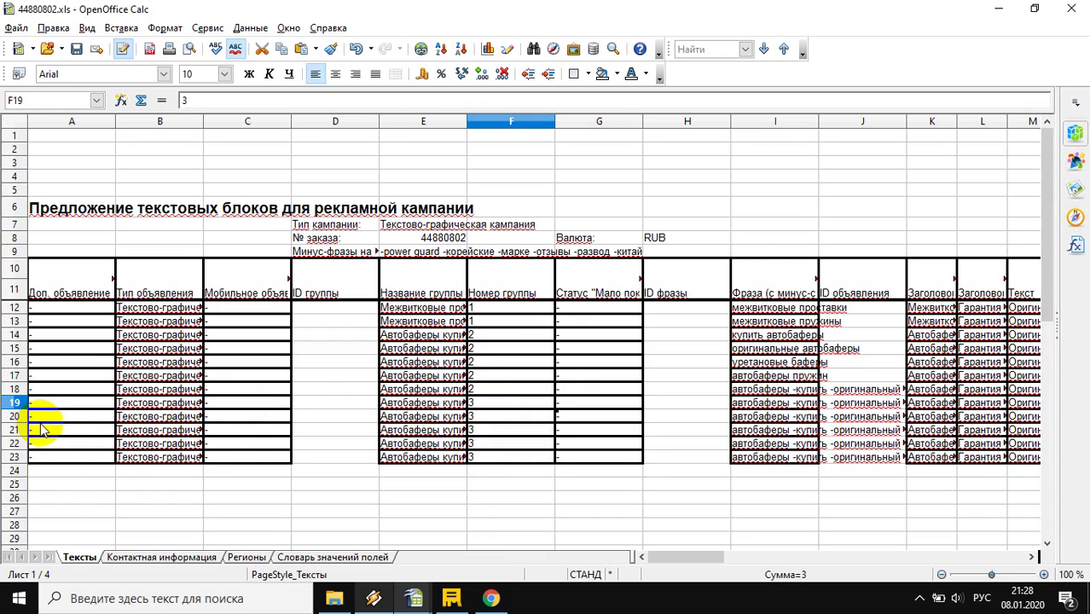
Step: Fill rows 19 to 23 with a light yellow background to mark the new group
{"action": "left_click_drag", "start_coordinate": [15, 403], "coordinate": [17, 457]}
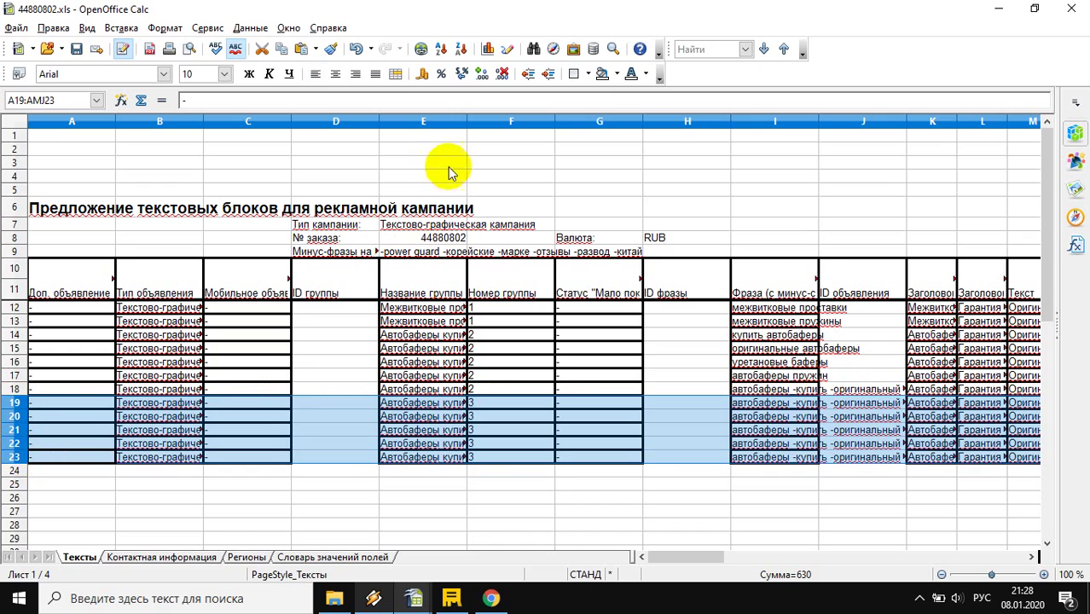
{"action": "left_click", "coordinate": [616, 77]}
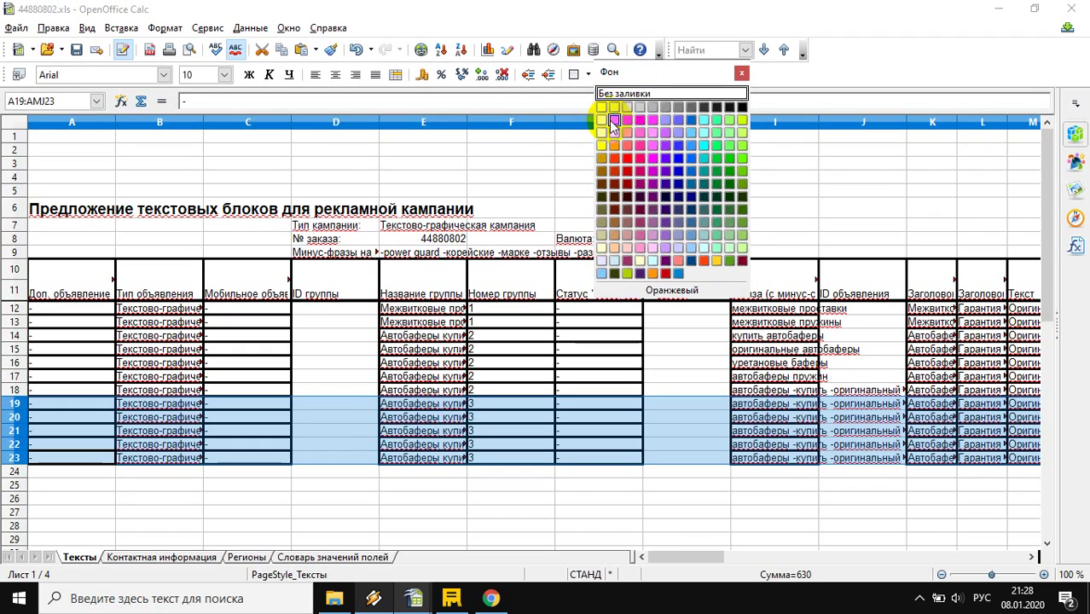
{"action": "left_click", "coordinate": [608, 112]}
{"action": "left_click", "coordinate": [459, 363]}
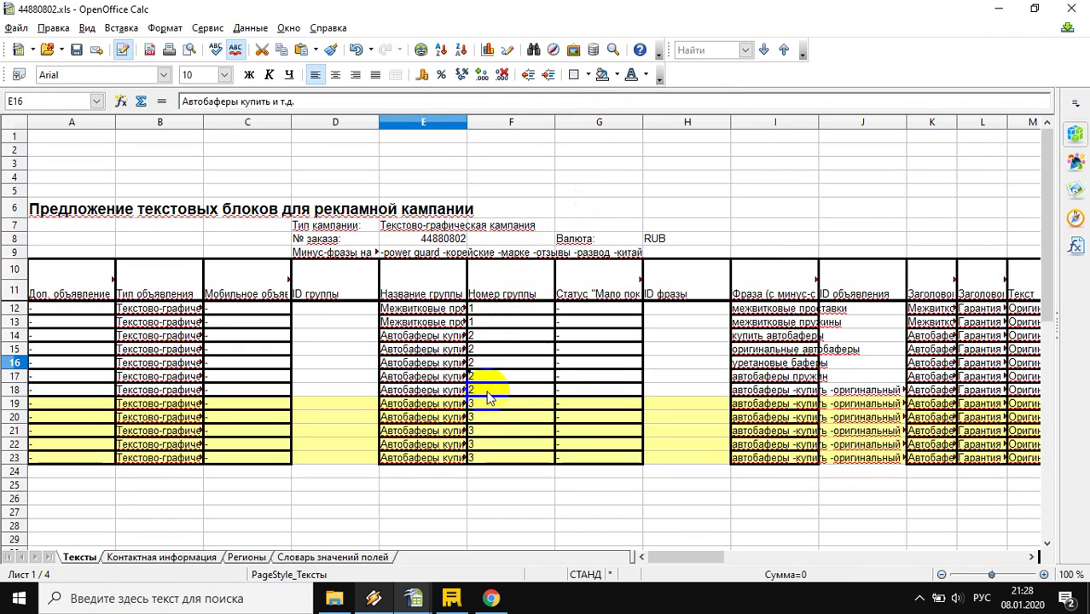
Step: Fill rows 12 and 13 with a light green background to mark the first group
{"action": "left_click_drag", "start_coordinate": [17, 309], "coordinate": [17, 323]}
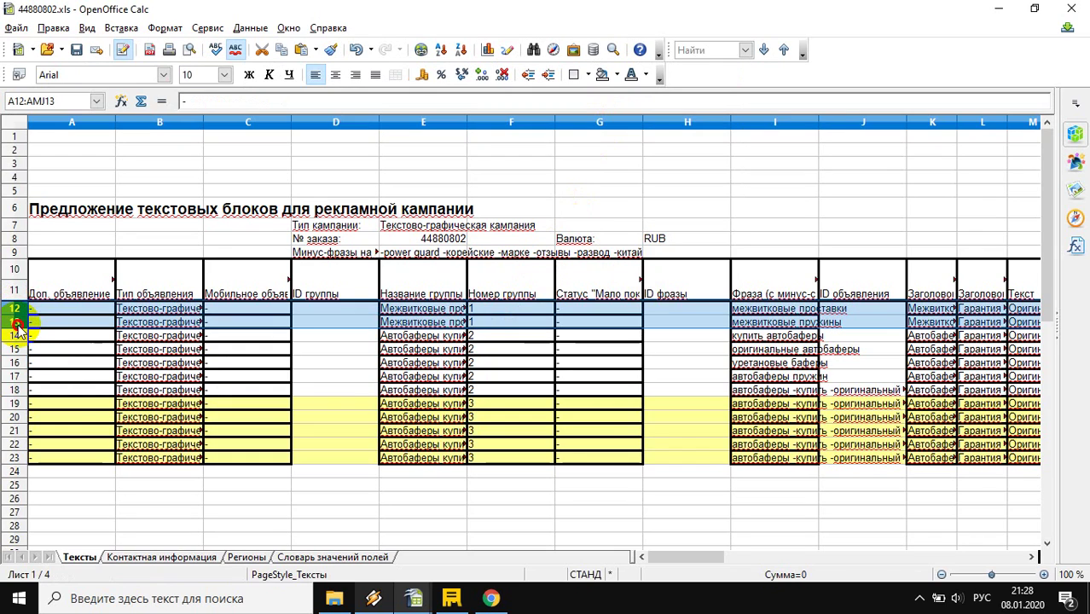
{"action": "left_click", "coordinate": [615, 75]}
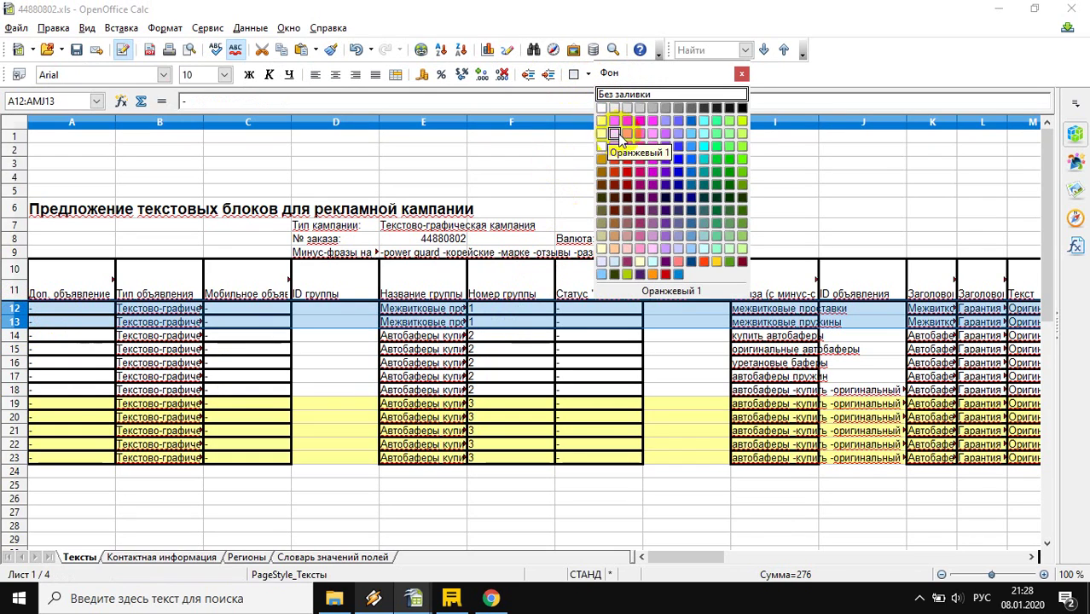
{"action": "left_click", "coordinate": [729, 124]}
{"action": "left_click", "coordinate": [535, 336]}
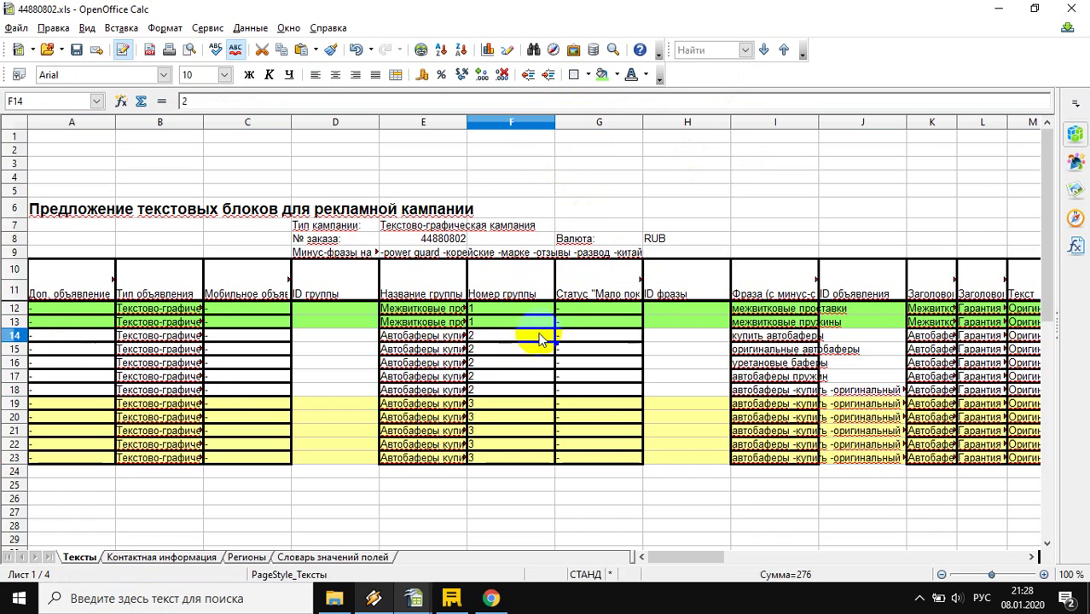
{"action": "left_click", "coordinate": [449, 407]}
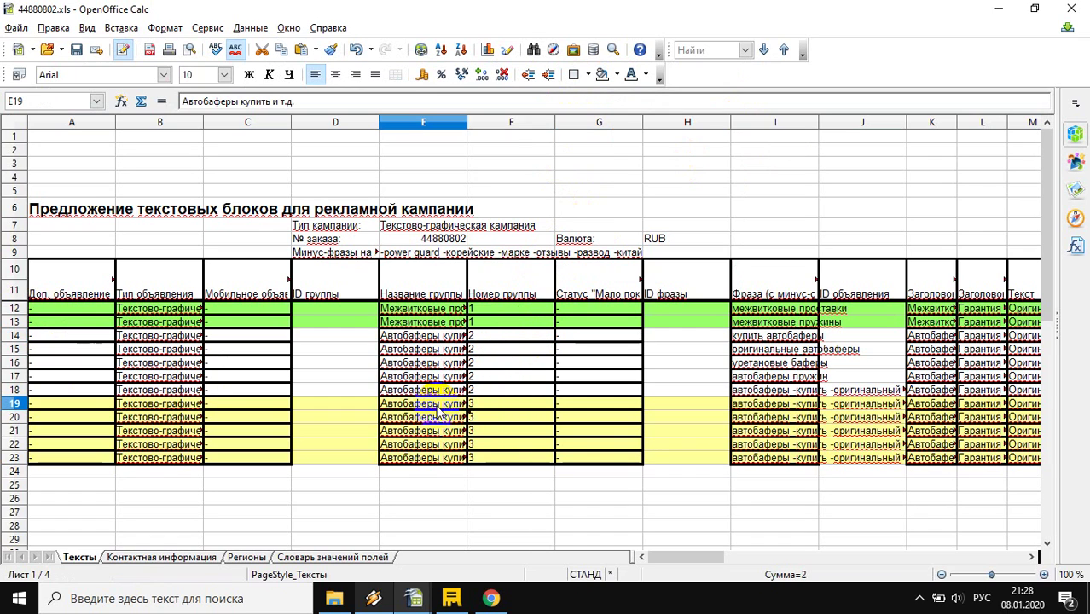
Step: Copy the phrases in B2:B7 from the подбор подобрать sheet of автобаферы 7 01.xlsx
{"action": "mouse_move", "coordinate": [414, 593]}
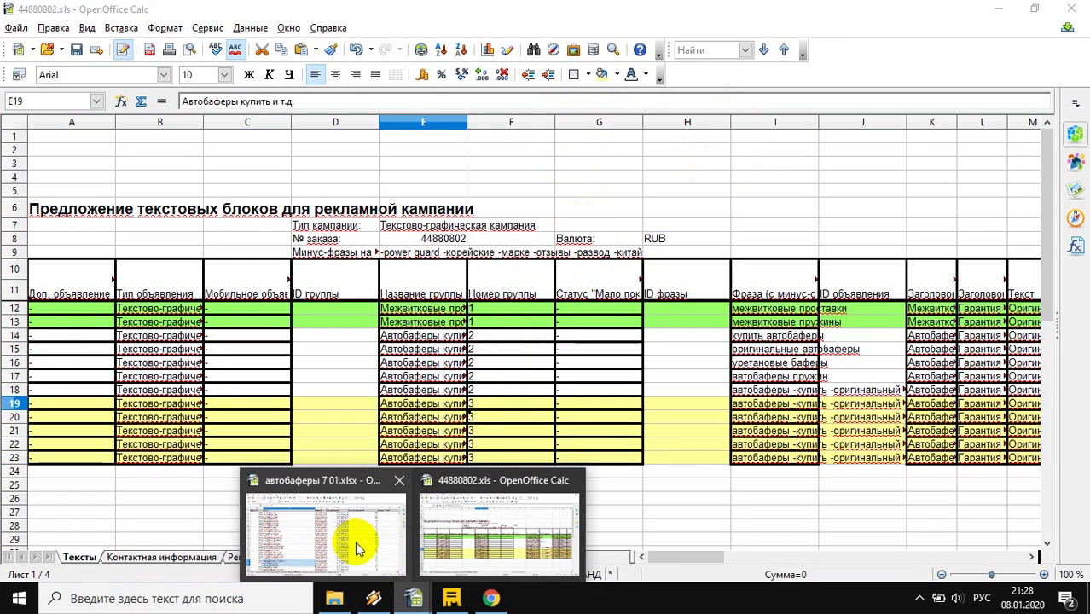
{"action": "left_click", "coordinate": [355, 544]}
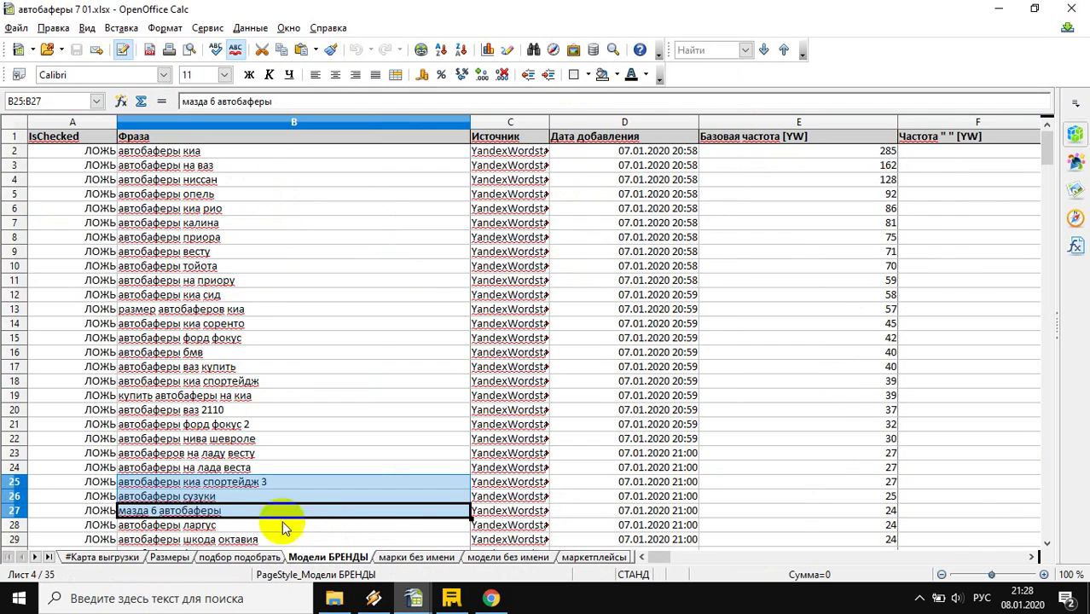
{"action": "left_click", "coordinate": [164, 559]}
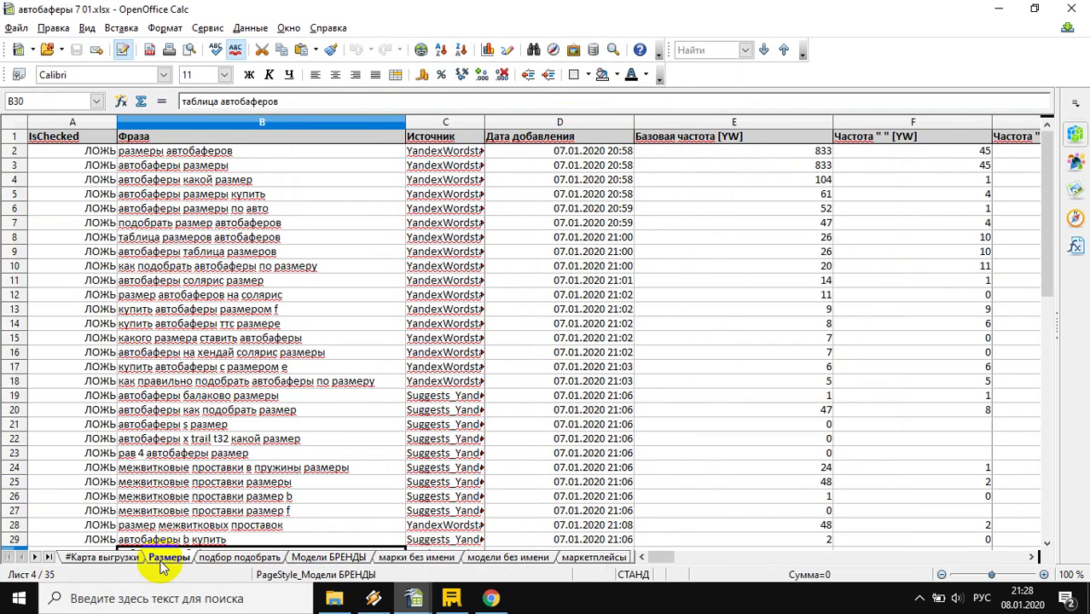
{"action": "left_click", "coordinate": [224, 559]}
{"action": "left_click_drag", "start_coordinate": [180, 224], "coordinate": [178, 151]}
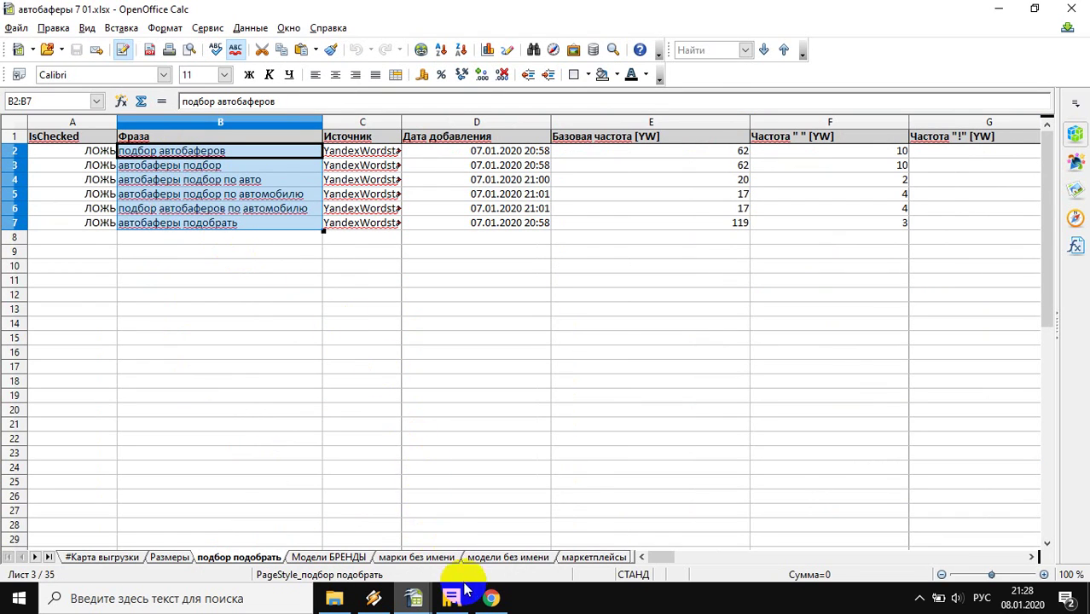
Step: Paste the copied phrases into the phrase column of the exported campaign file, starting at I19
{"action": "mouse_move", "coordinate": [419, 595]}
{"action": "left_click", "coordinate": [447, 543]}
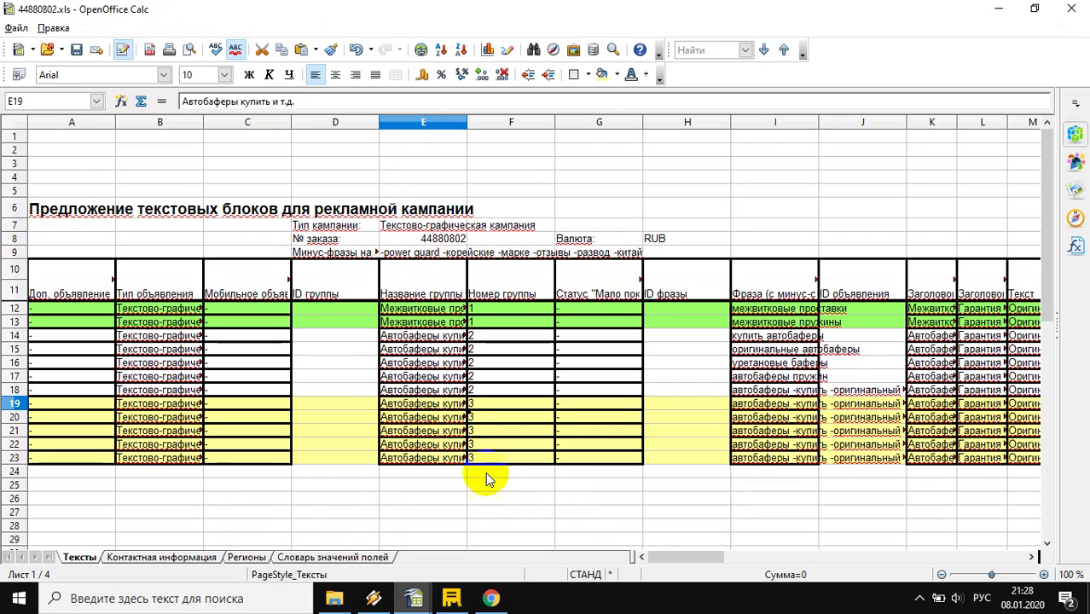
{"action": "left_click", "coordinate": [764, 408]}
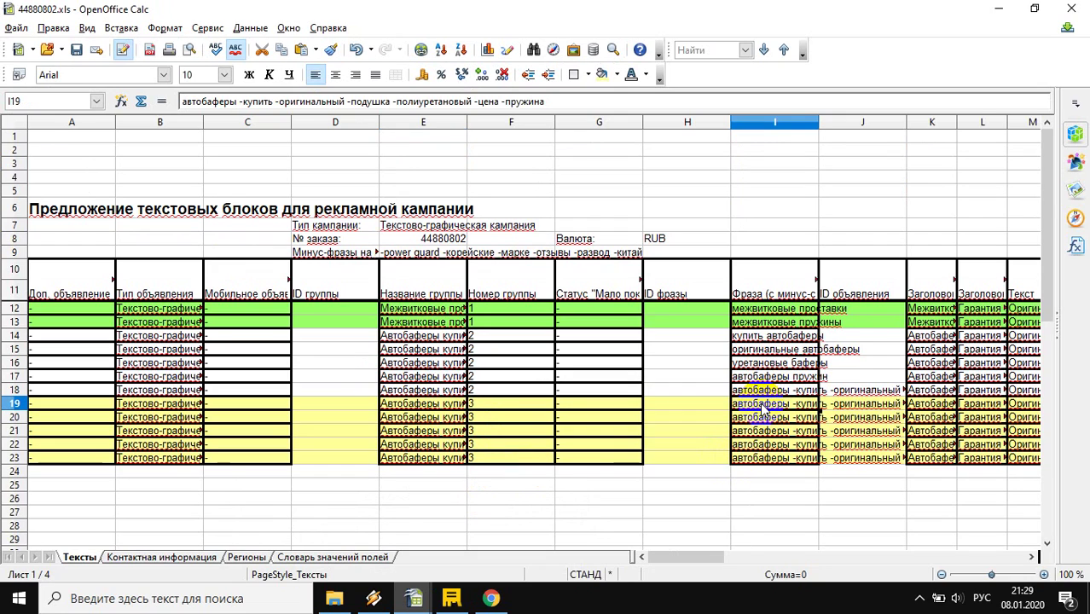
{"action": "key", "text": "ctrl+v"}
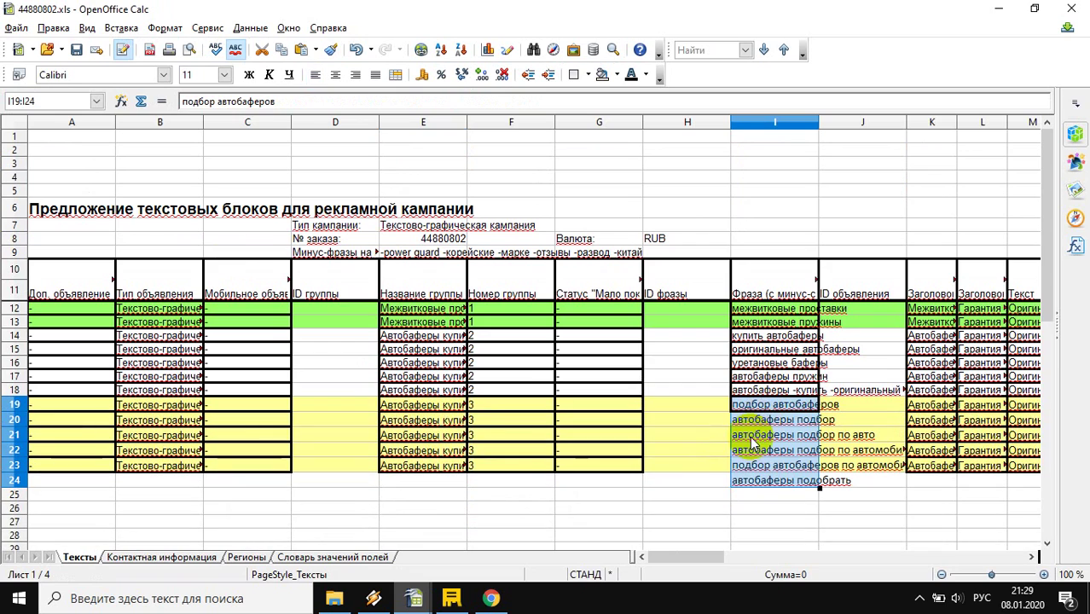
{"action": "left_click", "coordinate": [725, 483]}
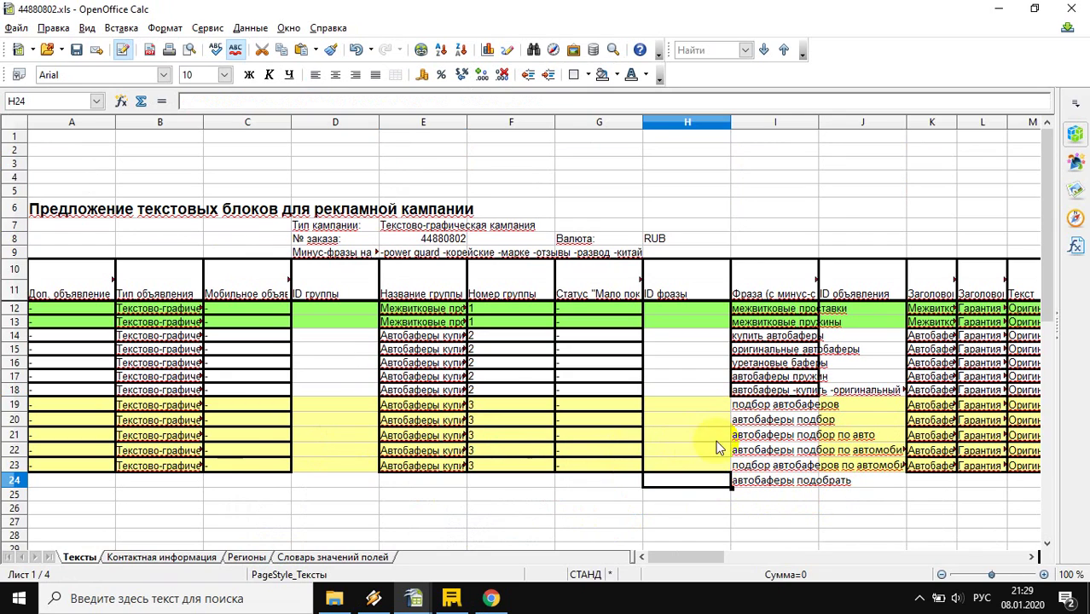
{"action": "left_click", "coordinate": [757, 336]}
{"action": "left_click", "coordinate": [756, 324]}
{"action": "left_click", "coordinate": [739, 308]}
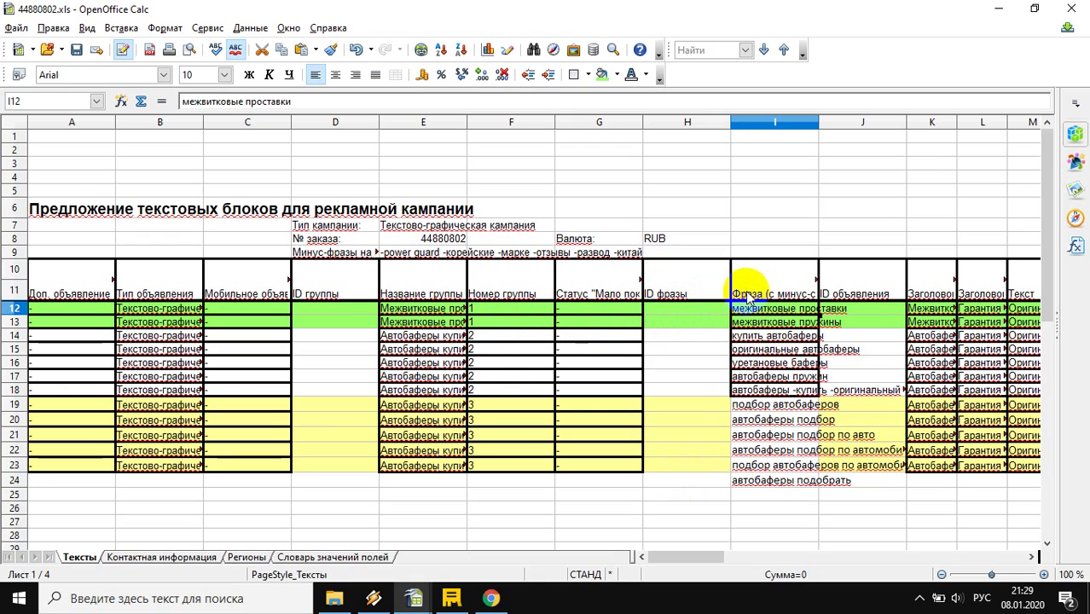
{"action": "left_click", "coordinate": [695, 283]}
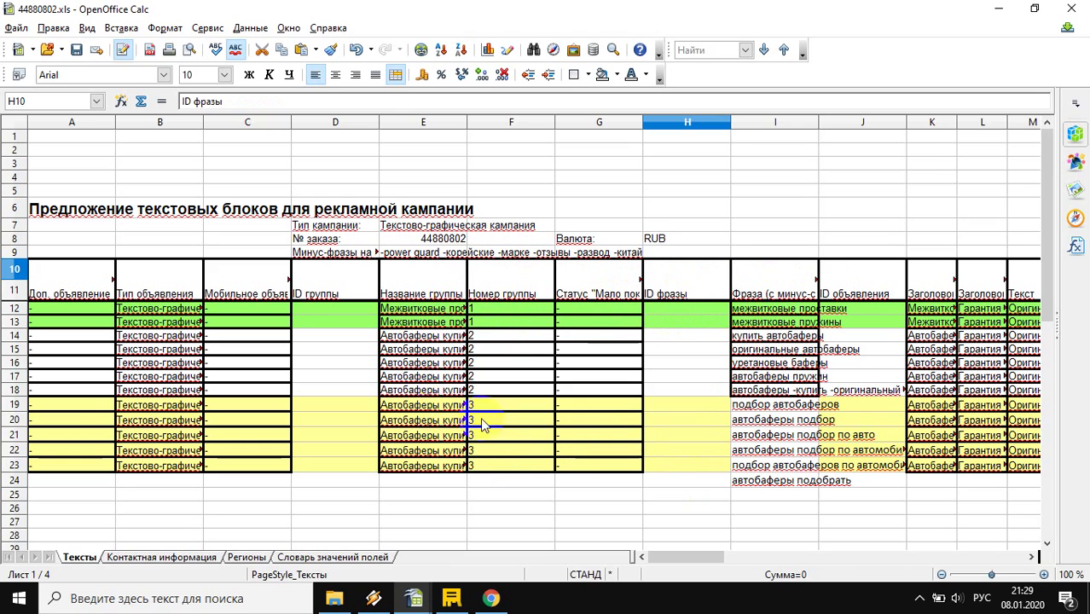
Step: Set the group name in E19:E23 to "подбор автобаферов", taken from the first phrase of group 3
{"action": "left_click", "coordinate": [750, 406]}
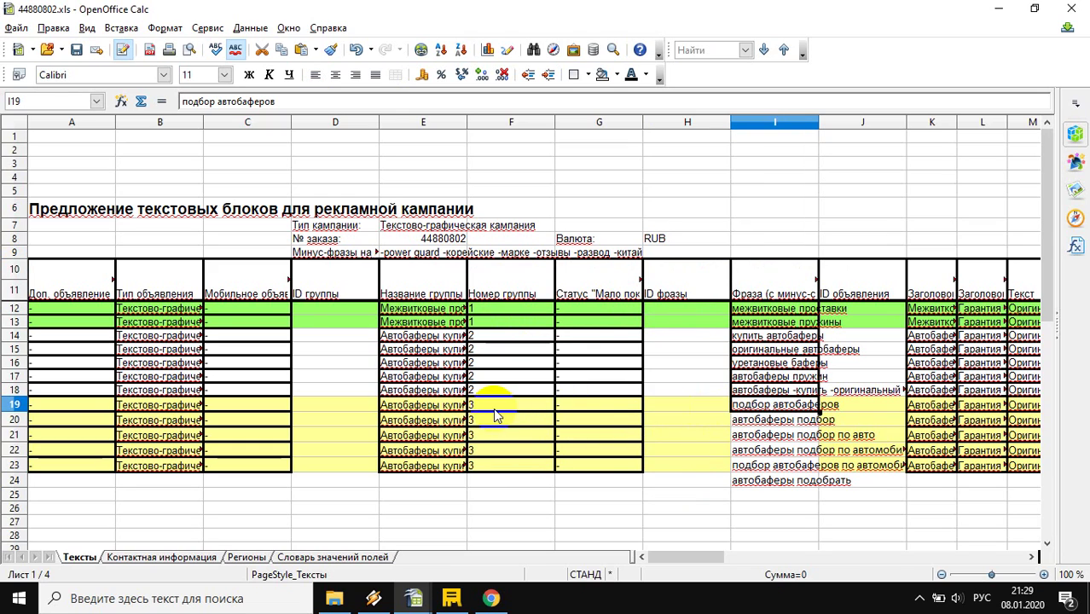
{"action": "left_click", "coordinate": [450, 406]}
{"action": "type", "text": "подбор автобаферов"}
{"action": "left_click_drag", "start_coordinate": [450, 408], "coordinate": [446, 469]}
{"action": "type", "text": "подбор автобаферов"}
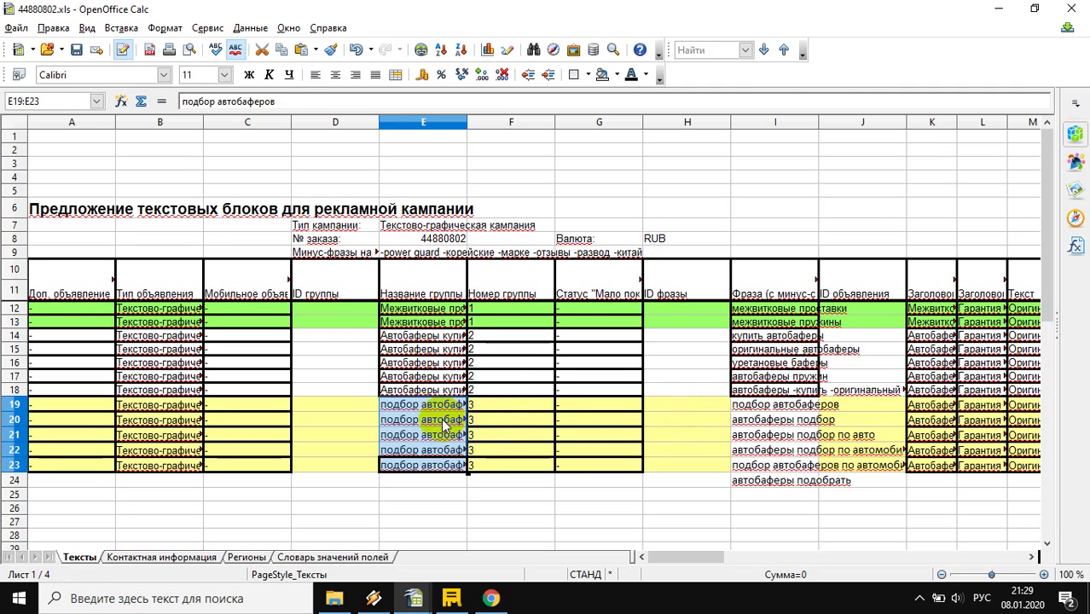
{"action": "left_click", "coordinate": [424, 407]}
{"action": "left_click", "coordinate": [478, 408]}
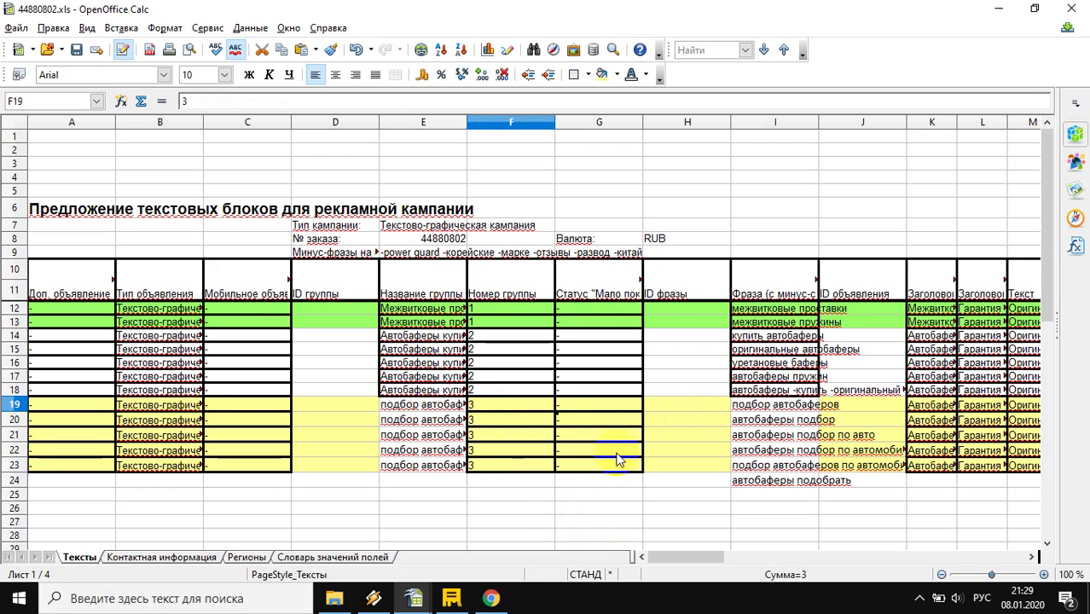
Step: Enter the ad headline "Подбор автобаферов по модели авто" in K19
{"action": "left_click", "coordinate": [790, 408]}
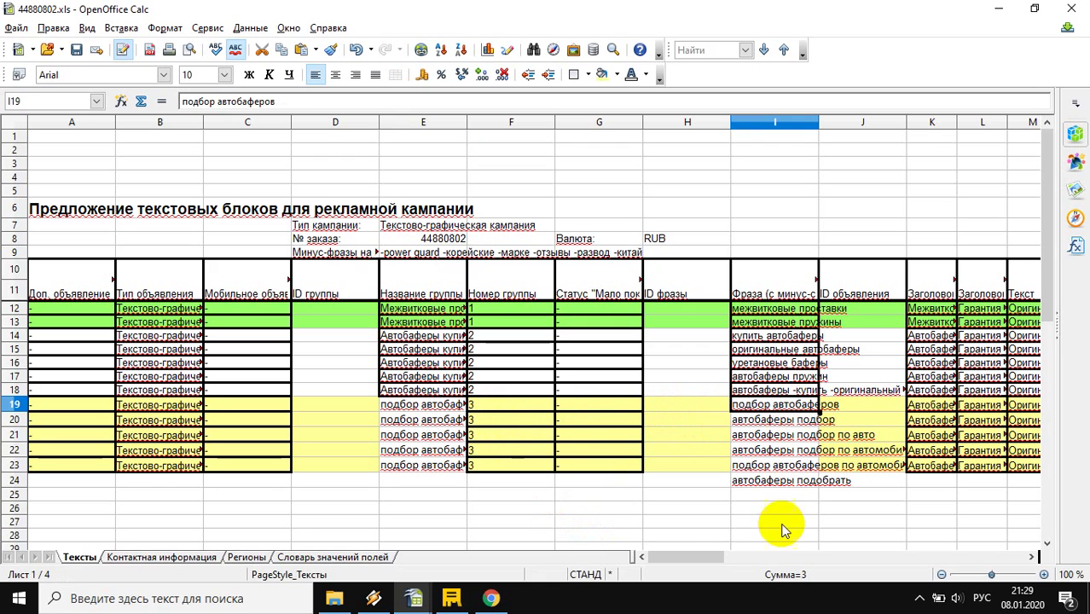
{"action": "left_click_drag", "start_coordinate": [705, 555], "coordinate": [741, 556]}
{"action": "left_click", "coordinate": [588, 407]}
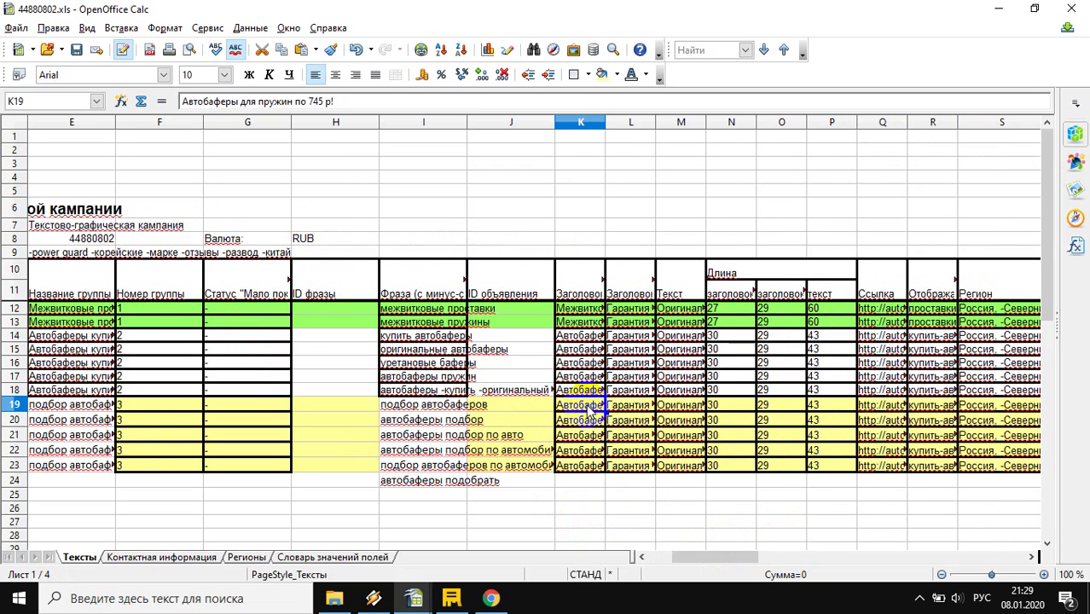
{"action": "type", "text": "Подбор автобаферов по модели авто"}
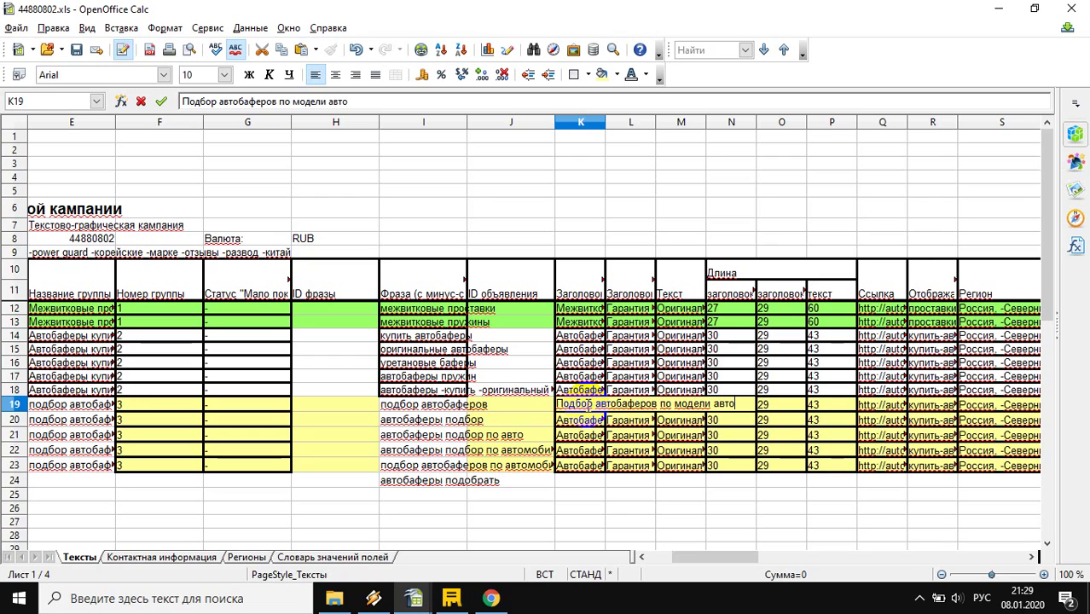
{"action": "left_click", "coordinate": [680, 465]}
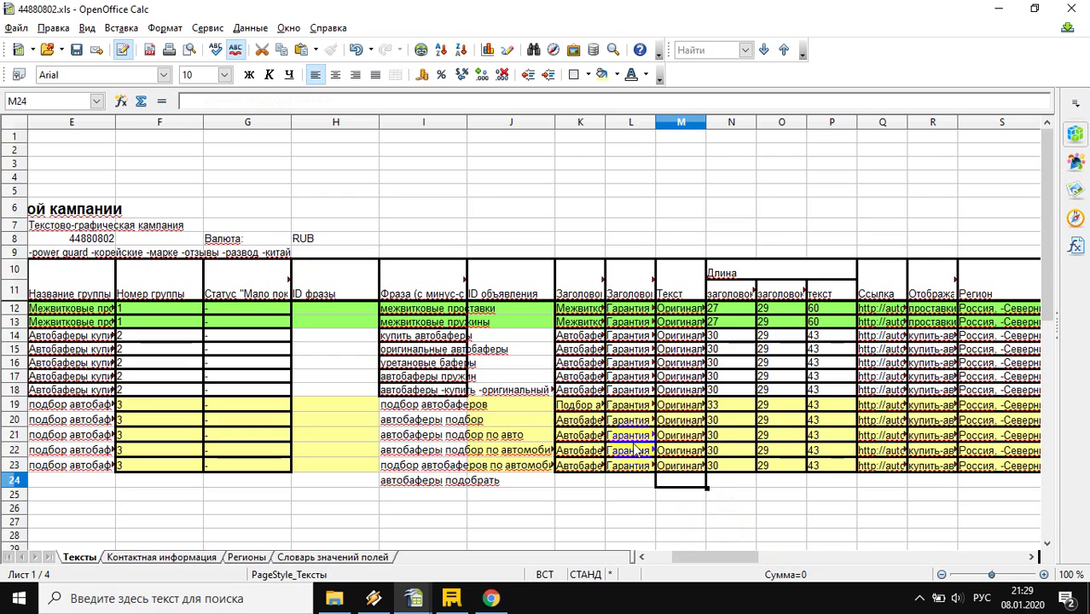
Step: Check the length formula for the headline in row 19, and copy the K19 headline into K20:K23
{"action": "left_click", "coordinate": [585, 406]}
{"action": "left_click", "coordinate": [715, 406]}
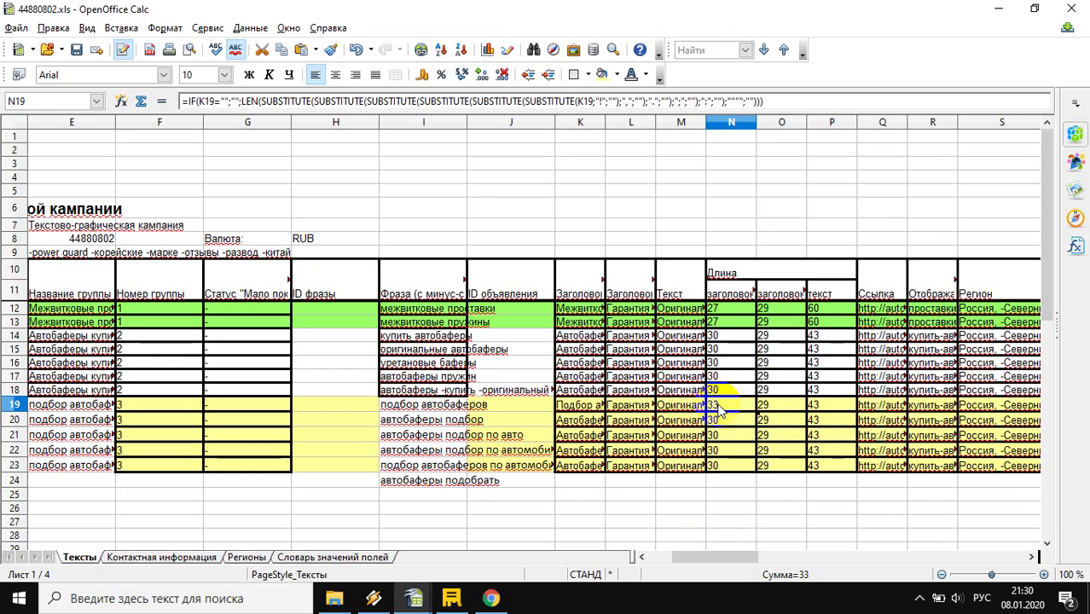
{"action": "left_click", "coordinate": [597, 413]}
{"action": "left_click_drag", "start_coordinate": [582, 420], "coordinate": [581, 468]}
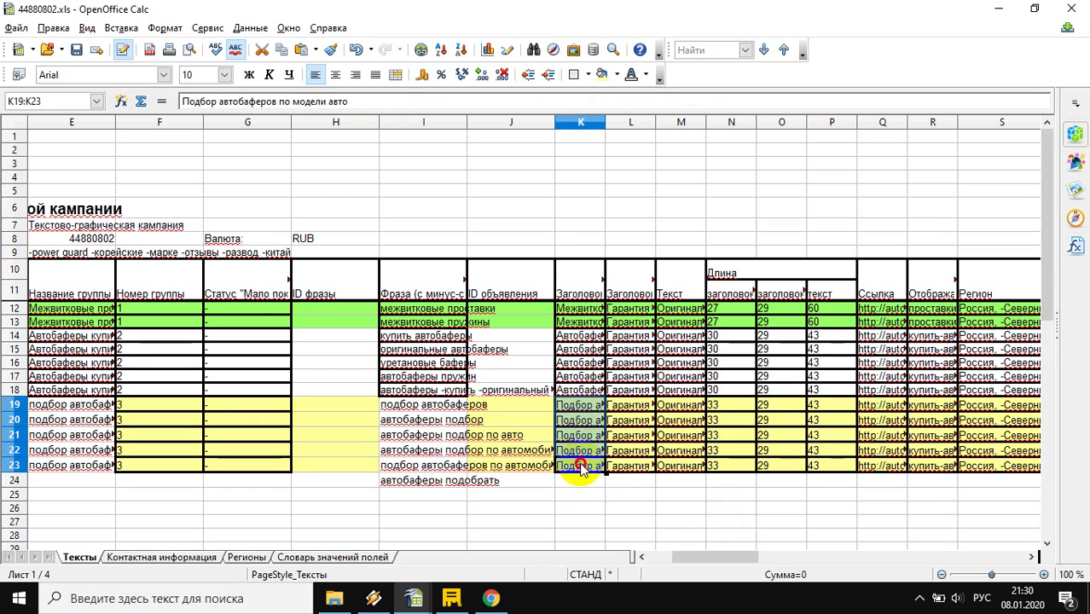
Step: Enter the second headlines "жми", "подобрать", "доставка" and "все модели" in L20:L23
{"action": "left_click", "coordinate": [632, 411]}
{"action": "left_click", "coordinate": [632, 420]}
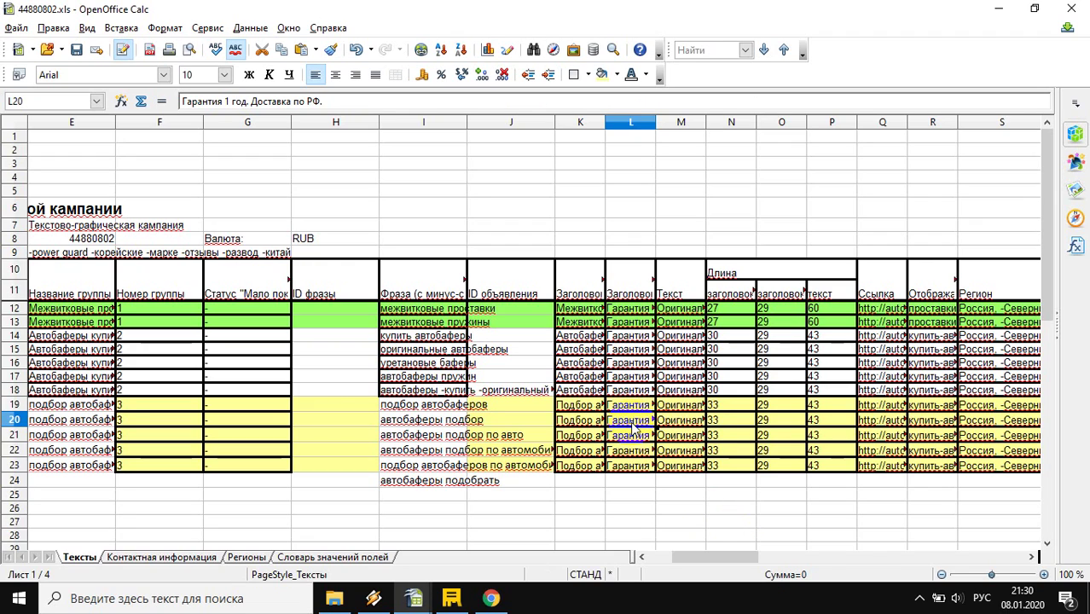
{"action": "type", "text": "жи"}
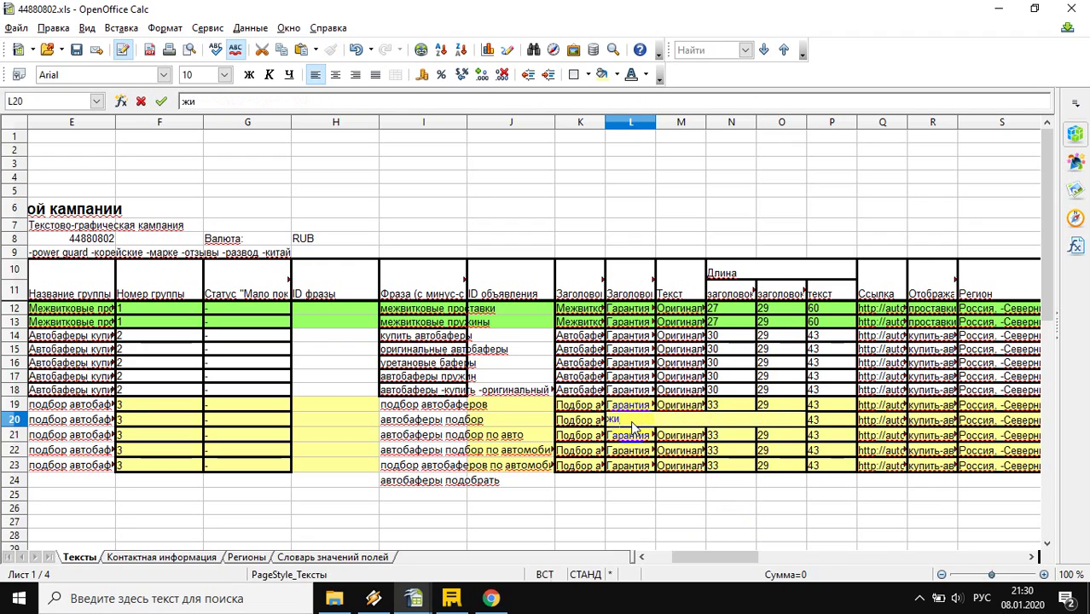
{"action": "left_click", "coordinate": [632, 436]}
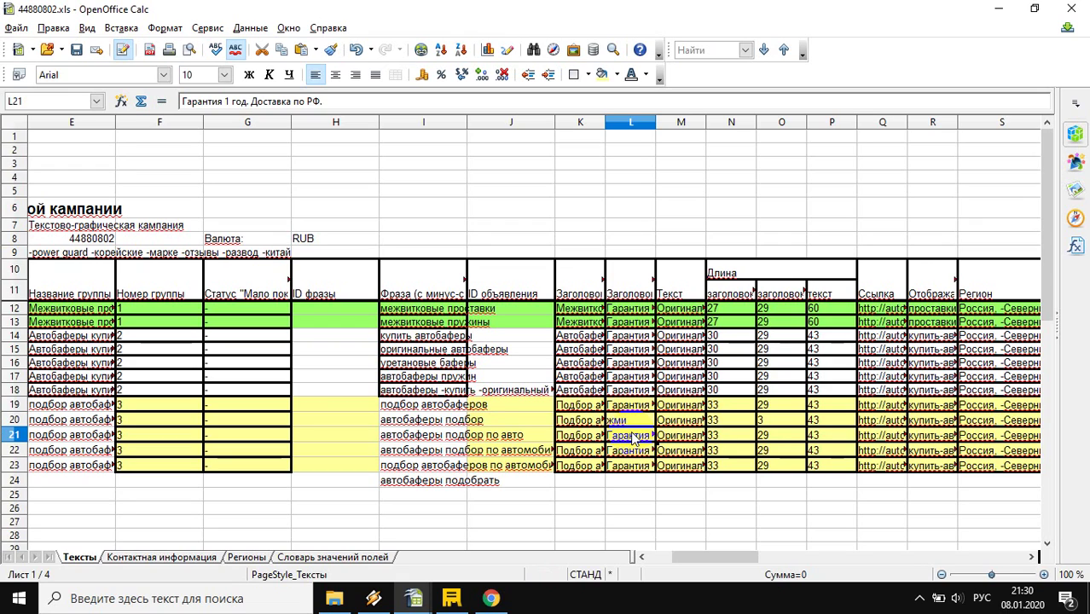
{"action": "type", "text": "под"}
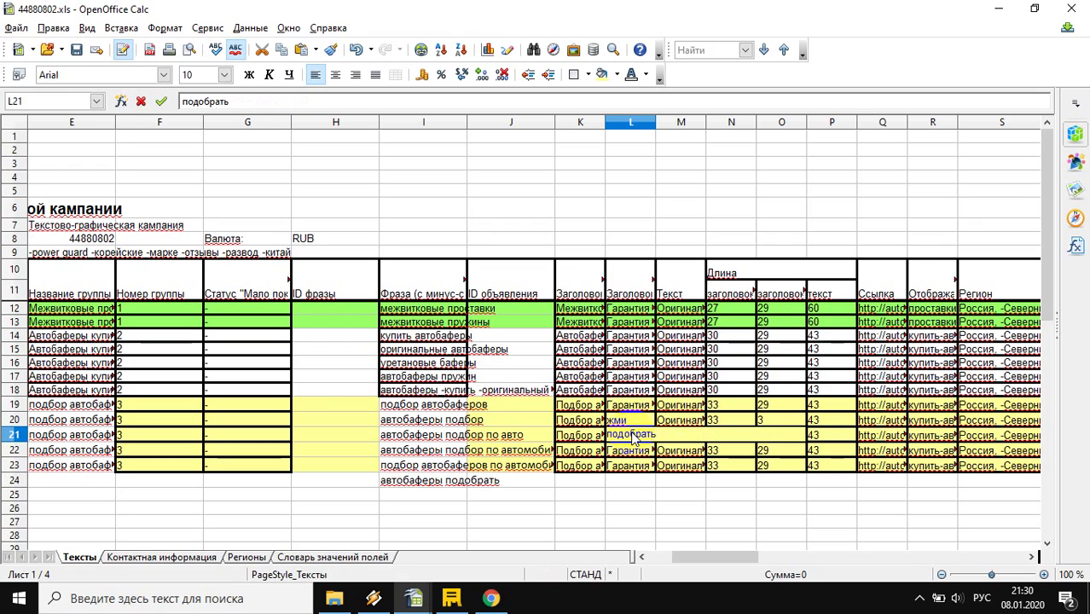
{"action": "type", "text": "обрать"}
{"action": "key", "text": "Return"}
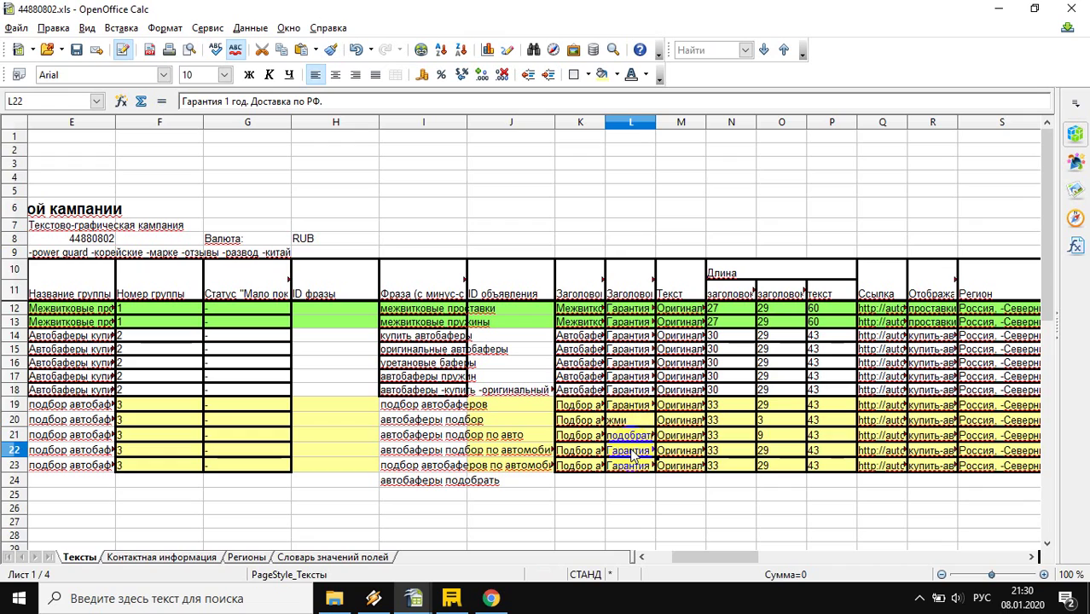
{"action": "type", "text": "достав"}
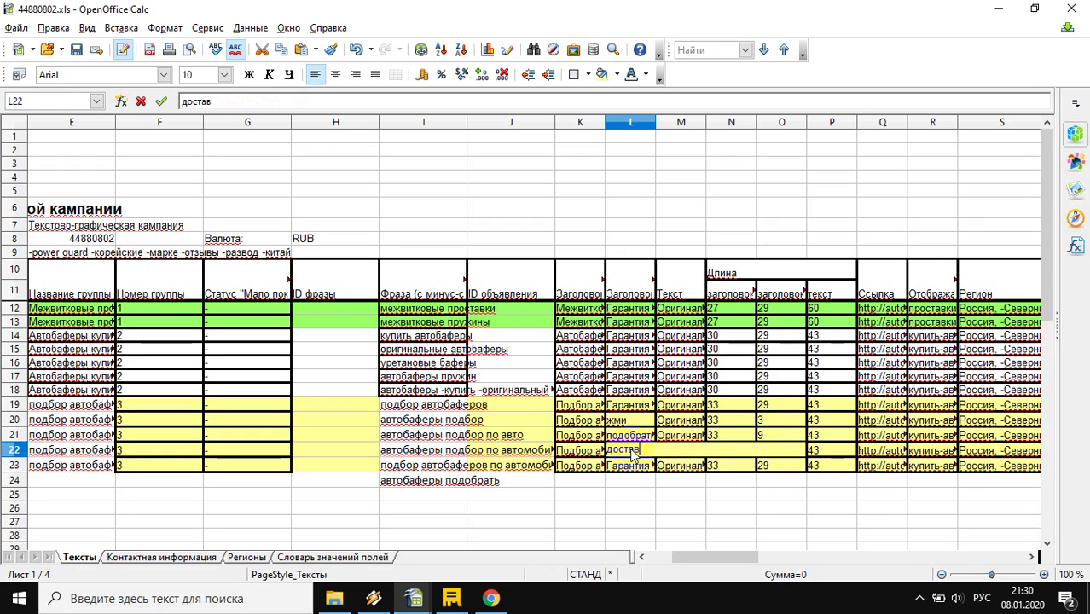
{"action": "type", "text": "ка"}
{"action": "key", "text": "Return"}
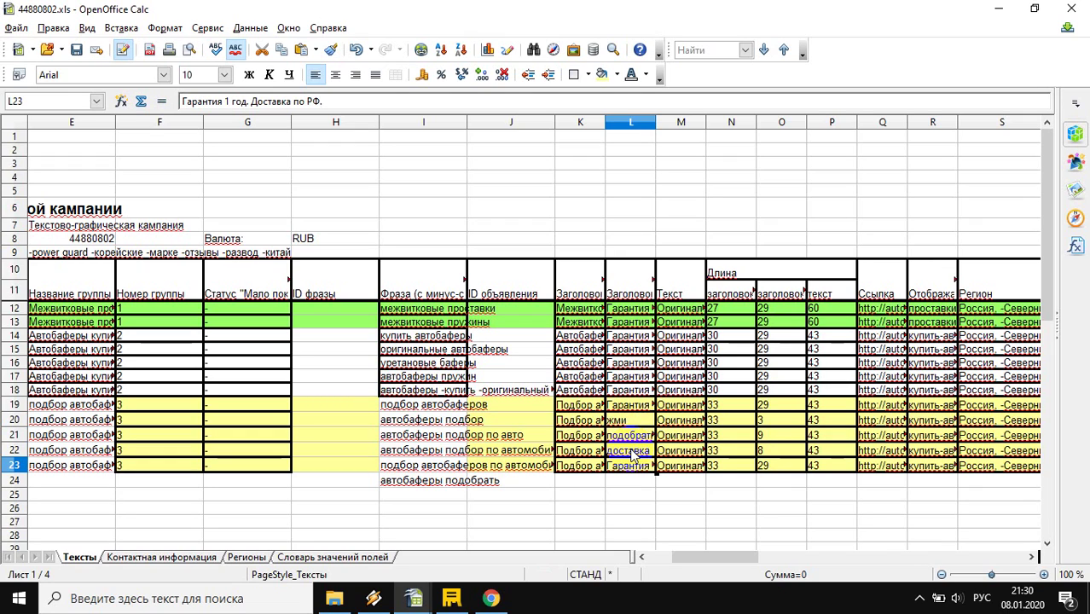
{"action": "type", "text": "все модели"}
{"action": "left_click", "coordinate": [696, 454]}
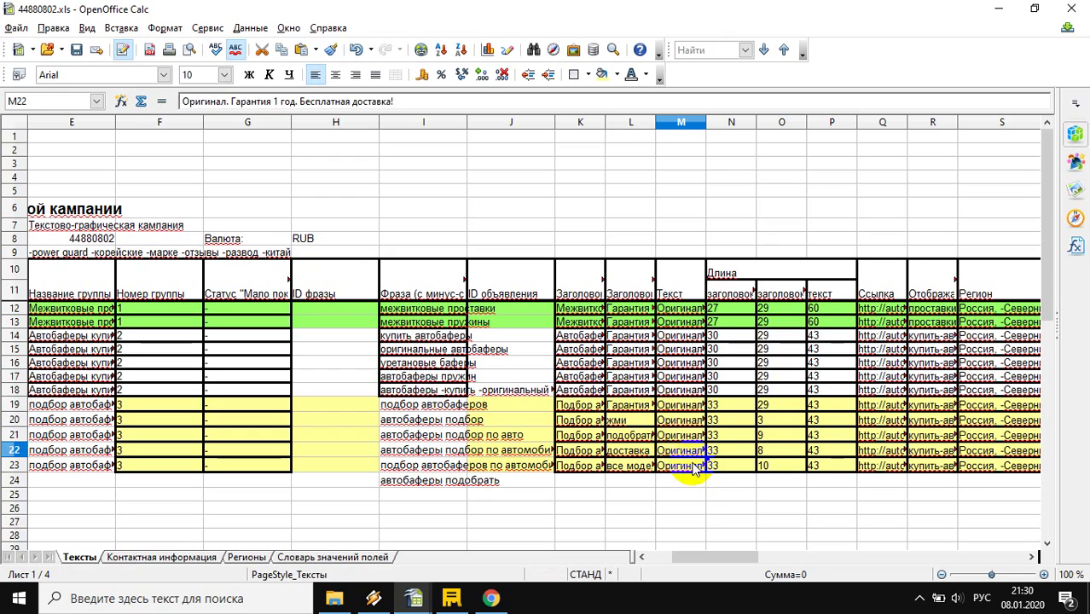
Step: Enter the ad text "Все модели авто. Любые размеры. Подберите на сайте!" in M20
{"action": "left_click", "coordinate": [682, 407]}
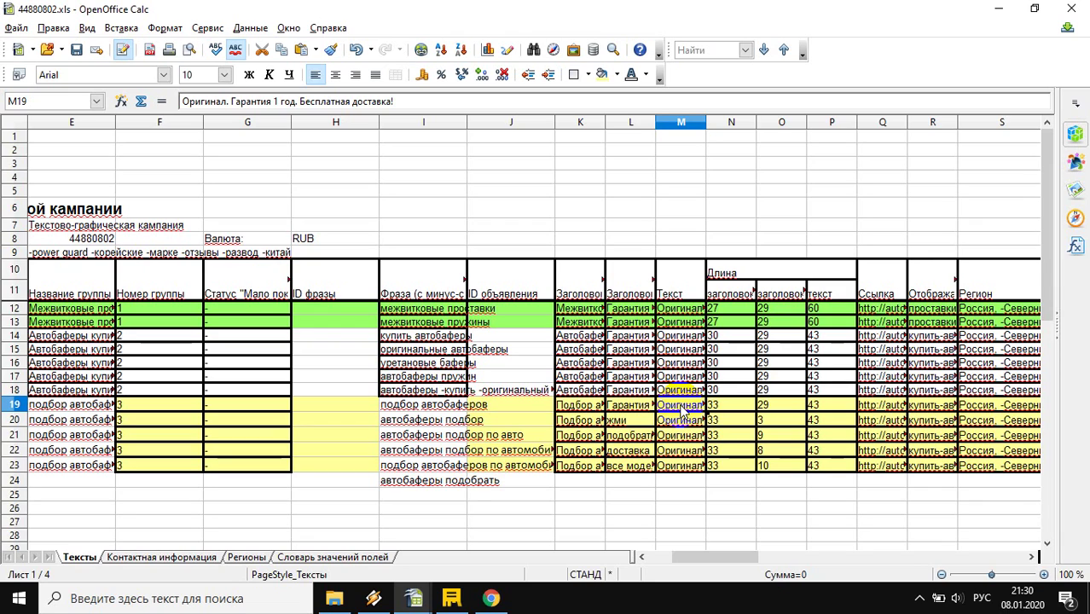
{"action": "left_click", "coordinate": [682, 424]}
{"action": "type", "text": "Все модели авто"}
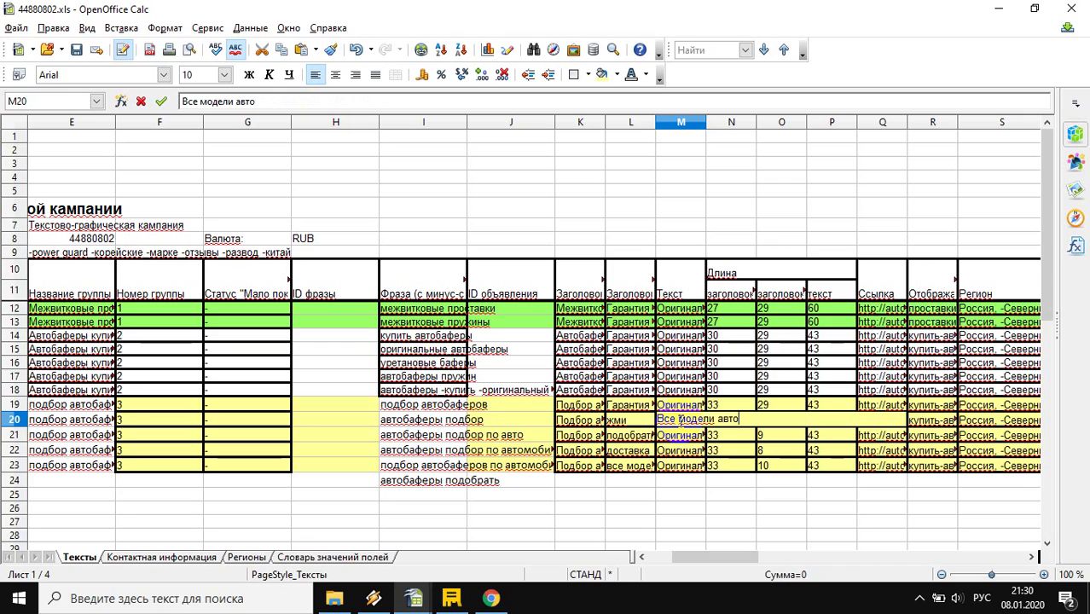
{"action": "type", "text": ". Любые размеры. "}
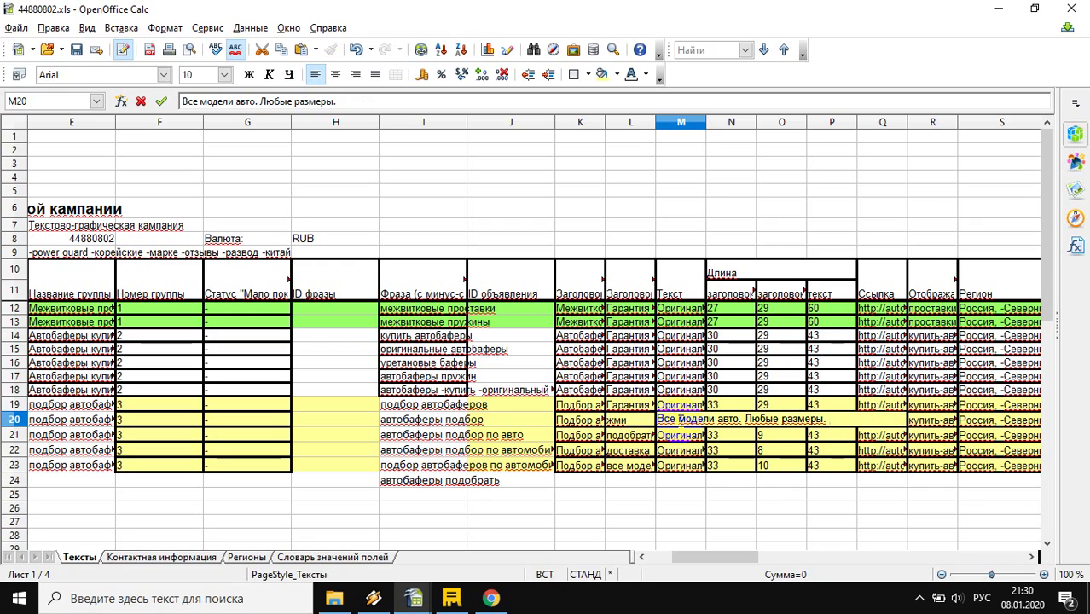
{"action": "type", "text": "Под"}
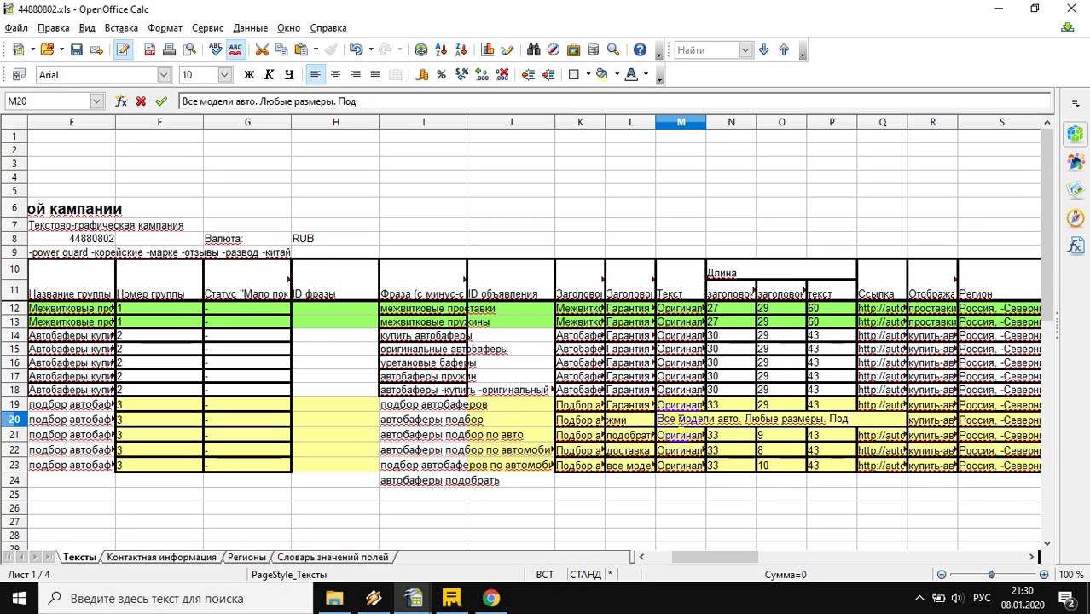
{"action": "type", "text": "берите на сай"}
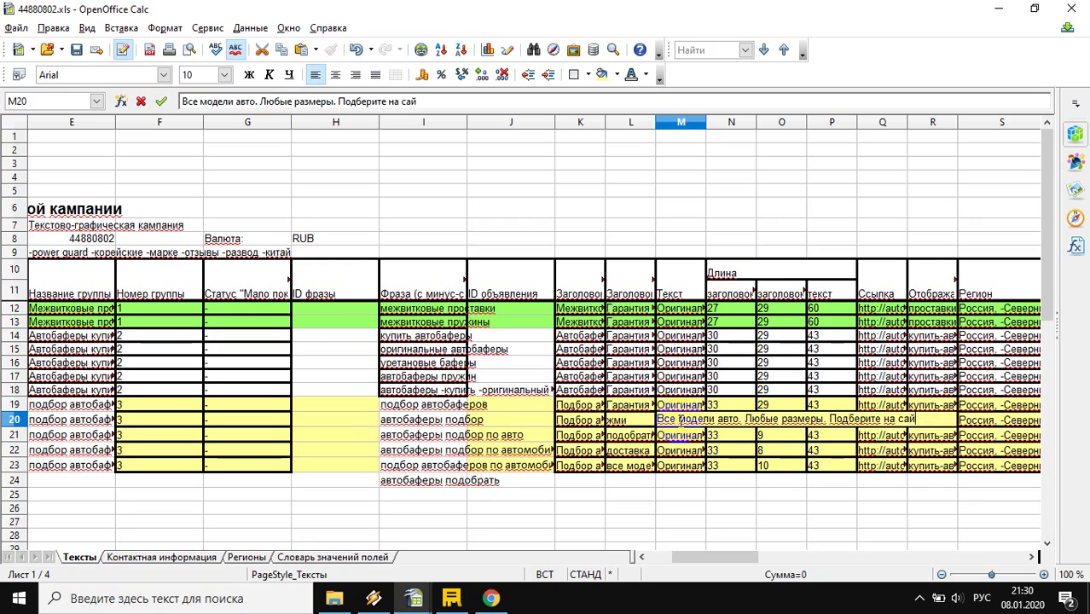
{"action": "type", "text": "те!"}
{"action": "key", "text": "Return"}
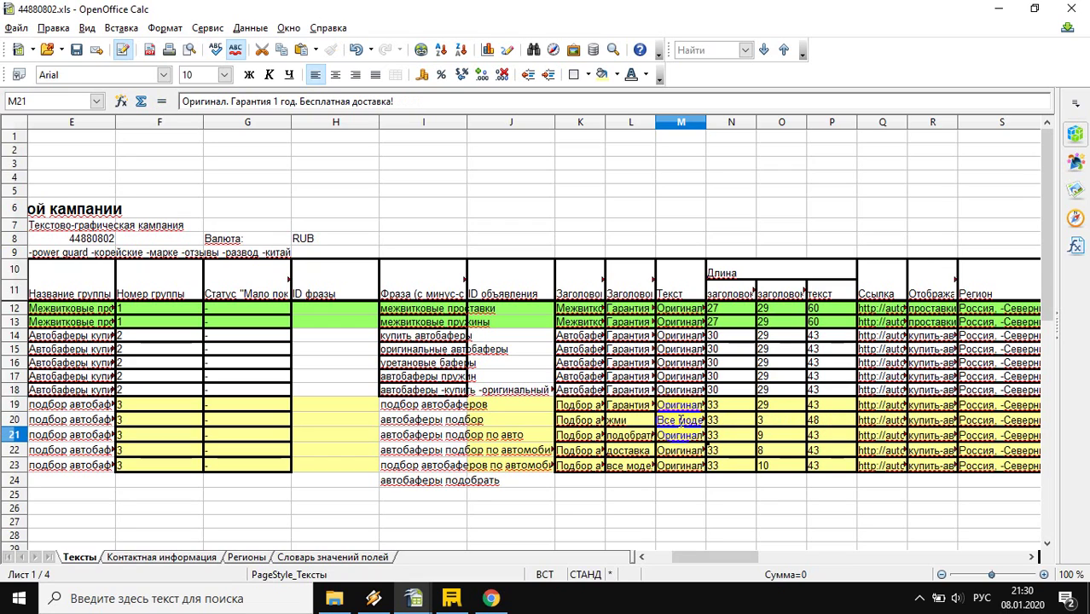
Step: Set the ad text in M20 to "Любые модели авто. Есть все размеры."
{"action": "left_click", "coordinate": [681, 420]}
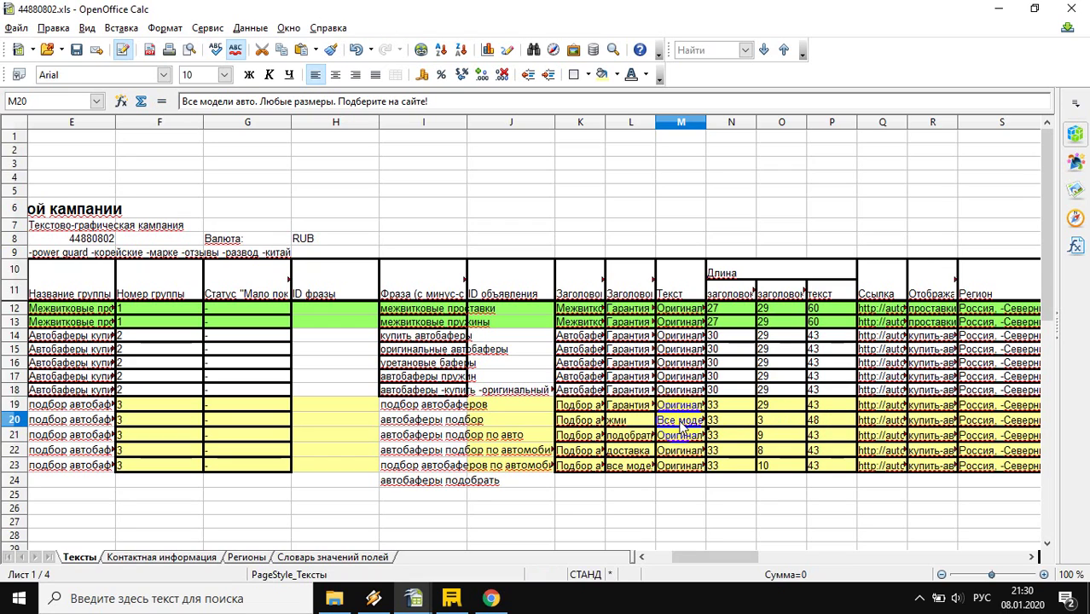
{"action": "type", "text": "Любые модели"}
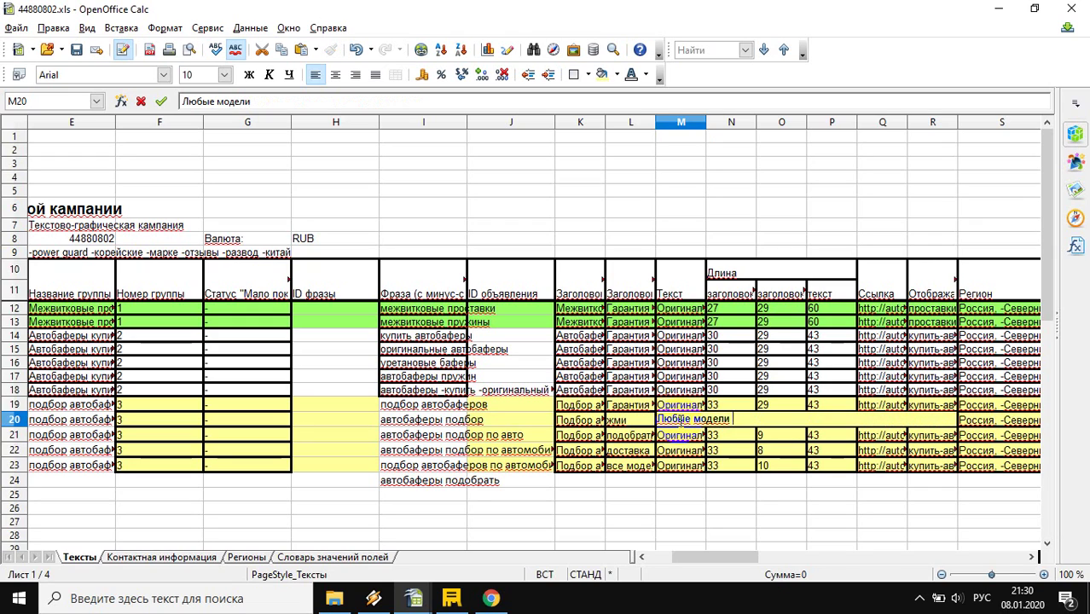
{"action": "type", "text": "авто. Есть все ра"}
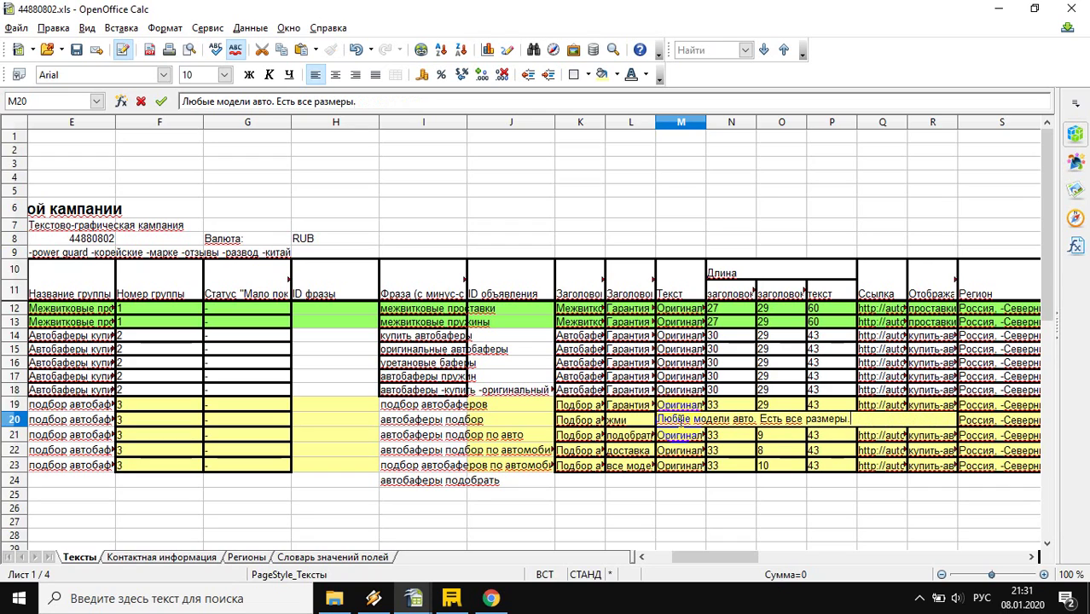
{"action": "type", "text": "змеры."}
{"action": "key", "text": "Return"}
Step: Enter the ad text "Все размеры автобаферов — подберите под свое авто" in M22
{"action": "left_click", "coordinate": [689, 451]}
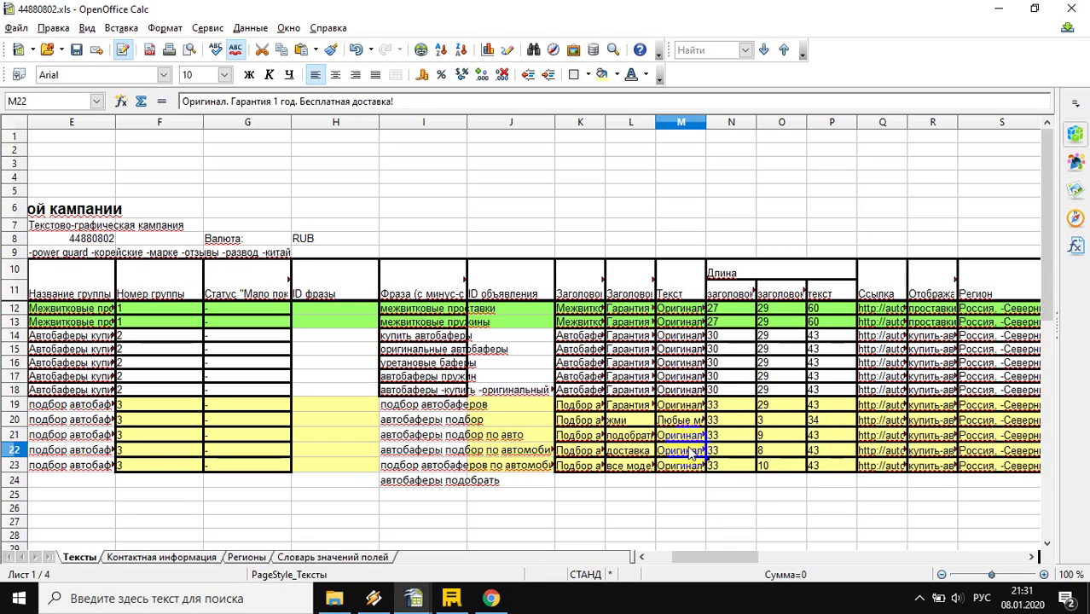
{"action": "type", "text": "Все размеры автобаферов"}
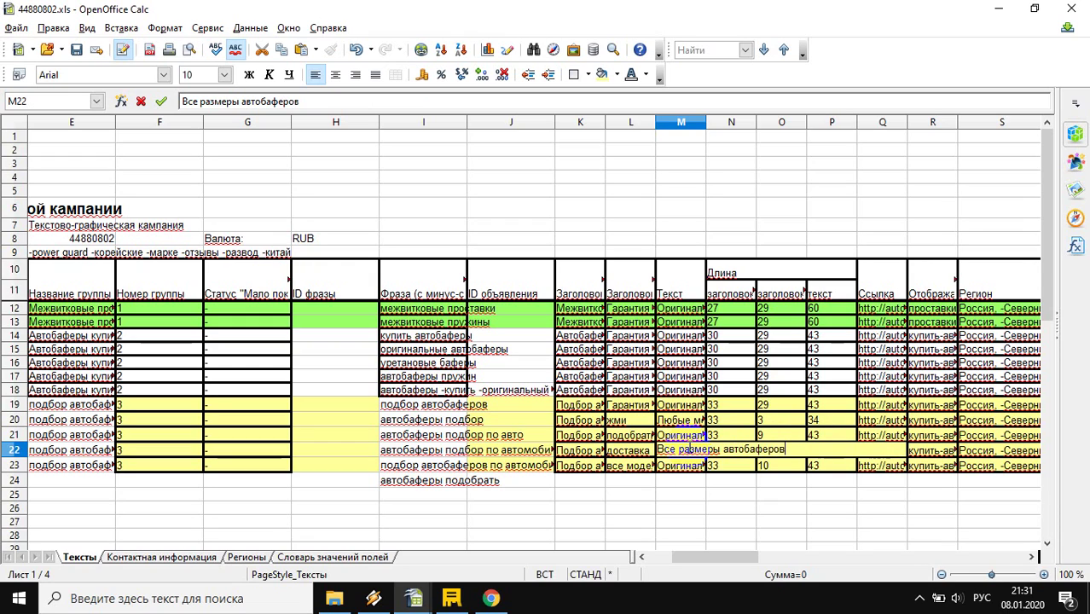
{"action": "type", "text": "те под свое авто"}
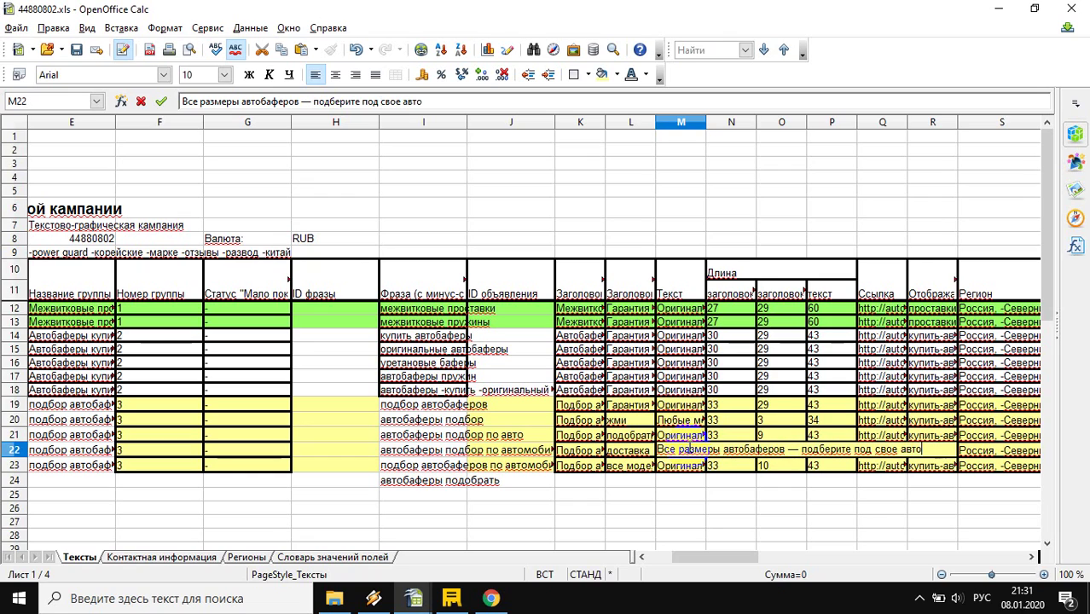
{"action": "key", "text": "Return"}
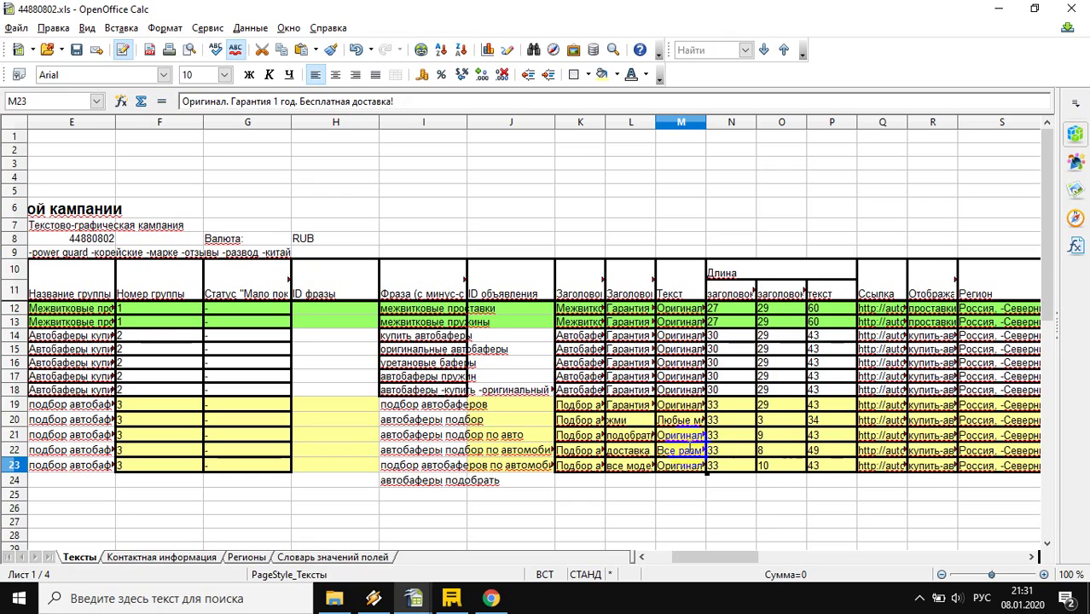
Step: Review the group 3 ad texts in M19:M23 and the headline length formulas in N19:N23
{"action": "left_click", "coordinate": [672, 406]}
{"action": "left_click_drag", "start_coordinate": [672, 406], "coordinate": [672, 450]}
{"action": "left_click", "coordinate": [672, 466]}
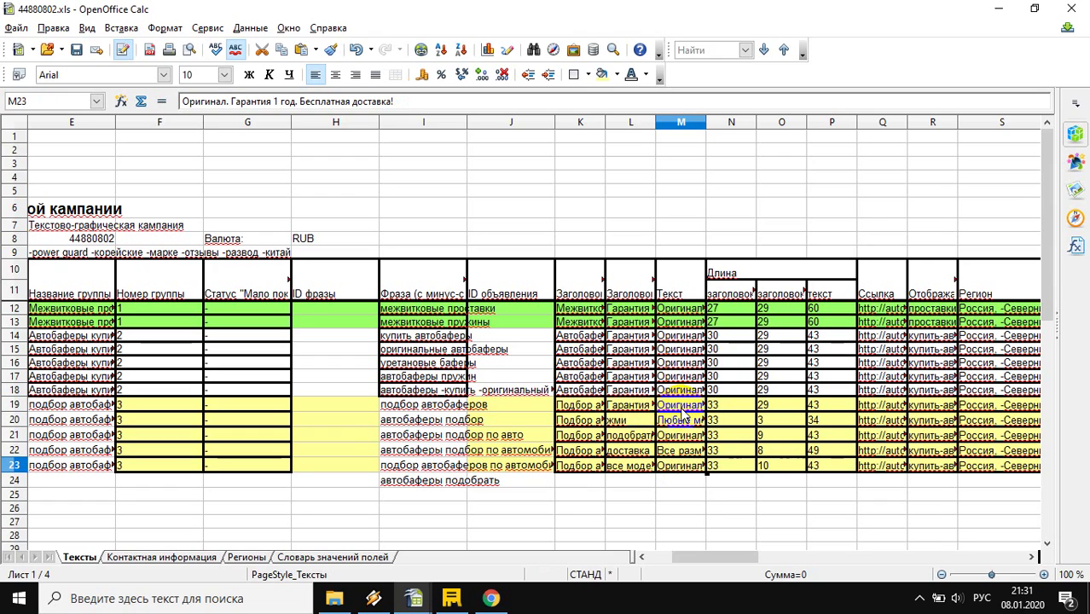
{"action": "left_click_drag", "start_coordinate": [739, 407], "coordinate": [731, 471]}
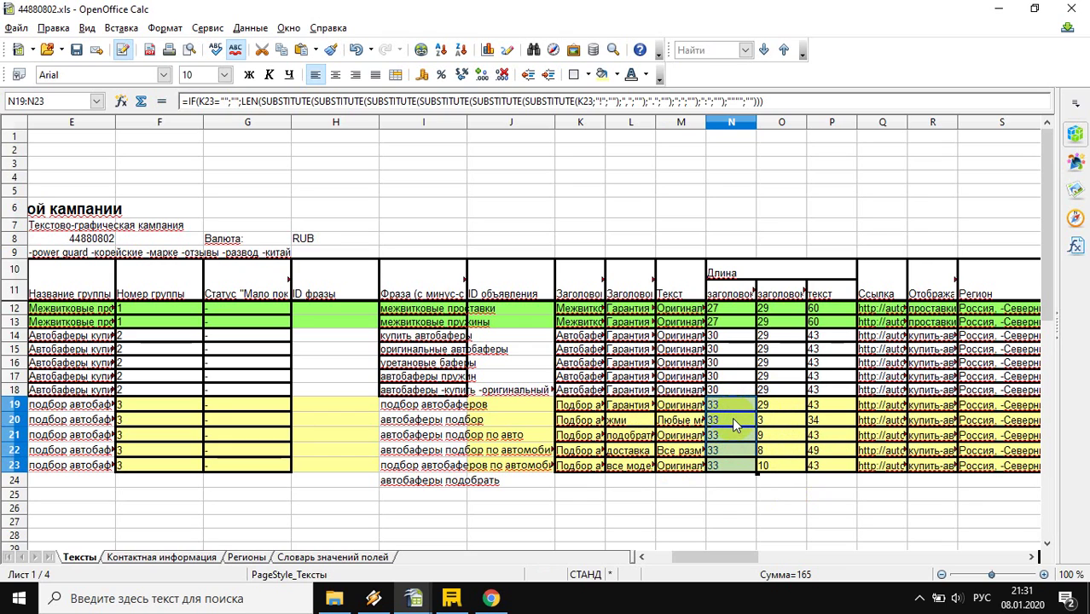
Step: Replace every "rsy" with "poisk" in the sheet's ad links, taking the search term from the campaign tag in Q19
{"action": "scroll", "coordinate": [732, 418], "scroll_direction": "right", "scroll_amount": 3}
{"action": "left_click", "coordinate": [630, 407]}
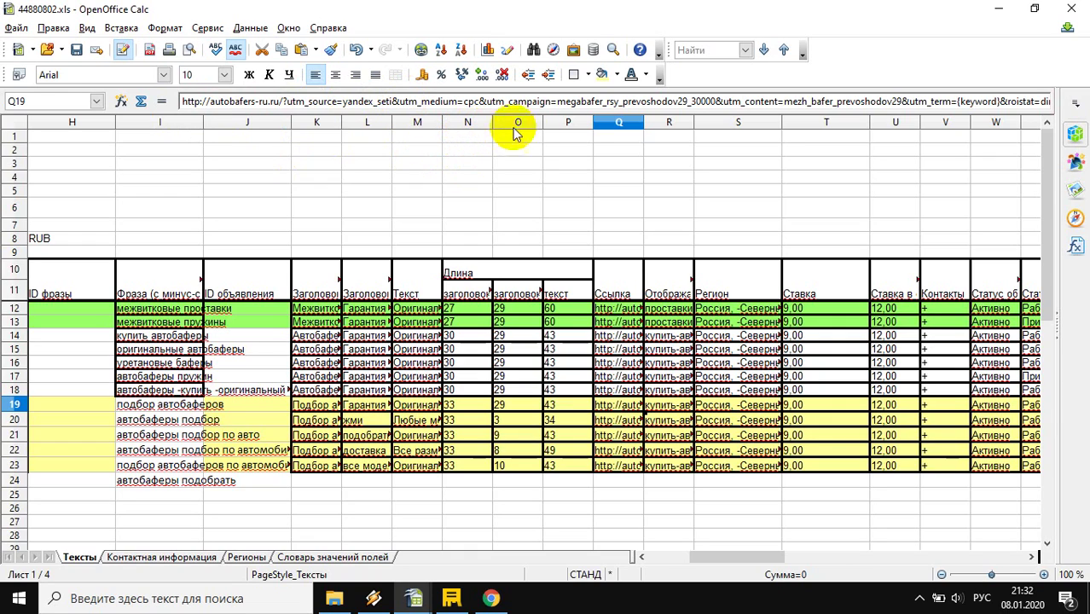
{"action": "left_click", "coordinate": [620, 102]}
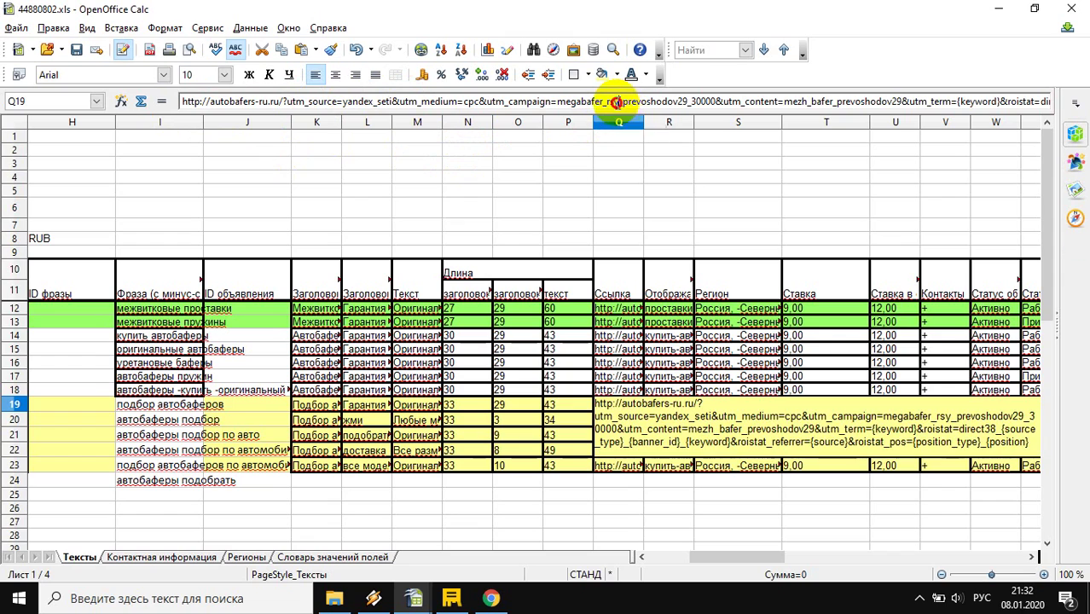
{"action": "double_click", "coordinate": [614, 101]}
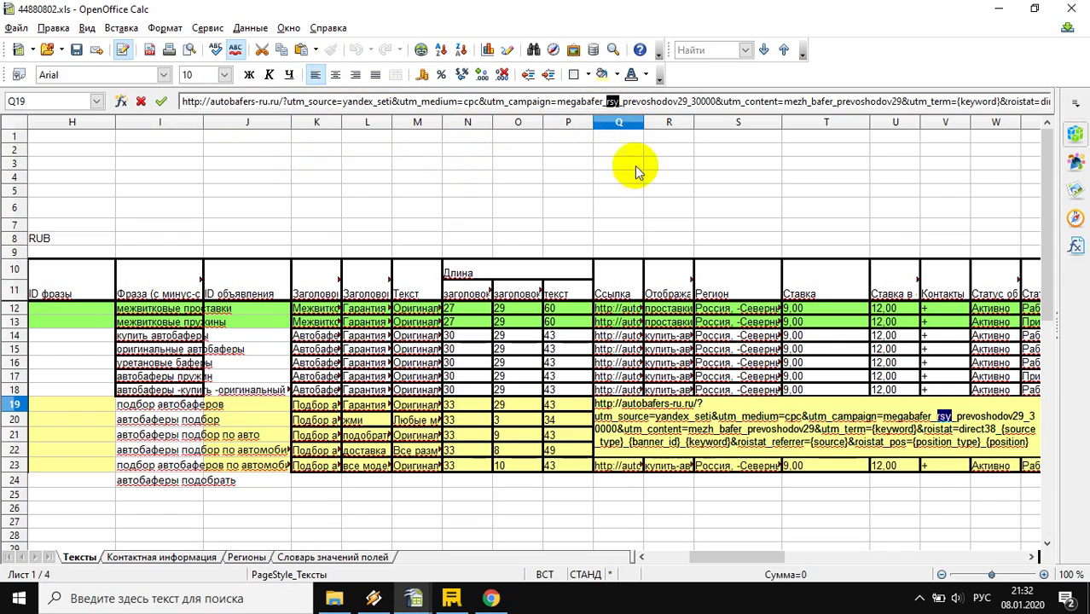
{"action": "left_click", "coordinate": [630, 206]}
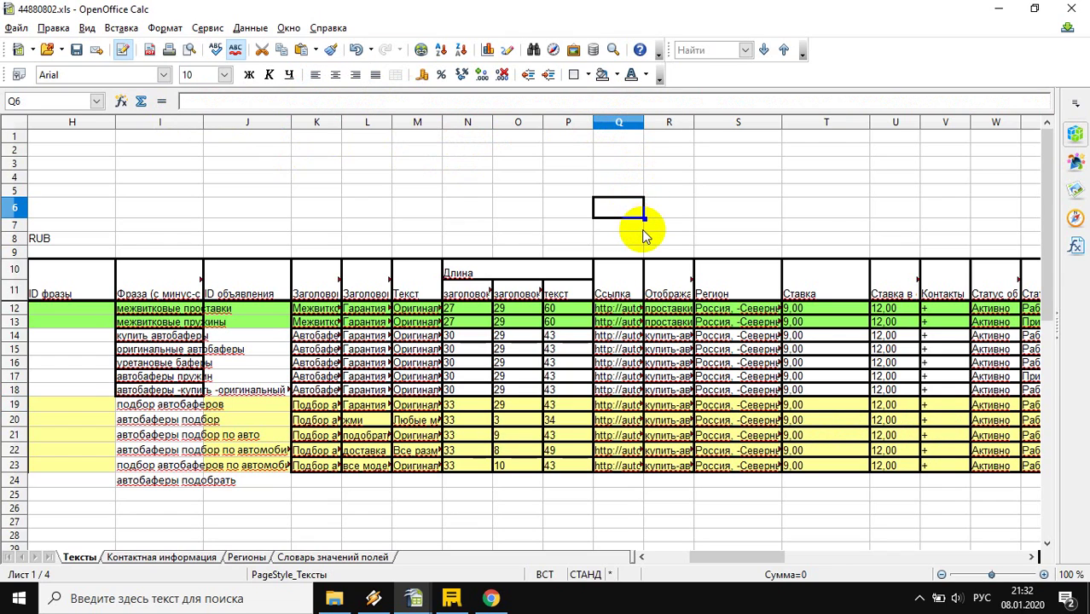
{"action": "key", "text": "ctrl+h"}
{"action": "left_click", "coordinate": [515, 239]}
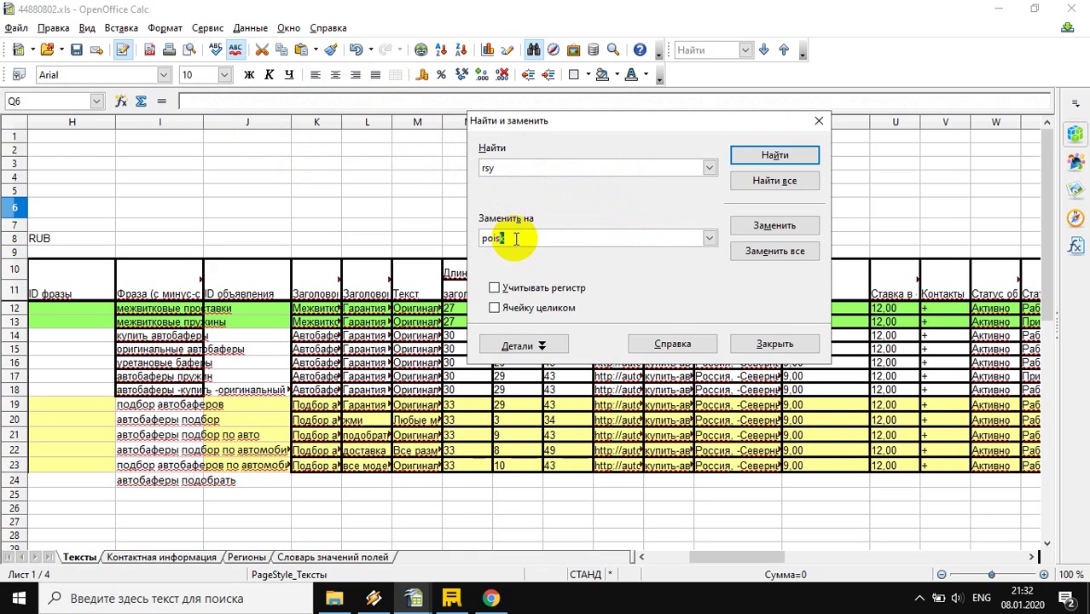
{"action": "left_click", "coordinate": [750, 251]}
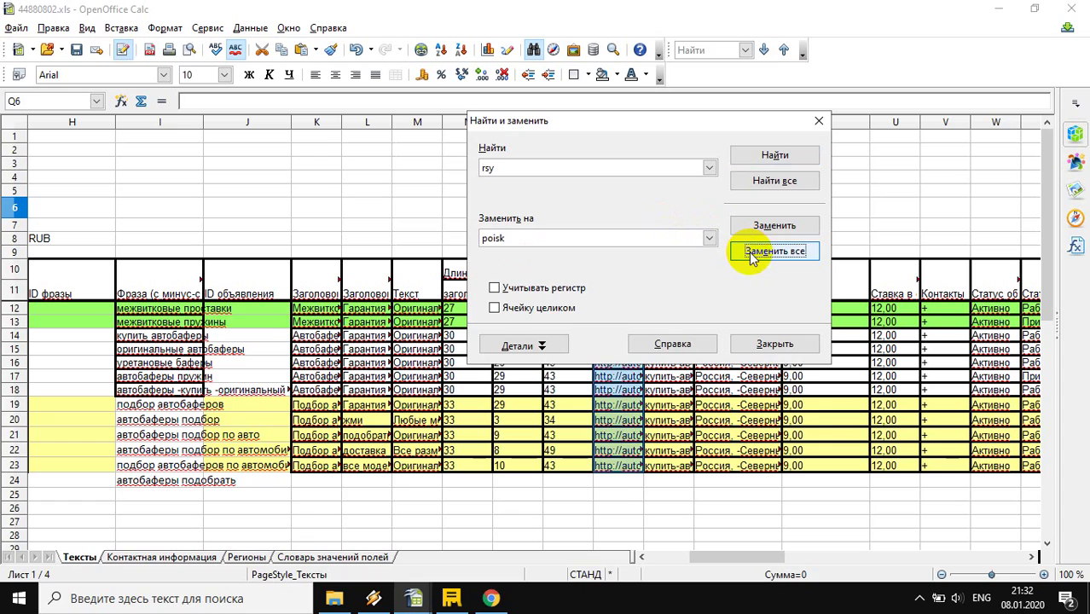
Step: Replace every "seti" with "poisk" in the ad links
{"action": "double_click", "coordinate": [489, 169]}
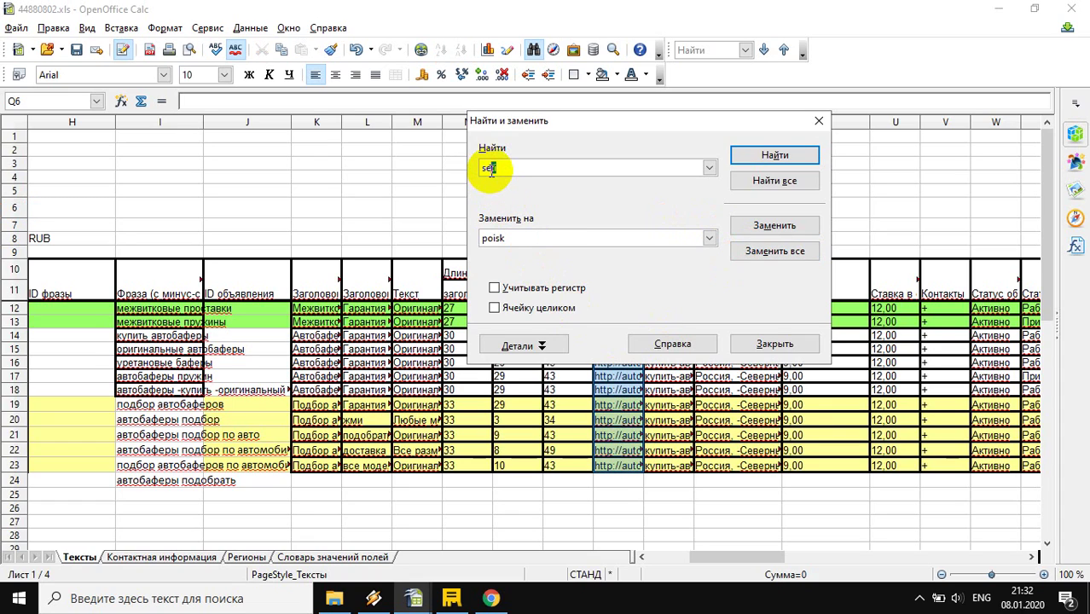
{"action": "type", "text": "seti"}
{"action": "left_click", "coordinate": [509, 239]}
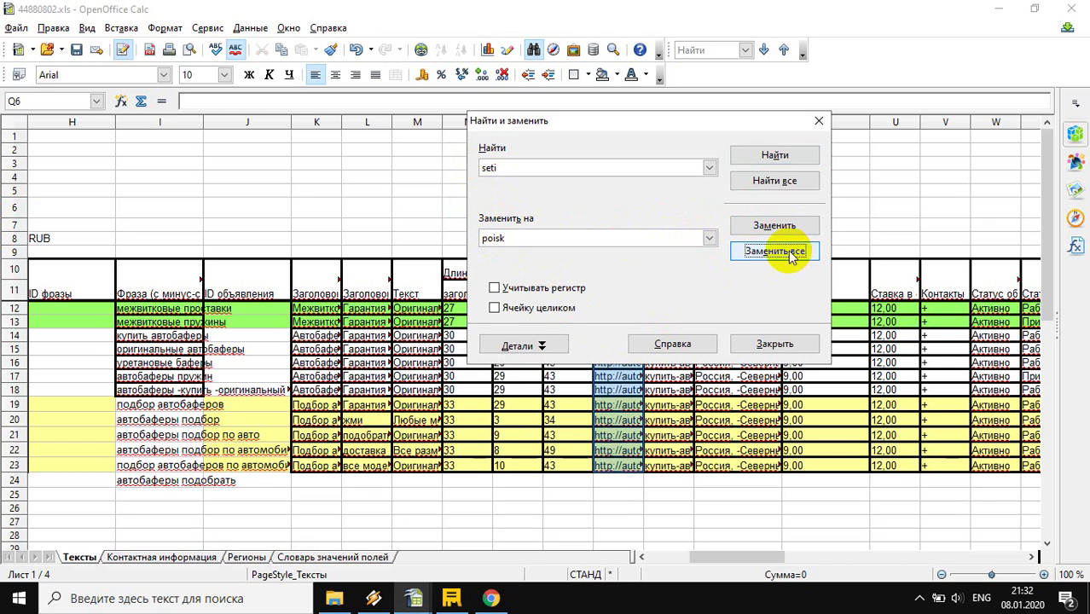
Step: Remove the tail "&roistat=direct38_{source_type}_{banner_id}_{keyword}&roistat_referrer={source}&roistat_pos={position_type}_{position}" from all ad links by replacing it with nothing, and close the replacement dialog
{"action": "left_click", "coordinate": [622, 406]}
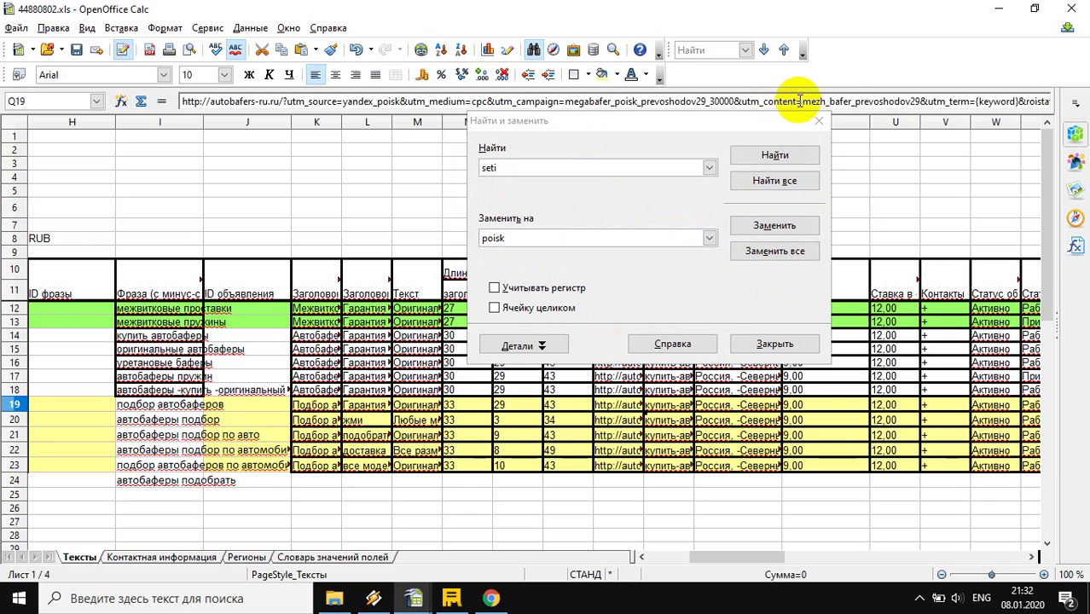
{"action": "left_click", "coordinate": [1018, 102]}
{"action": "left_click_drag", "start_coordinate": [1018, 101], "coordinate": [1046, 104]}
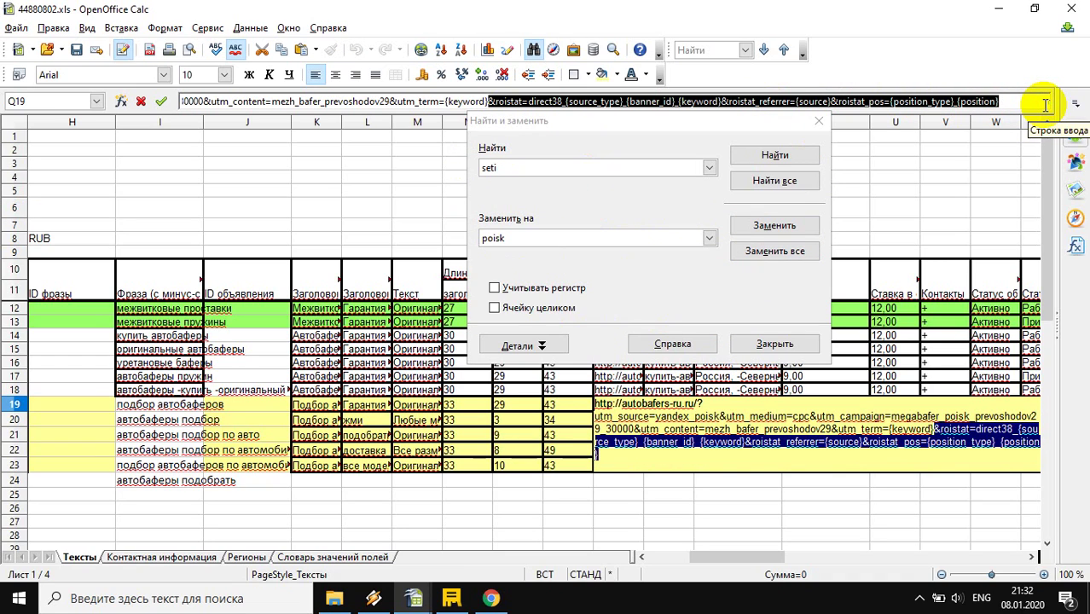
{"action": "left_click_drag", "start_coordinate": [1046, 104], "coordinate": [1046, 104]}
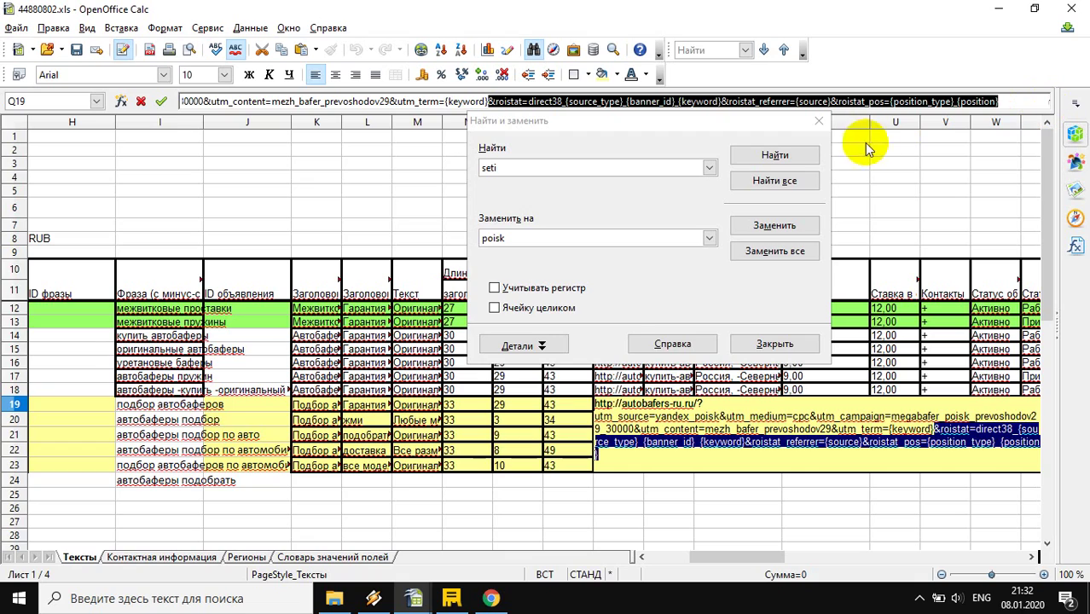
{"action": "left_click", "coordinate": [549, 167]}
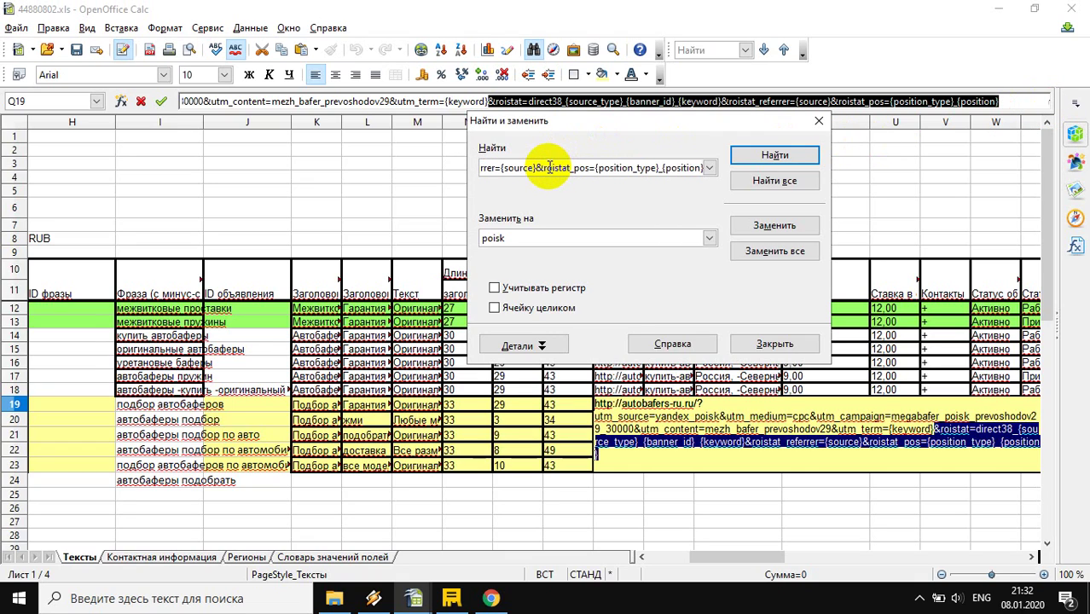
{"action": "left_click", "coordinate": [535, 236]}
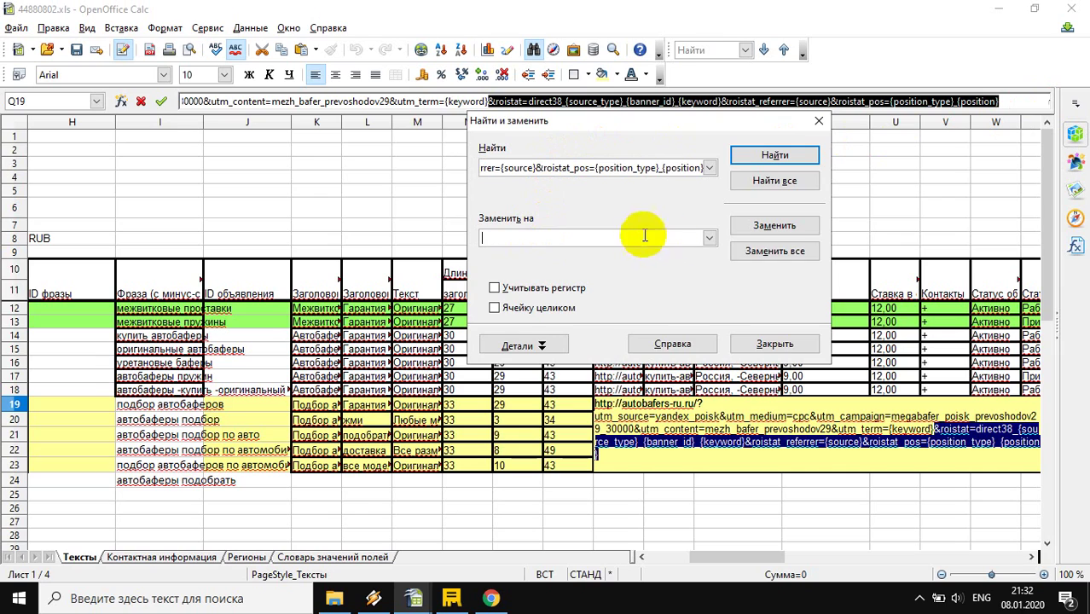
{"action": "left_click", "coordinate": [806, 249]}
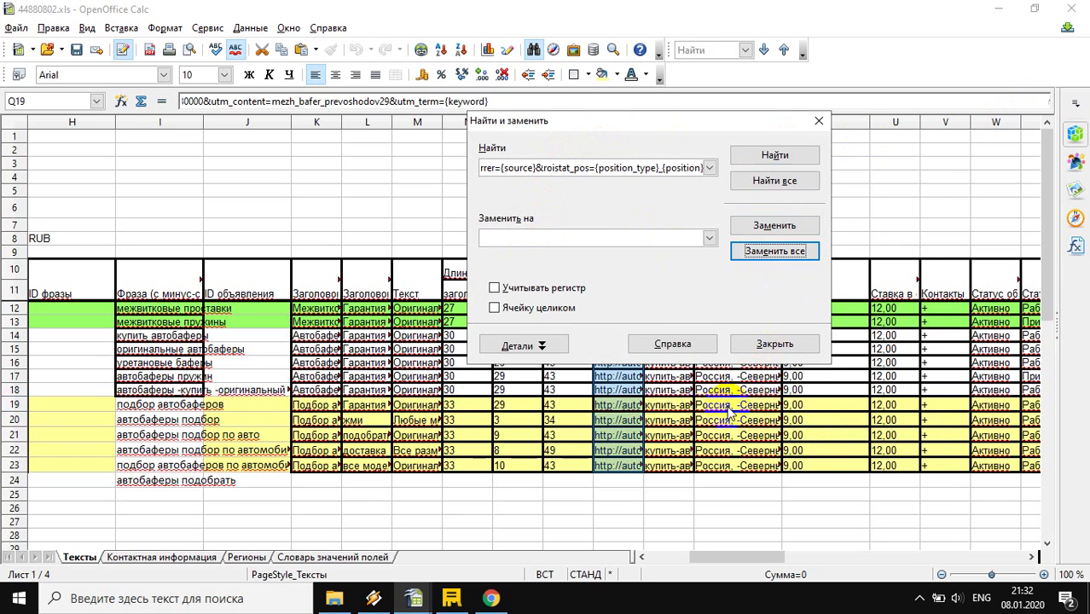
{"action": "left_click", "coordinate": [819, 121]}
{"action": "left_click", "coordinate": [619, 337]}
{"action": "left_click", "coordinate": [616, 376]}
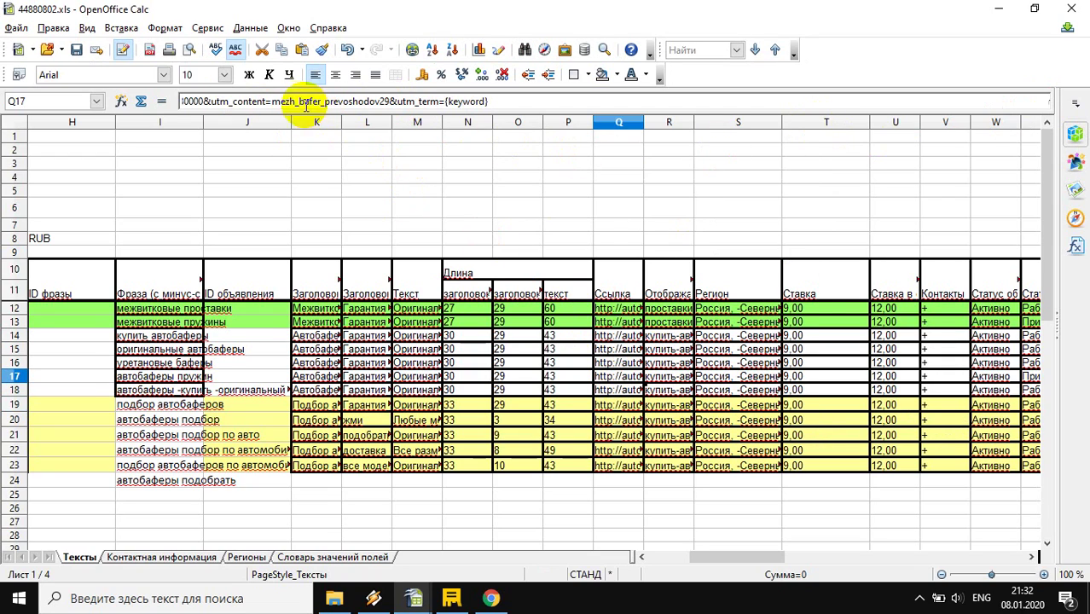
{"action": "left_click_drag", "start_coordinate": [391, 102], "coordinate": [327, 102]}
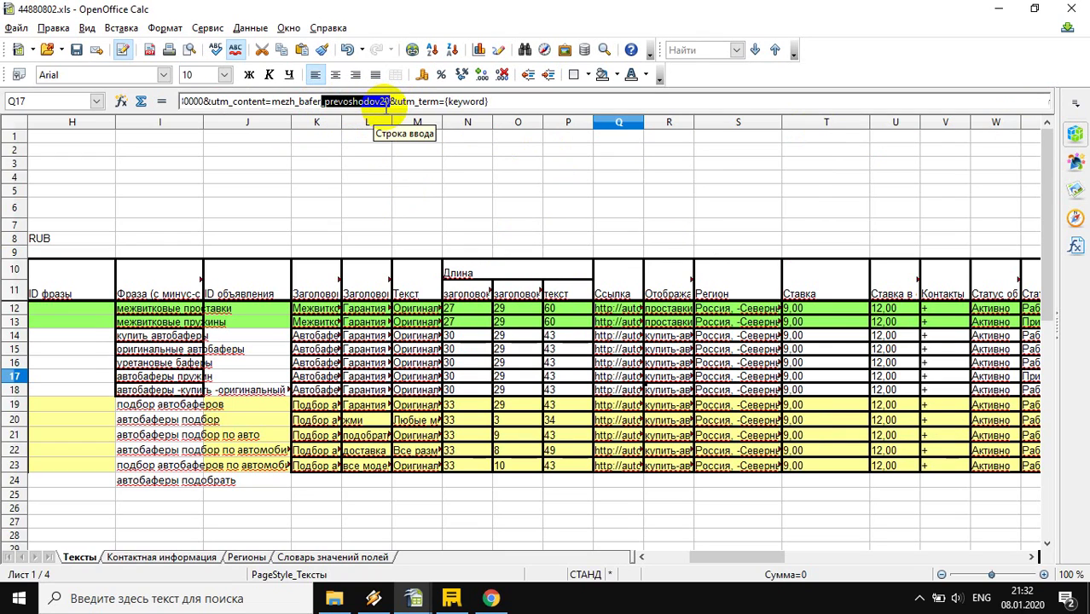
{"action": "key", "text": "Escape"}
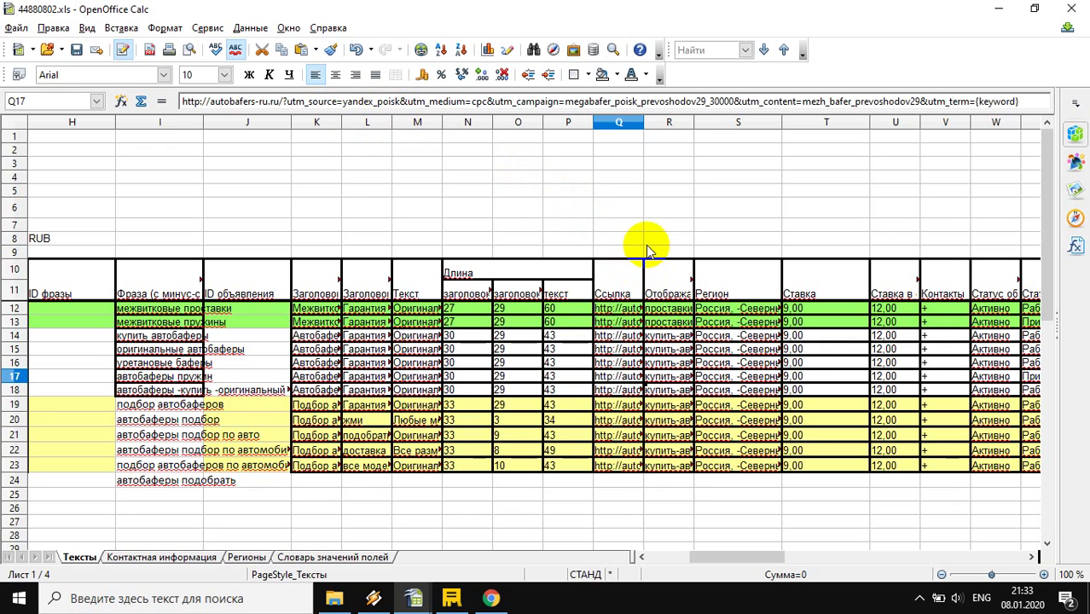
{"action": "left_click", "coordinate": [646, 245]}
{"action": "key", "text": "ctrl+h"}
{"action": "key", "text": "End"}
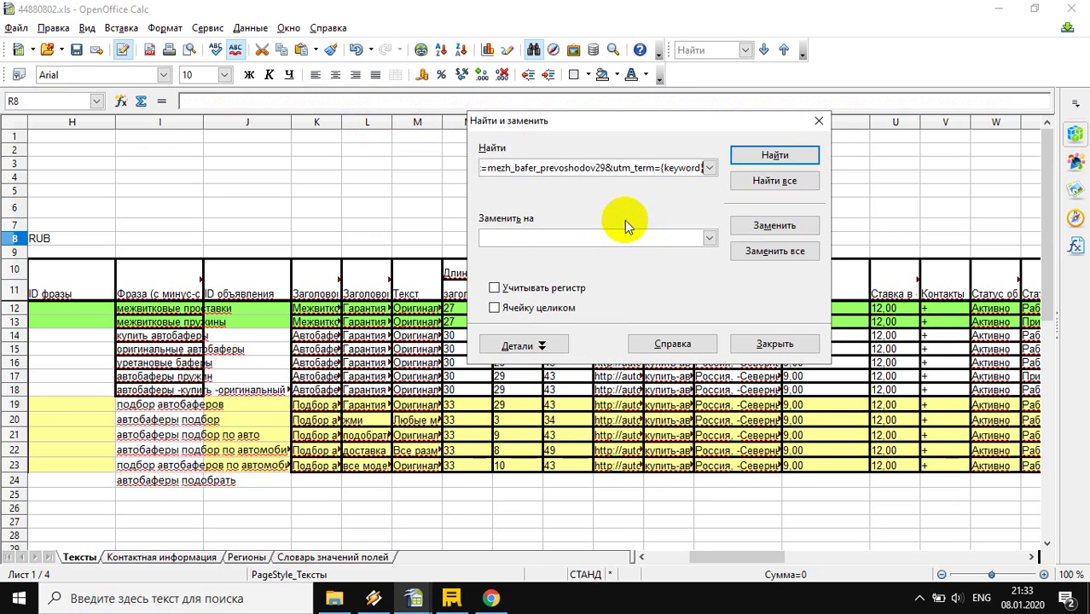
{"action": "left_click_drag", "start_coordinate": [607, 168], "coordinate": [802, 153]}
{"action": "key", "text": "Delete"}
{"action": "left_click_drag", "start_coordinate": [539, 168], "coordinate": [420, 165]}
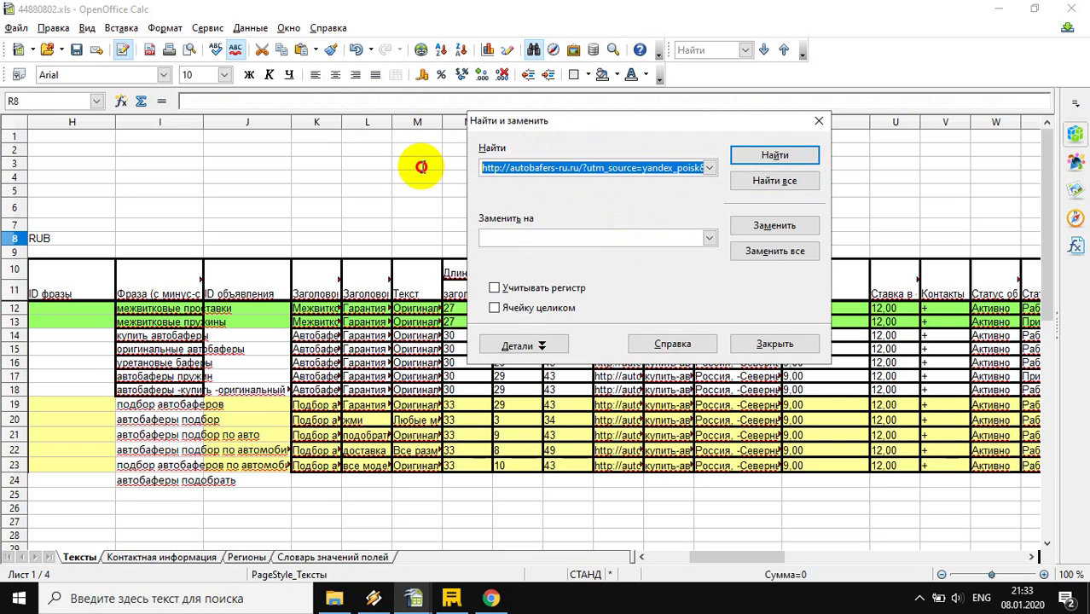
{"action": "key", "text": "Delete"}
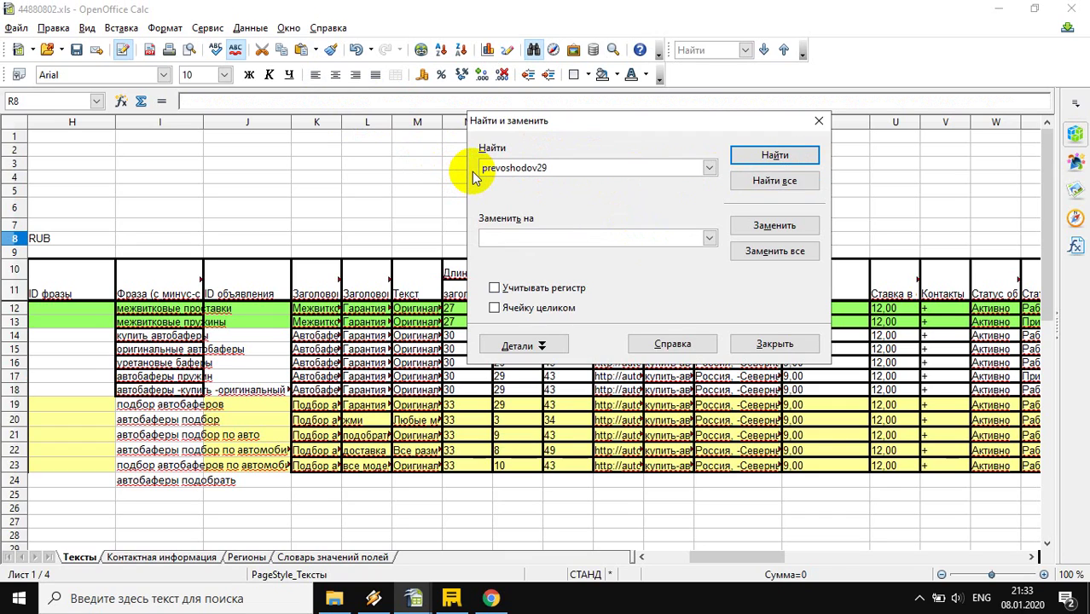
{"action": "left_click", "coordinate": [768, 251]}
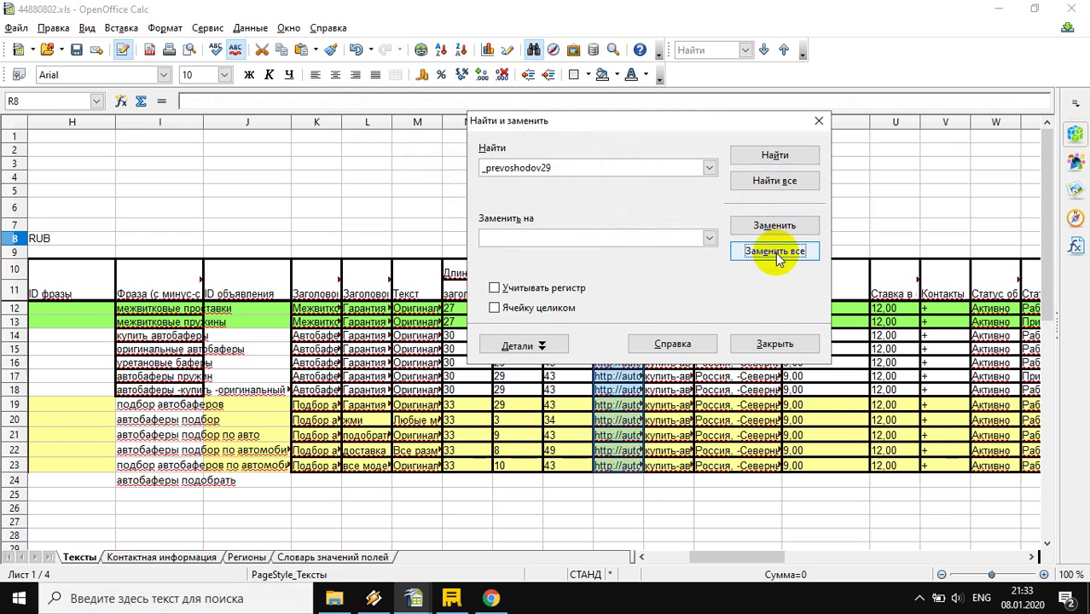
Step: Append "_podbor" to the utm_content value in Q19's link so that it reads "mezh_bafer_podbor"
{"action": "left_click", "coordinate": [625, 409]}
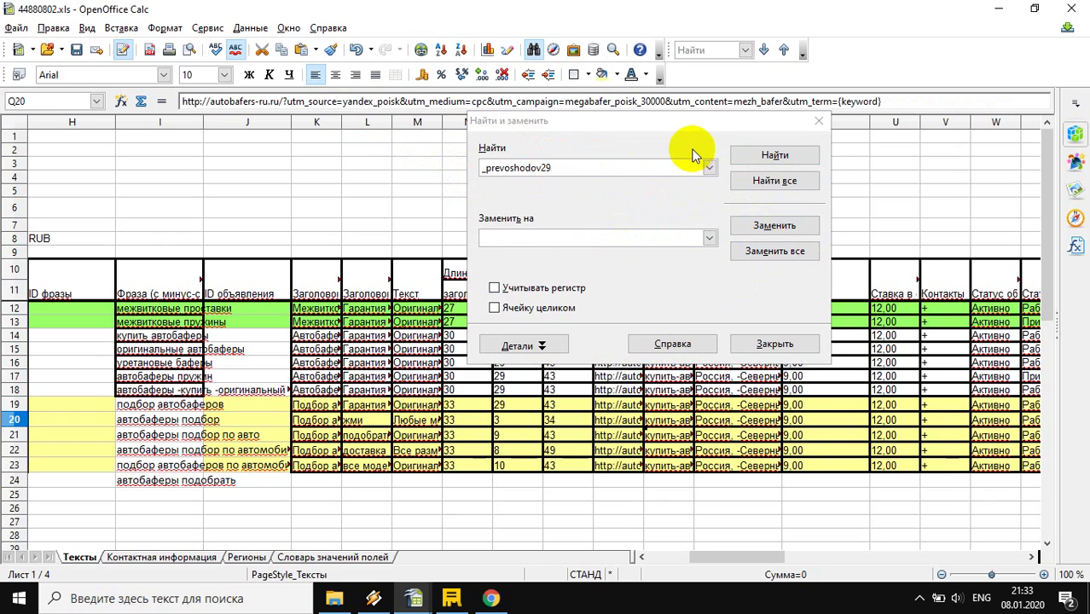
{"action": "left_click", "coordinate": [757, 101]}
{"action": "type", "text": "_"}
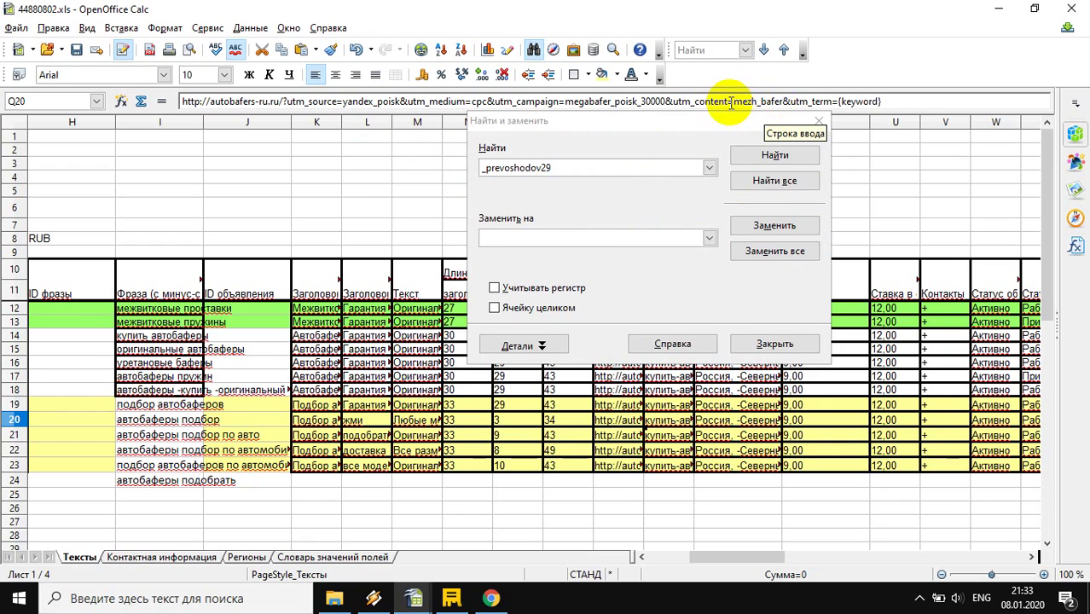
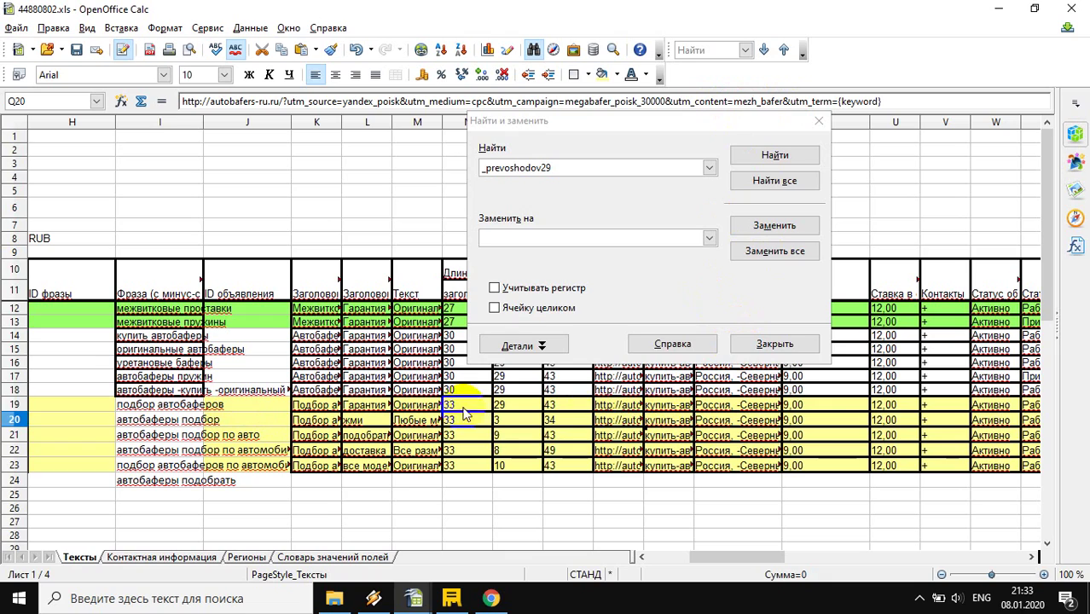
{"action": "left_click", "coordinate": [633, 407]}
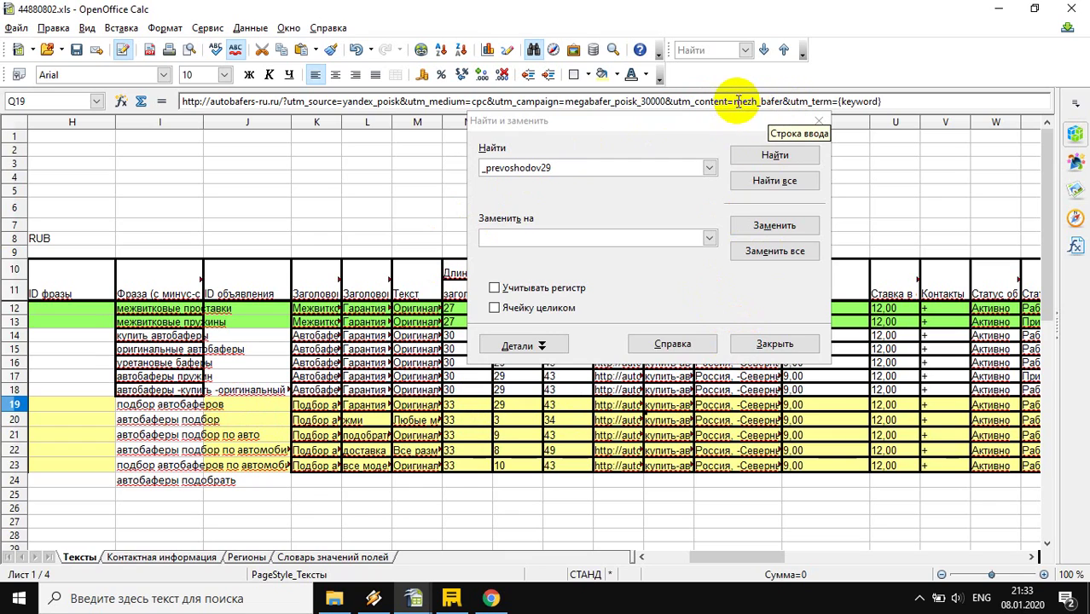
{"action": "left_click", "coordinate": [786, 102]}
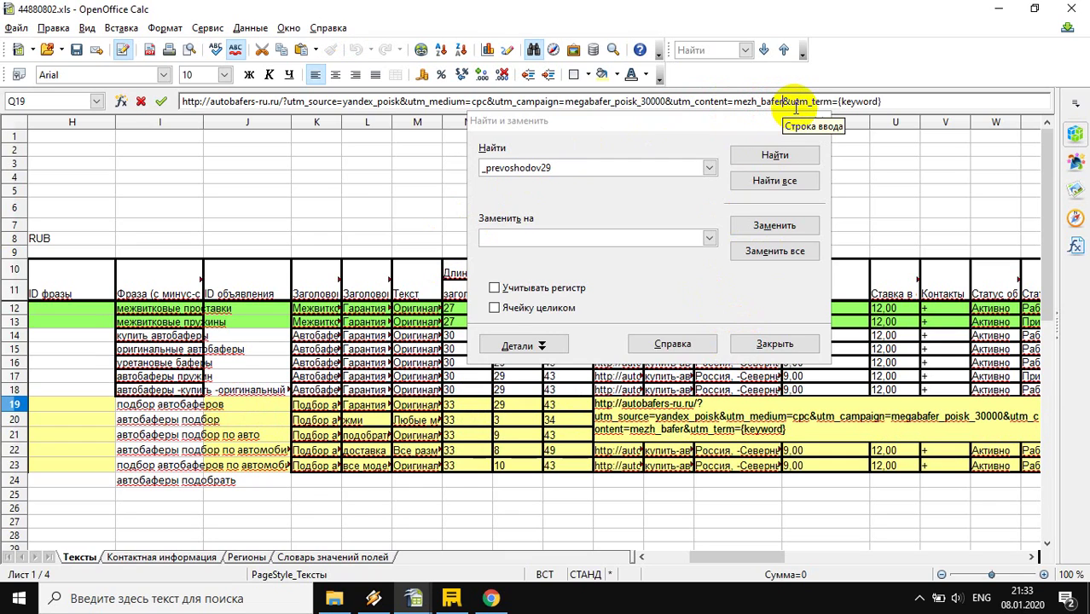
{"action": "type", "text": "_"}
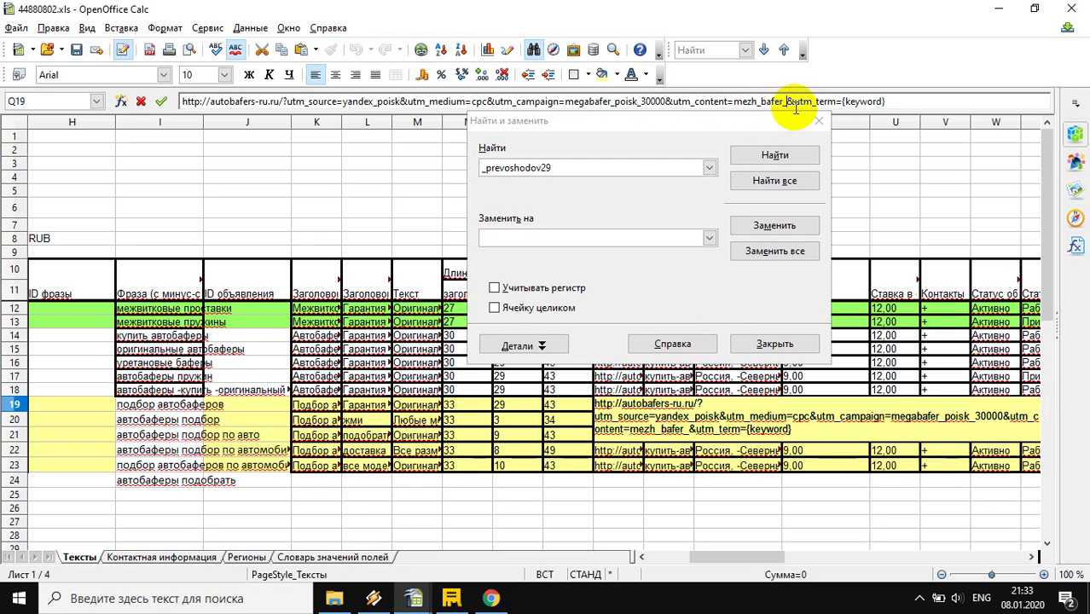
{"action": "type", "text": "podbor"}
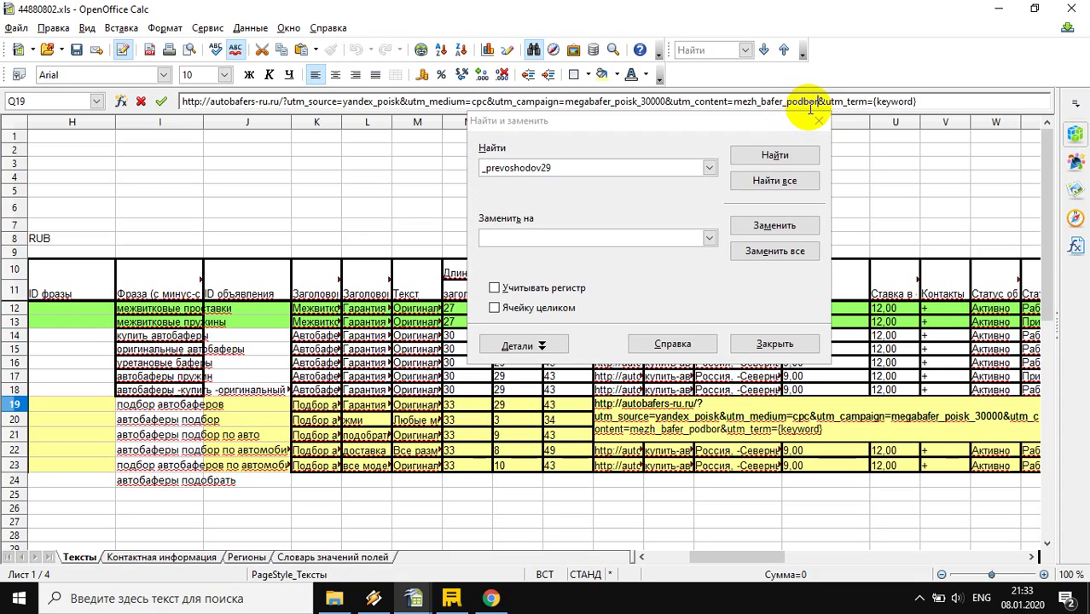
{"action": "left_click", "coordinate": [855, 366]}
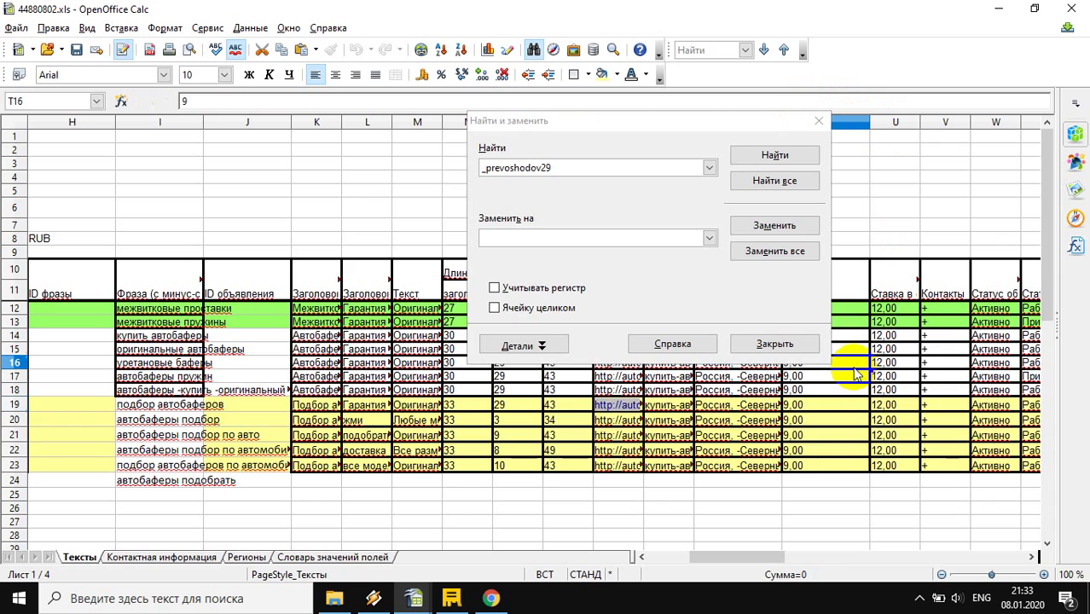
Step: Reset link cell Q19 to default formatting and copy its link into Q20:Q23
{"action": "right_click", "coordinate": [634, 405]}
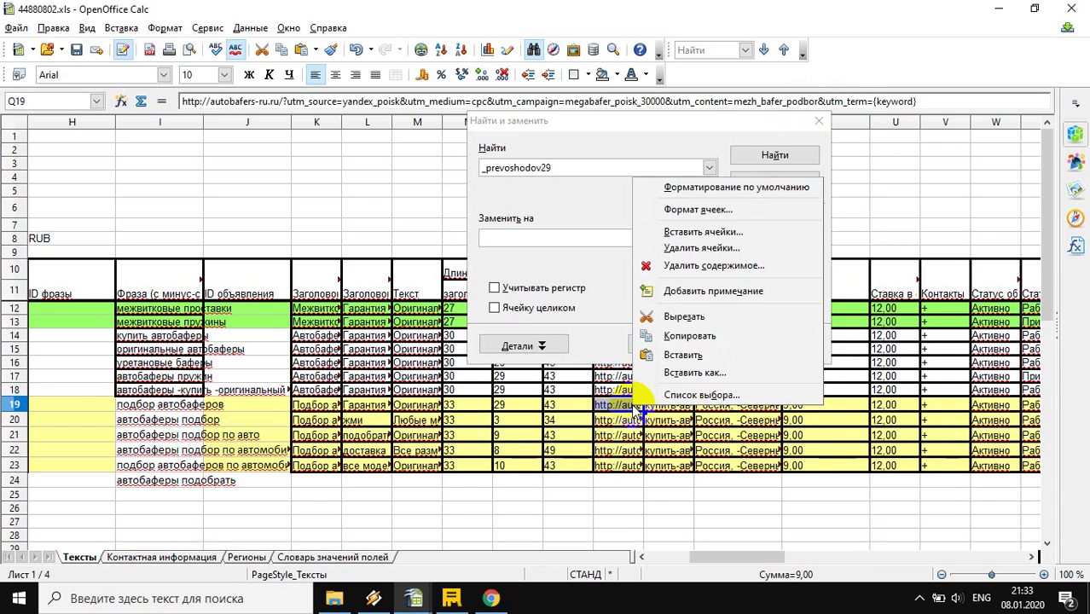
{"action": "left_click", "coordinate": [705, 187]}
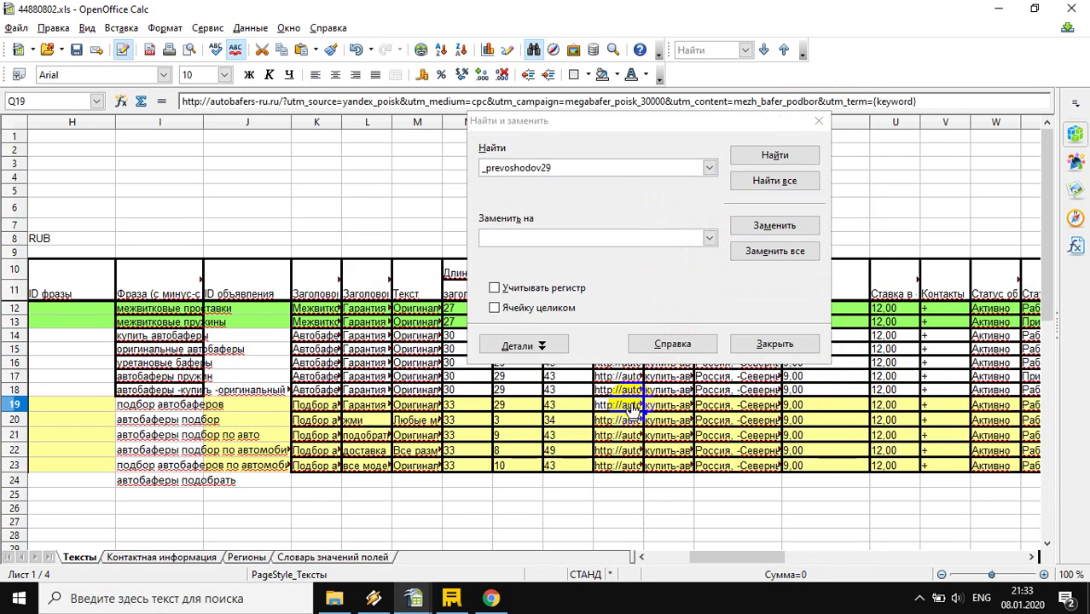
{"action": "left_click", "coordinate": [819, 120]}
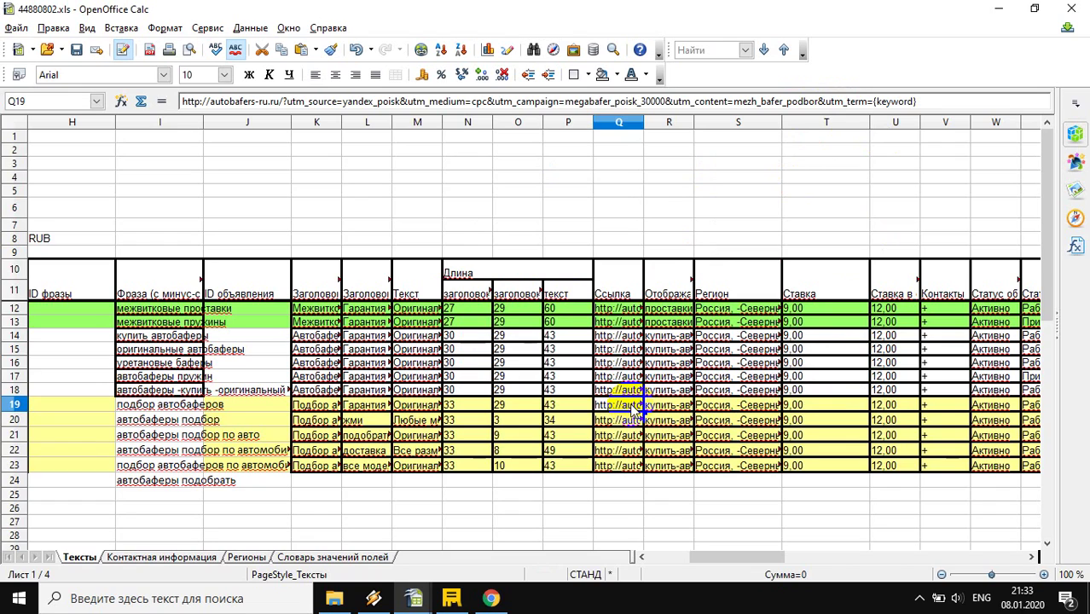
{"action": "left_click_drag", "start_coordinate": [627, 421], "coordinate": [627, 469]}
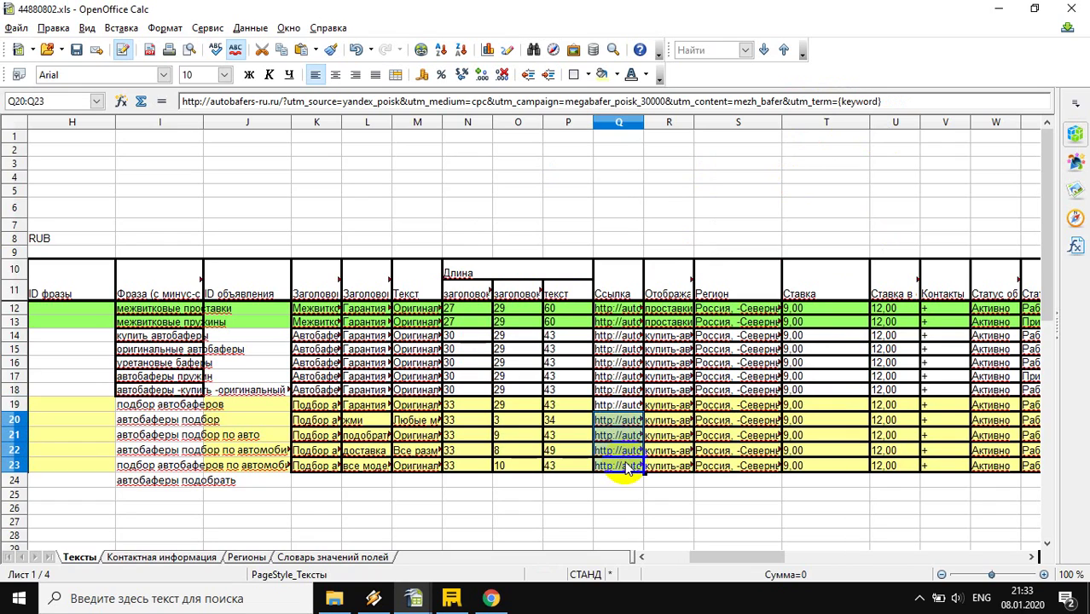
{"action": "left_click", "coordinate": [624, 410]}
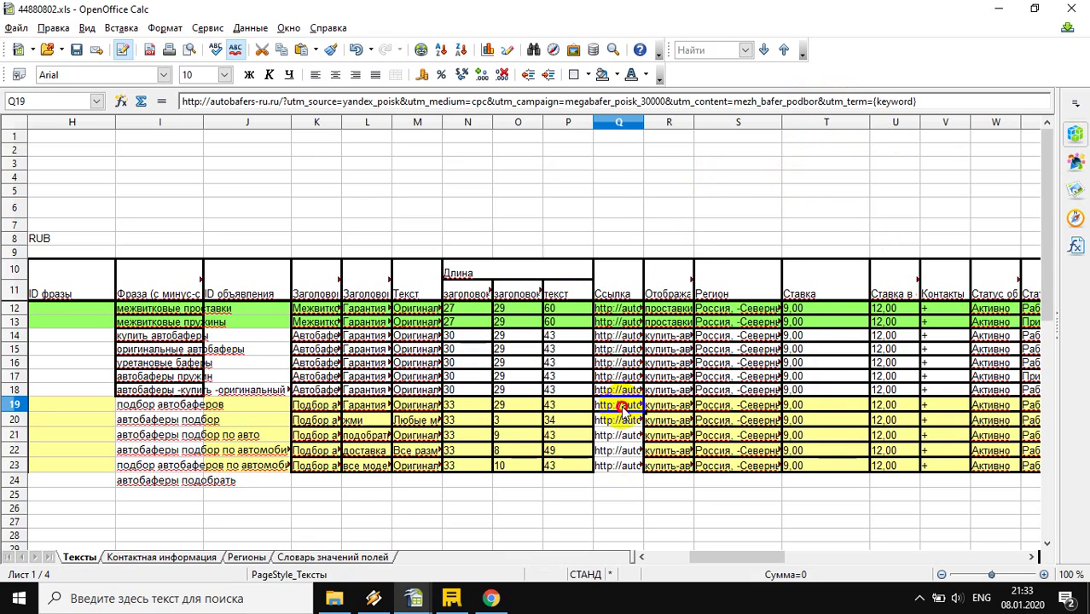
{"action": "left_click", "coordinate": [619, 467]}
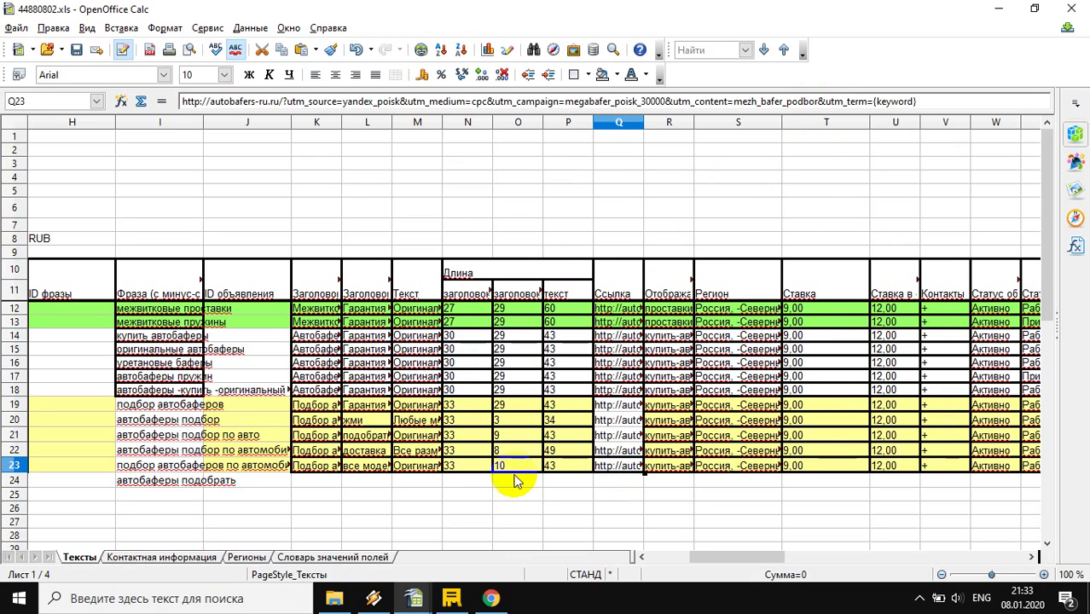
Step: Move the leftover phrase "автобаферы подобрать" from I24 down to I25 and copy all of row 23 into row 24
{"action": "left_click", "coordinate": [185, 480]}
{"action": "left_click_drag", "start_coordinate": [194, 488], "coordinate": [182, 496]}
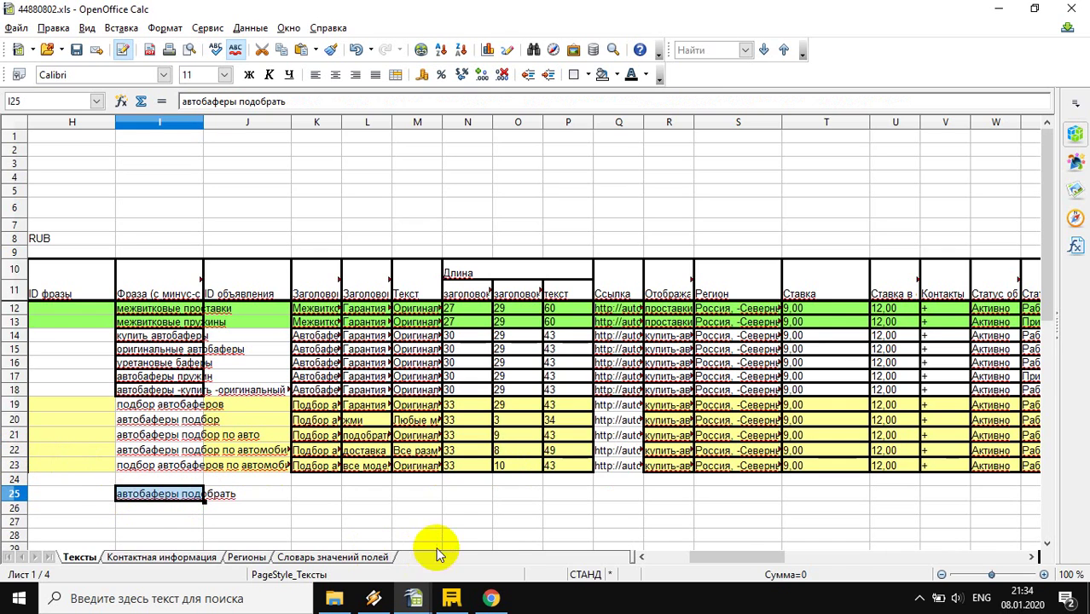
{"action": "left_click_drag", "start_coordinate": [720, 554], "coordinate": [670, 557]}
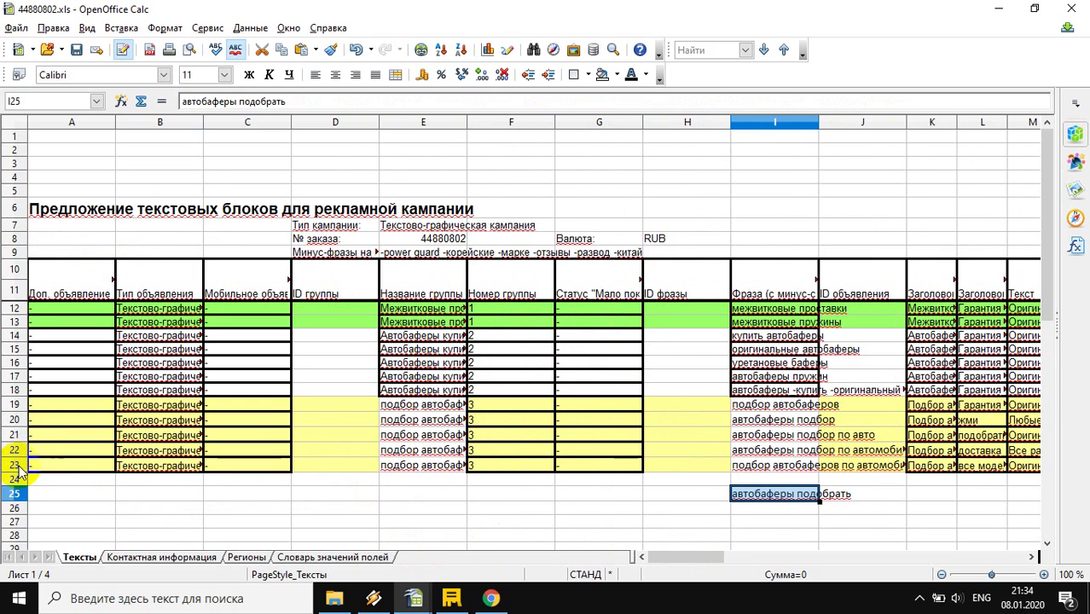
{"action": "left_click", "coordinate": [15, 466]}
{"action": "key", "text": "ctrl+c"}
{"action": "left_click", "coordinate": [14, 480]}
{"action": "key", "text": "ctrl+v"}
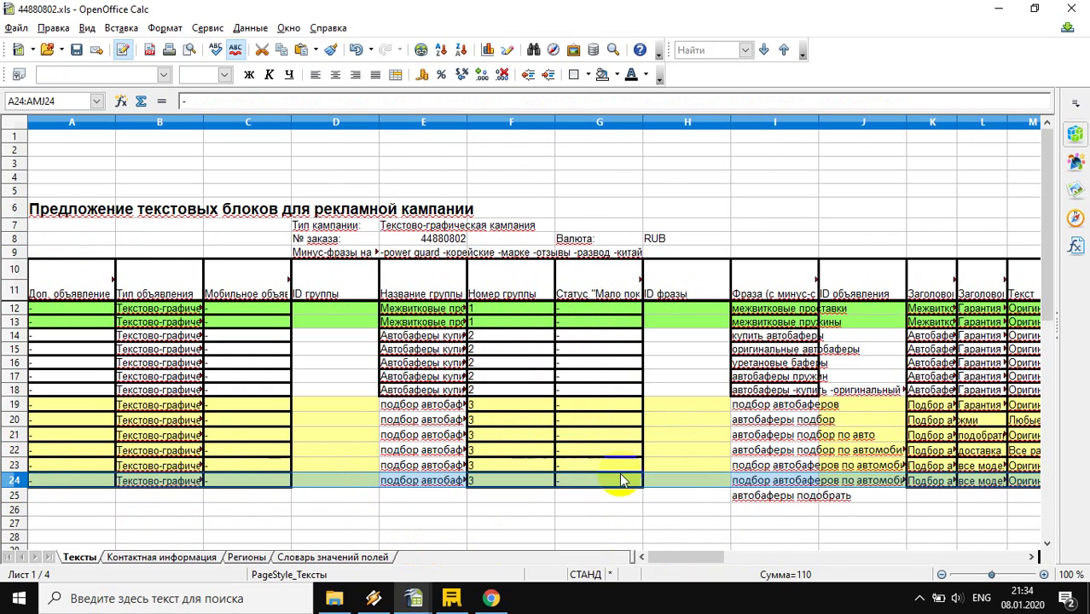
Step: Move the phrase "автобаферы подобрать" down to I26 and paste another copy of the ad row into row 25
{"action": "left_click", "coordinate": [735, 499]}
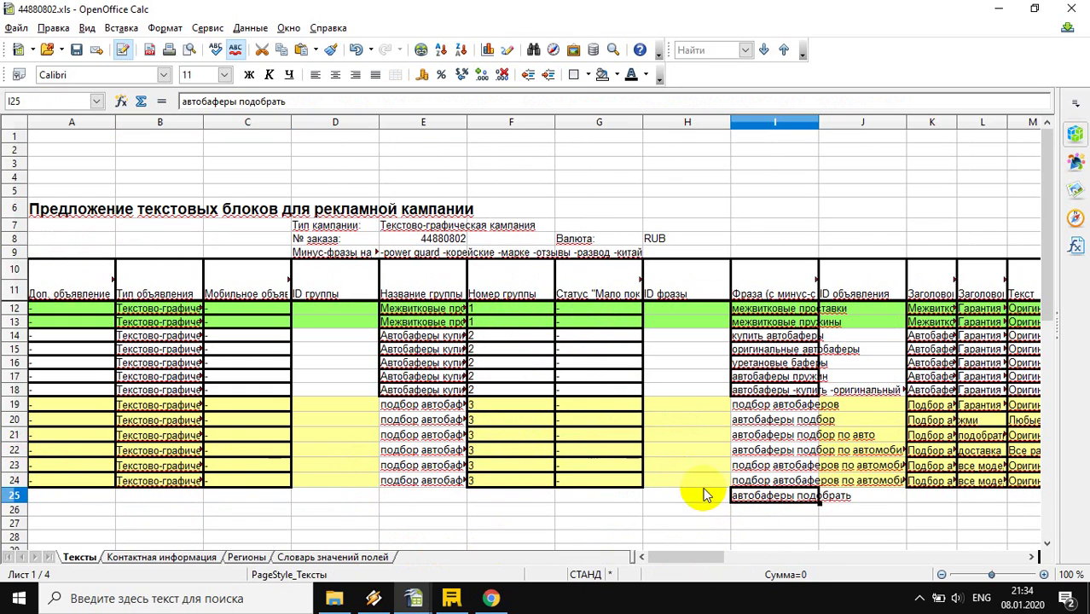
{"action": "key", "text": "Delete"}
{"action": "left_click", "coordinate": [762, 512]}
{"action": "key", "text": "ctrl+z"}
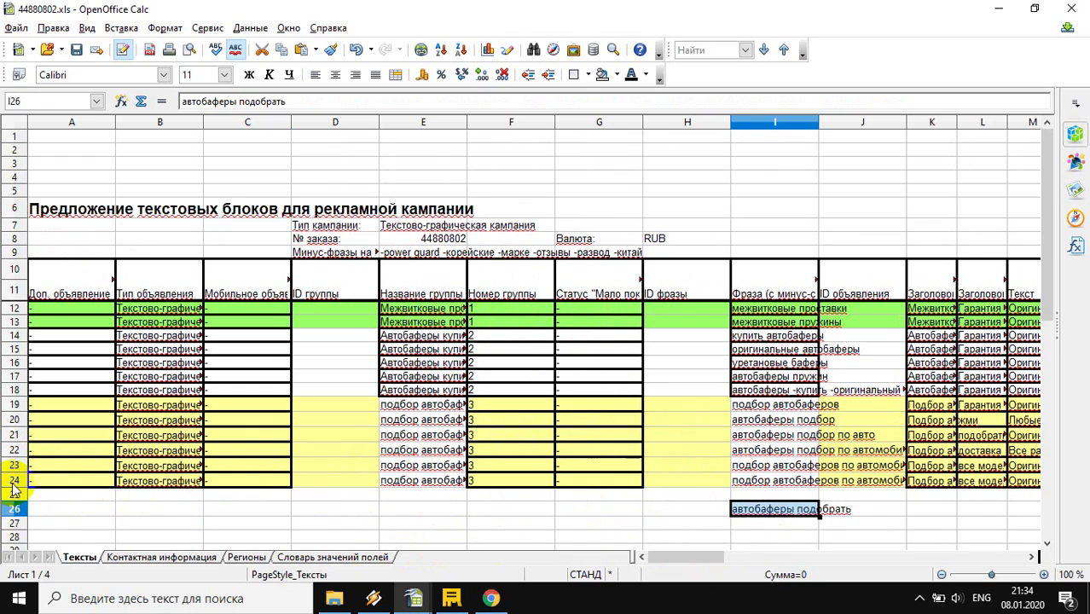
{"action": "left_click", "coordinate": [14, 481]}
{"action": "left_click", "coordinate": [15, 495]}
{"action": "key", "text": "ctrl+v"}
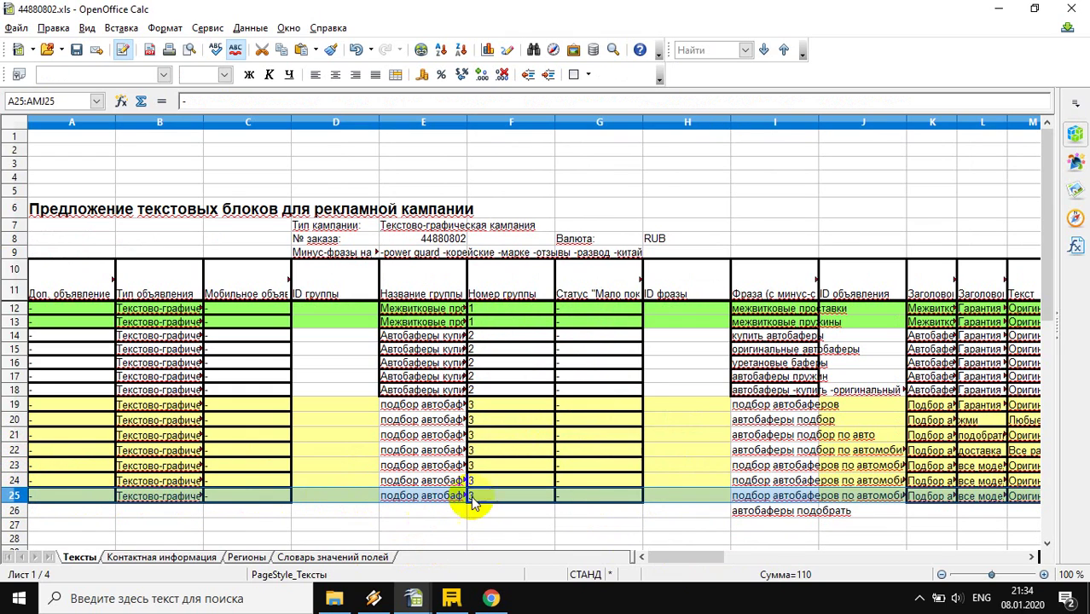
Step: Move the phrase "автобаферы подобрать" from I26 into I24 and clear the surplus ad row 25
{"action": "left_click", "coordinate": [786, 512]}
{"action": "key", "text": "ctrl+x"}
{"action": "left_click", "coordinate": [780, 481]}
{"action": "key", "text": "ctrl+v"}
{"action": "left_click", "coordinate": [15, 497]}
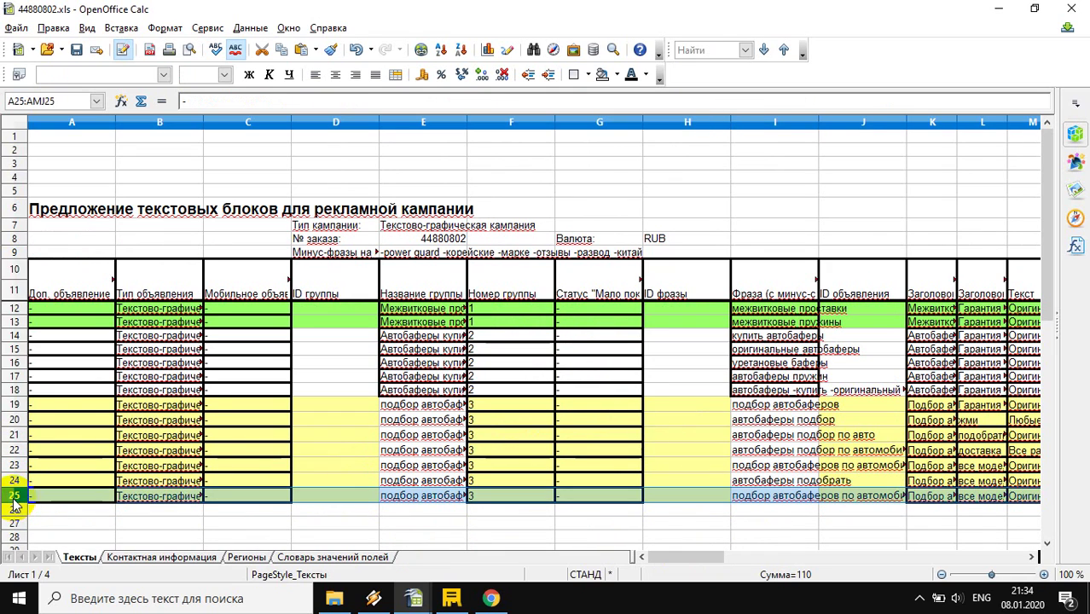
{"action": "right_click", "coordinate": [15, 497]}
{"action": "left_click", "coordinate": [152, 365]}
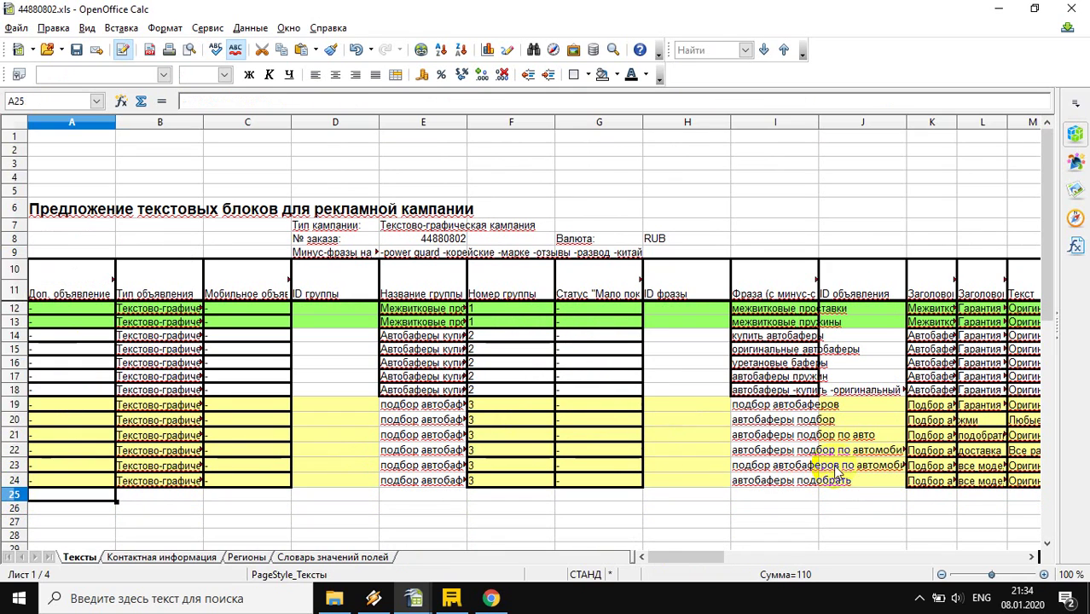
Step: Review the entries of ad row 24 from the phrase in column I across to the region in column S
{"action": "left_click", "coordinate": [797, 483]}
{"action": "key", "text": "Right"}
{"action": "key", "text": "Right"}
{"action": "key", "text": "Right"}
{"action": "key", "text": "Right"}
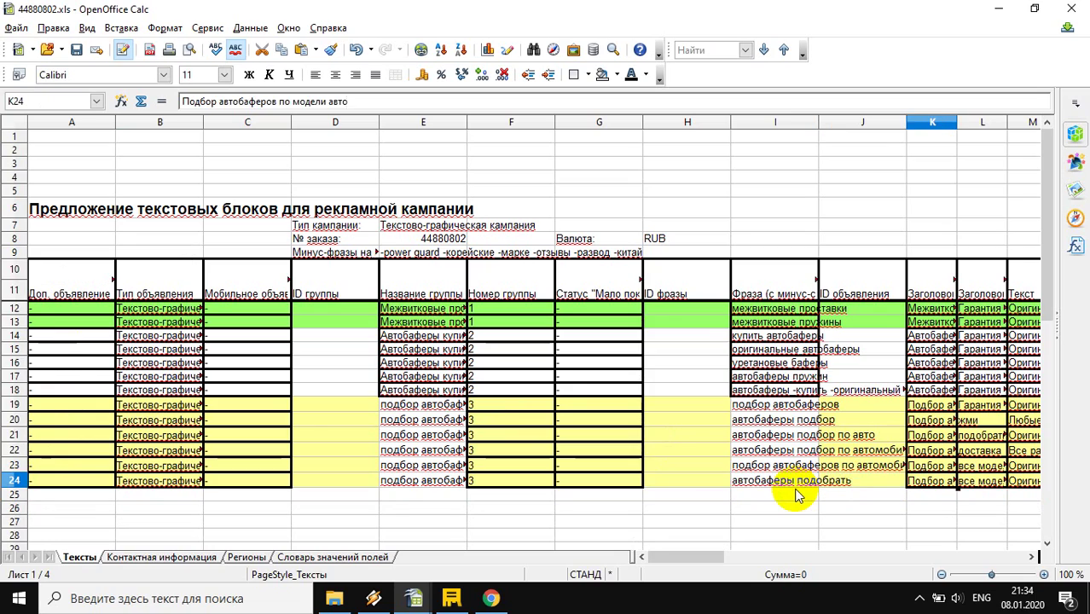
{"action": "key", "text": "Right"}
{"action": "key", "text": "Right"}
{"action": "key", "text": "Right"}
{"action": "key", "text": "Right"}
{"action": "key", "text": "Right"}
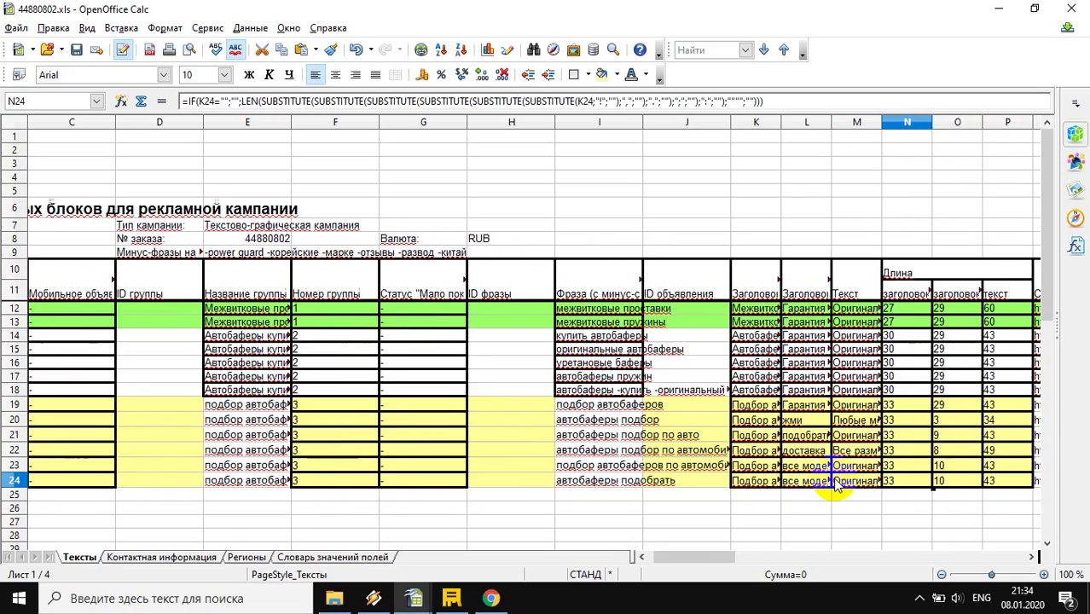
{"action": "key", "text": "Right"}
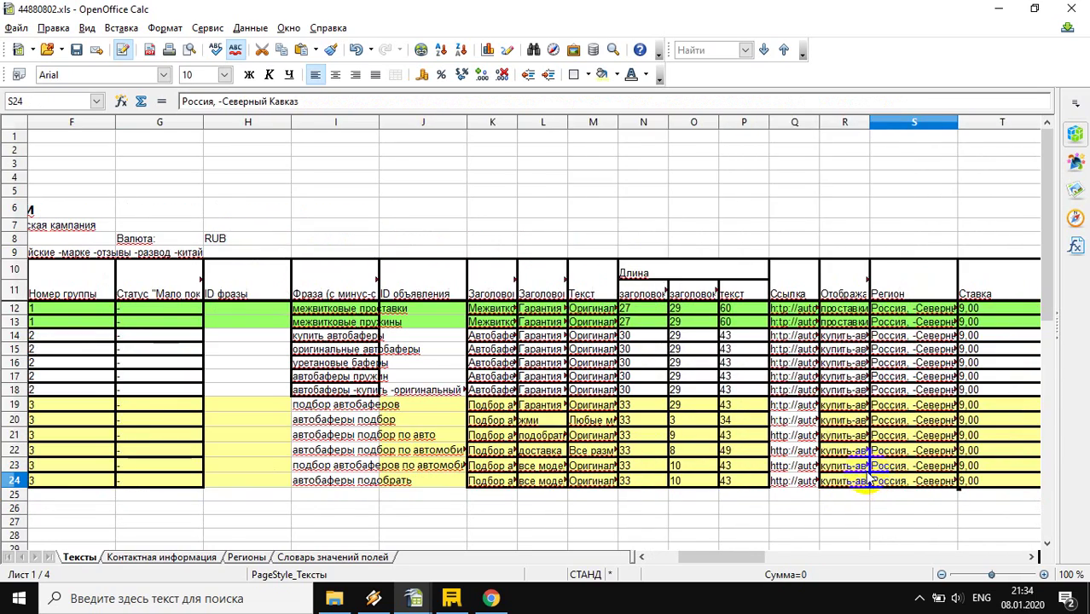
Step: Check the utm_content value in the group 3 ad links in Q19 and Q20
{"action": "left_click", "coordinate": [795, 406]}
{"action": "left_click", "coordinate": [798, 415]}
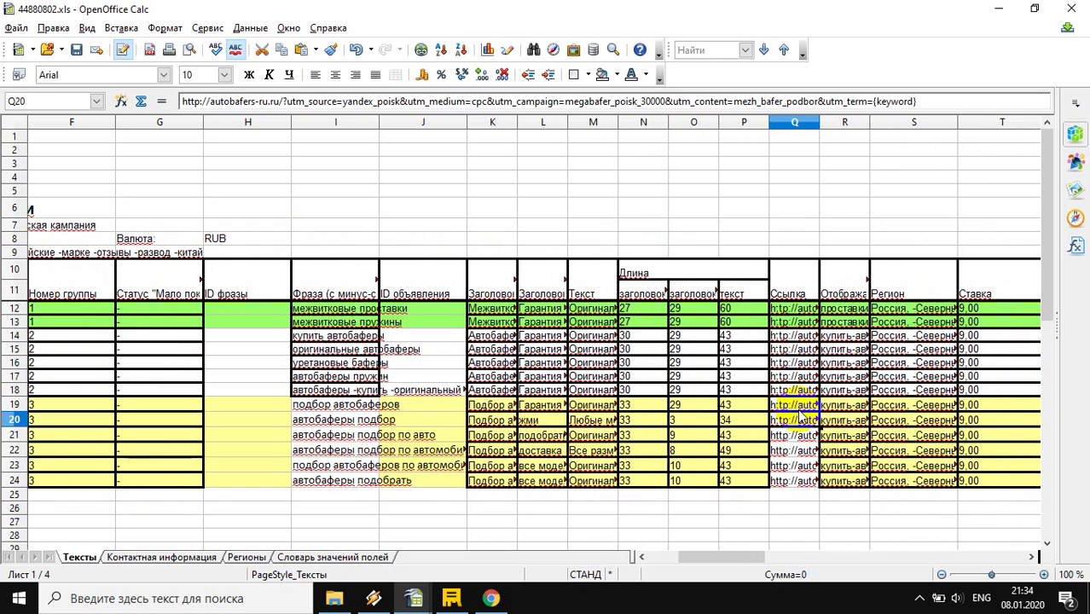
{"action": "left_click", "coordinate": [794, 409]}
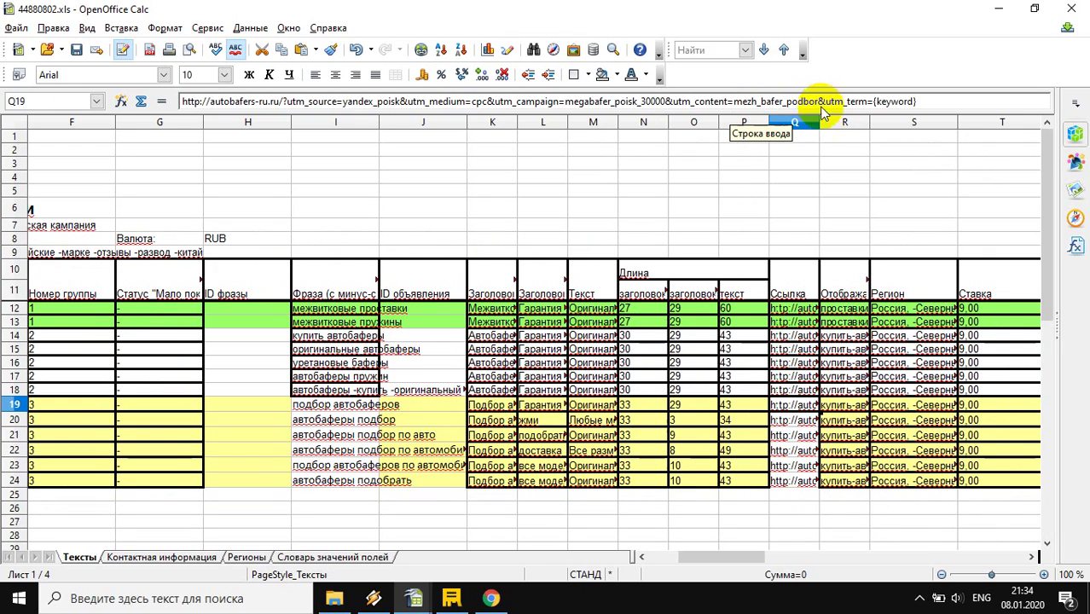
{"action": "left_click", "coordinate": [814, 420]}
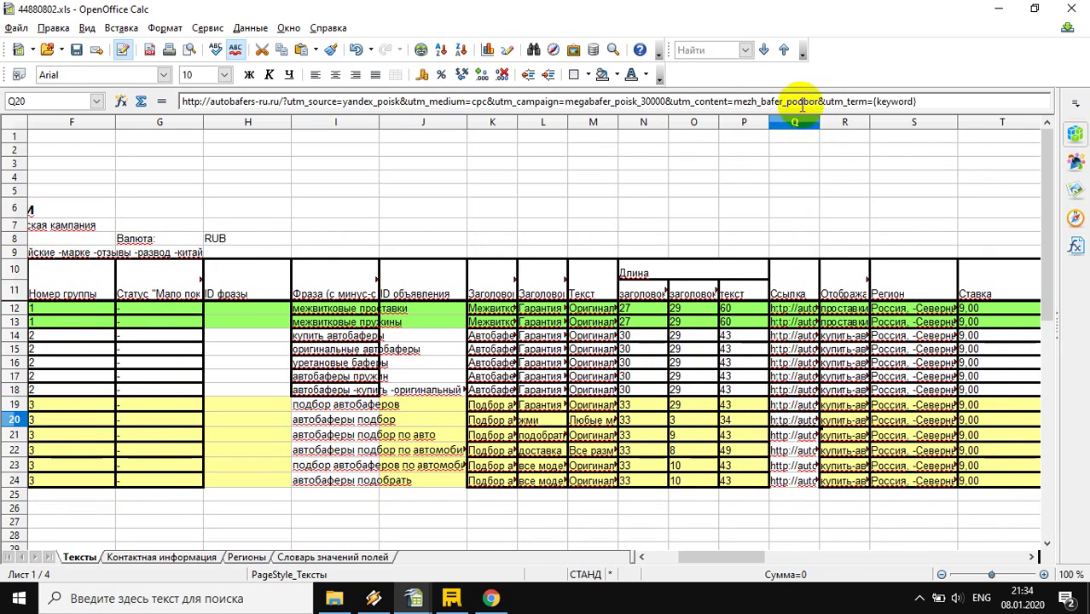
Step: Number the utm_content values of the group 3 ad links in Q20 and Q21 consecutively, starting with mezh_bafer_podbor2
{"action": "left_click", "coordinate": [837, 102]}
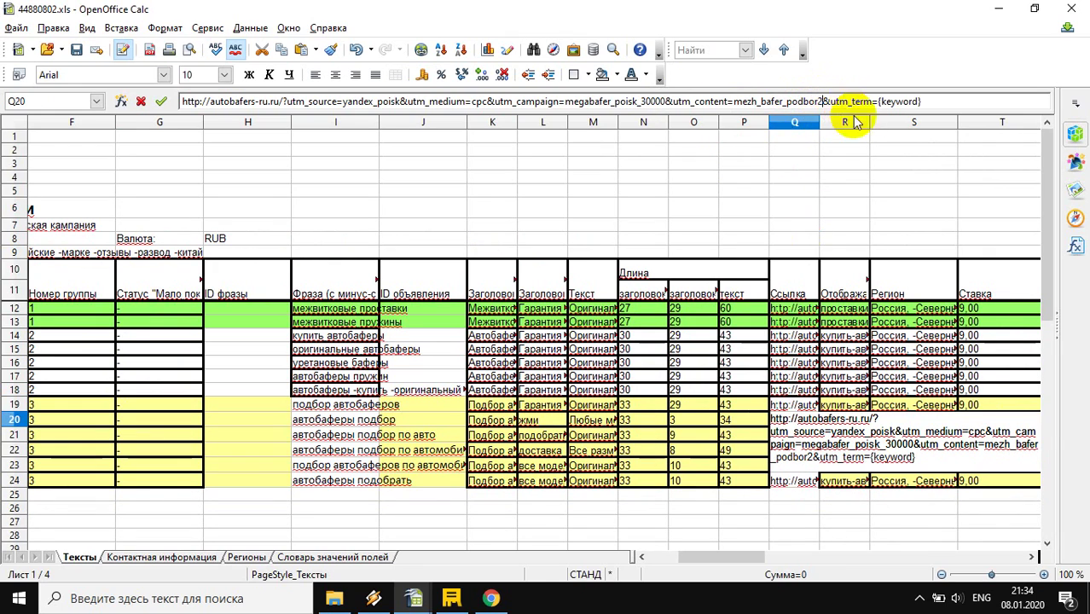
{"action": "left_click", "coordinate": [762, 437]}
{"action": "left_click", "coordinate": [785, 439]}
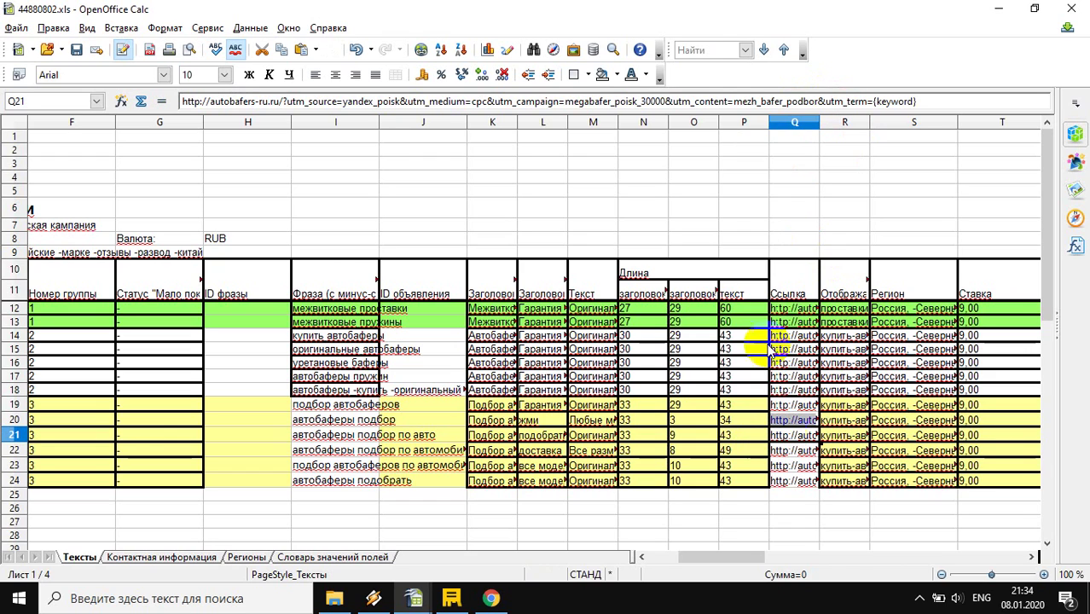
{"action": "left_click", "coordinate": [819, 102]}
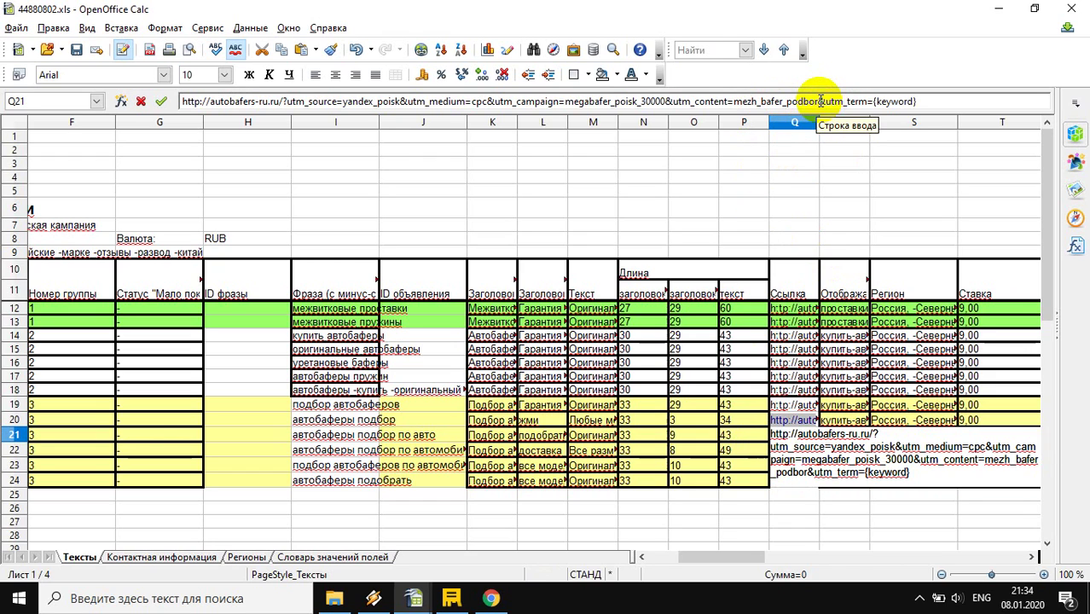
{"action": "left_click", "coordinate": [710, 436]}
{"action": "left_click", "coordinate": [788, 452]}
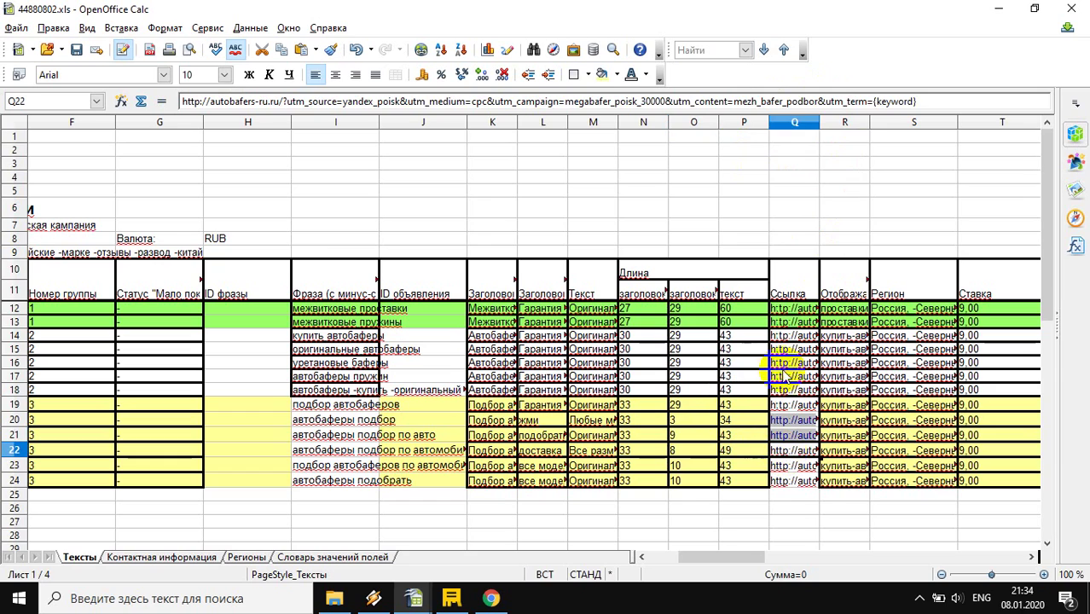
Step: Continue numbering the utm_content values in the links Q22 to Q24, from mezh_bafer_podbor4 to mezh_bafer_podbor6
{"action": "left_click", "coordinate": [819, 102]}
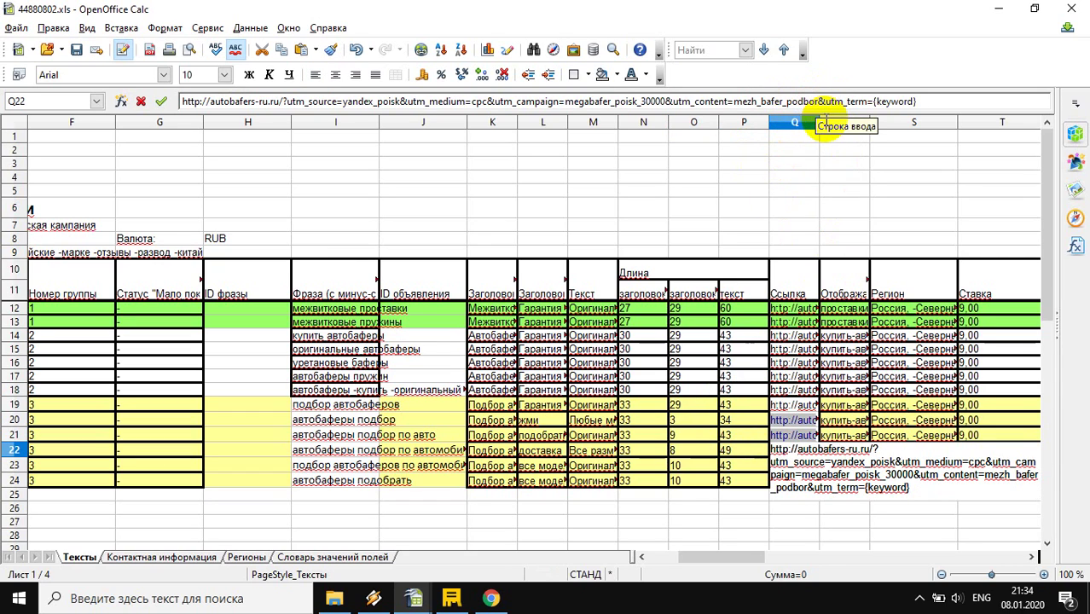
{"action": "left_click", "coordinate": [734, 479]}
{"action": "left_click", "coordinate": [786, 467]}
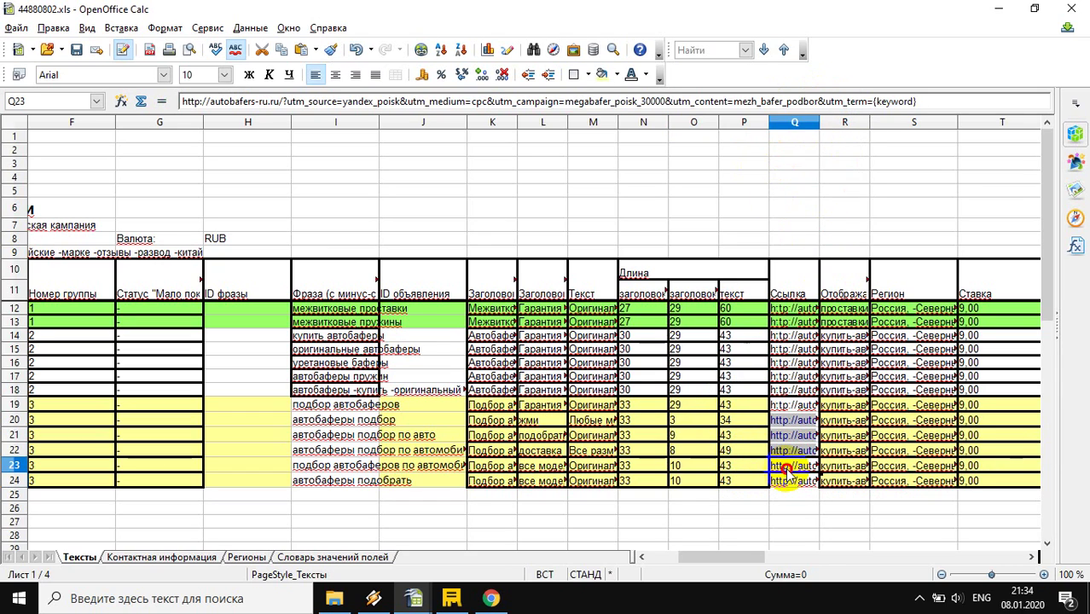
{"action": "left_click", "coordinate": [819, 100]}
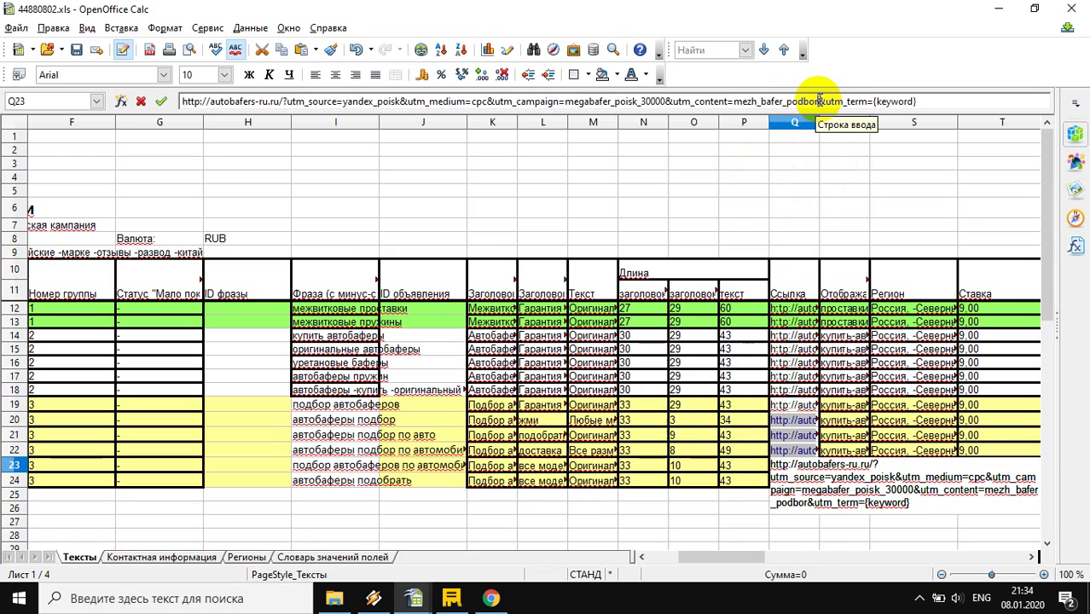
{"action": "left_click", "coordinate": [694, 437]}
{"action": "left_click", "coordinate": [776, 482]}
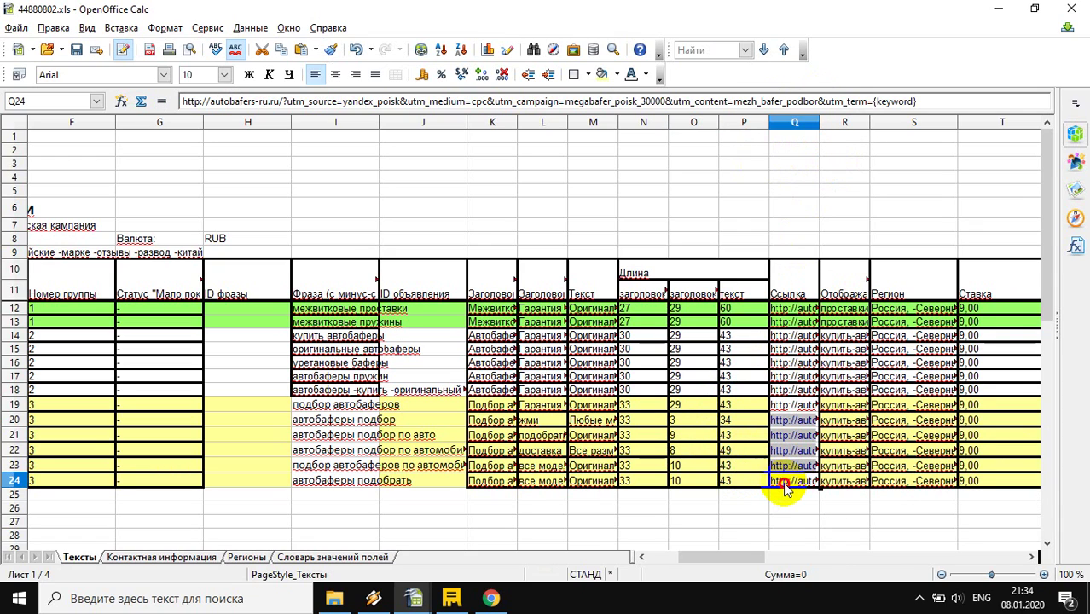
{"action": "left_click", "coordinate": [819, 101]}
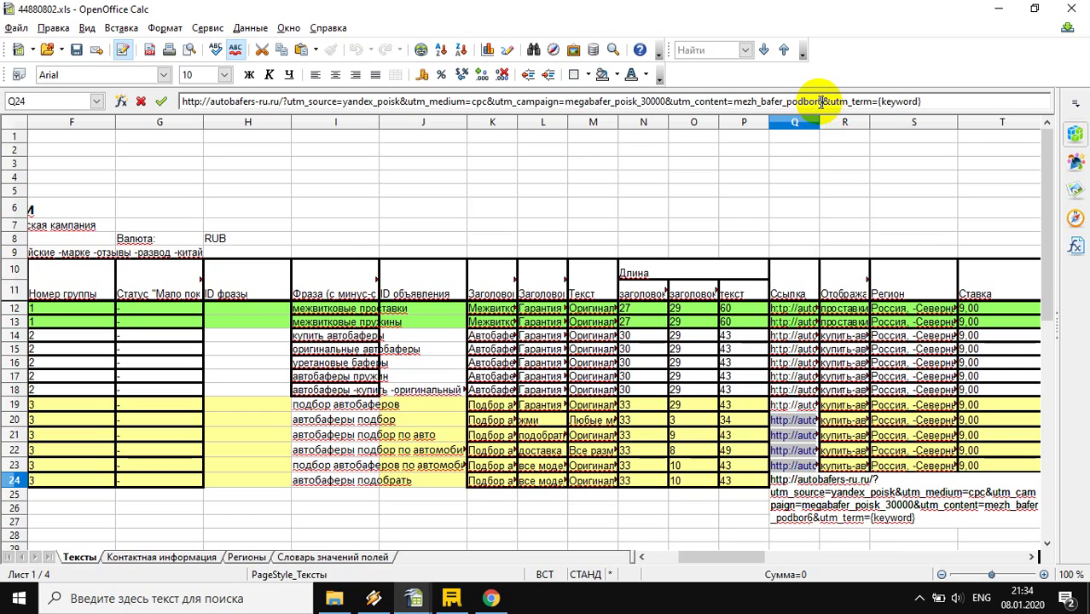
{"action": "left_click", "coordinate": [693, 451]}
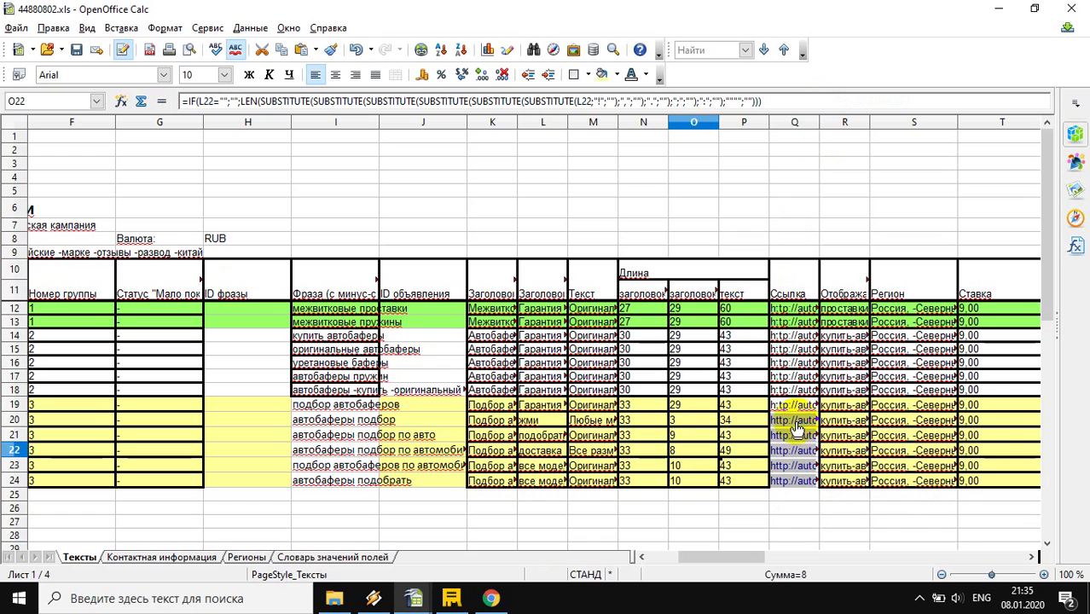
Step: Reset the link cells Q19:Q26 to default formatting
{"action": "left_click_drag", "start_coordinate": [803, 506], "coordinate": [791, 416]}
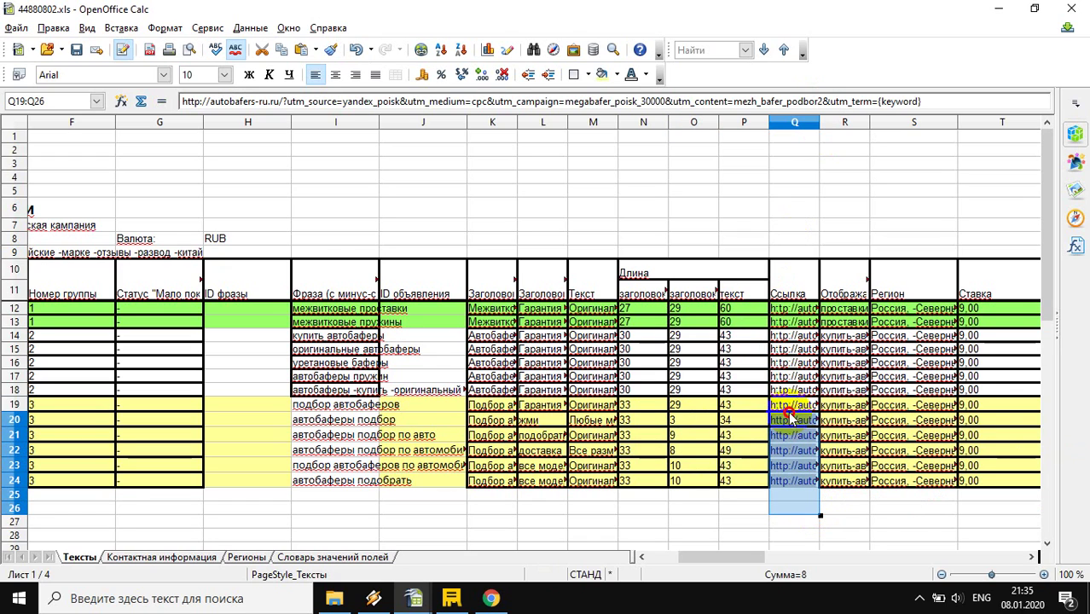
{"action": "right_click", "coordinate": [792, 445]}
{"action": "left_click", "coordinate": [850, 211]}
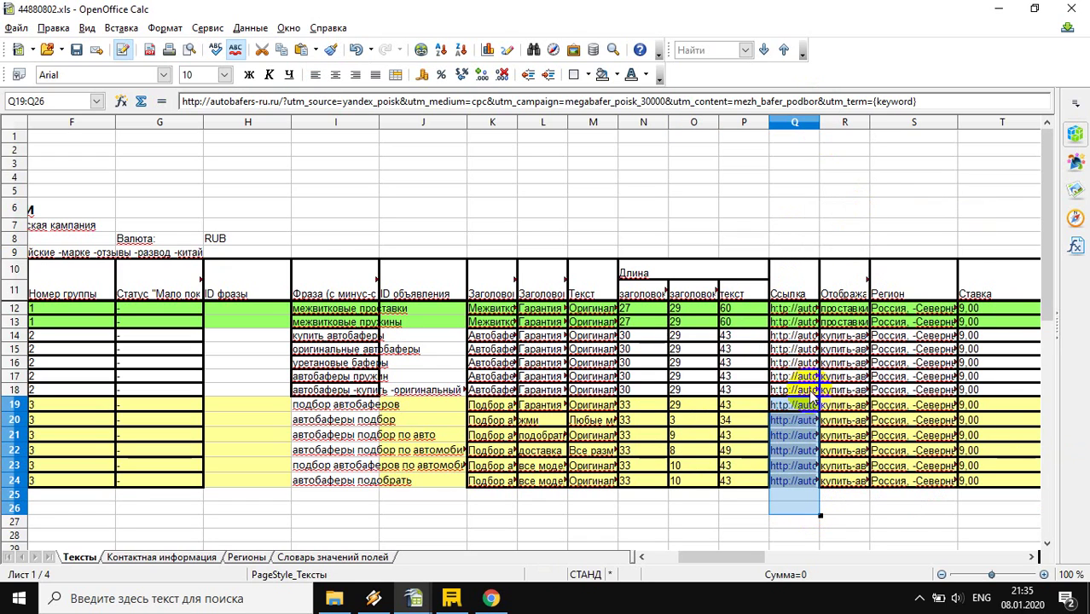
{"action": "left_click", "coordinate": [793, 434]}
Step: Check the utm_content numbering in the links Q20 to Q24 and the display link and region cells in row 20
{"action": "left_click", "coordinate": [791, 422]}
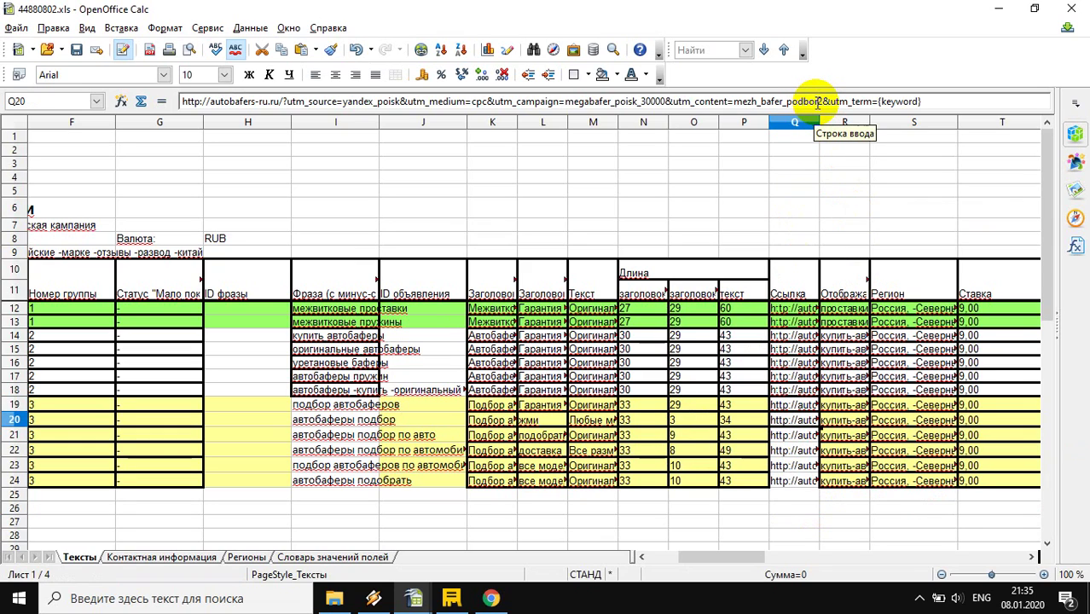
{"action": "key", "text": "Down"}
{"action": "key", "text": "Down"}
{"action": "key", "text": "Down"}
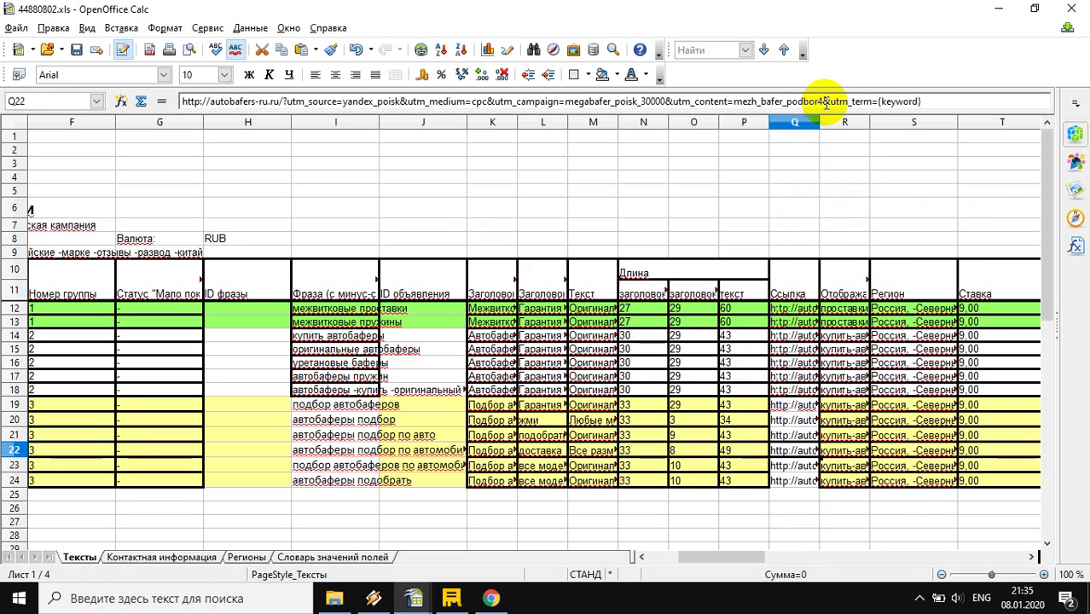
{"action": "key", "text": "Down"}
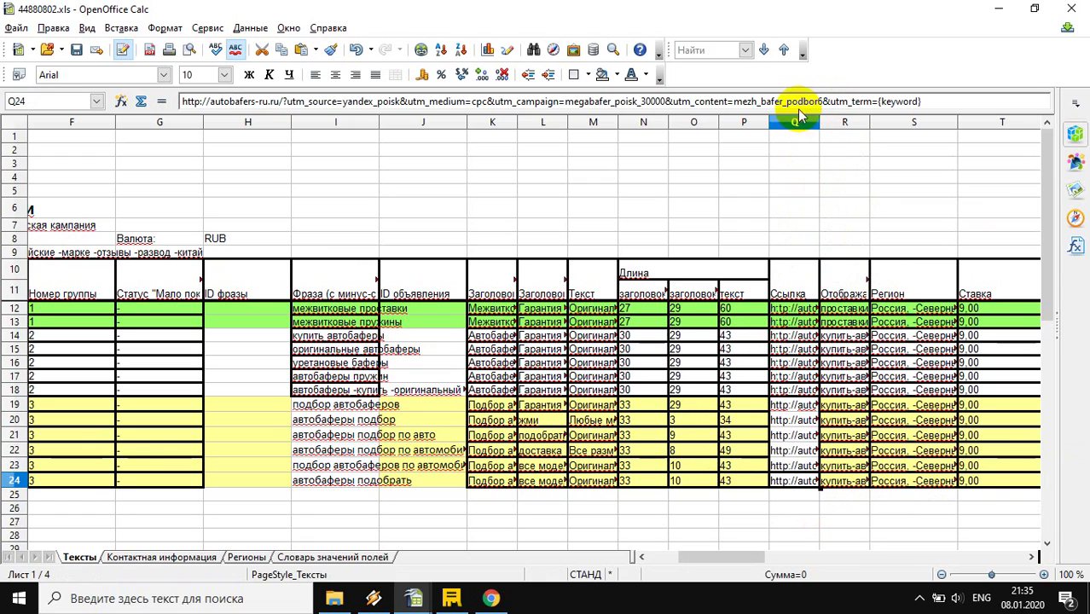
{"action": "left_click", "coordinate": [793, 418]}
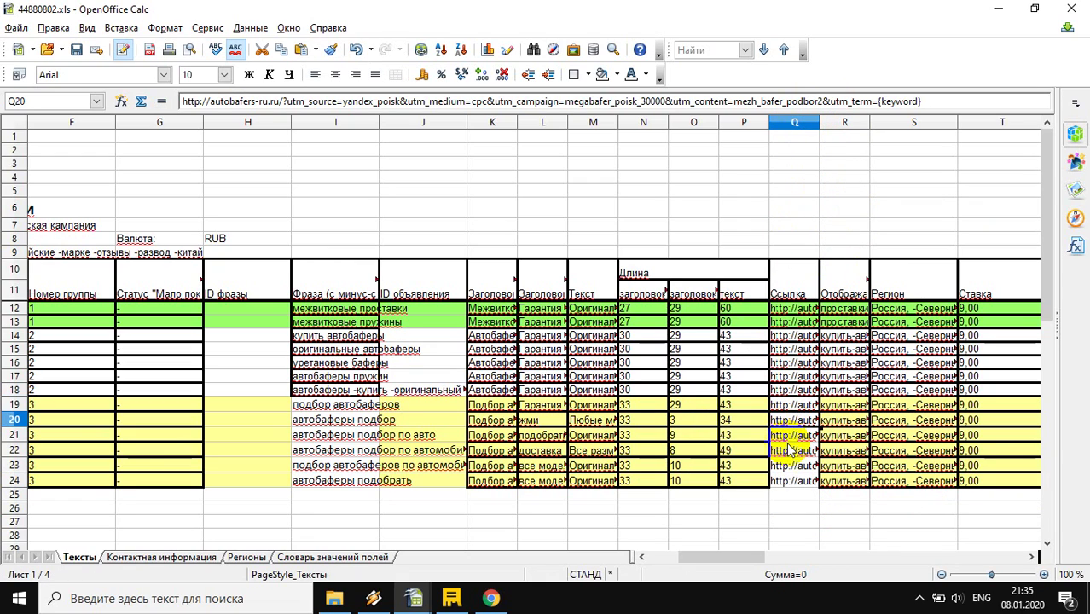
{"action": "key", "text": "Right"}
{"action": "key", "text": "Right"}
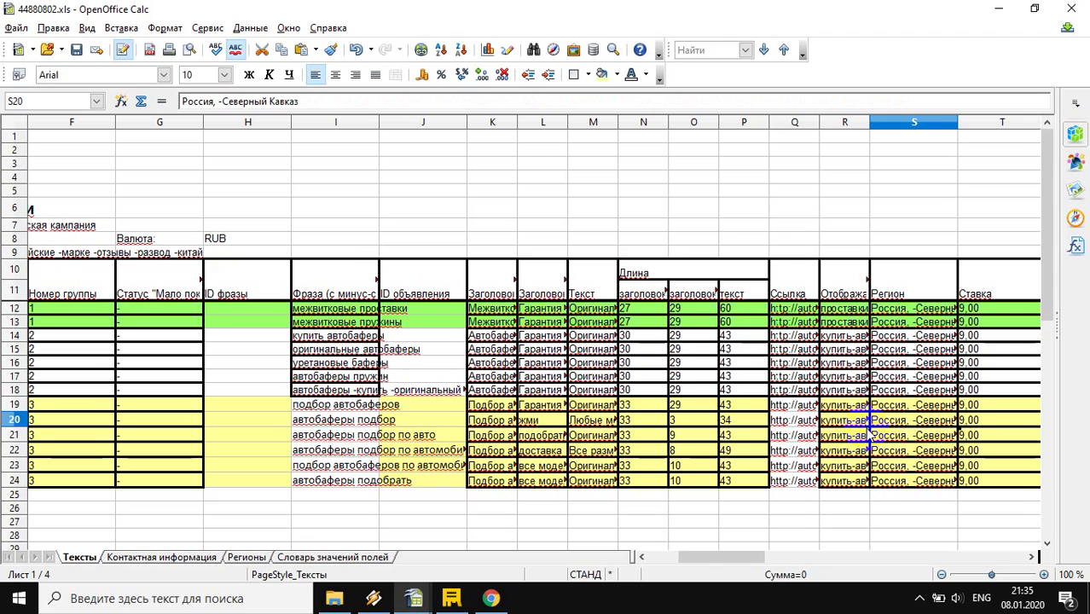
Step: Replace the display link in R19 with "Подбор-размеров"
{"action": "left_click", "coordinate": [844, 406]}
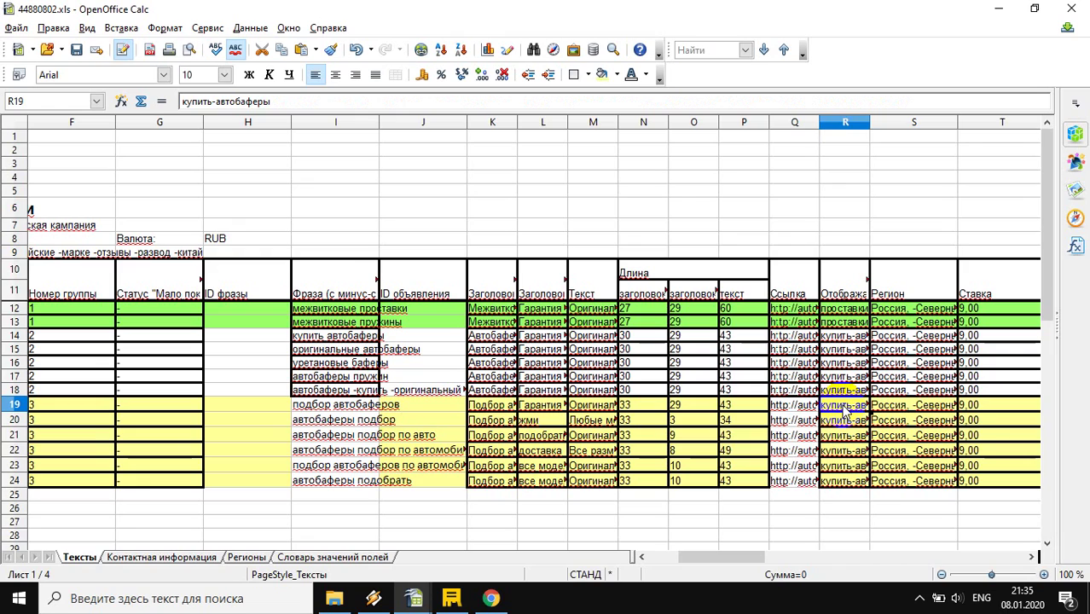
{"action": "type", "text": "gjl.jh-hfpvthjd"}
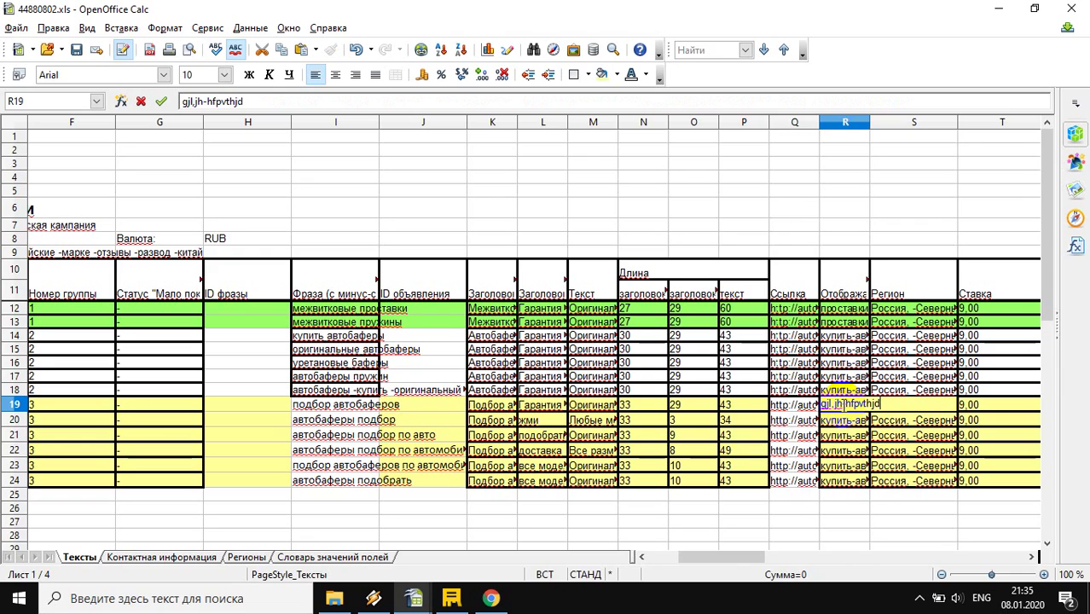
{"action": "key", "text": "alt+shift"}
{"action": "key", "text": "ctrl+a"}
{"action": "type", "text": "под"}
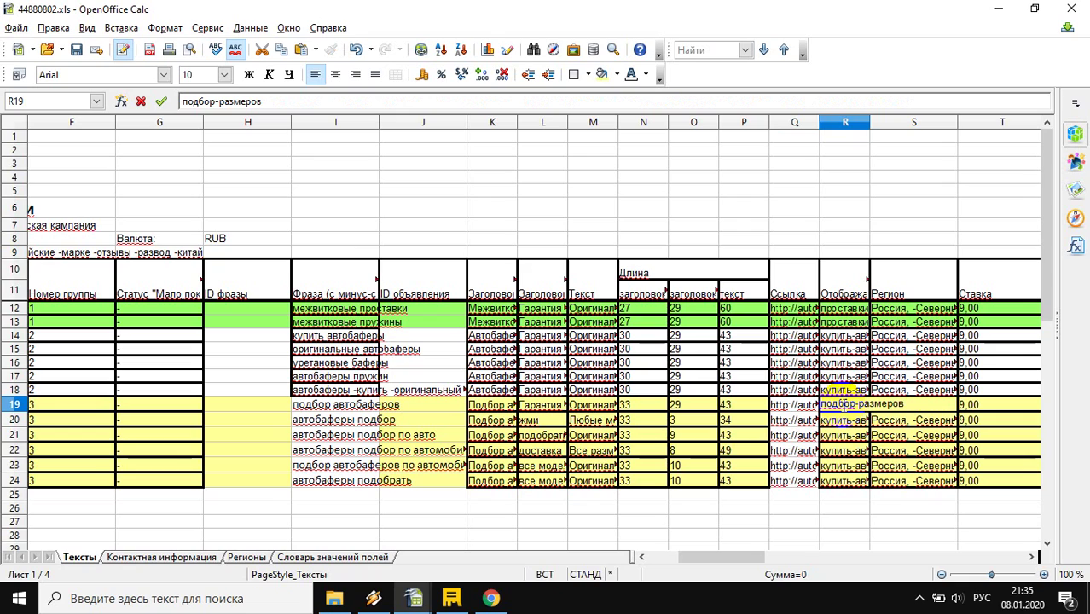
{"action": "type", "text": "бор-размеров"}
{"action": "left_click", "coordinate": [839, 377]}
Step: Copy the display link "Подбор-размеров" from R19 into R20:R24 for the remaining group 3 ads
{"action": "left_click", "coordinate": [844, 408]}
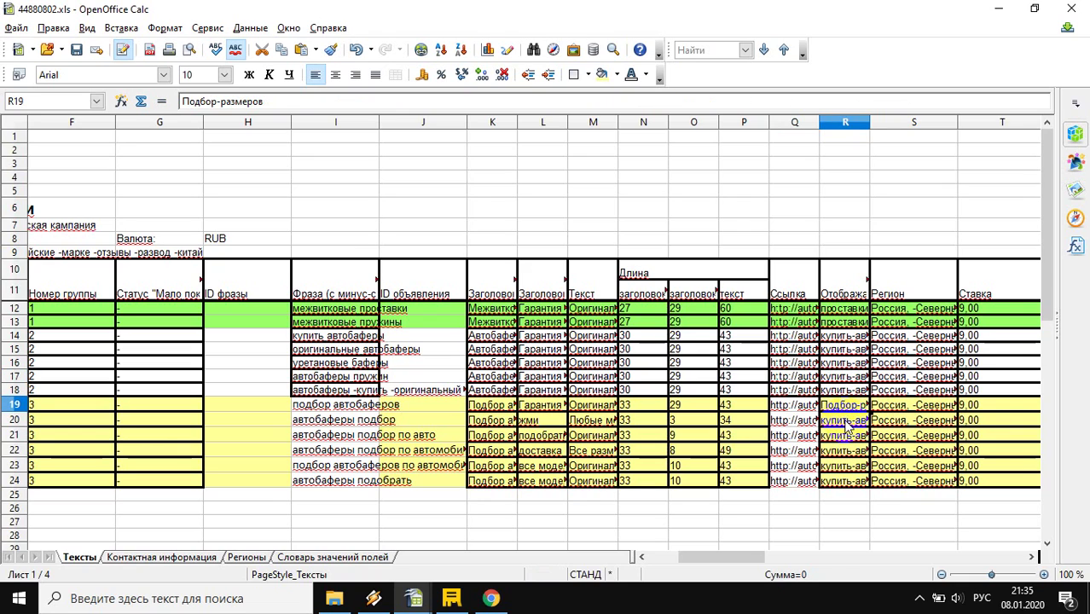
{"action": "left_click_drag", "start_coordinate": [848, 425], "coordinate": [839, 474]}
{"action": "type", "text": "Подбор-размеров"}
{"action": "left_click", "coordinate": [849, 426]}
{"action": "left_click_drag", "start_coordinate": [845, 406], "coordinate": [840, 480]}
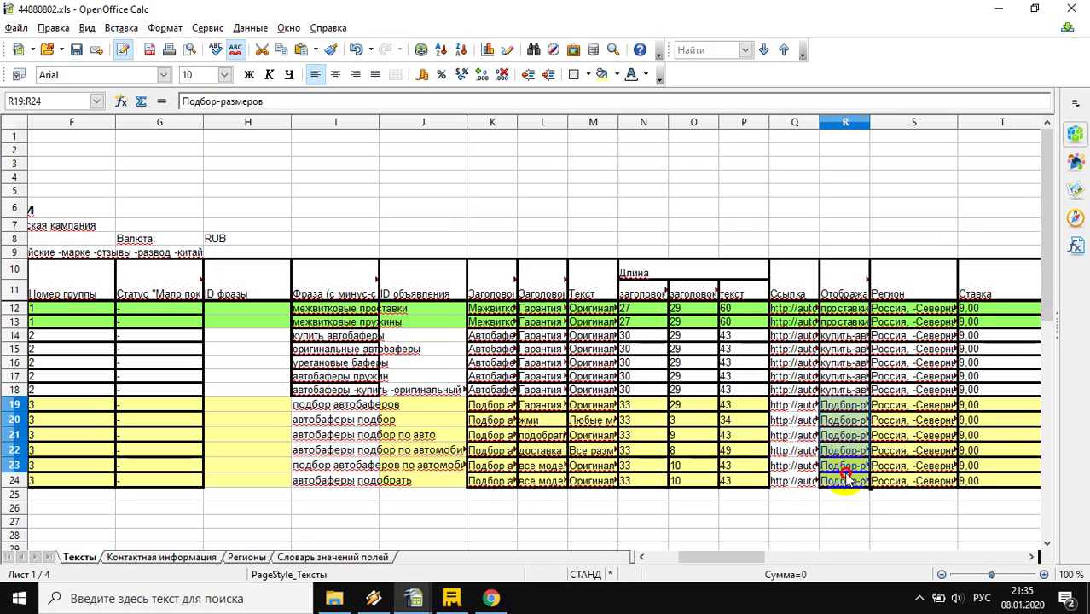
{"action": "left_click", "coordinate": [842, 407]}
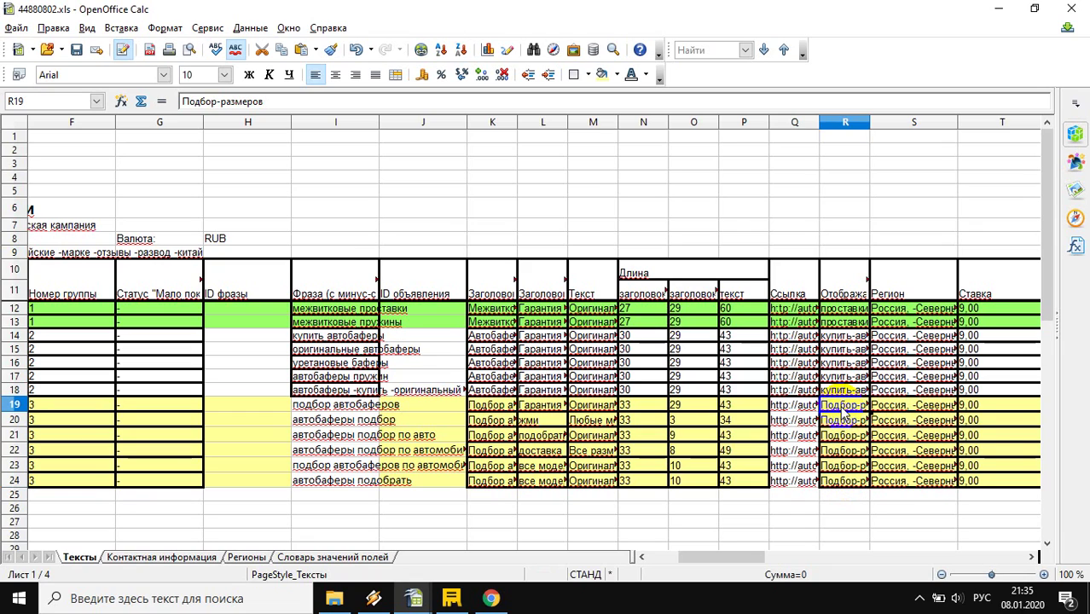
Step: Set the bids of ad row 19 to 5 in T19 and 3 in U19
{"action": "left_click", "coordinate": [900, 406]}
{"action": "key", "text": "Right"}
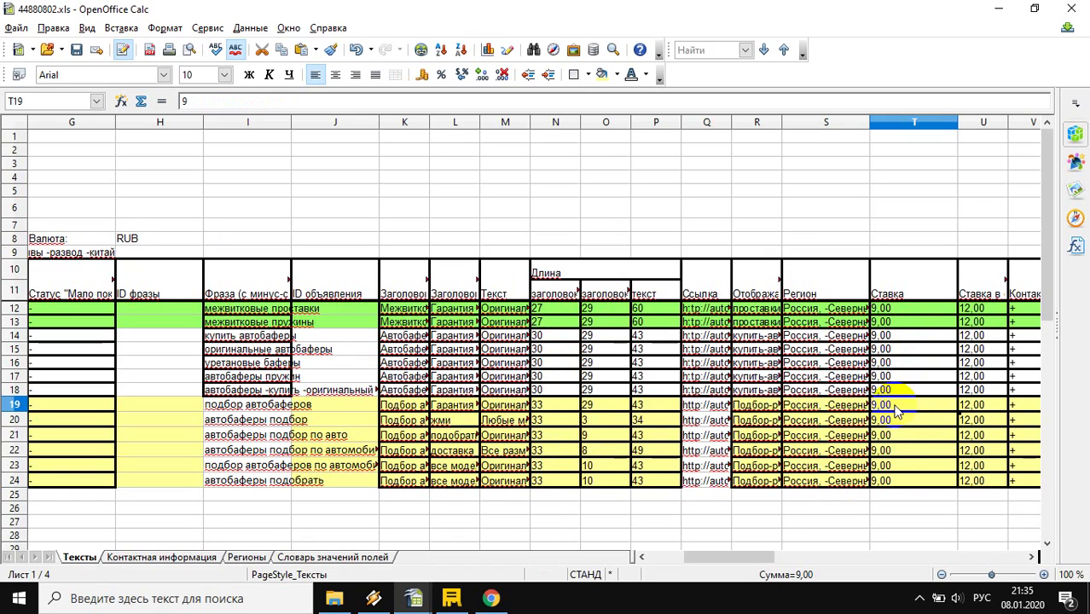
{"action": "type", "text": "5"}
{"action": "left_click", "coordinate": [973, 407]}
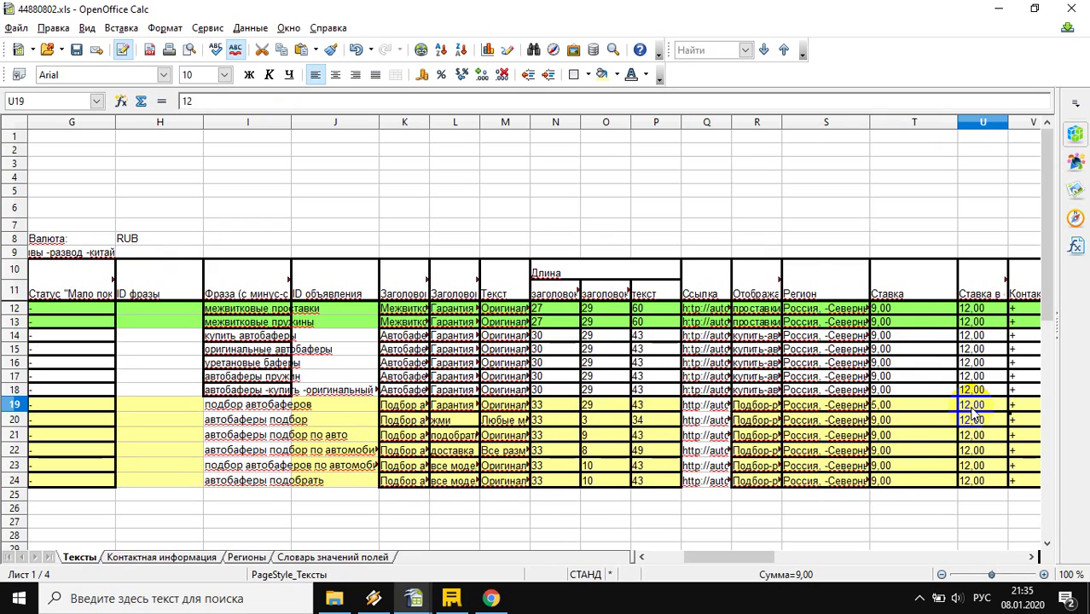
Step: Copy the bids 5,00 and 3,00 from T19:U19 into the other group 3 rows, T20:U24
{"action": "left_click_drag", "start_coordinate": [896, 406], "coordinate": [973, 407]}
{"action": "key", "text": "ctrl+c"}
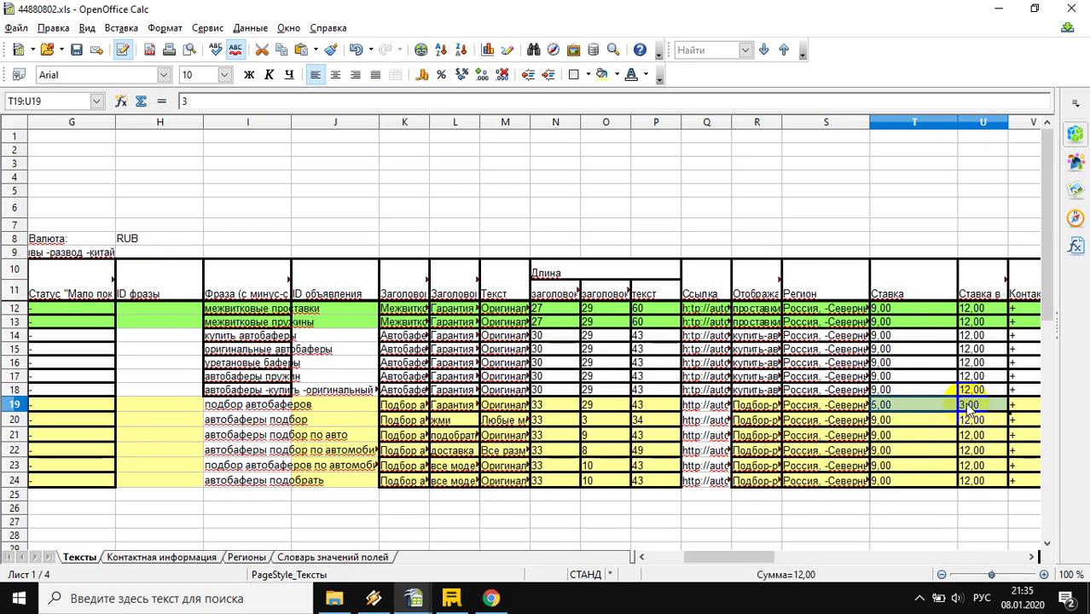
{"action": "left_click", "coordinate": [892, 421]}
{"action": "key", "text": "ctrl+v"}
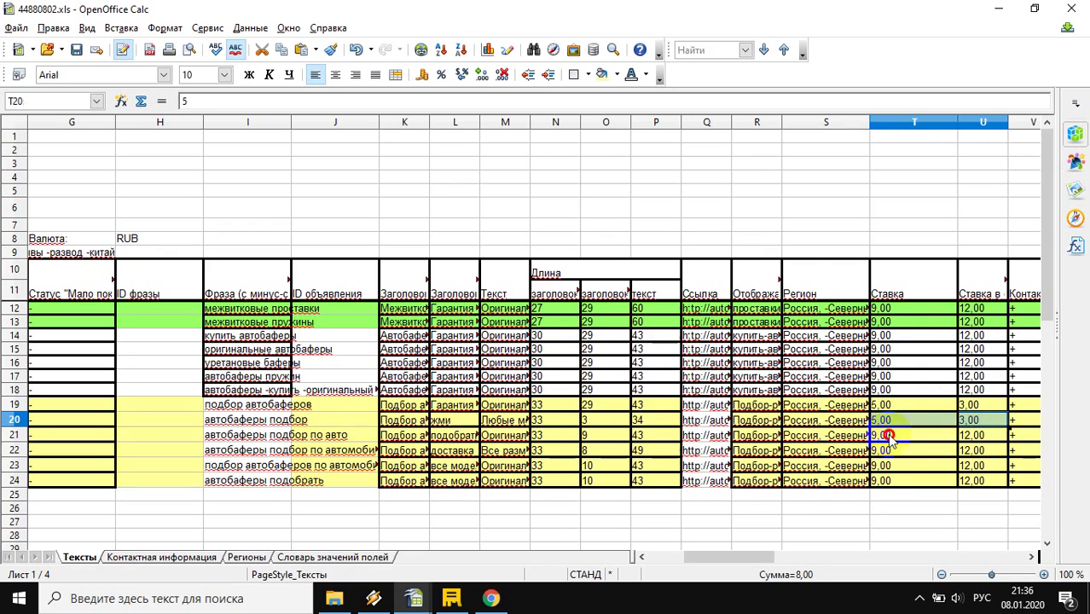
{"action": "left_click_drag", "start_coordinate": [895, 433], "coordinate": [900, 477]}
{"action": "type", "text": "5,00\t3,00 5,00\t3,00 5,00\t3,00 5,00\t3,00"}
Step: Review the entries of ad row 20 from the bid in column T to the sitelink addresses in AA, and look over the whole ad table
{"action": "left_click", "coordinate": [920, 418]}
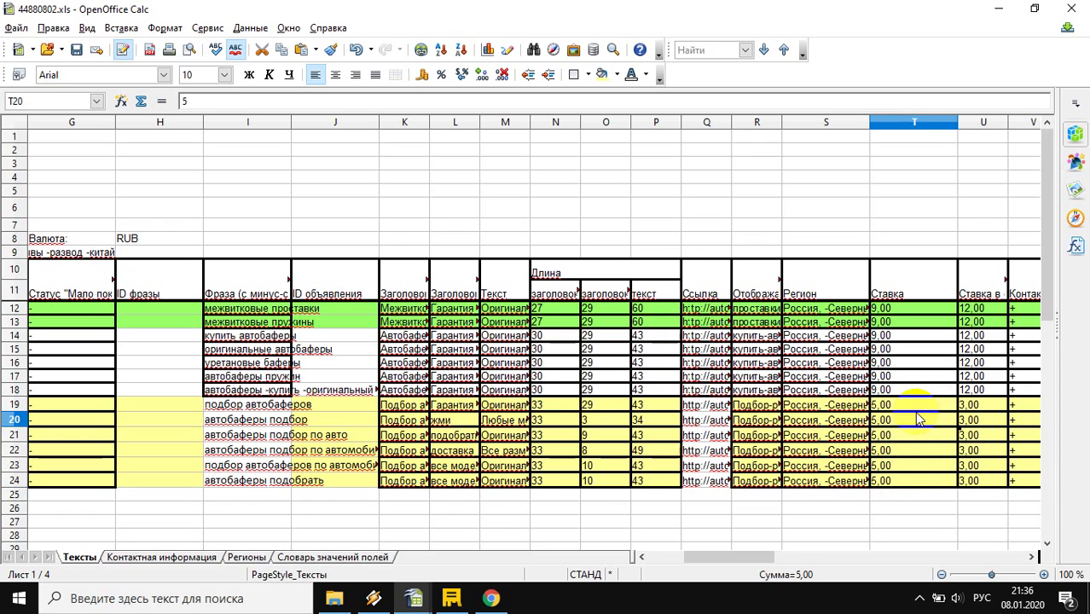
{"action": "key", "text": "Right"}
{"action": "key", "text": "Right"}
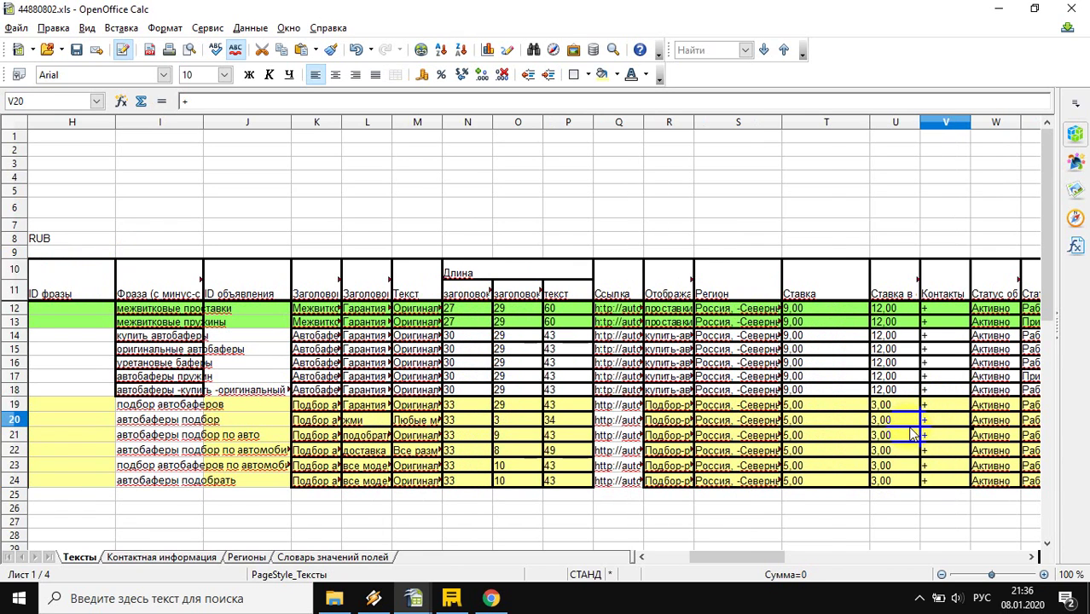
{"action": "key", "text": "Right"}
{"action": "key", "text": "Right"}
{"action": "key", "text": "Right"}
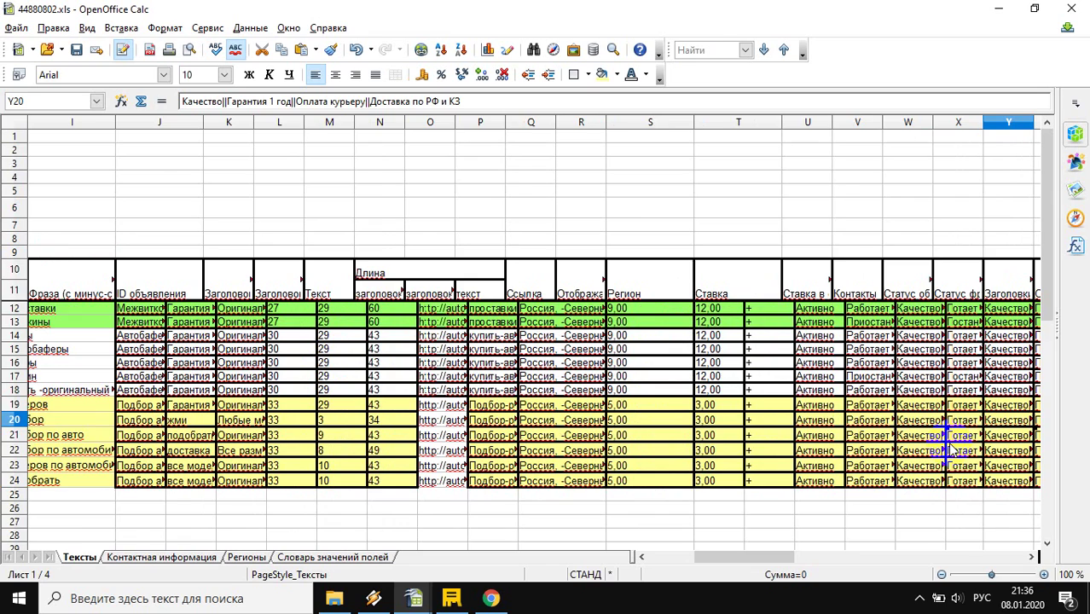
{"action": "key", "text": "Right"}
{"action": "key", "text": "Right"}
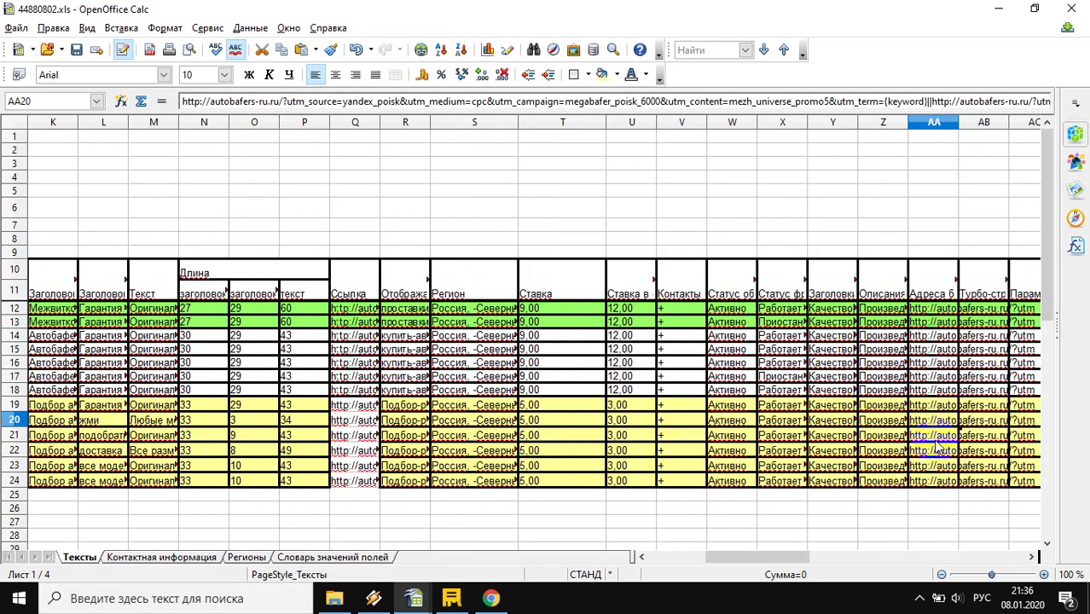
{"action": "left_click_drag", "start_coordinate": [791, 559], "coordinate": [617, 567]}
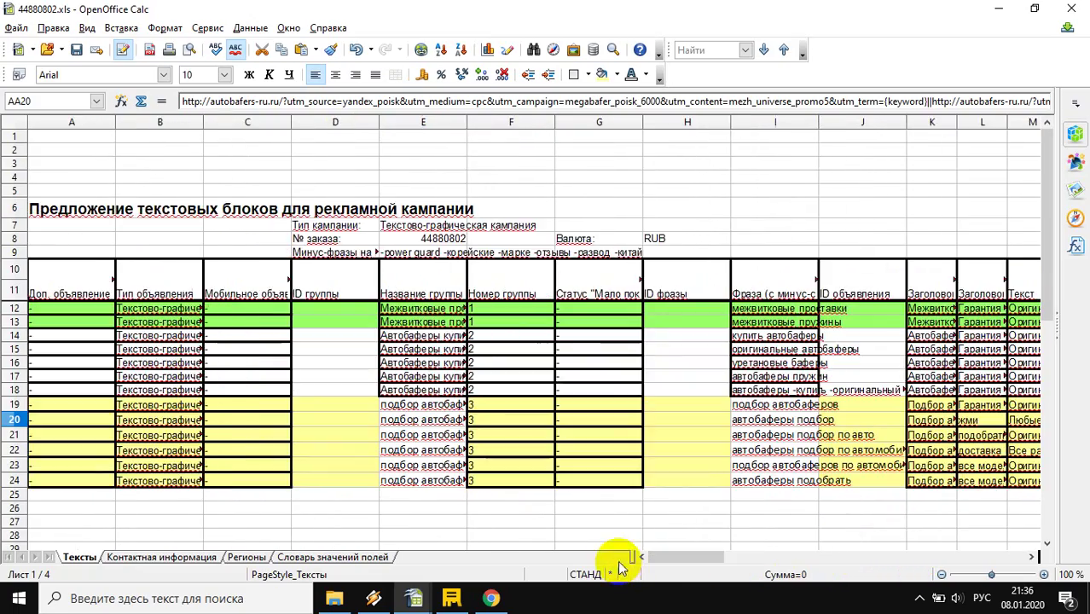
{"action": "left_click", "coordinate": [230, 480]}
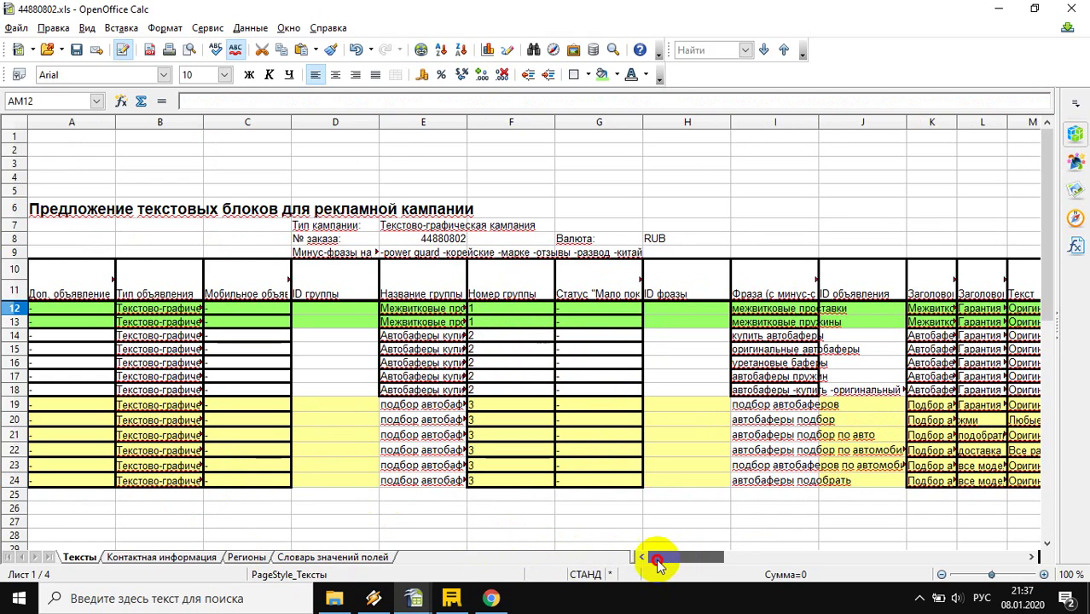
{"action": "scroll", "coordinate": [204, 477], "scroll_direction": "down", "scroll_amount": 2}
Step: Switch to the workbook автобаферы 7 01.xlsx and look over the phrases B2:B12 on the sheet "модели без имени"
{"action": "mouse_move", "coordinate": [413, 598]}
{"action": "left_click", "coordinate": [324, 530]}
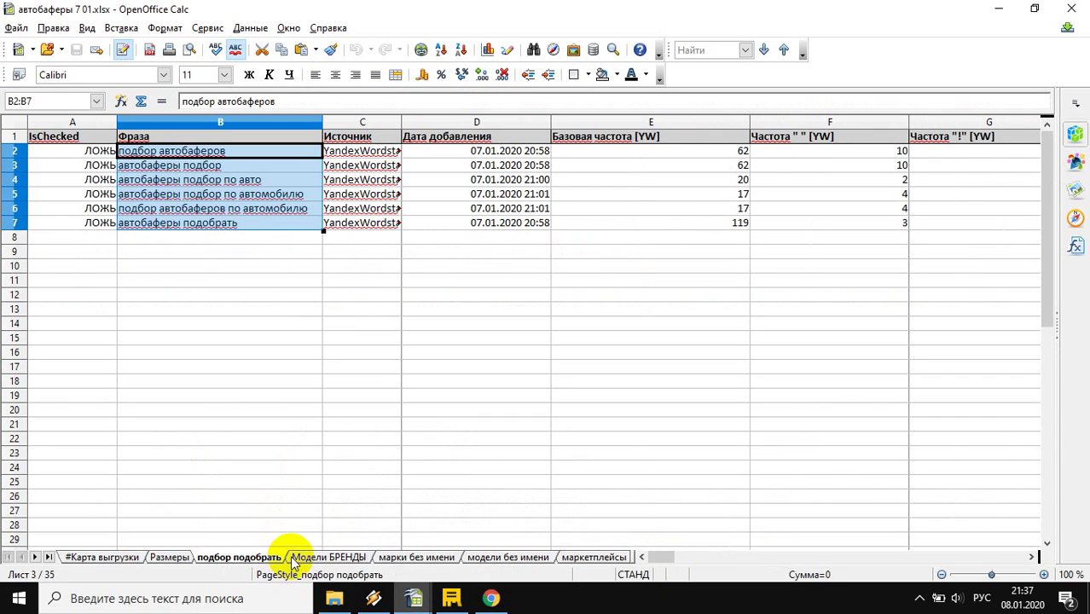
{"action": "left_click", "coordinate": [407, 553]}
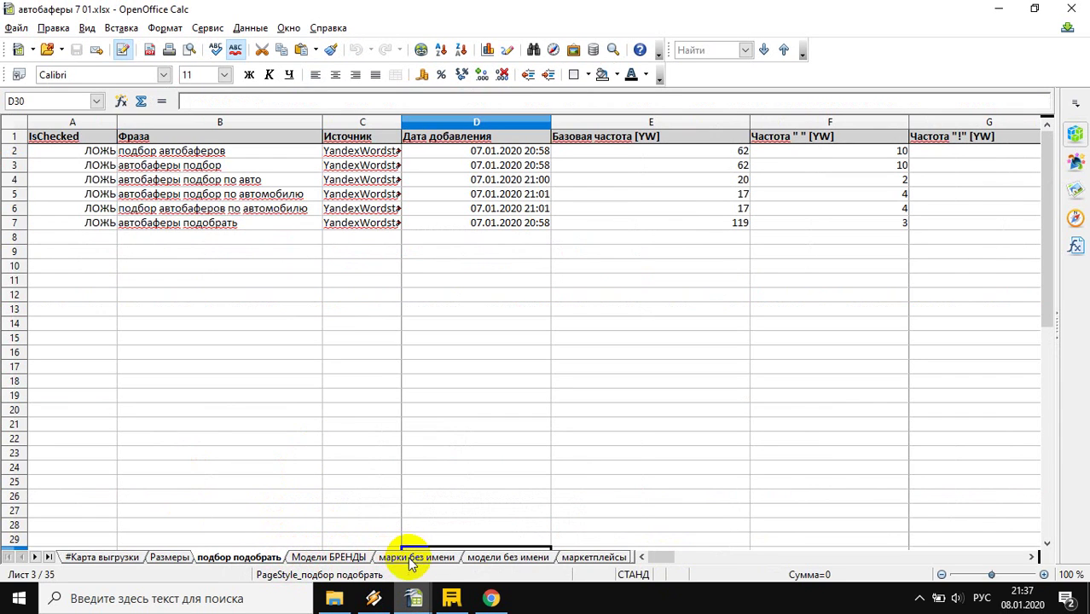
{"action": "left_click", "coordinate": [503, 557]}
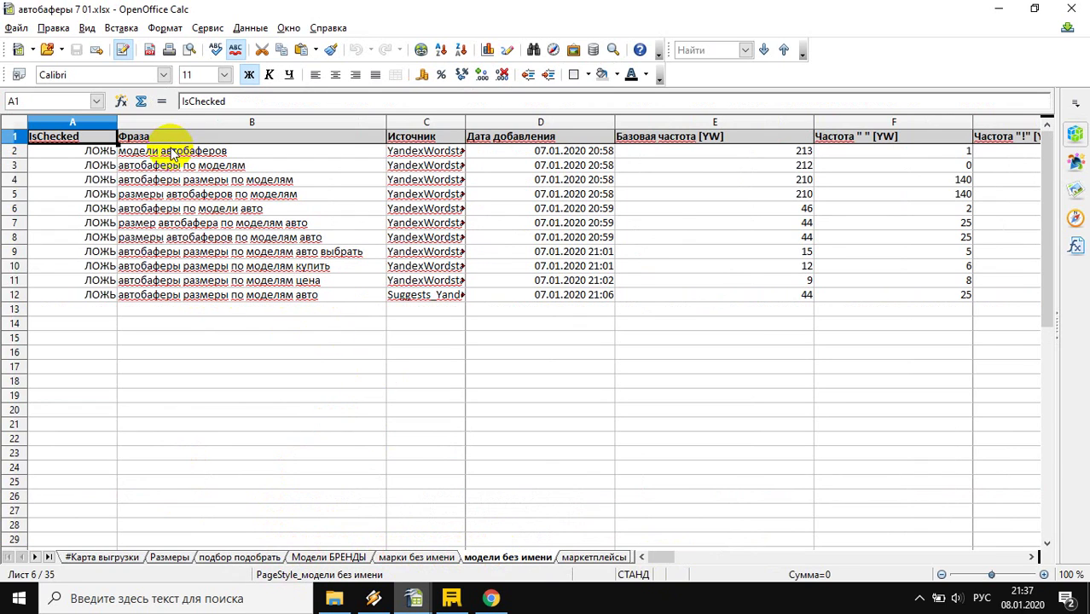
{"action": "left_click", "coordinate": [172, 151]}
{"action": "left_click_drag", "start_coordinate": [167, 156], "coordinate": [158, 299]}
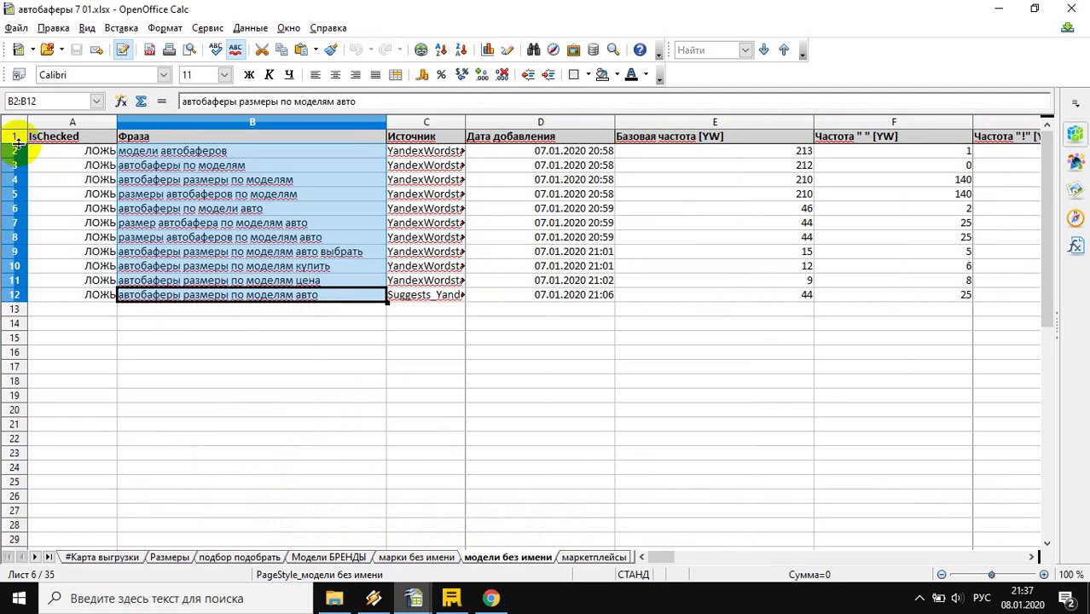
{"action": "left_click", "coordinate": [168, 297]}
{"action": "left_click_drag", "start_coordinate": [170, 150], "coordinate": [167, 297]}
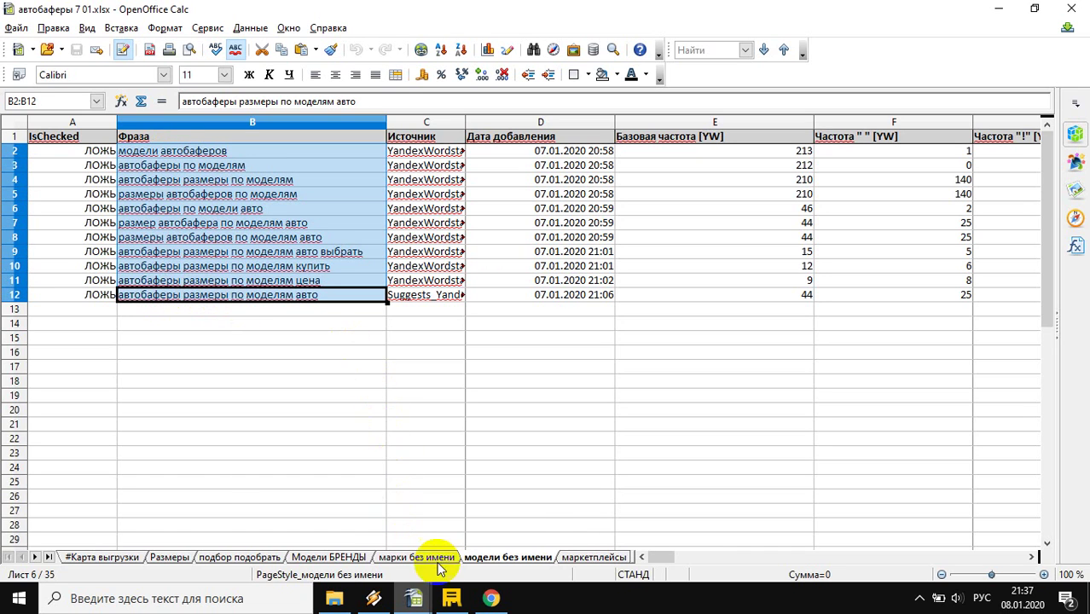
Step: In 44880802.xls, duplicate ad row 24 into rows 25 to 38 and fill the new rows with a cyan background
{"action": "mouse_move", "coordinate": [414, 598]}
{"action": "left_click", "coordinate": [460, 547]}
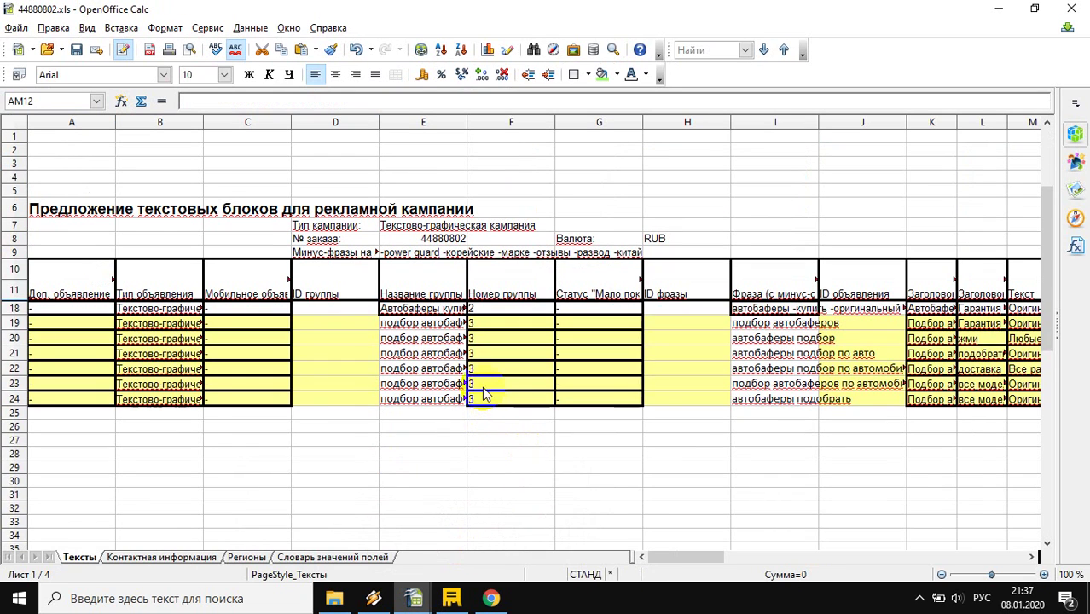
{"action": "left_click", "coordinate": [449, 370]}
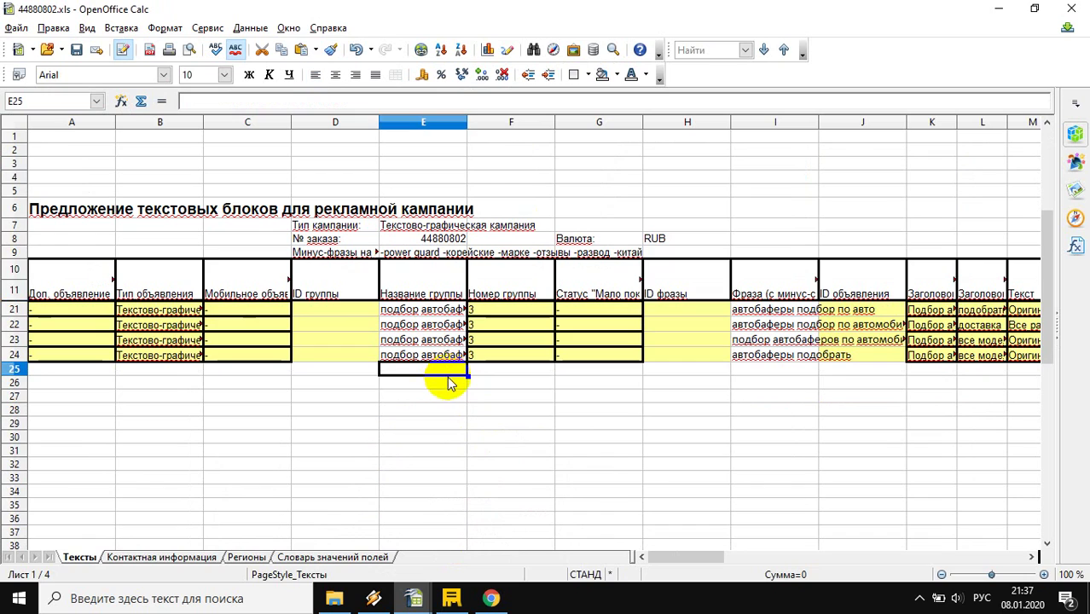
{"action": "scroll", "coordinate": [432, 474], "scroll_direction": "down", "scroll_amount": 2}
{"action": "scroll", "coordinate": [379, 430], "scroll_direction": "up", "scroll_amount": 2}
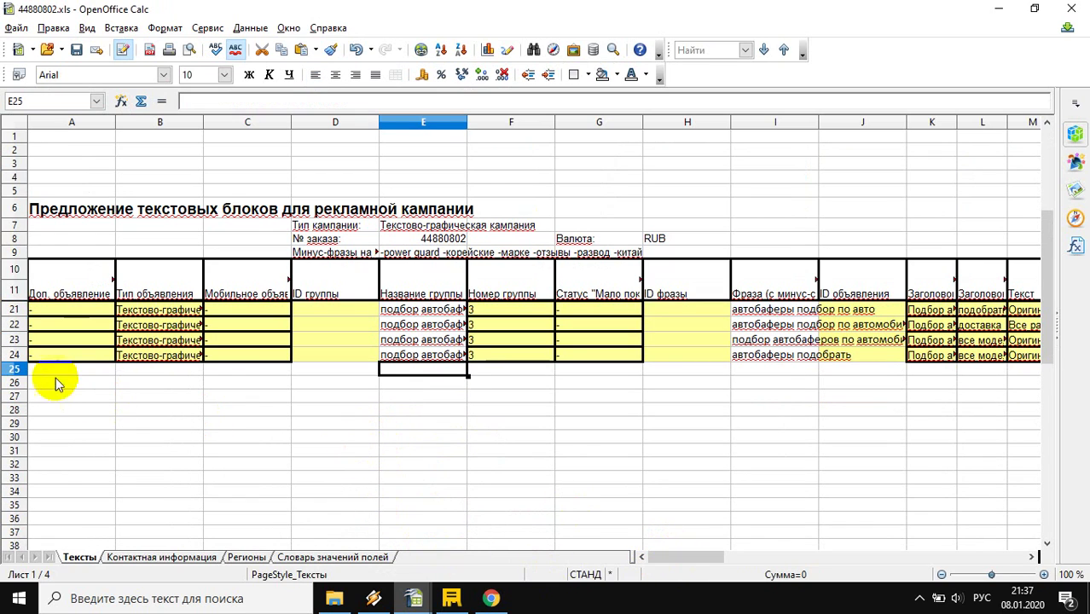
{"action": "left_click", "coordinate": [16, 355]}
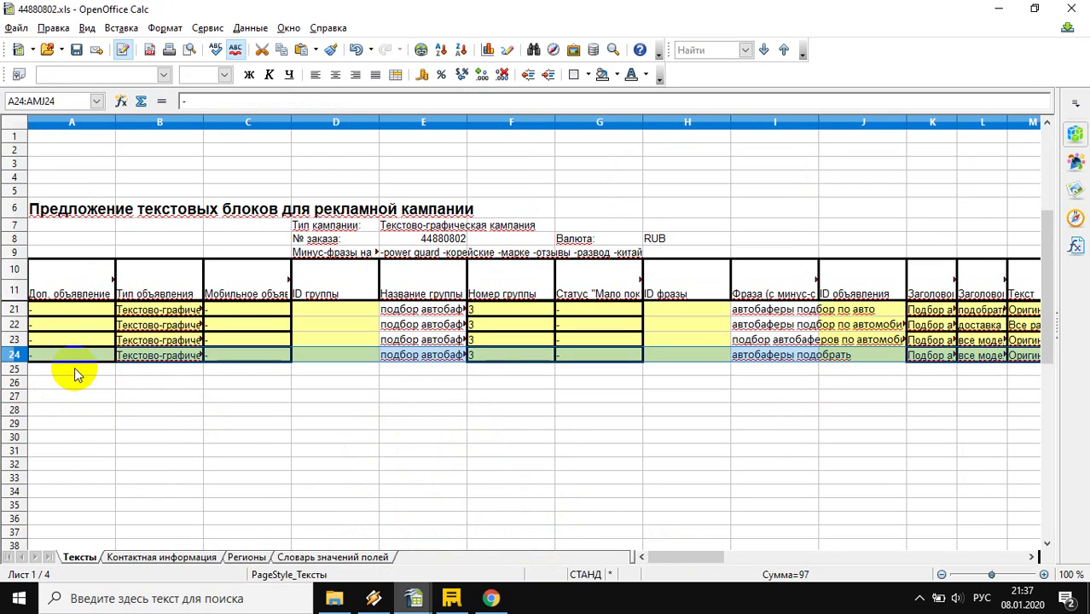
{"action": "left_click_drag", "start_coordinate": [17, 370], "coordinate": [24, 547]}
{"action": "key", "text": "ctrl+v"}
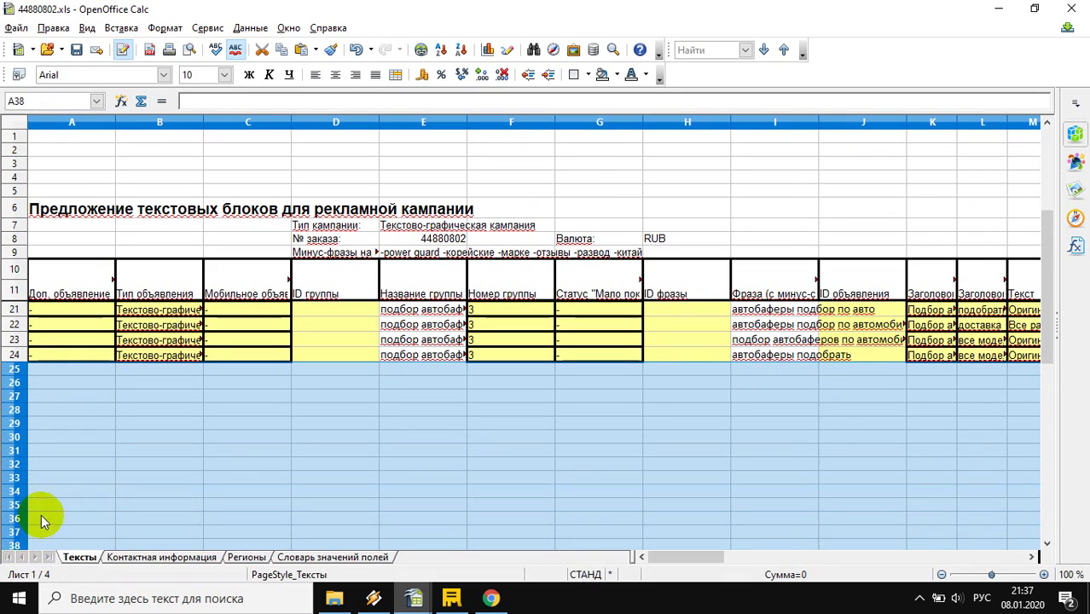
{"action": "left_click", "coordinate": [616, 75]}
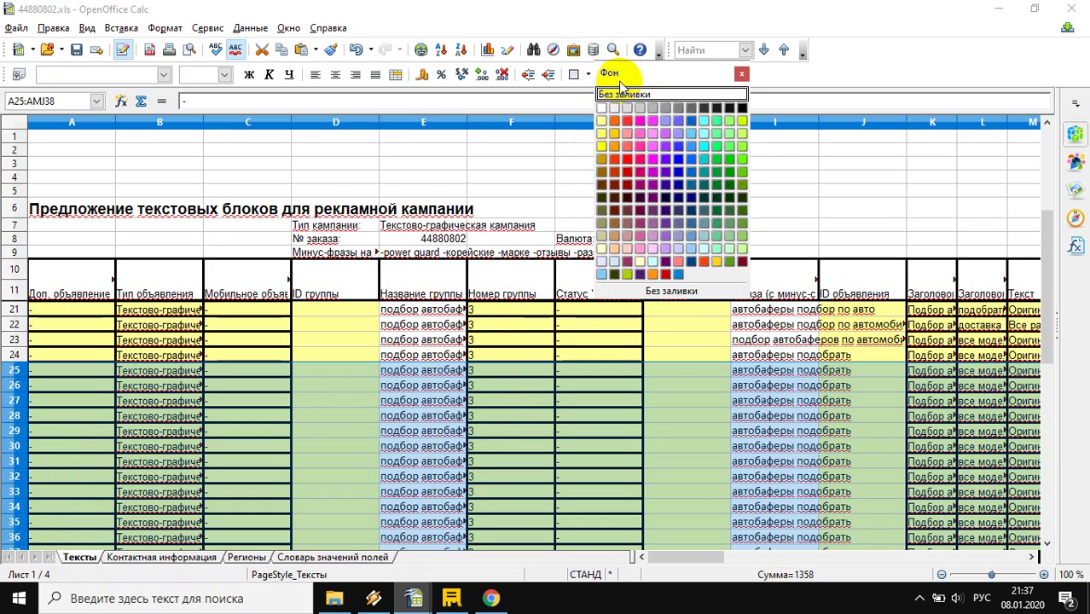
{"action": "left_click", "coordinate": [702, 146]}
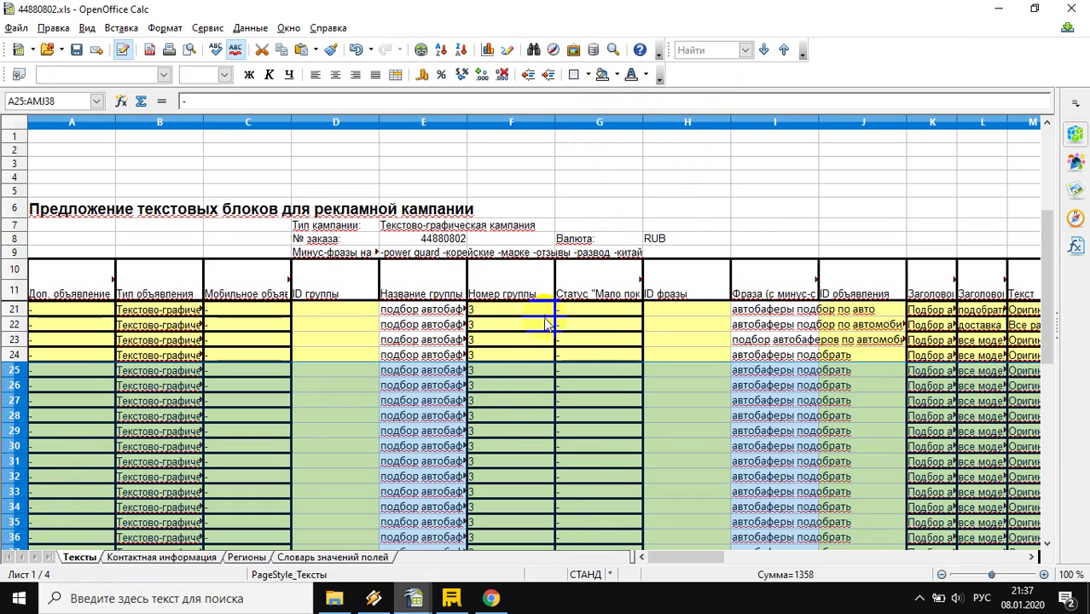
Step: Set the group number to 4 in F25 and in all the duplicated rows F26:F38
{"action": "left_click", "coordinate": [498, 373]}
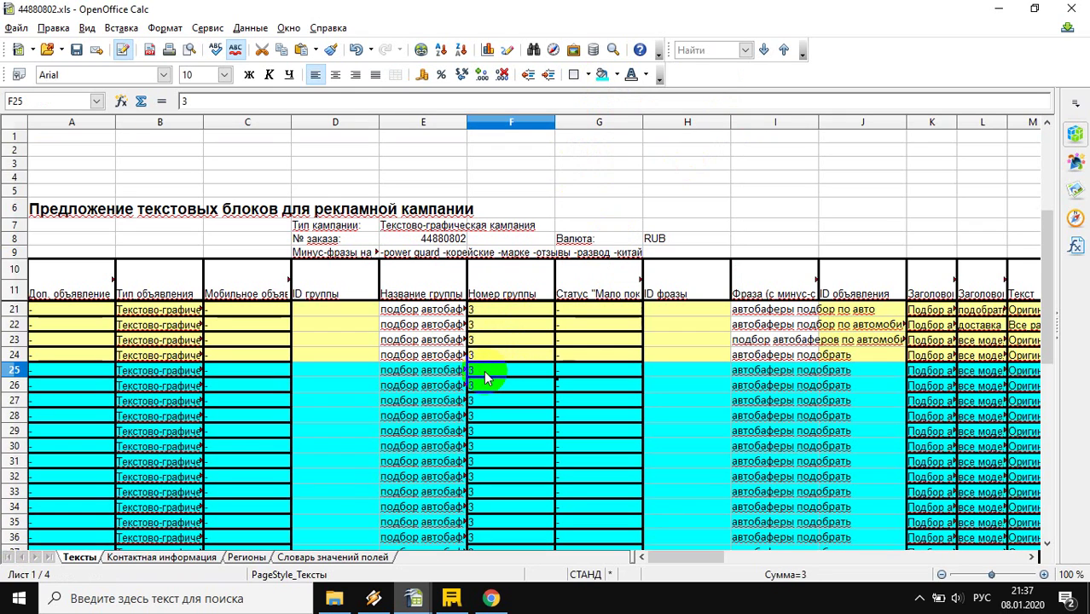
{"action": "type", "text": "4"}
{"action": "key", "text": "Return"}
{"action": "left_click", "coordinate": [503, 370]}
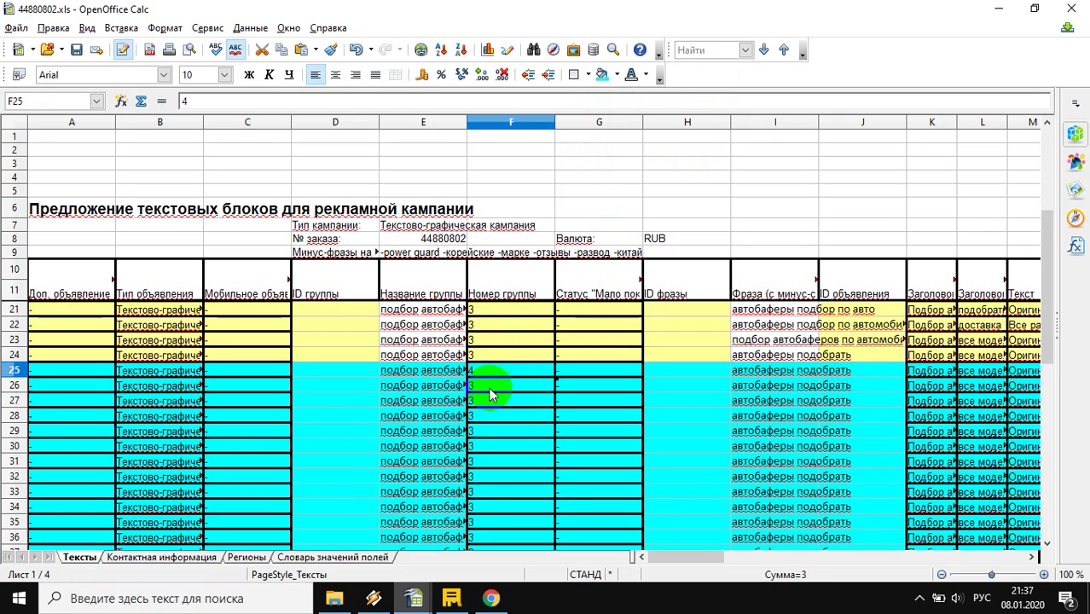
{"action": "mouse_move", "coordinate": [499, 388]}
{"action": "left_mouse_down"}
{"action": "mouse_move", "coordinate": [499, 565]}
{"action": "mouse_move", "coordinate": [492, 395]}
{"action": "left_mouse_up"}
{"action": "type", "text": "4"}
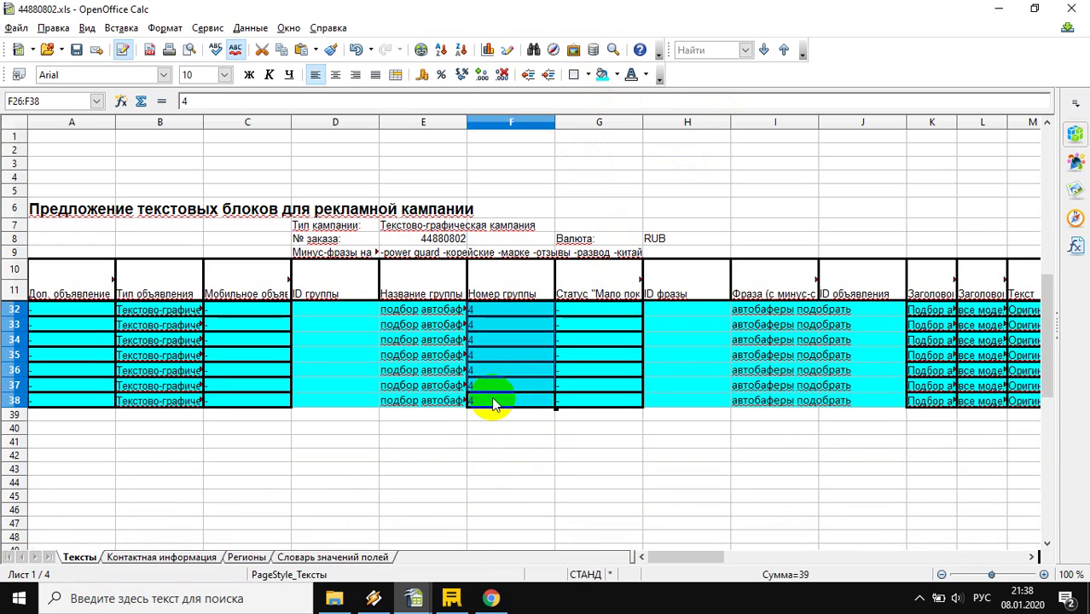
{"action": "key", "text": "alt+Return"}
{"action": "scroll", "coordinate": [494, 383], "scroll_direction": "down", "scroll_amount": 2, "text": "ctrl"}
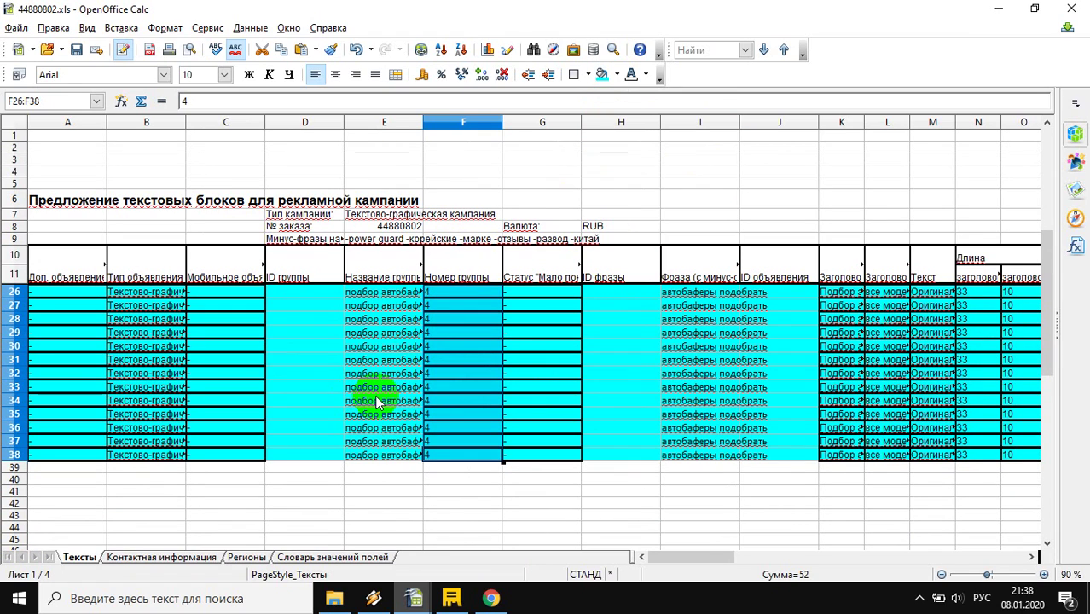
Step: Copy the phrase "модели автобаферов" from B2 of the phrase workbook into E25:E38 as the group 4 name
{"action": "scroll", "coordinate": [380, 398], "scroll_direction": "up", "scroll_amount": 1}
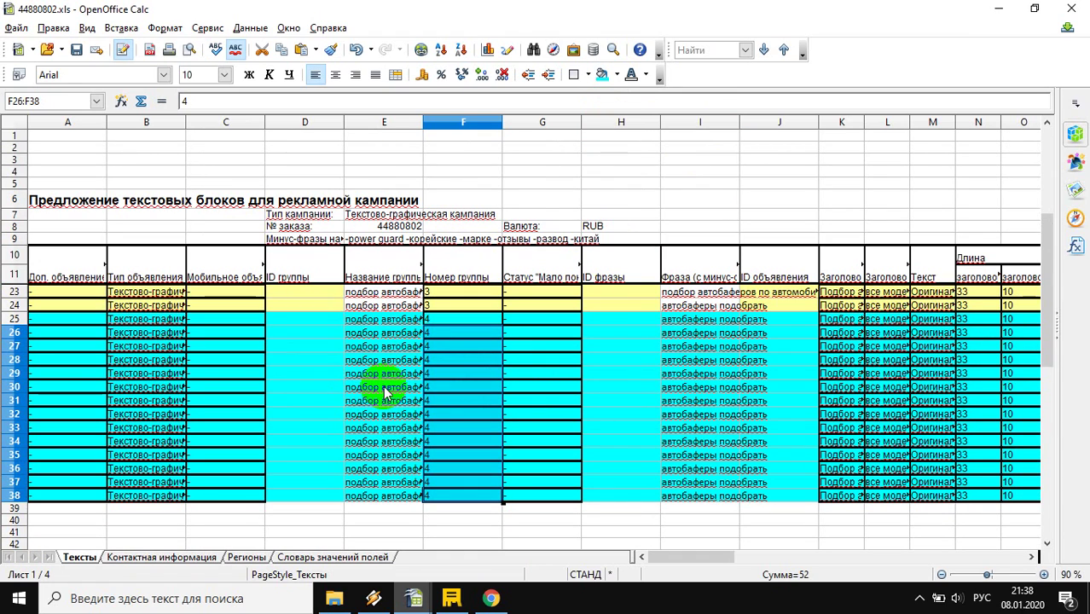
{"action": "mouse_move", "coordinate": [414, 598]}
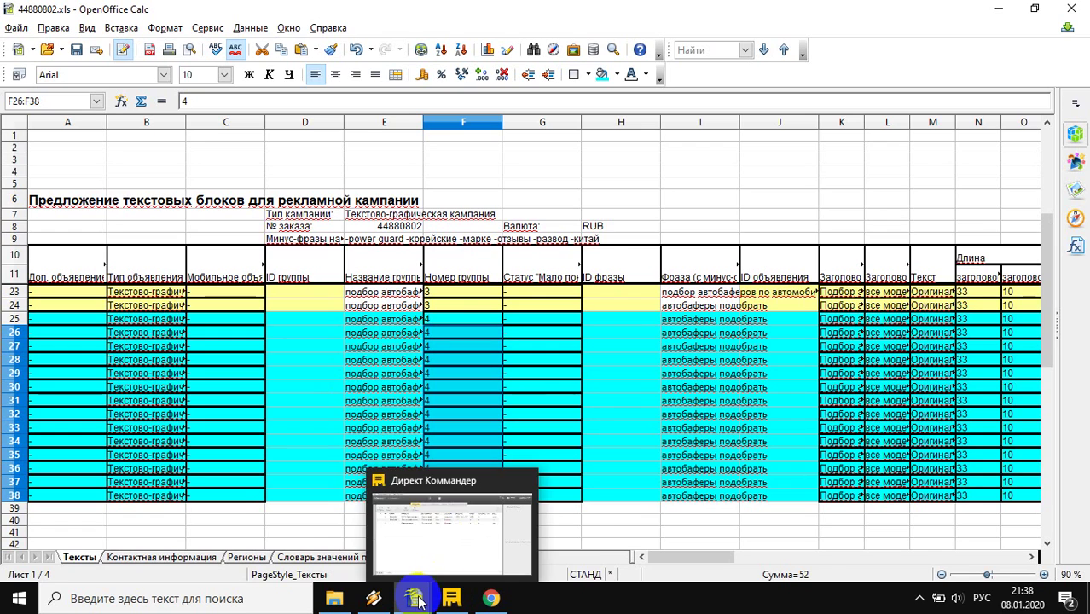
{"action": "left_click", "coordinate": [357, 522]}
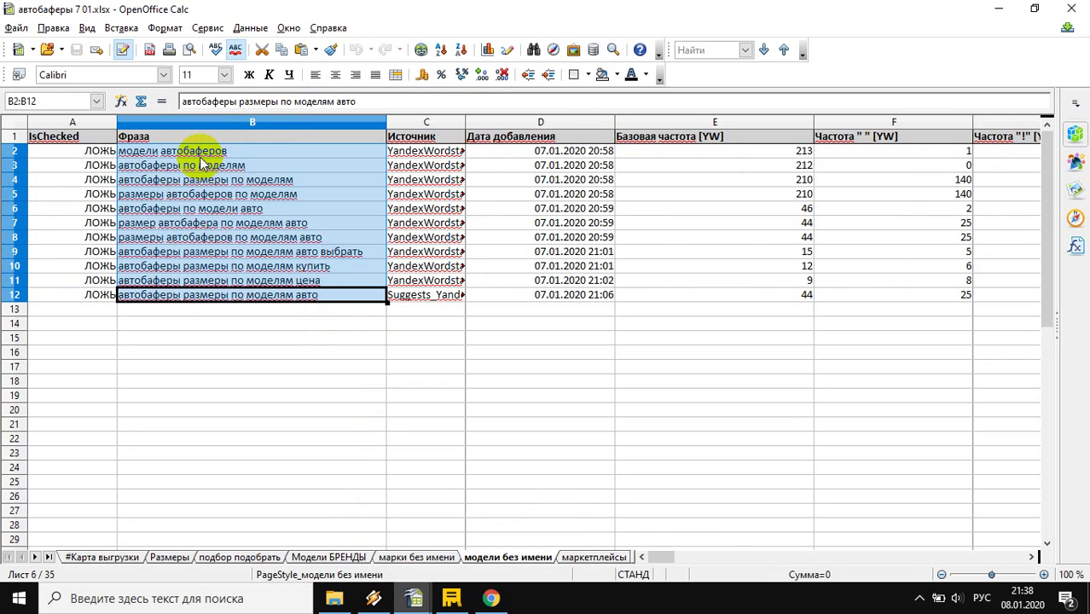
{"action": "left_click", "coordinate": [201, 151]}
{"action": "mouse_move", "coordinate": [414, 598]}
{"action": "left_click", "coordinate": [499, 522]}
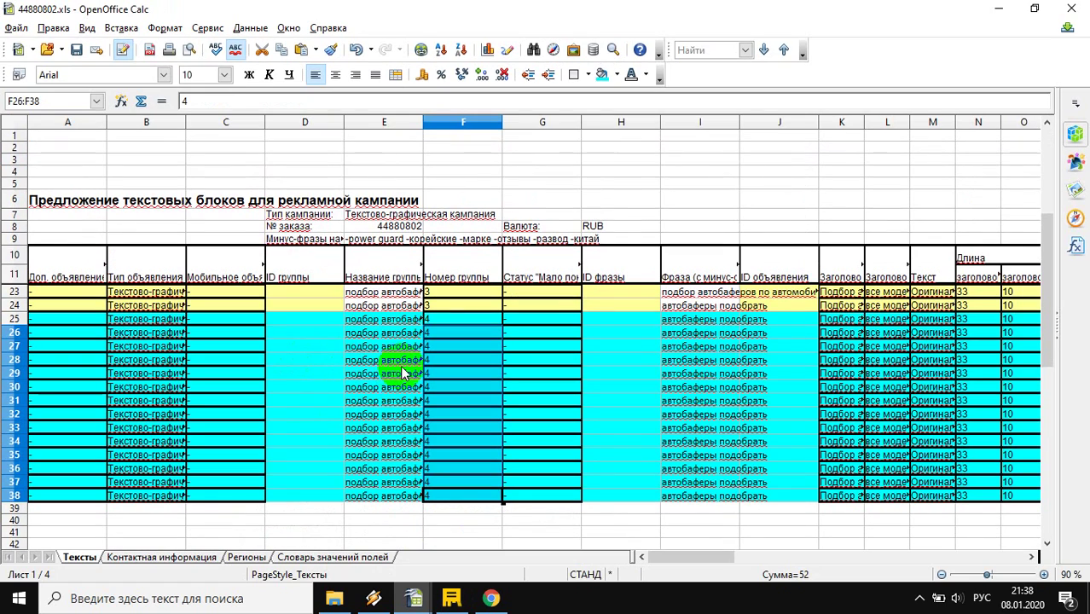
{"action": "left_click", "coordinate": [373, 321]}
{"action": "type", "text": "модели автобаферов"}
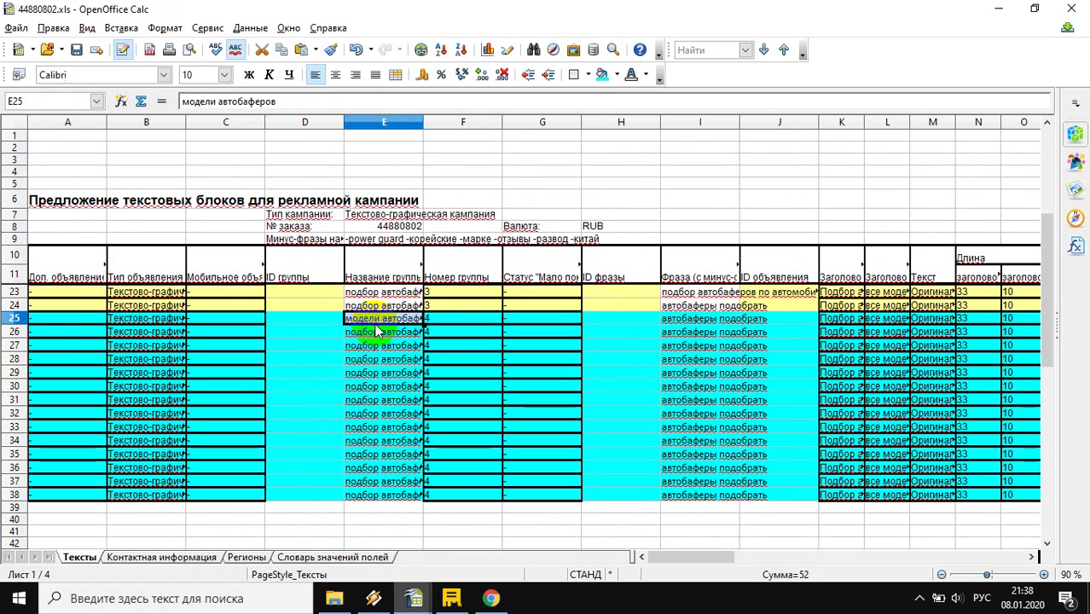
{"action": "left_click_drag", "start_coordinate": [381, 329], "coordinate": [394, 490]}
{"action": "type", "text": "модели автобаферов модели автобаферов модели автобаферов модели автобаферов модели автобаферов модели автобаферов модели автобаферов модели автобаферов модели автобаферов модели автобаферов модели автобаферов модели автобаферов модели автобаферов"}
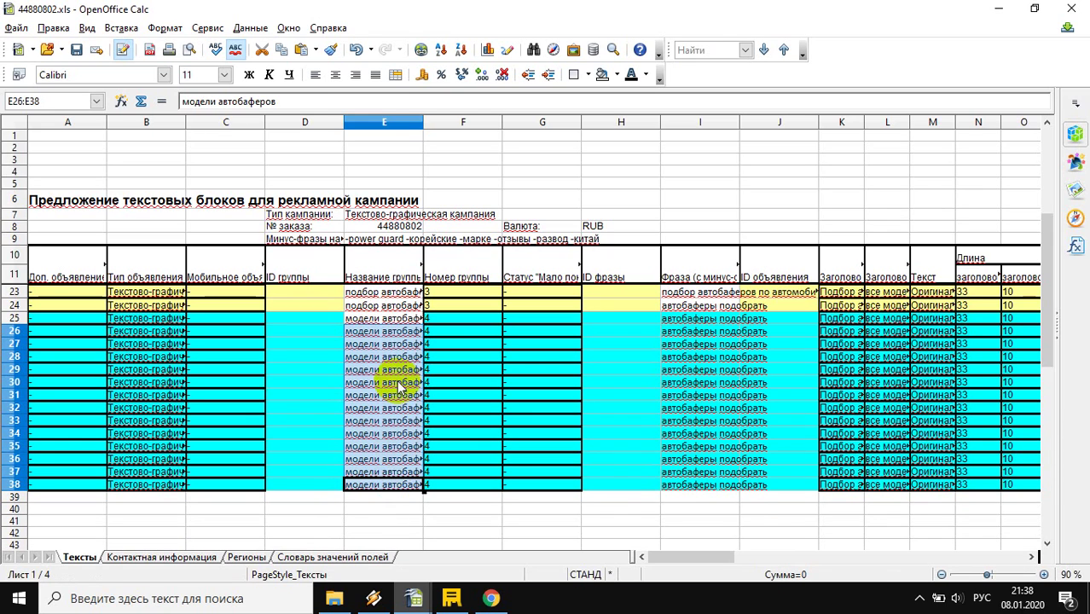
Step: Copy the phrases B2:B12 from the sheet "модели без имени" into the phrase column of group 4, starting at I25
{"action": "left_click", "coordinate": [382, 317]}
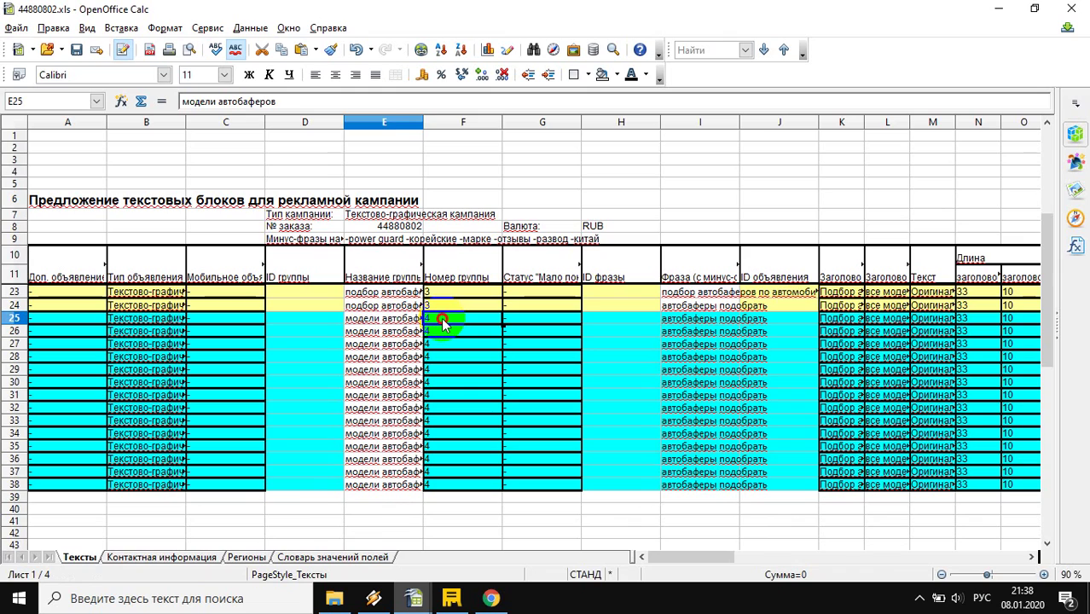
{"action": "left_click", "coordinate": [441, 320]}
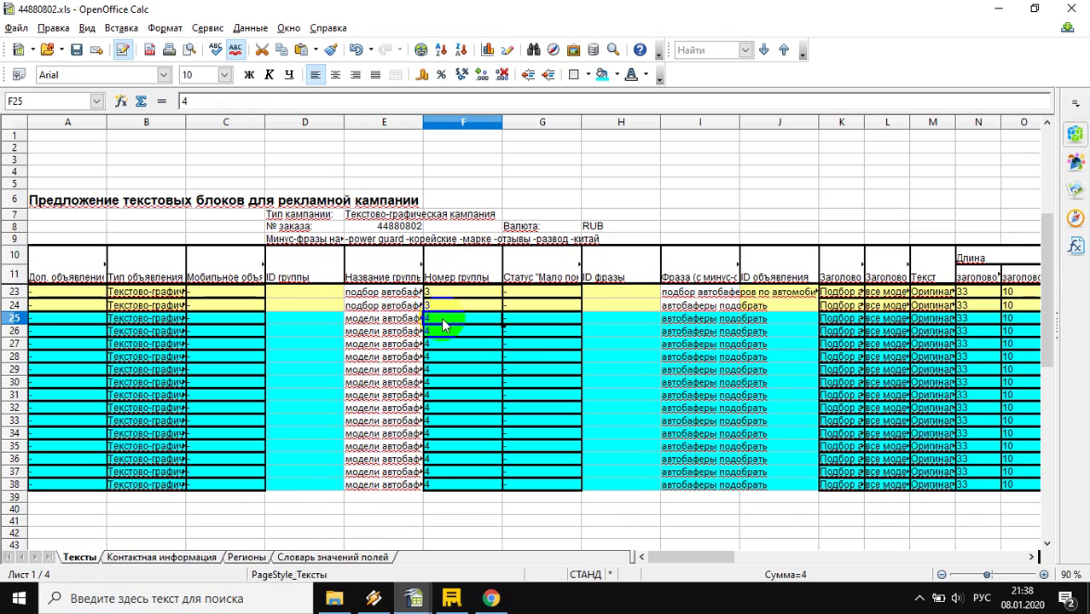
{"action": "left_click", "coordinate": [688, 322]}
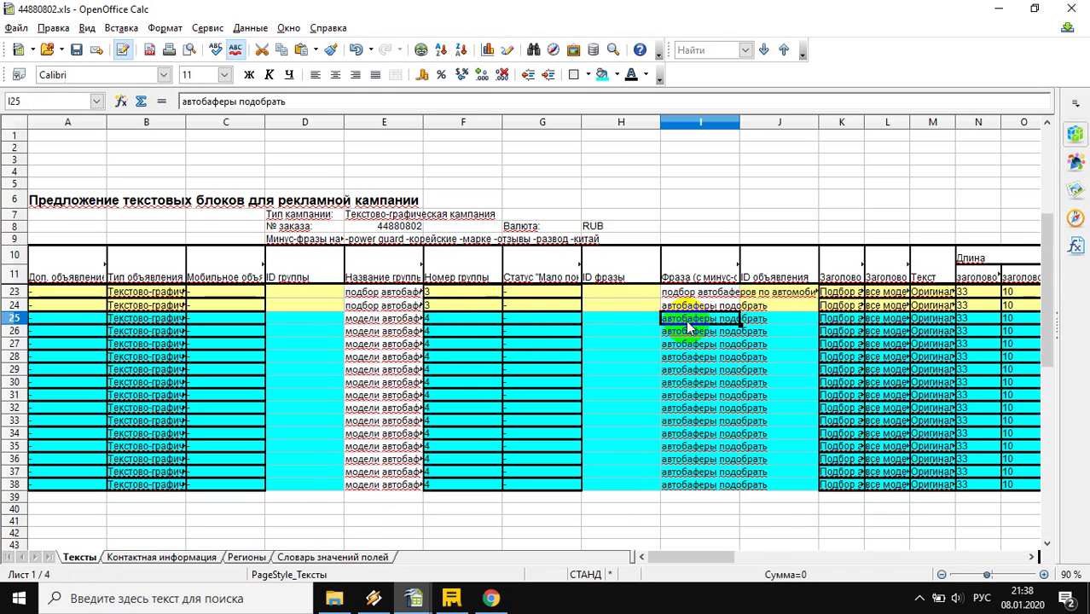
{"action": "mouse_move", "coordinate": [426, 604]}
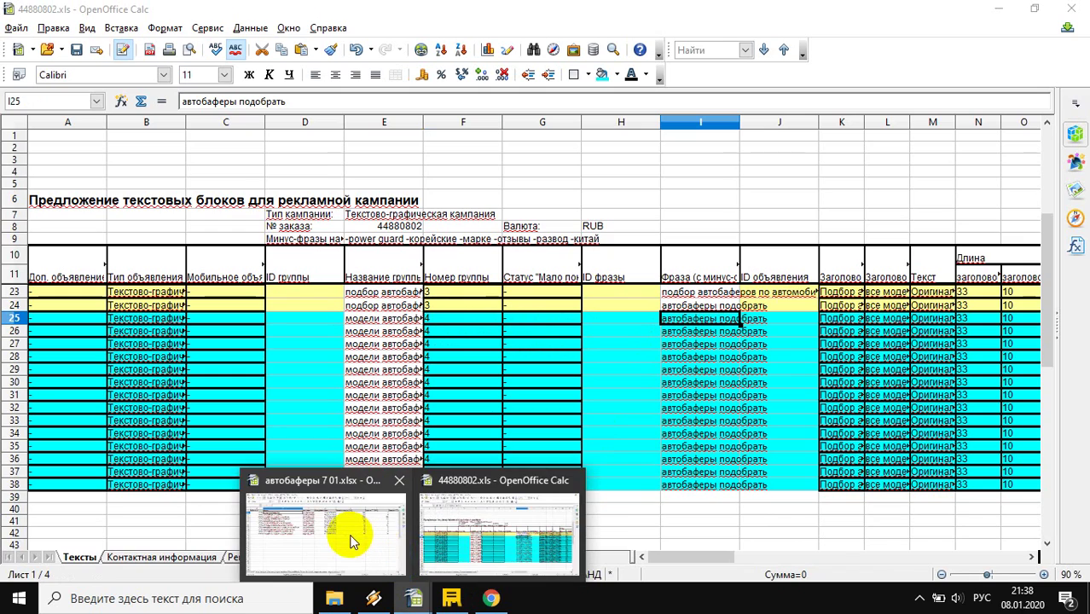
{"action": "left_click", "coordinate": [356, 533]}
{"action": "left_click_drag", "start_coordinate": [141, 151], "coordinate": [175, 295]}
{"action": "mouse_move", "coordinate": [423, 597]}
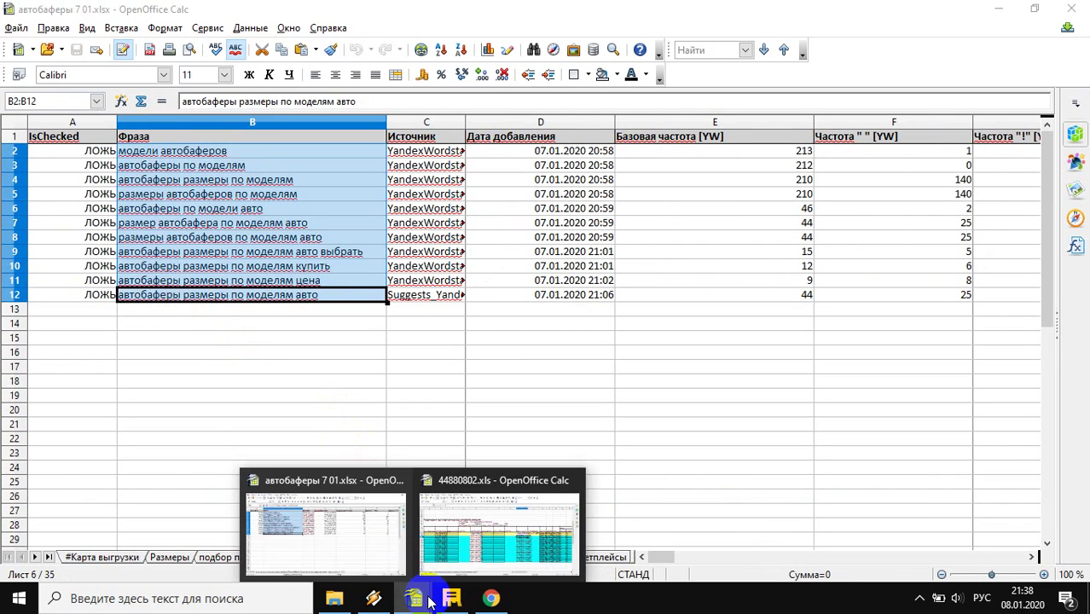
{"action": "left_click", "coordinate": [448, 540]}
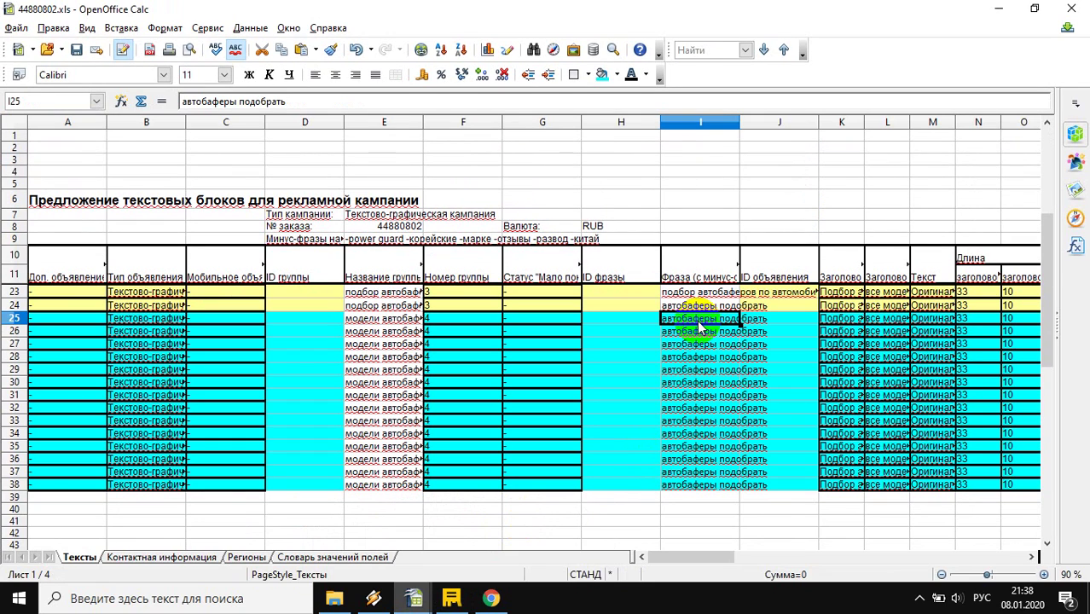
{"action": "key", "text": "ctrl+v"}
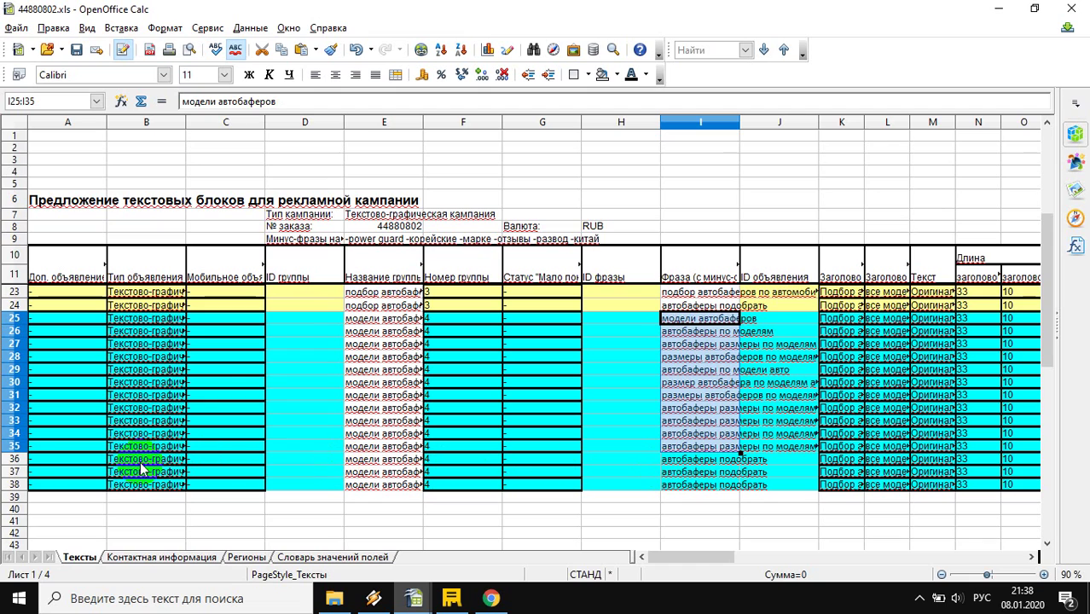
Step: Delete the surplus ad rows 36 to 38 below the group 4 phrases
{"action": "left_click_drag", "start_coordinate": [18, 461], "coordinate": [16, 485]}
{"action": "right_click", "coordinate": [15, 484]}
{"action": "left_click", "coordinate": [94, 338]}
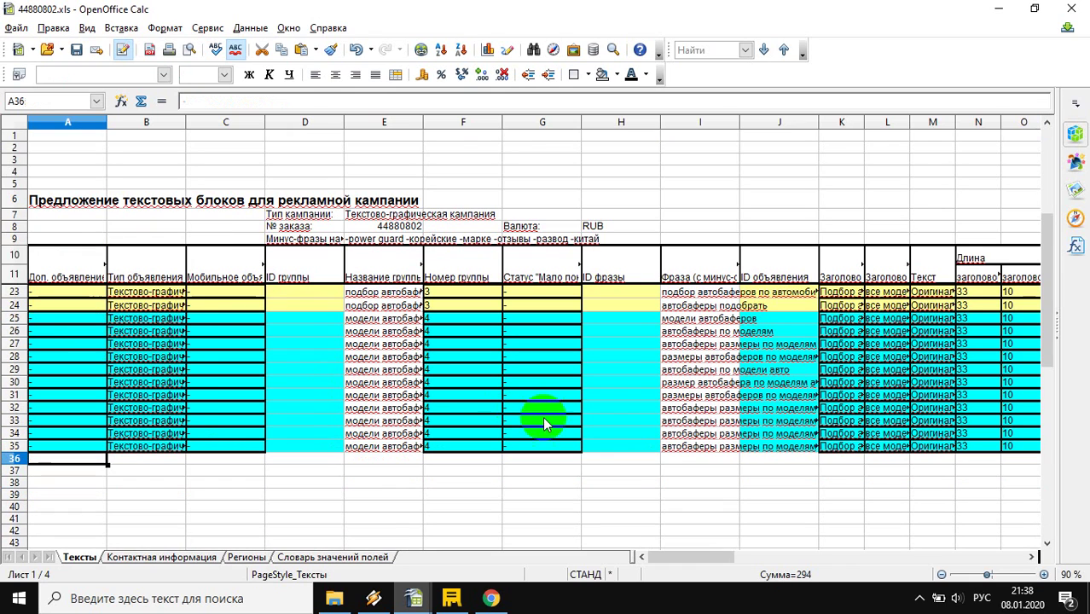
Step: Review the group 4 phrases in I25:I35 and the copied headings, text and length formula of ad row 25
{"action": "left_click", "coordinate": [693, 447]}
{"action": "left_click", "coordinate": [694, 318], "text": "shift"}
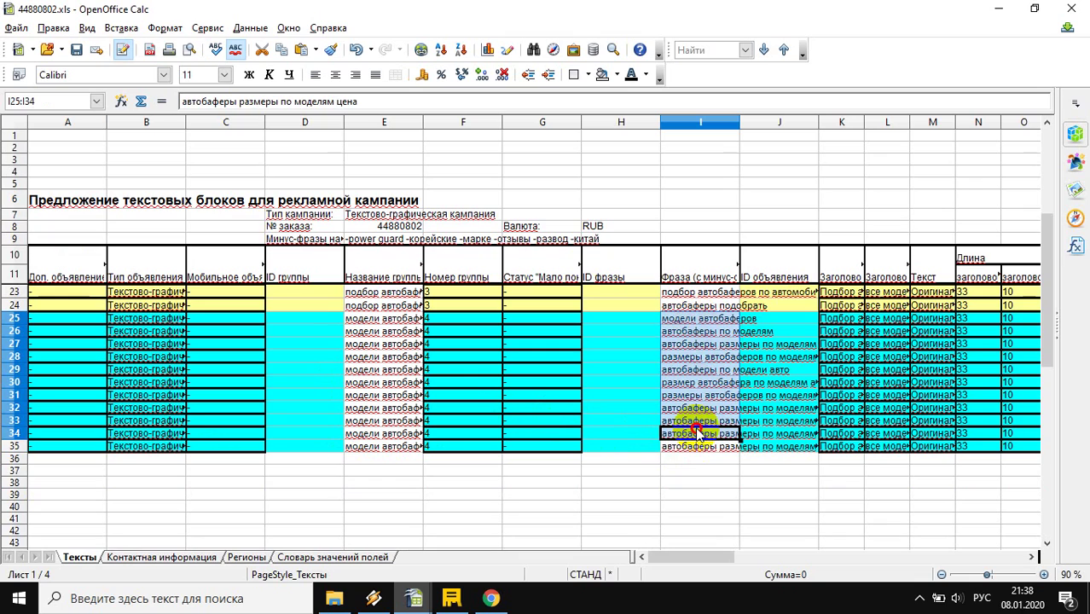
{"action": "left_click", "coordinate": [766, 317]}
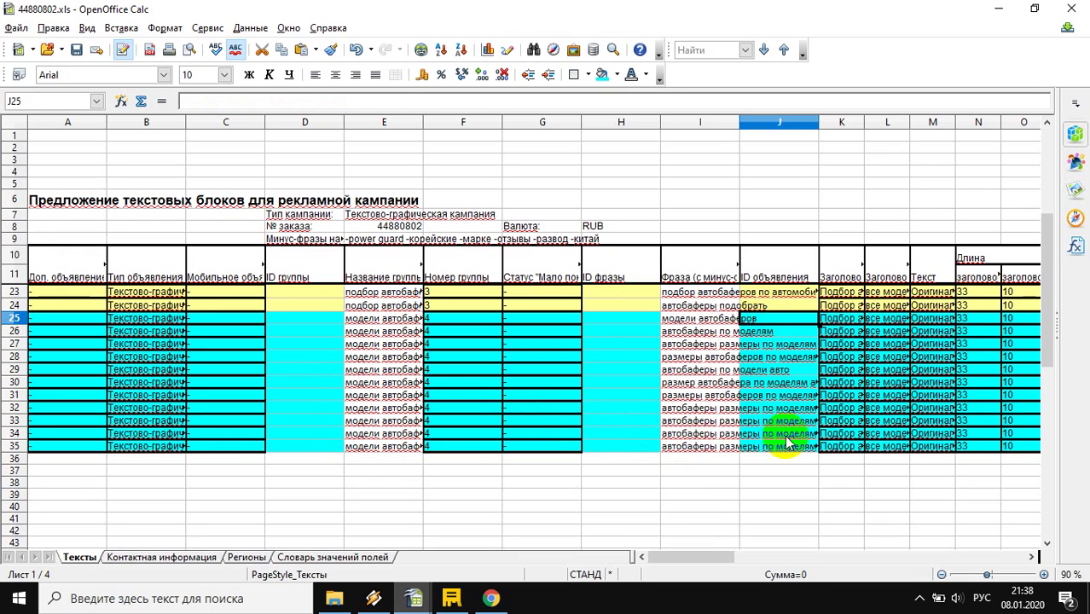
{"action": "key", "text": "Tab"}
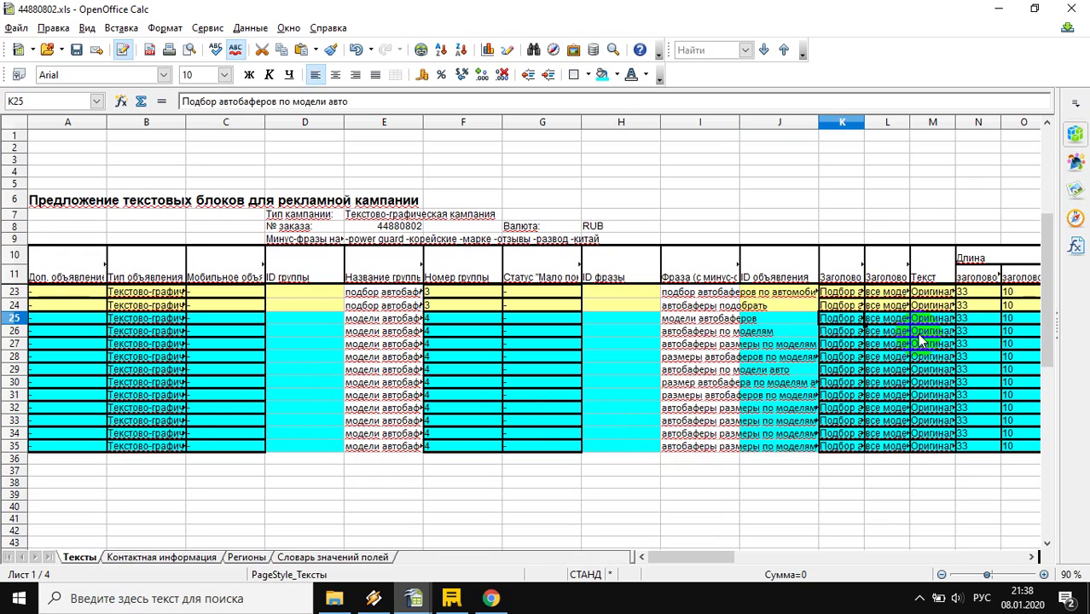
{"action": "left_click_drag", "start_coordinate": [892, 318], "coordinate": [906, 342]}
{"action": "key", "text": "Tab"}
{"action": "key", "text": "Tab"}
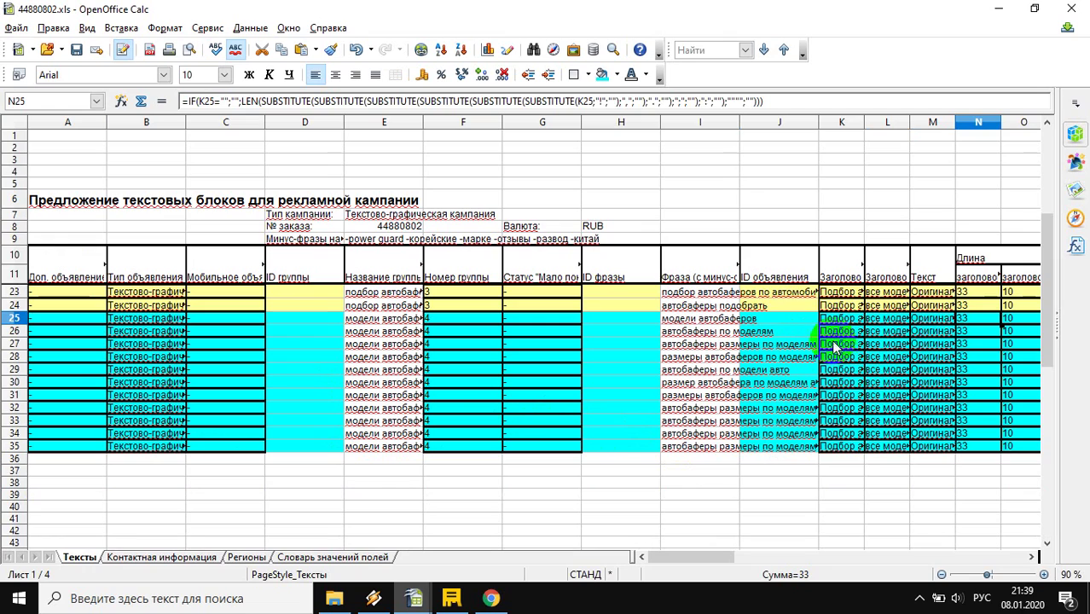
{"action": "left_click", "coordinate": [840, 333]}
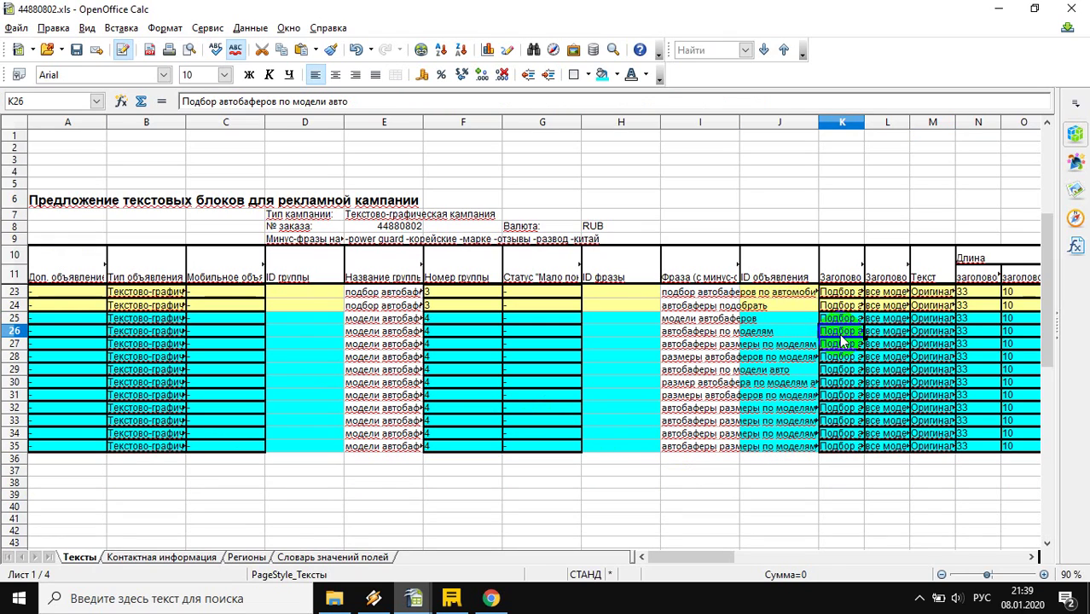
Step: Change the first heading in K25 to "Все размеры автобаферов", using the group 4 phrases as reference
{"action": "left_click", "coordinate": [681, 345]}
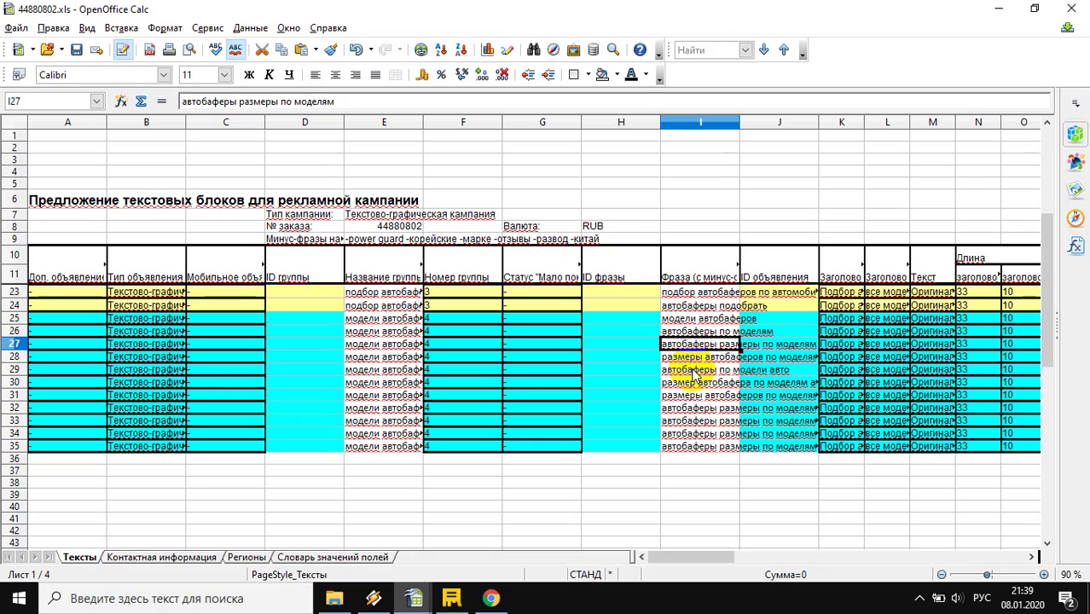
{"action": "left_click", "coordinate": [695, 372]}
{"action": "key", "text": "Down"}
{"action": "key", "text": "Down"}
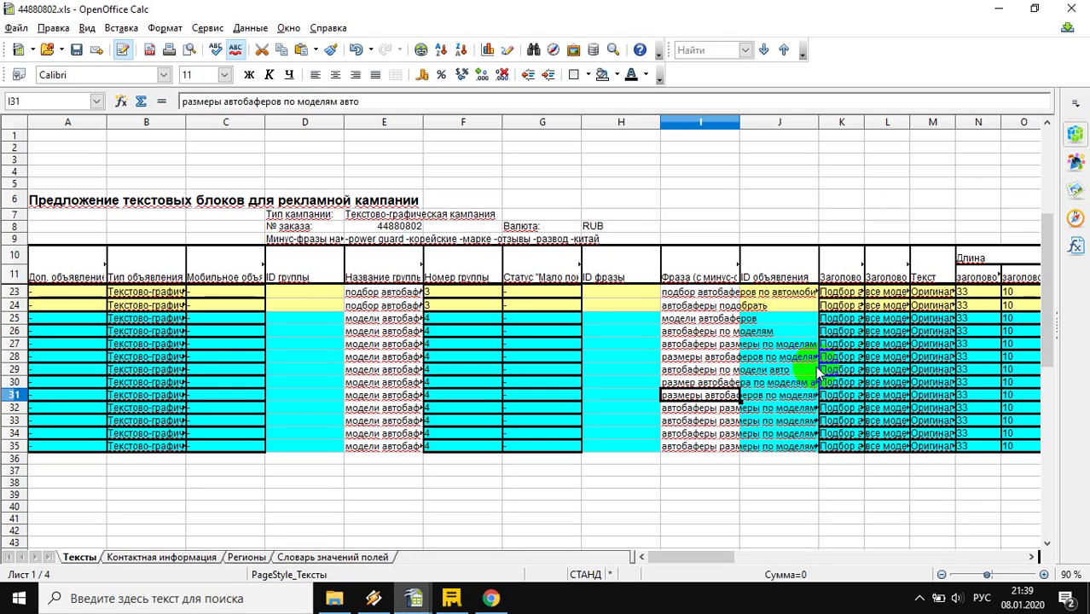
{"action": "left_click", "coordinate": [847, 321]}
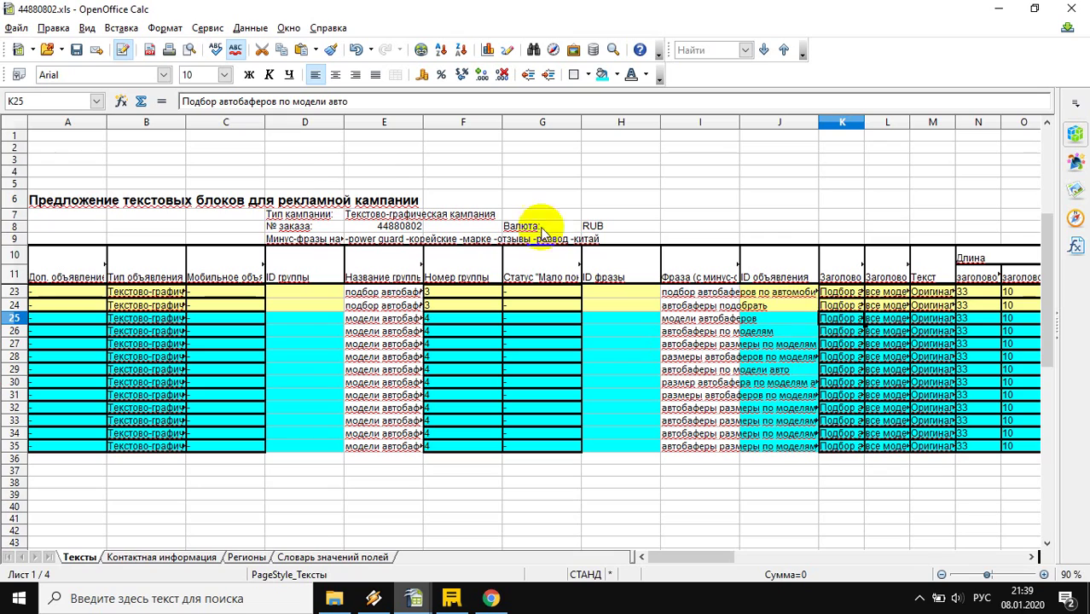
{"action": "double_click", "coordinate": [200, 102]}
{"action": "type", "text": "Все"}
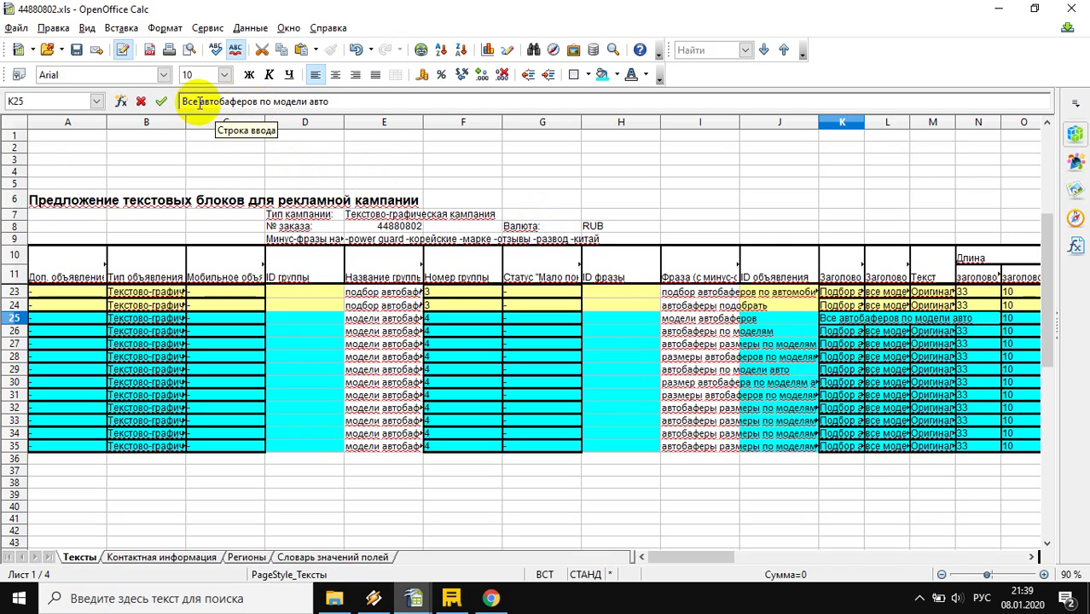
{"action": "left_click", "coordinate": [202, 102]}
{"action": "type", "text": "размеры"}
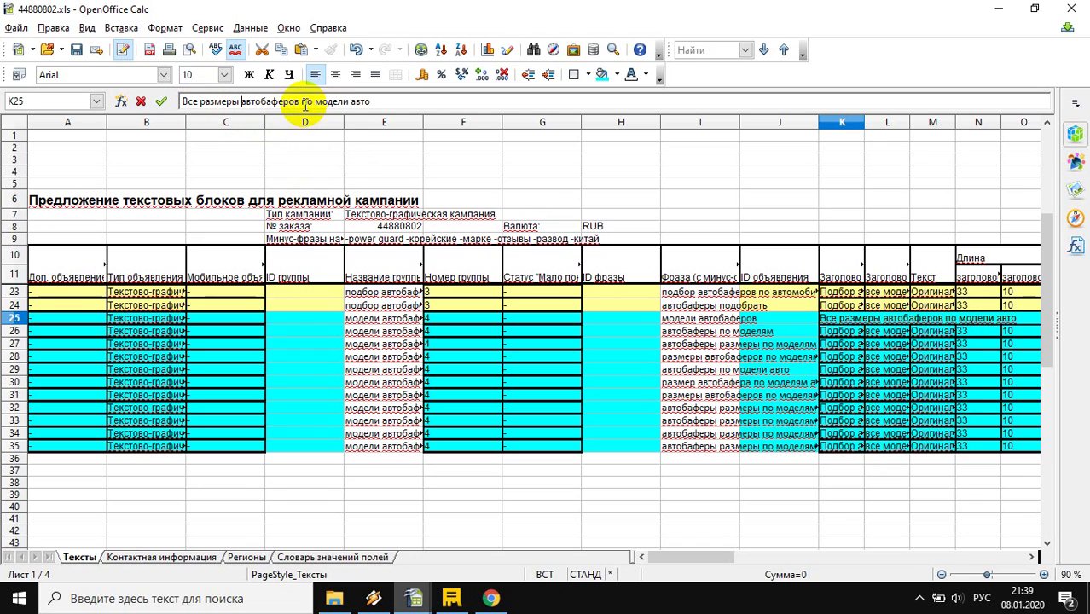
{"action": "left_click_drag", "start_coordinate": [302, 101], "coordinate": [369, 101]}
{"action": "key", "text": "BackSpace"}
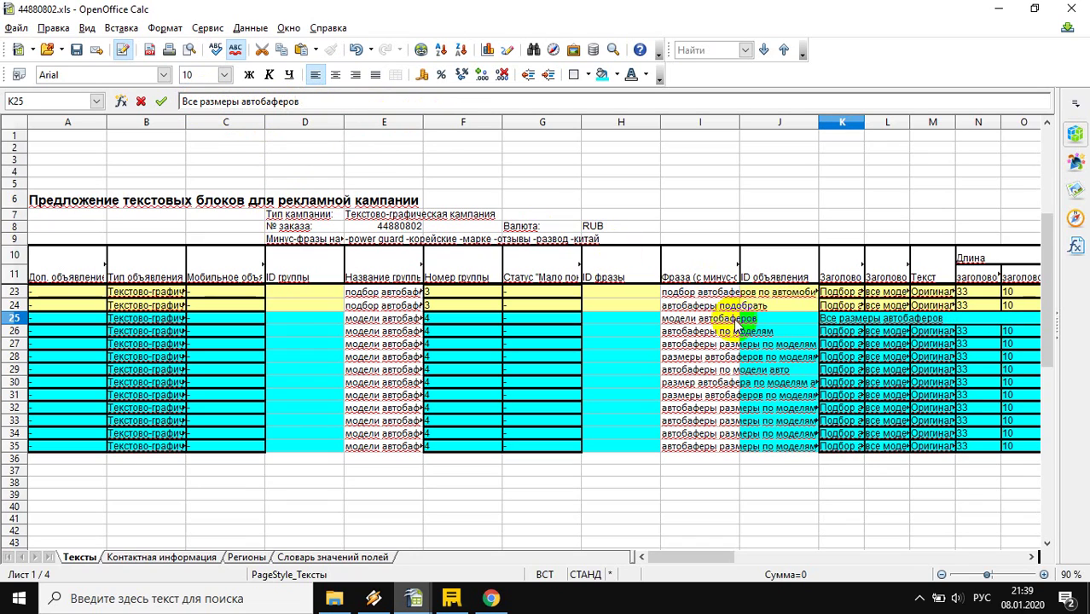
{"action": "left_click", "coordinate": [832, 344]}
{"action": "left_click", "coordinate": [839, 321]}
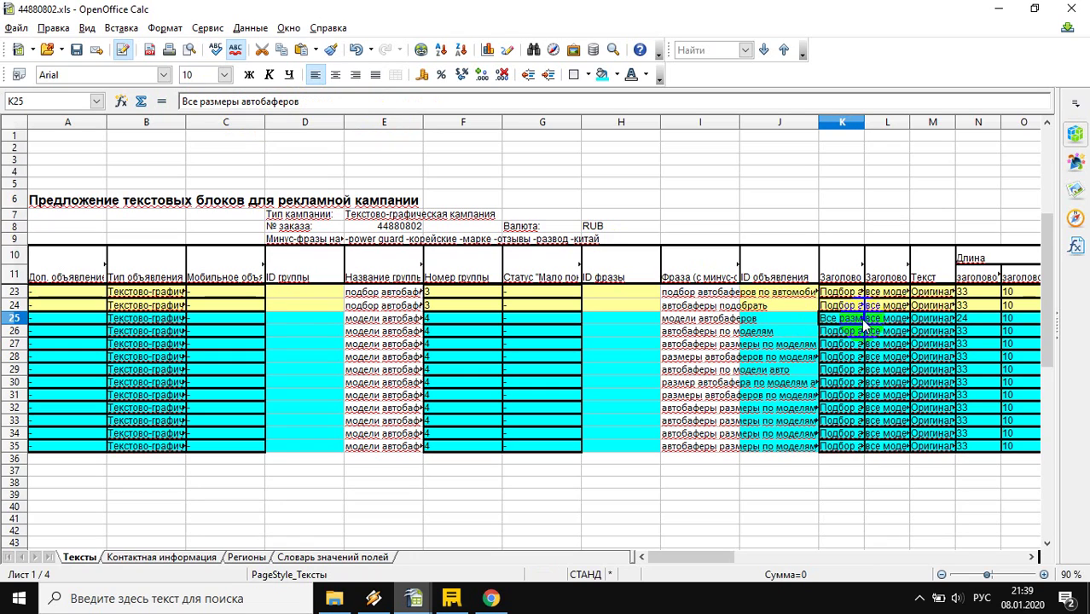
Step: Set the second heading in L25 to "на любые модели авто" and restore the cell's default formatting
{"action": "left_click", "coordinate": [876, 322]}
{"action": "left_click", "coordinate": [251, 101]}
{"action": "left_click_drag", "start_coordinate": [252, 102], "coordinate": [182, 102]}
{"action": "type", "text": "модели авто"}
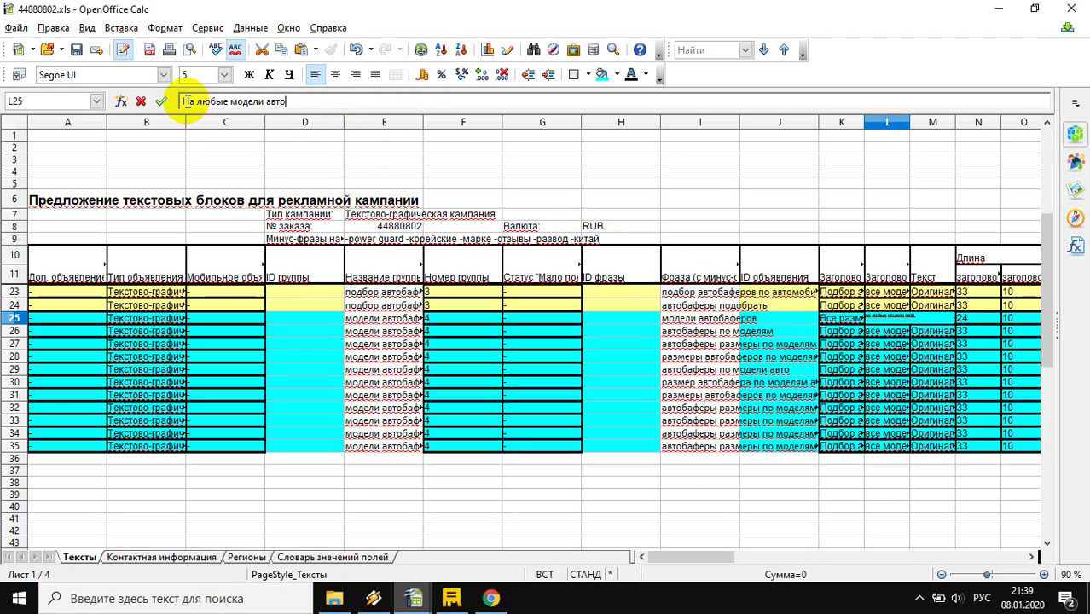
{"action": "left_click", "coordinate": [621, 344]}
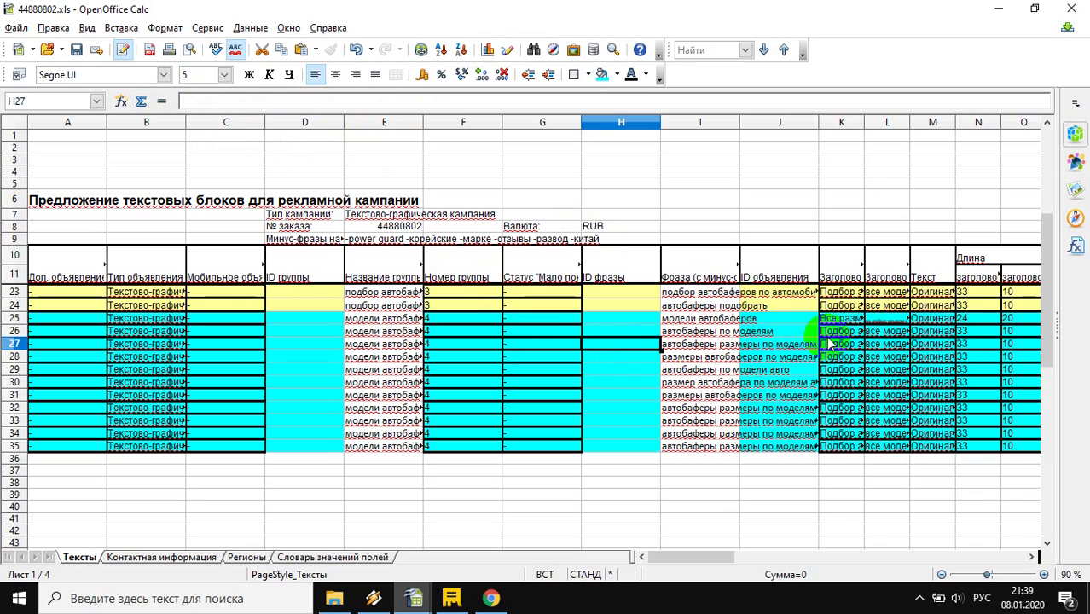
{"action": "left_click", "coordinate": [875, 321]}
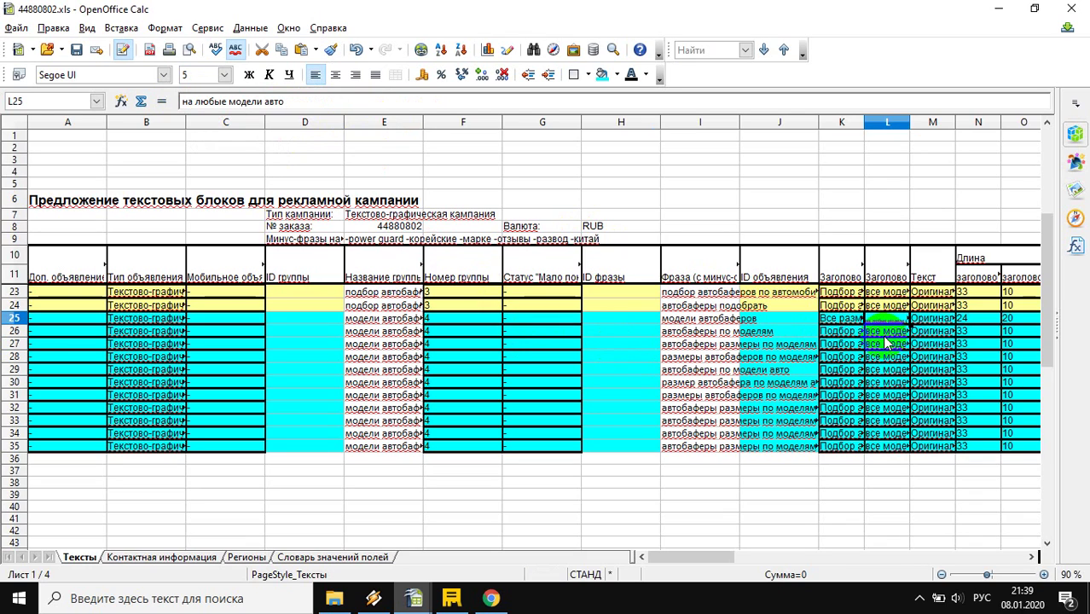
{"action": "right_click", "coordinate": [872, 312]}
{"action": "left_click", "coordinate": [902, 335]}
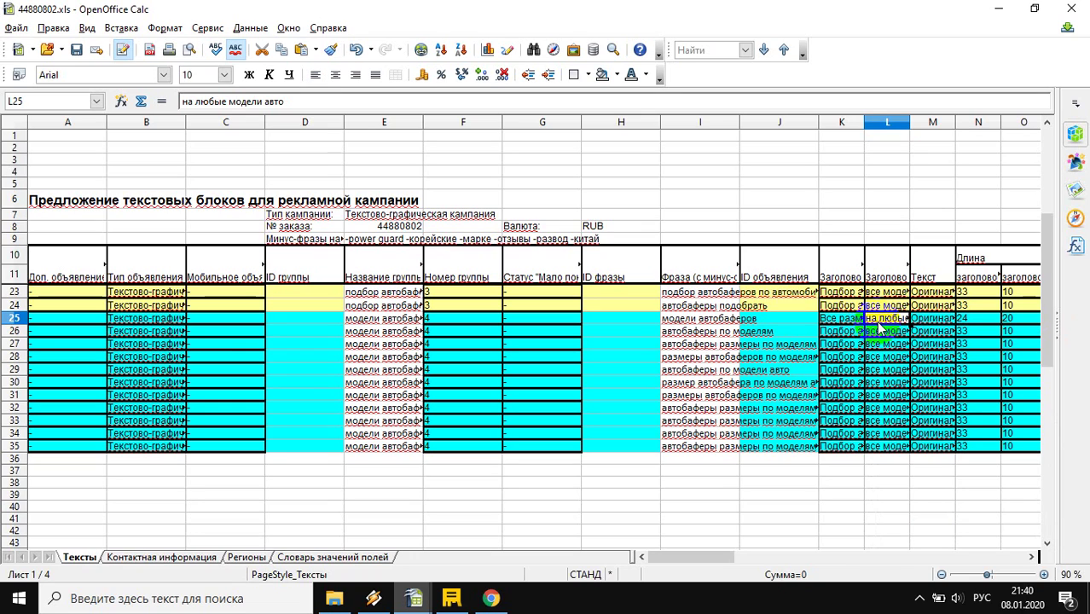
{"action": "left_click", "coordinate": [848, 320]}
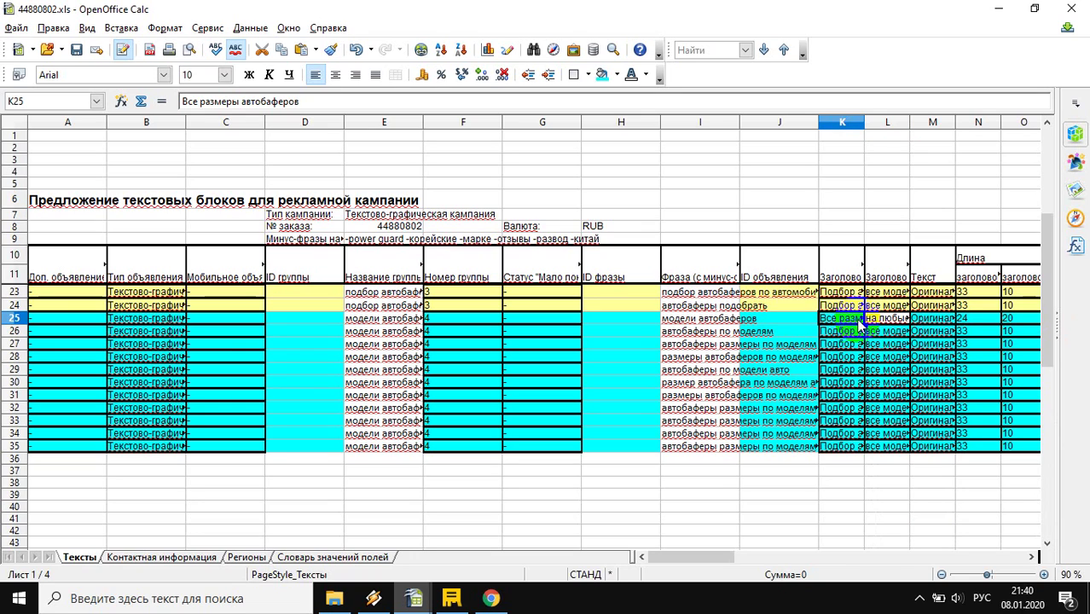
{"action": "left_click", "coordinate": [877, 320]}
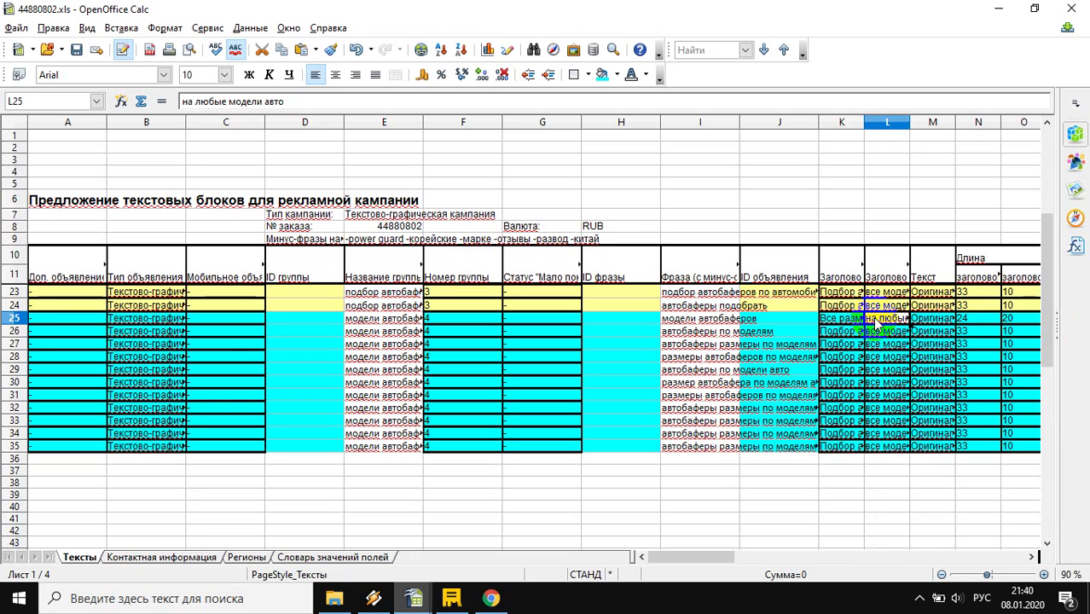
Step: Copy the two headings from K25:L25 into rows 26 to 35 of group 4
{"action": "left_click", "coordinate": [687, 331]}
{"action": "left_click", "coordinate": [691, 368]}
{"action": "left_click", "coordinate": [694, 359]}
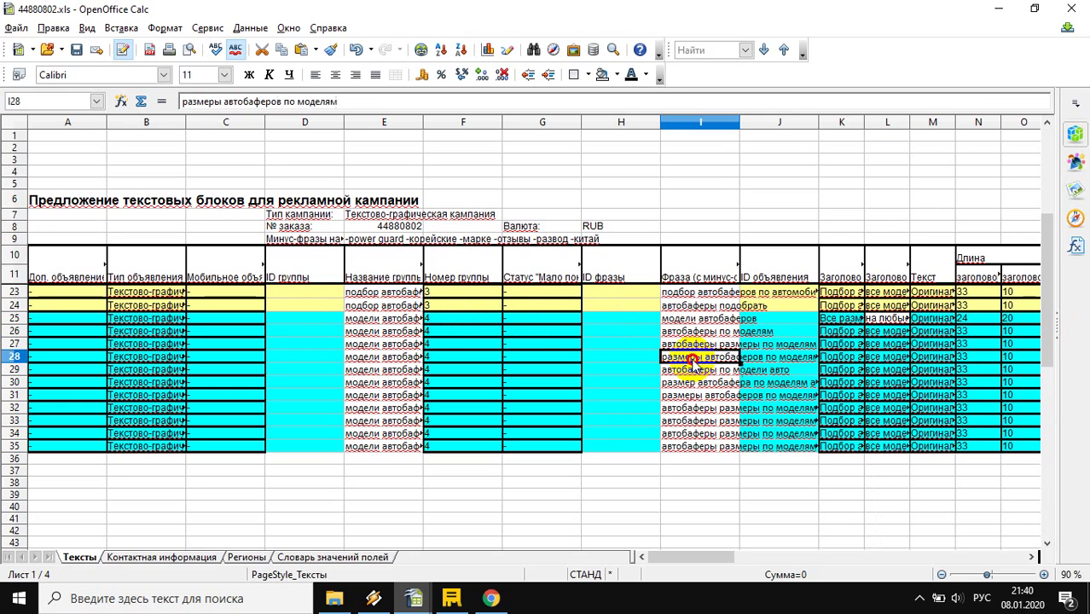
{"action": "mouse_move", "coordinate": [698, 365]}
{"action": "left_mouse_down"}
{"action": "mouse_move", "coordinate": [692, 317]}
{"action": "mouse_move", "coordinate": [701, 382]}
{"action": "mouse_move", "coordinate": [698, 365]}
{"action": "left_mouse_up"}
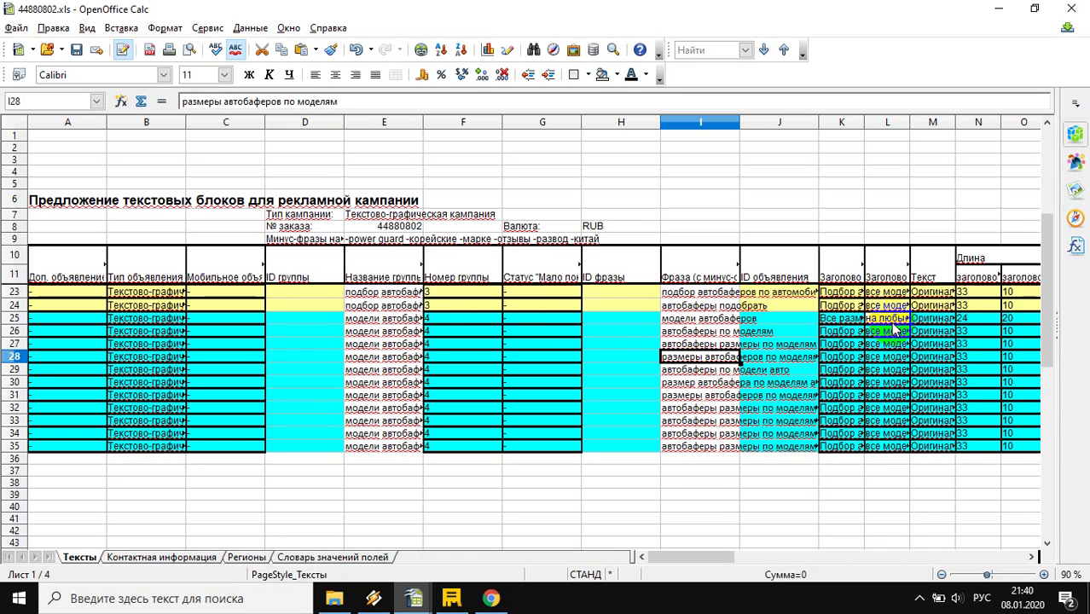
{"action": "left_click", "coordinate": [848, 321]}
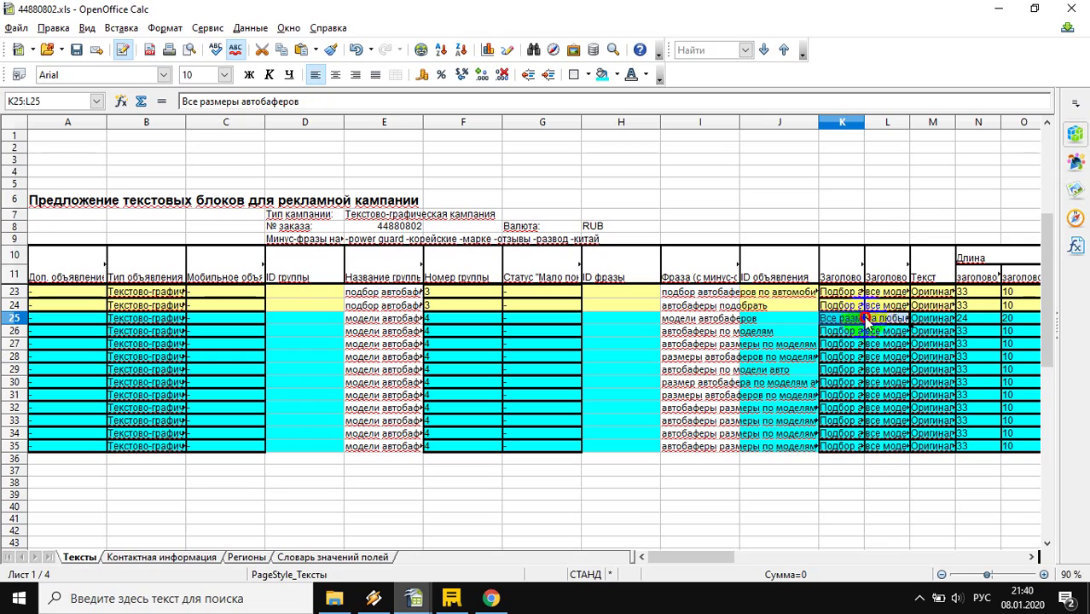
{"action": "left_click_drag", "start_coordinate": [863, 316], "coordinate": [873, 315]}
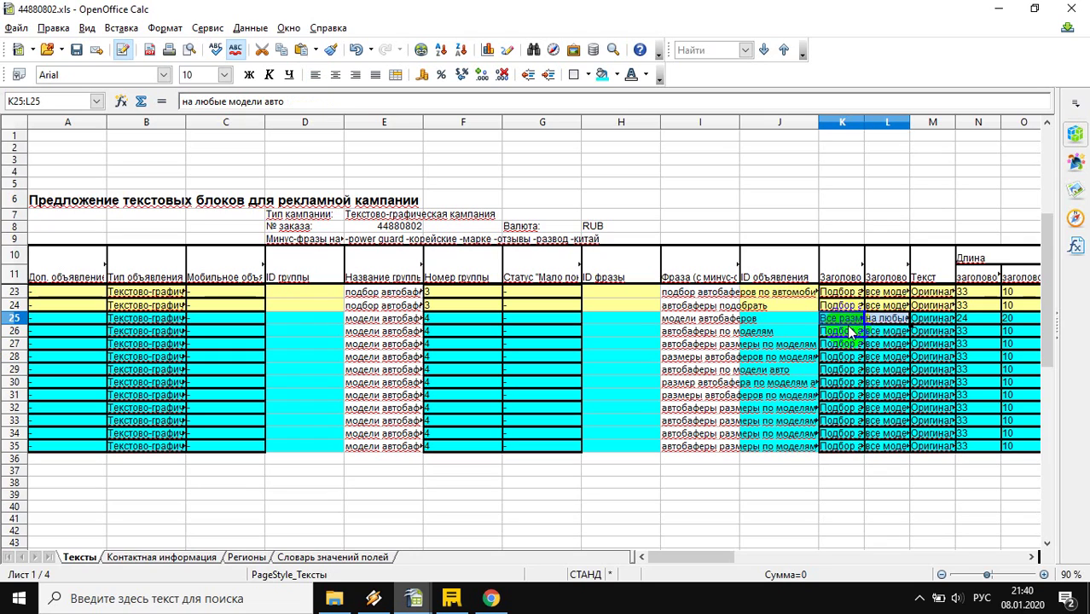
{"action": "left_click", "coordinate": [841, 333]}
{"action": "left_click_drag", "start_coordinate": [842, 334], "coordinate": [840, 446]}
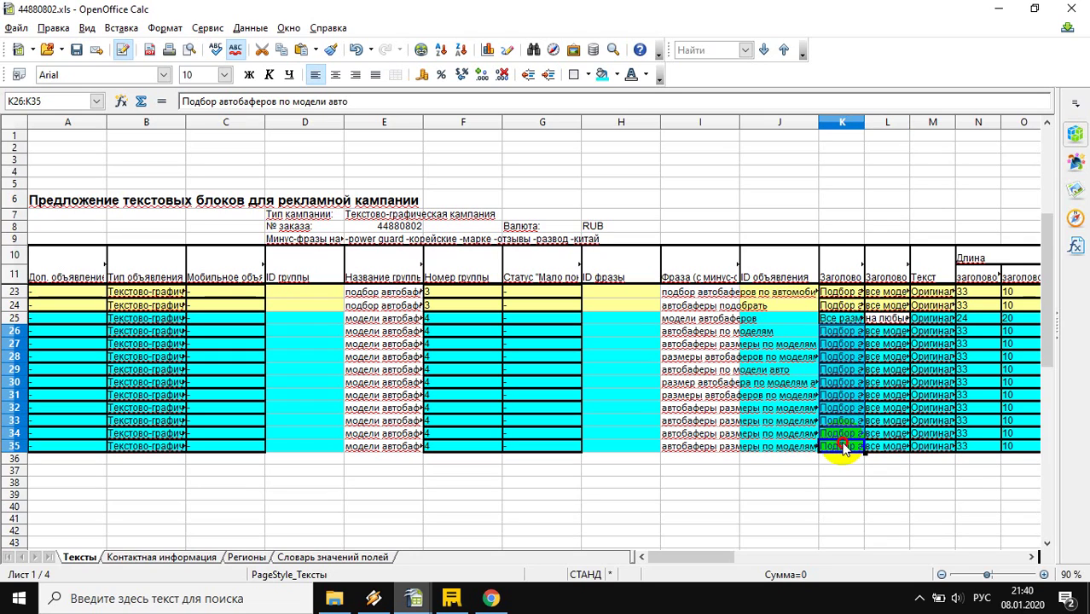
{"action": "key", "text": "ctrl+v"}
{"action": "left_click", "coordinate": [857, 320]}
{"action": "left_click_drag", "start_coordinate": [860, 322], "coordinate": [900, 402]}
{"action": "left_click", "coordinate": [905, 341]}
Step: Review the ad texts of group 4 in M25:M35 against the groups above
{"action": "left_click", "coordinate": [934, 319]}
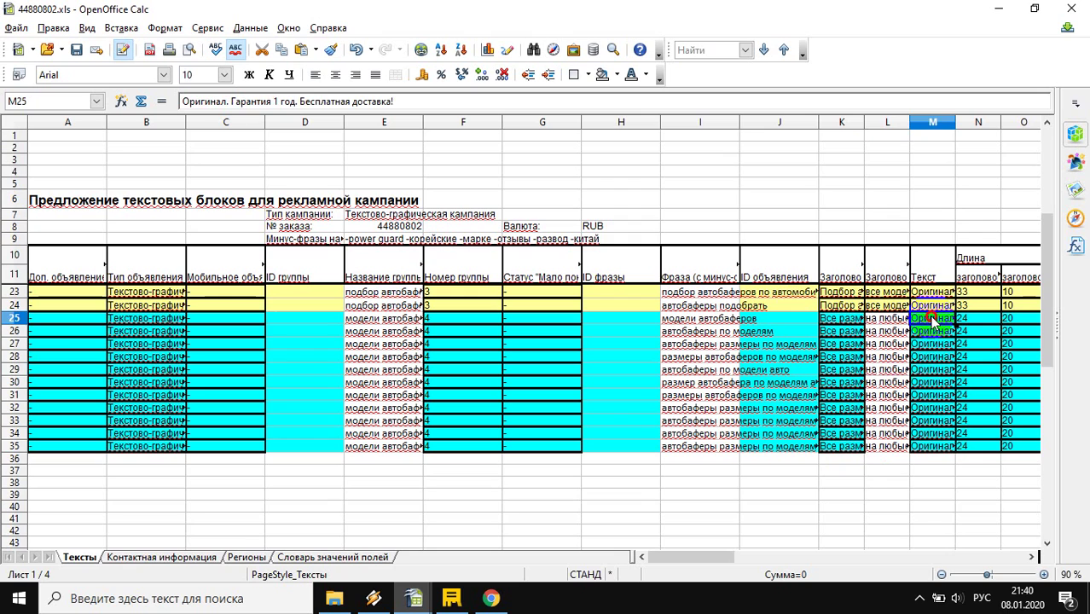
{"action": "left_click_drag", "start_coordinate": [933, 330], "coordinate": [926, 448]}
{"action": "scroll", "coordinate": [933, 331], "scroll_direction": "up", "scroll_amount": 3}
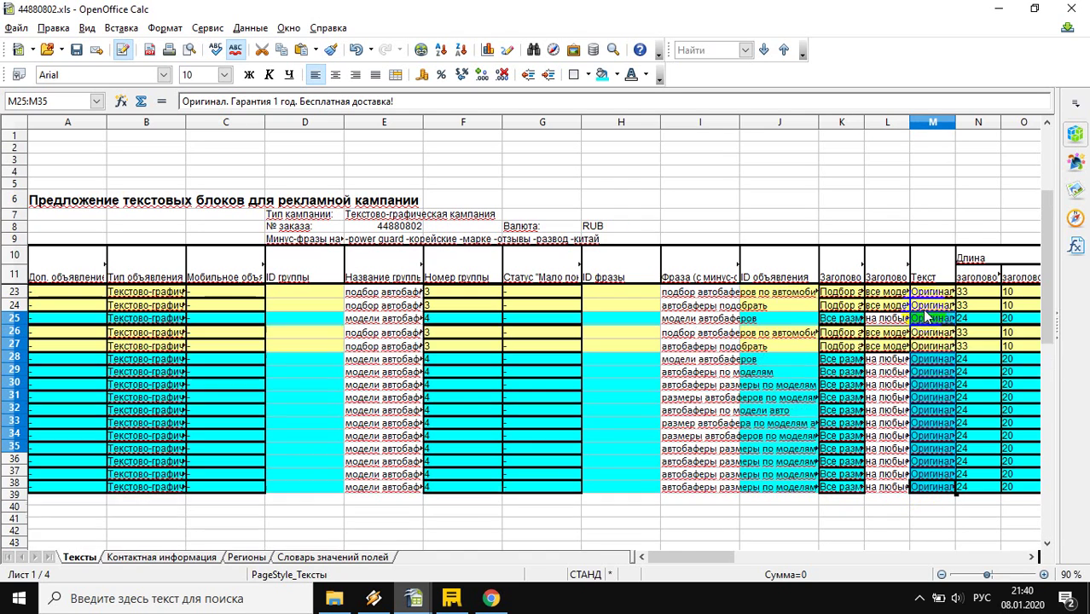
{"action": "scroll", "coordinate": [939, 424], "scroll_direction": "down", "scroll_amount": 1}
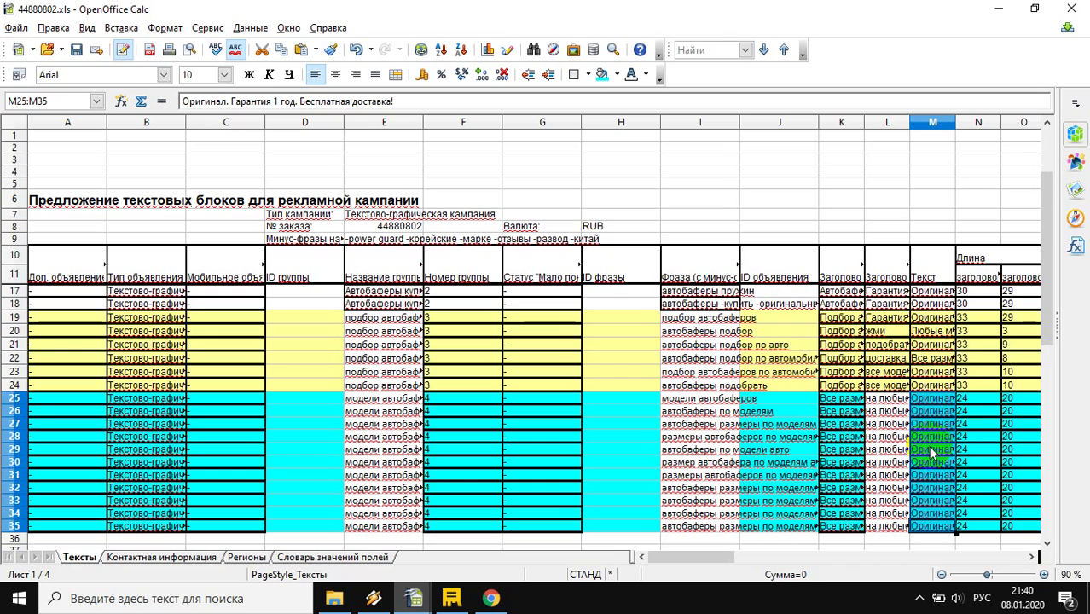
{"action": "left_click", "coordinate": [928, 411]}
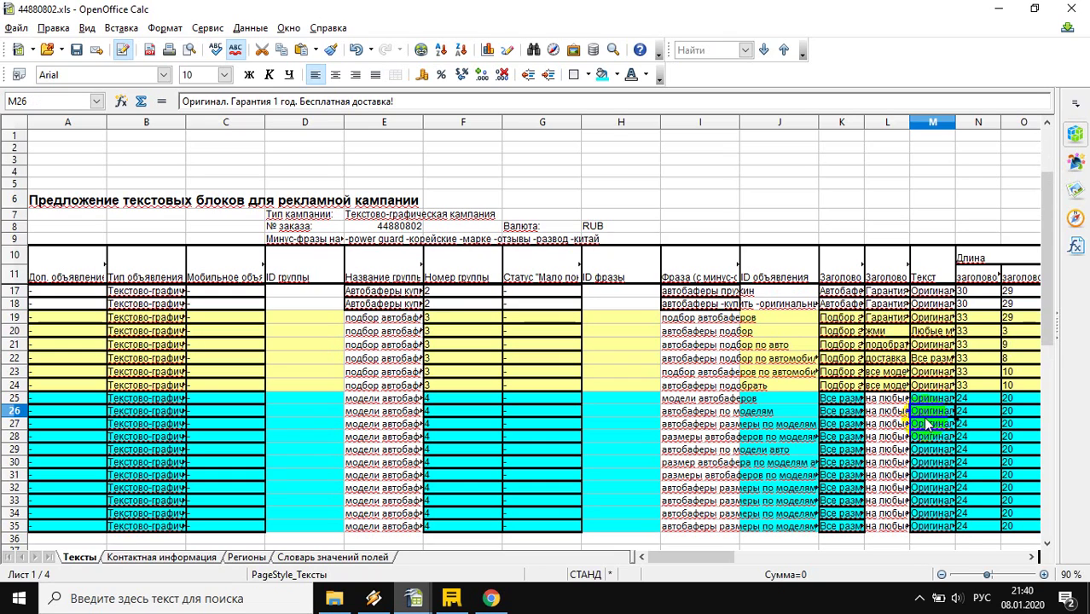
{"action": "left_click", "coordinate": [929, 425]}
{"action": "left_click", "coordinate": [928, 437]}
{"action": "left_click", "coordinate": [930, 449]}
{"action": "left_click", "coordinate": [932, 463]}
{"action": "left_click", "coordinate": [933, 476]}
{"action": "left_click", "coordinate": [936, 488]}
{"action": "left_click", "coordinate": [939, 501]}
{"action": "left_click", "coordinate": [944, 513]}
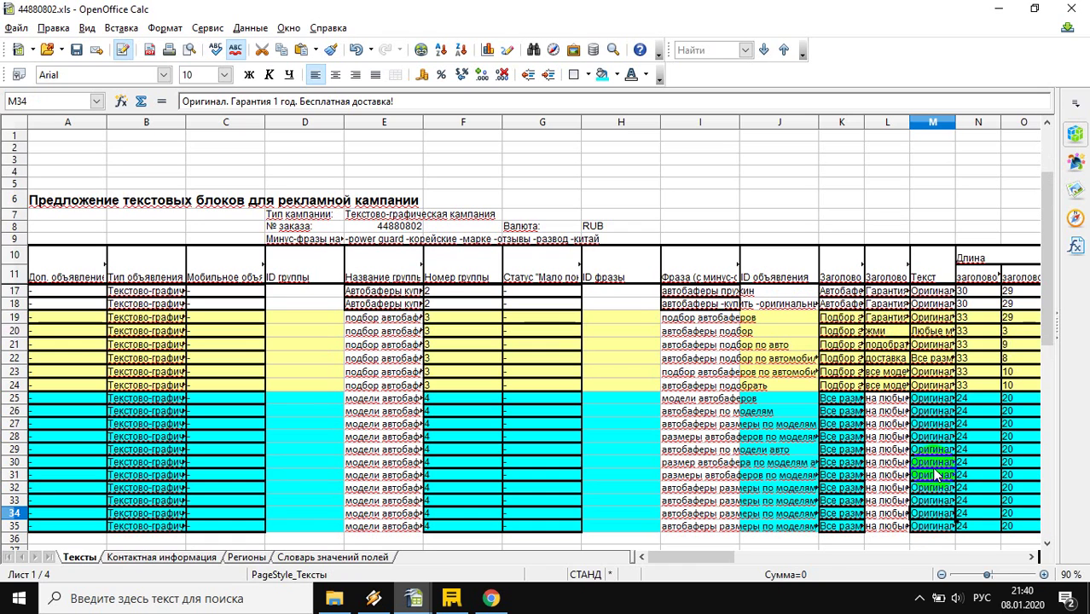
{"action": "left_click_drag", "start_coordinate": [721, 557], "coordinate": [730, 557]}
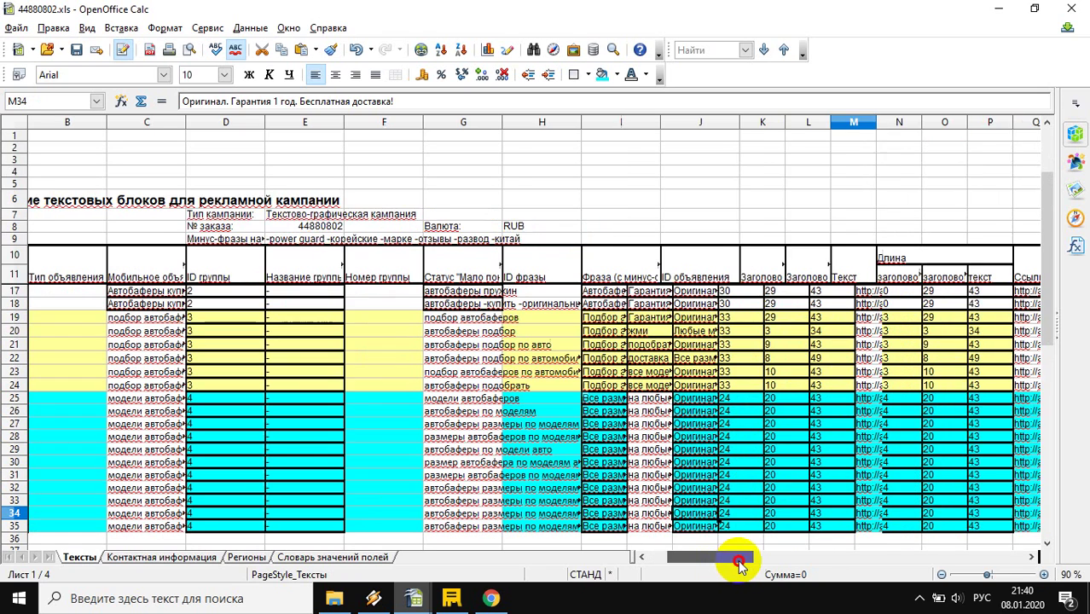
{"action": "left_click", "coordinate": [704, 424]}
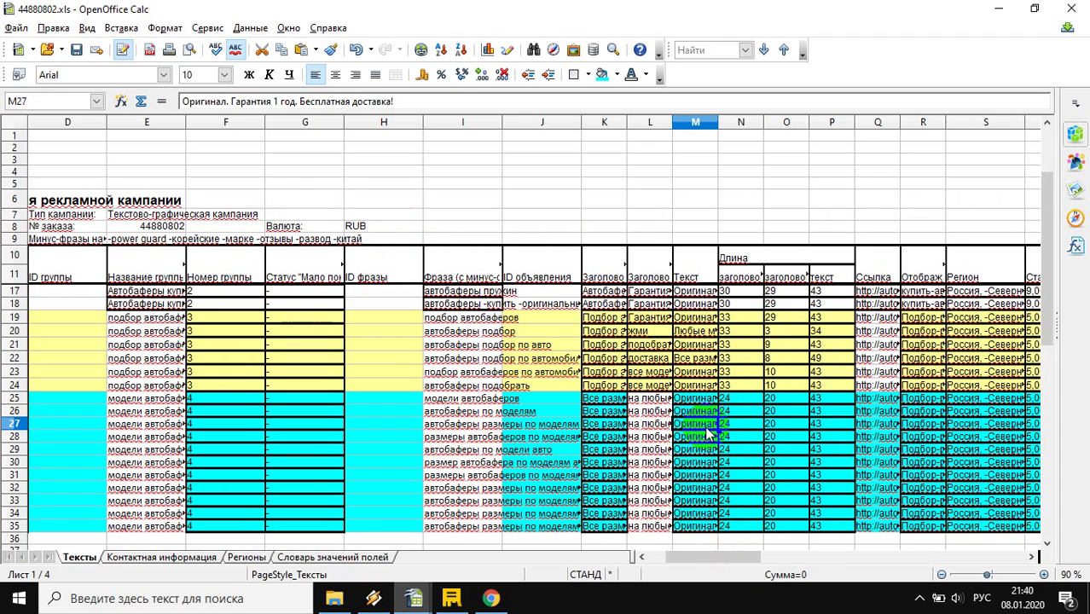
Step: Highlight the word "podbor" in the utm_content value of the link in Q25
{"action": "left_click", "coordinate": [884, 400]}
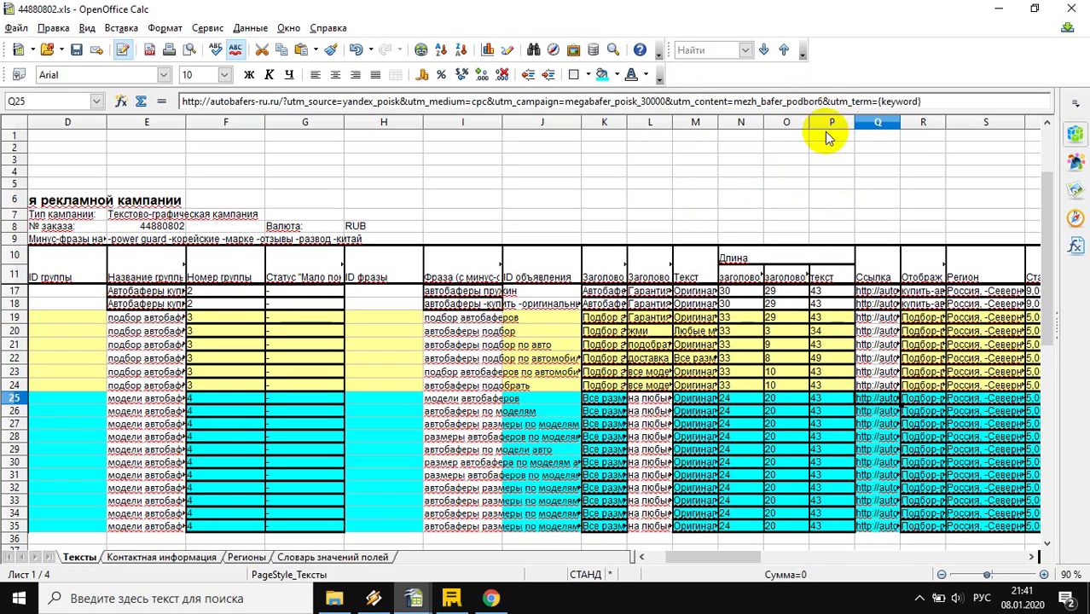
{"action": "left_click", "coordinate": [786, 102]}
{"action": "left_click_drag", "start_coordinate": [786, 103], "coordinate": [816, 102]}
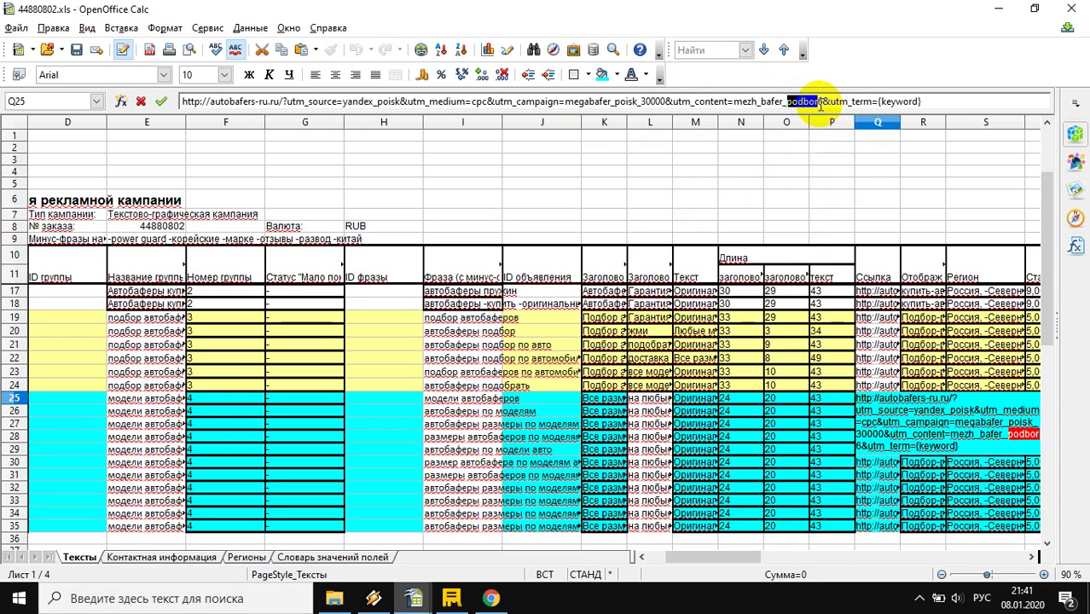
{"action": "key", "text": "ctrl+s"}
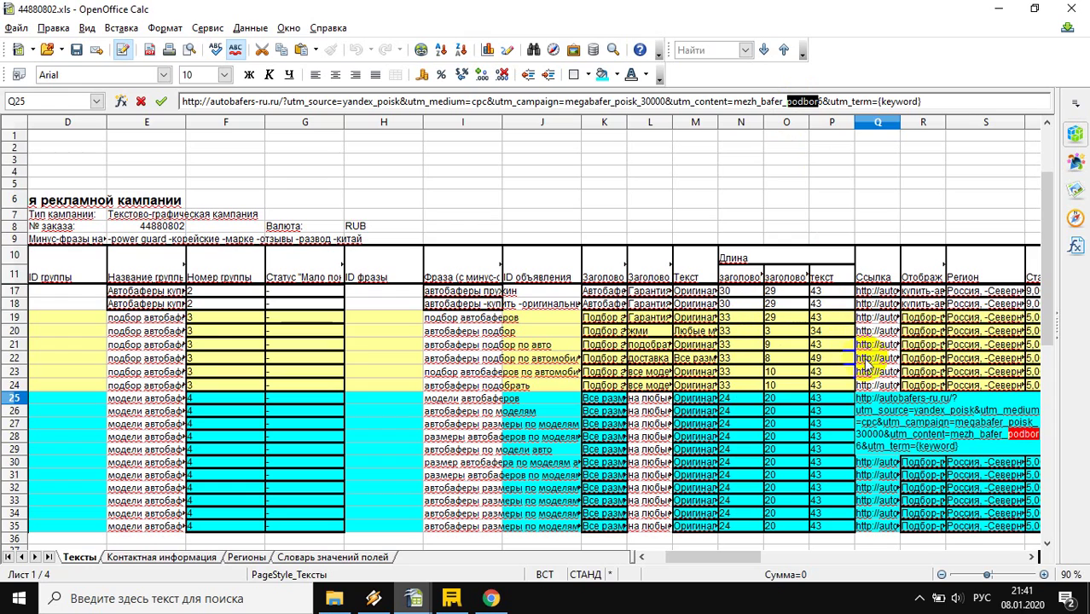
Step: Cut the contents of the group 3 rows 19 to 24 out of the sheet
{"action": "left_click", "coordinate": [73, 358]}
{"action": "left_click_drag", "start_coordinate": [17, 322], "coordinate": [17, 386]}
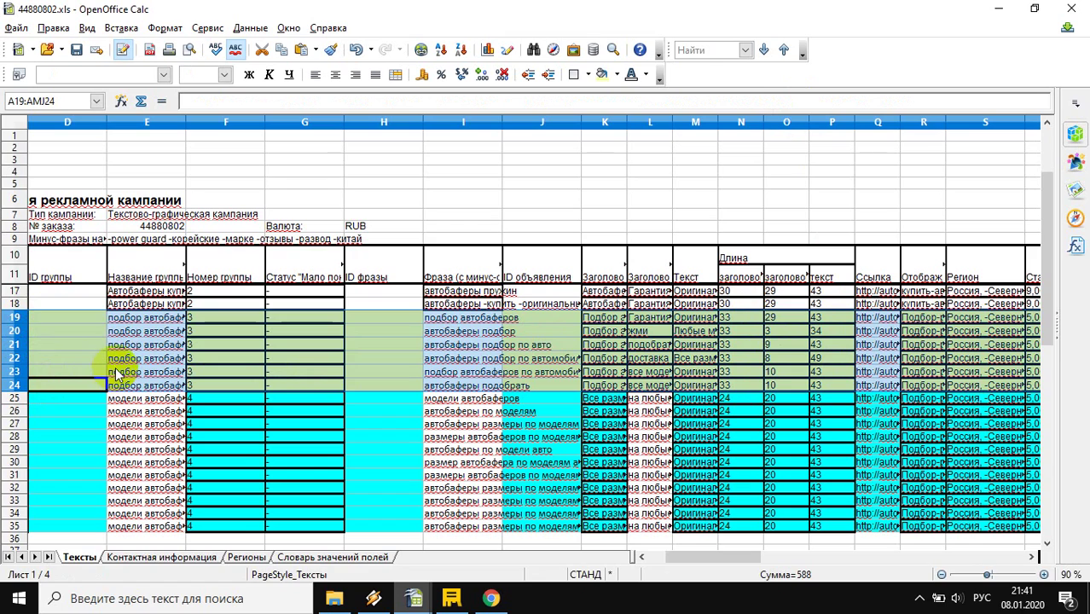
{"action": "key", "text": "ctrl+x"}
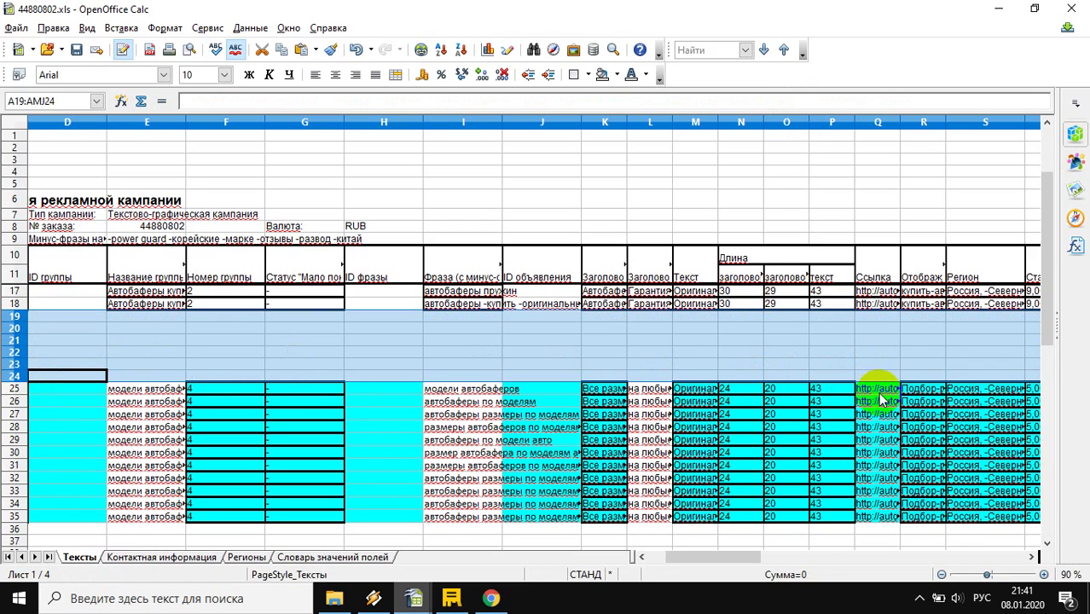
Step: Replace all occurrences of "podbor" with "modeli" in the sheet and check the links in Q25:Q27
{"action": "left_click", "coordinate": [730, 209]}
{"action": "key", "text": "ctrl+h"}
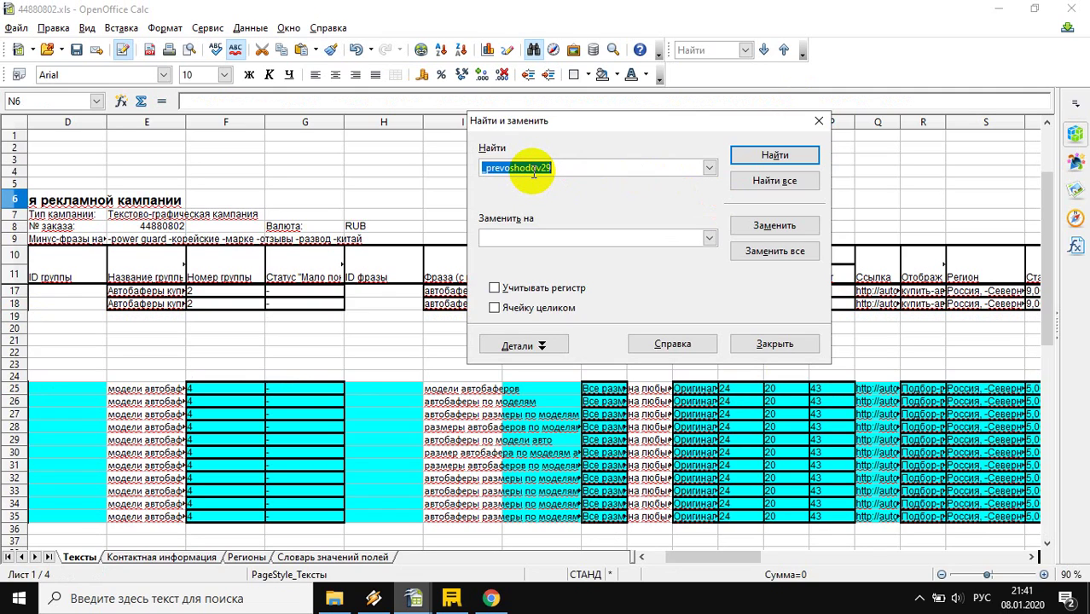
{"action": "key", "text": "alt+shift"}
{"action": "type", "text": "podbor"}
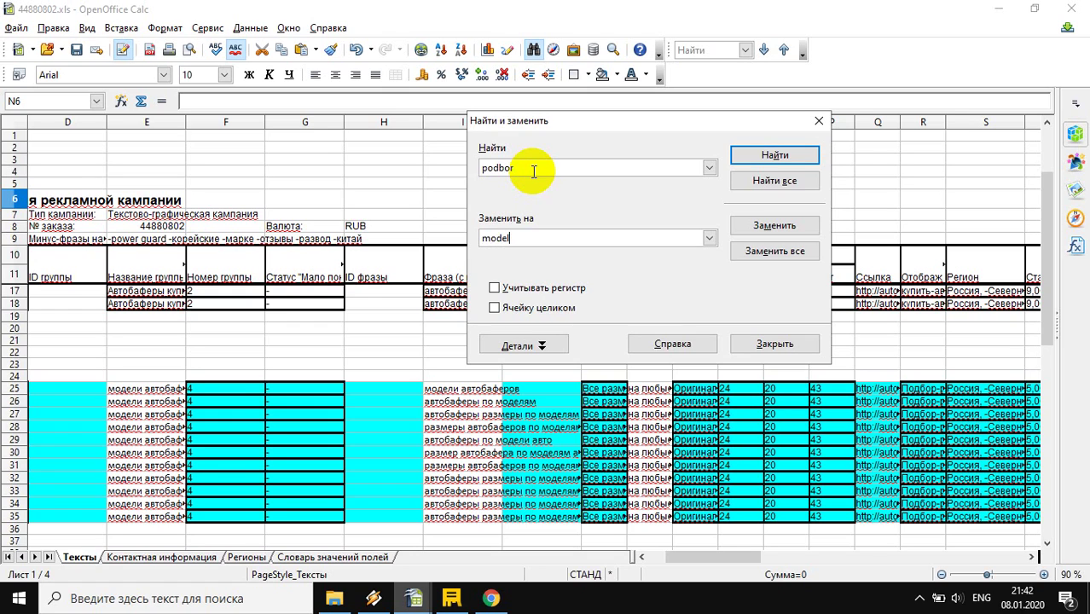
{"action": "left_click", "coordinate": [773, 251]}
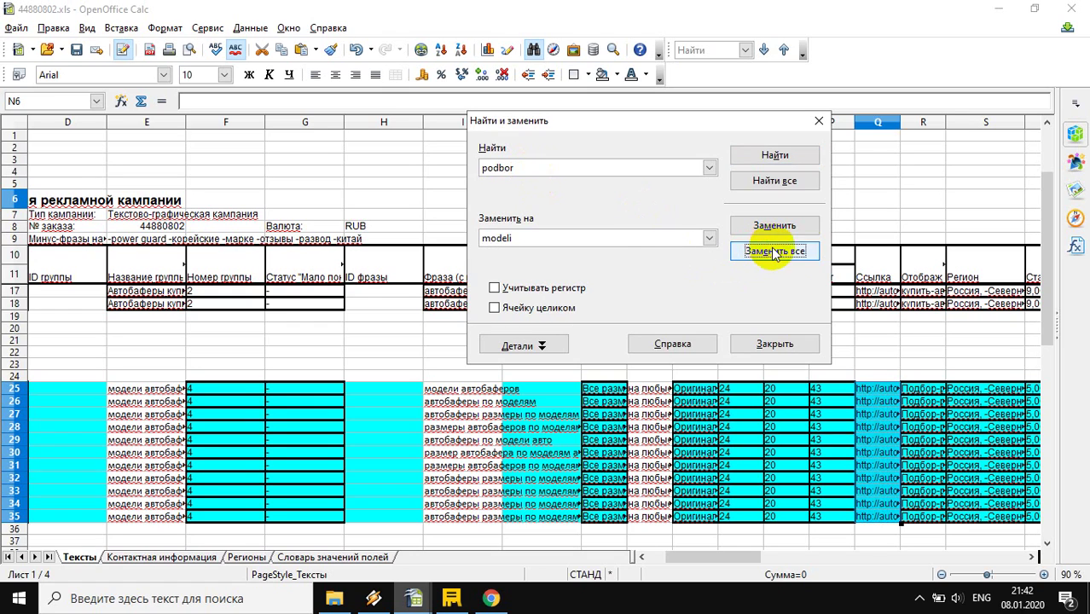
{"action": "left_click", "coordinate": [817, 122]}
{"action": "left_click", "coordinate": [879, 389]}
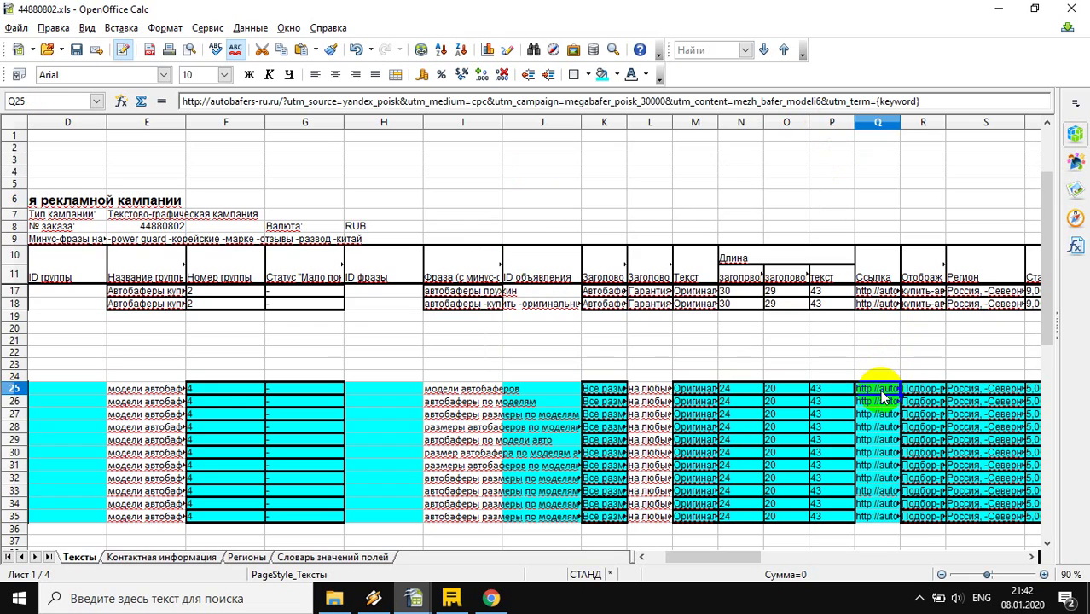
{"action": "left_click", "coordinate": [879, 401]}
{"action": "left_click", "coordinate": [879, 413]}
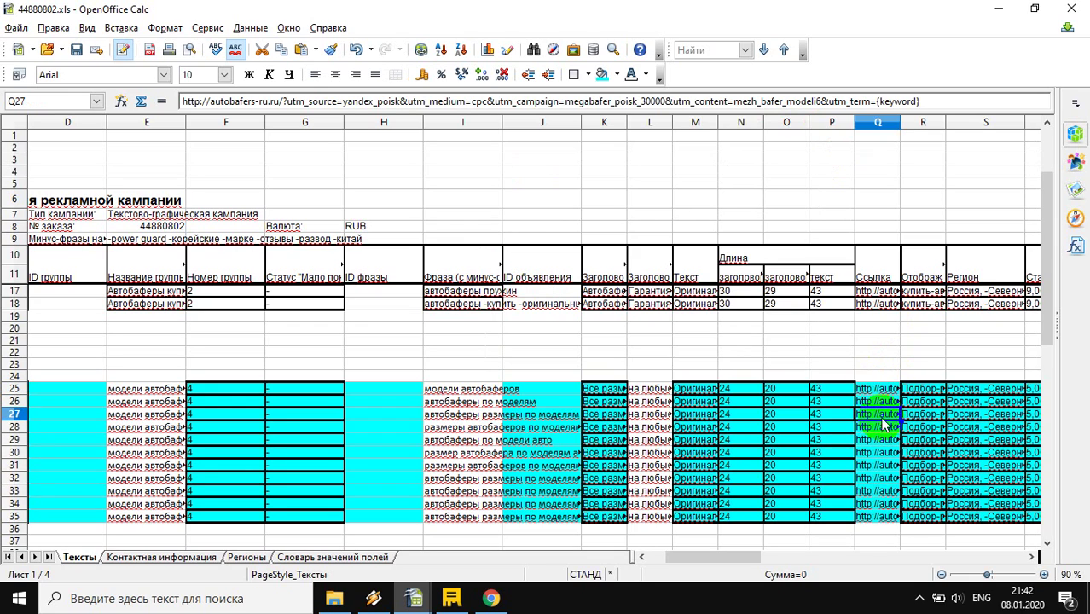
Step: Check the group 4 links in Q28:Q31 for the replaced utm_content value
{"action": "left_click", "coordinate": [879, 426]}
{"action": "key", "text": "Down"}
{"action": "key", "text": "Down"}
{"action": "key", "text": "Down"}
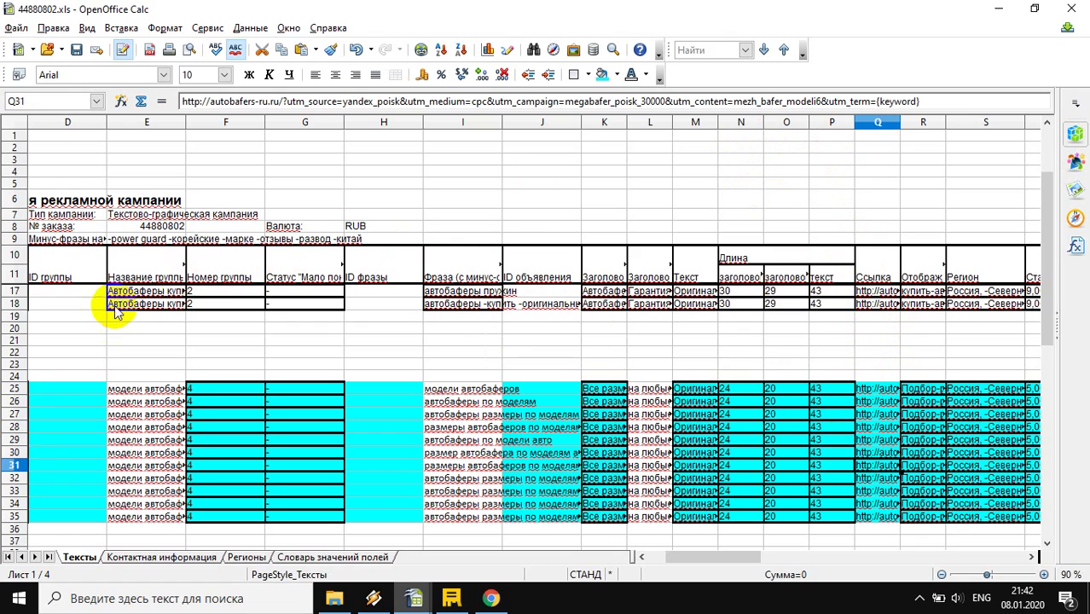
Step: Paste the cut group 3 rows back into rows 19 to 24, starting from cell A19
{"action": "left_click", "coordinate": [57, 318]}
{"action": "key", "text": "ctrl+v"}
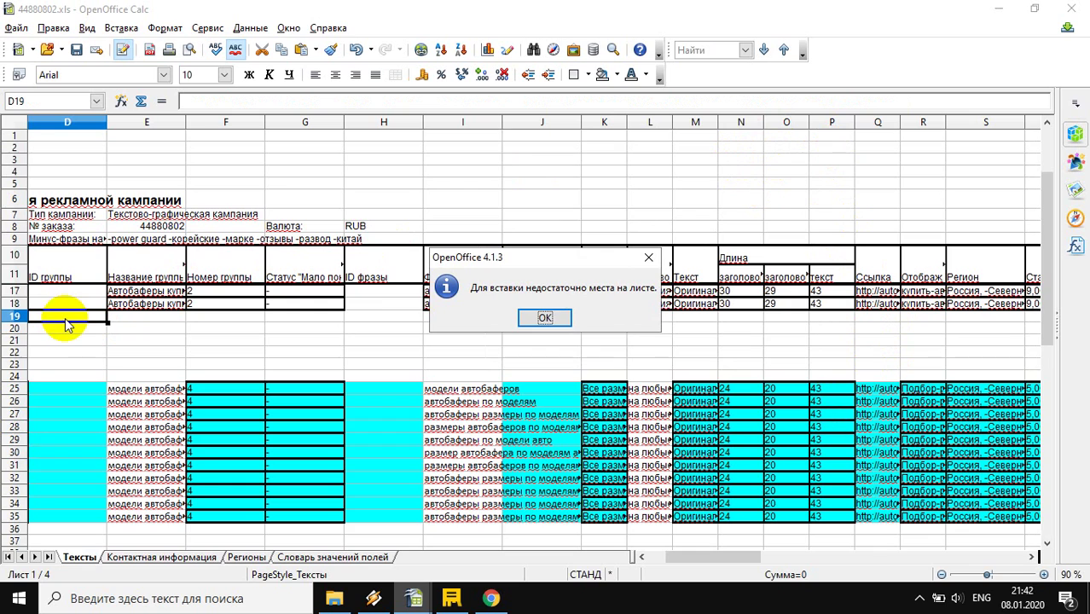
{"action": "left_click", "coordinate": [524, 317]}
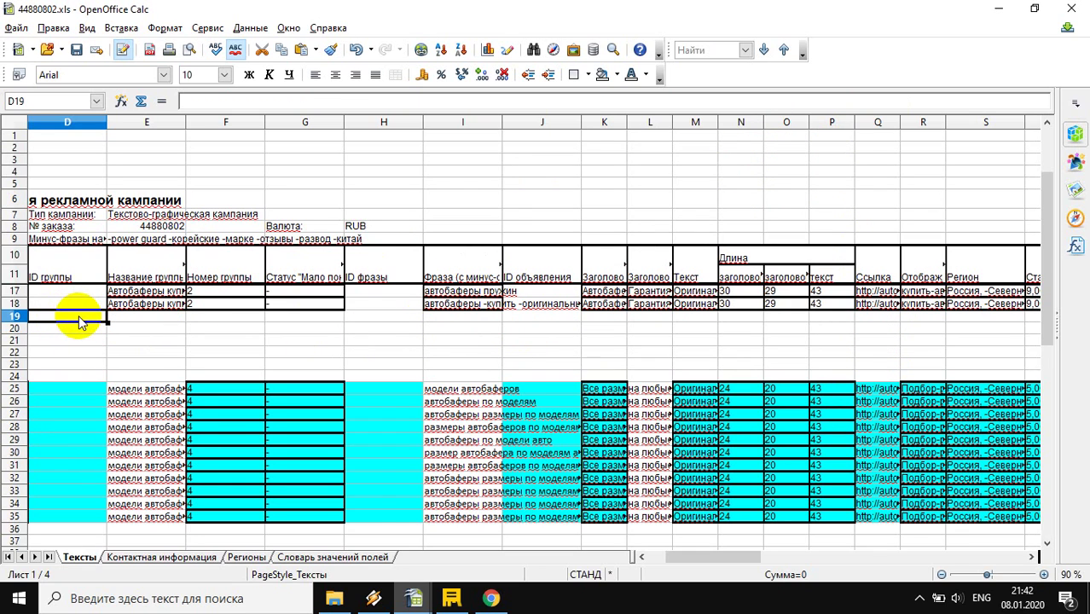
{"action": "key", "text": "Home"}
{"action": "key", "text": "ctrl+v"}
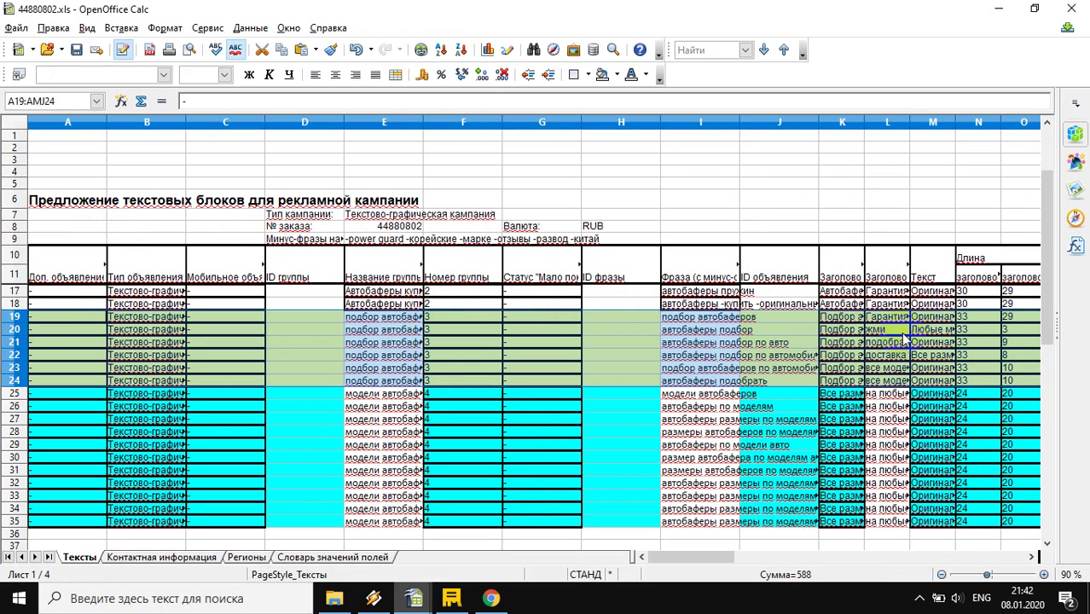
Step: Check the utm_content value of the restored group 3 link in Q20
{"action": "left_click", "coordinate": [935, 375]}
{"action": "key", "text": "Right"}
{"action": "key", "text": "Right"}
{"action": "key", "text": "Right"}
{"action": "key", "text": "Right"}
{"action": "key", "text": "Right"}
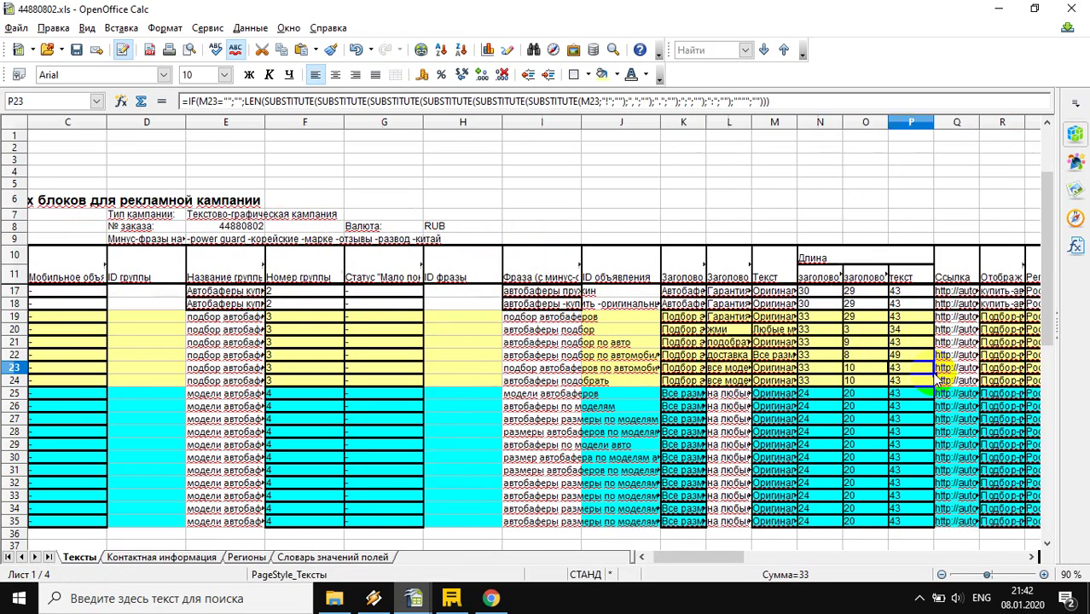
{"action": "left_click", "coordinate": [956, 331]}
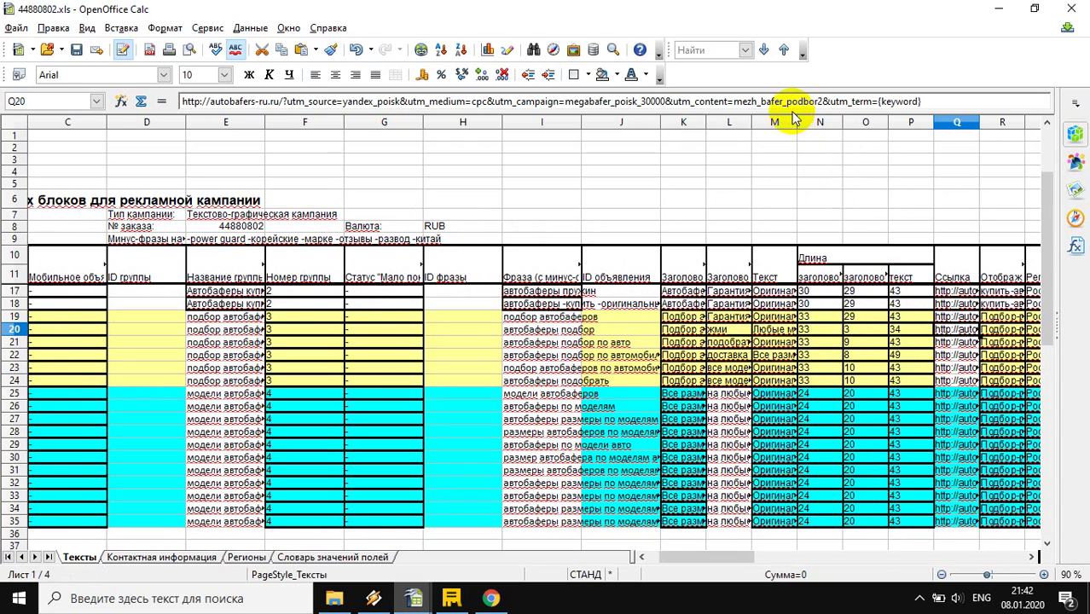
Step: Compare the utm_content tags of the links in Q19 through Q25 of the Ссылка column
{"action": "left_click", "coordinate": [949, 418]}
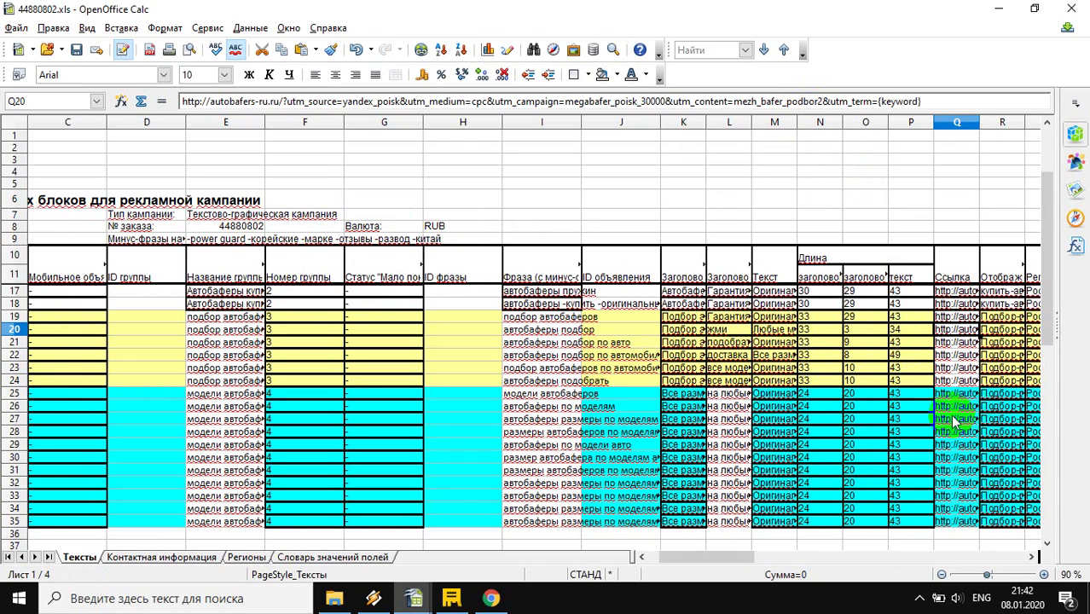
{"action": "left_click", "coordinate": [964, 394]}
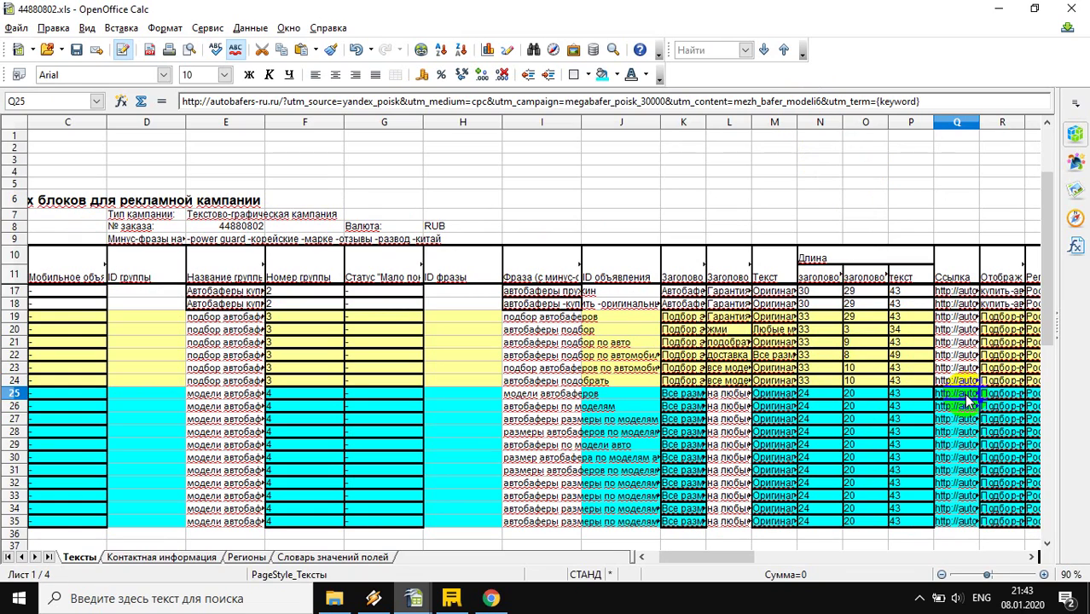
{"action": "left_click", "coordinate": [955, 316]}
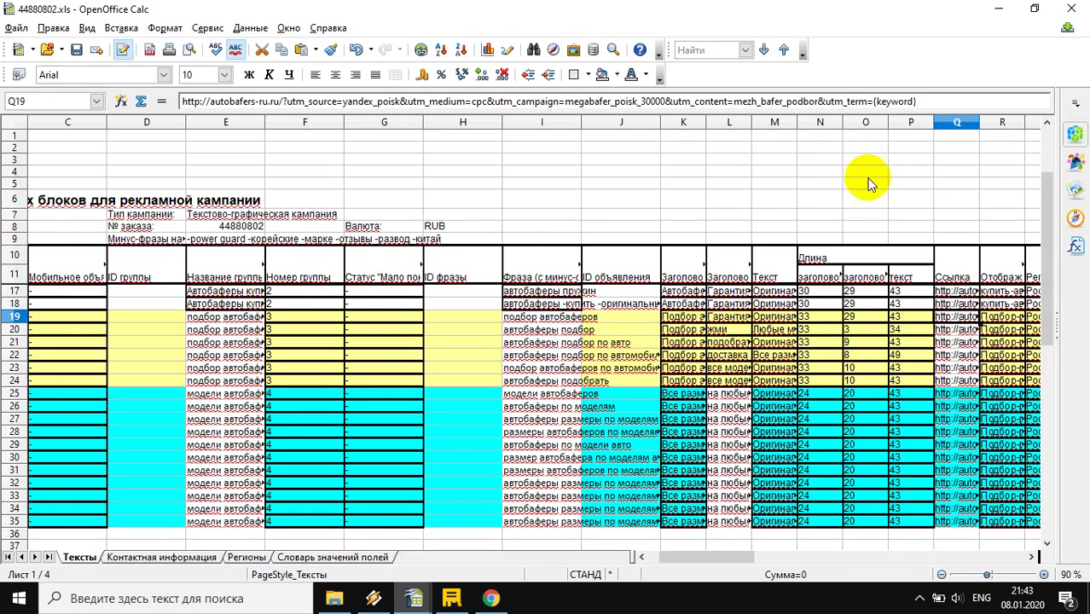
{"action": "key", "text": "Down"}
{"action": "key", "text": "Down"}
{"action": "key", "text": "Down"}
{"action": "key", "text": "Down"}
{"action": "key", "text": "Down"}
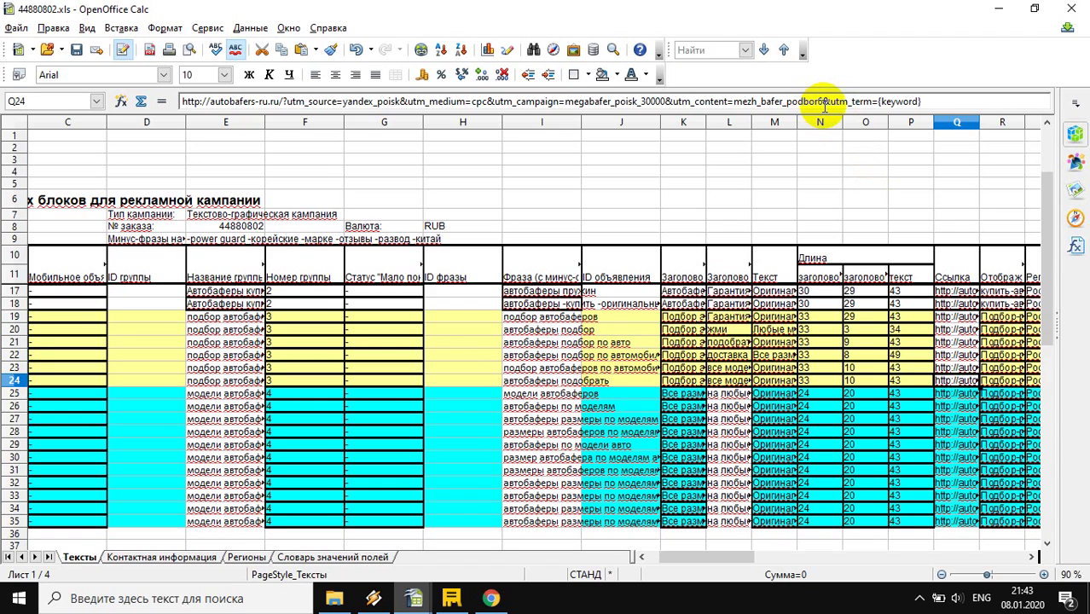
Step: Change the utm_content tags in the links of Q25 and Q26 to mezh_bafer_modeli1 and mezh_bafer_modeli2
{"action": "left_click", "coordinate": [955, 394]}
{"action": "left_click", "coordinate": [964, 411]}
{"action": "left_click", "coordinate": [966, 398]}
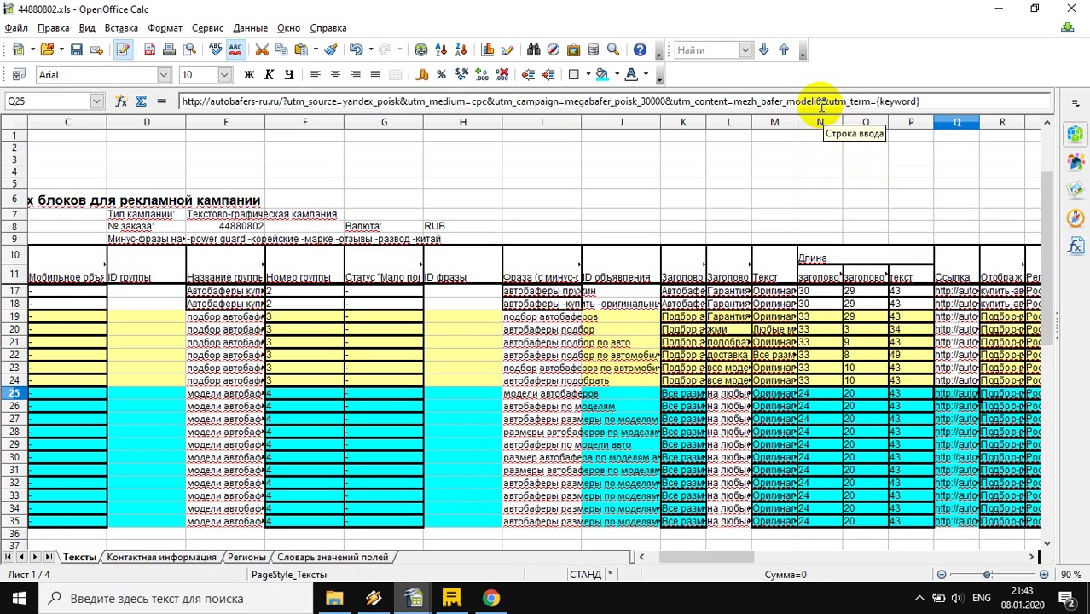
{"action": "left_click_drag", "start_coordinate": [814, 102], "coordinate": [820, 102]}
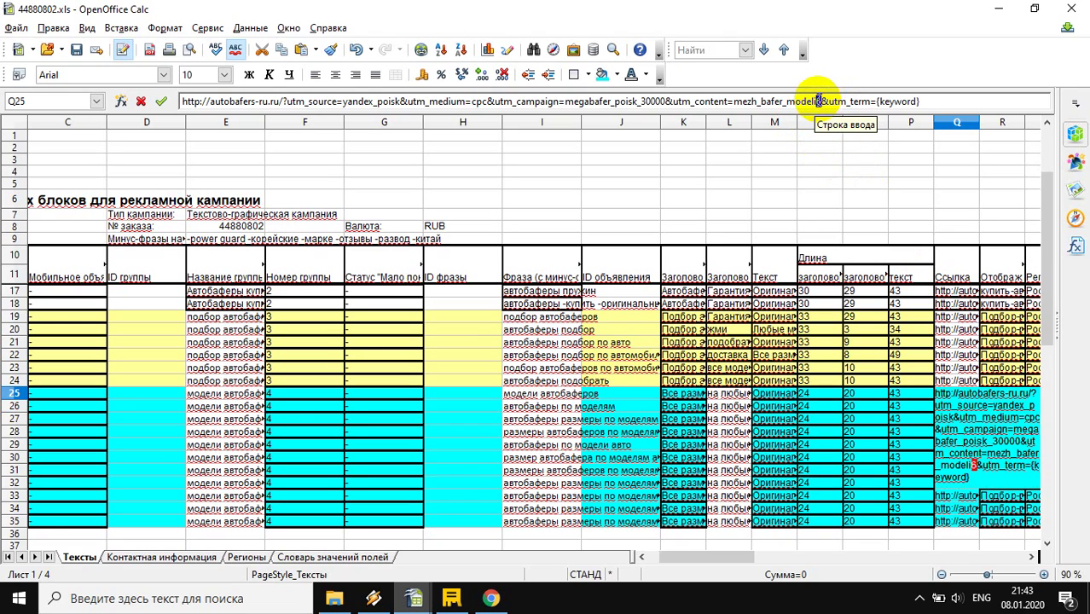
{"action": "left_click", "coordinate": [852, 214]}
{"action": "left_click", "coordinate": [947, 407]}
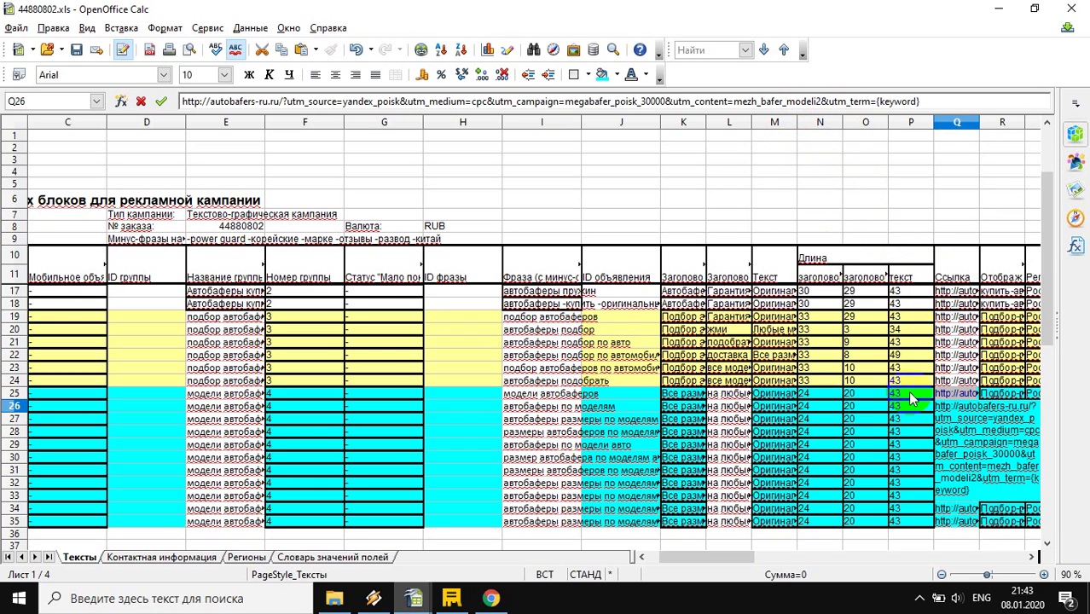
{"action": "double_click", "coordinate": [913, 431]}
Step: Change the utm_content tags in the links of Q27 and Q28 to mezh_bafer_modeli3 and mezh_bafer_modeli4
{"action": "left_click", "coordinate": [939, 419]}
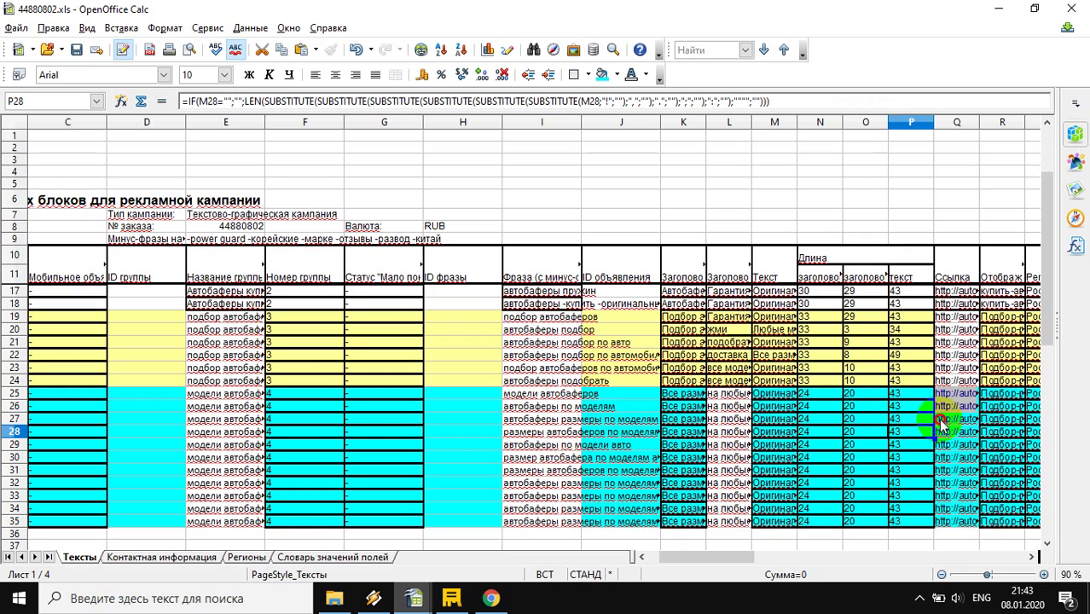
{"action": "left_click", "coordinate": [817, 101]}
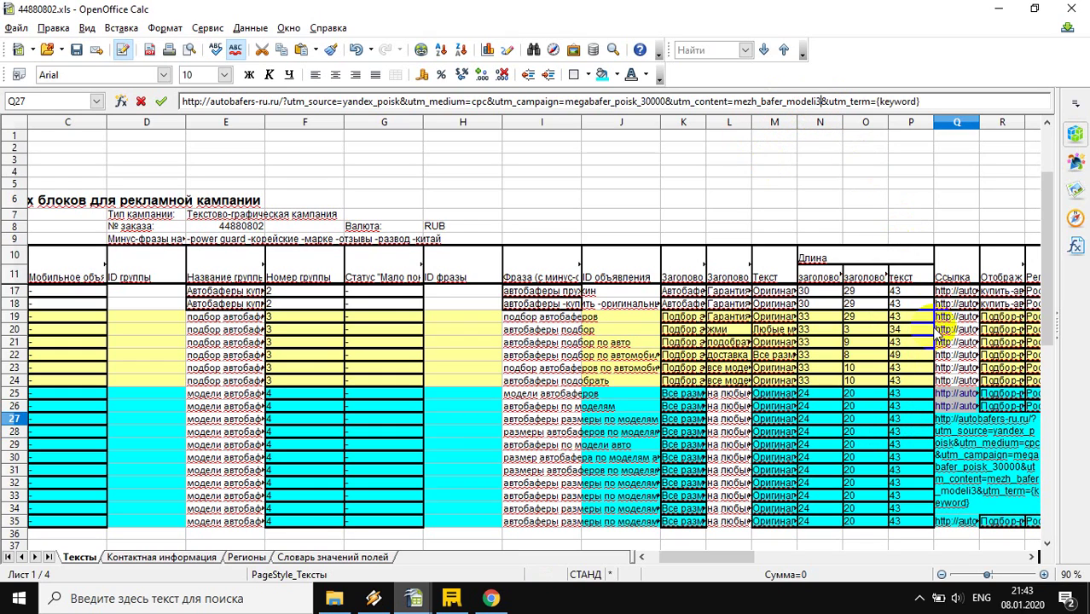
{"action": "left_click", "coordinate": [907, 426]}
{"action": "left_click", "coordinate": [937, 426]}
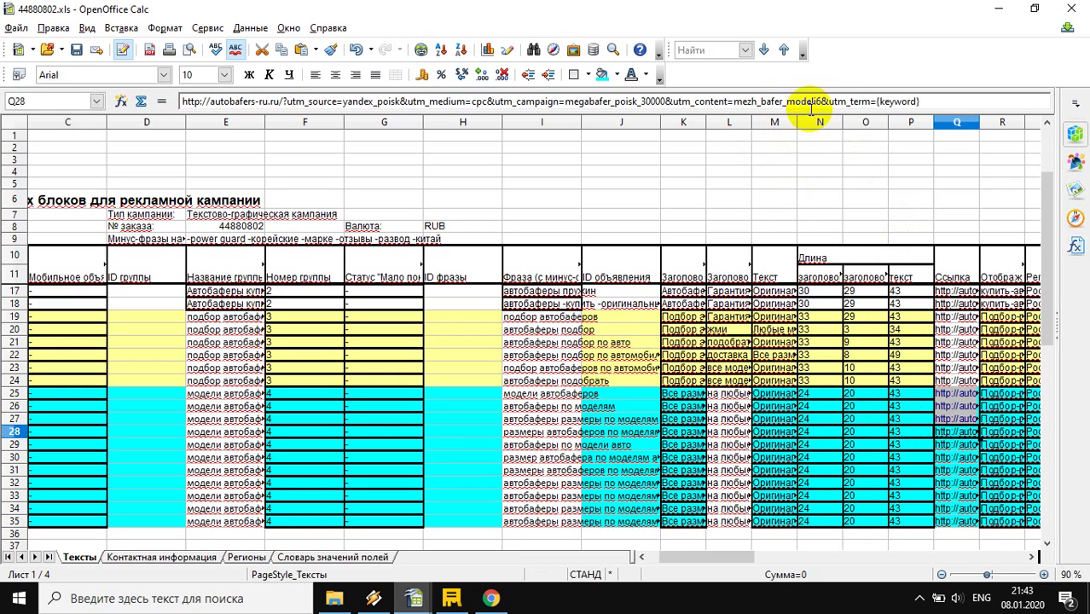
{"action": "left_click", "coordinate": [818, 101]}
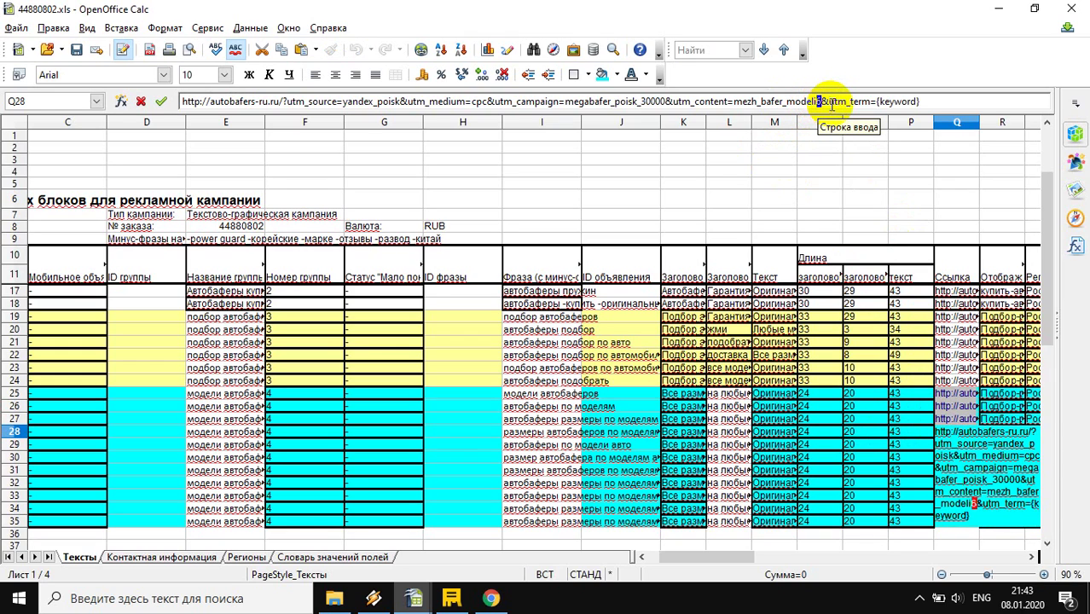
{"action": "left_click", "coordinate": [911, 445]}
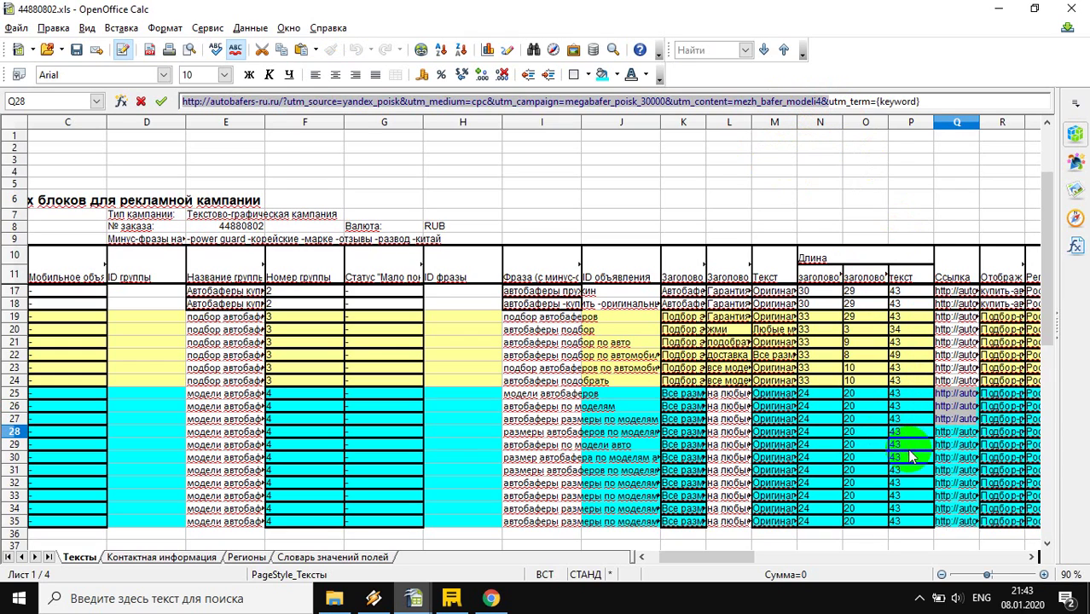
Step: Set utm_content in the link of Q29 to mezh_bafer_modeli5 and check the tag in Q30
{"action": "left_click", "coordinate": [951, 447]}
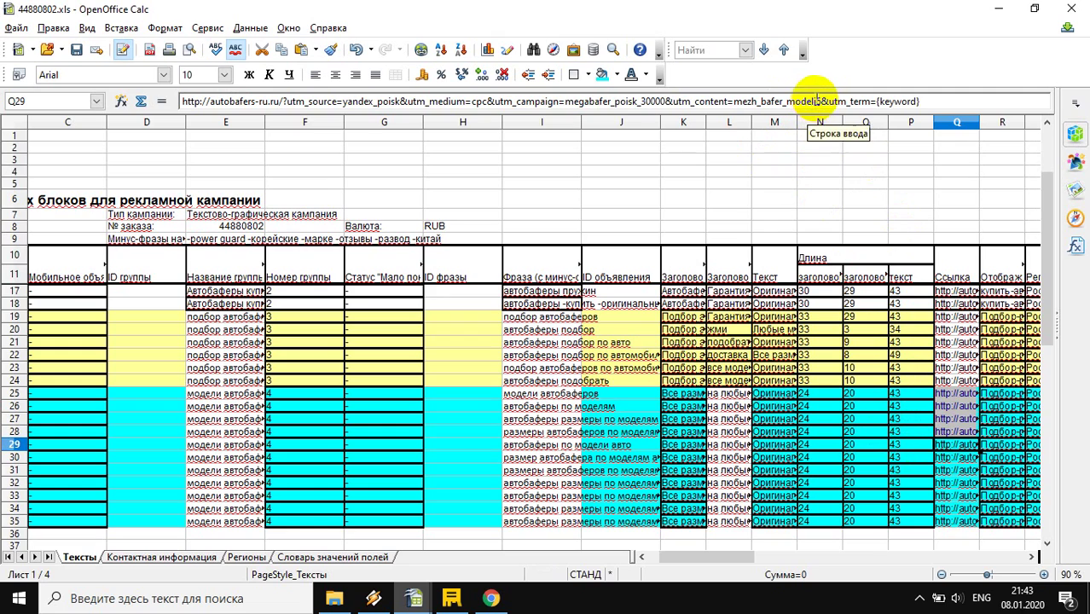
{"action": "left_click", "coordinate": [817, 102]}
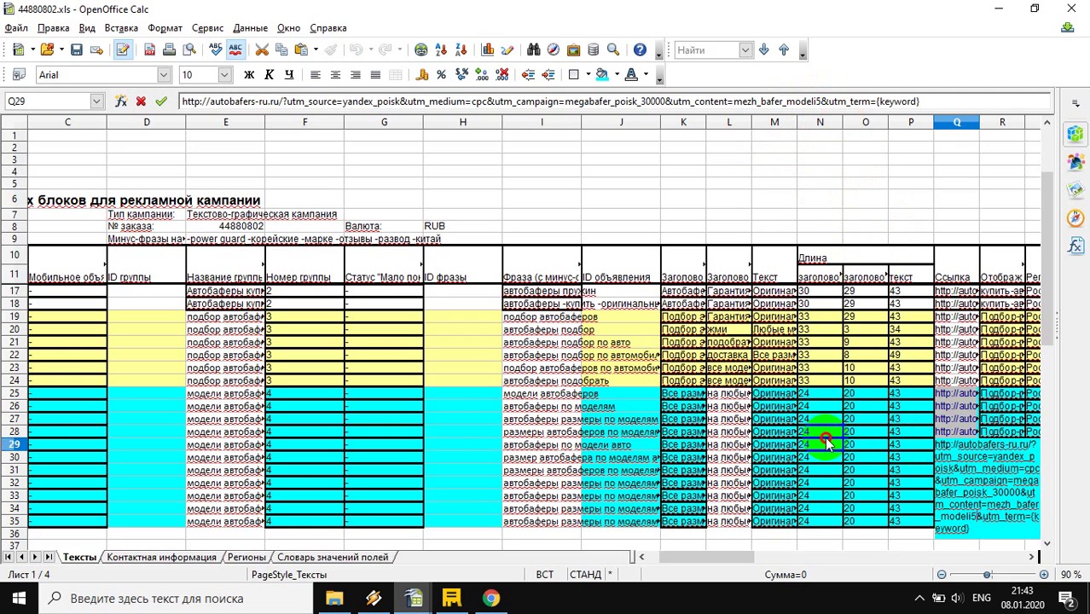
{"action": "left_click", "coordinate": [855, 443]}
{"action": "left_click", "coordinate": [938, 457]}
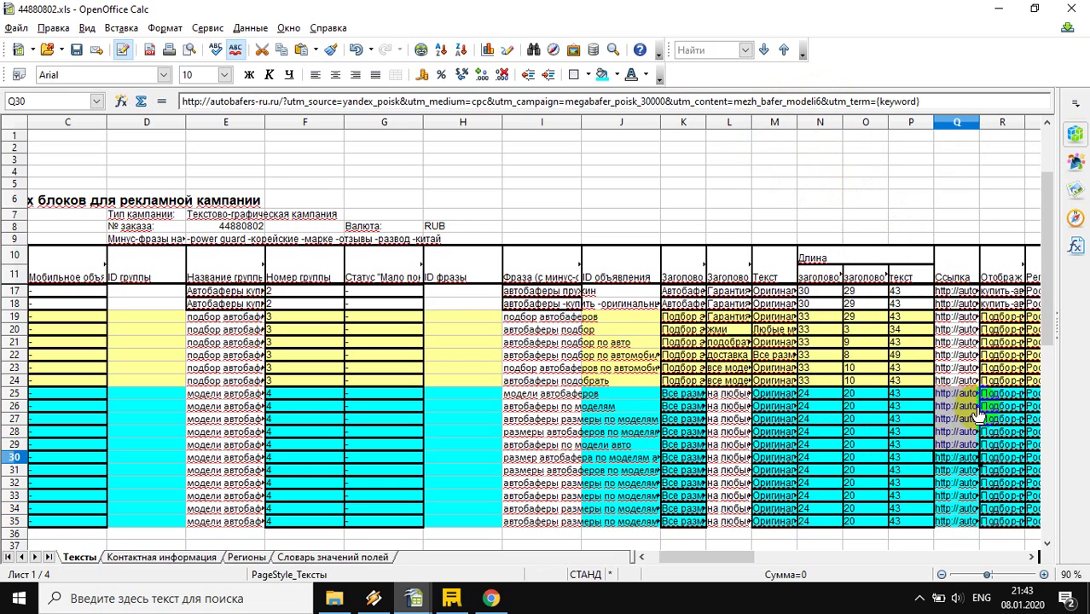
Step: Continue the utm_content numbering in the links of Q31 and Q32, using mezh_bafer_modeli8 in Q32
{"action": "left_click", "coordinate": [956, 469]}
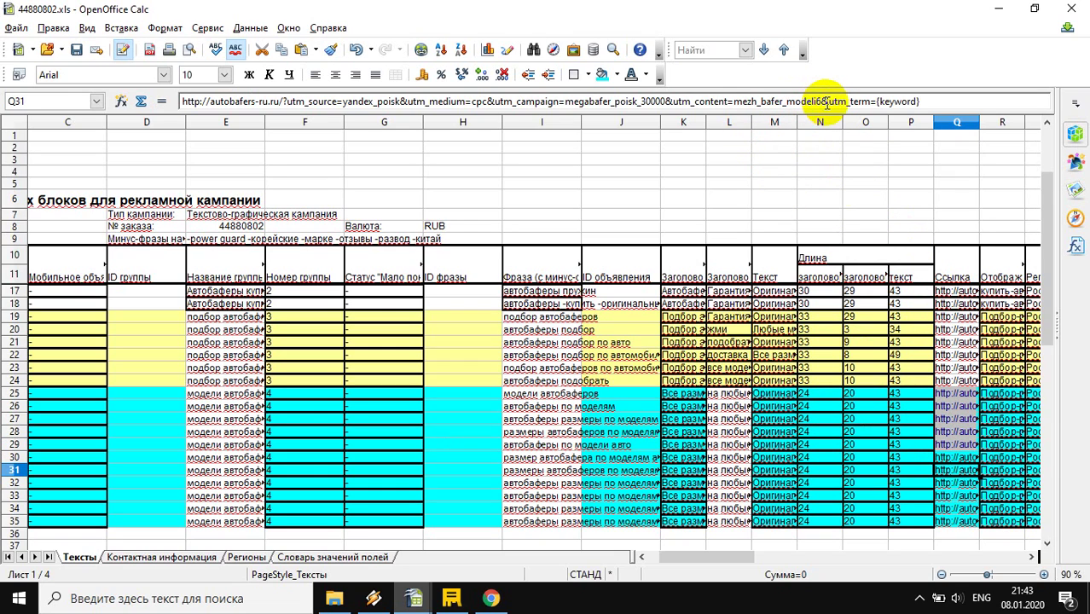
{"action": "left_click", "coordinate": [816, 100]}
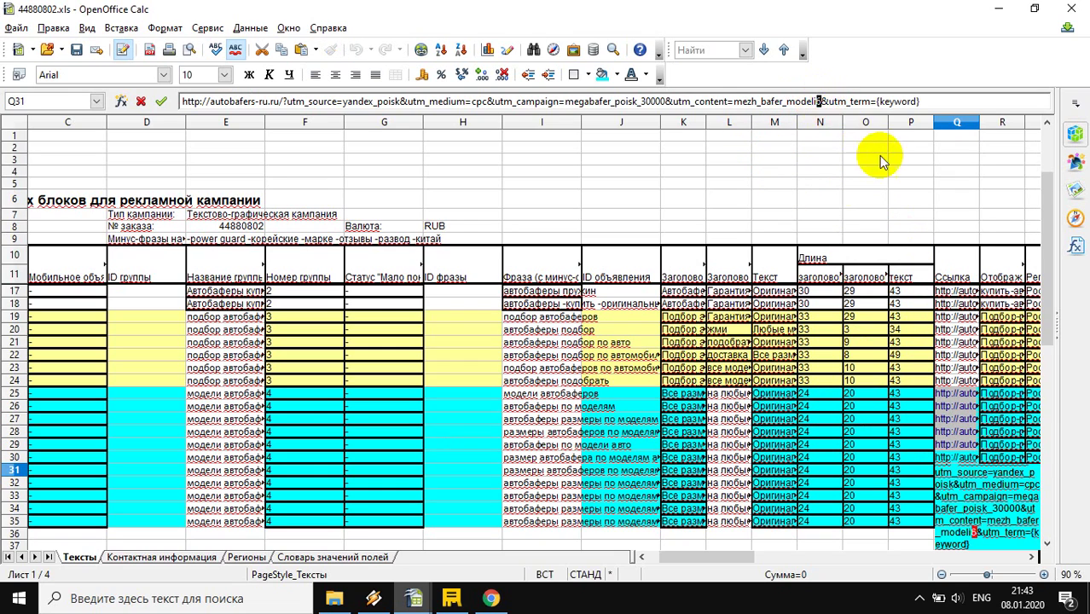
{"action": "left_click", "coordinate": [868, 519]}
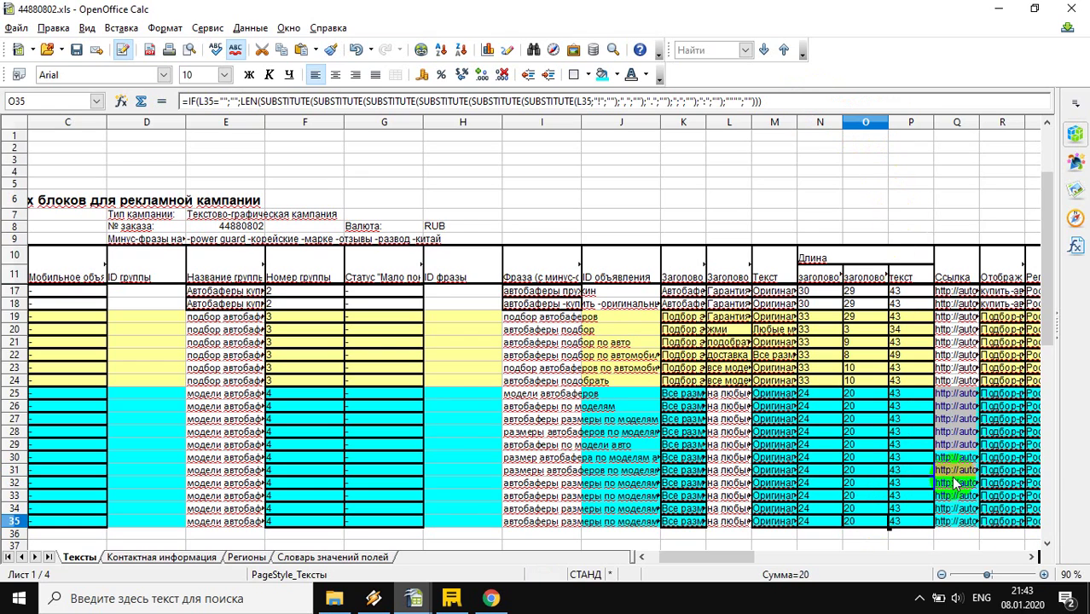
{"action": "left_click", "coordinate": [959, 484]}
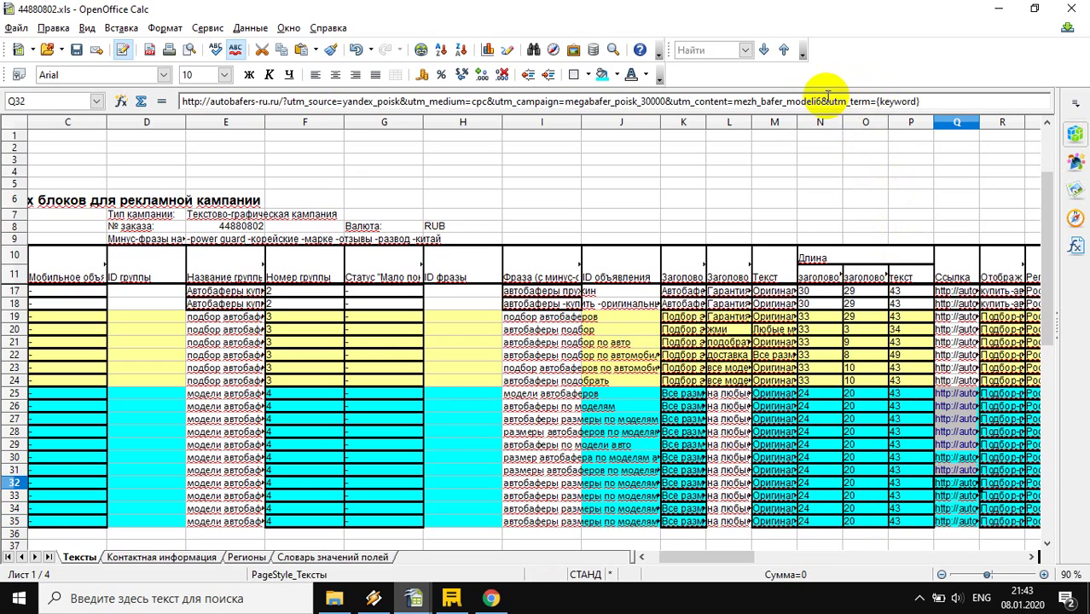
{"action": "left_click", "coordinate": [832, 470]}
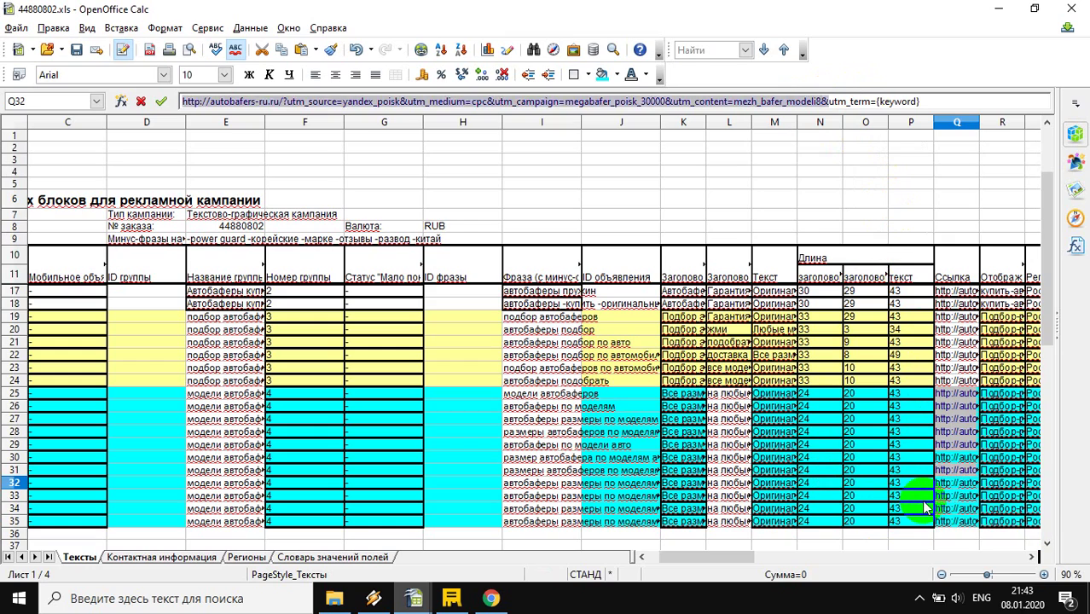
Step: Continue the utm_content numbering in the links of Q33 to Q35, using mezh_bafer_modeli10 in Q34 and mezh_bafer_modeli11 in Q35
{"action": "left_click", "coordinate": [938, 497]}
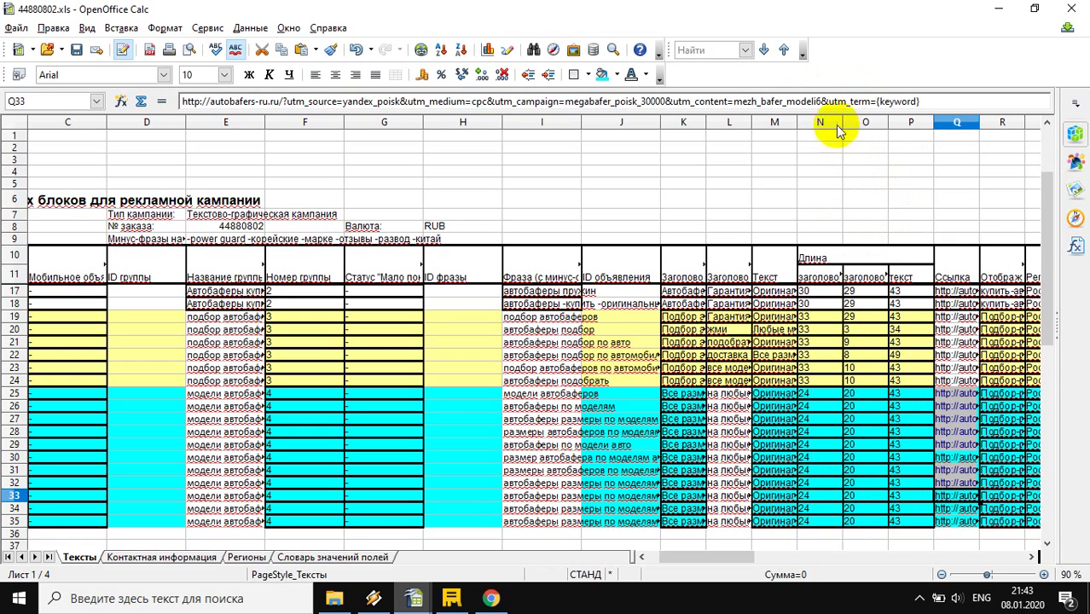
{"action": "left_click", "coordinate": [877, 495]}
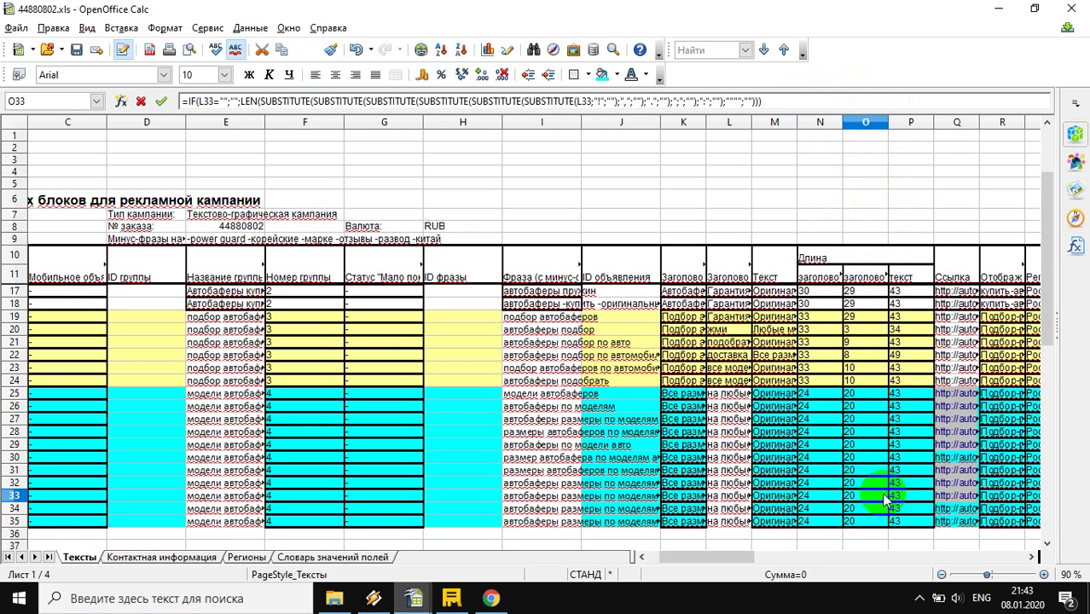
{"action": "left_click", "coordinate": [940, 509]}
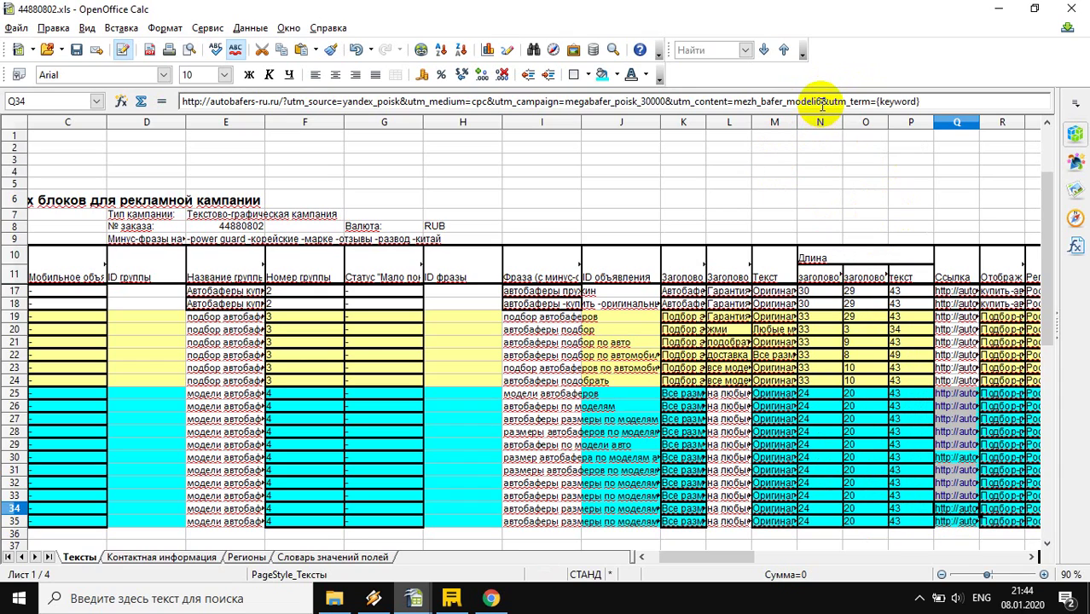
{"action": "left_click", "coordinate": [821, 101]}
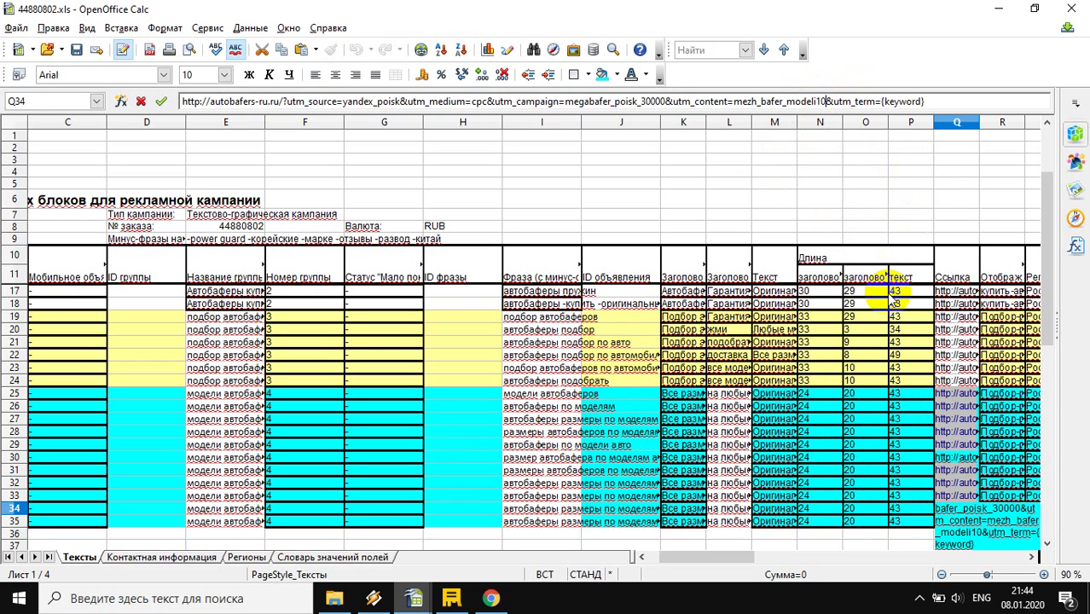
{"action": "left_click", "coordinate": [885, 433]}
Step: Reset the link cells Q25:Q36 to default formatting
{"action": "left_click_drag", "start_coordinate": [951, 533], "coordinate": [949, 401]}
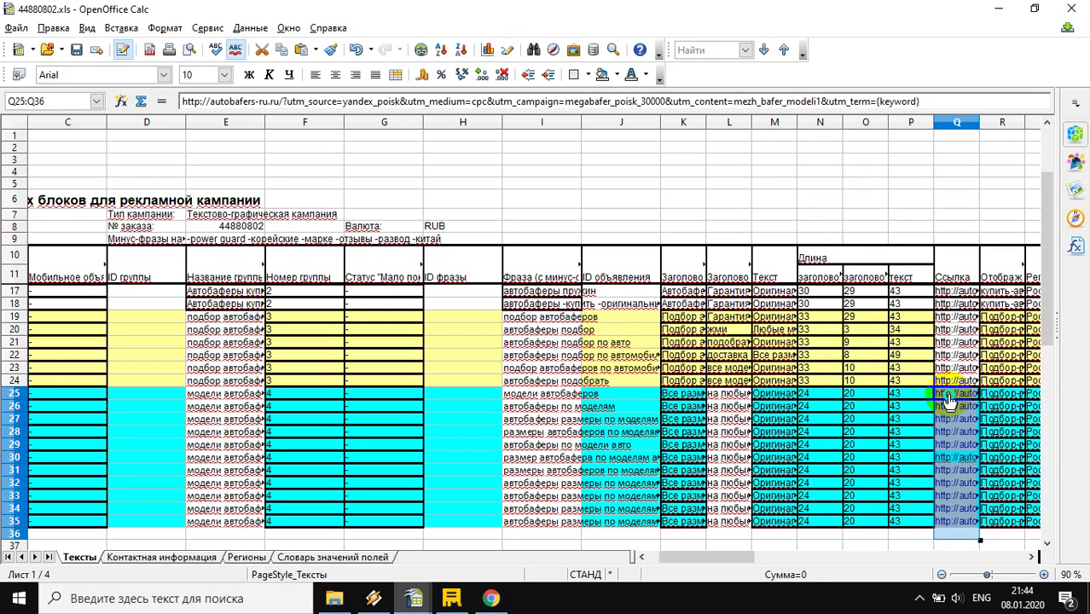
{"action": "right_click", "coordinate": [951, 401]}
{"action": "left_click", "coordinate": [857, 170]}
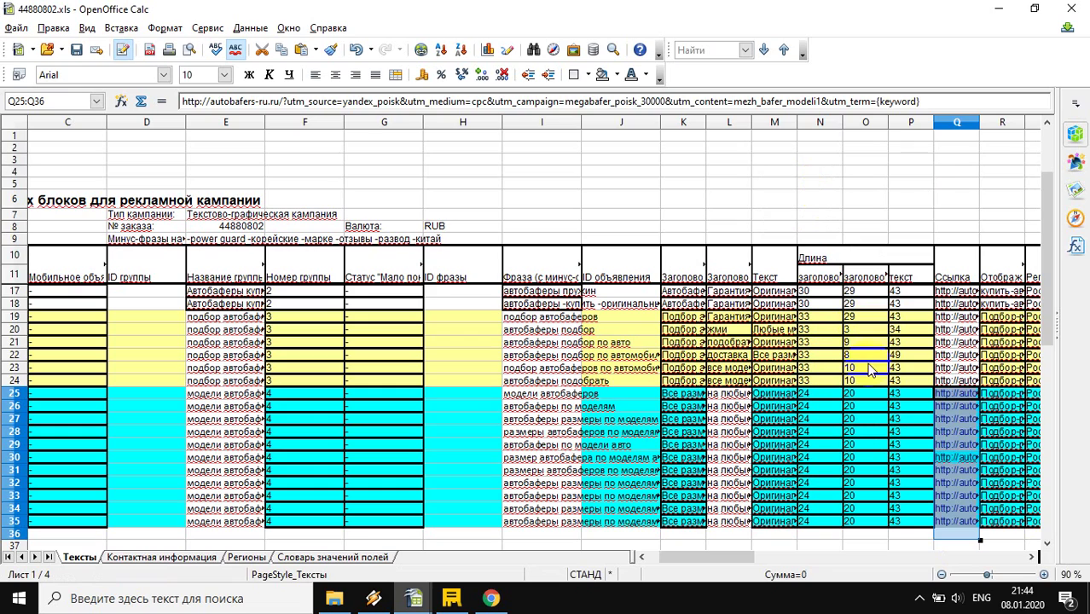
{"action": "left_click", "coordinate": [874, 410]}
Step: Check the numbered utm_content tags in the links from Q25 down to Q35
{"action": "left_click", "coordinate": [948, 391]}
{"action": "key", "text": "Down"}
{"action": "key", "text": "Down"}
{"action": "key", "text": "Down"}
{"action": "key", "text": "Down"}
{"action": "key", "text": "Down"}
{"action": "key", "text": "Down"}
{"action": "key", "text": "Down"}
{"action": "key", "text": "Down"}
{"action": "key", "text": "Down"}
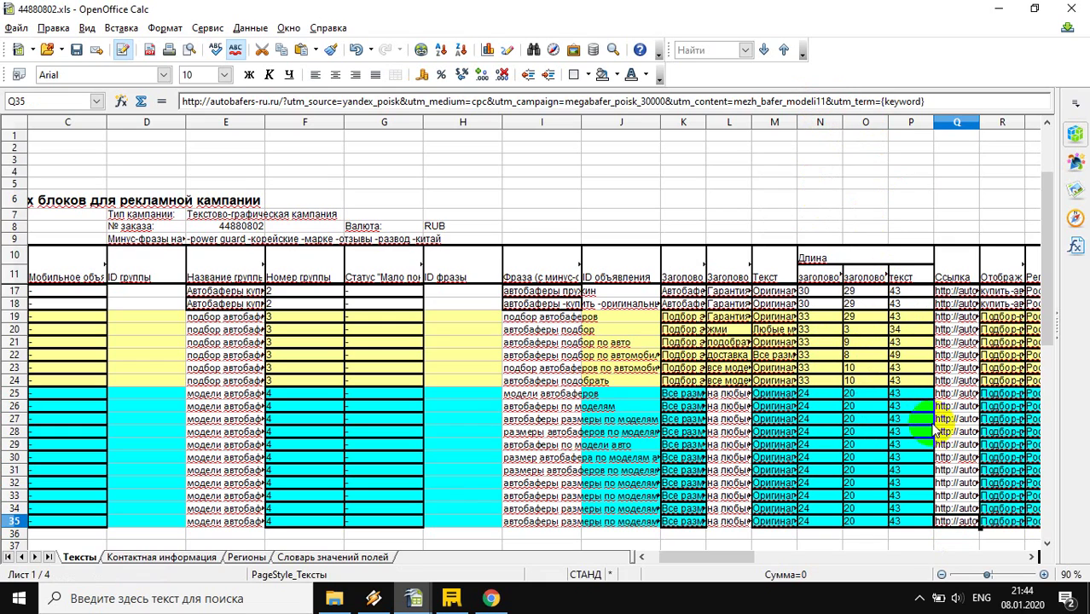
Step: Review the remaining columns of the blue rows, including display link, region, bids, statuses, sitelink titles, descriptions and addresses
{"action": "left_click", "coordinate": [911, 448]}
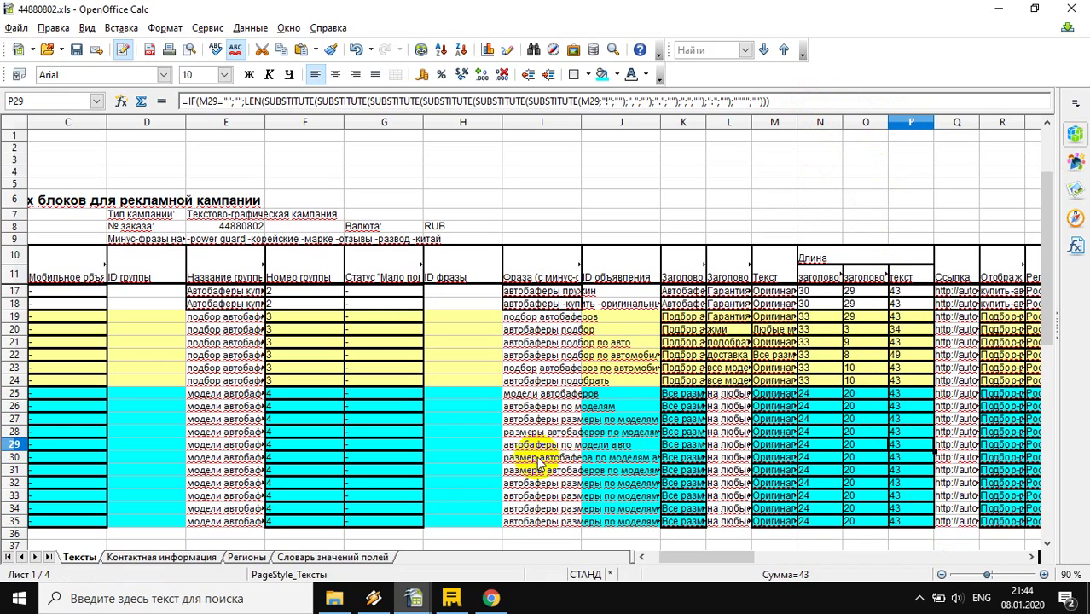
{"action": "key", "text": "Right"}
{"action": "key", "text": "Right"}
{"action": "key", "text": "Right"}
{"action": "key", "text": "Right"}
{"action": "key", "text": "Right"}
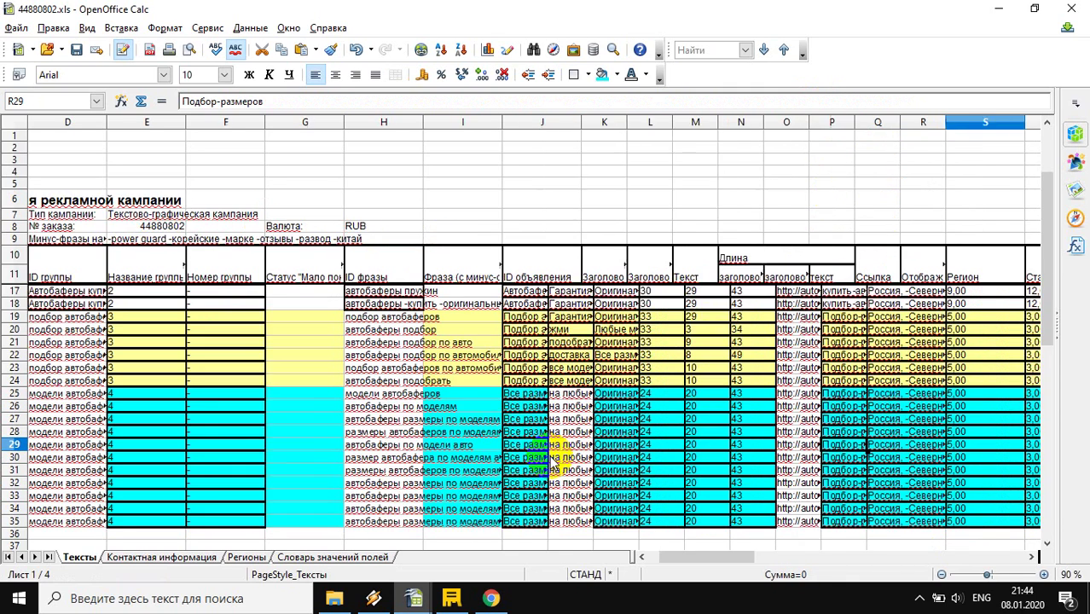
{"action": "left_click", "coordinate": [766, 396]}
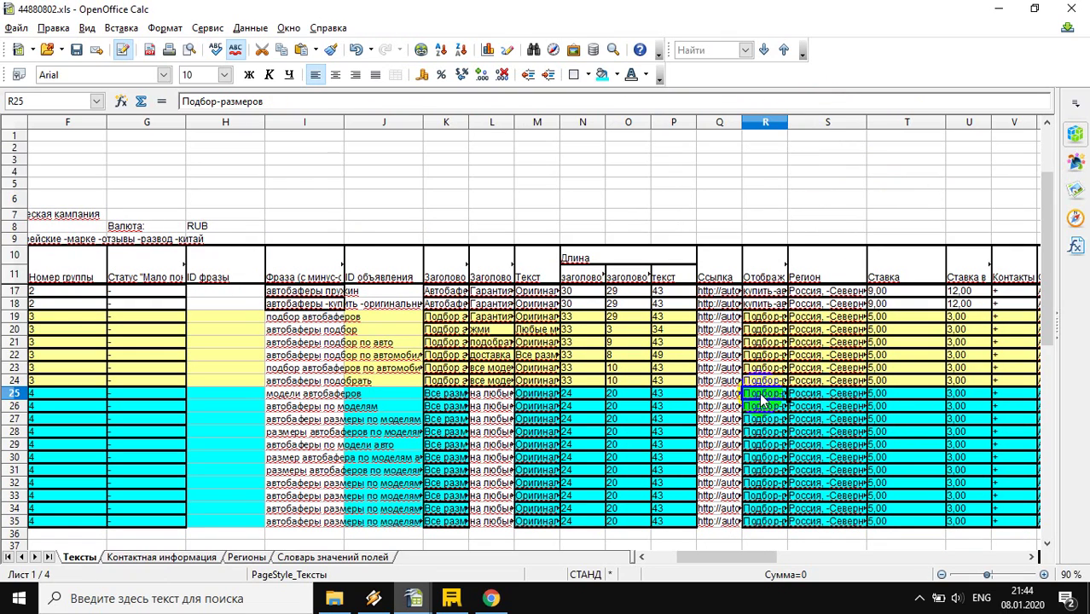
{"action": "key", "text": "Right"}
{"action": "key", "text": "Right"}
{"action": "key", "text": "Right"}
{"action": "key", "text": "Right"}
{"action": "key", "text": "Right"}
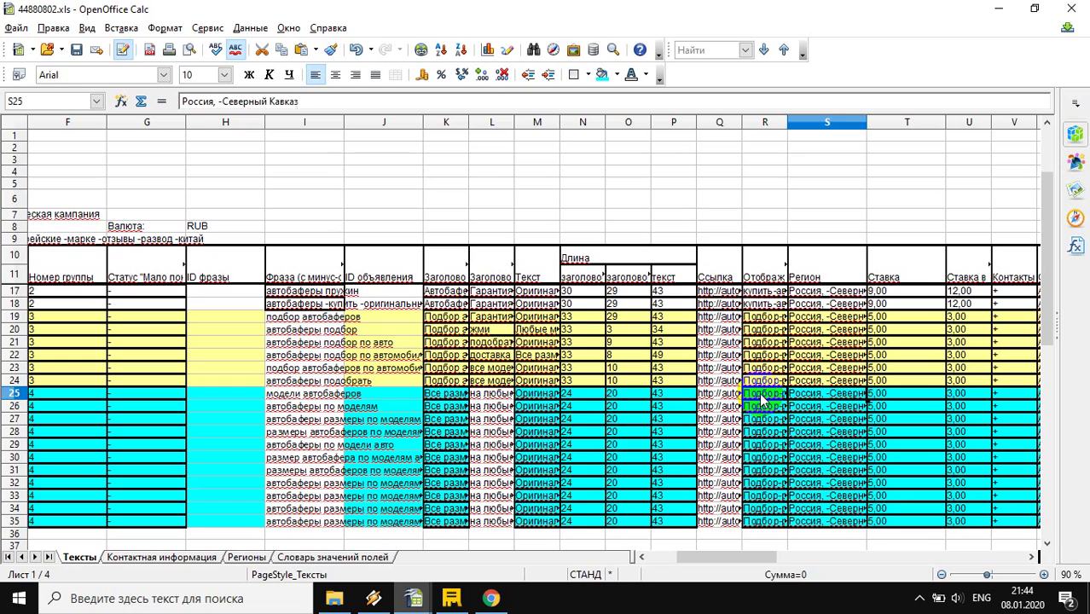
{"action": "key", "text": "Right"}
{"action": "key", "text": "Right"}
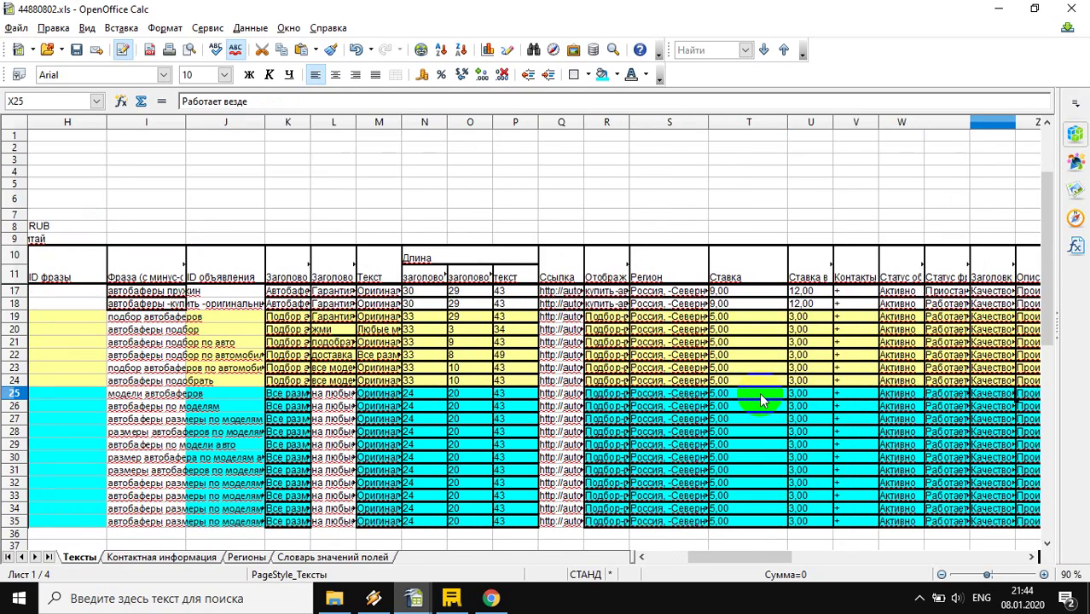
{"action": "key", "text": "Right"}
{"action": "key", "text": "Right"}
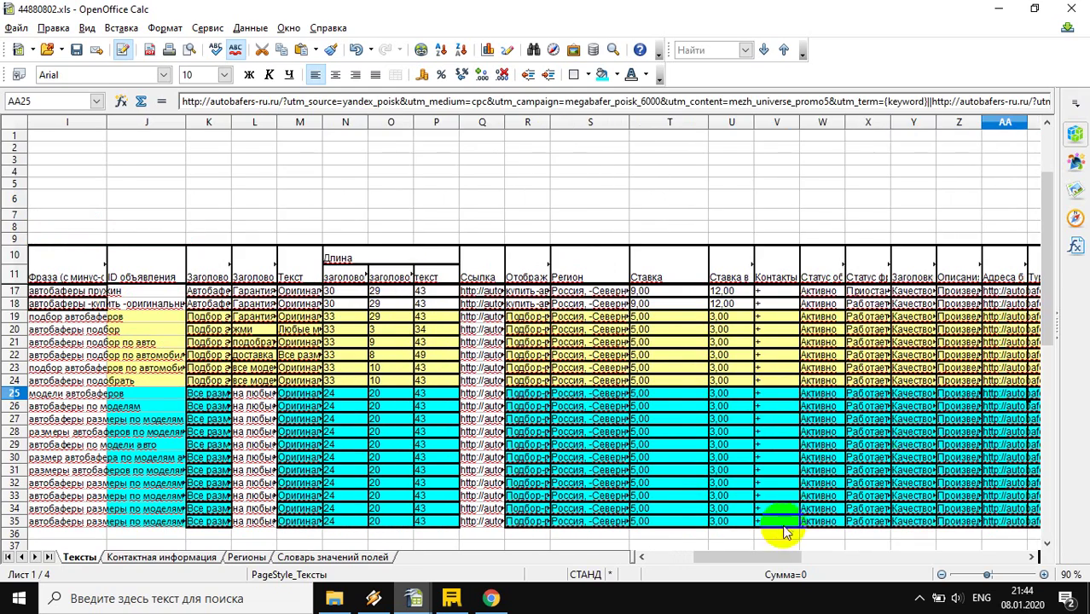
{"action": "left_click_drag", "start_coordinate": [788, 557], "coordinate": [829, 557]}
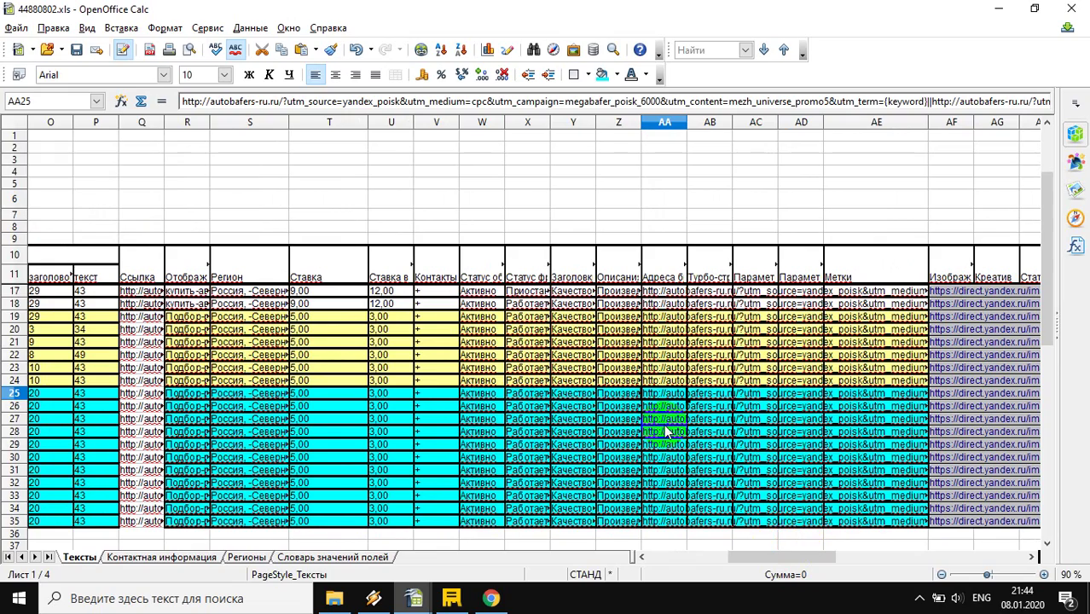
{"action": "left_click_drag", "start_coordinate": [775, 557], "coordinate": [704, 557]}
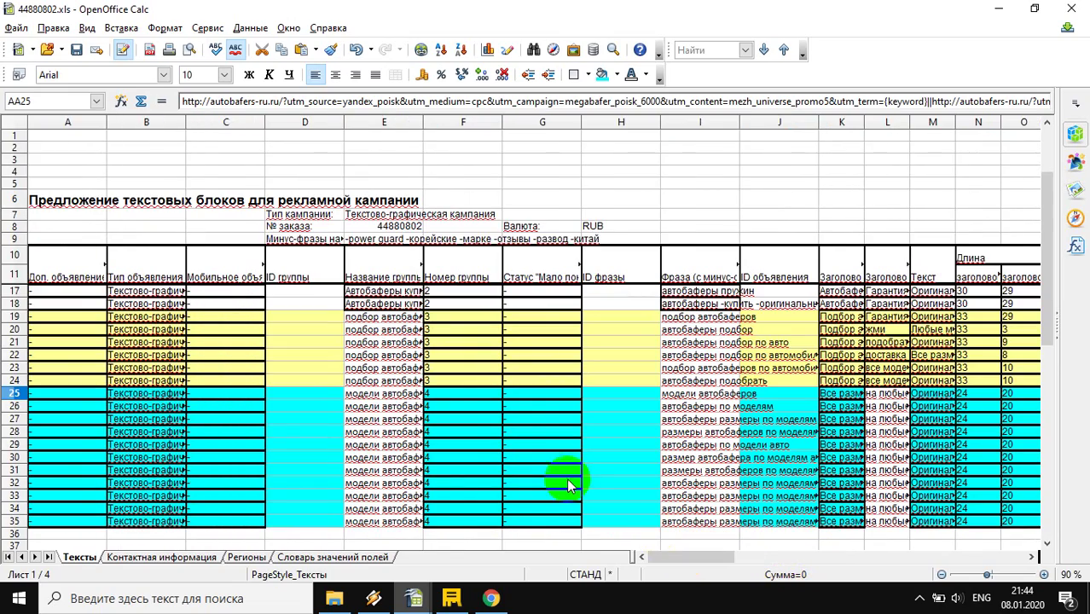
Step: Open the маркетплейсы sheet of автобаферы 7 01.xlsx and select the phrases in B2:B12
{"action": "left_click", "coordinate": [525, 461]}
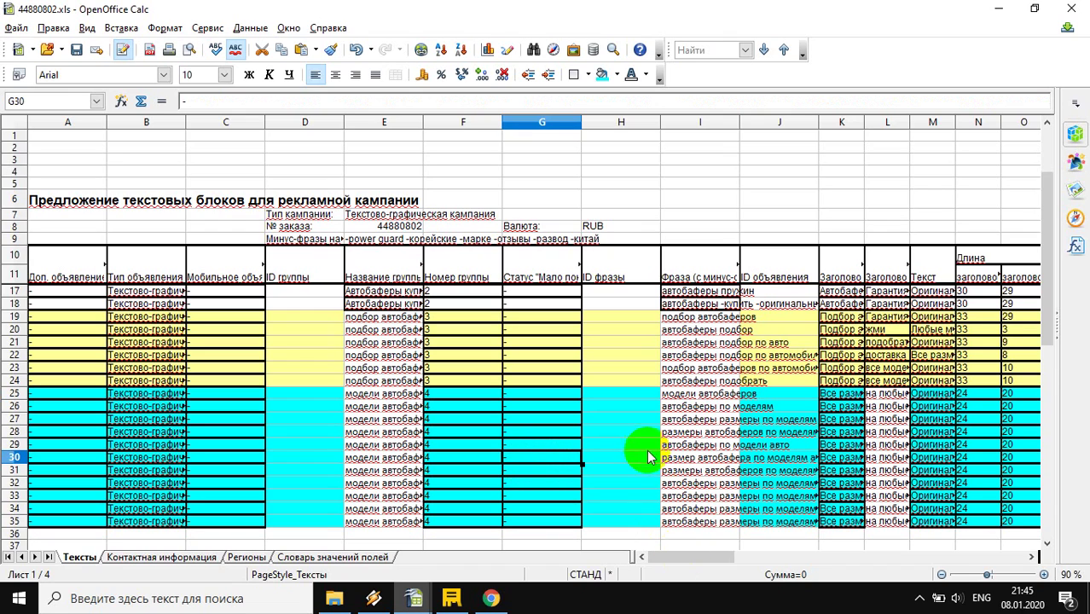
{"action": "scroll", "coordinate": [646, 449], "scroll_direction": "down", "scroll_amount": 1}
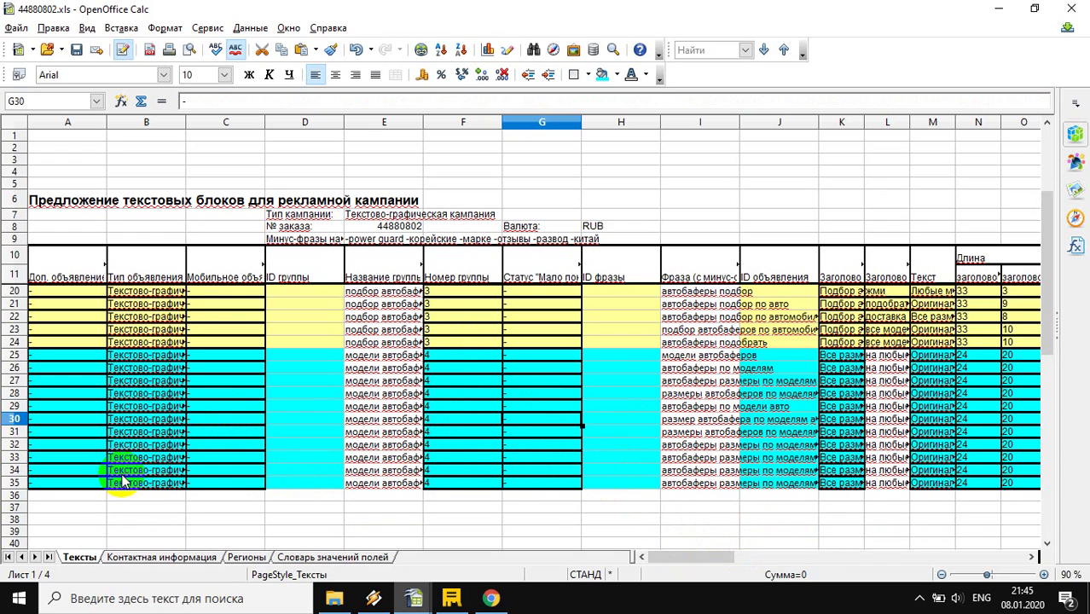
{"action": "mouse_move", "coordinate": [411, 598]}
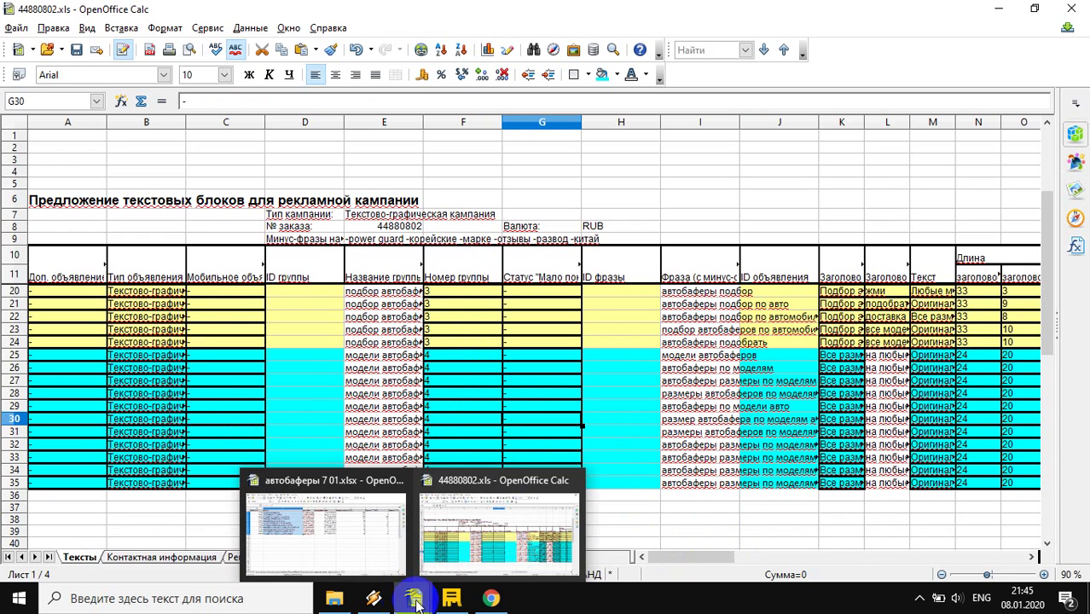
{"action": "left_click", "coordinate": [372, 507]}
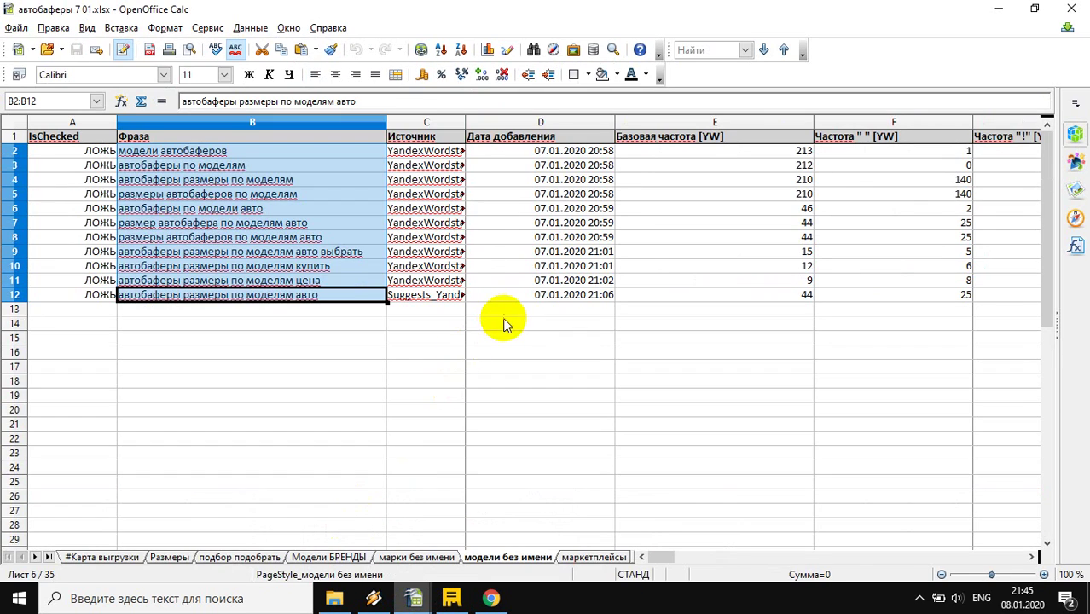
{"action": "left_click", "coordinate": [585, 556]}
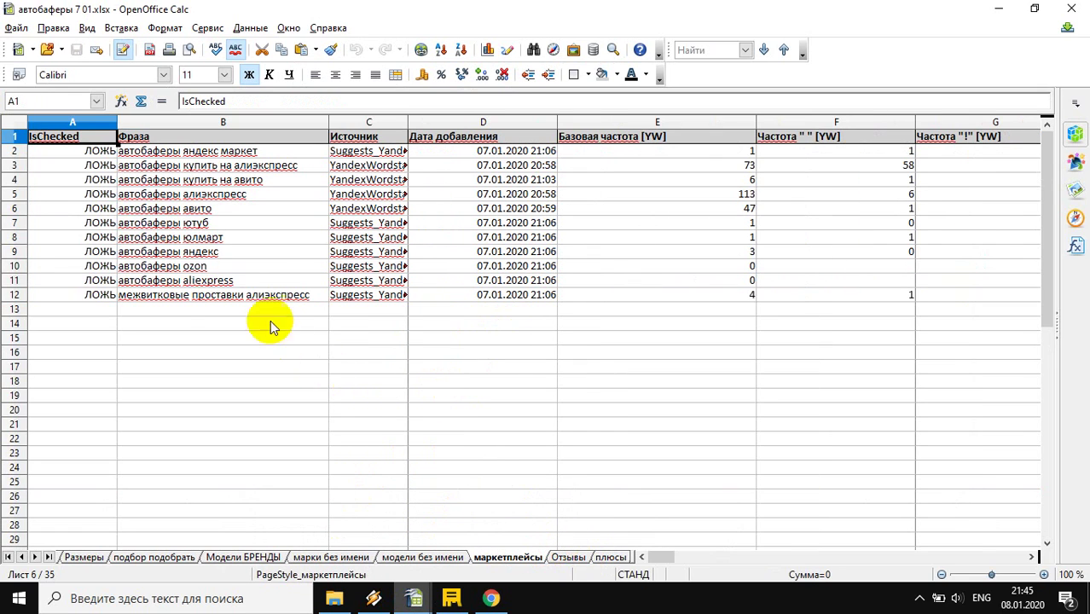
{"action": "left_click", "coordinate": [216, 298]}
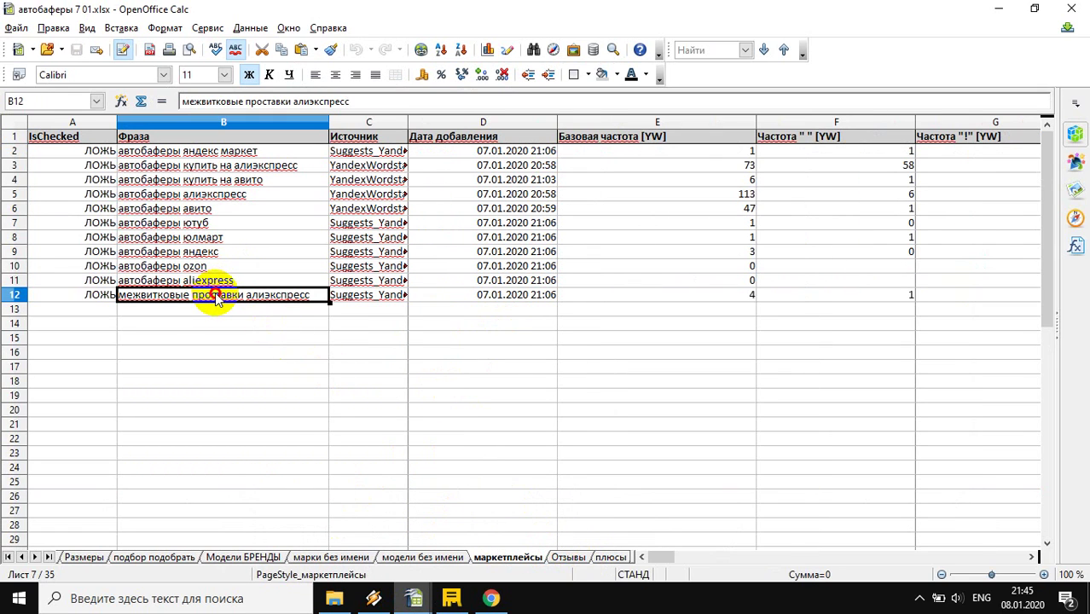
{"action": "left_click_drag", "start_coordinate": [190, 154], "coordinate": [186, 299]}
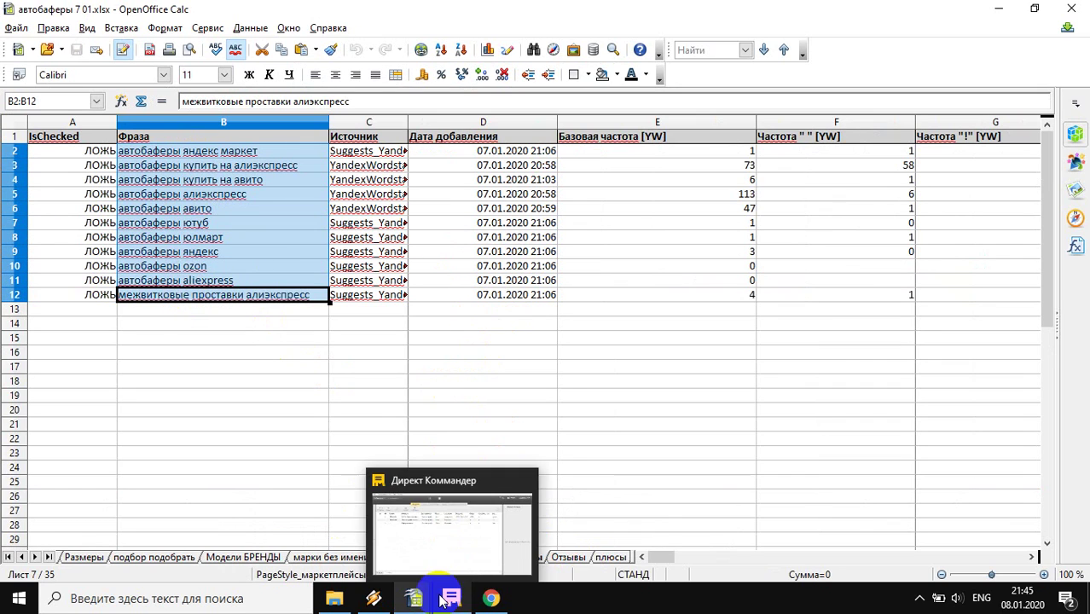
Step: In 44880802.xls, duplicate the blue rows 25 to 35 starting at row 36 and give the copies a pink background
{"action": "mouse_move", "coordinate": [422, 604]}
{"action": "left_click", "coordinate": [453, 555]}
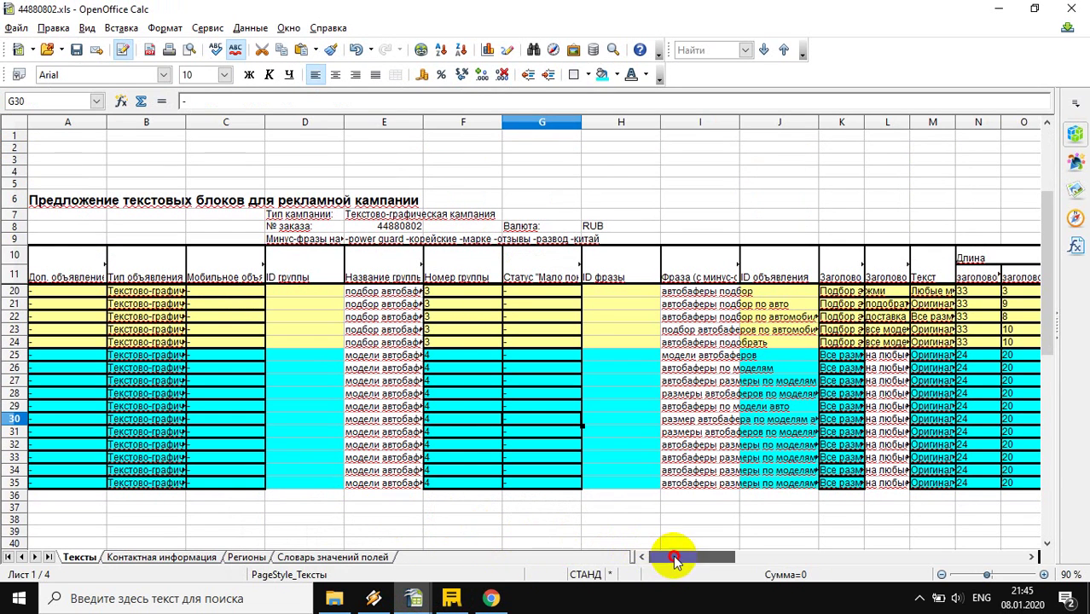
{"action": "scroll", "coordinate": [122, 438], "scroll_direction": "down", "scroll_amount": 1}
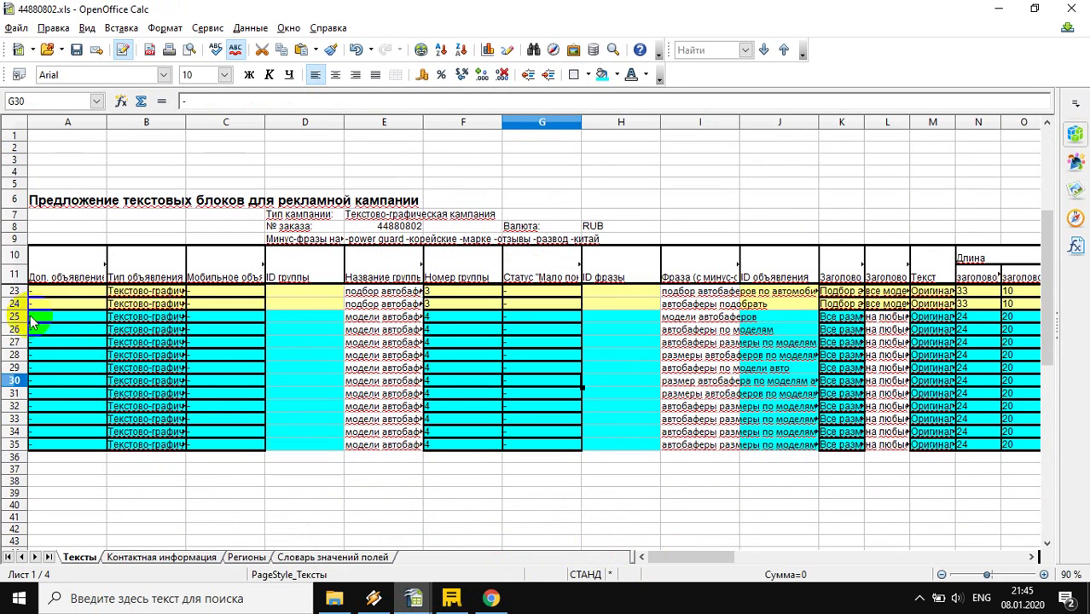
{"action": "left_click_drag", "start_coordinate": [19, 322], "coordinate": [18, 445]}
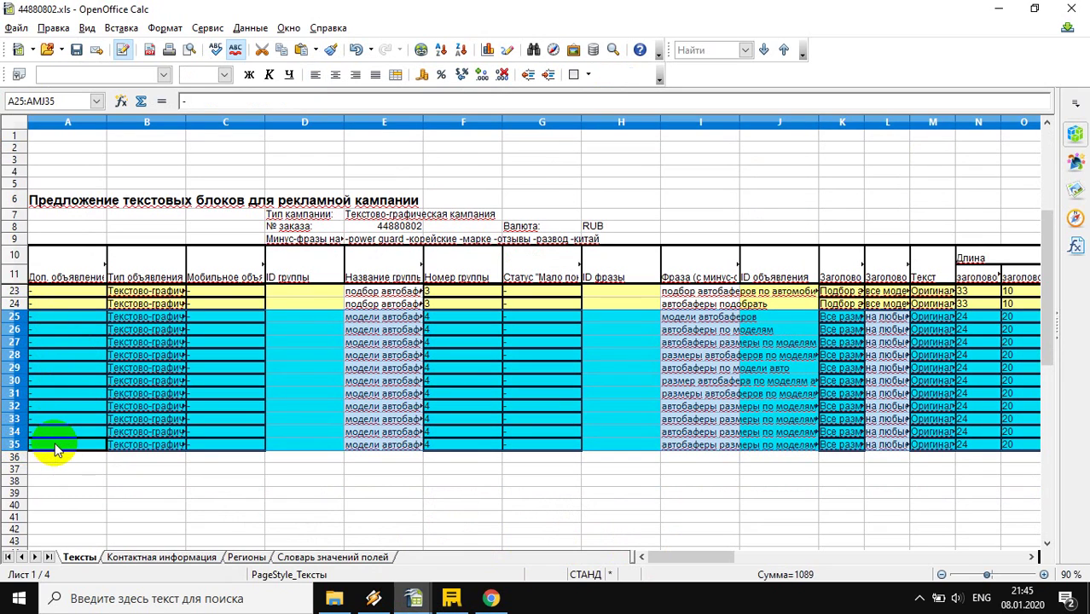
{"action": "left_click", "coordinate": [19, 457]}
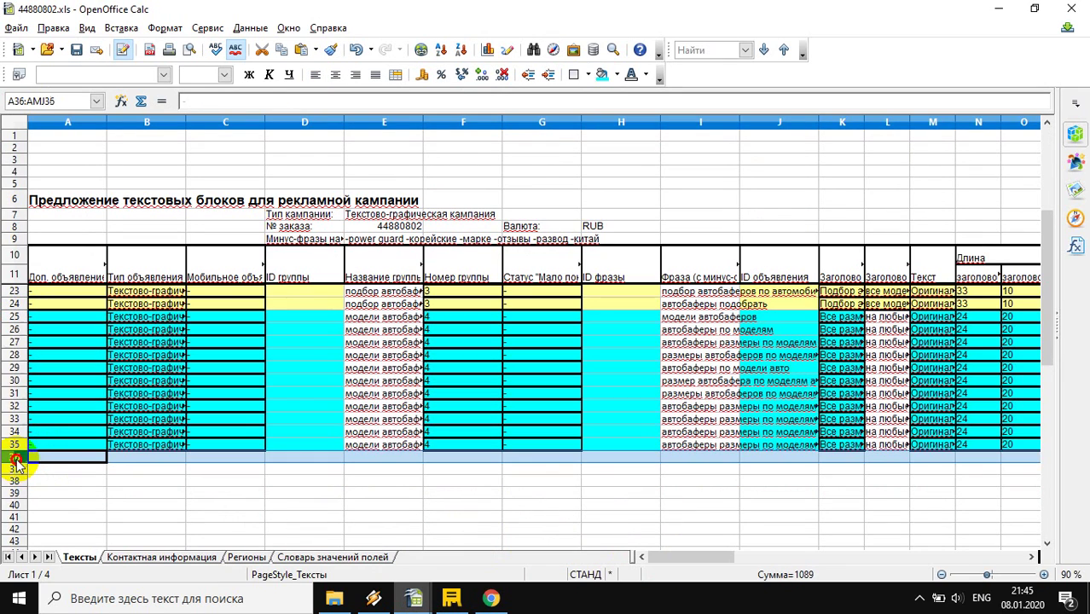
{"action": "left_click", "coordinate": [45, 459]}
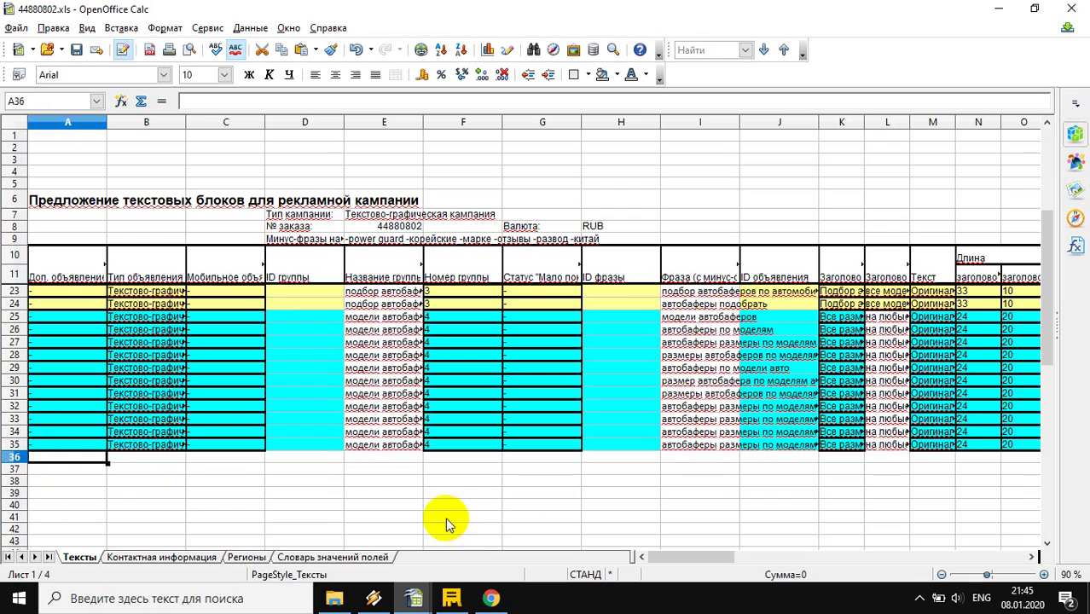
{"action": "key", "text": "ctrl+v"}
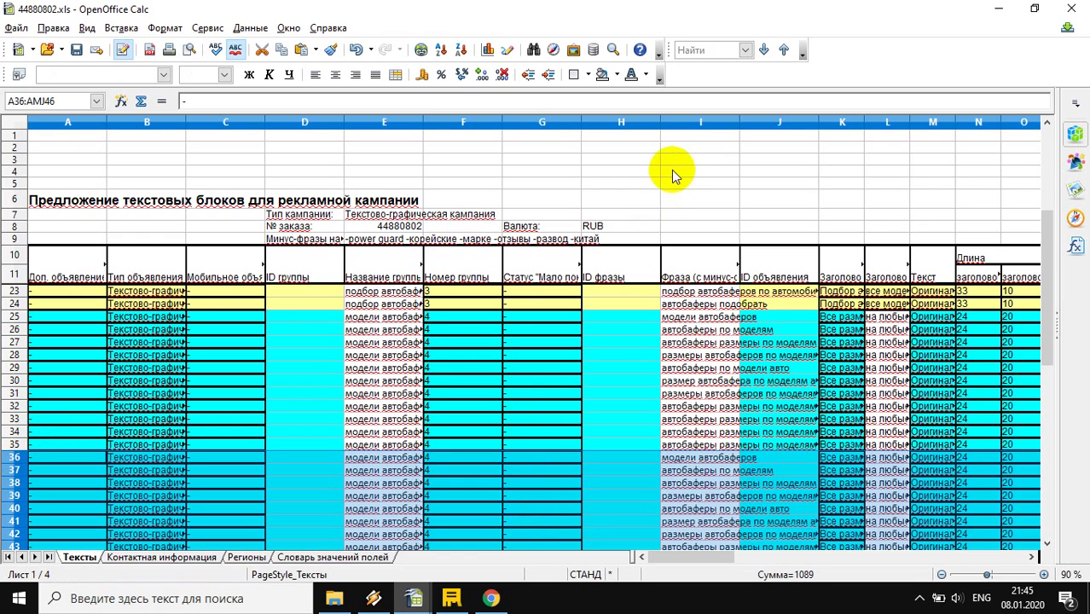
{"action": "left_click", "coordinate": [631, 75]}
{"action": "left_click", "coordinate": [652, 139]}
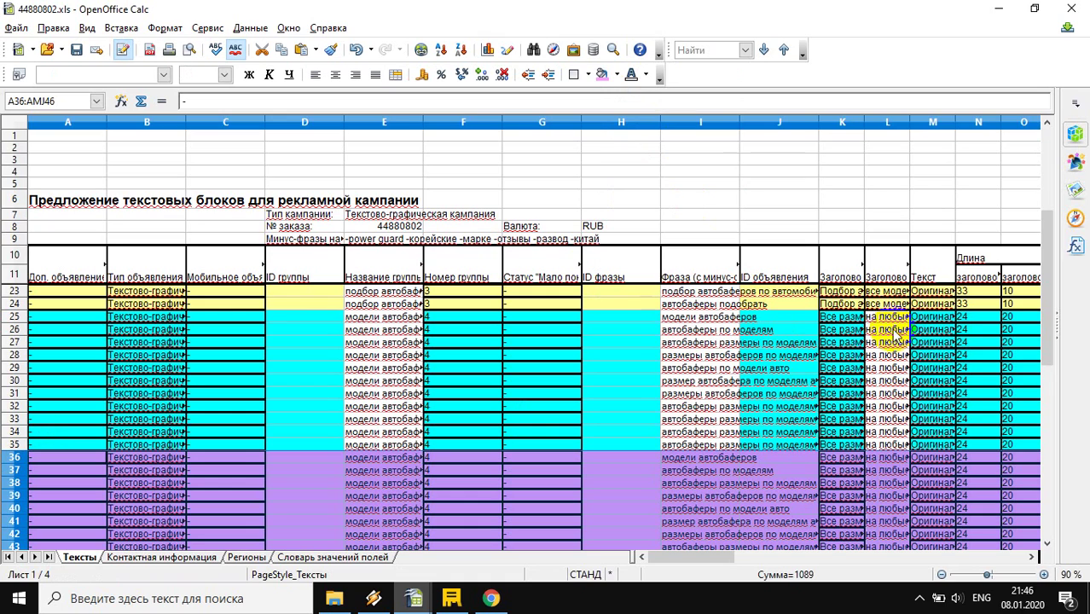
Step: Copy the numbered links from Q25:Q35 into the link cells Q36:Q46 of the pink rows
{"action": "left_click", "coordinate": [933, 336]}
{"action": "key", "text": "Right"}
{"action": "key", "text": "Right"}
{"action": "key", "text": "Right"}
{"action": "key", "text": "Right"}
{"action": "key", "text": "Right"}
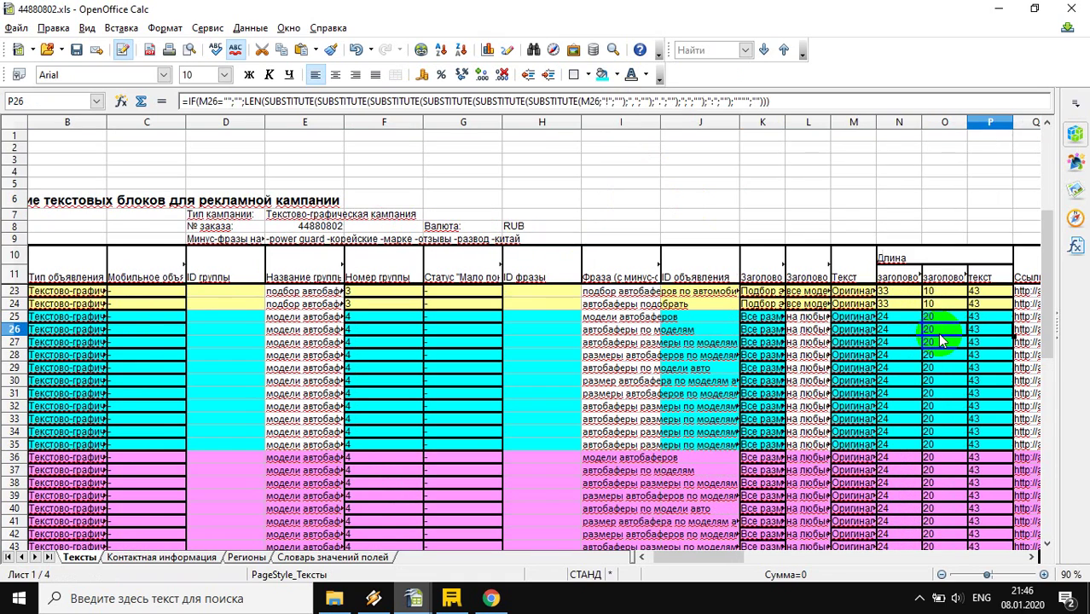
{"action": "left_click_drag", "start_coordinate": [942, 331], "coordinate": [944, 444]}
{"action": "left_click_drag", "start_coordinate": [944, 330], "coordinate": [943, 318]}
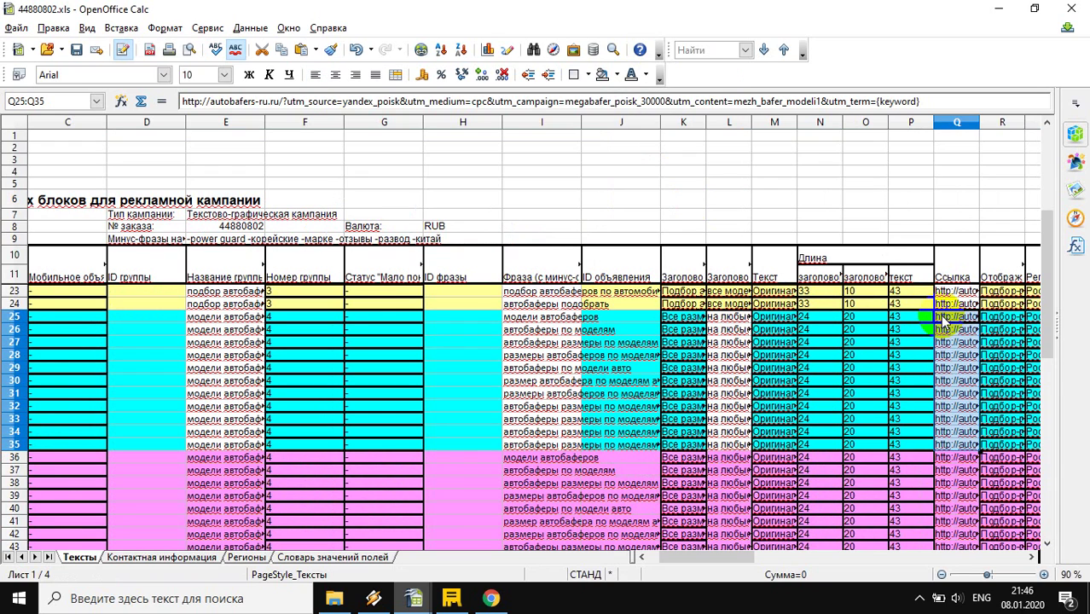
{"action": "left_click", "coordinate": [944, 456]}
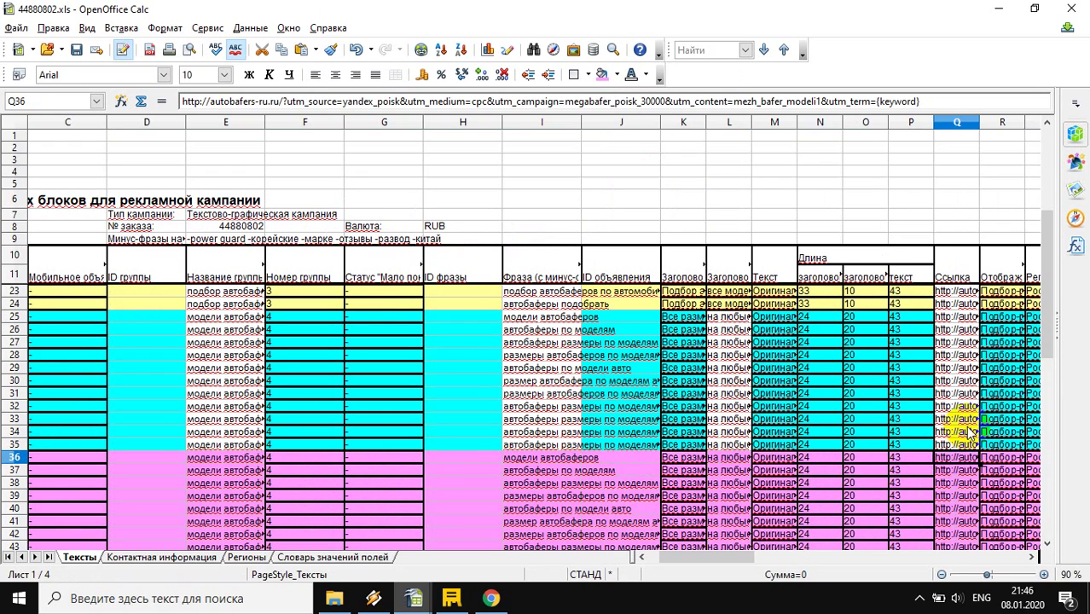
{"action": "key", "text": "shift+Down"}
{"action": "key", "text": "shift+Down"}
{"action": "key", "text": "shift+Down"}
{"action": "key", "text": "shift+Down"}
{"action": "key", "text": "shift+Down"}
{"action": "key", "text": "shift+Down"}
{"action": "key", "text": "shift+Down"}
{"action": "key", "text": "shift+Down"}
{"action": "key", "text": "shift+Down"}
{"action": "key", "text": "shift+Down"}
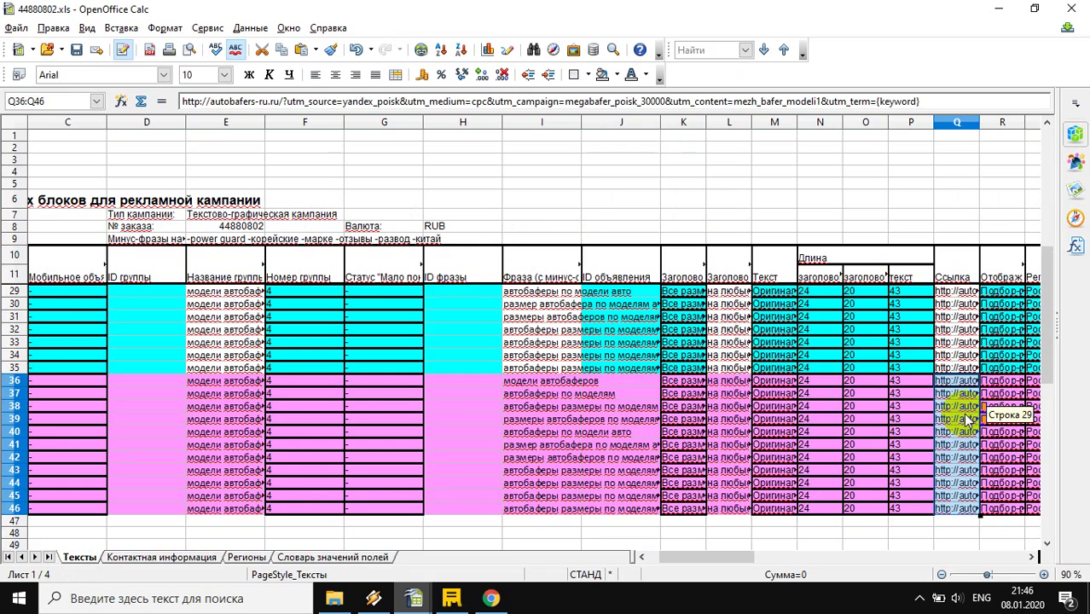
Step: Check the utm_content tags in the links of the pink rows from Q36 down to Q44
{"action": "mouse_move", "coordinate": [964, 401]}
{"action": "left_mouse_down"}
{"action": "mouse_move", "coordinate": [788, 414]}
{"action": "mouse_move", "coordinate": [949, 393]}
{"action": "left_mouse_up"}
{"action": "left_click", "coordinate": [959, 383]}
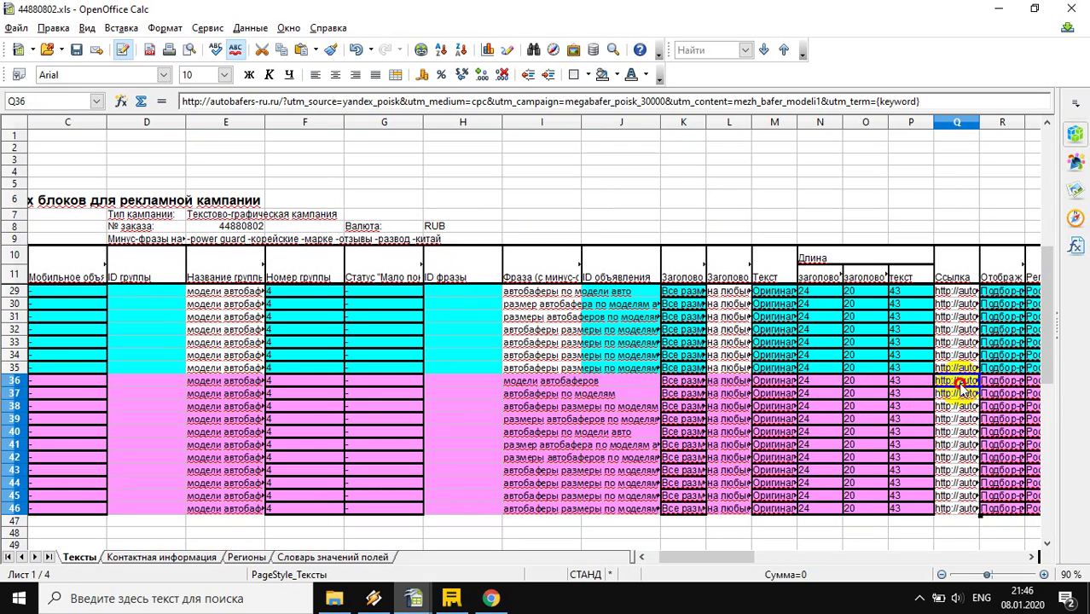
{"action": "key", "text": "Down"}
{"action": "key", "text": "Down"}
{"action": "key", "text": "Down"}
{"action": "key", "text": "Down"}
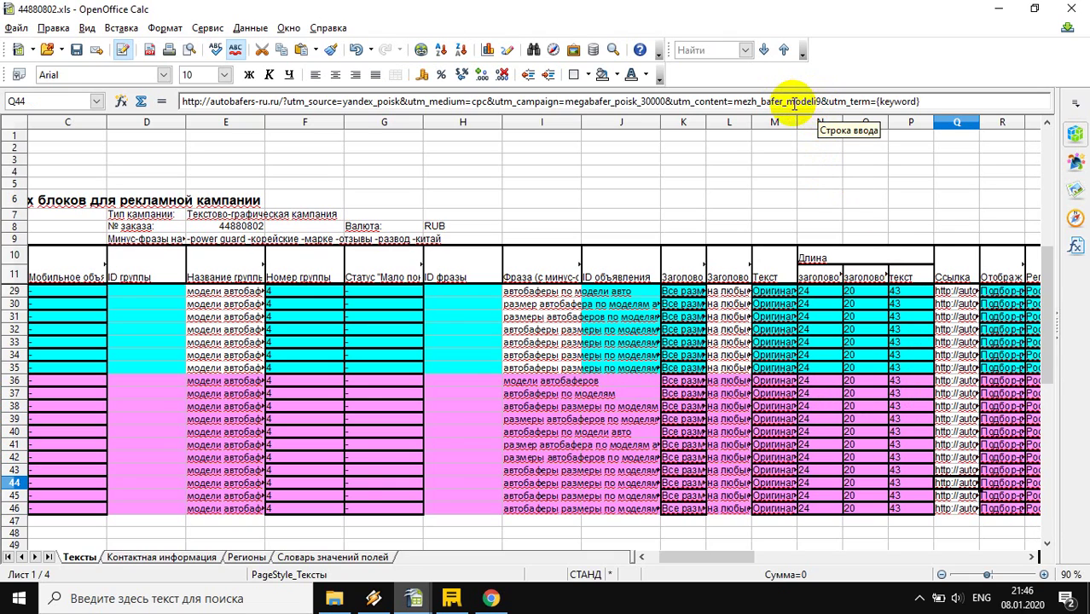
{"action": "left_click_drag", "start_coordinate": [785, 103], "coordinate": [806, 101]}
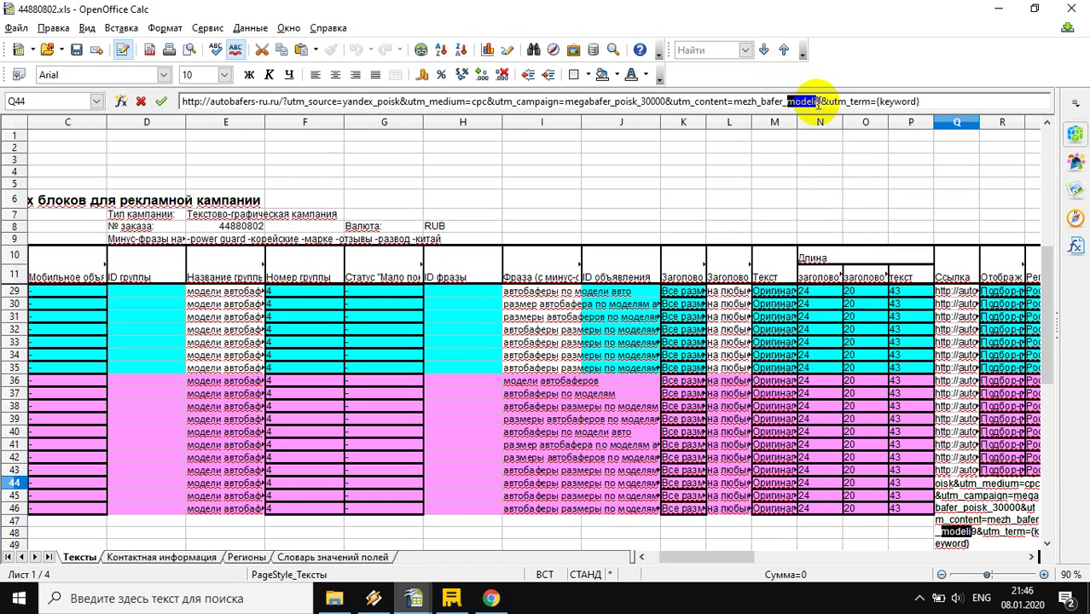
{"action": "left_click", "coordinate": [588, 407]}
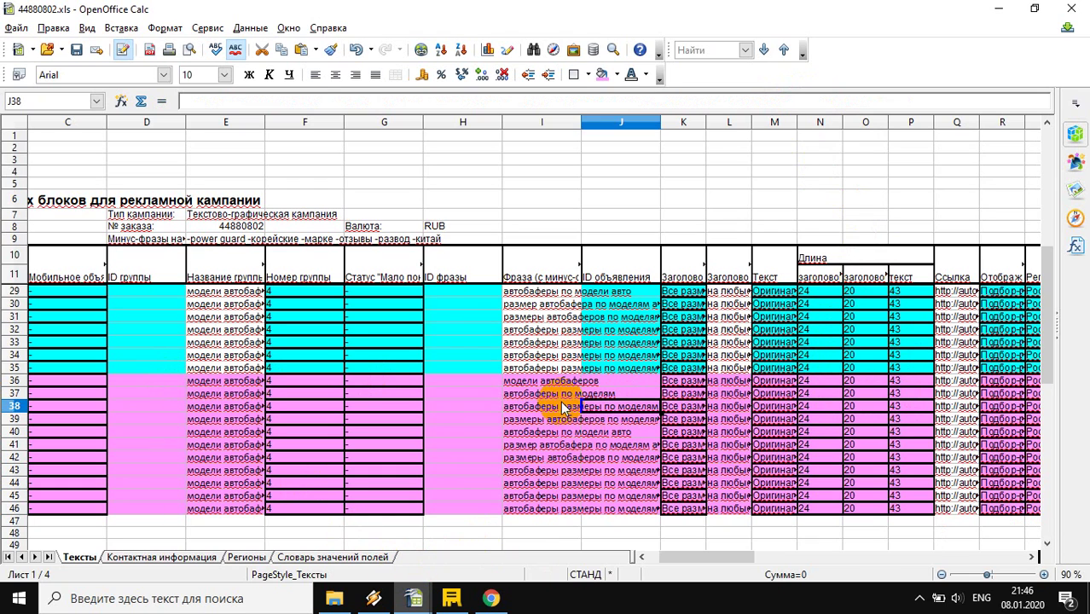
Step: Copy the marketplace phrases from автобаферы 7 01.xlsx into the phrase cells I36:I46 of 44880802.xls
{"action": "mouse_move", "coordinate": [414, 599]}
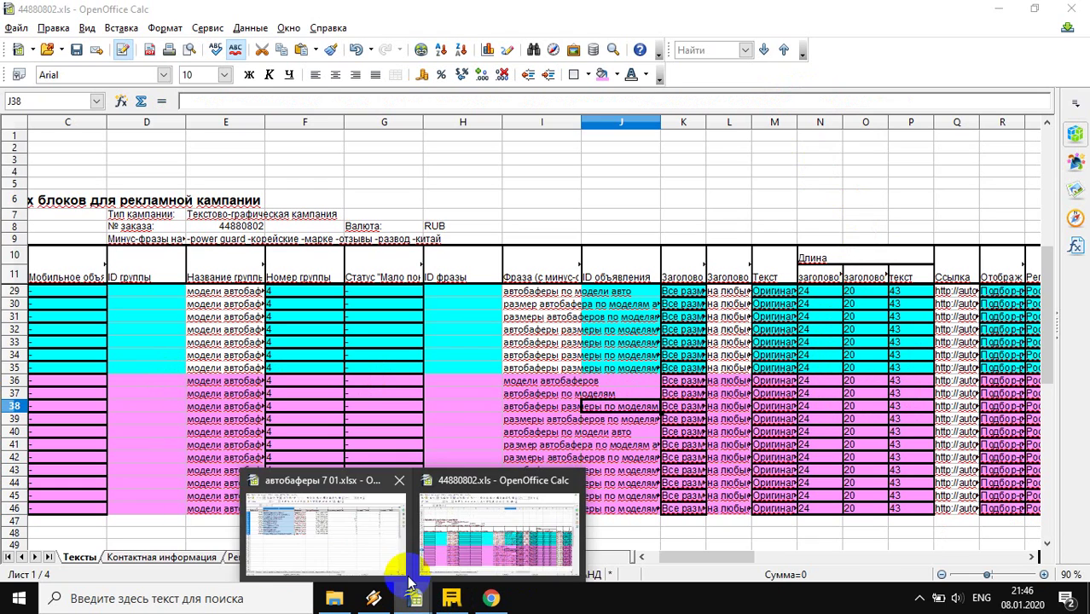
{"action": "left_click", "coordinate": [340, 546]}
{"action": "mouse_move", "coordinate": [414, 599]}
{"action": "left_click", "coordinate": [455, 550]}
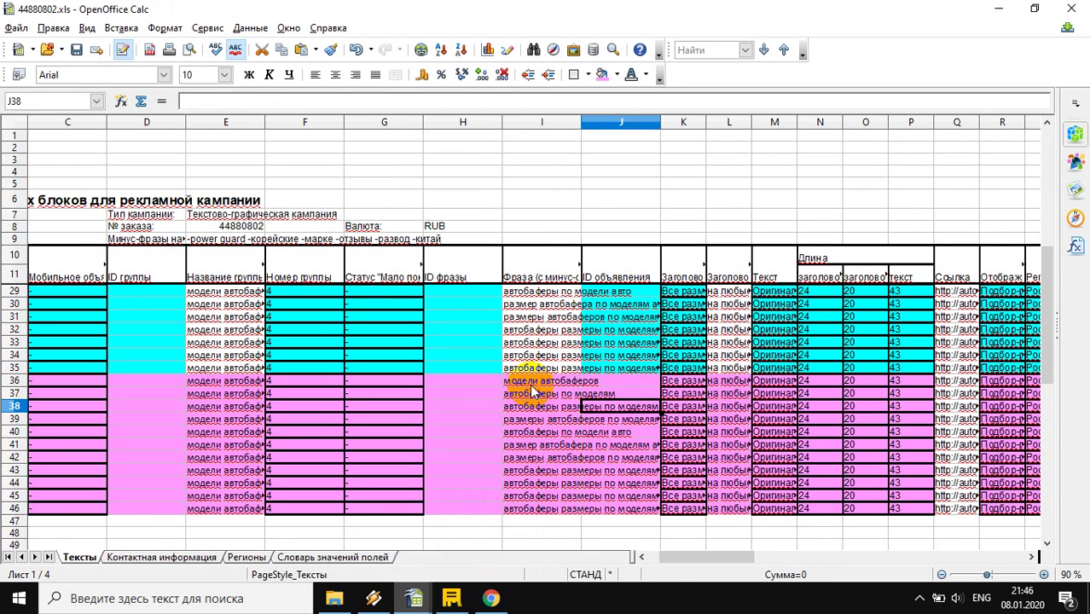
{"action": "left_click", "coordinate": [532, 383]}
{"action": "type", "text": "автобаферы яндекс маркет автобаферы купить на алиэкспресс автобаферы купить на авито автобаферы алиэкспресс автобаферы авито автобаферы ютуб автобаферы юлмарт автобаферы яндекс автобаферы озон автобаферы aliexpress межвитковые проставки алиэкспресс"}
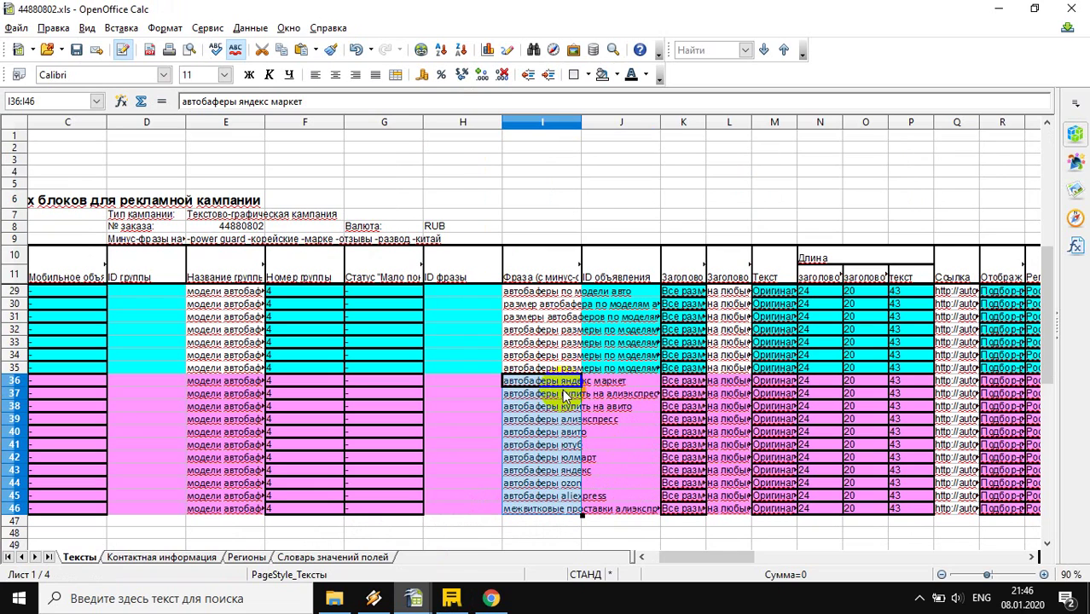
{"action": "left_click", "coordinate": [563, 386]}
{"action": "double_click", "coordinate": [600, 381]}
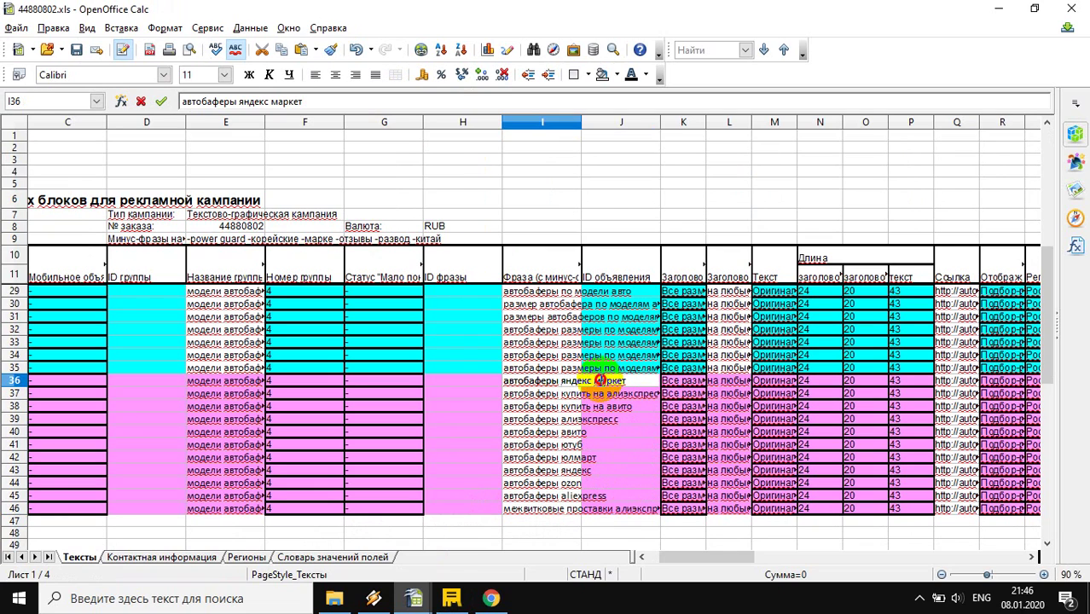
Step: Set the group number to 5 for all pink rows, F36:F46
{"action": "left_click", "coordinate": [277, 385]}
{"action": "type", "text": "5"}
{"action": "key", "text": "Return"}
{"action": "left_click_drag", "start_coordinate": [286, 400], "coordinate": [287, 507]}
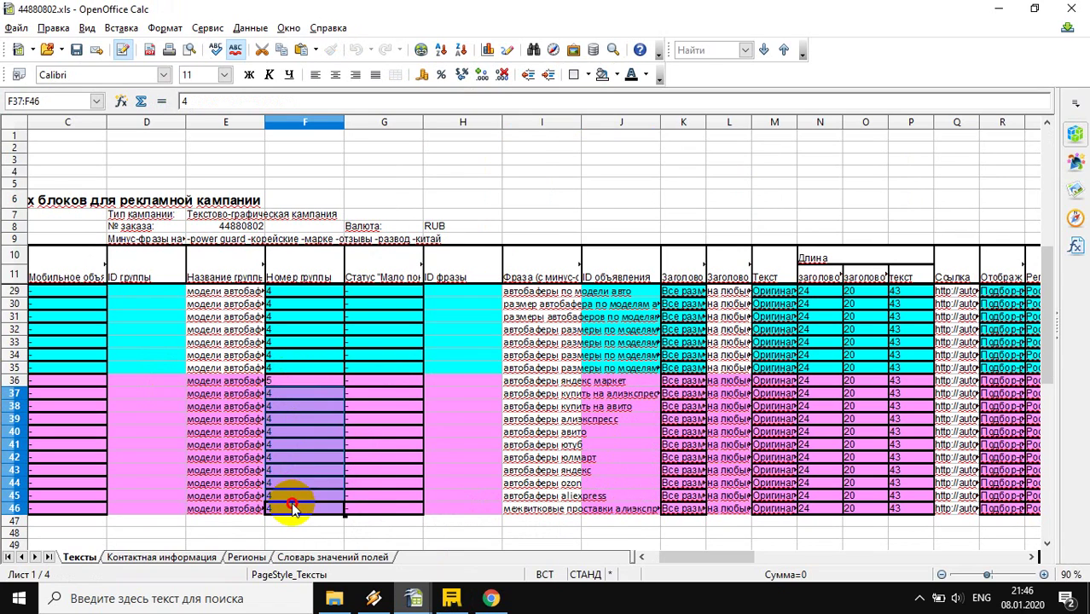
{"action": "type", "text": "5"}
{"action": "key", "text": "alt+Return"}
{"action": "left_click", "coordinate": [213, 385]}
{"action": "type", "text": "vfhrtngktqcs"}
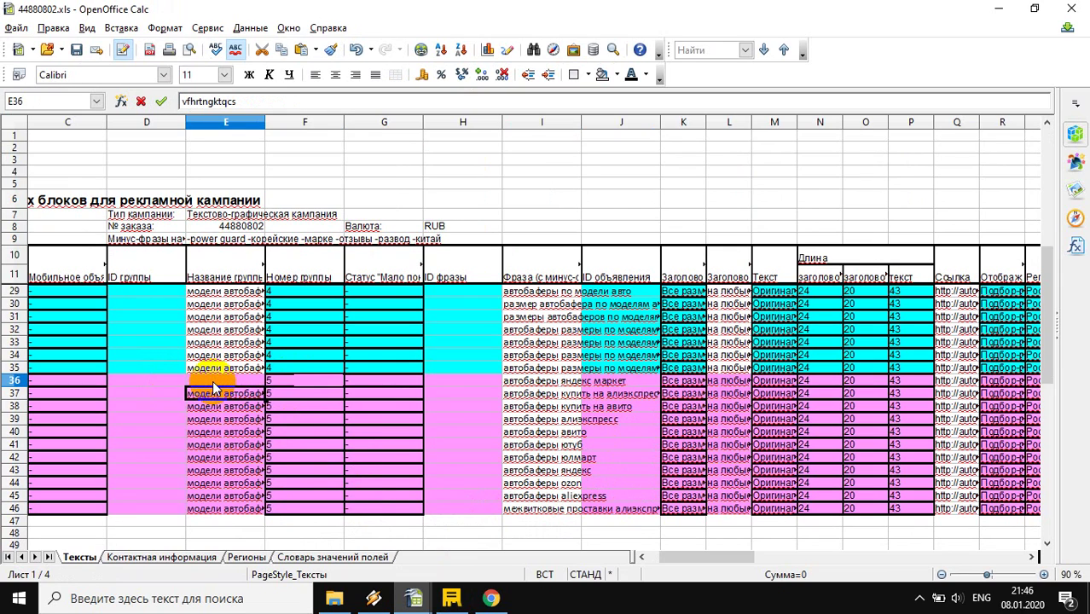
{"action": "key", "text": "Return"}
Step: Name the group маркетплейсы in E36 and copy the name to the rest of the pink rows, down to E46
{"action": "left_click", "coordinate": [214, 386]}
{"action": "type", "text": "ма"}
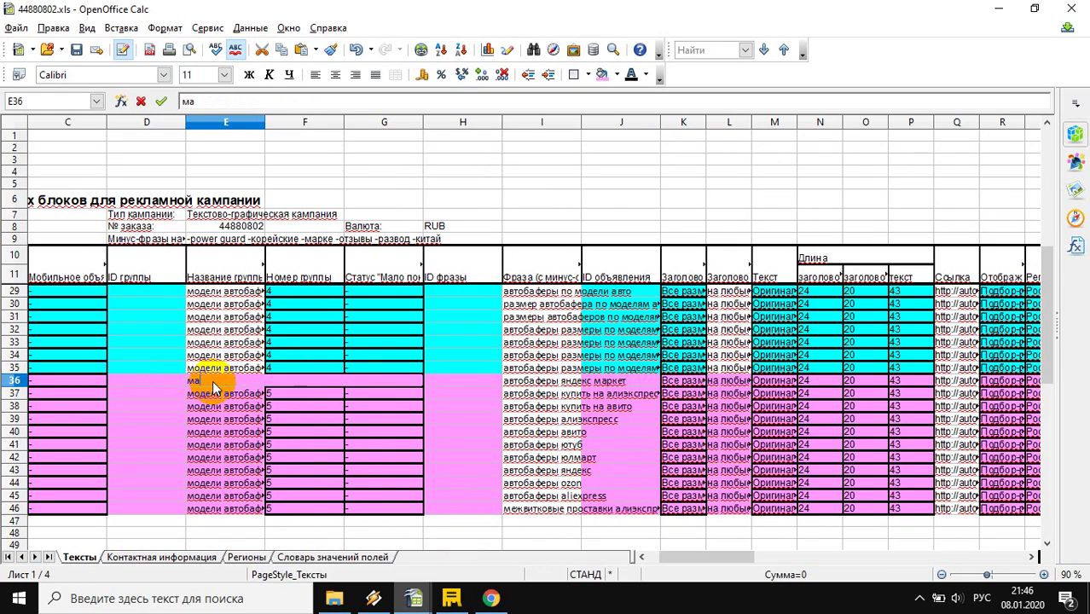
{"action": "type", "text": "ркетплейсы"}
{"action": "key", "text": "Return"}
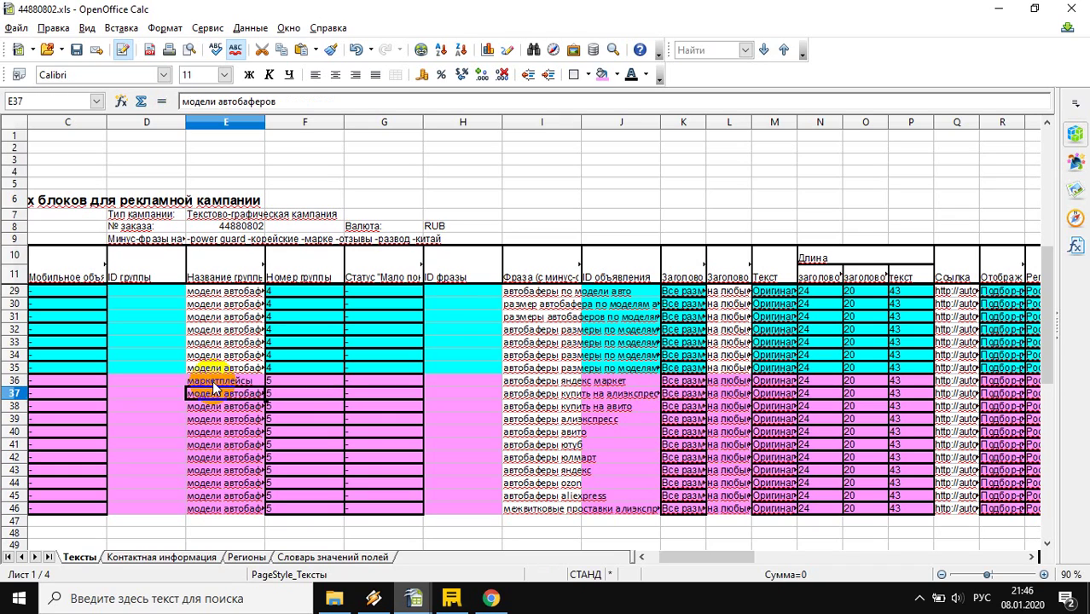
{"action": "left_click", "coordinate": [213, 384]}
{"action": "left_click_drag", "start_coordinate": [215, 397], "coordinate": [220, 510]}
{"action": "type", "text": "маркетплейсы маркетплейсы маркетплейсы маркетплейсы маркетплейсы маркетплейсы маркетплейсы маркетплейсы маркетплейсы маркетплейсы"}
{"action": "left_click", "coordinate": [269, 394]}
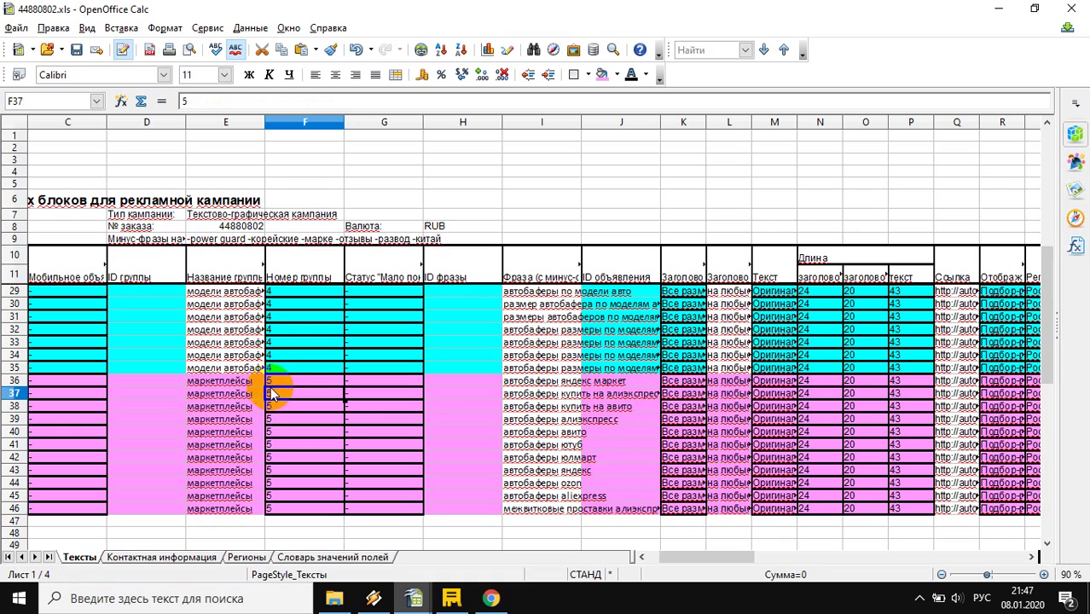
Step: Clear the contents and formatting of the blue model group rows 25 to 35
{"action": "left_click_drag", "start_coordinate": [541, 383], "coordinate": [546, 496]}
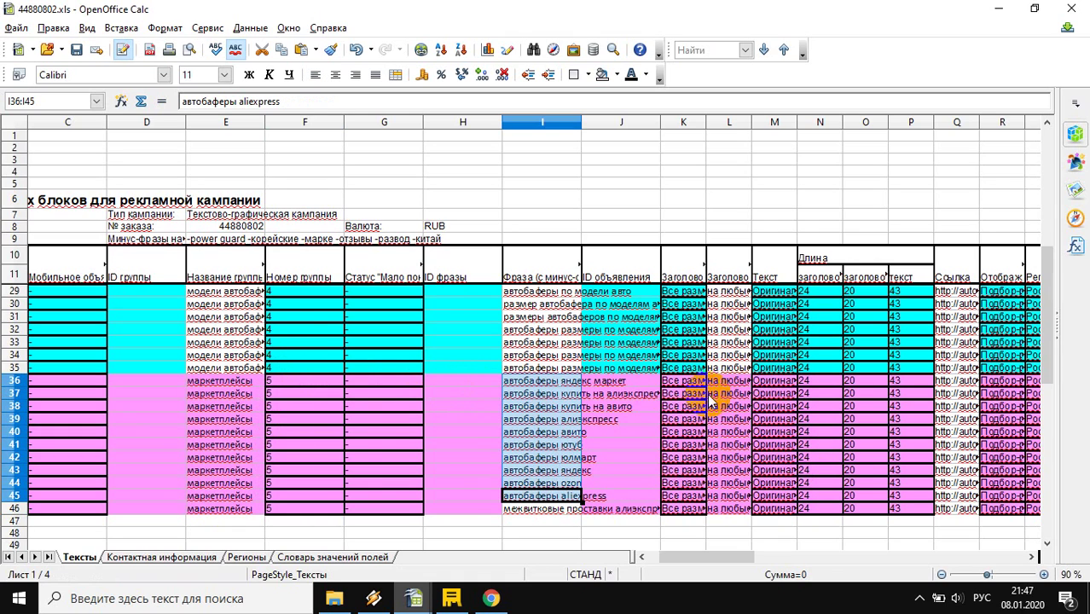
{"action": "left_click", "coordinate": [959, 383]}
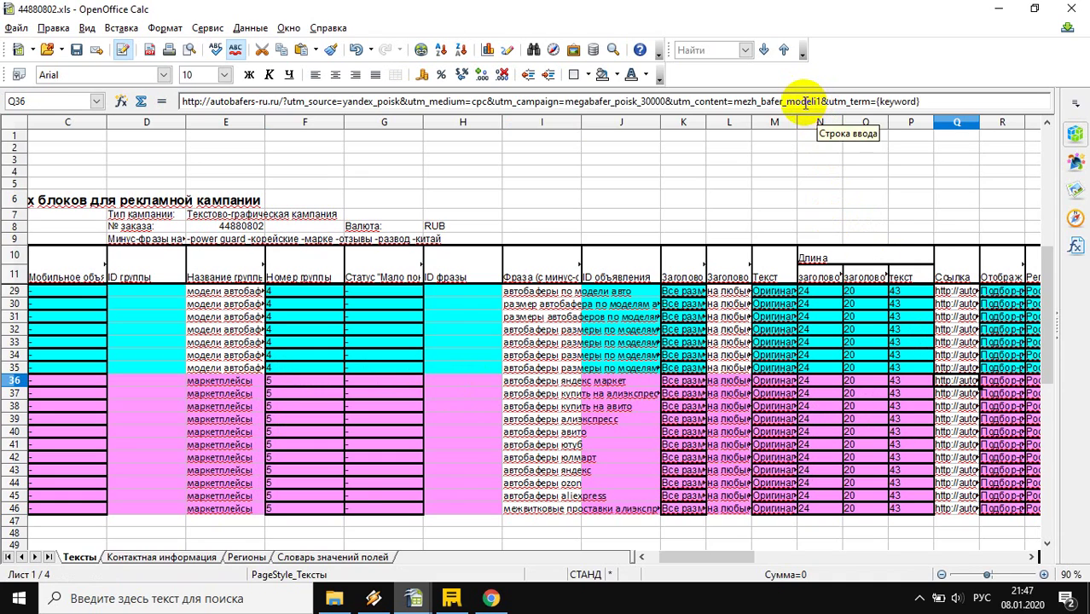
{"action": "scroll", "coordinate": [957, 396], "scroll_direction": "up", "scroll_amount": 3}
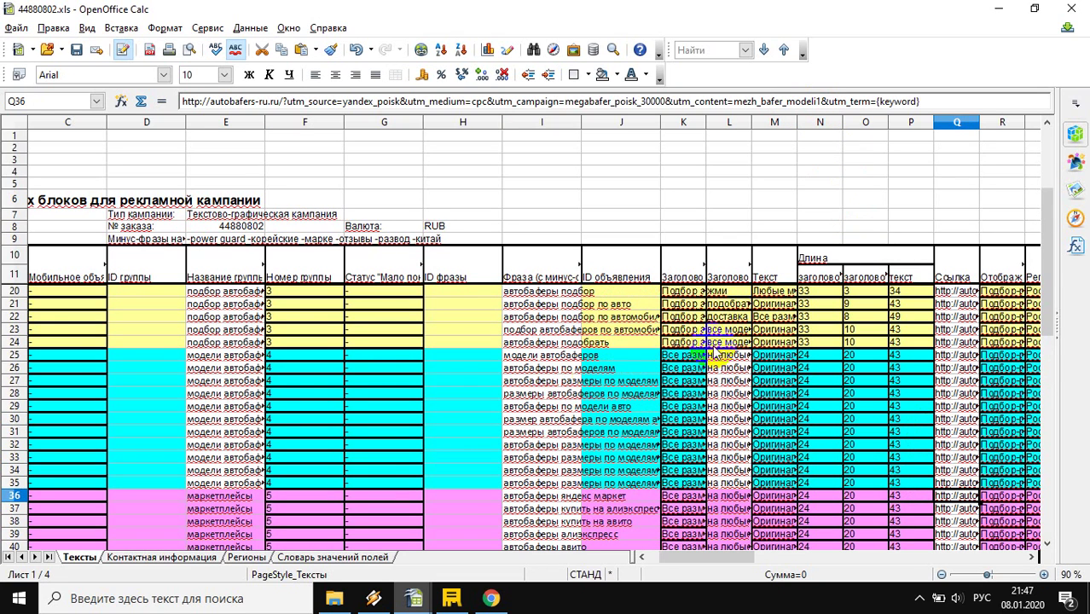
{"action": "left_click_drag", "start_coordinate": [12, 355], "coordinate": [7, 482]}
{"action": "key", "text": "Delete"}
{"action": "scroll", "coordinate": [937, 430], "scroll_direction": "down", "scroll_amount": 3}
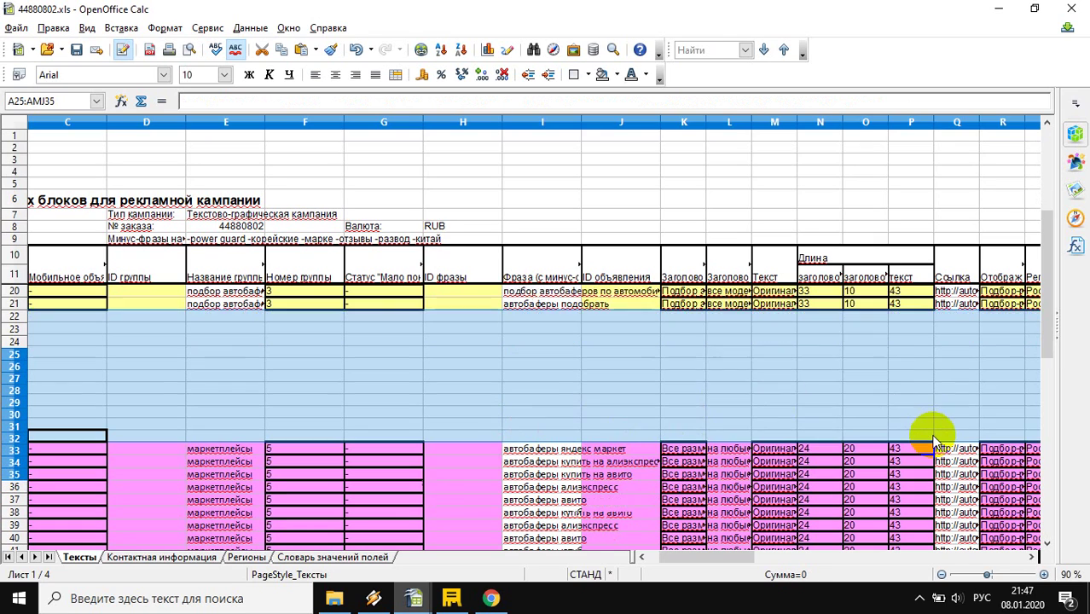
Step: Replace every modeli with marketpleis in the tagged links of the pink marketplace rows, Q36:Q46
{"action": "left_click", "coordinate": [957, 376]}
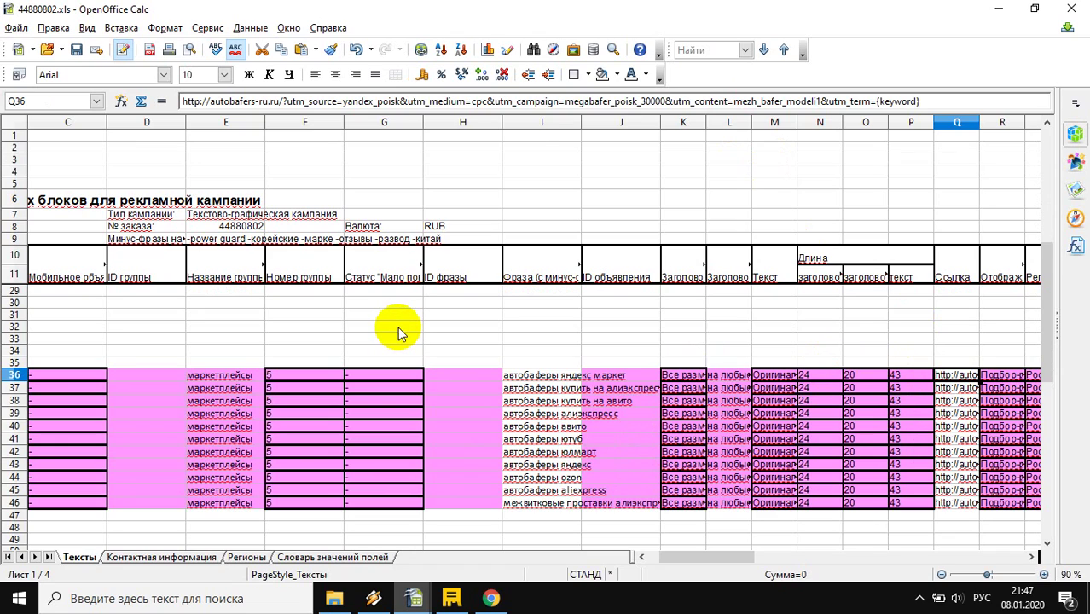
{"action": "key", "text": "ctrl+f"}
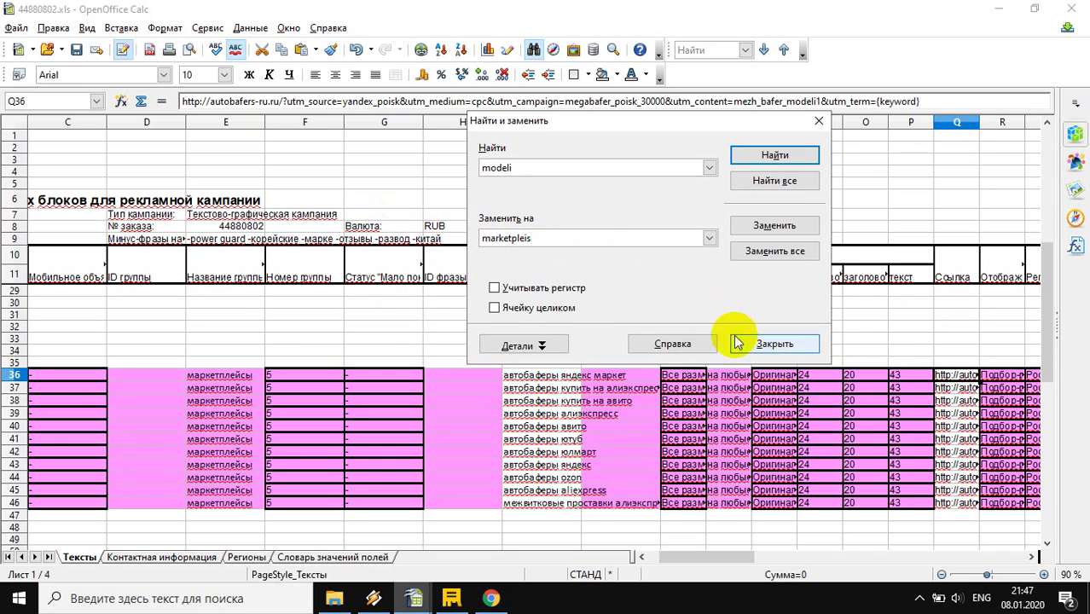
{"action": "left_click", "coordinate": [777, 250]}
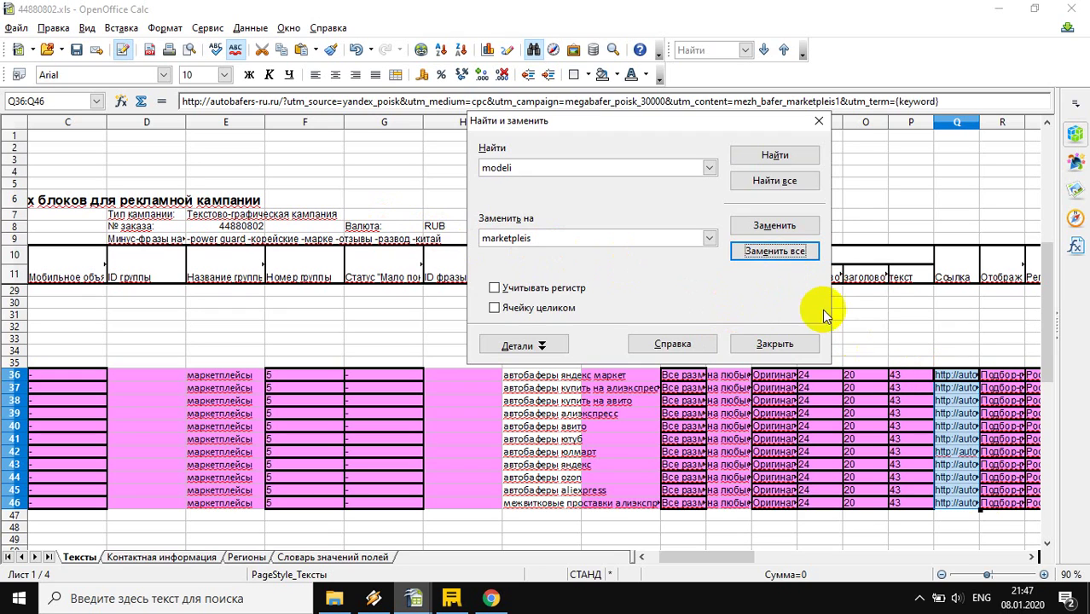
{"action": "left_click", "coordinate": [774, 344]}
Step: Paste the copied blue model group back into the empty rows 25 to 35, starting at A25
{"action": "scroll", "coordinate": [158, 337], "scroll_direction": "up", "scroll_amount": 2}
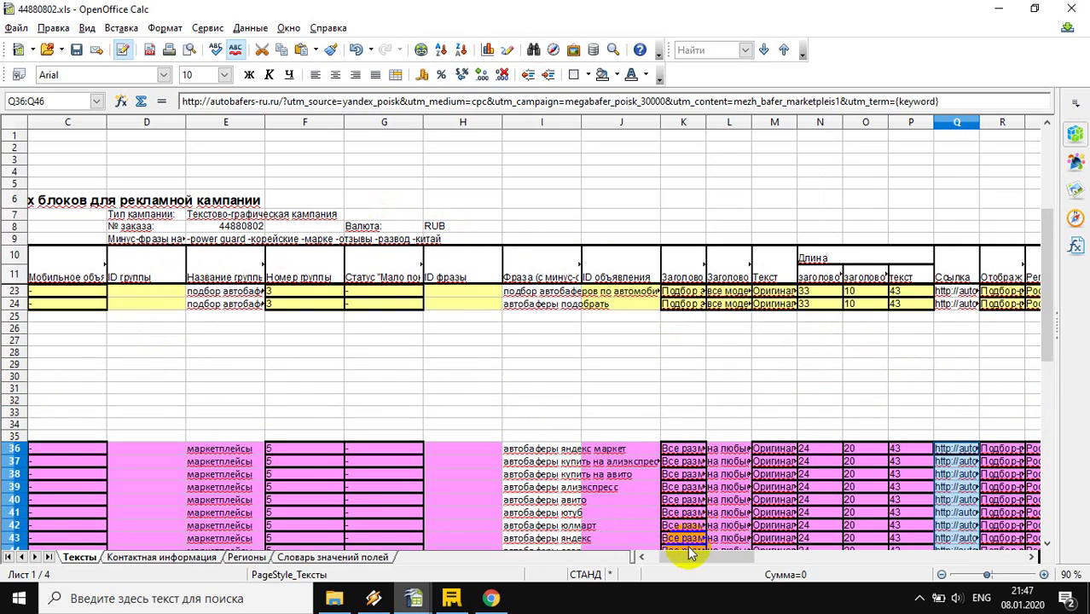
{"action": "left_click_drag", "start_coordinate": [683, 557], "coordinate": [658, 556]}
{"action": "left_click", "coordinate": [35, 319]}
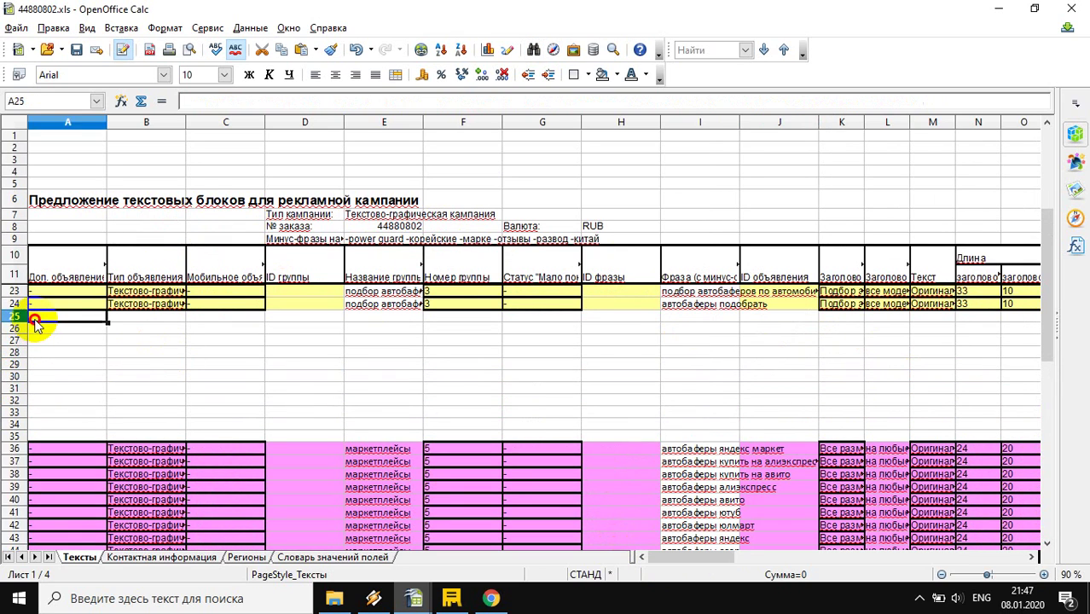
{"action": "key", "text": "ctrl+v"}
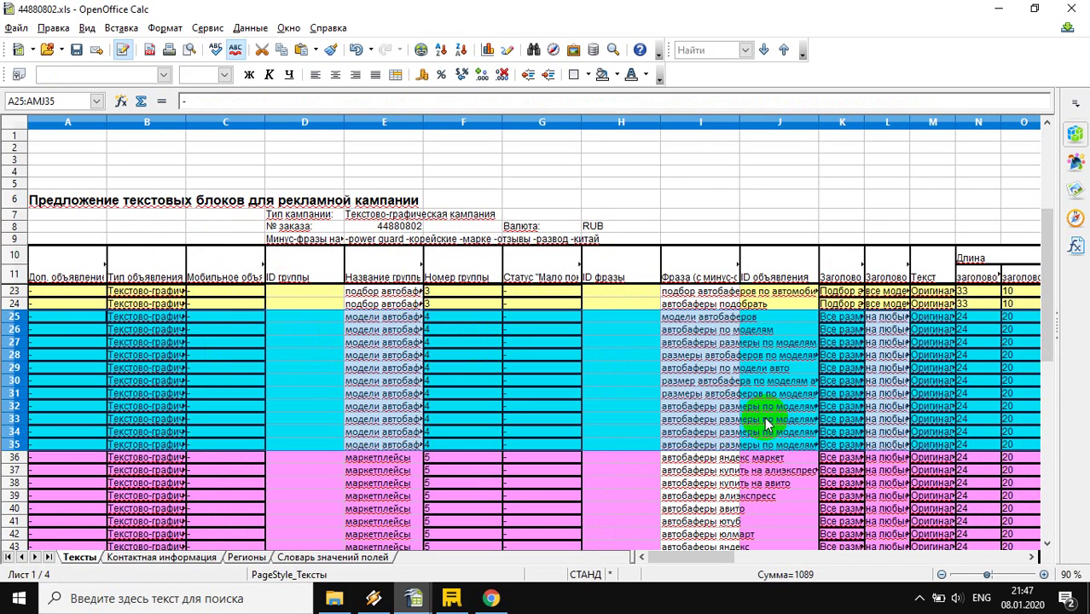
{"action": "scroll", "coordinate": [597, 436], "scroll_direction": "down", "scroll_amount": 2}
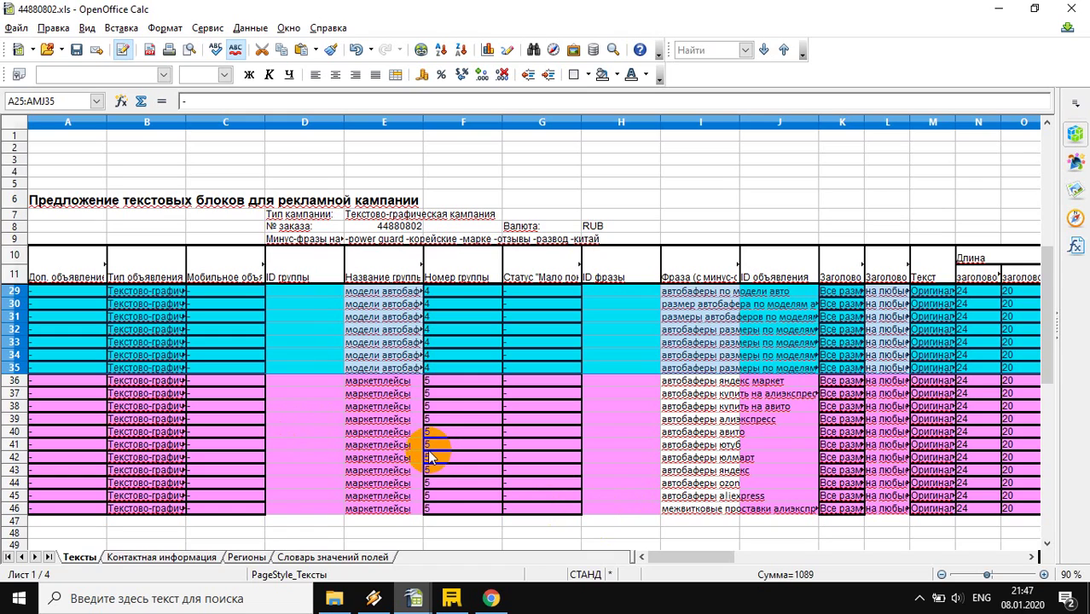
Step: Review the assembled keyword groups across the sheet's columns and from row 12 down to row 46
{"action": "left_click", "coordinate": [490, 600]}
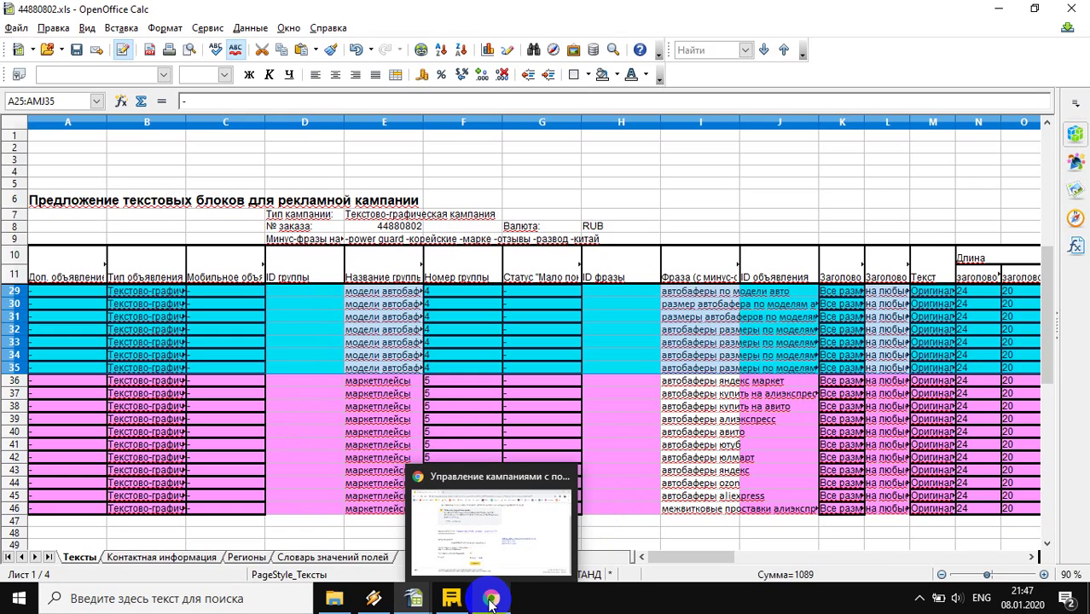
{"action": "mouse_move", "coordinate": [453, 601]}
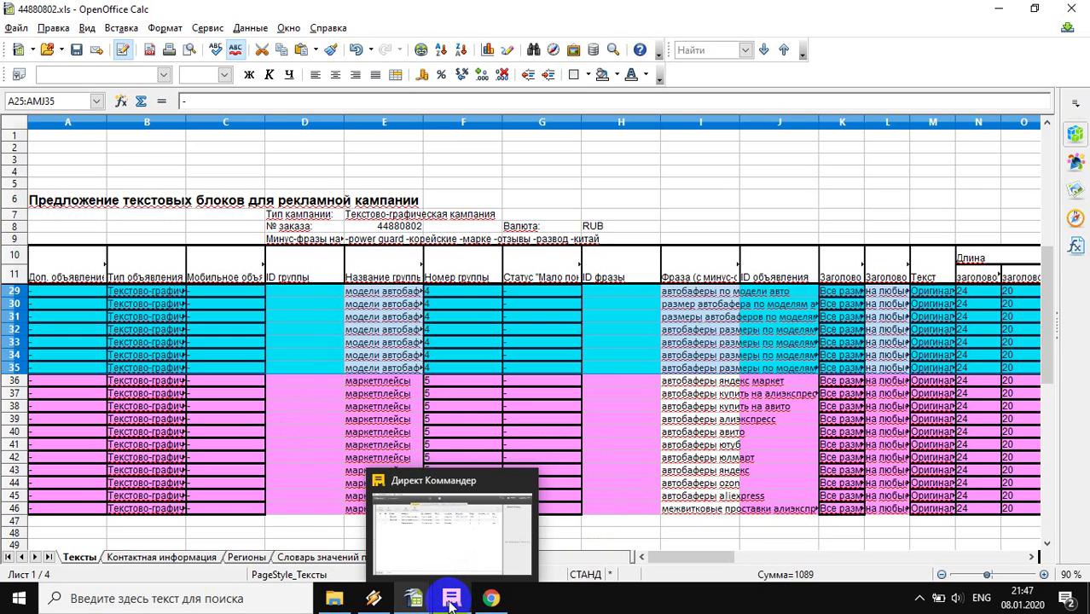
{"action": "left_click", "coordinate": [719, 432]}
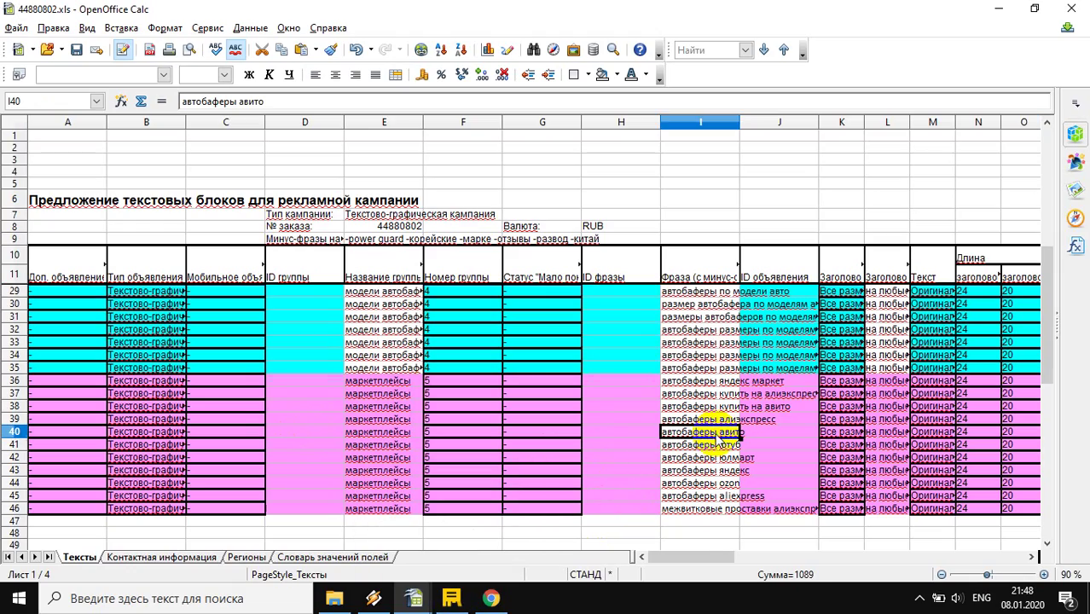
{"action": "left_click_drag", "start_coordinate": [684, 554], "coordinate": [837, 550]}
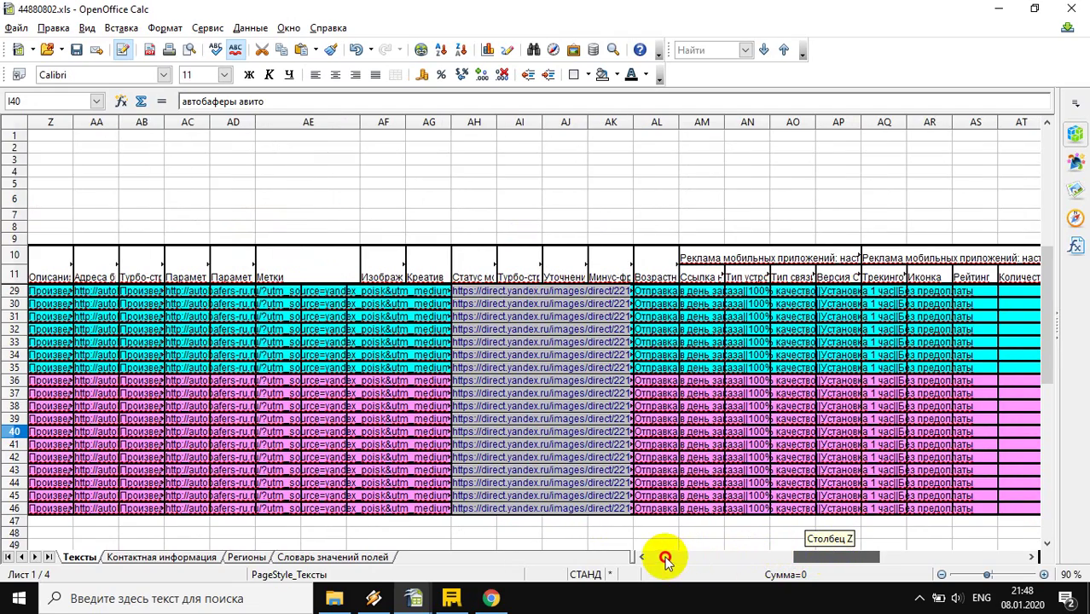
{"action": "left_click", "coordinate": [670, 559]}
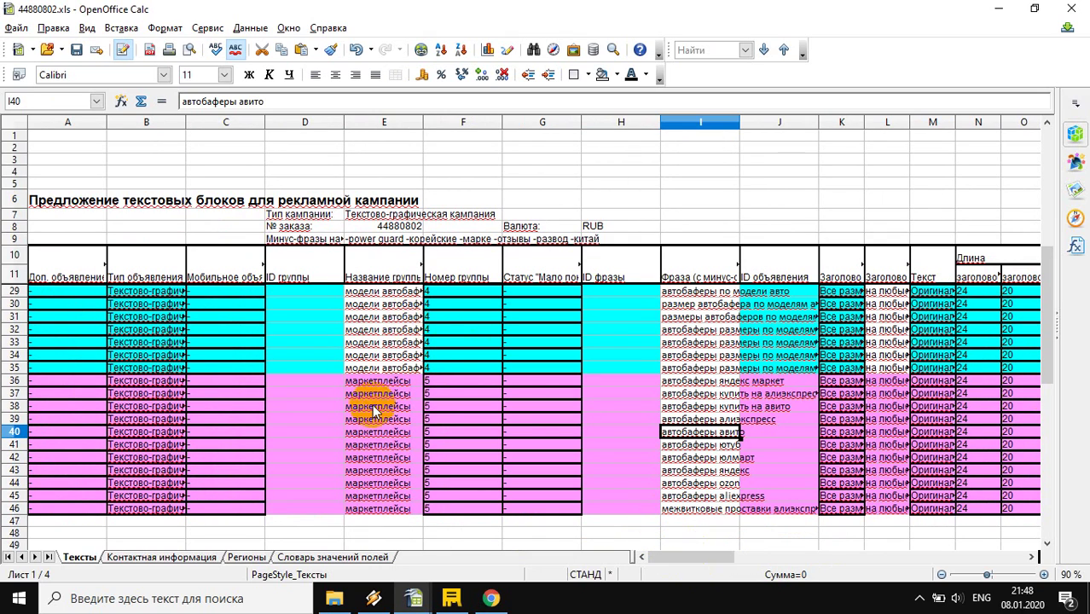
{"action": "scroll", "coordinate": [363, 393], "scroll_direction": "up", "scroll_amount": 6}
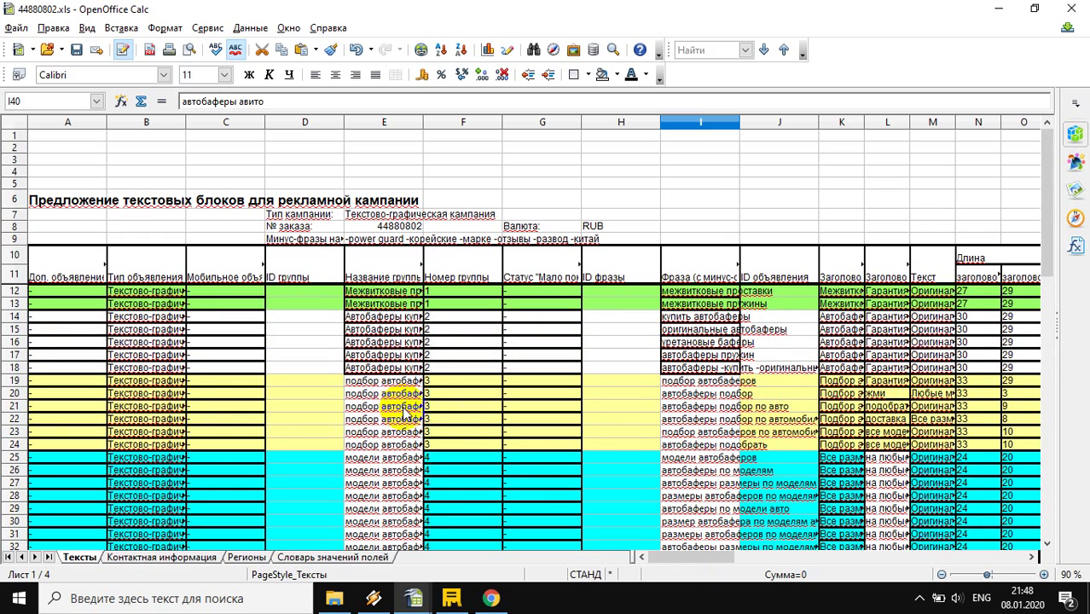
{"action": "scroll", "coordinate": [587, 452], "scroll_direction": "down", "scroll_amount": 3}
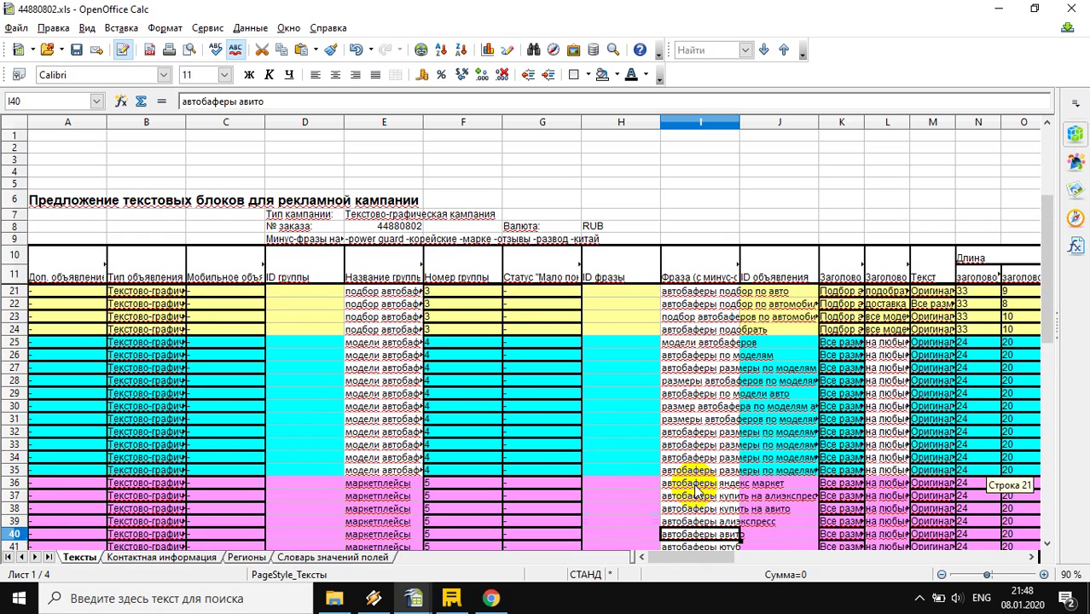
{"action": "scroll", "coordinate": [697, 477], "scroll_direction": "down", "scroll_amount": 1}
{"action": "scroll", "coordinate": [698, 478], "scroll_direction": "down", "scroll_amount": 1}
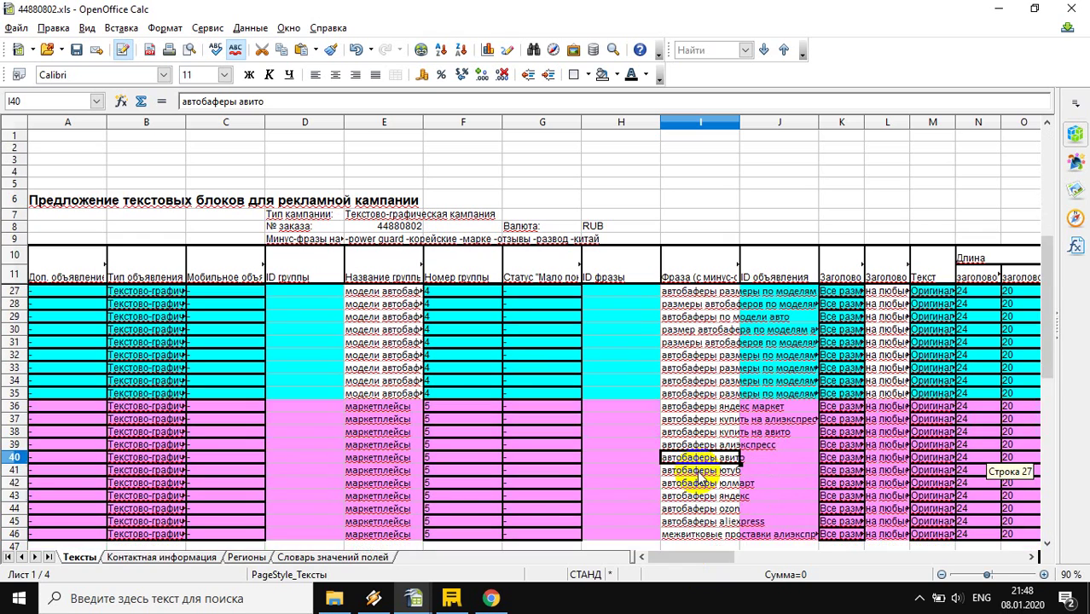
Step: Compare the column I phrases of the yellow selection, blue model and pink marketplace groups for overlapping queries
{"action": "left_click", "coordinate": [692, 420]}
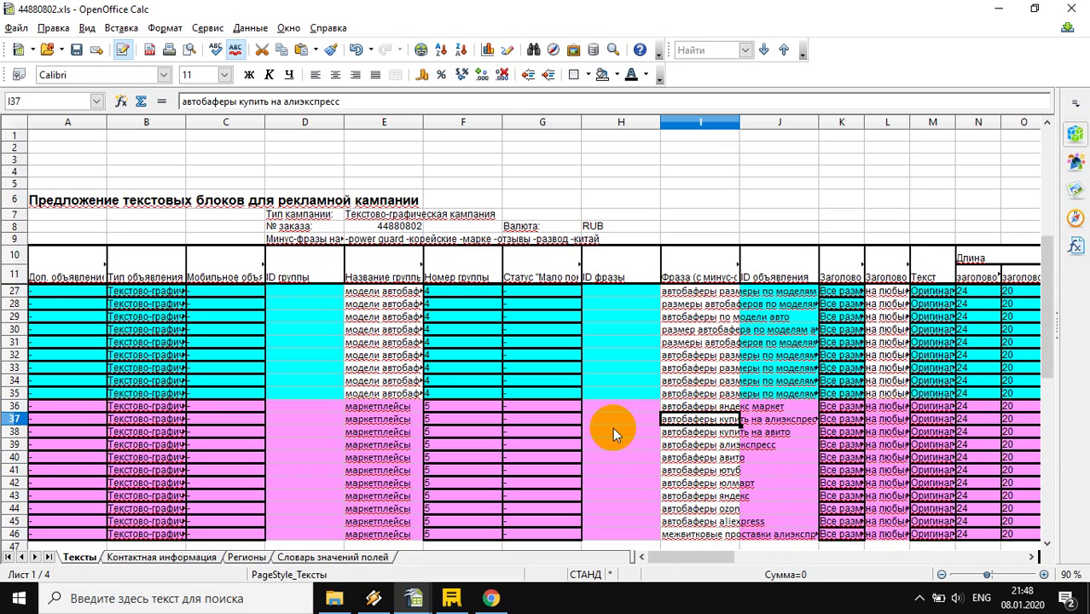
{"action": "scroll", "coordinate": [389, 350], "scroll_direction": "up", "scroll_amount": 2}
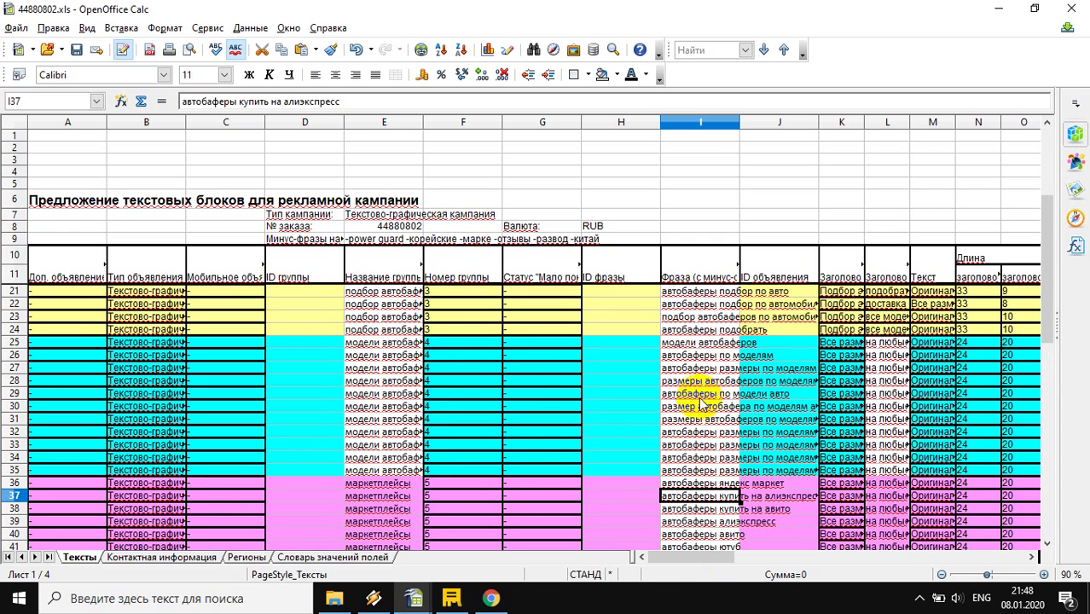
{"action": "scroll", "coordinate": [698, 408], "scroll_direction": "down", "scroll_amount": 1}
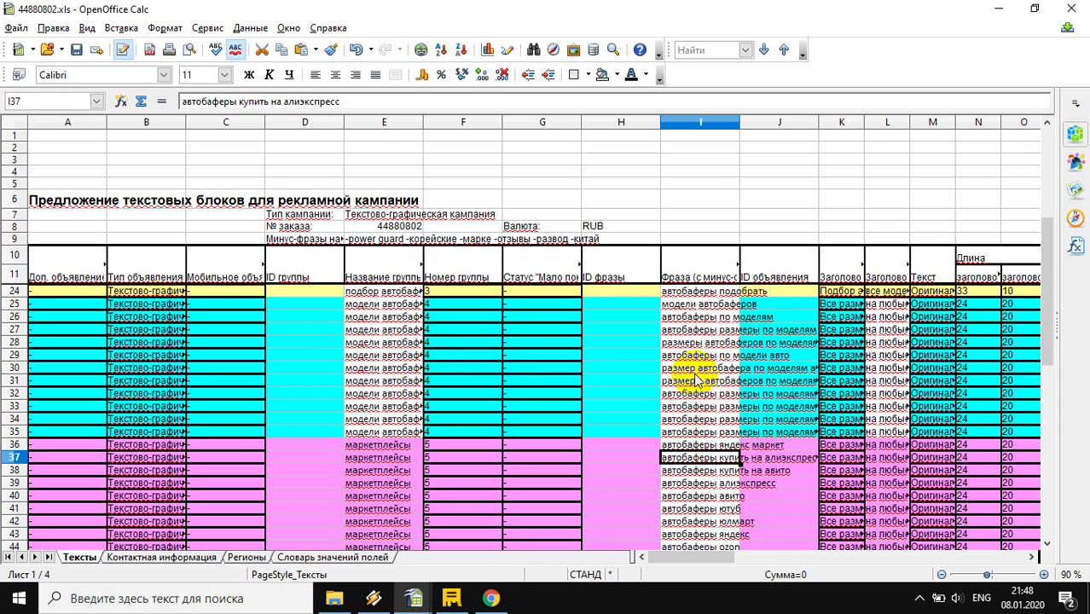
{"action": "scroll", "coordinate": [698, 439], "scroll_direction": "down", "scroll_amount": 1}
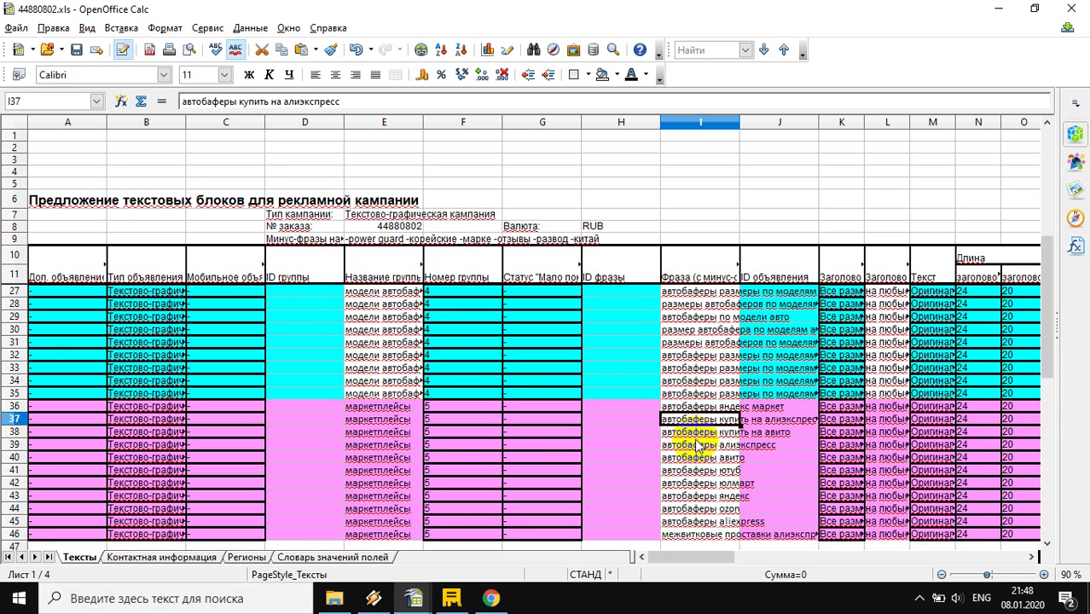
{"action": "scroll", "coordinate": [699, 397], "scroll_direction": "up", "scroll_amount": 3}
{"action": "left_click", "coordinate": [700, 395]}
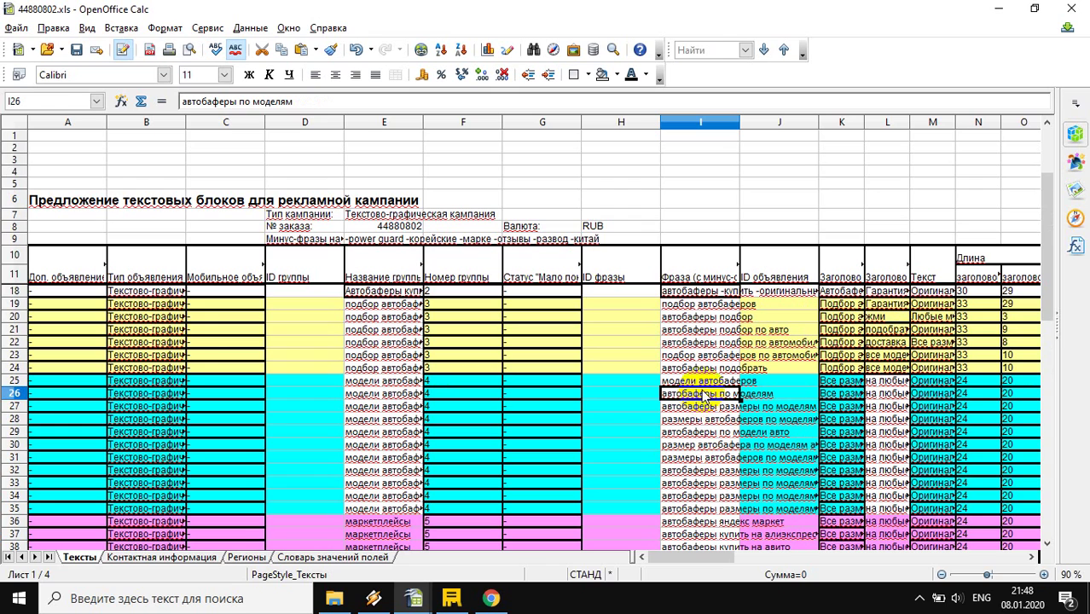
{"action": "left_click", "coordinate": [699, 381]}
{"action": "scroll", "coordinate": [704, 384], "scroll_direction": "up", "scroll_amount": 2}
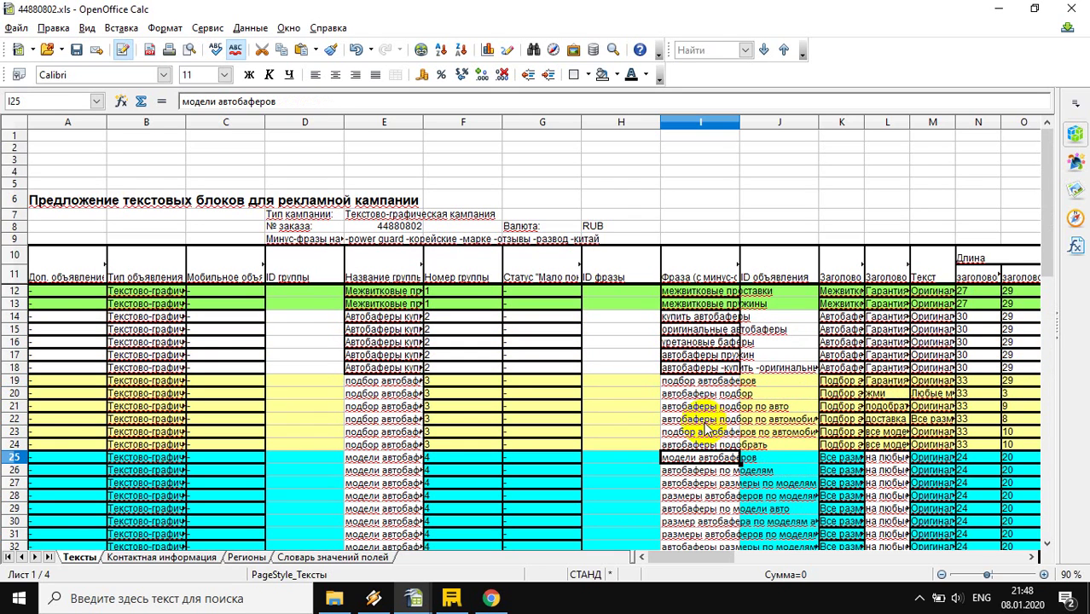
{"action": "left_click", "coordinate": [703, 421]}
{"action": "scroll", "coordinate": [705, 426], "scroll_direction": "down", "scroll_amount": 2}
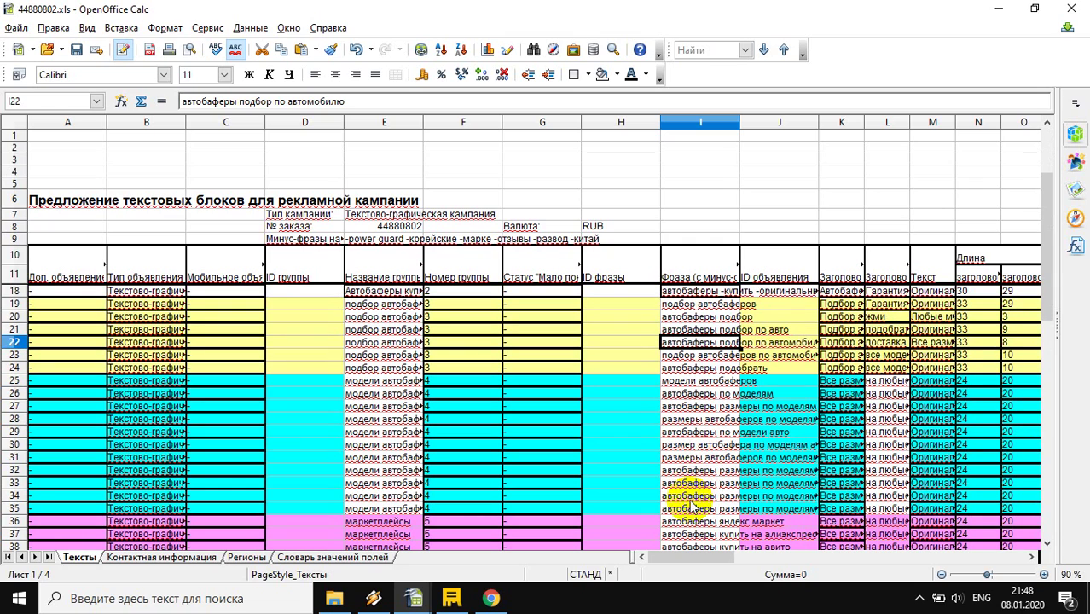
{"action": "left_click", "coordinate": [698, 445]}
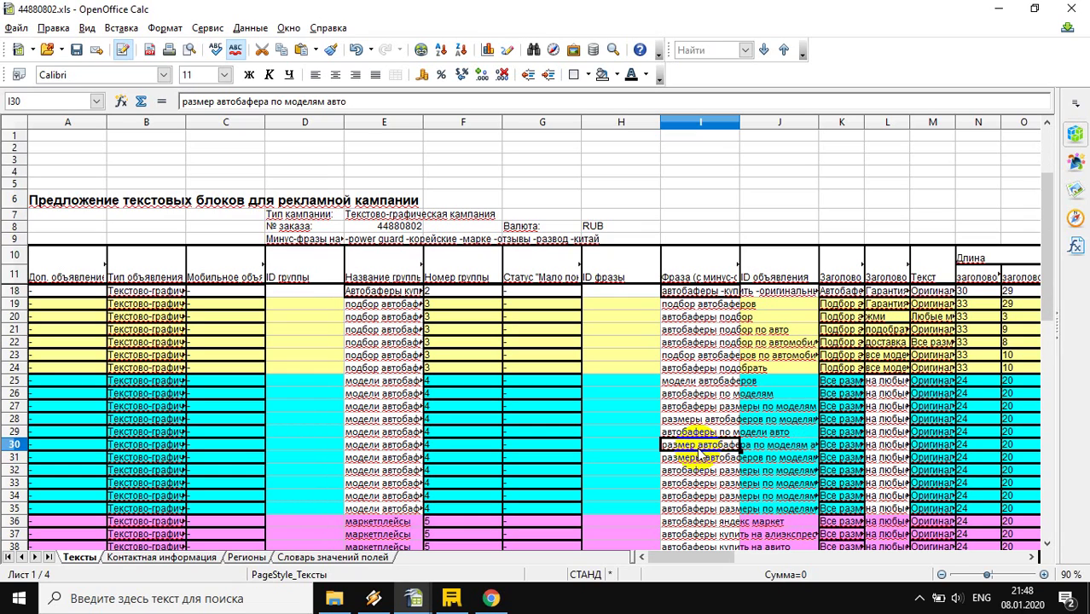
{"action": "left_click", "coordinate": [680, 330]}
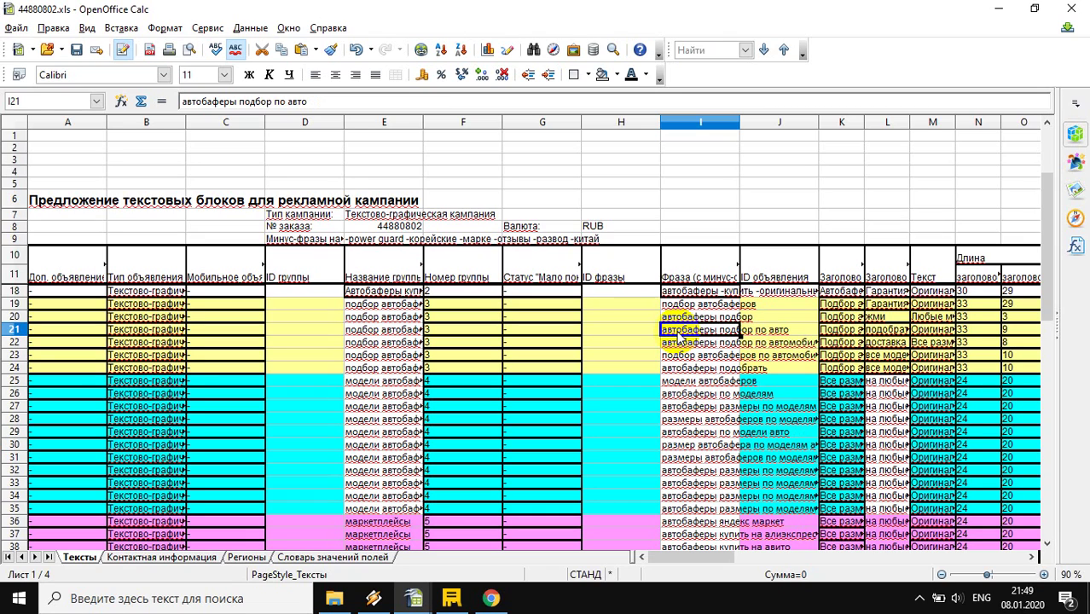
{"action": "left_click", "coordinate": [700, 447]}
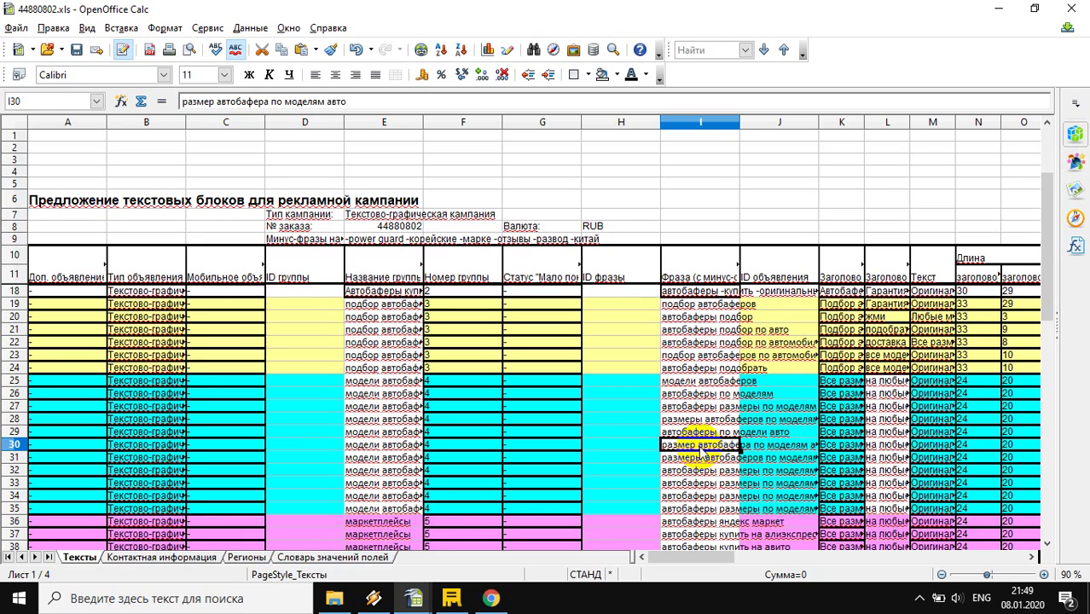
{"action": "left_click", "coordinate": [695, 333]}
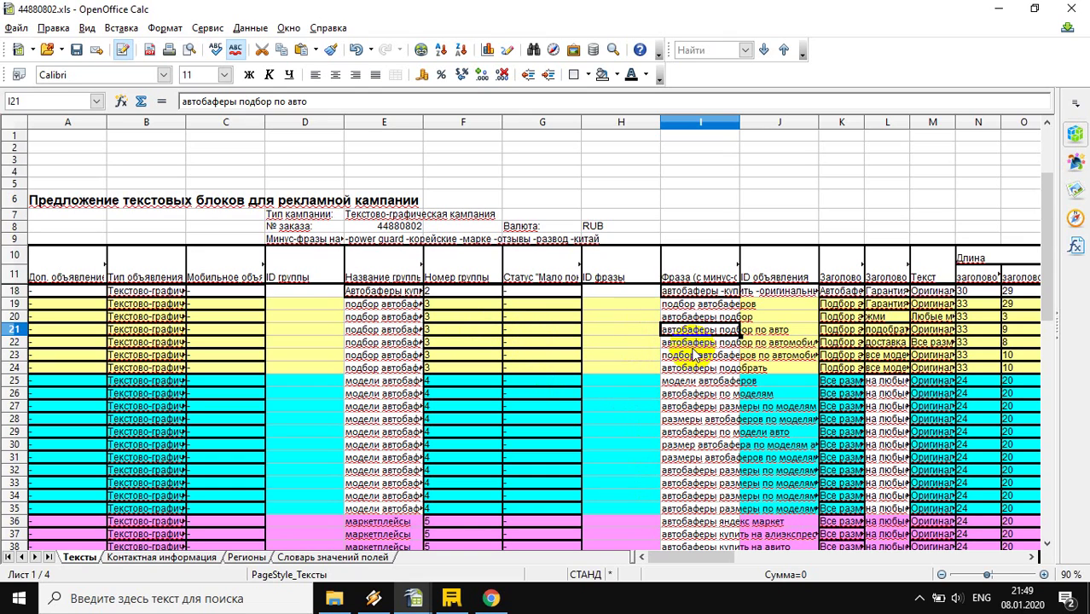
Step: Find the group negative-phrases column, Минус-фразы на группу, along row 21 and select its cell AK18
{"action": "key", "text": "Right"}
{"action": "key", "text": "Right"}
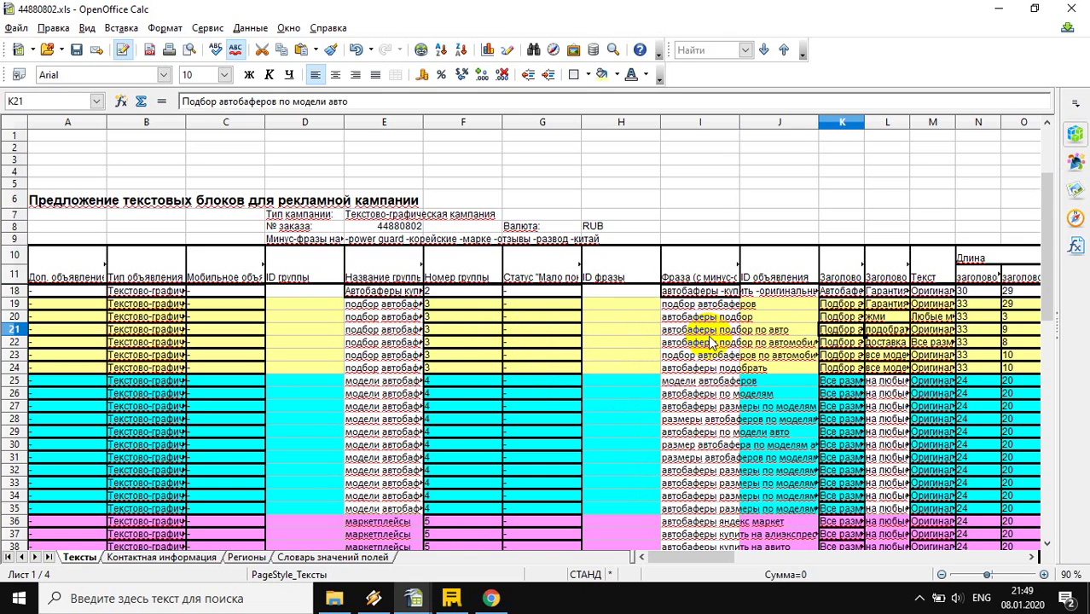
{"action": "key", "text": "Right"}
{"action": "key", "text": "Right"}
{"action": "key", "text": "Right"}
{"action": "key", "text": "Right"}
{"action": "key", "text": "Right"}
{"action": "key", "text": "Right"}
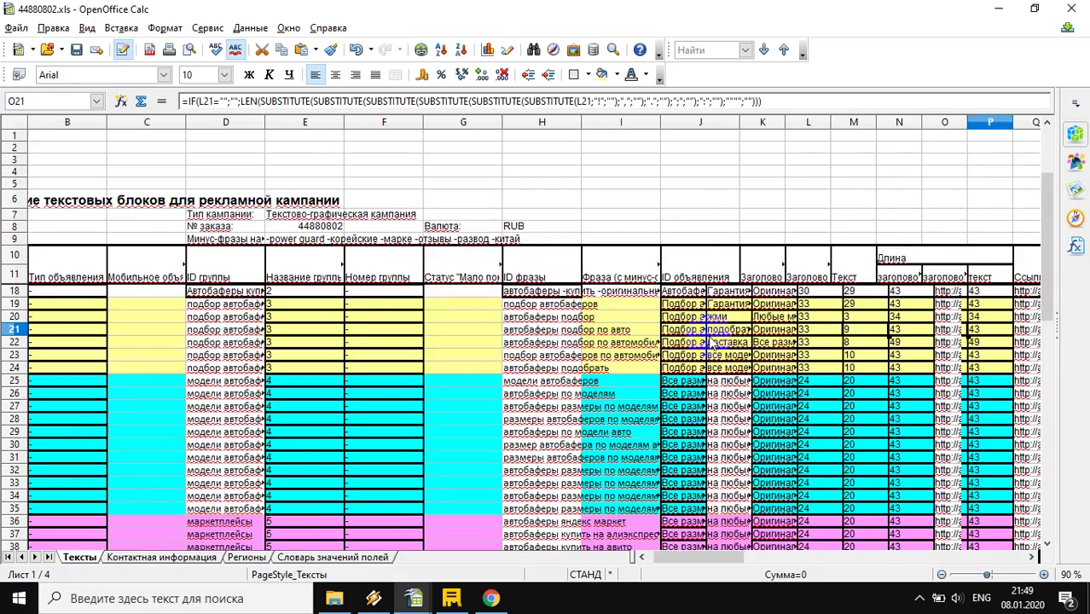
{"action": "key", "text": "Right"}
{"action": "key", "text": "Right"}
{"action": "key", "text": "Right"}
{"action": "key", "text": "Right"}
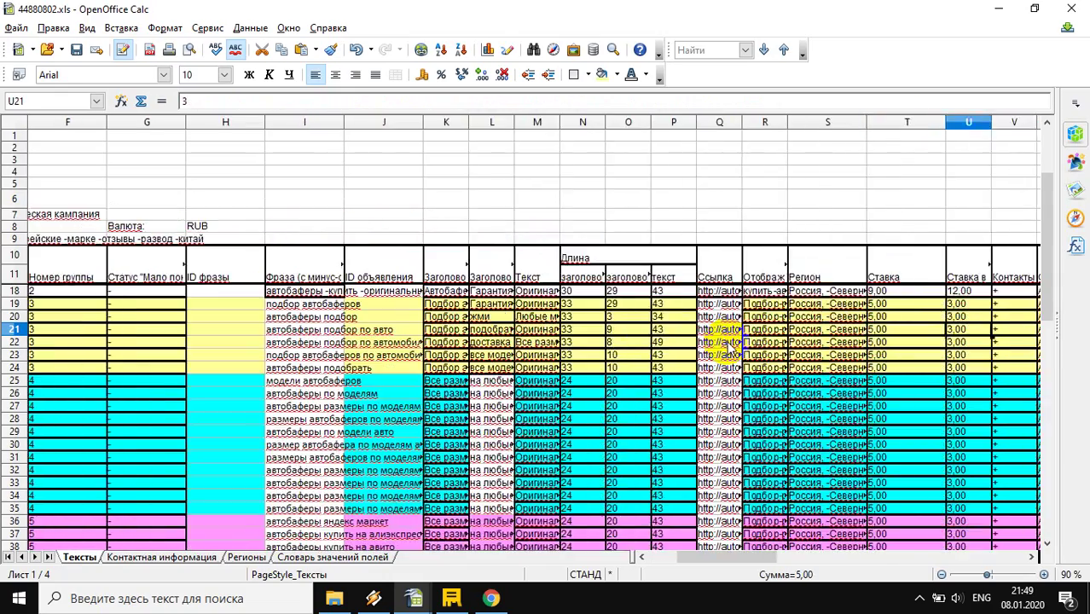
{"action": "key", "text": "Right"}
{"action": "key", "text": "Right"}
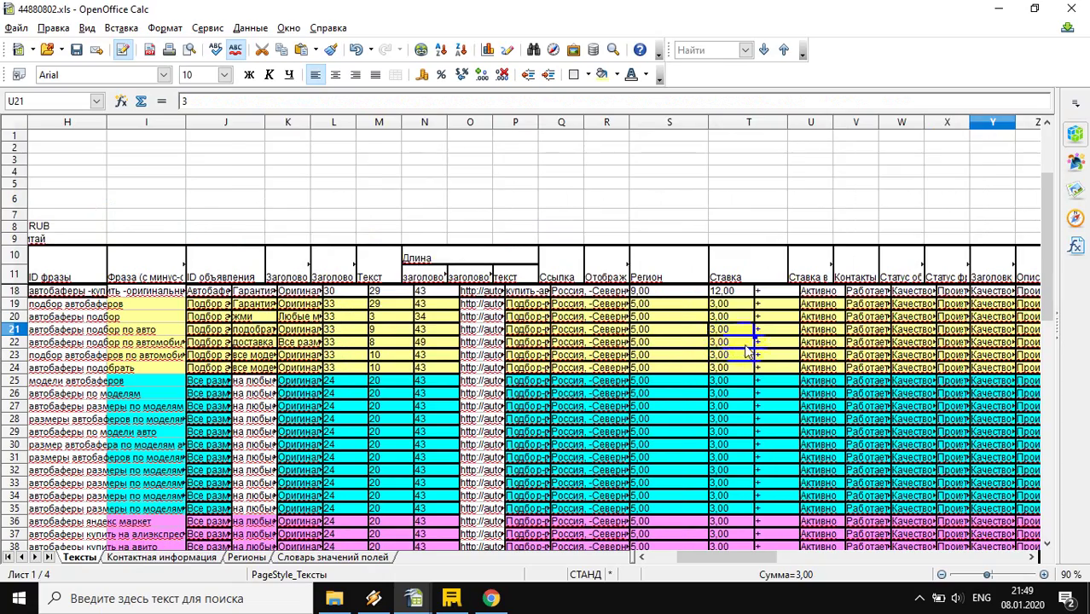
{"action": "key", "text": "Right"}
{"action": "key", "text": "Right"}
{"action": "key", "text": "Right"}
{"action": "key", "text": "Right"}
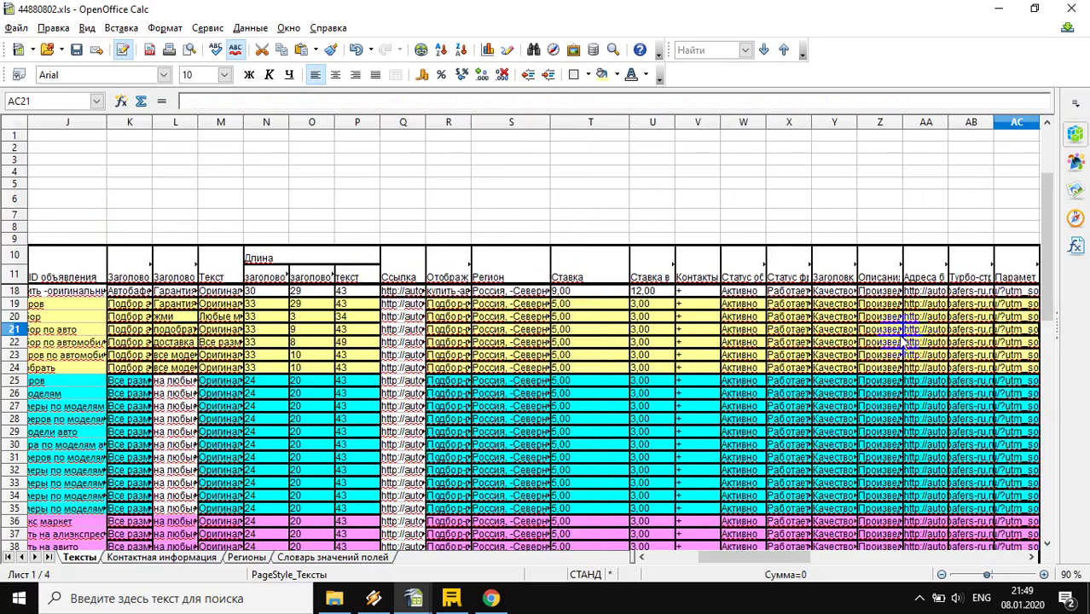
{"action": "key", "text": "Right"}
{"action": "key", "text": "Right"}
{"action": "key", "text": "Right"}
{"action": "key", "text": "Right"}
{"action": "key", "text": "Right"}
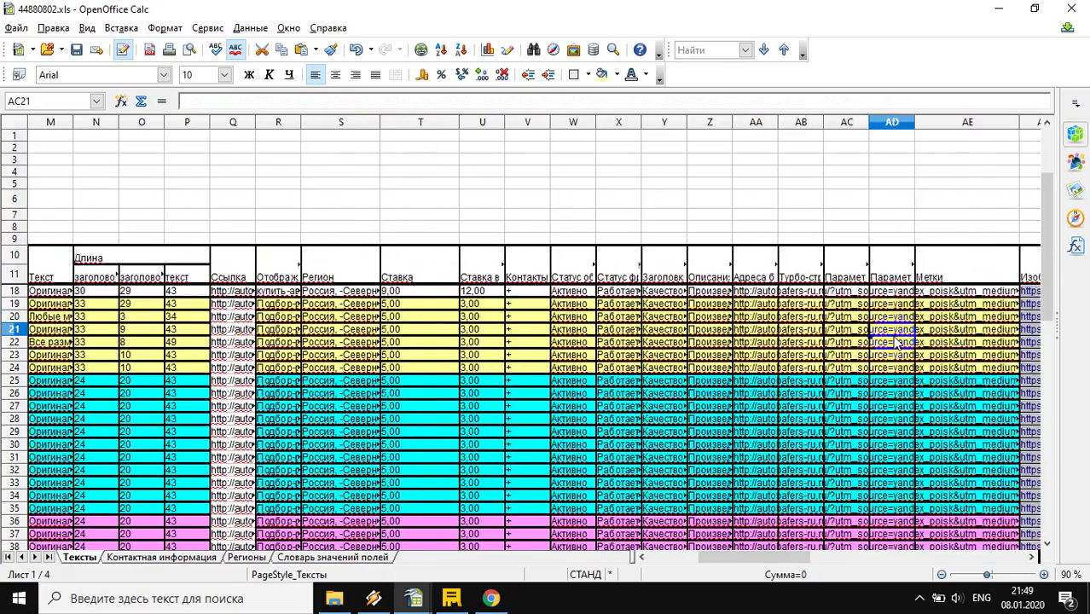
{"action": "key", "text": "Right"}
{"action": "key", "text": "Right"}
{"action": "key", "text": "Right"}
{"action": "key", "text": "Right"}
{"action": "key", "text": "Right"}
{"action": "key", "text": "Right"}
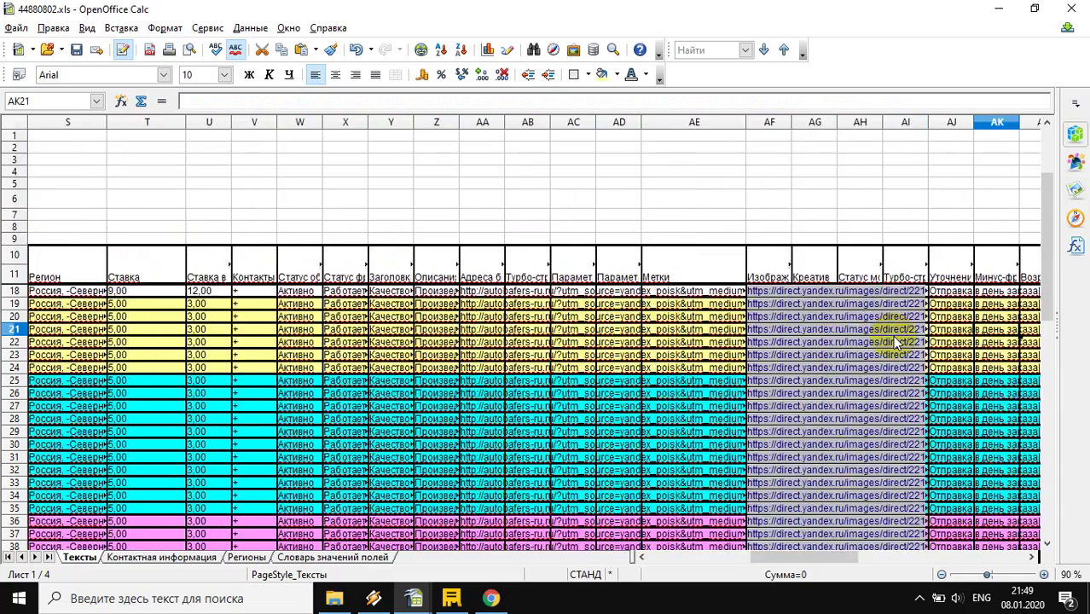
{"action": "left_click", "coordinate": [835, 272]}
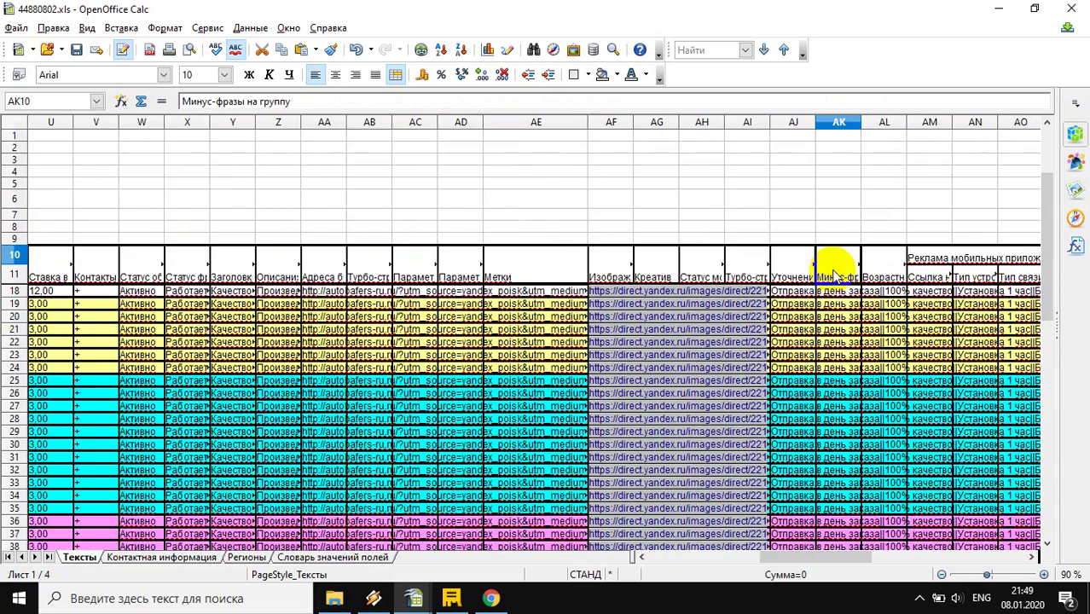
{"action": "left_click", "coordinate": [828, 292]}
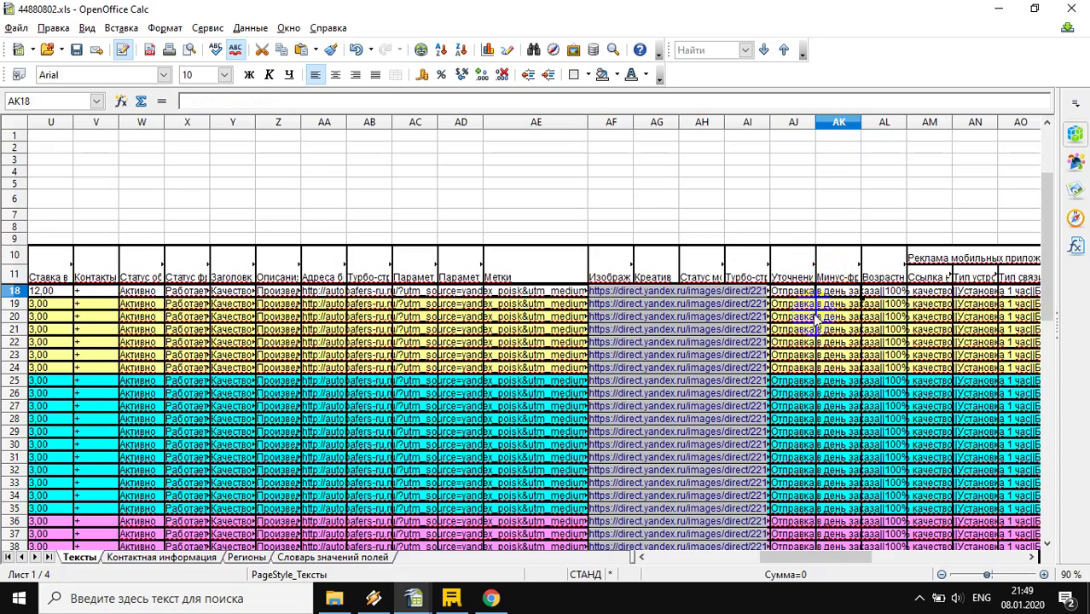
Step: Review the column I phrases of the green spacer group in rows 12–13 and the white autobuffer group from row 14
{"action": "left_click_drag", "start_coordinate": [807, 559], "coordinate": [657, 553]}
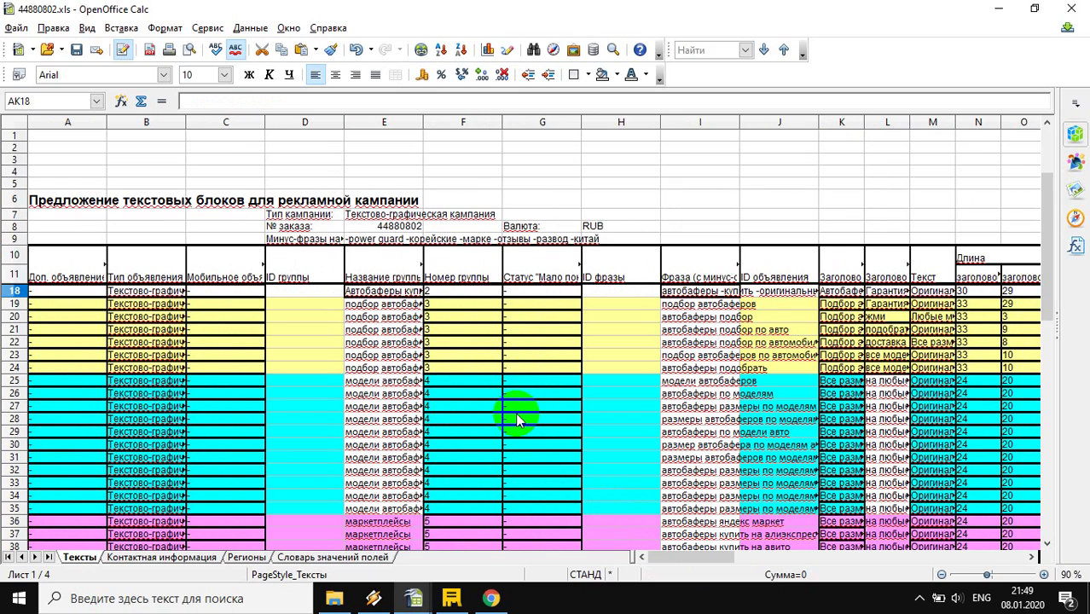
{"action": "scroll", "coordinate": [516, 420], "scroll_direction": "up", "scroll_amount": 2}
{"action": "left_click", "coordinate": [715, 293]}
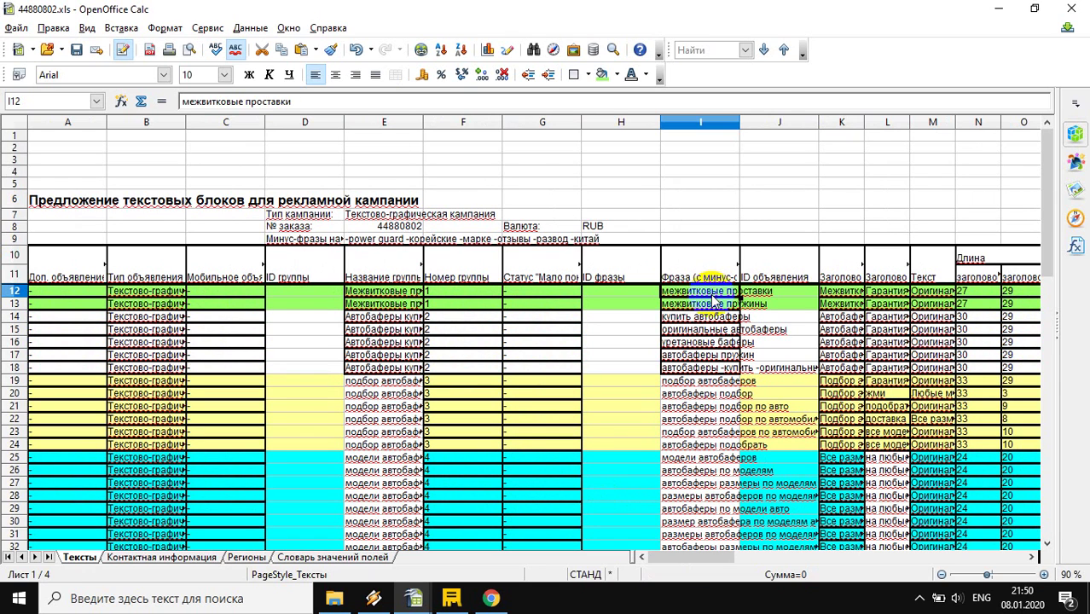
{"action": "left_click", "coordinate": [711, 305]}
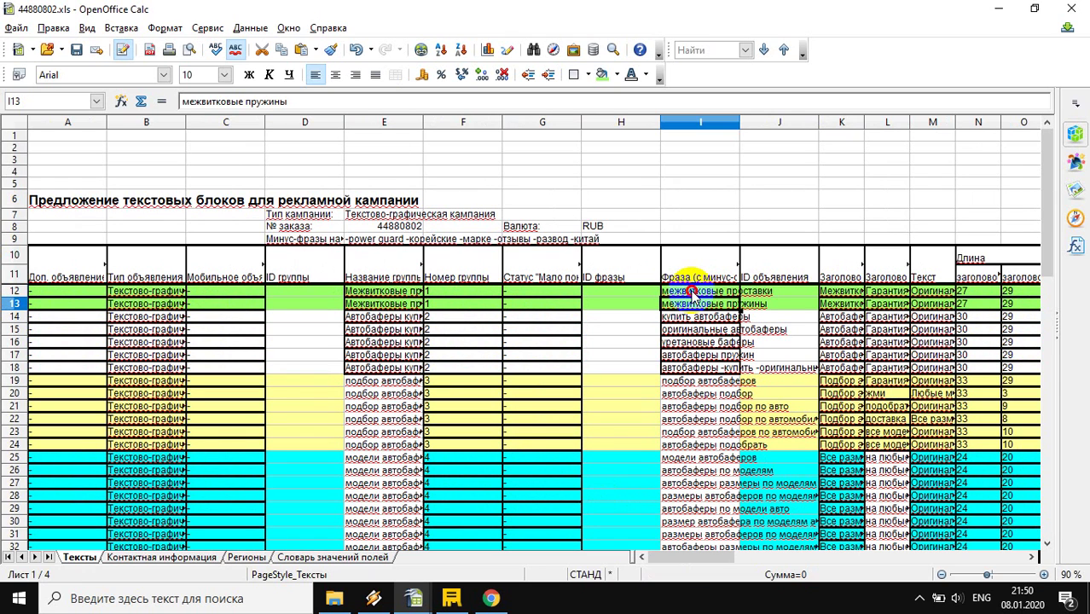
{"action": "left_click", "coordinate": [696, 293]}
{"action": "left_click_drag", "start_coordinate": [693, 293], "coordinate": [693, 305]}
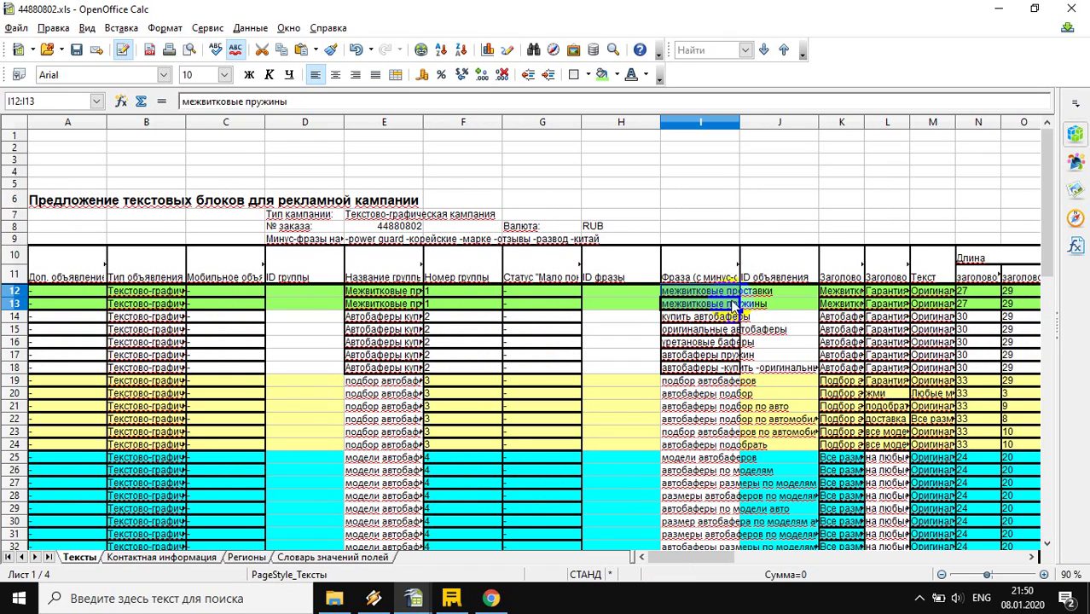
{"action": "left_click", "coordinate": [705, 318]}
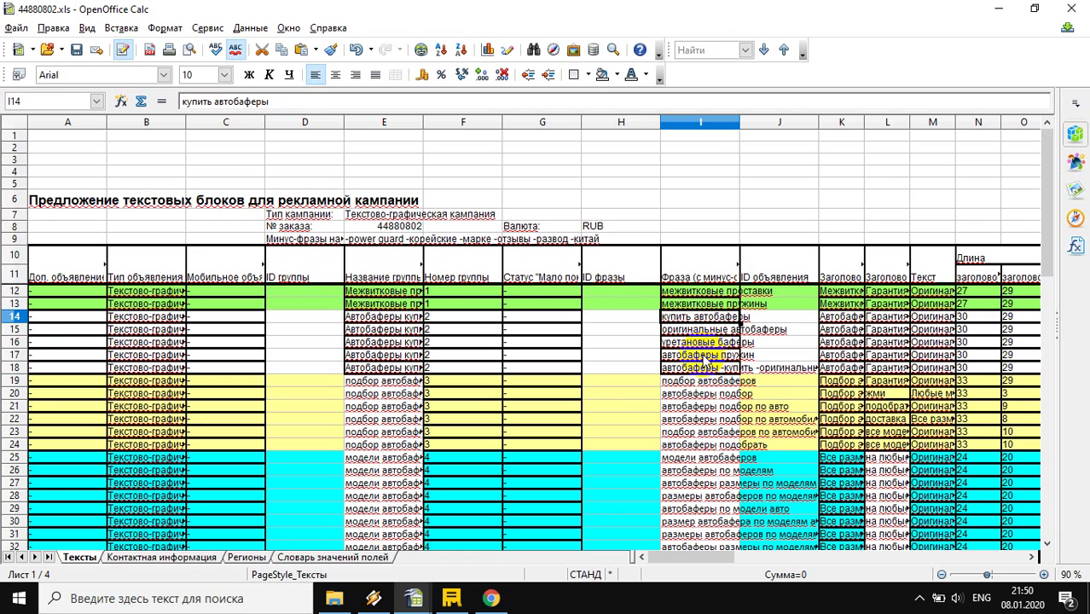
{"action": "left_click", "coordinate": [698, 329]}
{"action": "left_click", "coordinate": [698, 343]}
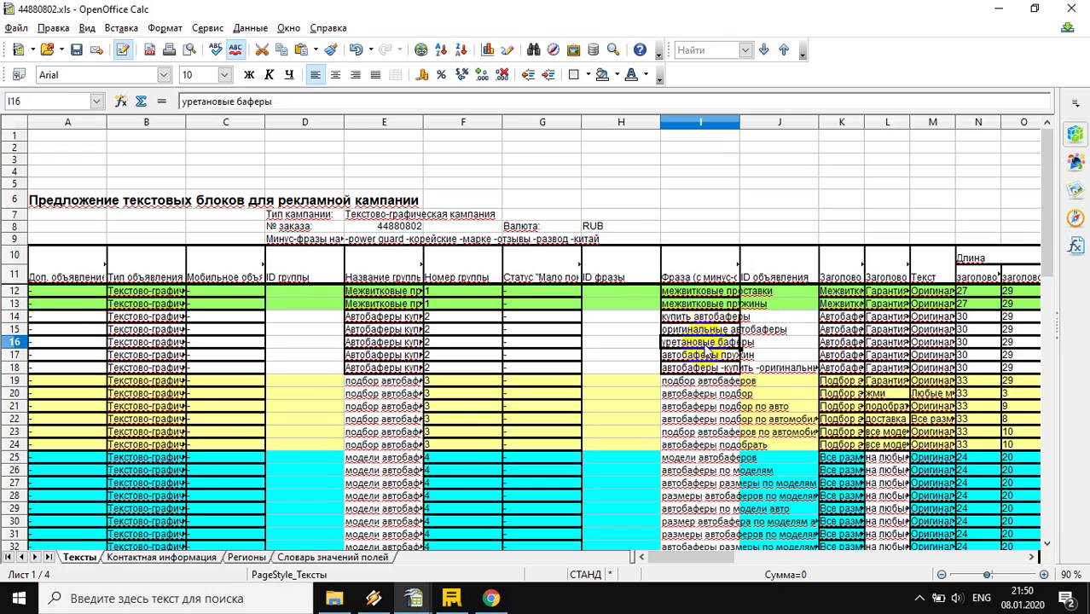
Step: Check the column I phrases of the yellow, blue and pink groups down to row 46 for words to exclude elsewhere
{"action": "left_click", "coordinate": [693, 381]}
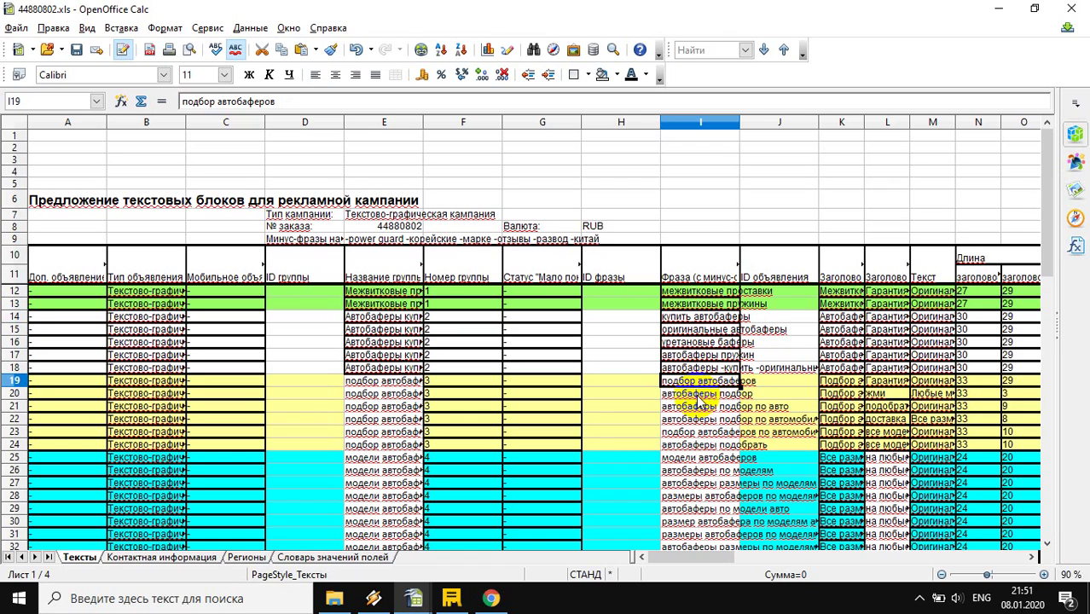
{"action": "left_click", "coordinate": [735, 397]}
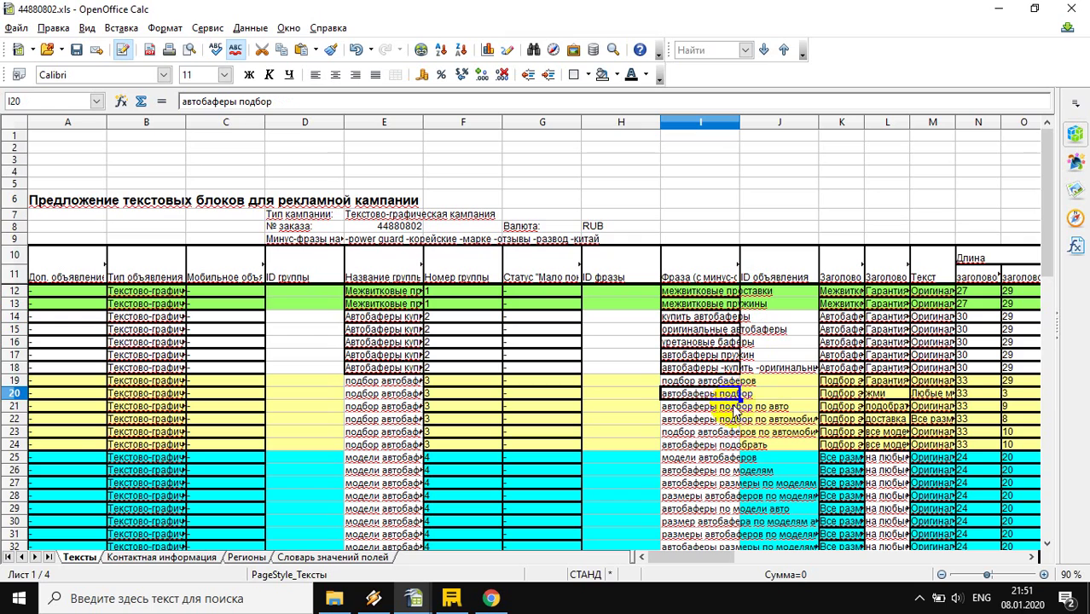
{"action": "scroll", "coordinate": [708, 460], "scroll_direction": "down", "scroll_amount": 2}
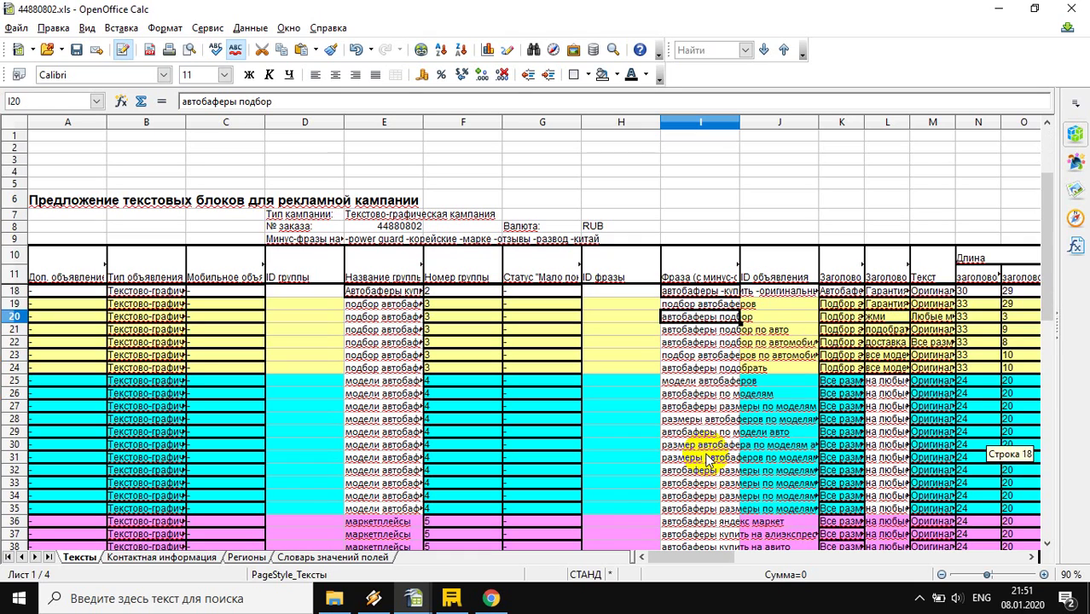
{"action": "left_click", "coordinate": [688, 382]}
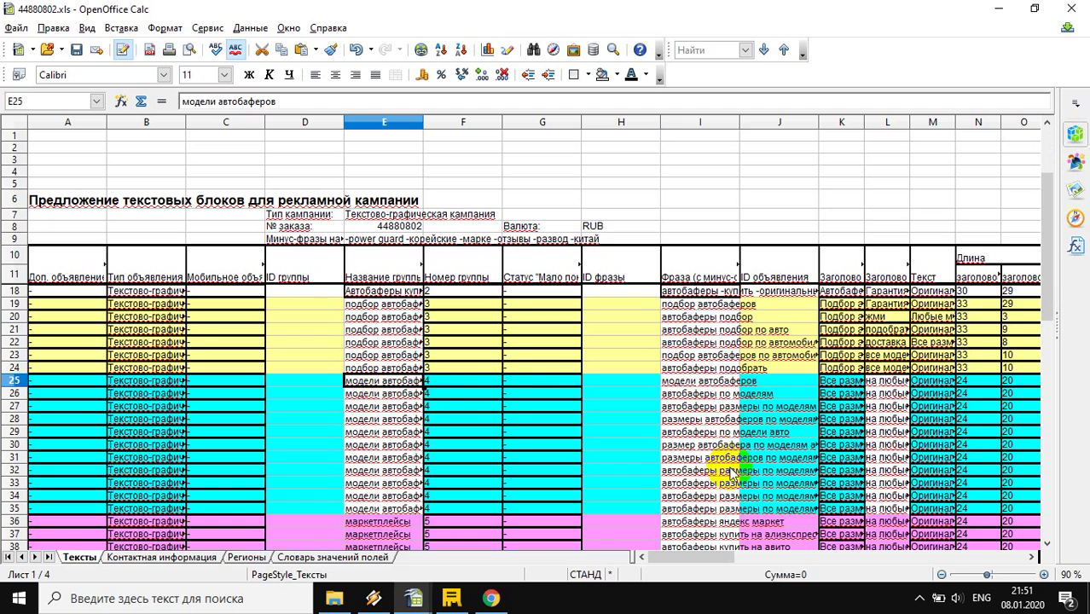
{"action": "scroll", "coordinate": [734, 486], "scroll_direction": "down", "scroll_amount": 2}
{"action": "left_click", "coordinate": [697, 459]}
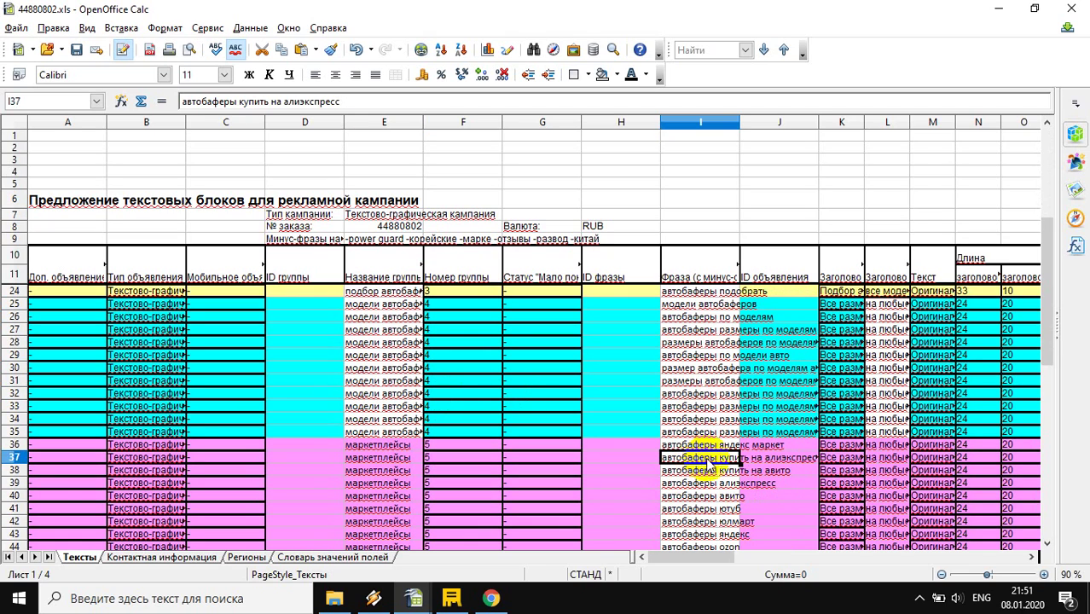
{"action": "scroll", "coordinate": [717, 457], "scroll_direction": "down", "scroll_amount": 2}
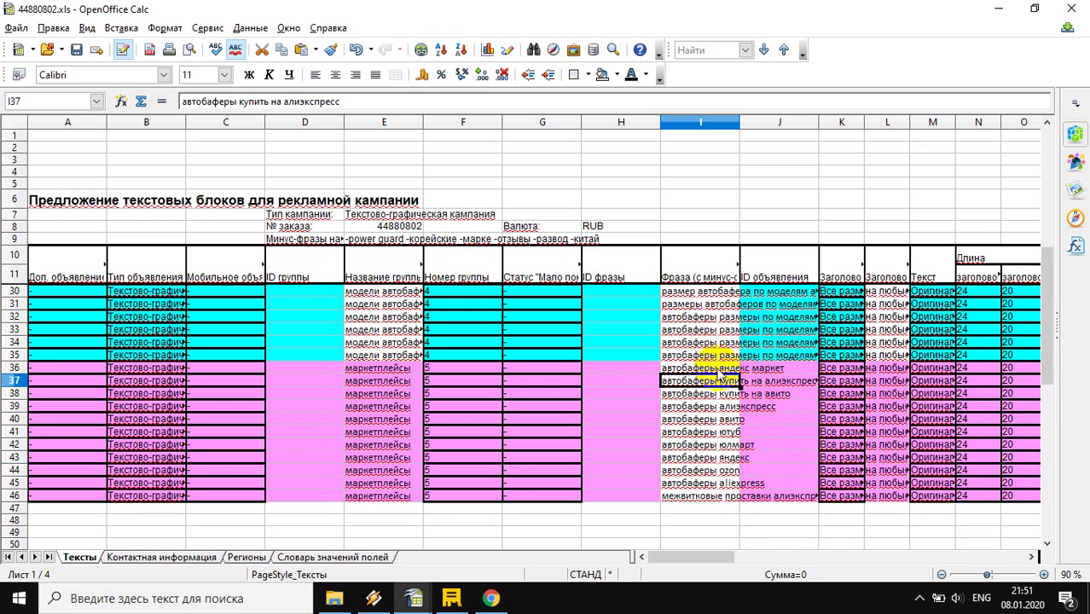
{"action": "scroll", "coordinate": [724, 380], "scroll_direction": "up", "scroll_amount": 4}
{"action": "scroll", "coordinate": [716, 376], "scroll_direction": "up", "scroll_amount": 2}
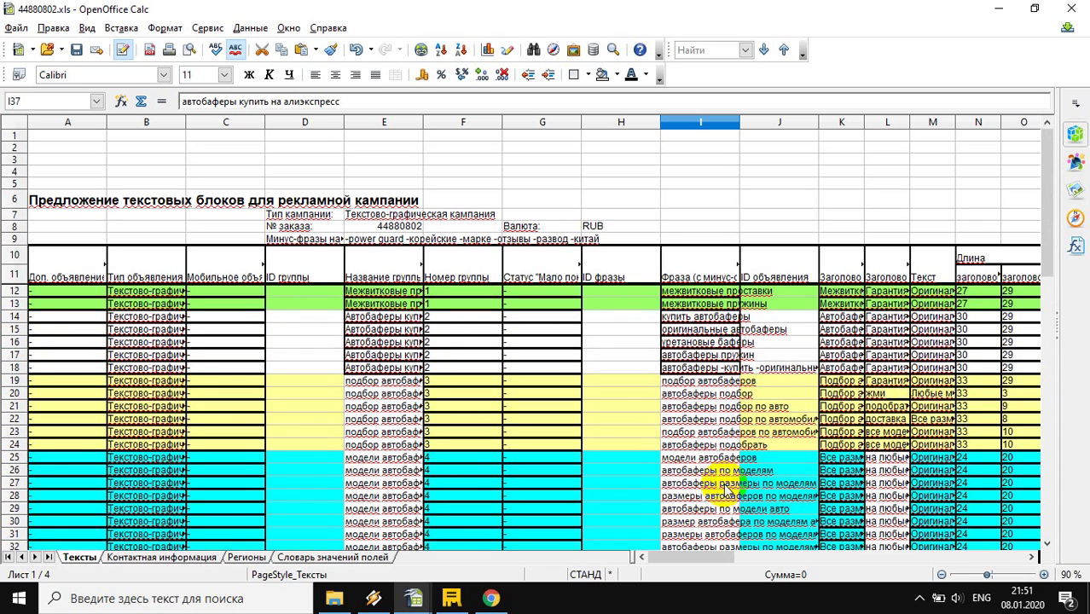
Step: Go along row 13 from the phrase column to the group negative-phrases column AK
{"action": "left_click", "coordinate": [722, 303]}
{"action": "key", "text": "Right"}
{"action": "key", "text": "Right"}
{"action": "key", "text": "Right"}
{"action": "key", "text": "Right"}
{"action": "key", "text": "Right"}
{"action": "key", "text": "Right"}
{"action": "key", "text": "Right"}
{"action": "key", "text": "Right"}
{"action": "key", "text": "Right"}
{"action": "key", "text": "Right"}
{"action": "key", "text": "Right"}
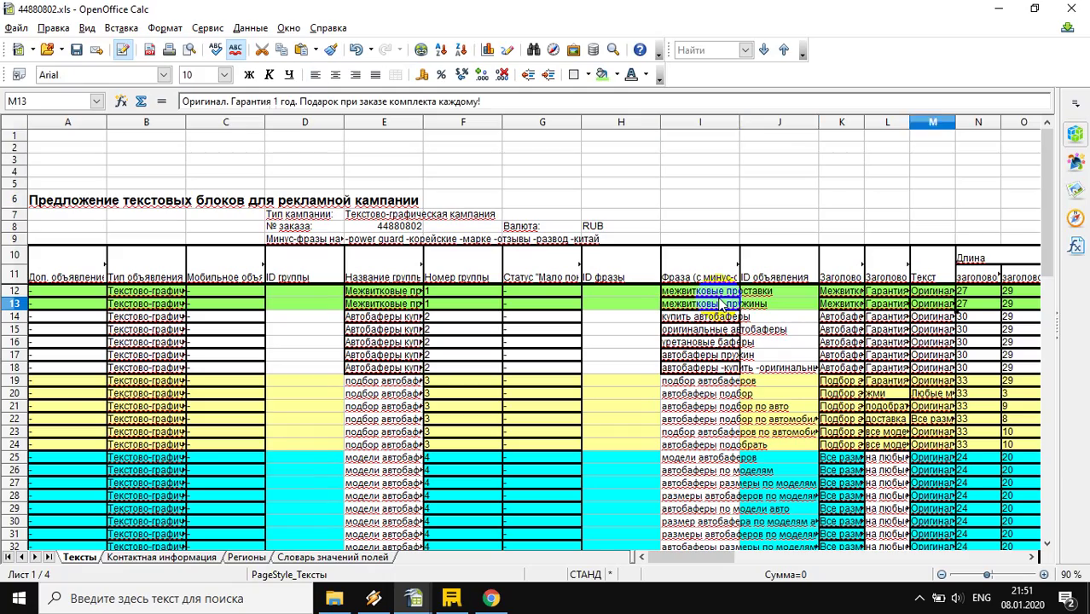
{"action": "key", "text": "Right"}
{"action": "key", "text": "Right"}
{"action": "key", "text": "Right"}
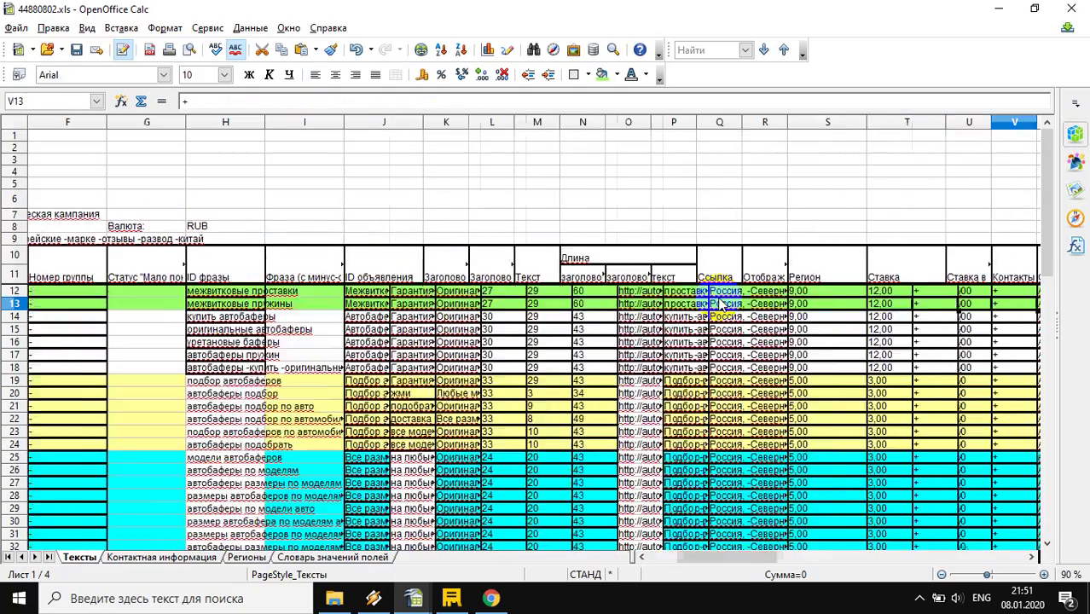
{"action": "key", "text": "Right"}
{"action": "key", "text": "Right"}
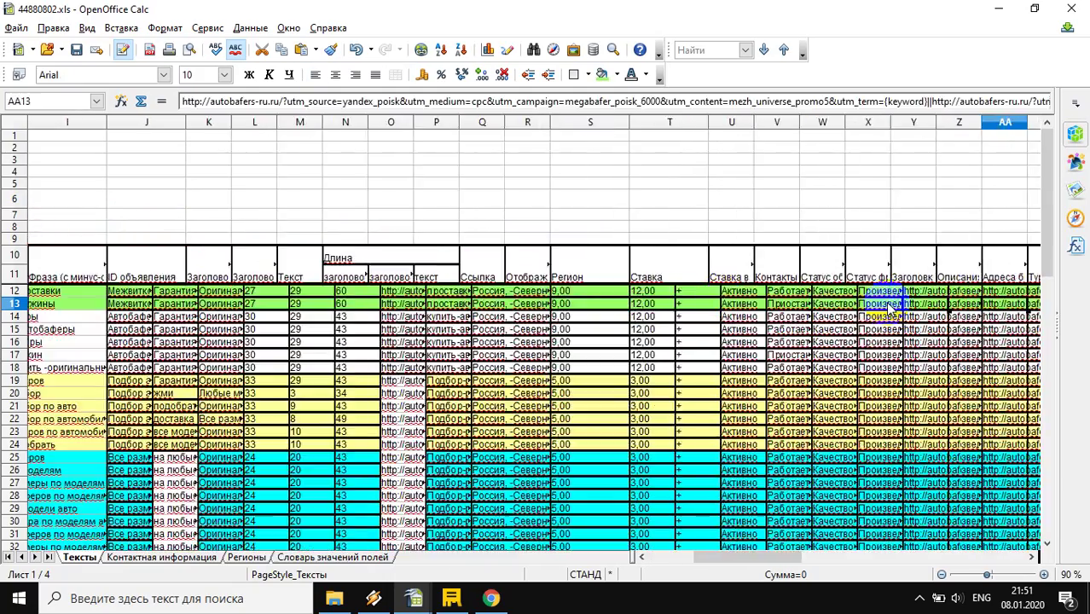
{"action": "key", "text": "Right"}
{"action": "key", "text": "Right"}
{"action": "key", "text": "Right"}
{"action": "key", "text": "Right"}
{"action": "key", "text": "Right"}
{"action": "key", "text": "Right"}
{"action": "key", "text": "Right"}
{"action": "key", "text": "Right"}
{"action": "key", "text": "Right"}
{"action": "key", "text": "Right"}
{"action": "key", "text": "Right"}
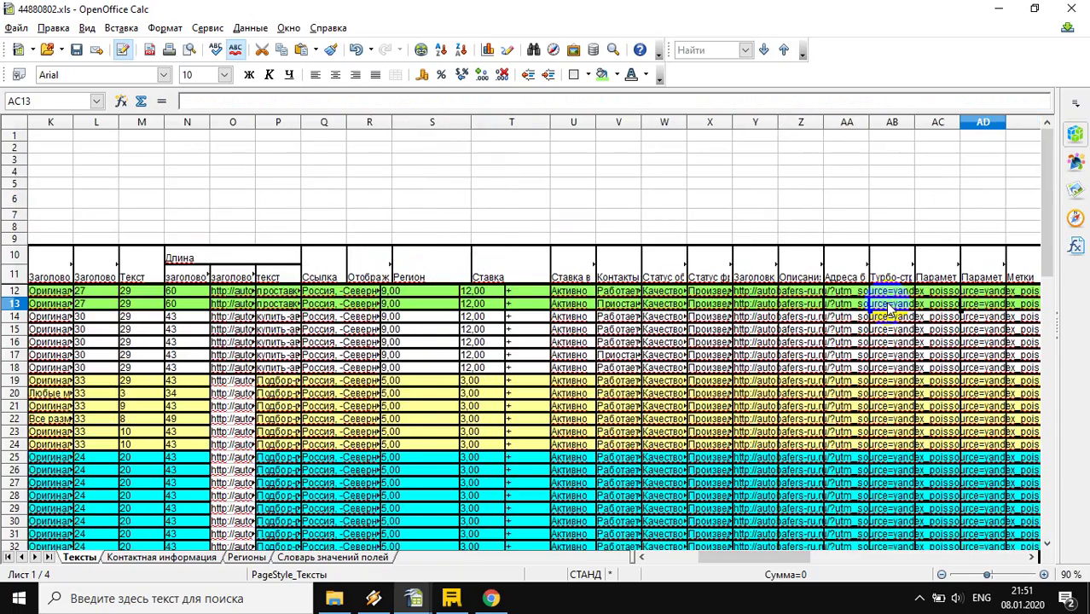
{"action": "key", "text": "Right"}
{"action": "key", "text": "Right"}
{"action": "key", "text": "Right"}
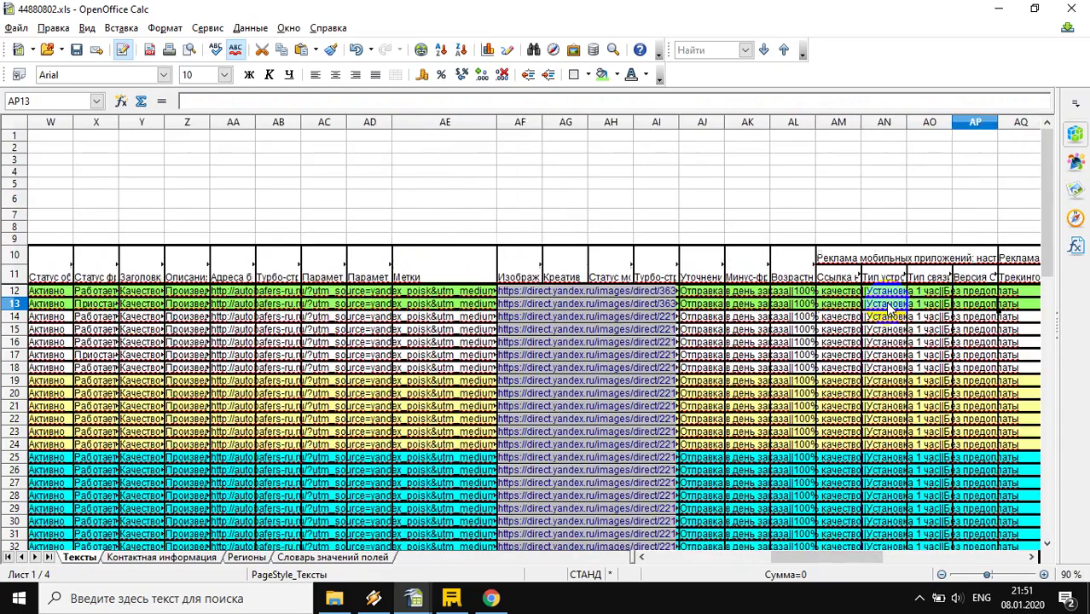
Step: Enter the green group's negative phrases "-модели -размеры -ютуб -маркет -алиэкспресс -озон" in cell AK12
{"action": "left_click", "coordinate": [756, 275]}
{"action": "left_click", "coordinate": [755, 292]}
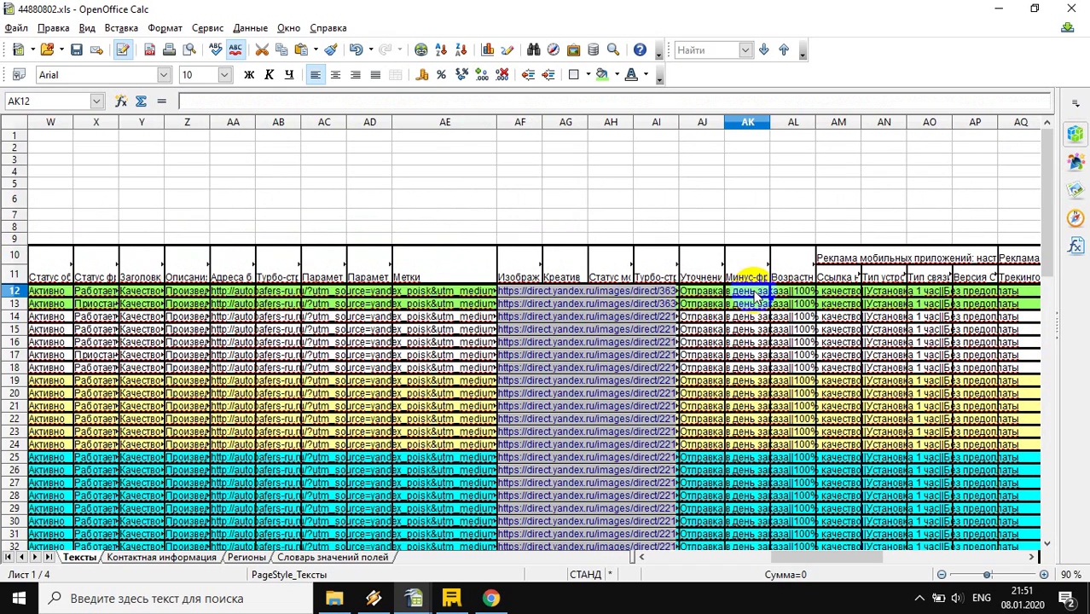
{"action": "type", "text": "-"}
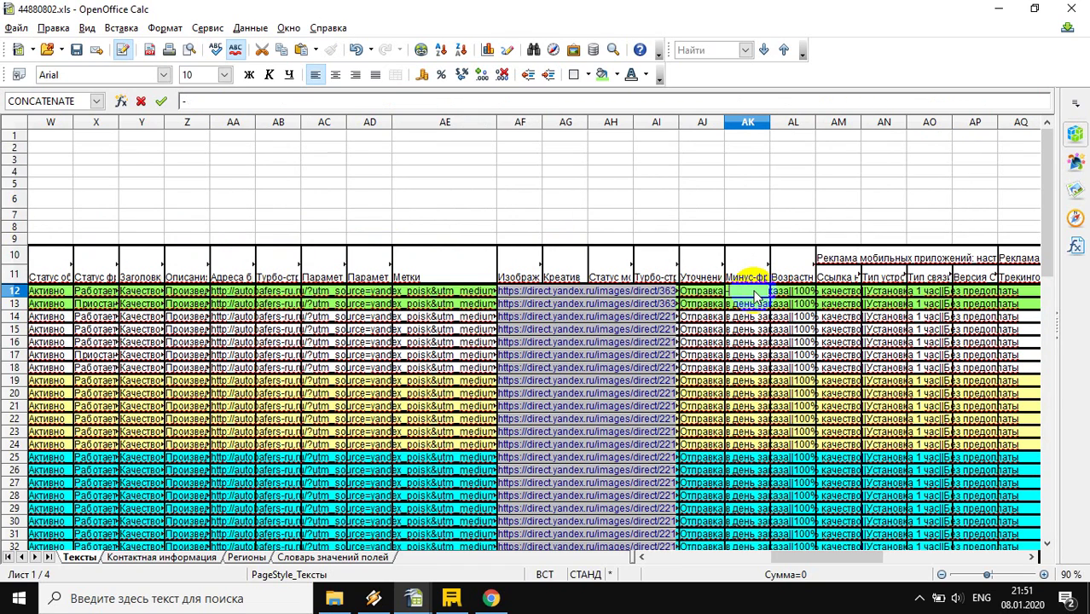
{"action": "type", "text": "модели"}
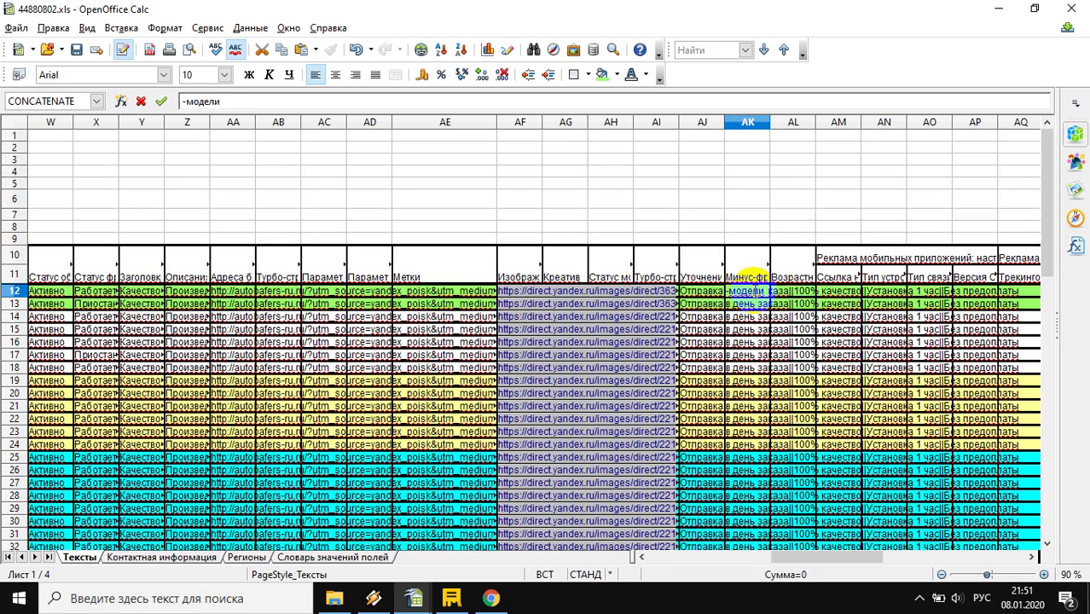
{"action": "type", "text": " -"}
{"action": "type", "text": "размеры"}
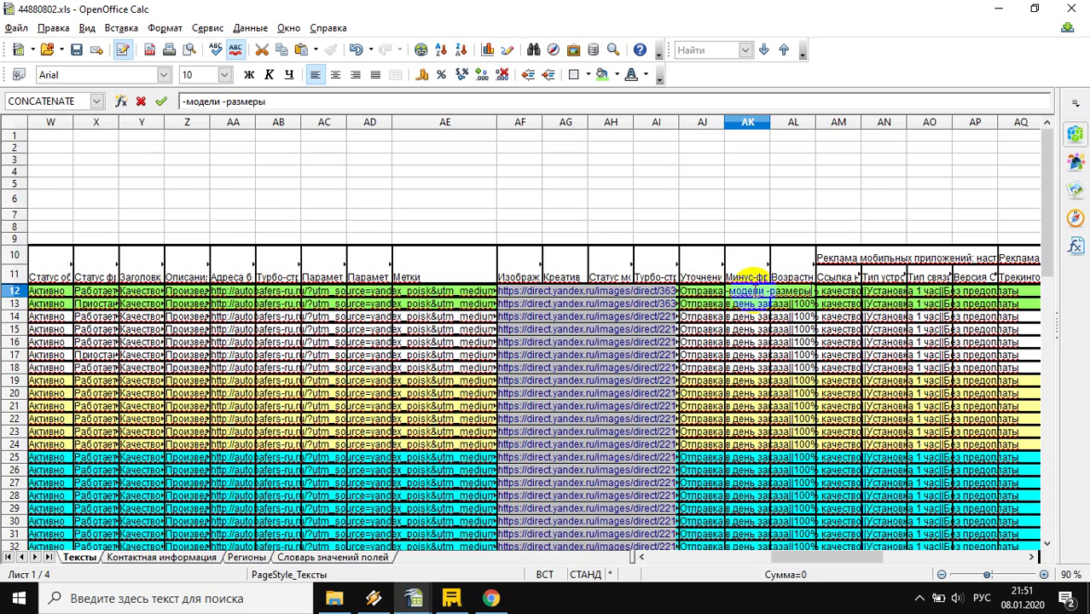
{"action": "type", "text": " -ютуб -"}
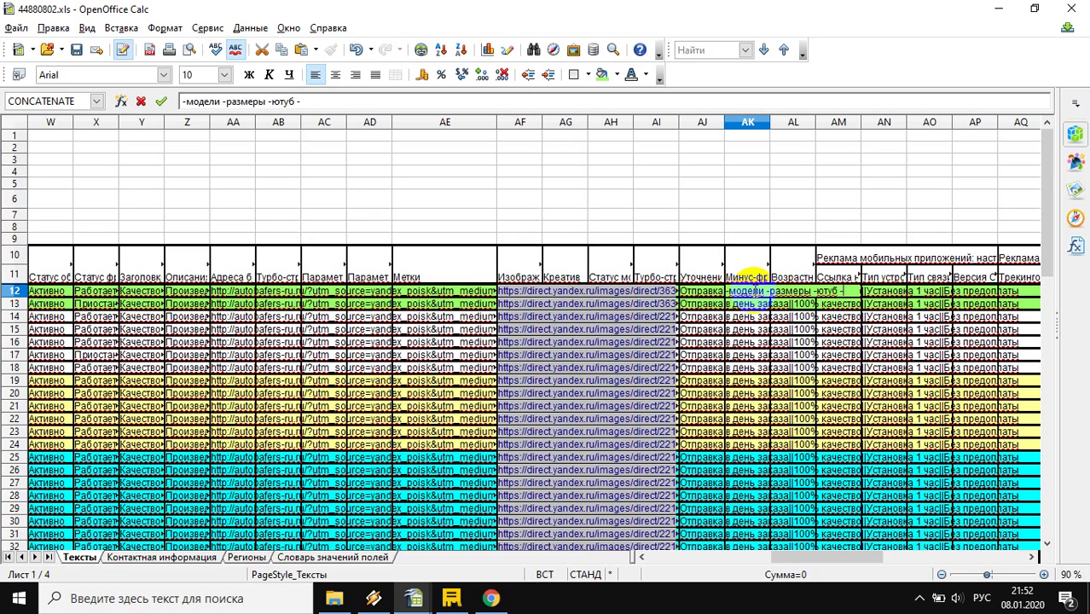
{"action": "type", "text": "марке"}
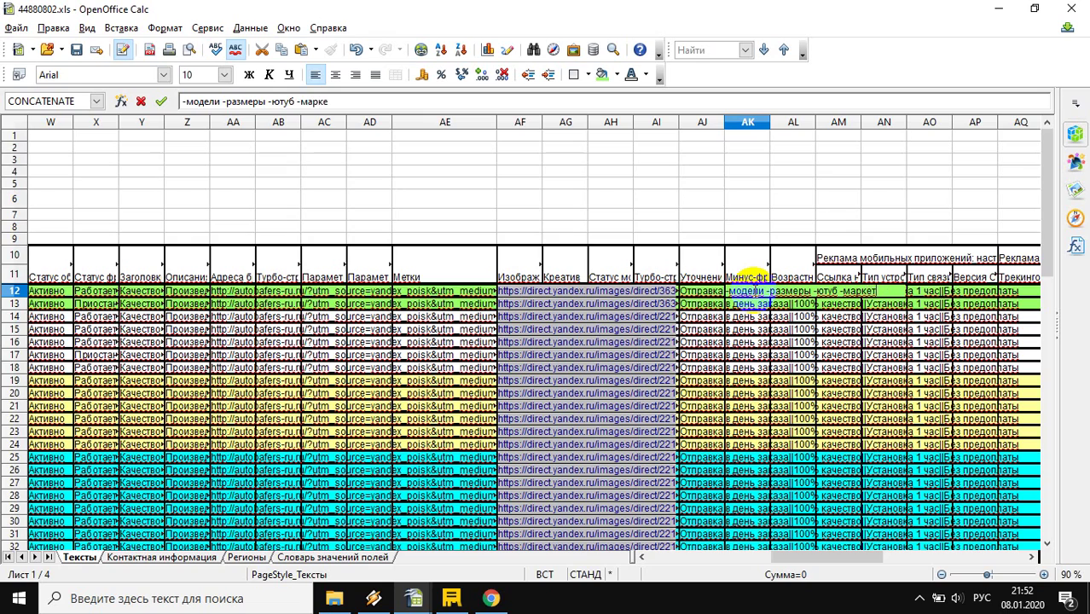
{"action": "type", "text": "т -ализкспр"}
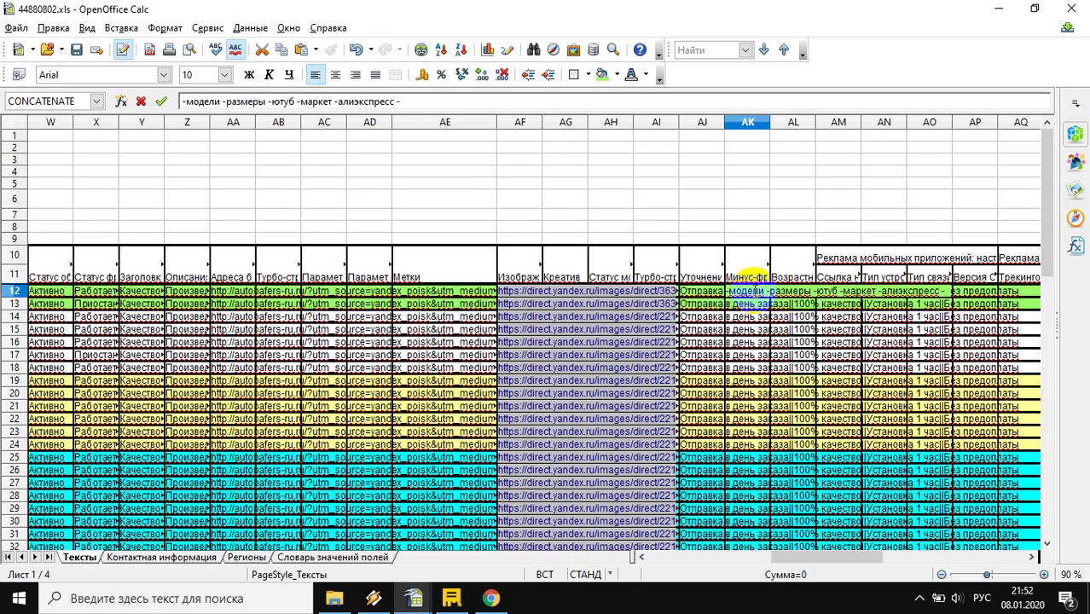
{"action": "type", "text": "есс -озон"}
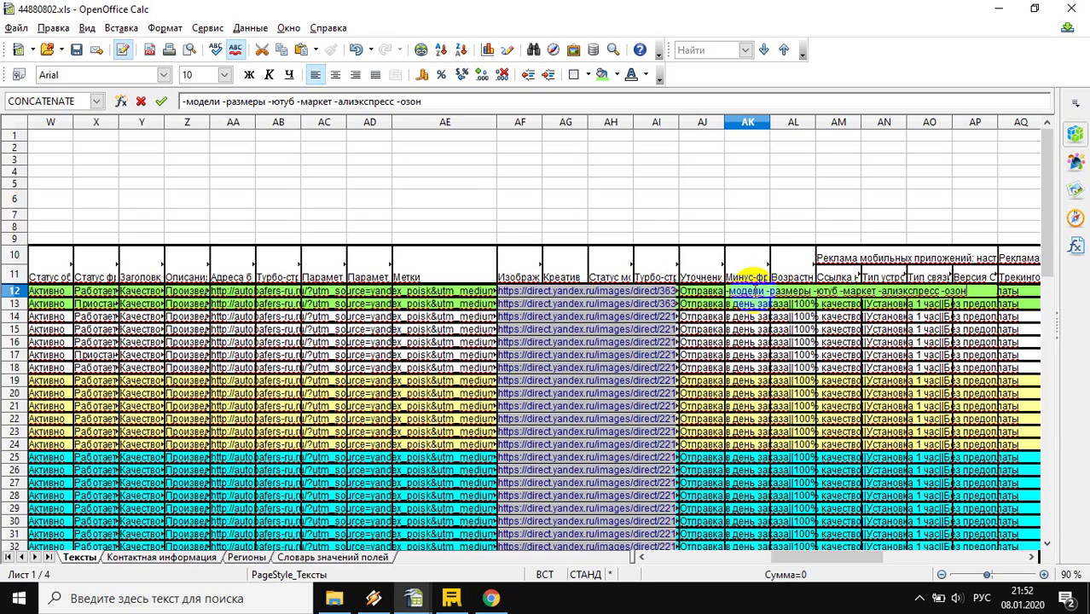
{"action": "key", "text": "Return"}
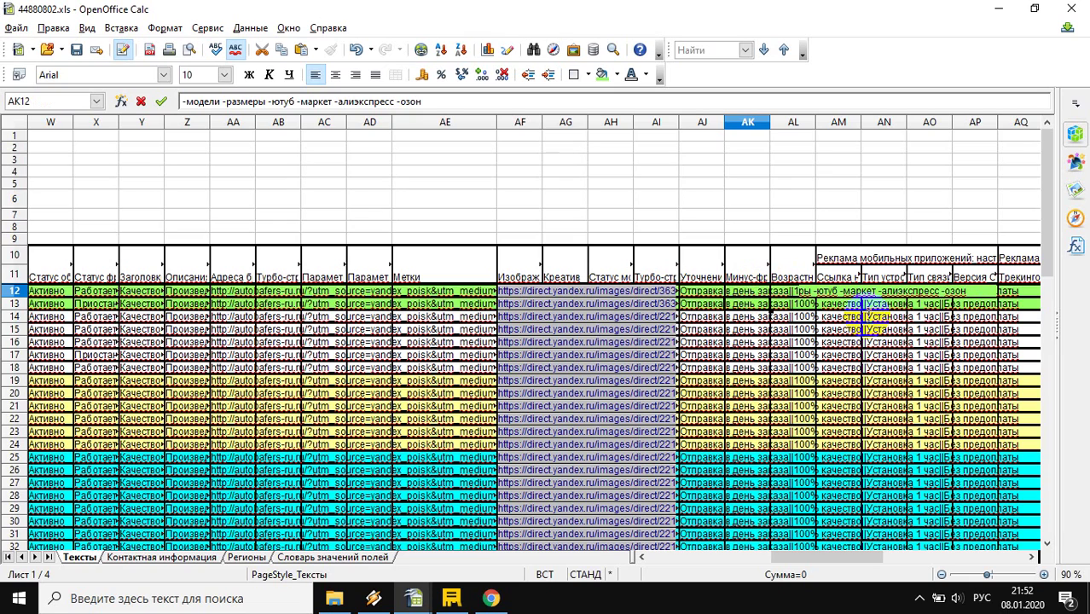
{"action": "left_click", "coordinate": [854, 305]}
{"action": "left_click", "coordinate": [837, 292]}
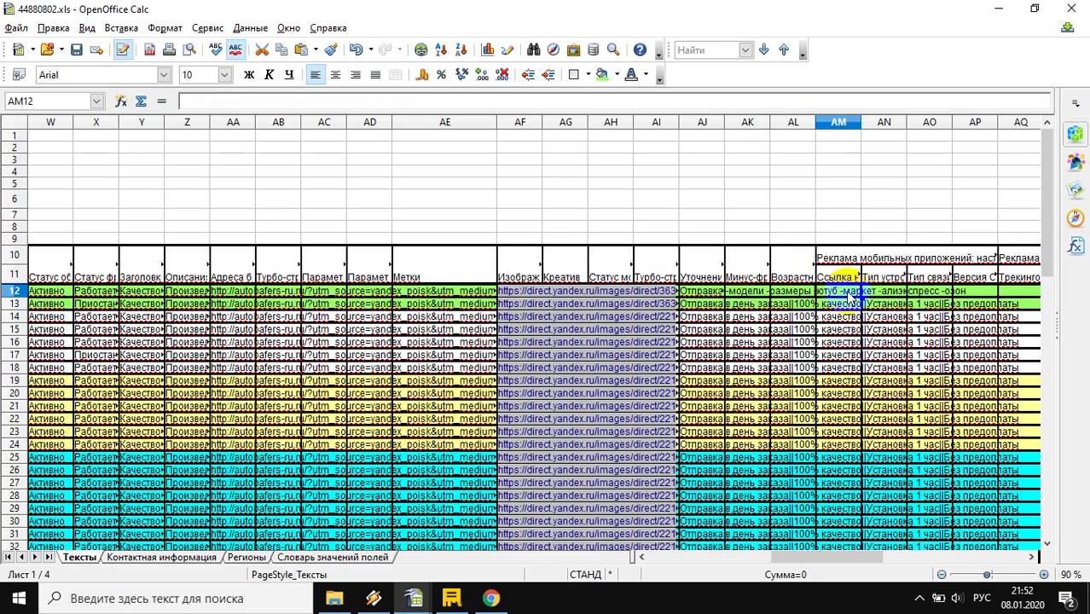
Step: Copy the negative phrases from AK12 into AK13 and into the white group's cells AK14 to AK18
{"action": "left_click", "coordinate": [757, 295]}
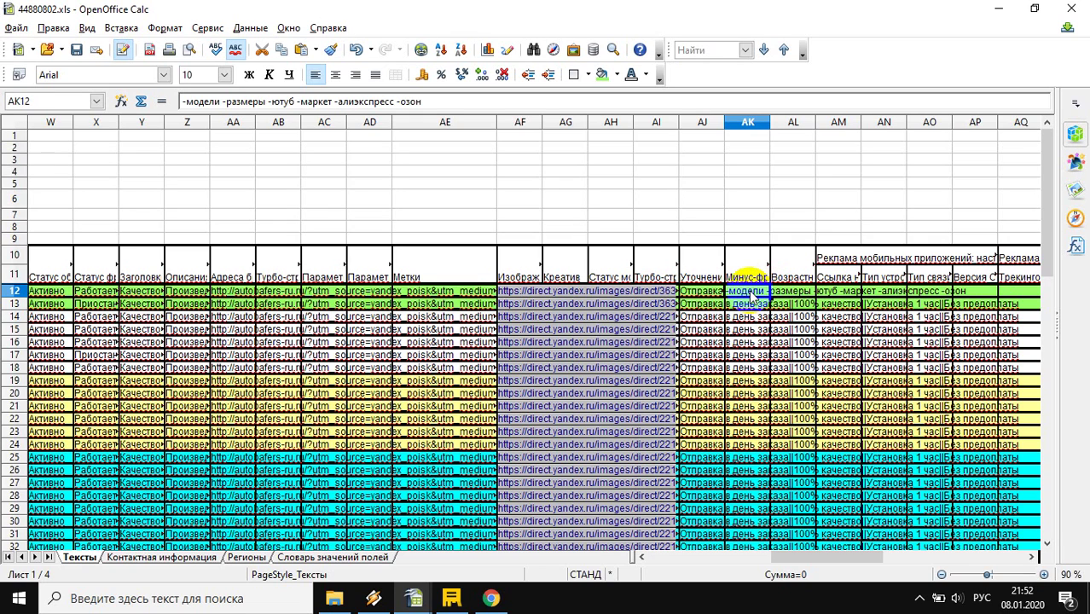
{"action": "left_click", "coordinate": [749, 303]}
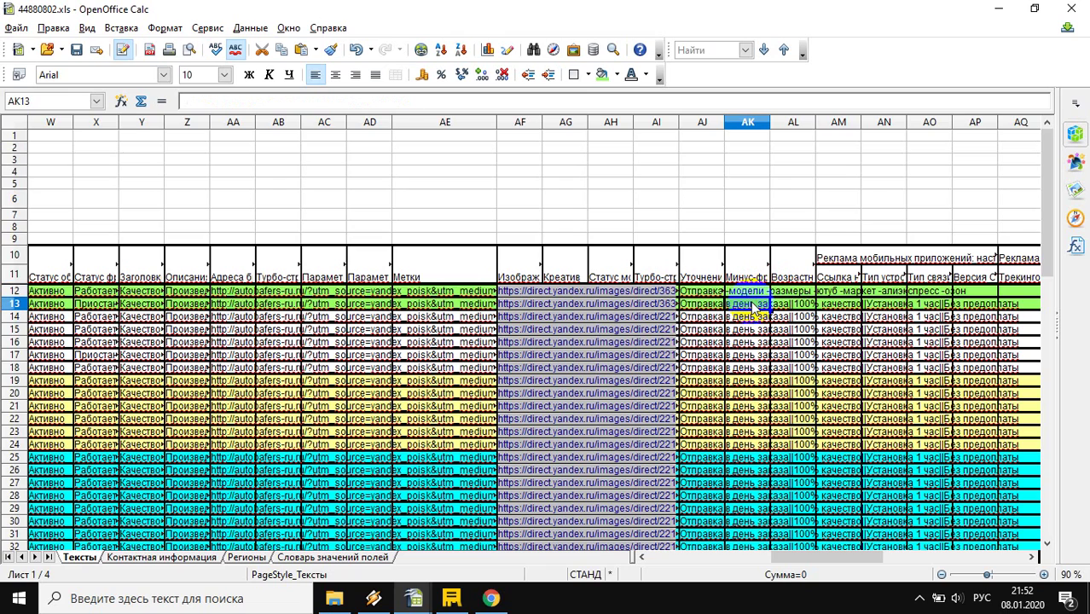
{"action": "type", "text": "-модели -размеры -ютуб -маркет -алиэкспресс -озон"}
{"action": "left_click", "coordinate": [747, 293]}
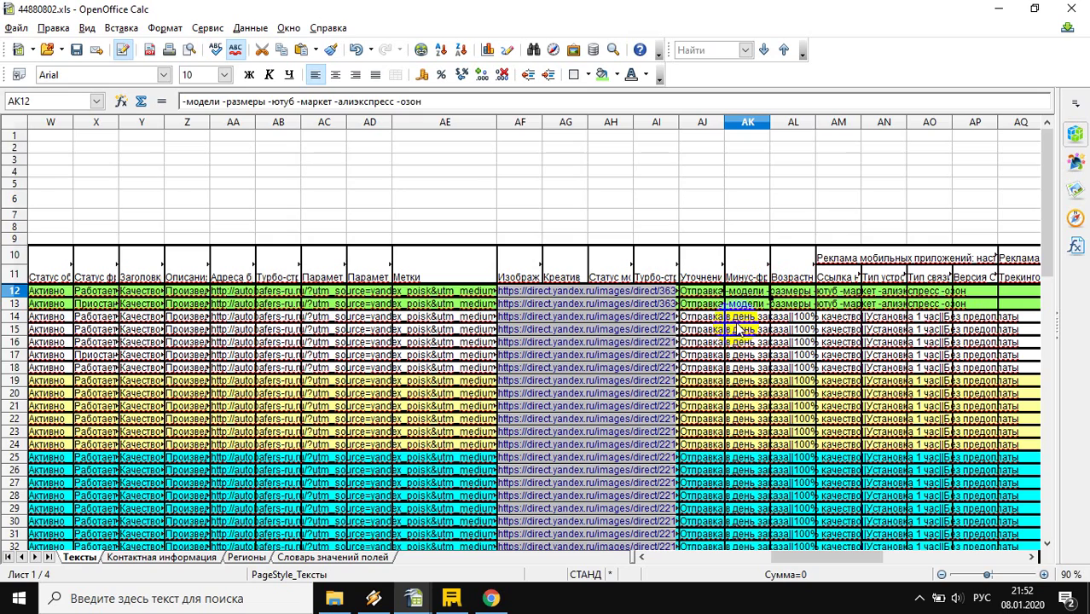
{"action": "left_click", "coordinate": [739, 319]}
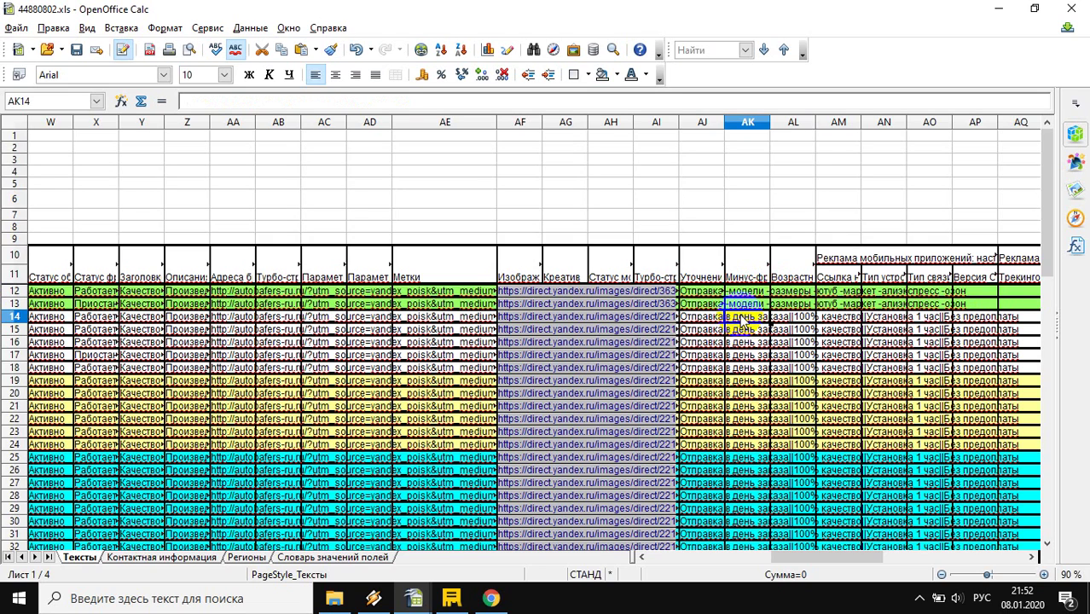
{"action": "left_click_drag", "start_coordinate": [742, 322], "coordinate": [745, 373]}
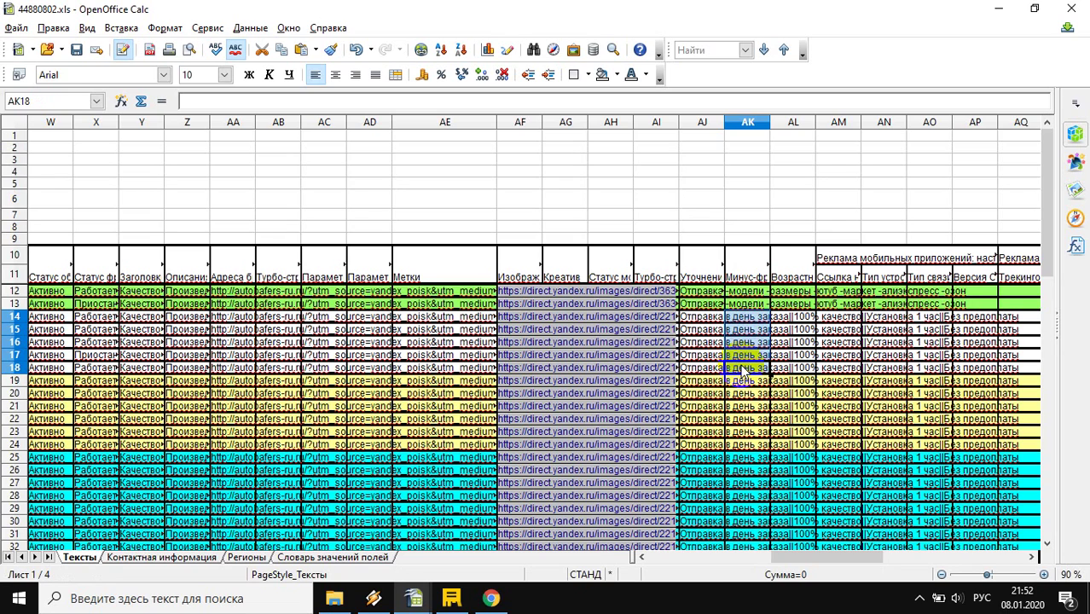
{"action": "type", "text": "-модели -размеры -ютуб -маркет -алиэкспресс -озон -модели -размеры -ютуб -маркет -алиэкспресс -озон -модели -размеры -ютуб -маркет -алиэкспресс -озон -модели -размеры -ютуб -маркет -алиэкспресс -озон -модели -размеры -ютуб -маркет -алиэкспресс -озон"}
Step: Append "-проставки межвитковые" to the white group's negative phrases in cell AK14
{"action": "left_click", "coordinate": [743, 321]}
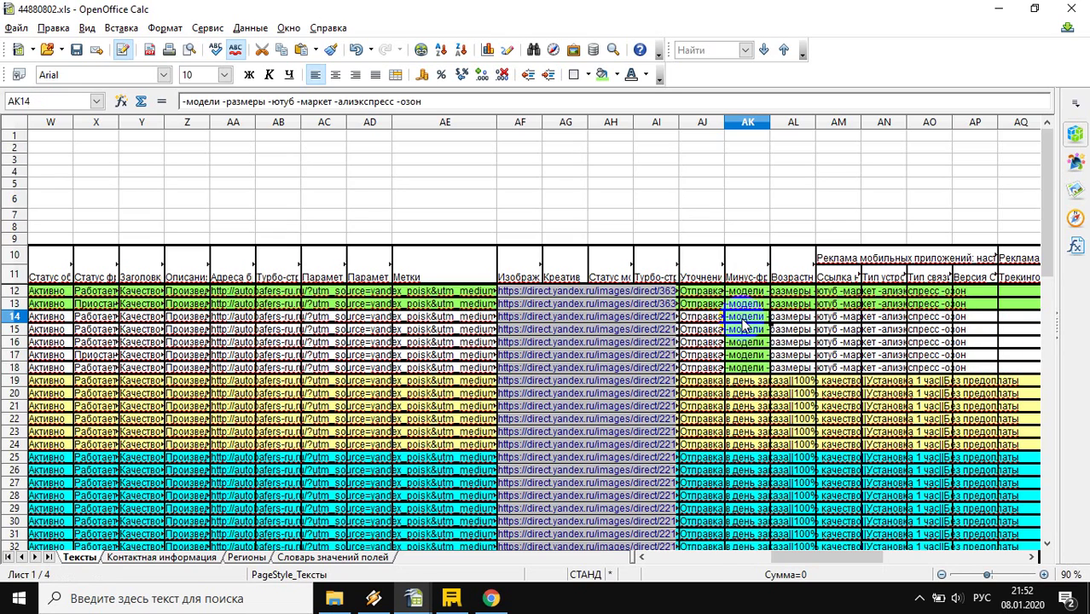
{"action": "left_click", "coordinate": [457, 103]}
{"action": "type", "text": "-прос"}
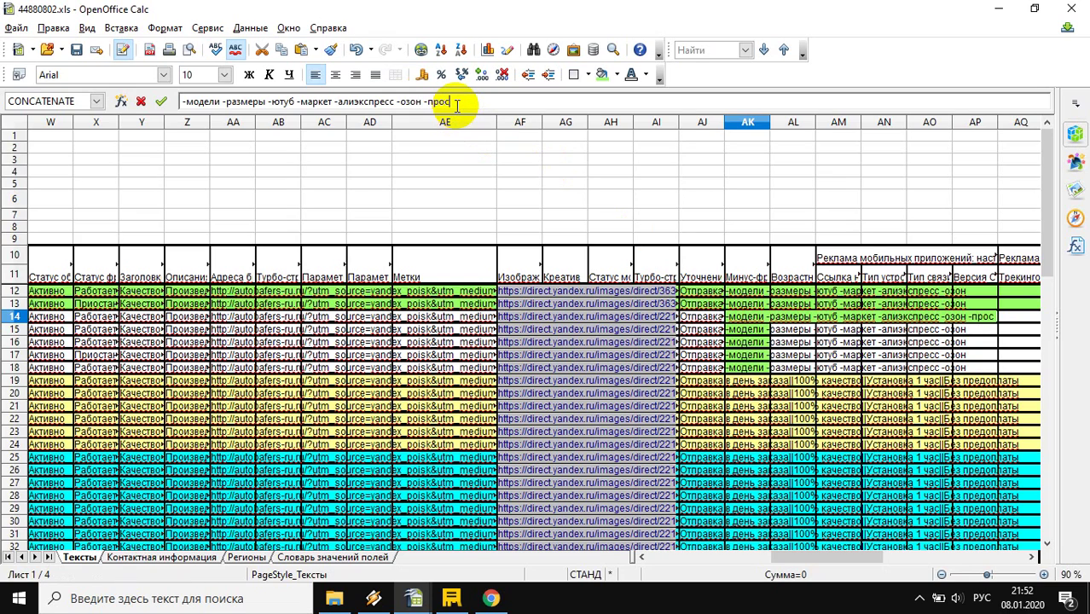
{"action": "type", "text": "тавки "}
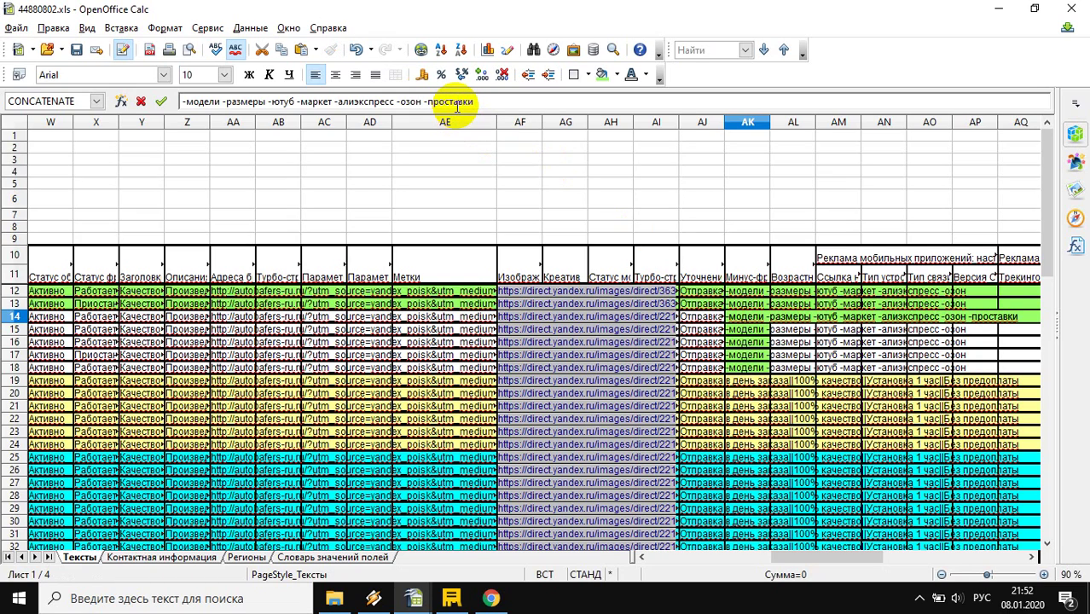
{"action": "type", "text": "межвитковые"}
{"action": "key", "text": "Return"}
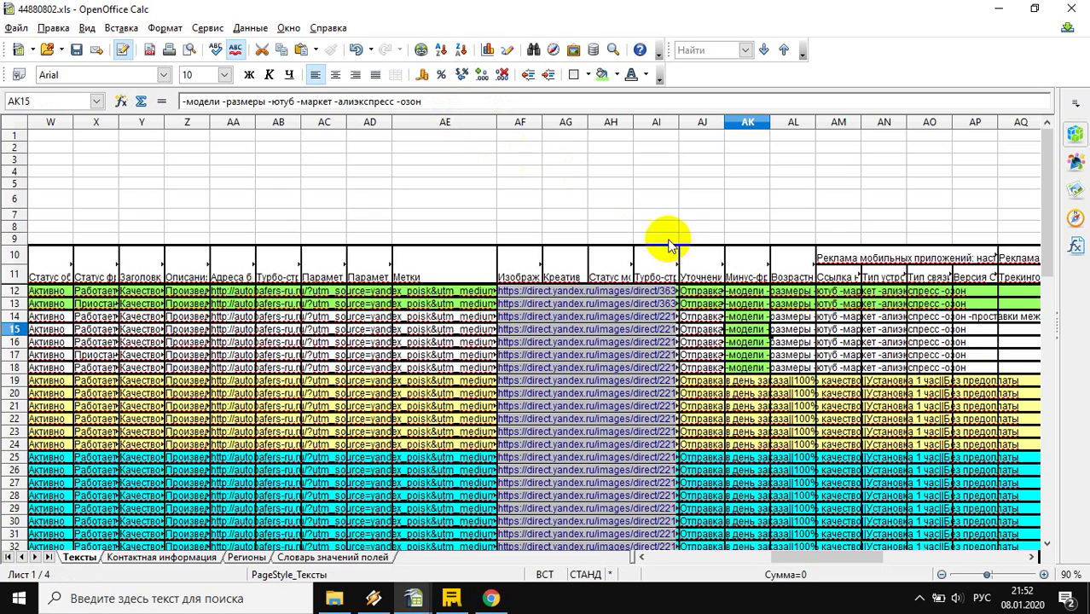
Step: Give cell AK14 a light blue background and copy it into the white group's remaining cells AK15 to AK18
{"action": "left_click", "coordinate": [739, 320]}
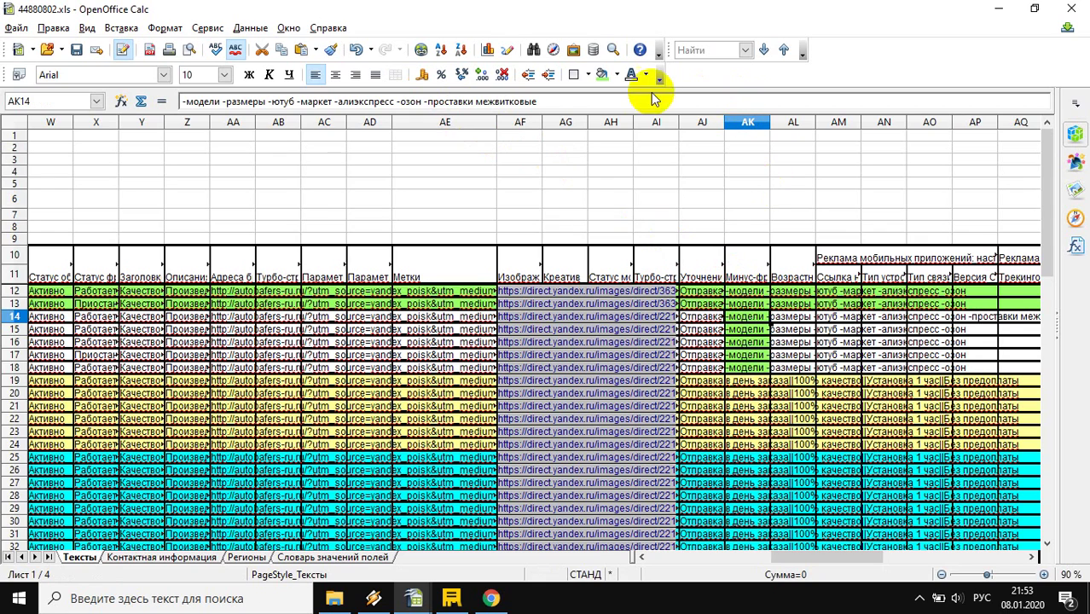
{"action": "left_click", "coordinate": [616, 75]}
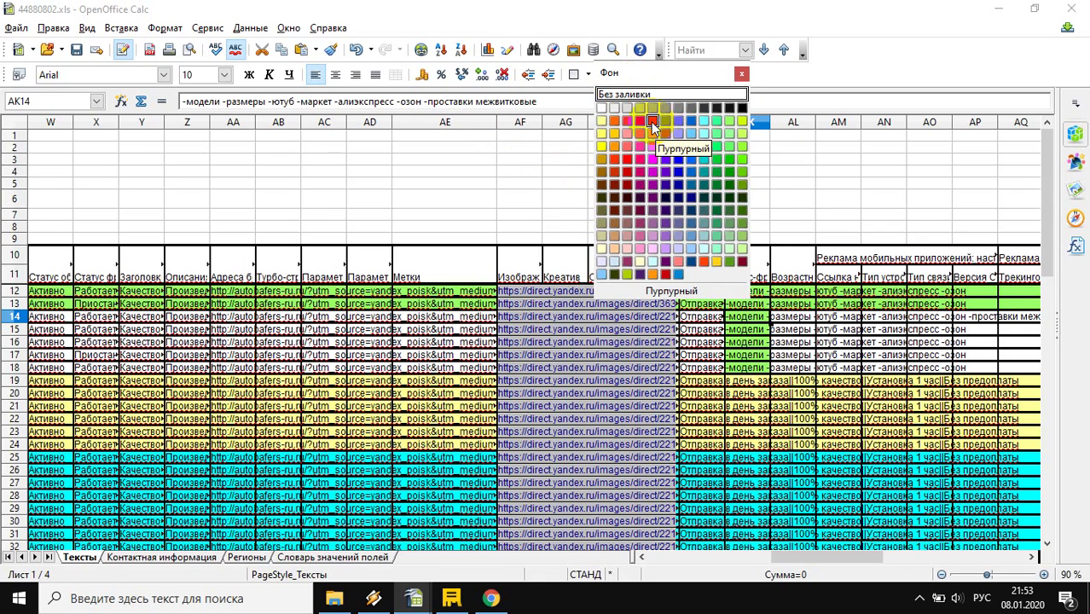
{"action": "left_click", "coordinate": [691, 137]}
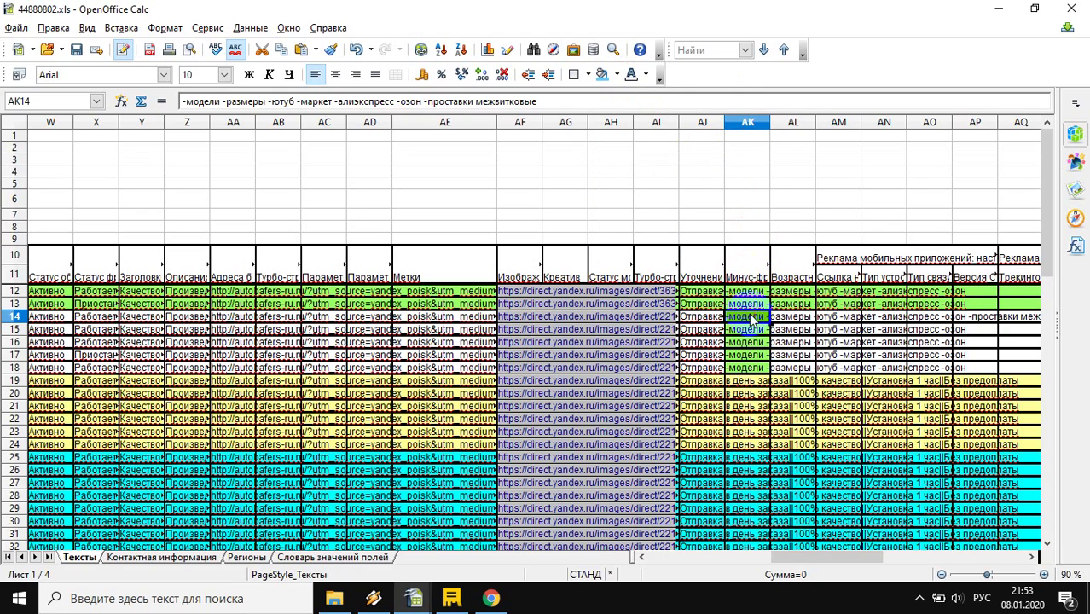
{"action": "left_click_drag", "start_coordinate": [748, 335], "coordinate": [755, 368]}
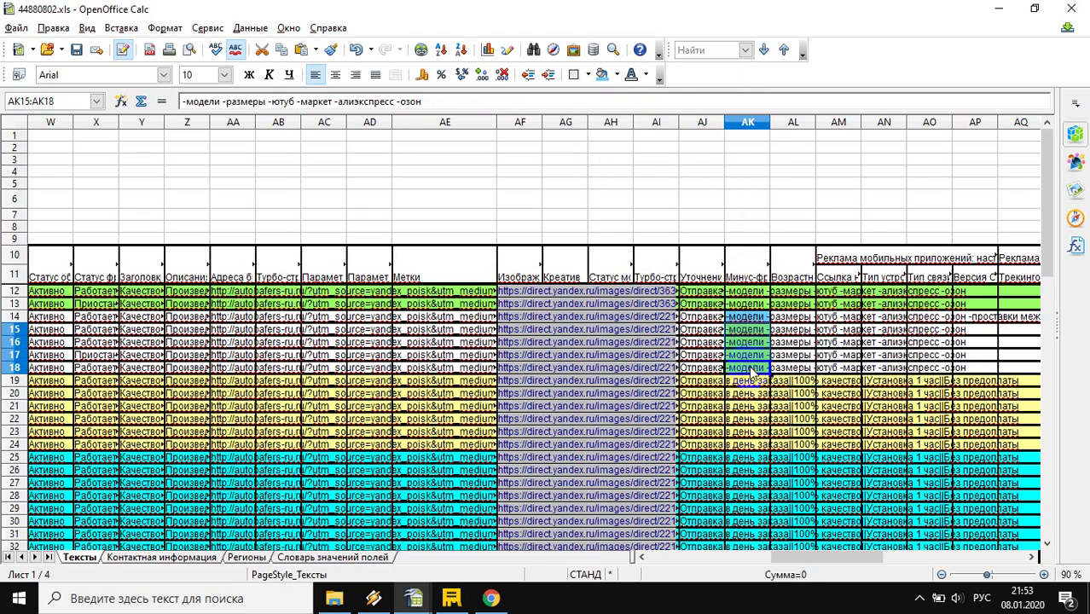
{"action": "type", "text": "-модели -размеры -ютуб -маркет -алиэкспресс -озон -проставки межвитковые"}
{"action": "left_click", "coordinate": [750, 332]}
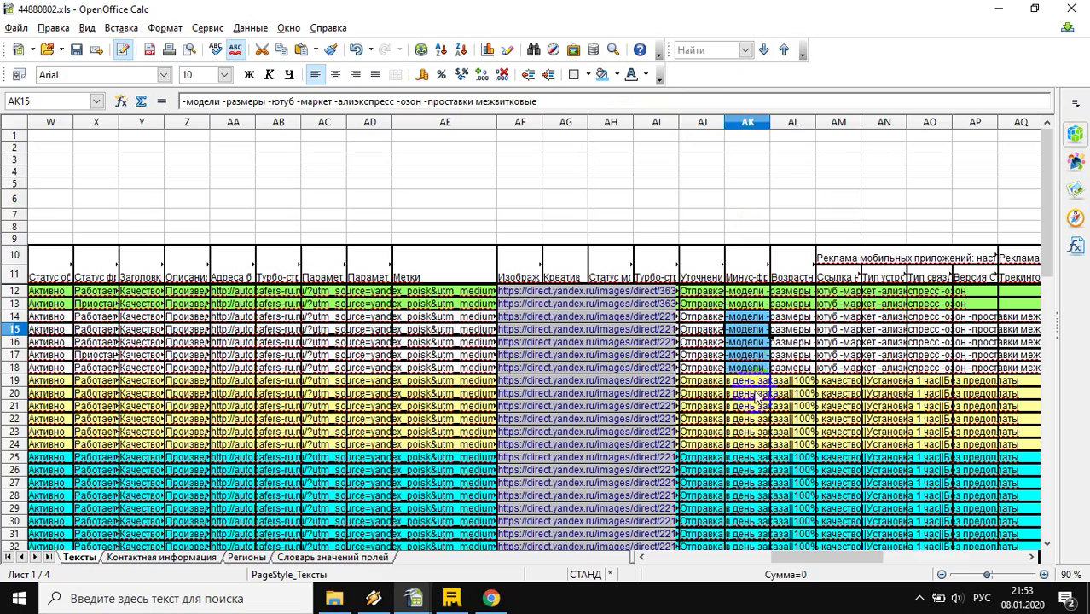
Step: Copy the white group's phrase "оригинальные автобаферы" from cell I15 and return to the group negative-phrases column AK
{"action": "left_click_drag", "start_coordinate": [853, 563], "coordinate": [653, 553]}
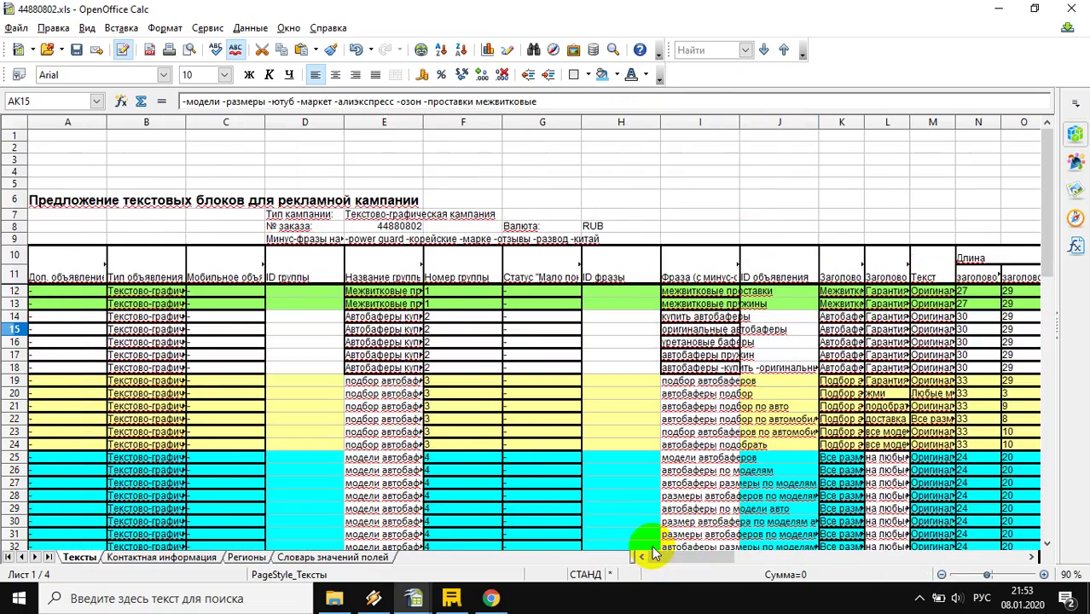
{"action": "left_click", "coordinate": [702, 330]}
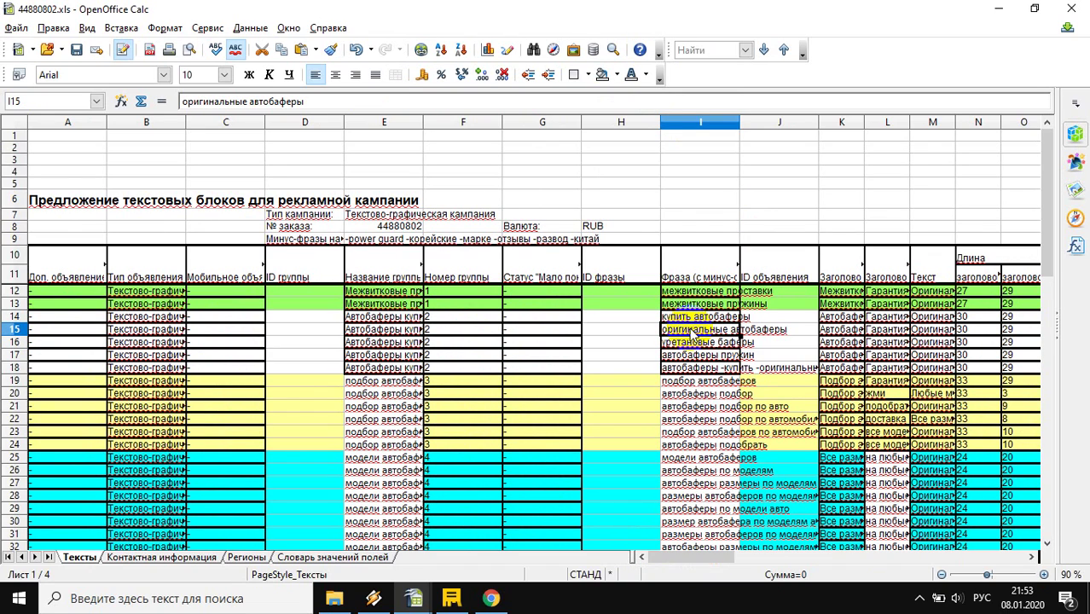
{"action": "left_click_drag", "start_coordinate": [730, 556], "coordinate": [950, 556]}
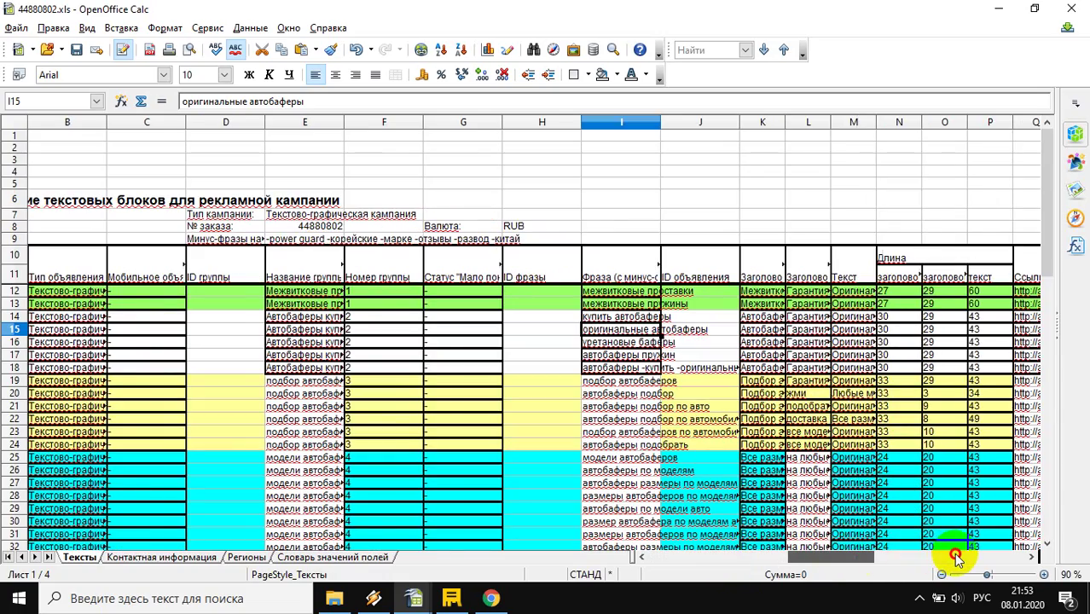
{"action": "left_click", "coordinate": [956, 557]}
{"action": "left_click_drag", "start_coordinate": [872, 560], "coordinate": [832, 565]}
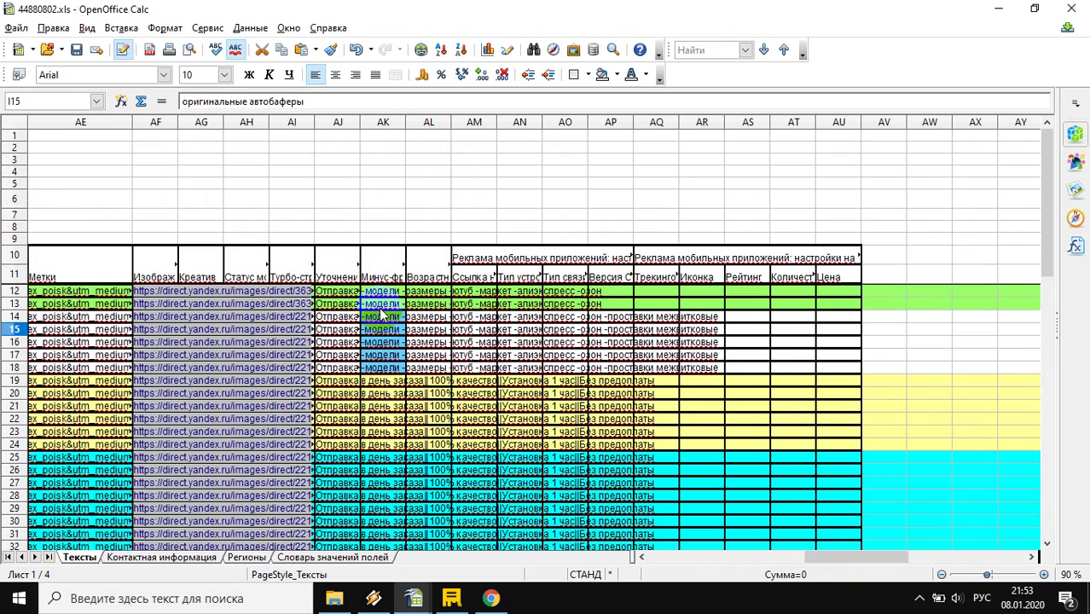
Step: Append "-оригинальные -уретановые" to the green group's negative phrases in cell AK13
{"action": "left_click", "coordinate": [381, 306]}
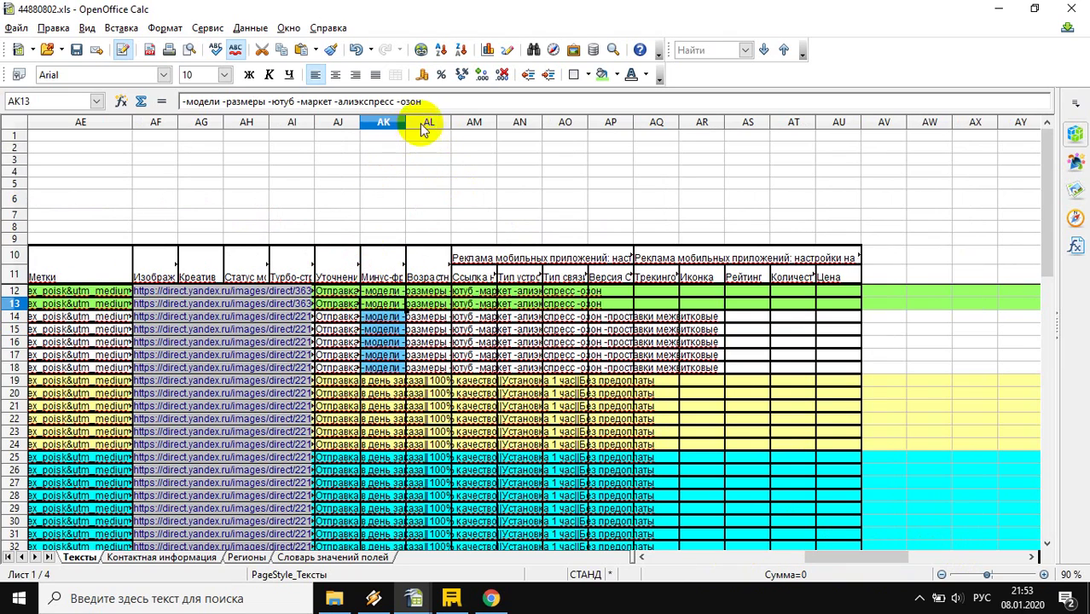
{"action": "left_click", "coordinate": [441, 102]}
{"action": "type", "text": "-оригинальные автобаферы"}
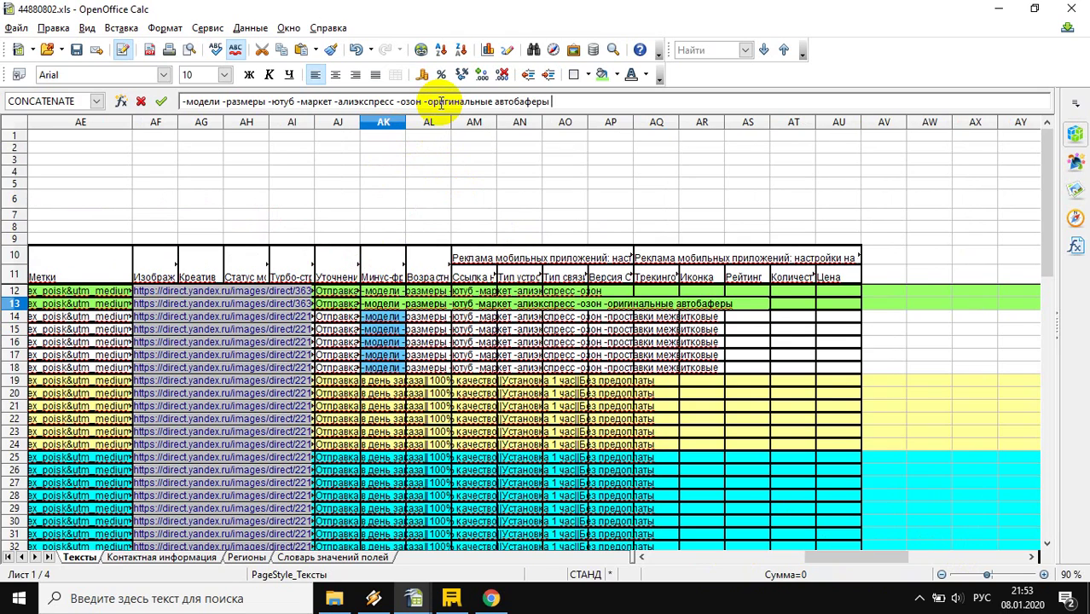
{"action": "double_click", "coordinate": [521, 102]}
{"action": "type", "text": "-у"}
{"action": "key", "text": "BackSpace"}
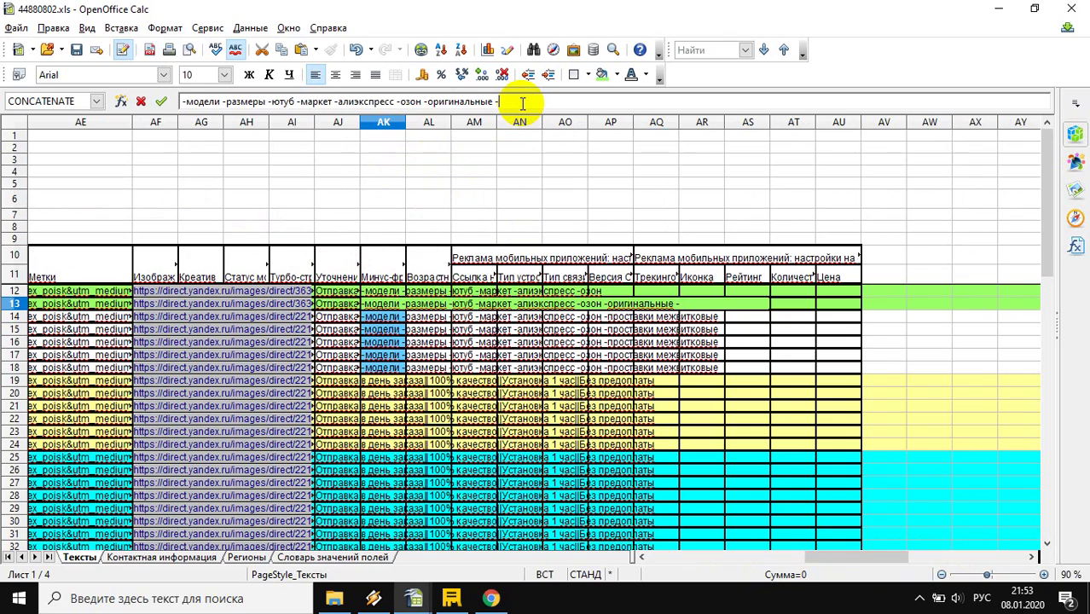
{"action": "type", "text": "уретановые"}
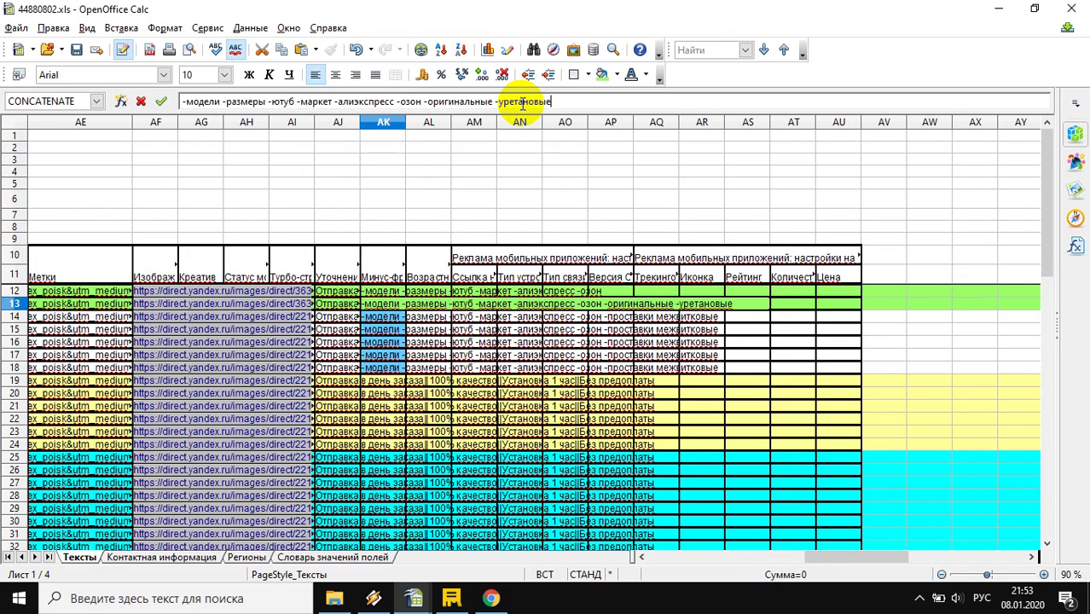
{"action": "key", "text": "Return"}
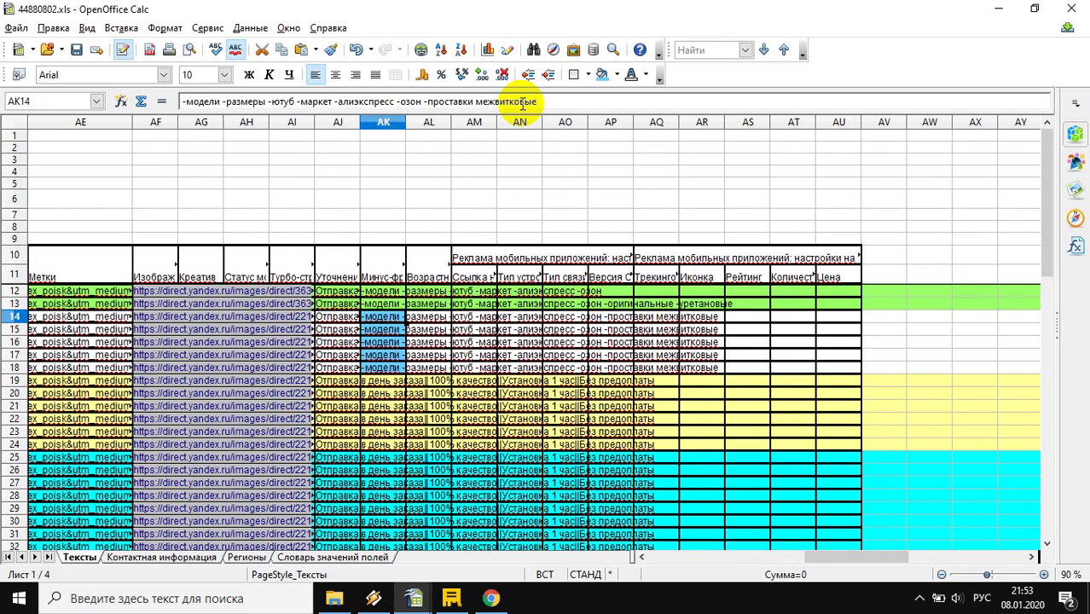
Step: Copy the extended negative phrases from AK13 into the green group's other cell AK12
{"action": "left_click", "coordinate": [384, 292]}
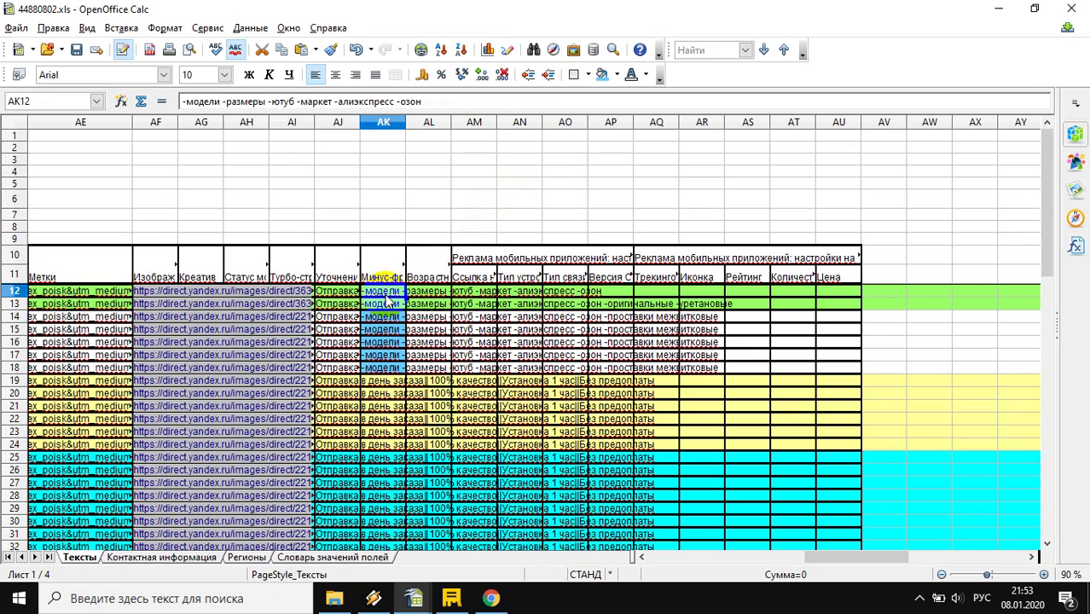
{"action": "left_click", "coordinate": [385, 305]}
{"action": "key", "text": "ctrl+c"}
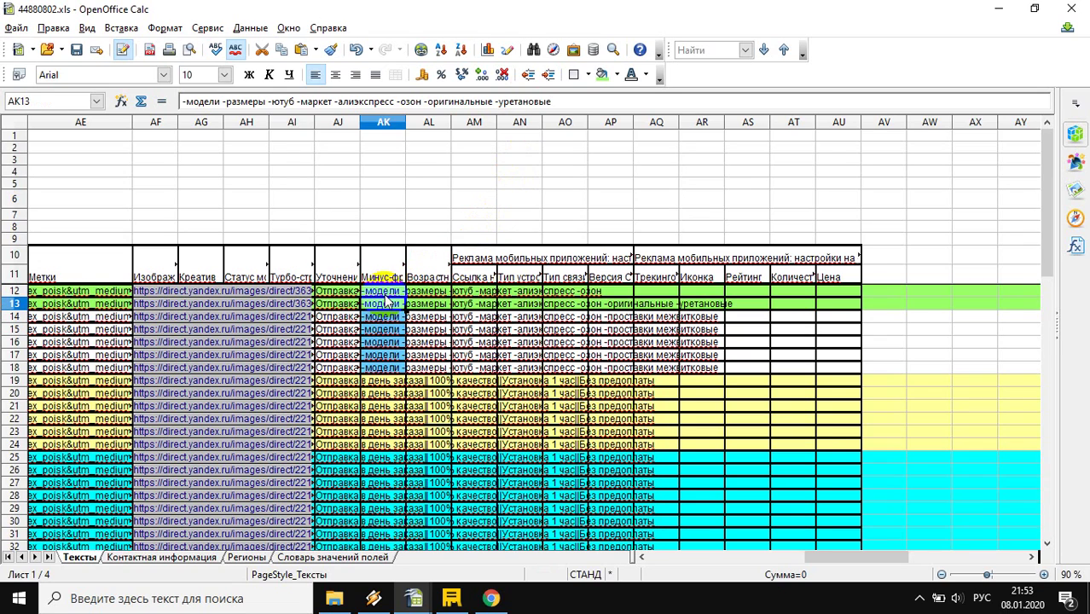
{"action": "left_click", "coordinate": [384, 293]}
{"action": "key", "text": "ctrl+v"}
{"action": "left_click", "coordinate": [388, 306], "text": "shift"}
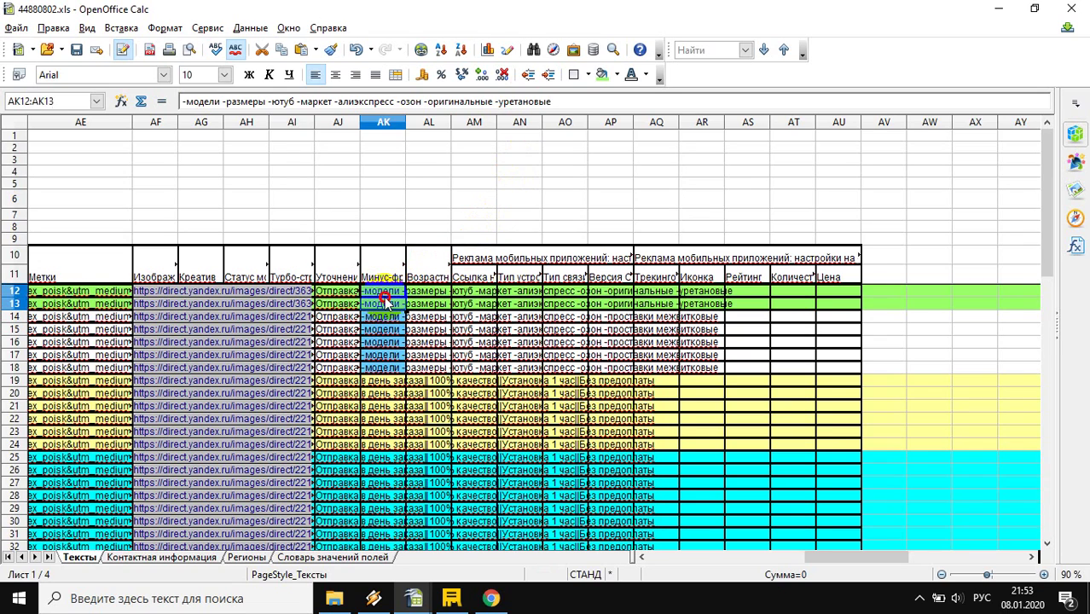
Step: Check the yellow group's name in E19, then append "-подбор" to the negative phrases in AK13 and copy that addition
{"action": "left_click", "coordinate": [385, 386]}
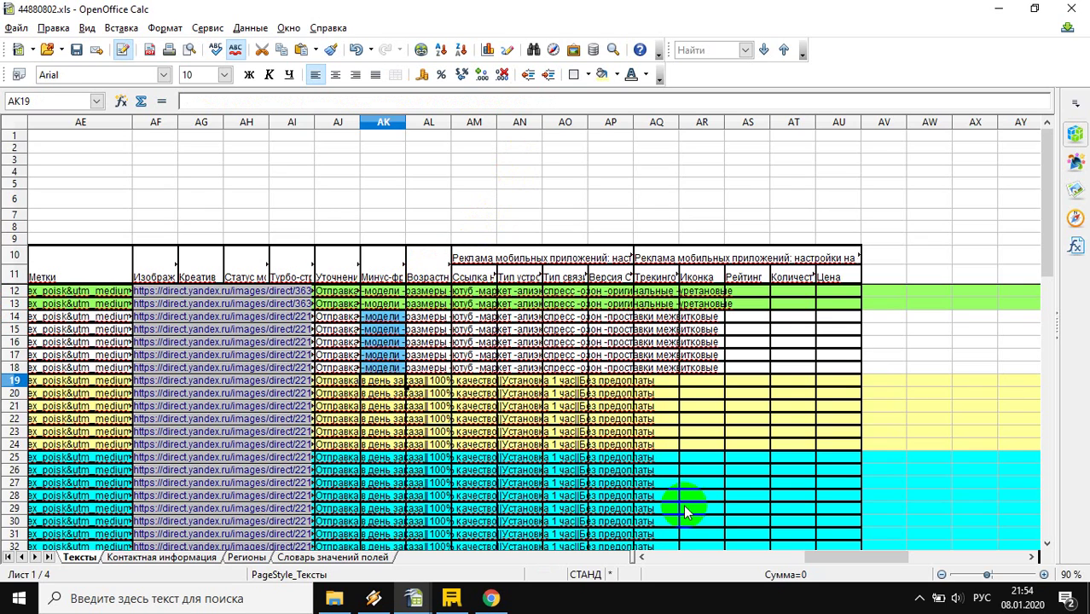
{"action": "left_click_drag", "start_coordinate": [840, 556], "coordinate": [670, 561]}
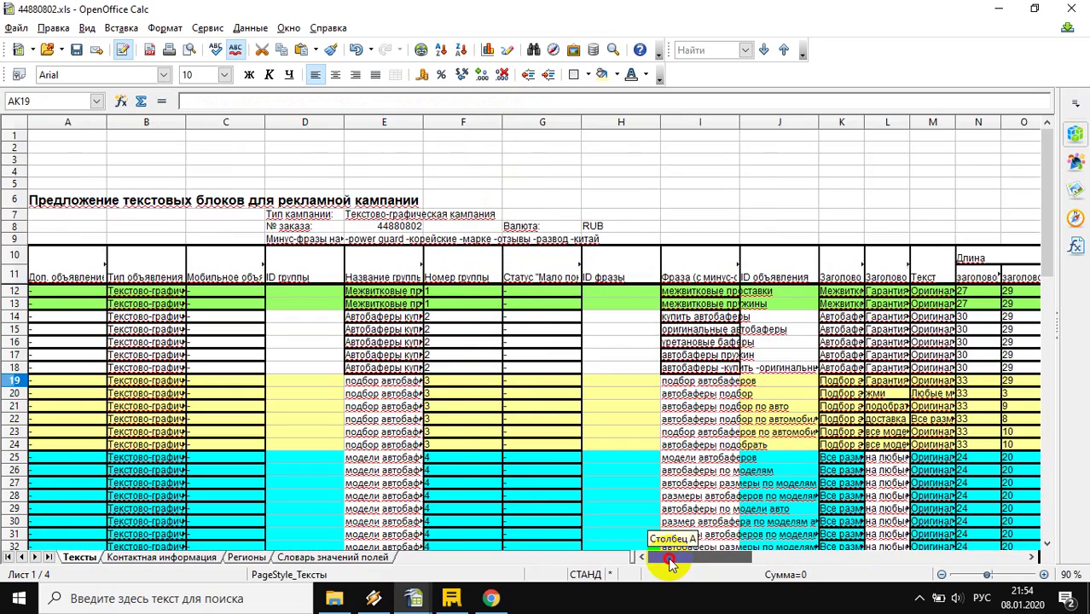
{"action": "left_click", "coordinate": [397, 381]}
{"action": "left_click_drag", "start_coordinate": [738, 551], "coordinate": [858, 561]}
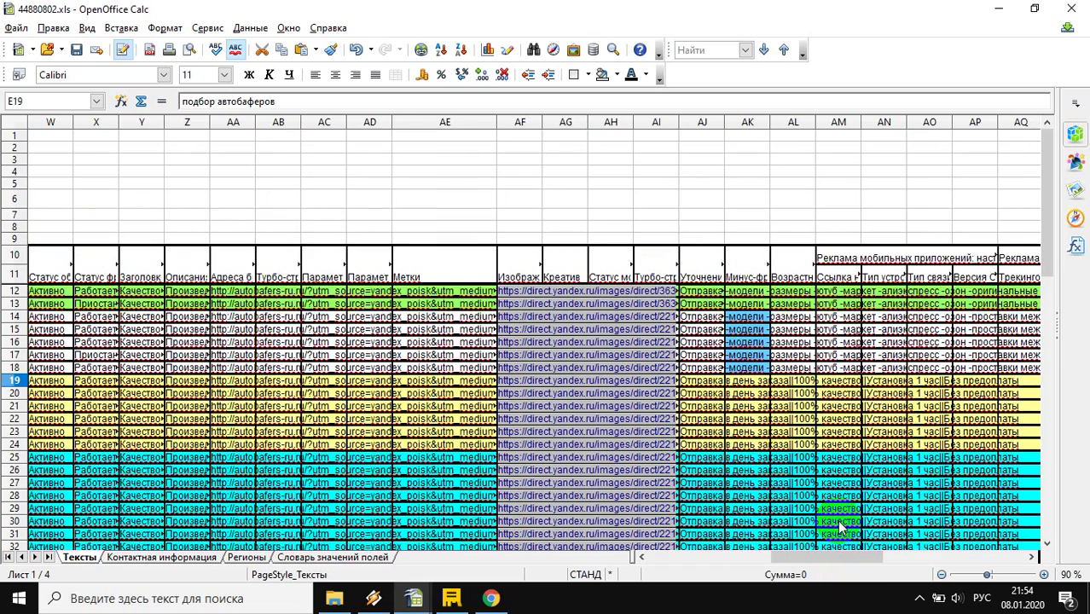
{"action": "left_click", "coordinate": [748, 303]}
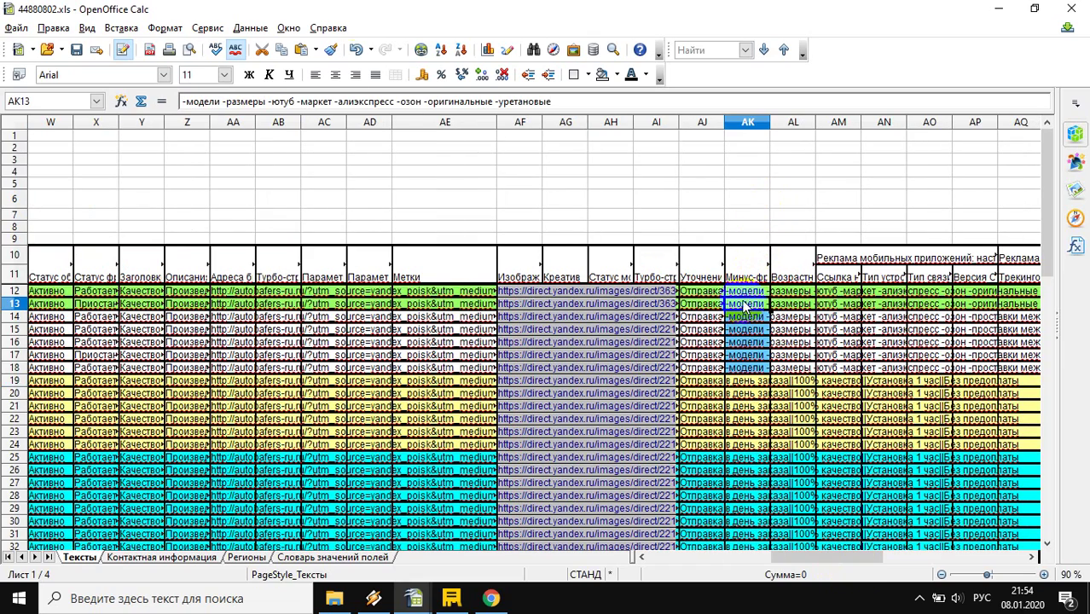
{"action": "left_click", "coordinate": [566, 103]}
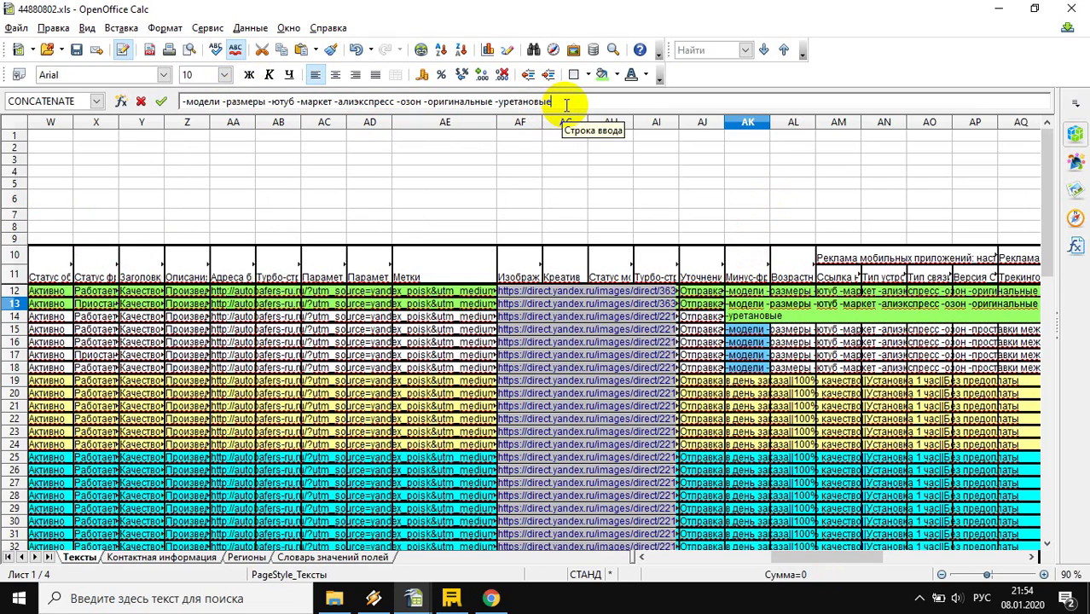
{"action": "type", "text": "-подбор"}
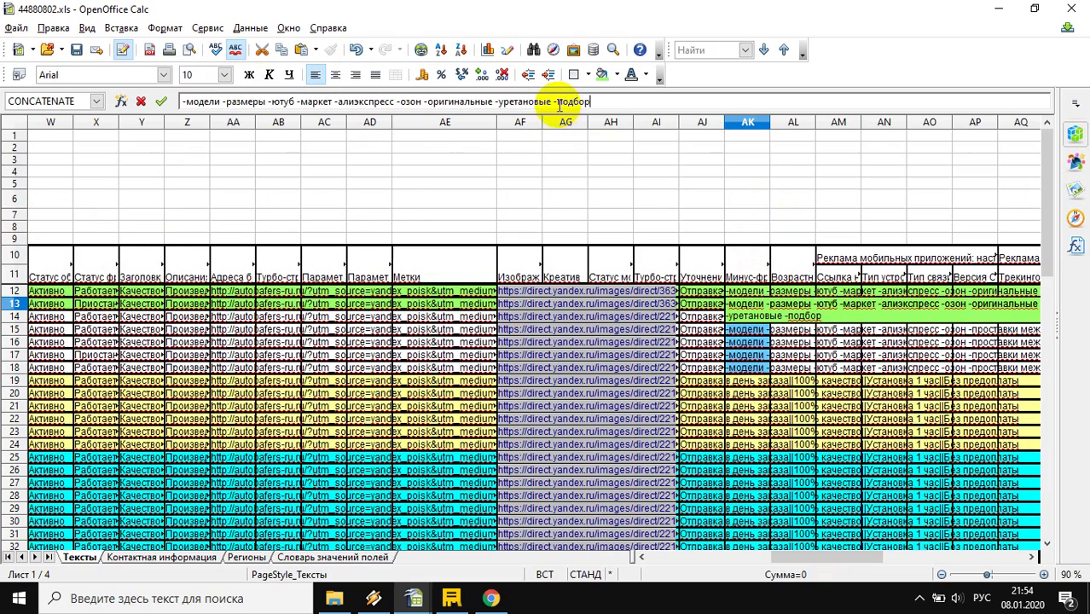
{"action": "left_click_drag", "start_coordinate": [553, 100], "coordinate": [624, 106]}
{"action": "key", "text": "BackSpace"}
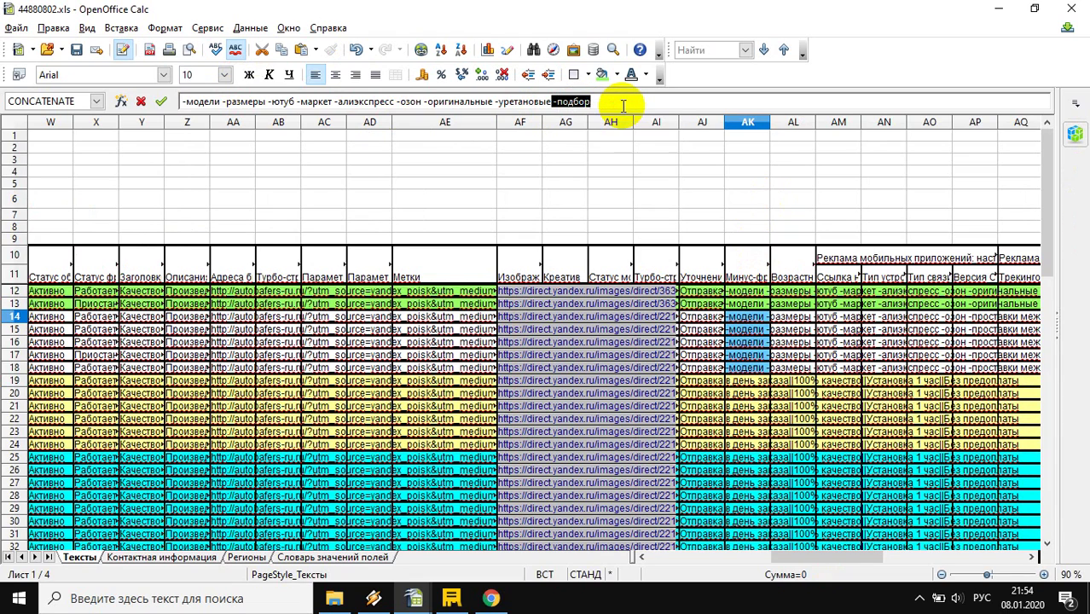
{"action": "key", "text": "Return"}
Step: Paste "-подбор" at the end of the green group's negative phrases in cell AK12
{"action": "left_click", "coordinate": [746, 295]}
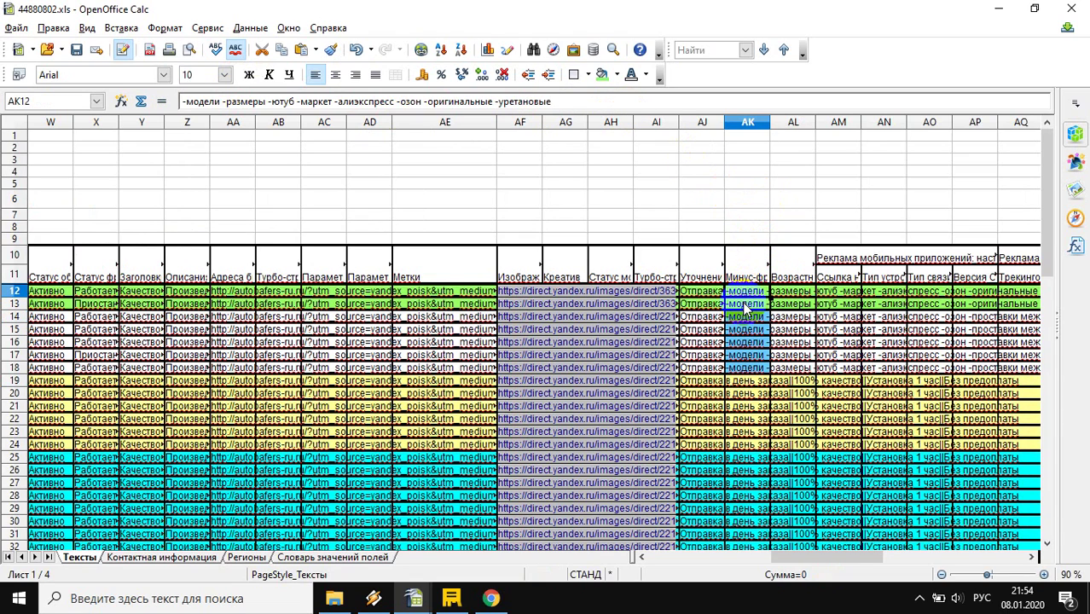
{"action": "left_click", "coordinate": [742, 290]}
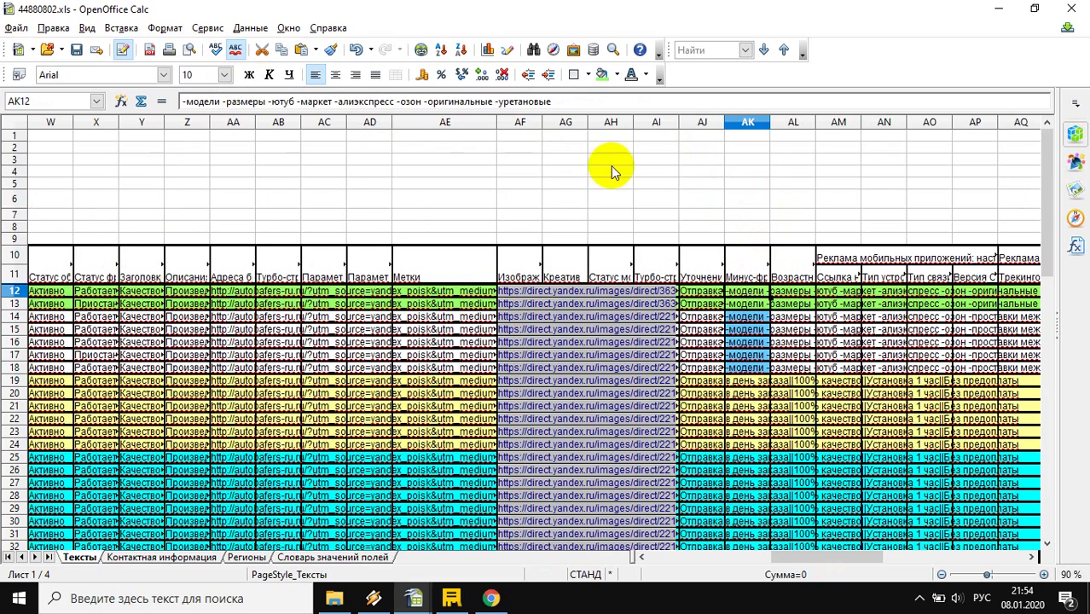
{"action": "left_click", "coordinate": [570, 100]}
{"action": "key", "text": "ctrl+v"}
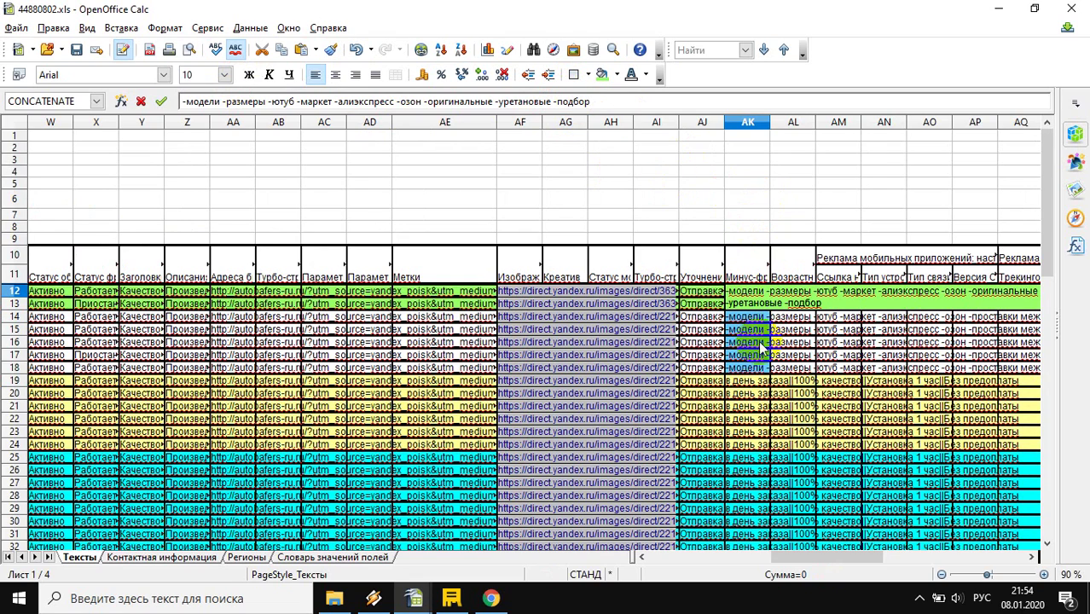
{"action": "key", "text": "Return"}
Step: Append "-подбор" to the white group's negative phrases in AK14 and copy the cell into AK15 to AK18
{"action": "left_click", "coordinate": [750, 322]}
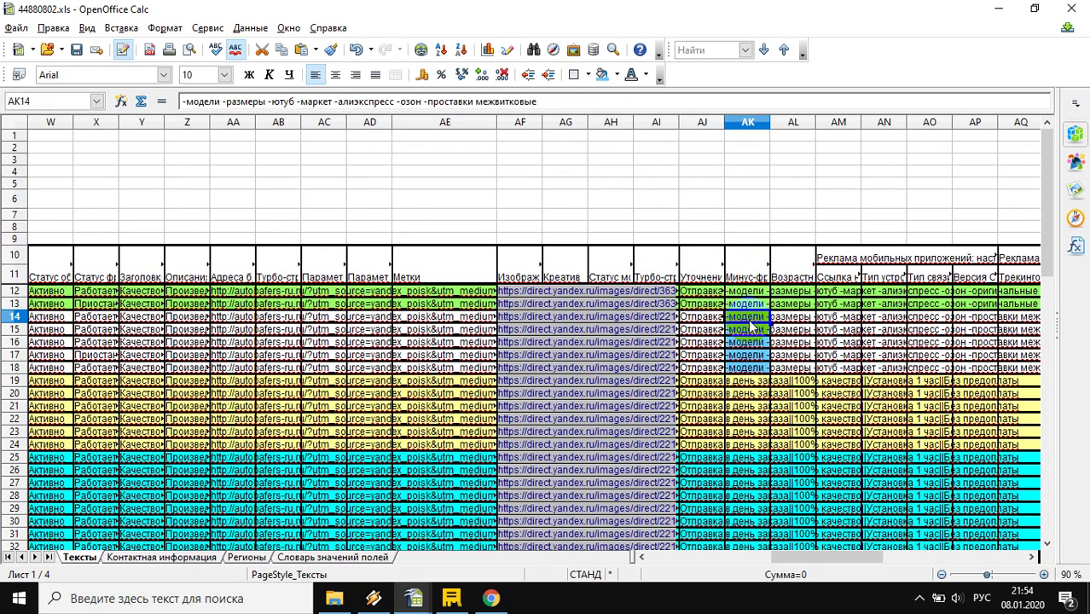
{"action": "left_click", "coordinate": [547, 101]}
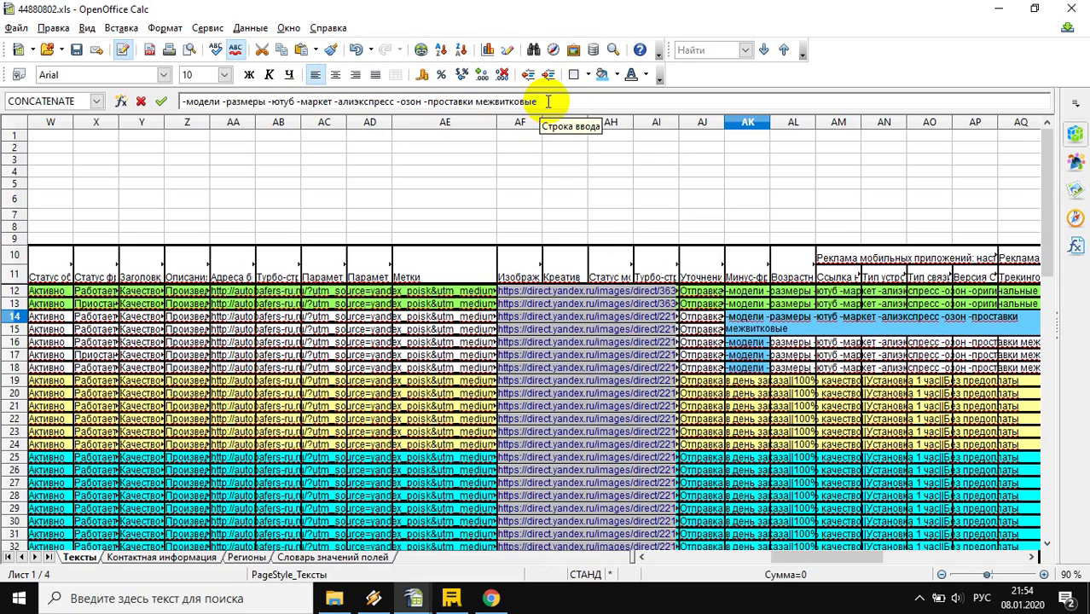
{"action": "left_click", "coordinate": [722, 342]}
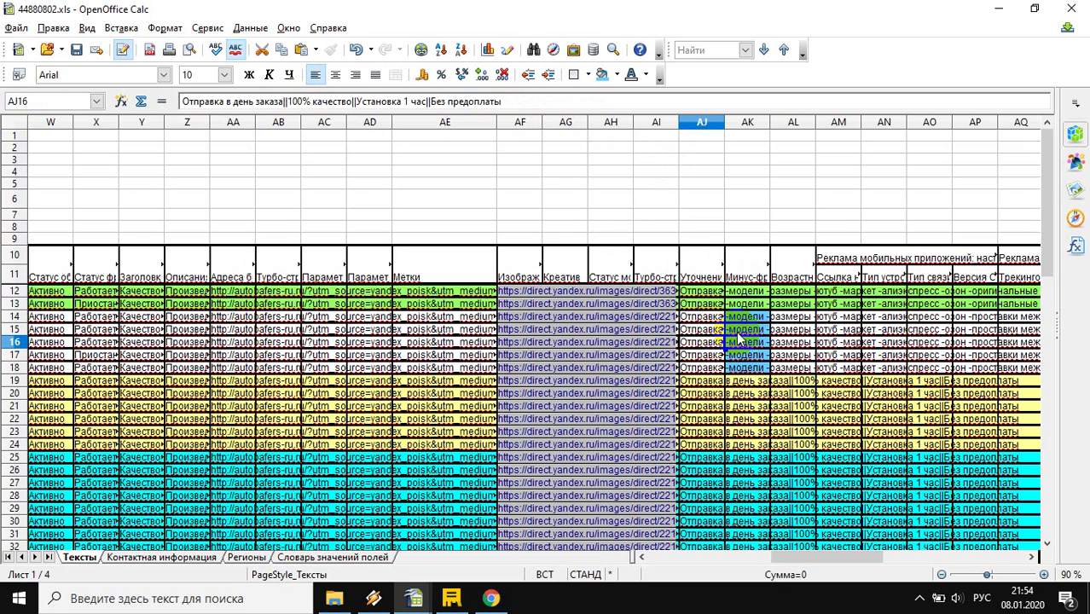
{"action": "left_click", "coordinate": [744, 320]}
{"action": "left_click_drag", "start_coordinate": [747, 331], "coordinate": [751, 366]}
{"action": "key", "text": "ctrl+v"}
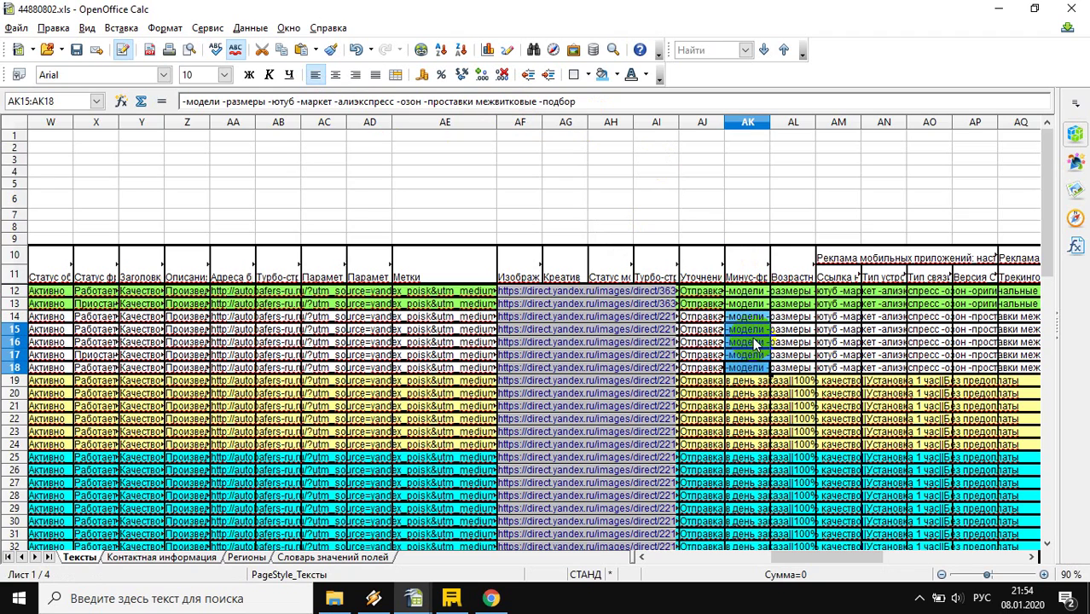
Step: Copy the white group's negative phrases from AK18 into the yellow group's cells AK19 to AK24
{"action": "left_click", "coordinate": [747, 384]}
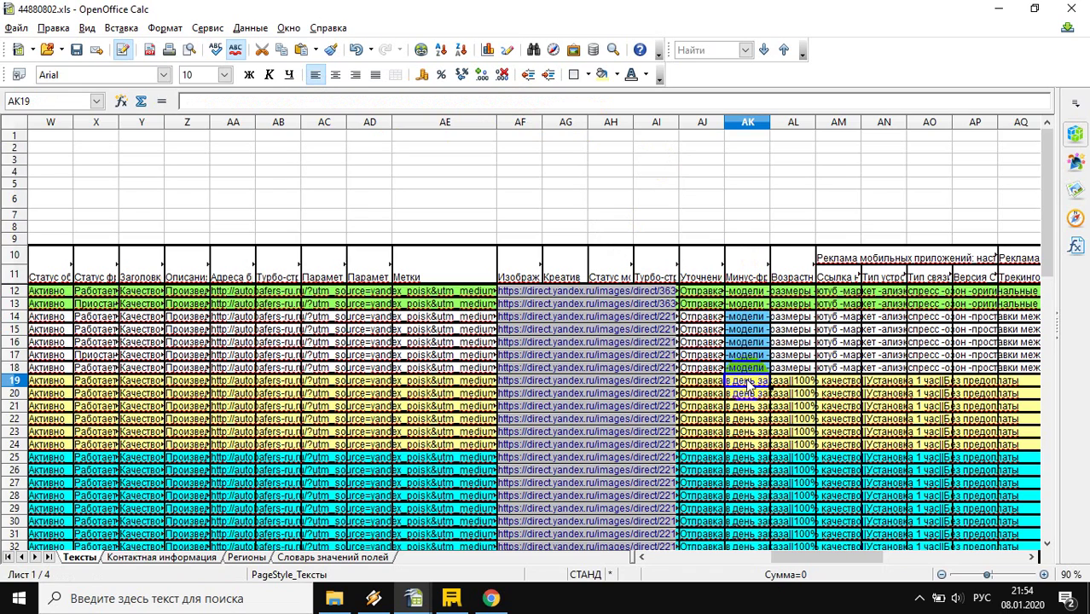
{"action": "left_click", "coordinate": [740, 367]}
{"action": "left_click_drag", "start_coordinate": [742, 384], "coordinate": [744, 445]}
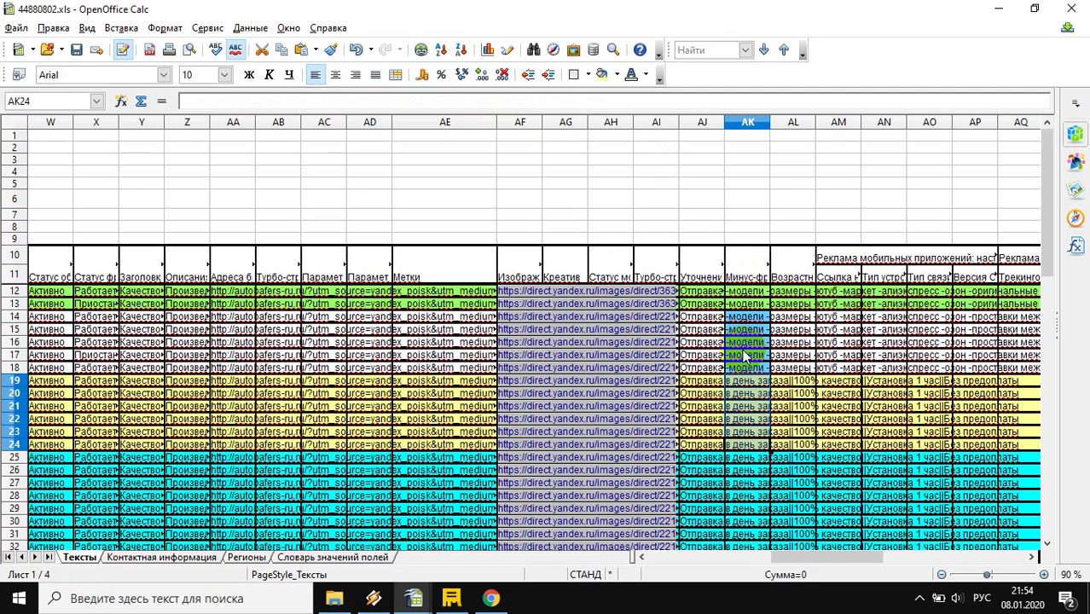
{"action": "key", "text": "ctrl+v"}
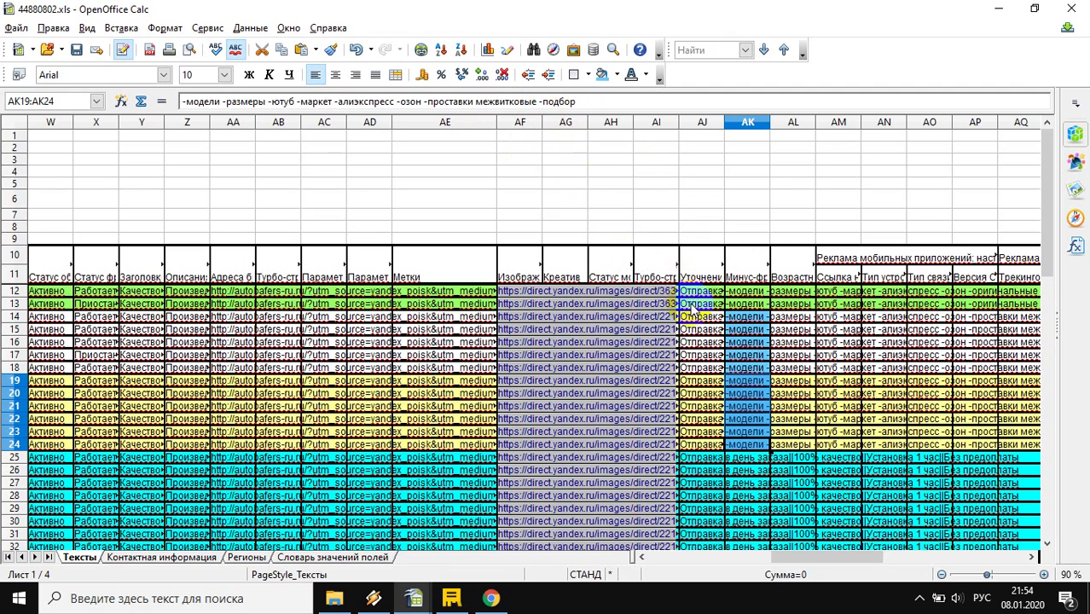
Step: Check the yellow group's name in E24 and its keyword phrases in column I, rows 24 up to 19
{"action": "left_click_drag", "start_coordinate": [826, 559], "coordinate": [691, 572]}
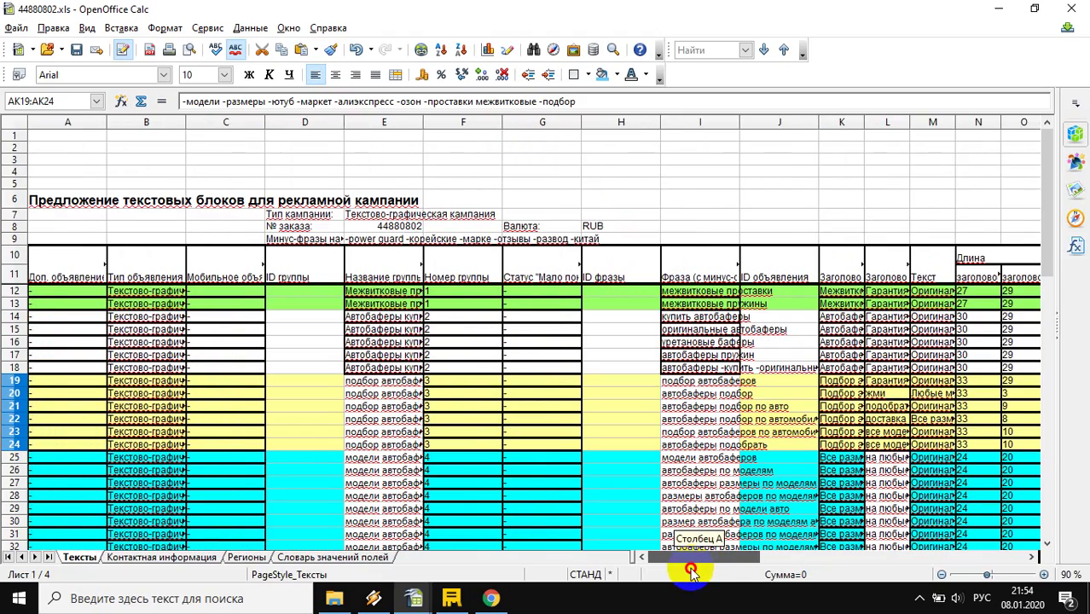
{"action": "left_click", "coordinate": [400, 444]}
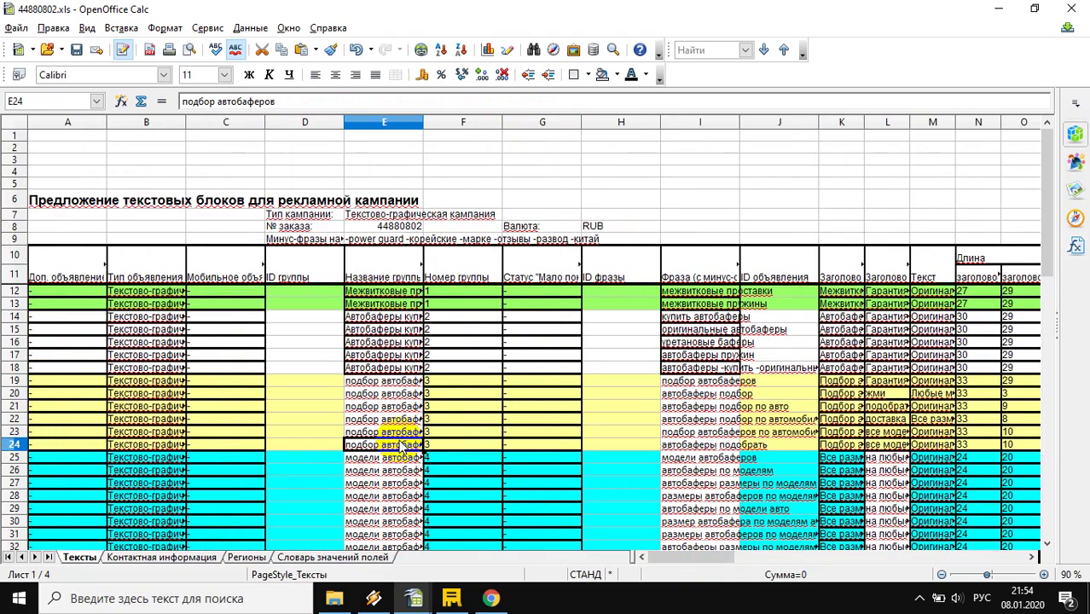
{"action": "key", "text": "Right"}
{"action": "key", "text": "Right"}
{"action": "key", "text": "Right"}
{"action": "key", "text": "Right"}
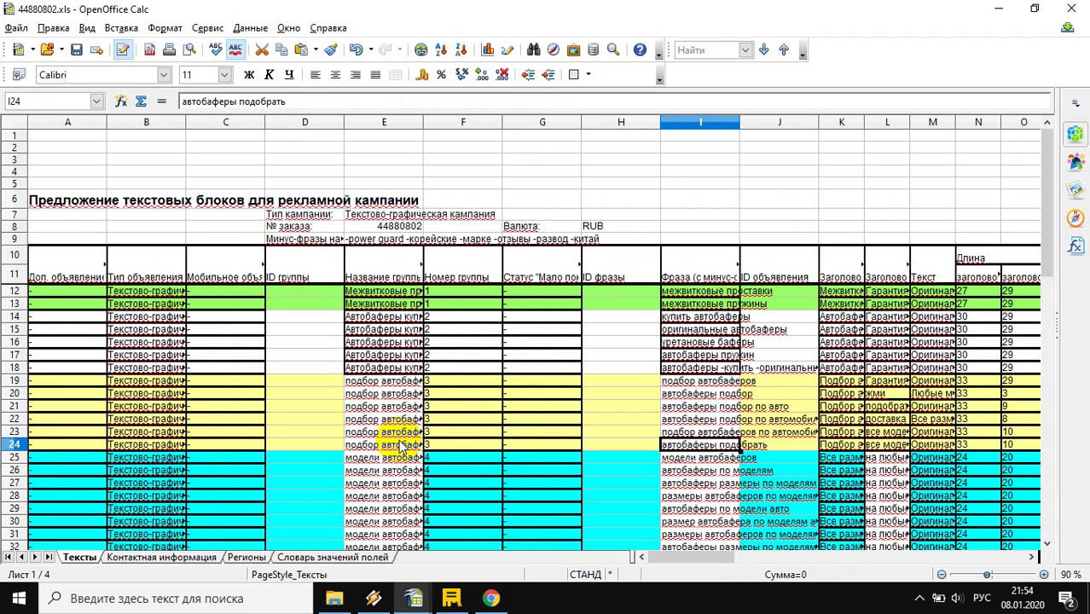
{"action": "key", "text": "Up"}
{"action": "key", "text": "Up"}
{"action": "key", "text": "Up"}
{"action": "key", "text": "Up"}
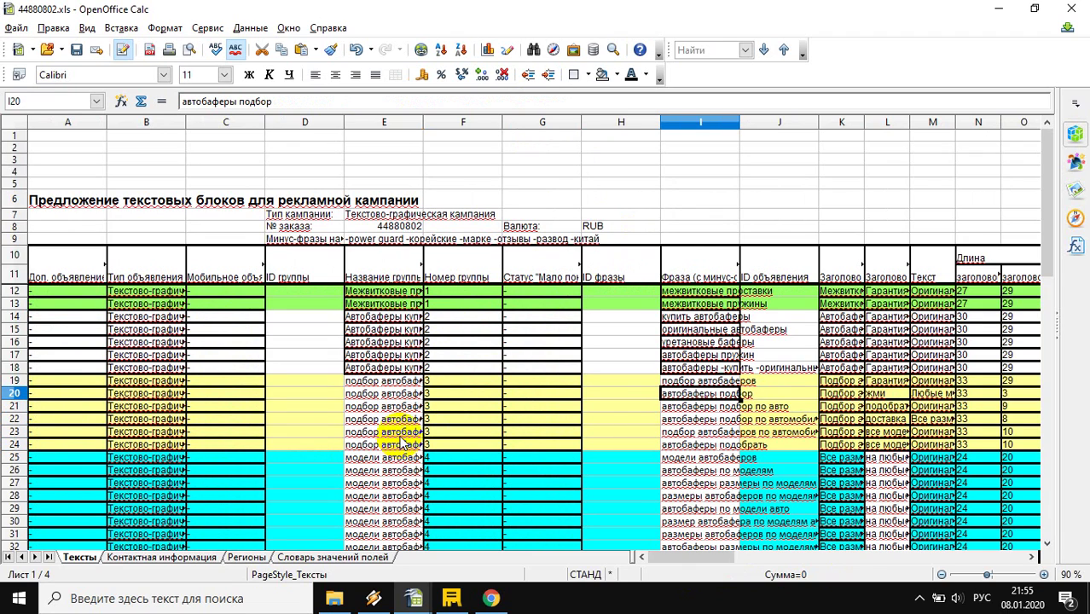
{"action": "left_click", "coordinate": [691, 384]}
Step: Remove "-подбор" from the end of the yellow group's negative phrases in cell AK19
{"action": "left_click_drag", "start_coordinate": [712, 556], "coordinate": [807, 552]}
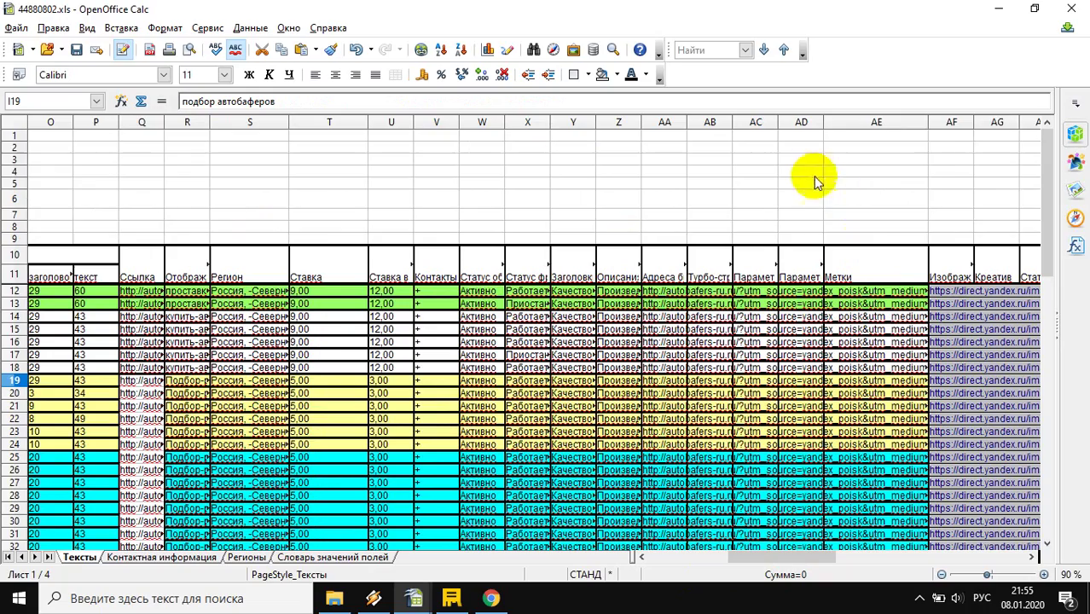
{"action": "key", "text": "Right"}
{"action": "key", "text": "Right"}
{"action": "key", "text": "Right"}
{"action": "key", "text": "Right"}
{"action": "key", "text": "Right"}
{"action": "key", "text": "Right"}
{"action": "key", "text": "Right"}
{"action": "key", "text": "Right"}
{"action": "key", "text": "Right"}
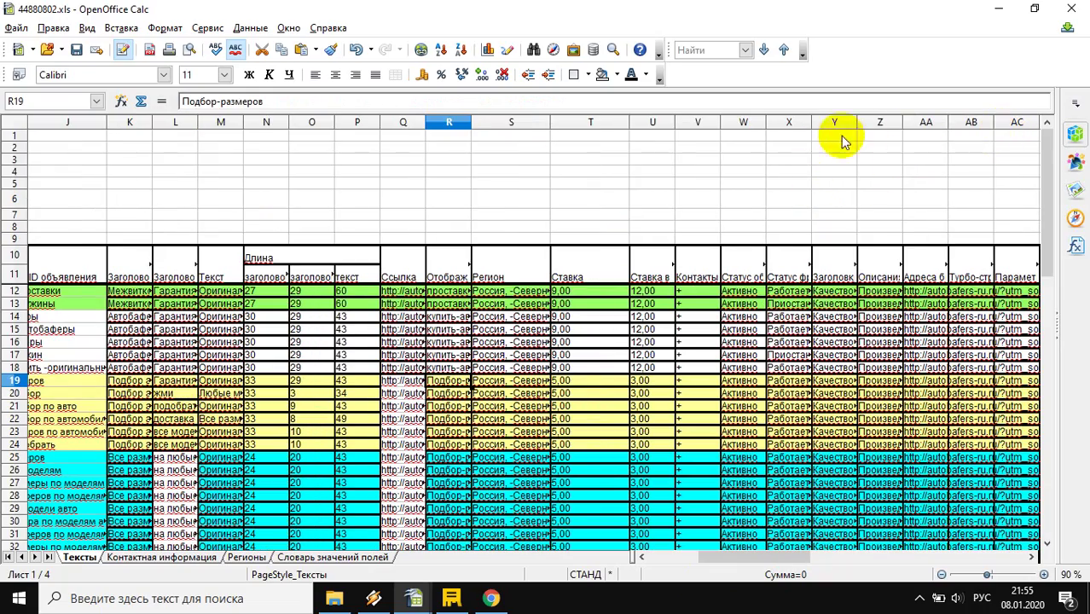
{"action": "left_click_drag", "start_coordinate": [742, 559], "coordinate": [841, 570]}
{"action": "left_click", "coordinate": [488, 128]}
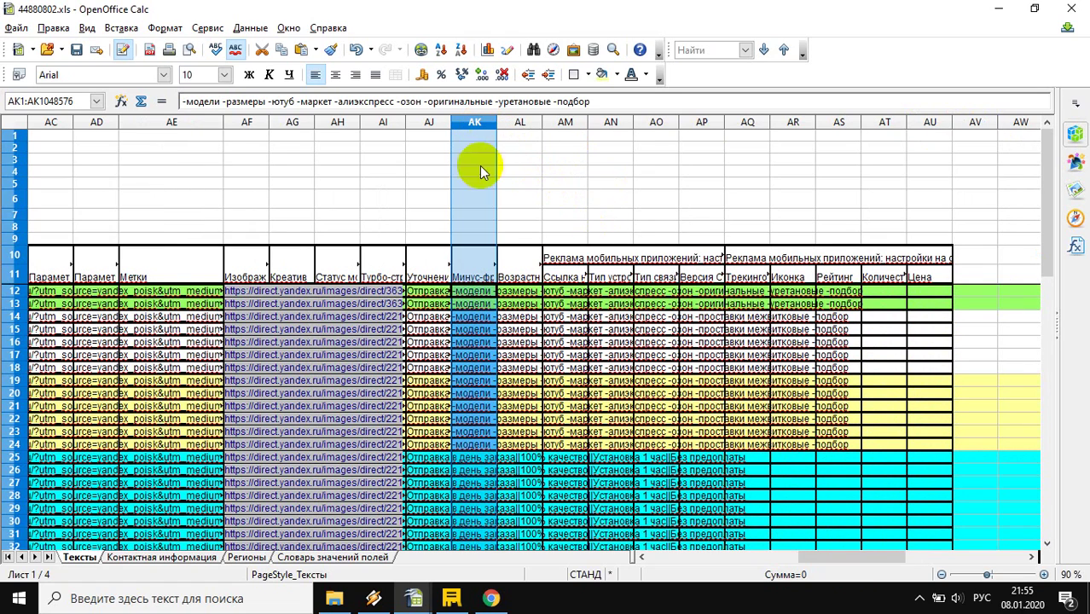
{"action": "left_click", "coordinate": [479, 395]}
{"action": "left_click", "coordinate": [477, 382]}
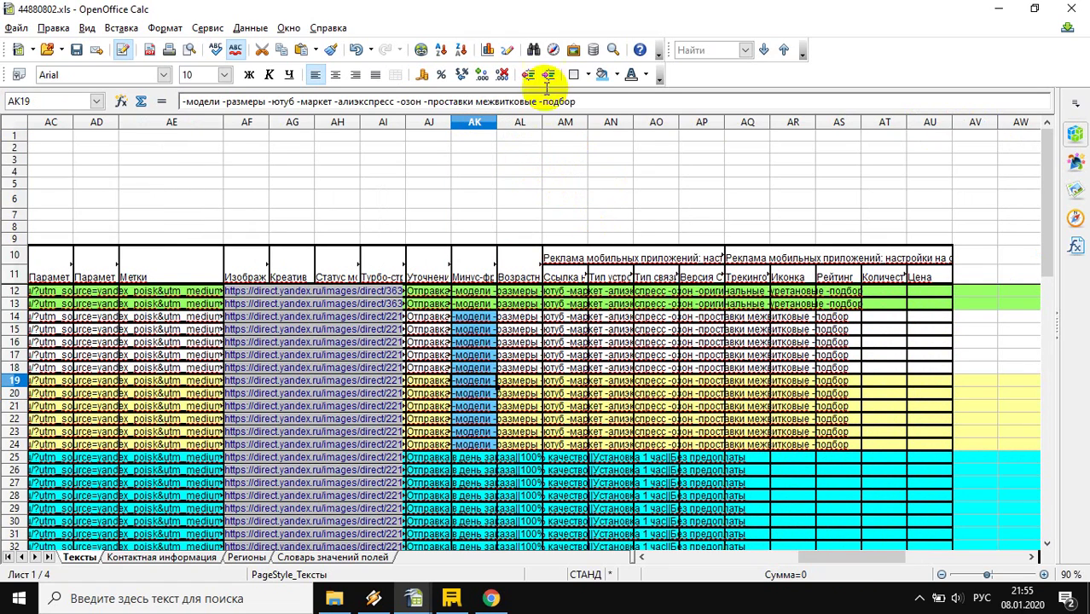
{"action": "left_click", "coordinate": [539, 101]}
{"action": "left_click_drag", "start_coordinate": [539, 101], "coordinate": [591, 102]}
{"action": "key", "text": "BackSpace"}
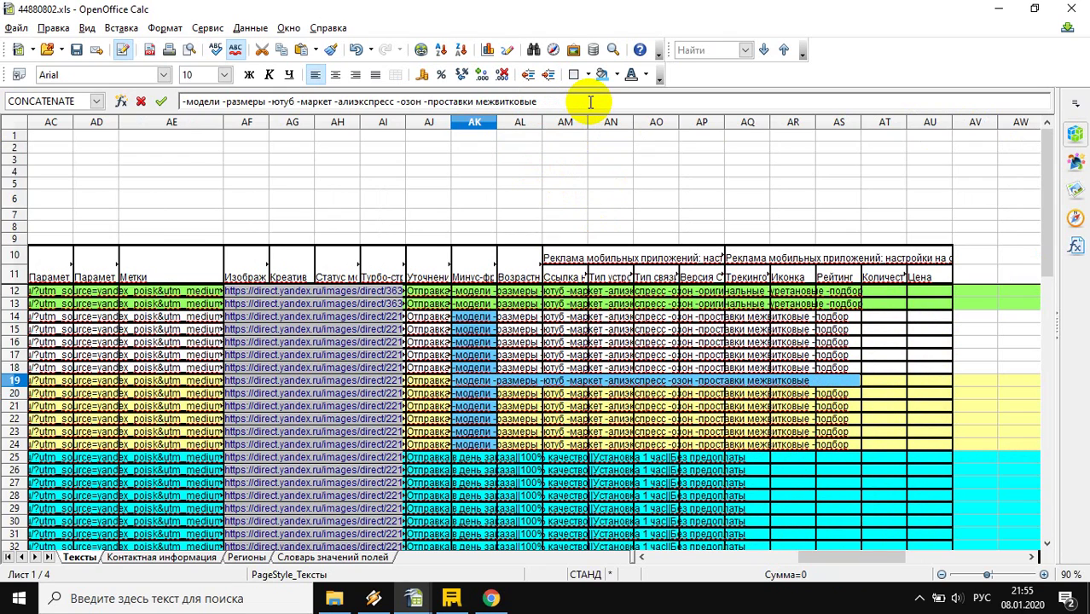
{"action": "key", "text": "Return"}
Step: Copy the shortened negative phrases from AK19 into the yellow group's remaining cells AK20 to AK24
{"action": "left_click", "coordinate": [474, 384]}
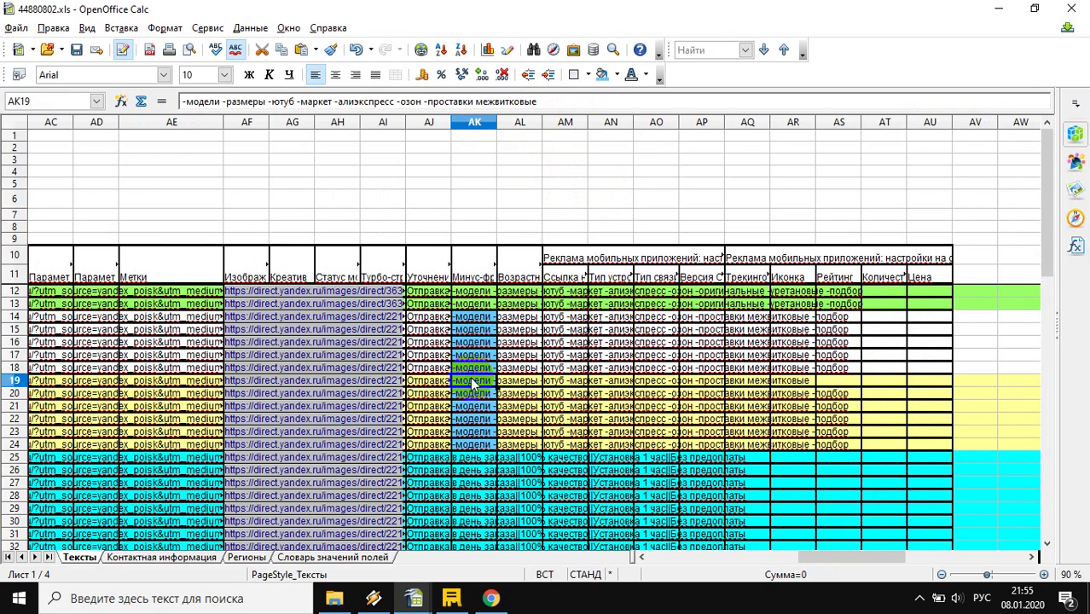
{"action": "left_click_drag", "start_coordinate": [474, 392], "coordinate": [479, 446]}
{"action": "type", "text": "-модели -размеры -ютуб -маркет -алиэкспресс -озон -проставки межвитковые"}
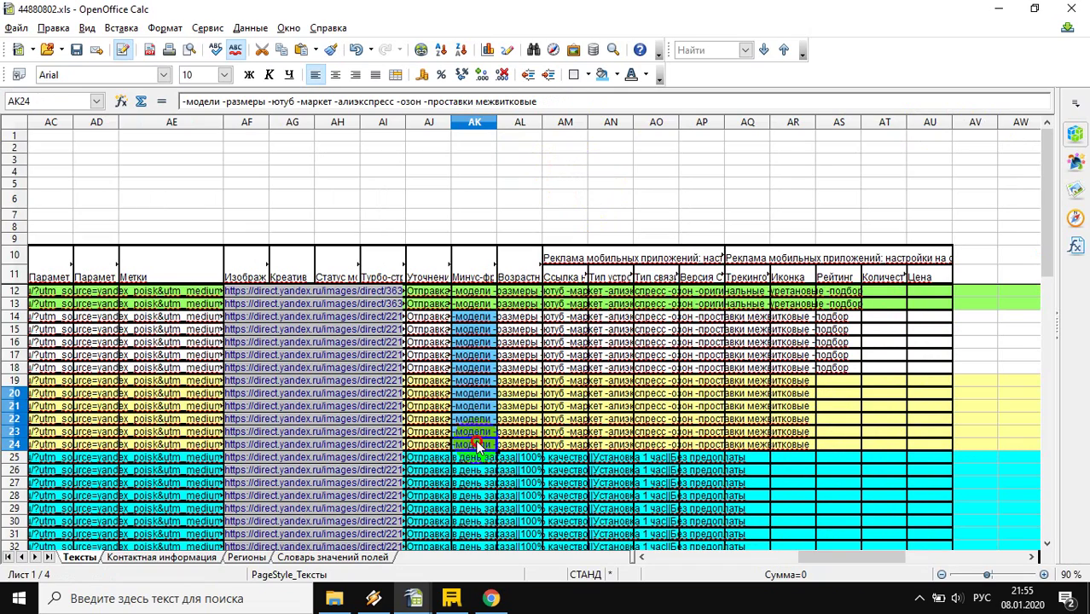
{"action": "left_click", "coordinate": [470, 384]}
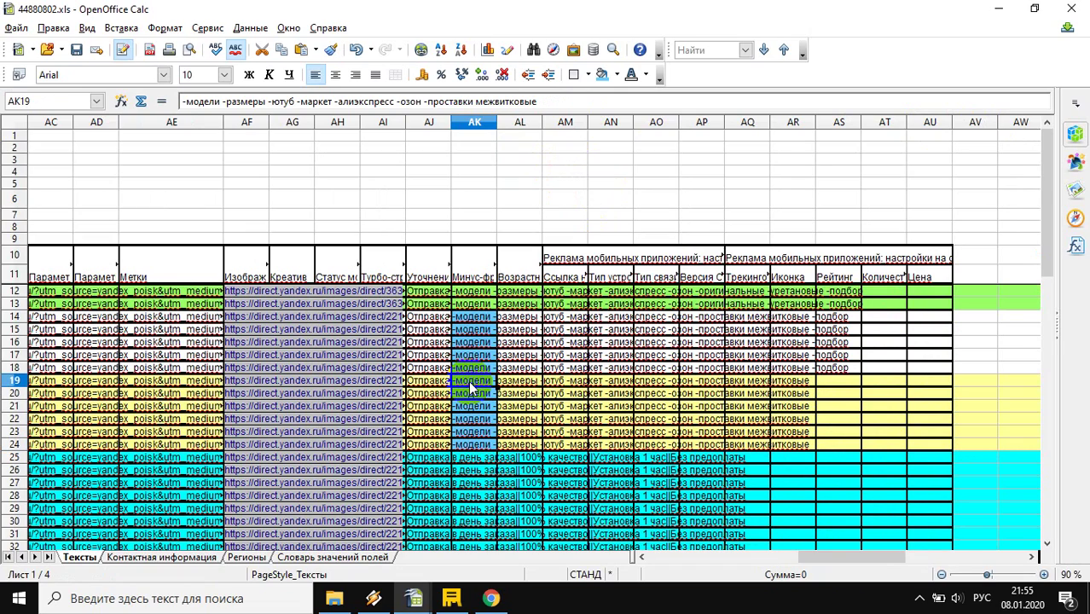
Step: Copy the white group's negative phrases from AK18 into the turquoise group's first cell AK25
{"action": "scroll", "coordinate": [470, 388], "scroll_direction": "down", "scroll_amount": 3}
{"action": "scroll", "coordinate": [470, 388], "scroll_direction": "left", "scroll_amount": 2}
{"action": "left_click_drag", "start_coordinate": [701, 342], "coordinate": [701, 470]}
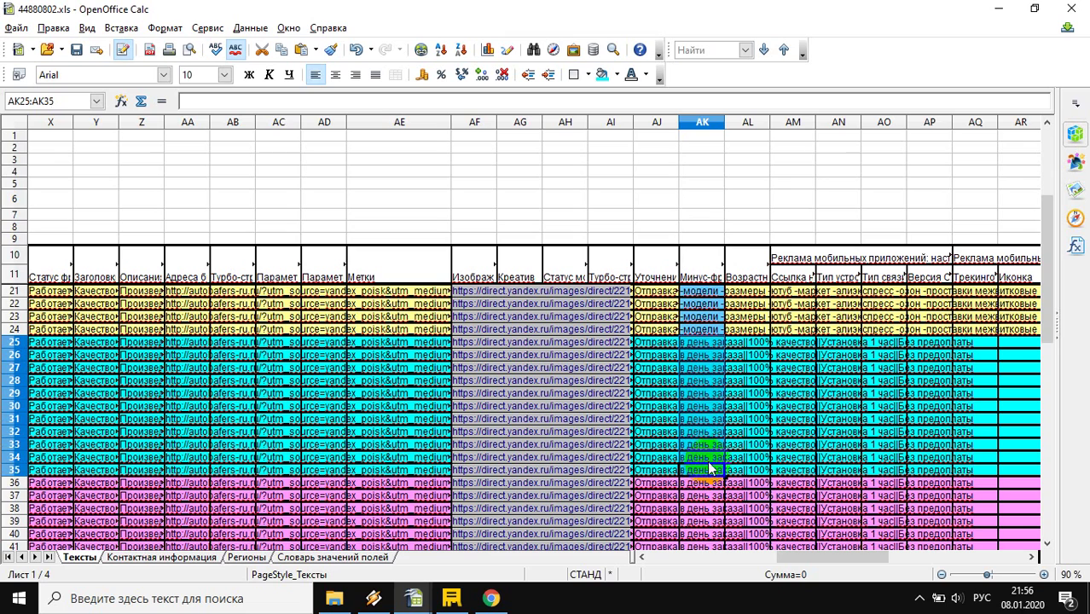
{"action": "left_click", "coordinate": [700, 343]}
{"action": "scroll", "coordinate": [701, 345], "scroll_direction": "up", "scroll_amount": 2}
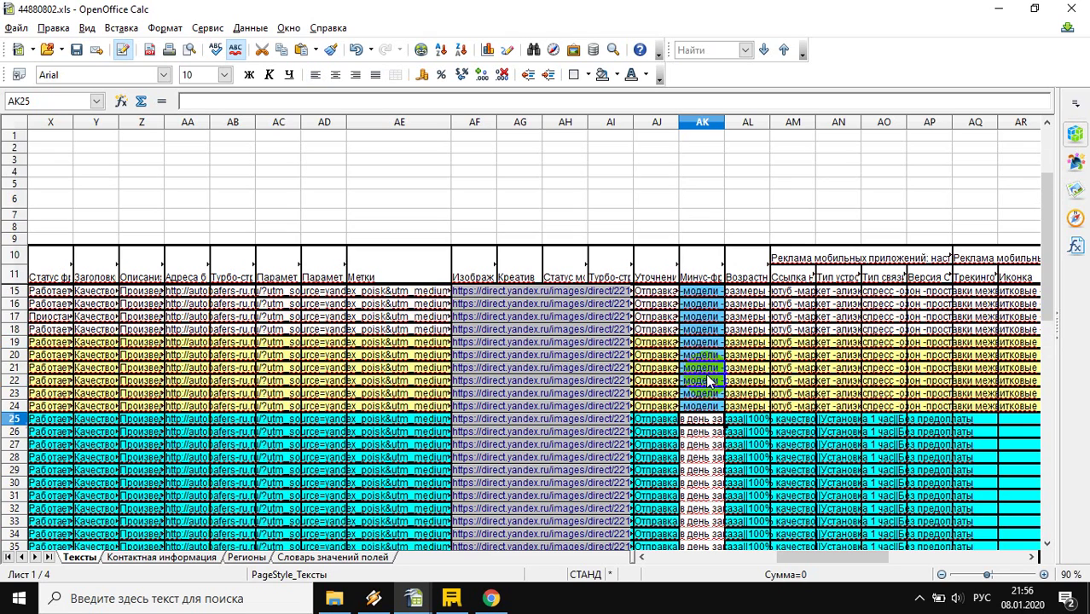
{"action": "left_click", "coordinate": [703, 332]}
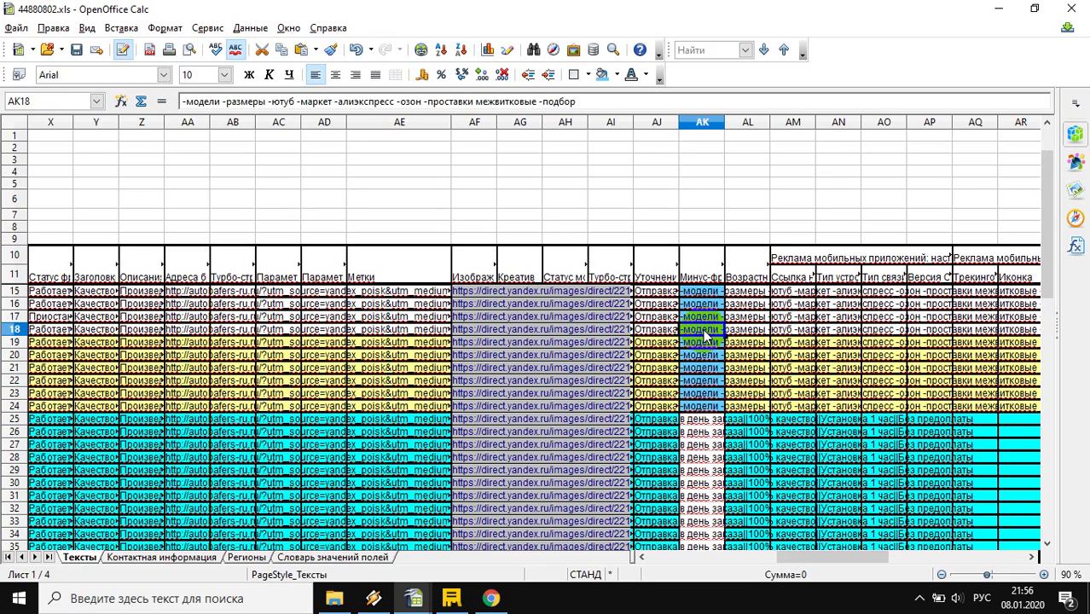
{"action": "left_click", "coordinate": [697, 421]}
{"action": "key", "text": "ctrl+v"}
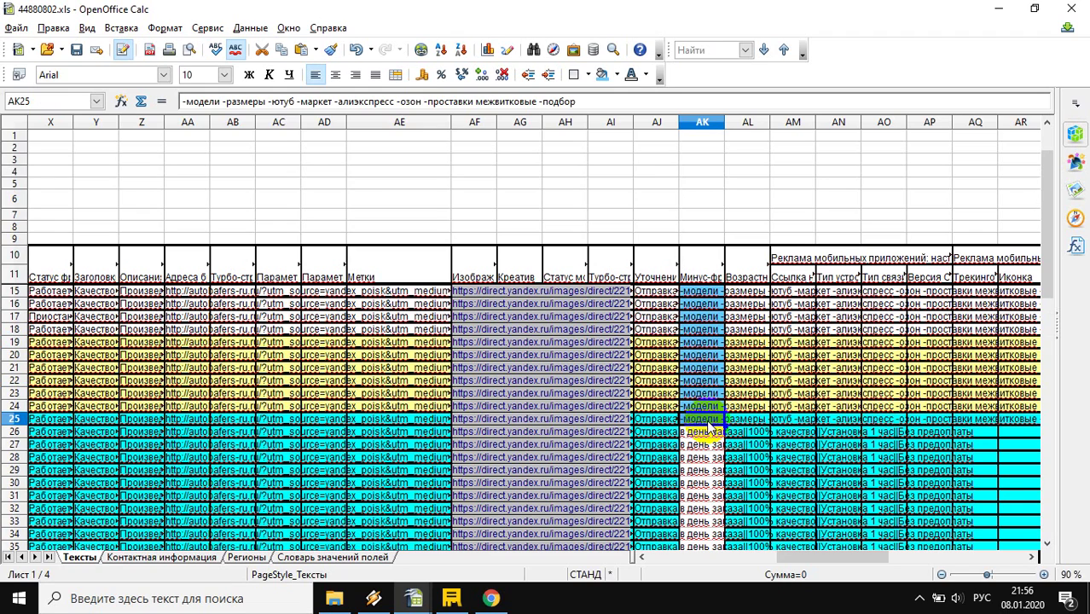
Step: Delete "-модели" from the start of the turquoise group's negative phrases in cell AK25
{"action": "left_click", "coordinate": [225, 101]}
{"action": "key", "text": "shift+Home"}
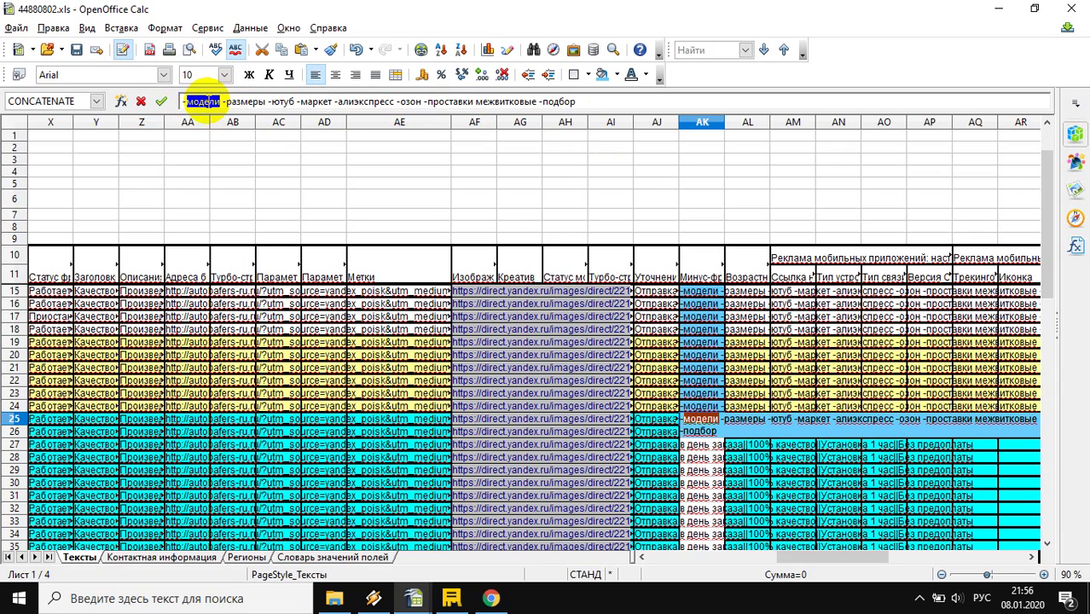
{"action": "key", "text": "BackSpace"}
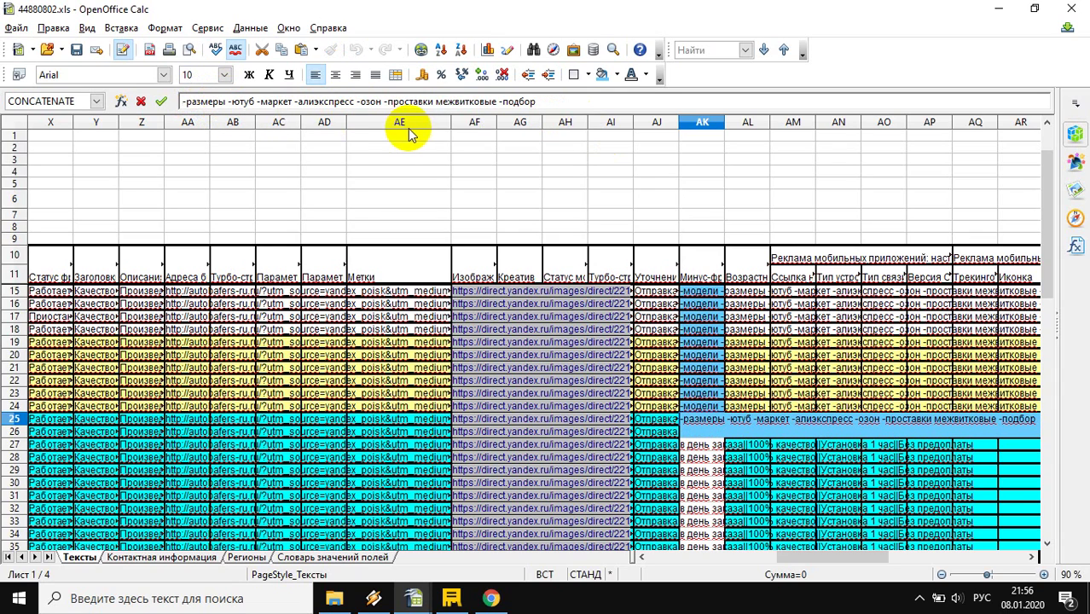
{"action": "key", "text": "Return"}
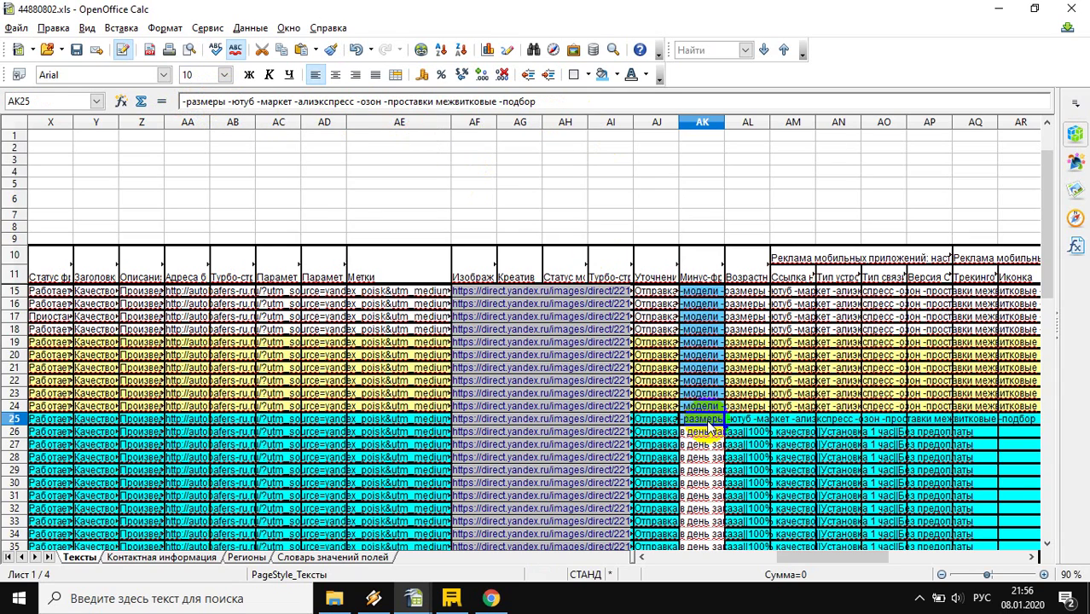
Step: Copy the edited negative phrases from AK25 into the turquoise group's remaining cells AK26 to AK35
{"action": "scroll", "coordinate": [706, 424], "scroll_direction": "down", "scroll_amount": 2}
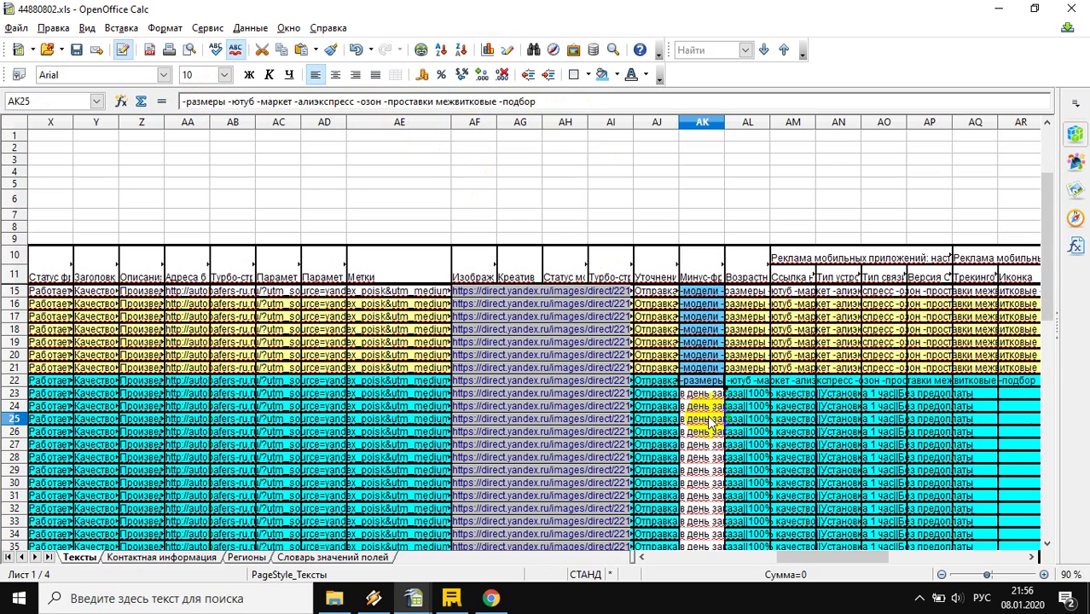
{"action": "left_click", "coordinate": [703, 357]}
{"action": "left_click_drag", "start_coordinate": [703, 357], "coordinate": [705, 465]}
{"action": "type", "text": "-размеры -ютуб -маркет -алиэкспресс -озон -проставки межвитковые -подбор"}
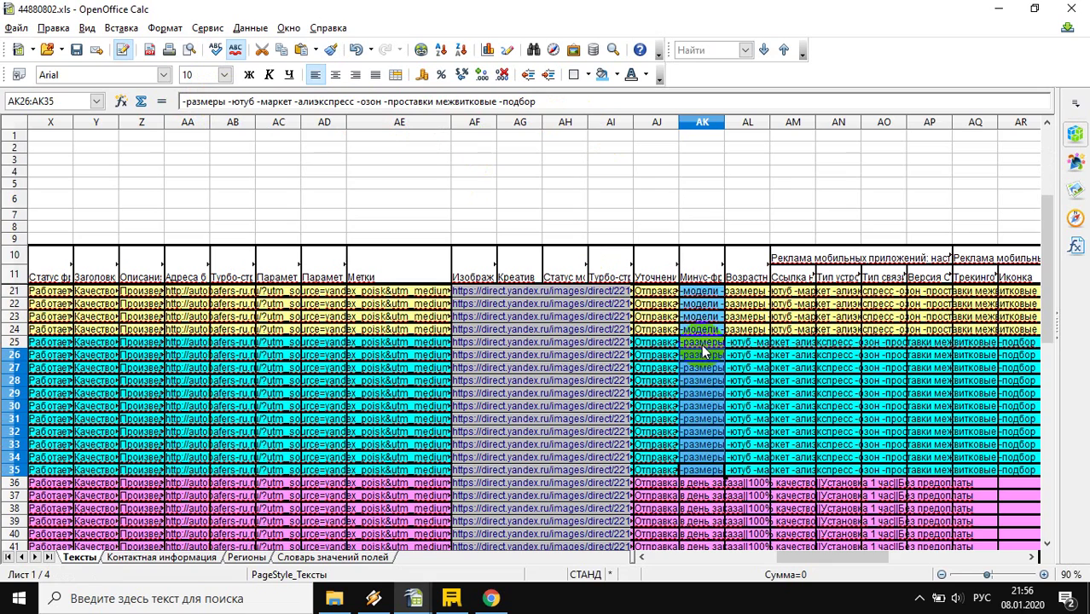
{"action": "left_click", "coordinate": [703, 345]}
{"action": "left_click", "coordinate": [705, 393]}
{"action": "left_click", "coordinate": [706, 418]}
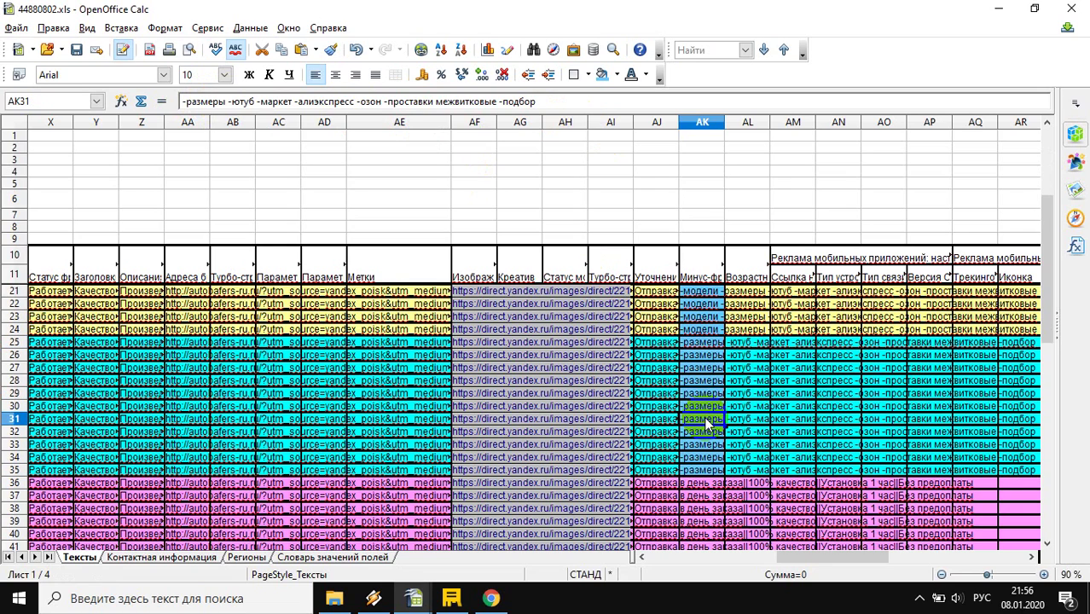
Step: Check the pink group's name and keyword phrases in rows 36 to 46, then save the spreadsheet
{"action": "scroll", "coordinate": [704, 414], "scroll_direction": "down", "scroll_amount": 3}
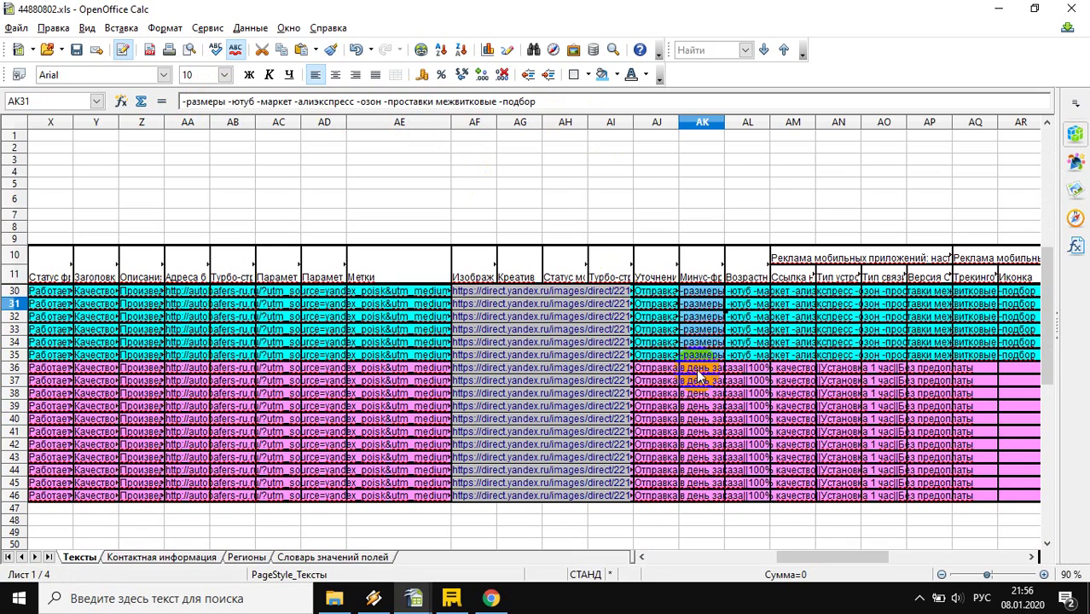
{"action": "left_click", "coordinate": [698, 358]}
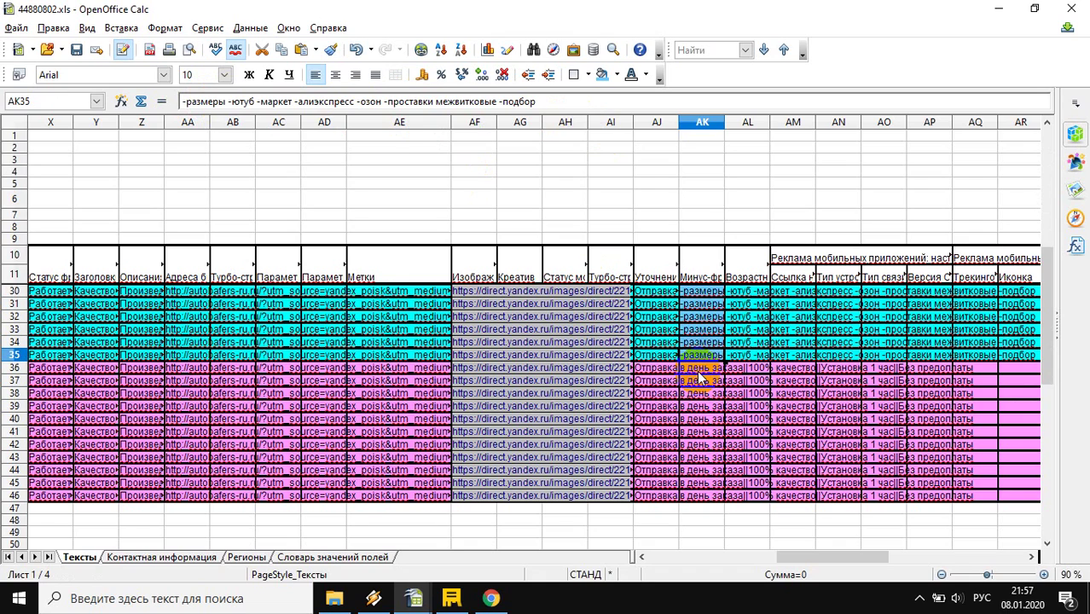
{"action": "left_click", "coordinate": [699, 370]}
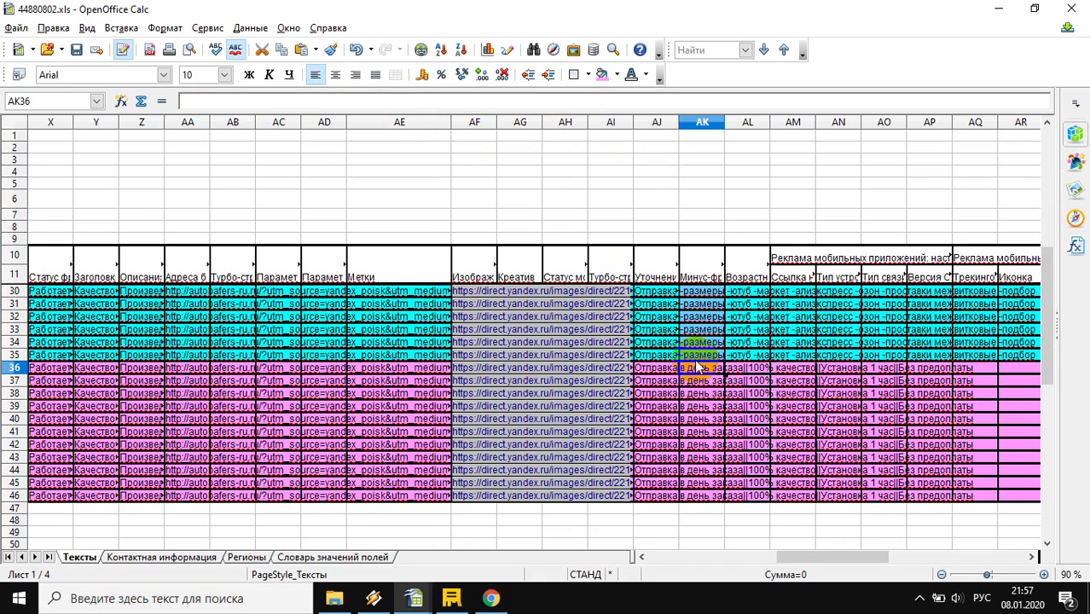
{"action": "left_click", "coordinate": [697, 356]}
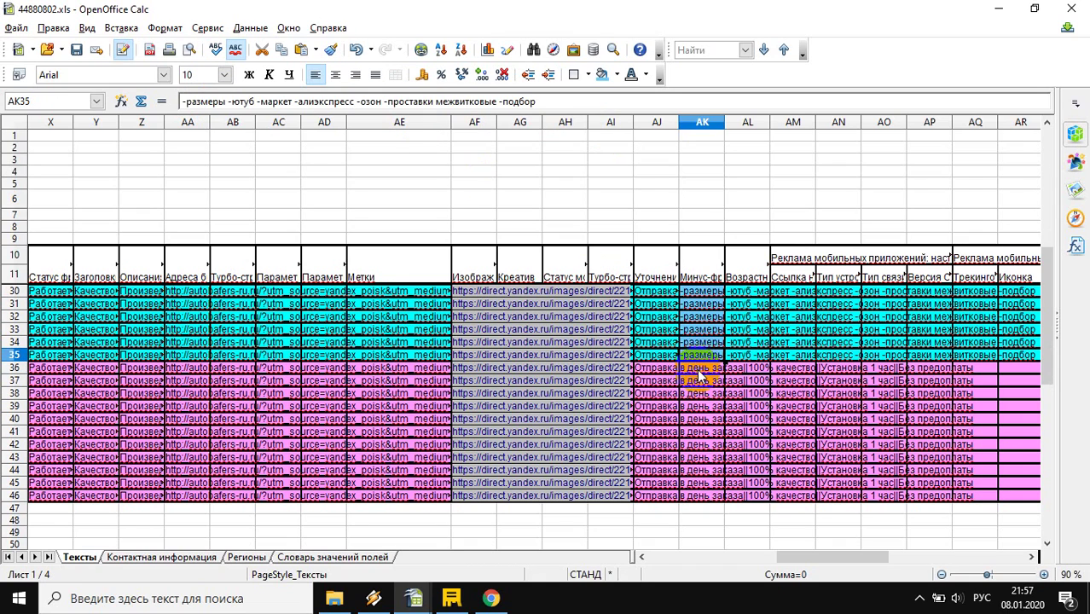
{"action": "left_click", "coordinate": [699, 372]}
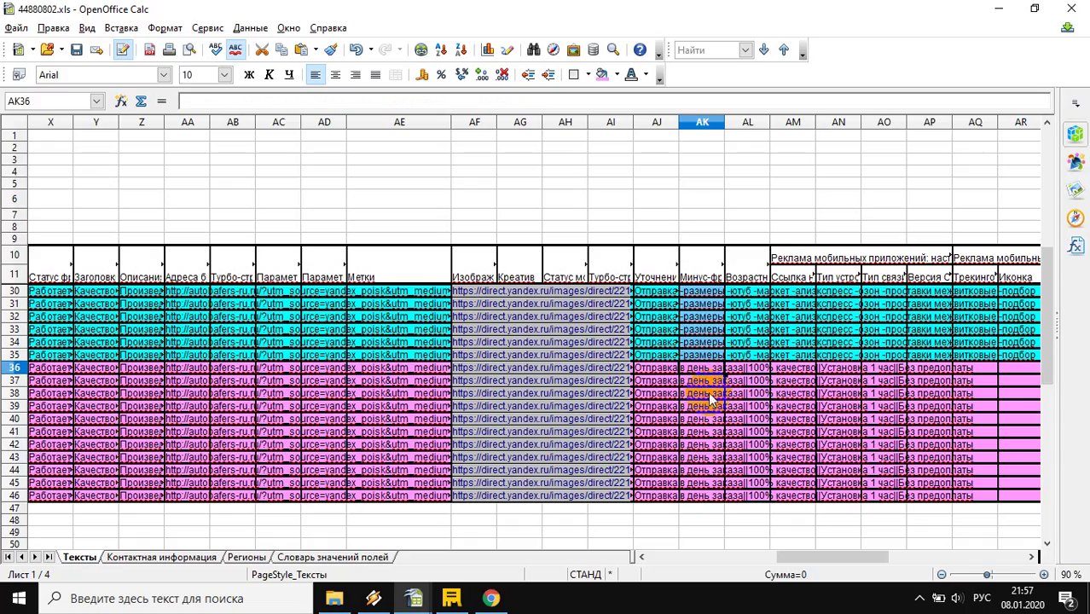
{"action": "left_click_drag", "start_coordinate": [806, 557], "coordinate": [637, 519]}
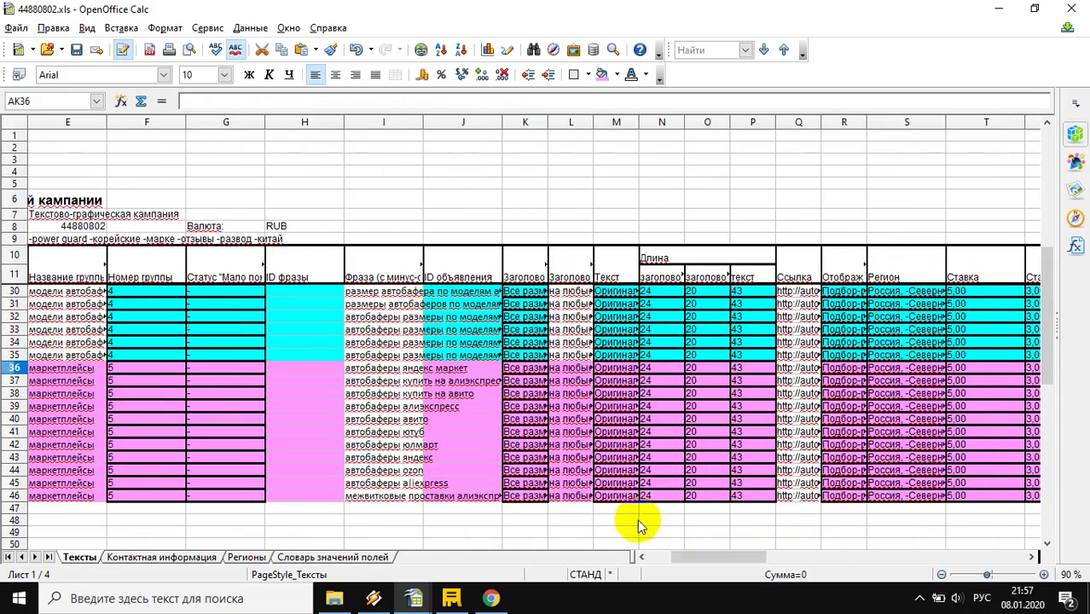
{"action": "key", "text": "ctrl+s"}
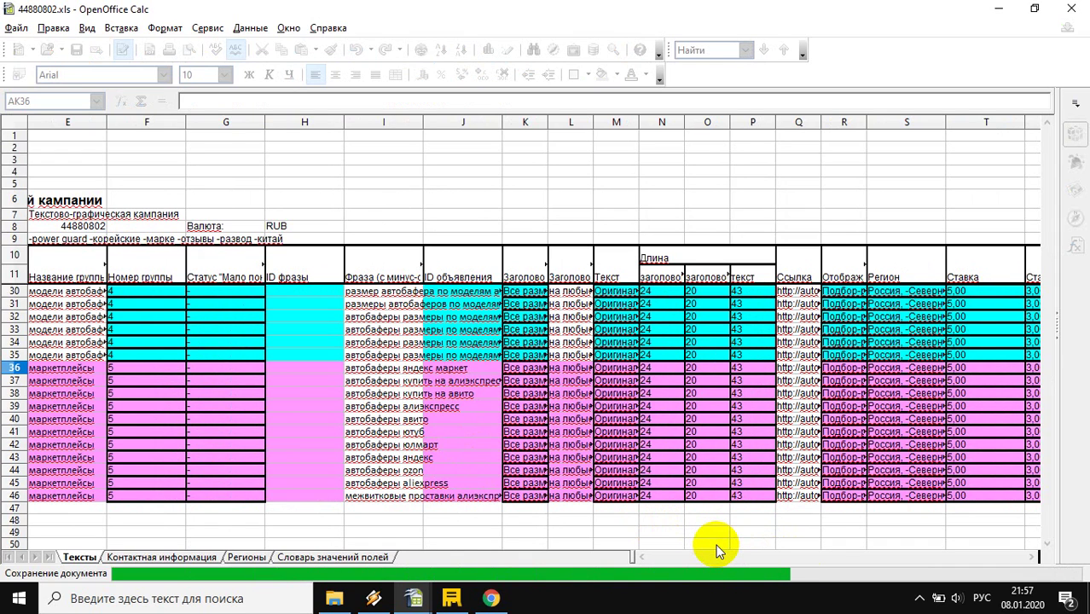
Step: Copy the turquoise group's negative phrases into the pink group's first cell AK36 and add a minus before "межвитковые"
{"action": "left_click_drag", "start_coordinate": [705, 562], "coordinate": [791, 560]}
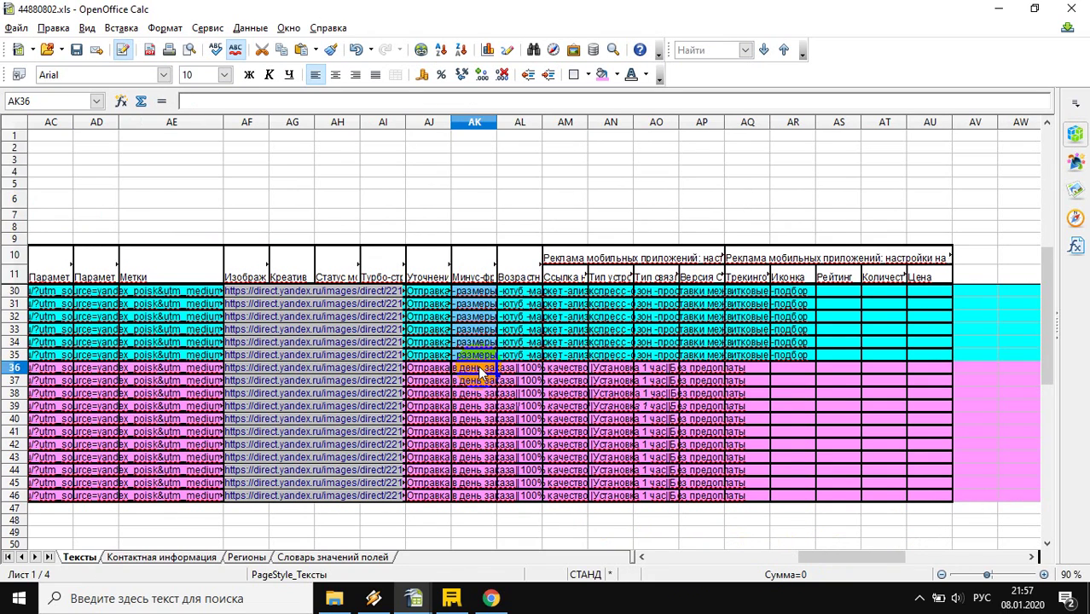
{"action": "type", "text": "-размеры -ютуб -маркет -алиэкспресс -озон -проставки межвитковые -подбор"}
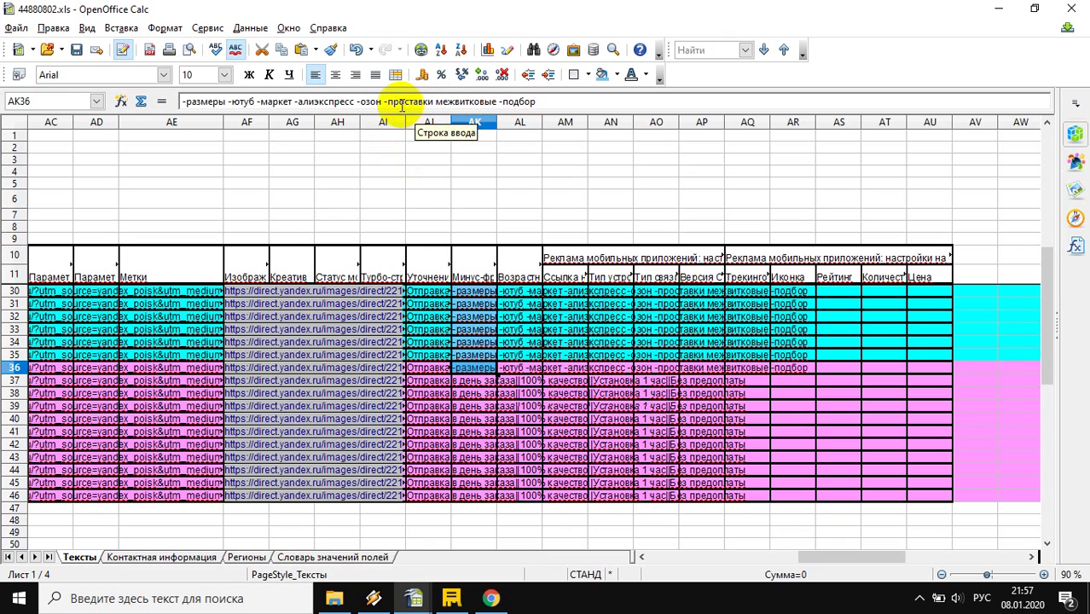
{"action": "left_click", "coordinate": [437, 102]}
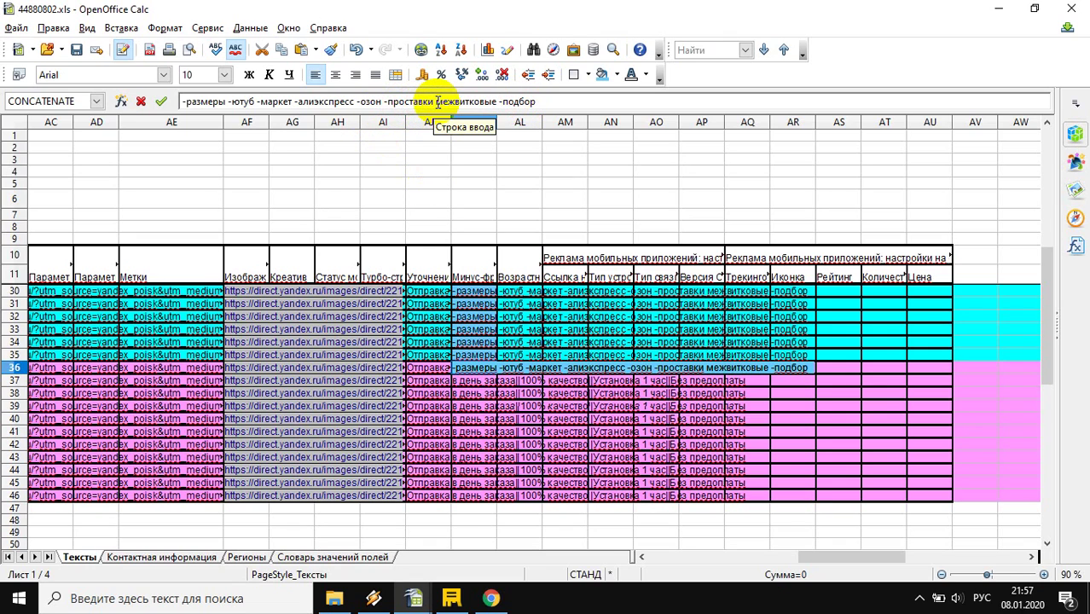
{"action": "type", "text": "-"}
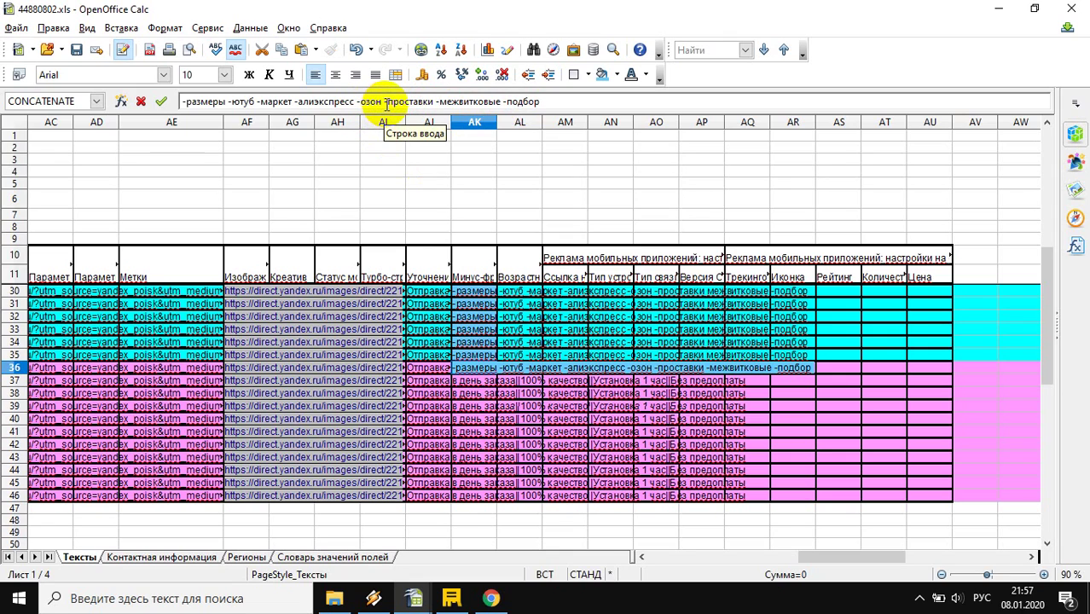
Step: Delete "-ютуб -маркет -алиэкспресс -озон" from the pink group's negative phrases in cell AK36
{"action": "left_click_drag", "start_coordinate": [383, 101], "coordinate": [166, 101]}
{"action": "key", "text": "Delete"}
{"action": "key", "text": "Delete"}
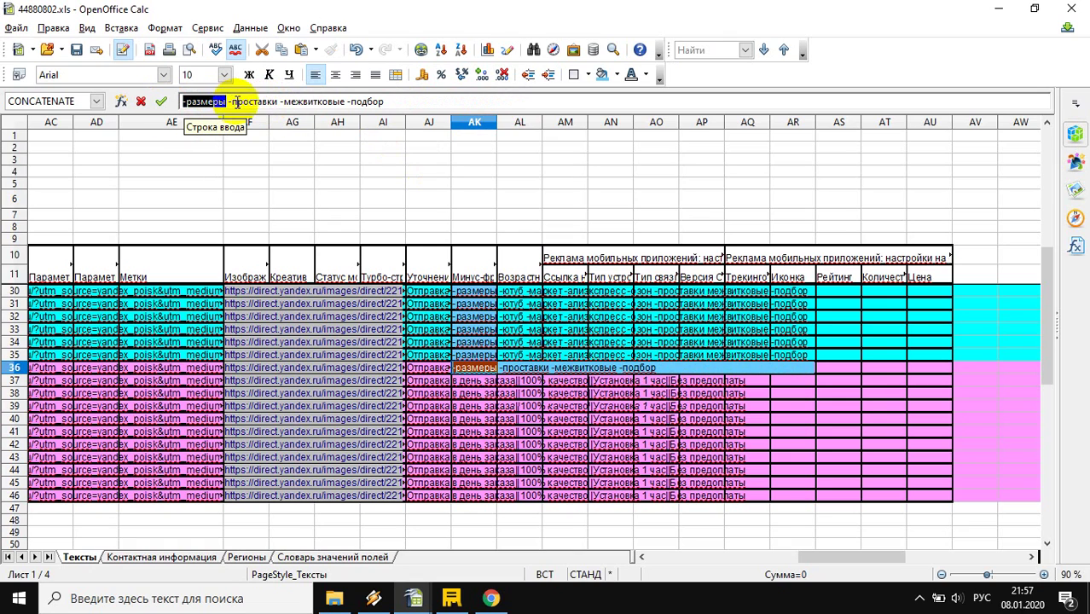
{"action": "left_click", "coordinate": [396, 102]}
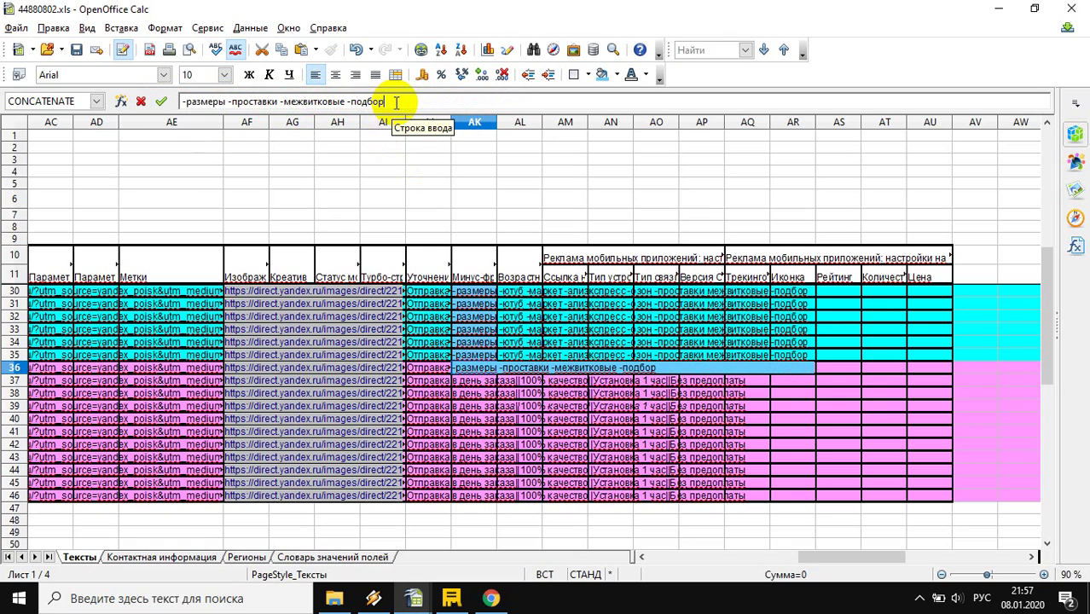
{"action": "key", "text": "Return"}
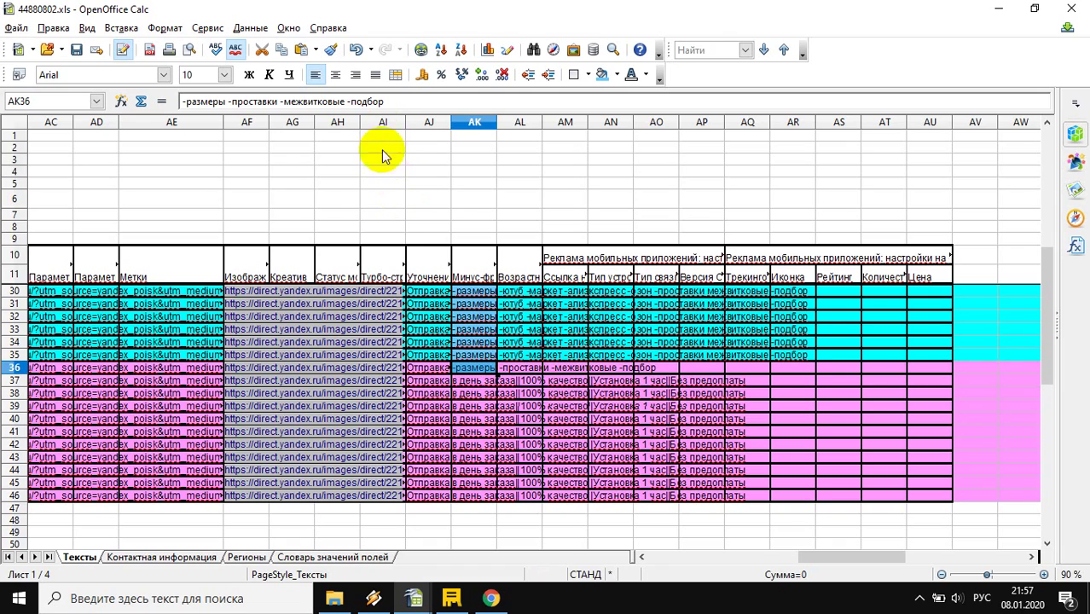
Step: Append "-модели -подобрать" to the end of the negative phrases in cell AK36
{"action": "left_click", "coordinate": [407, 102]}
{"action": "type", "text": "-м"}
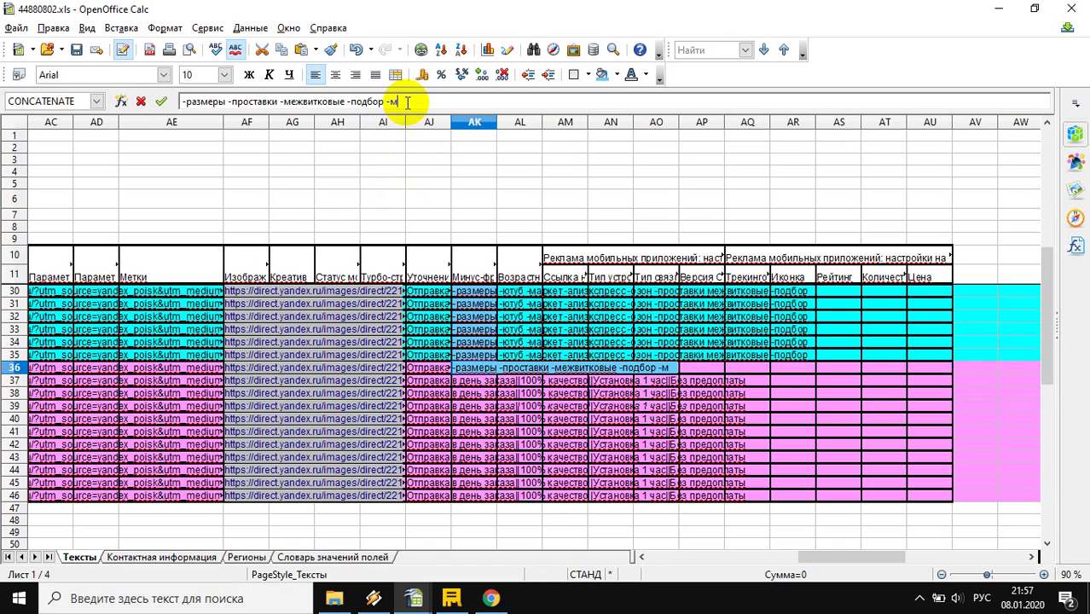
{"action": "type", "text": "одели"}
{"action": "key", "text": "Return"}
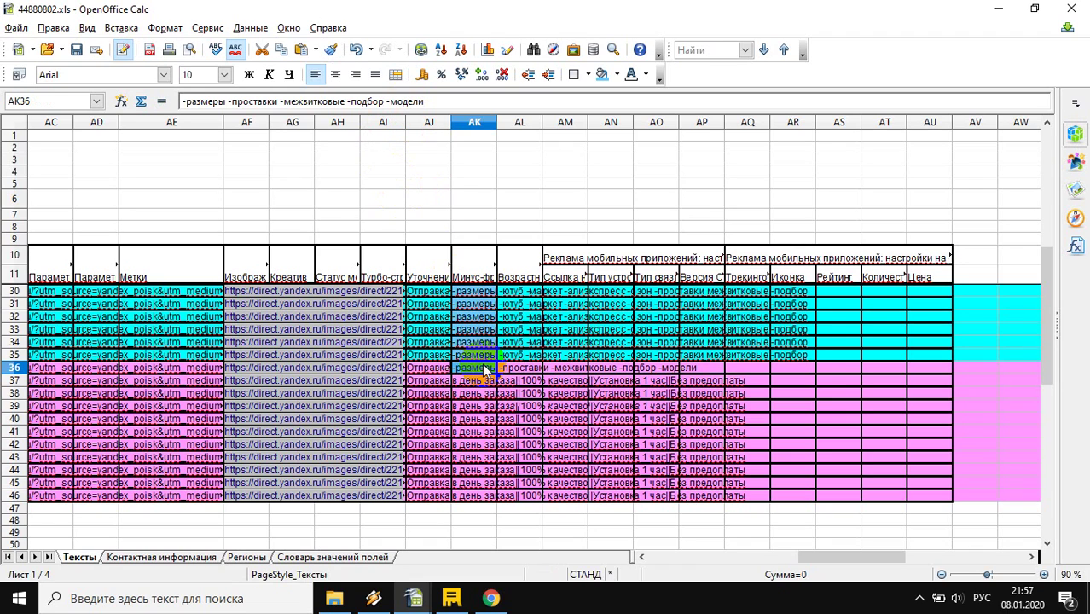
{"action": "left_click", "coordinate": [440, 101]}
{"action": "type", "text": "-подо"}
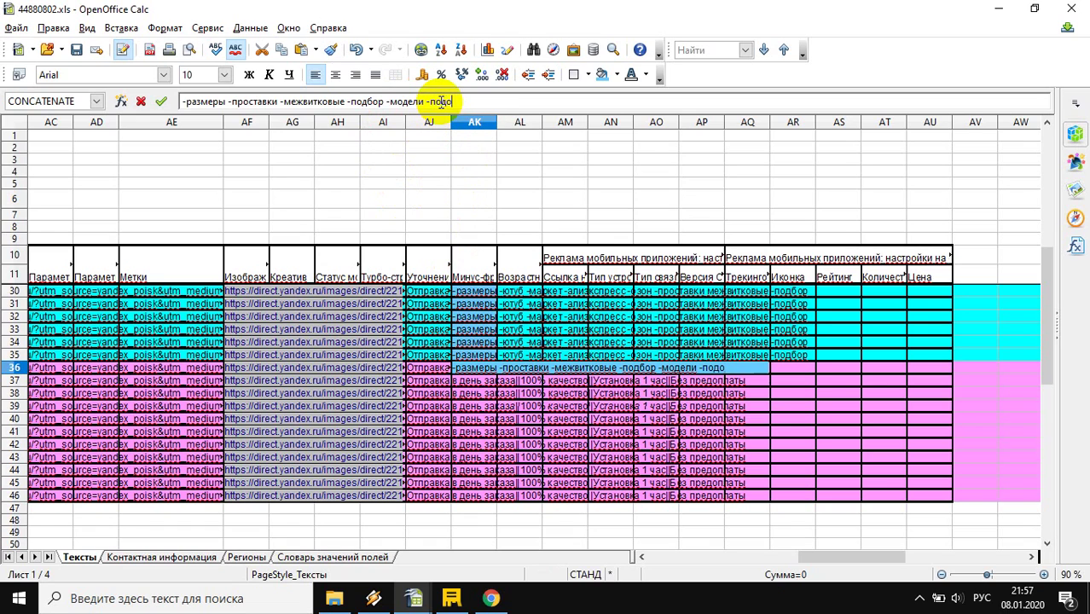
{"action": "type", "text": "брать"}
{"action": "key", "text": "Return"}
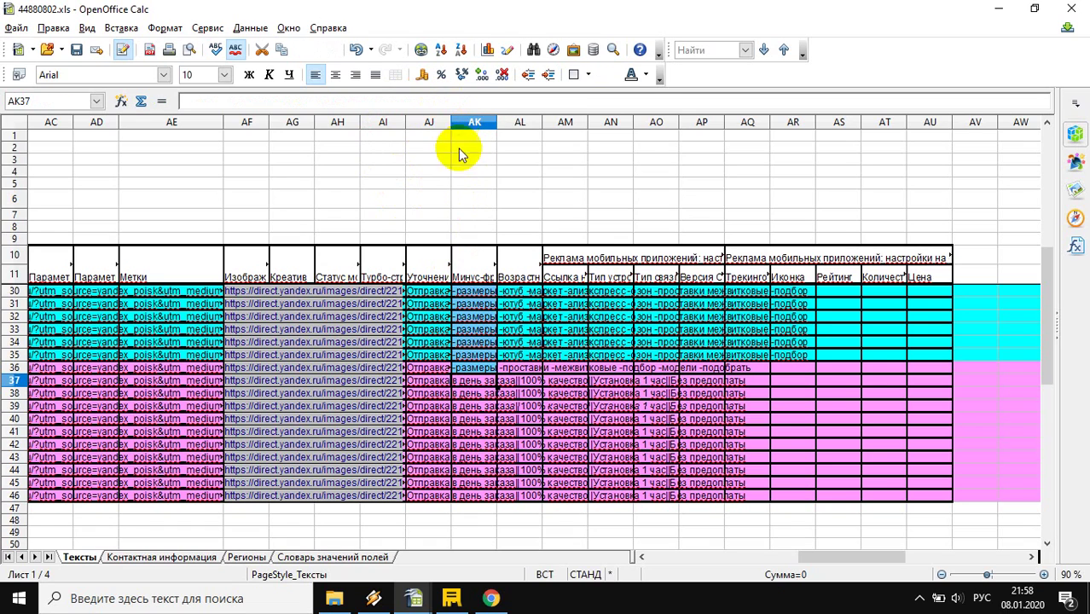
Step: Copy the finished negative phrases from AK36 into the pink group's remaining cells AK37 to AK46
{"action": "left_click_drag", "start_coordinate": [484, 387], "coordinate": [483, 498]}
{"action": "type", "text": "-размеры -проставки -межвитковые -подбор -модели -подобрать"}
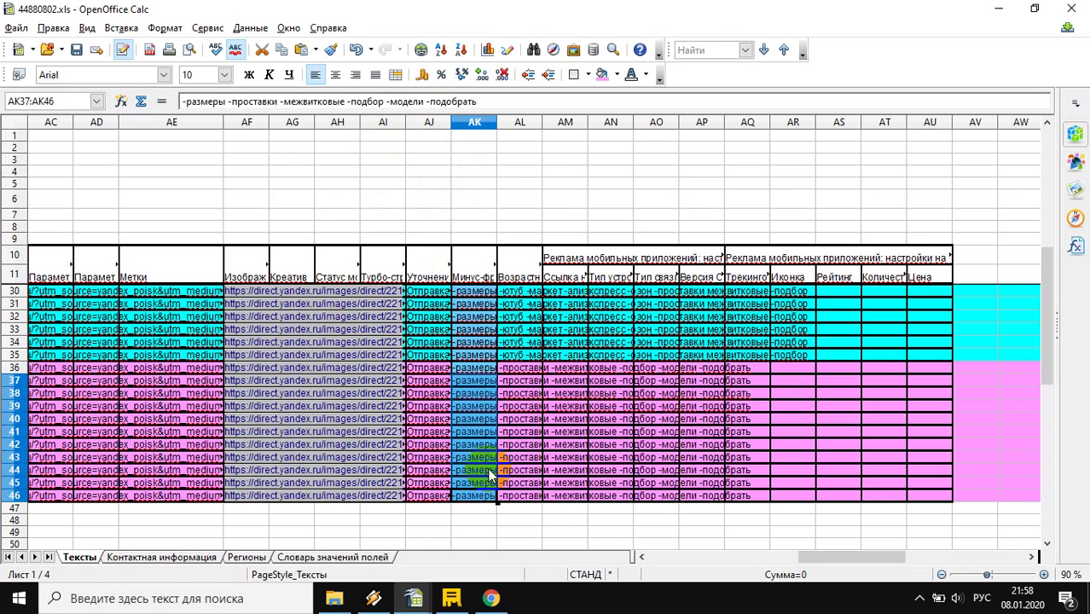
{"action": "left_click", "coordinate": [478, 382]}
{"action": "scroll", "coordinate": [470, 373], "scroll_direction": "up", "scroll_amount": 6}
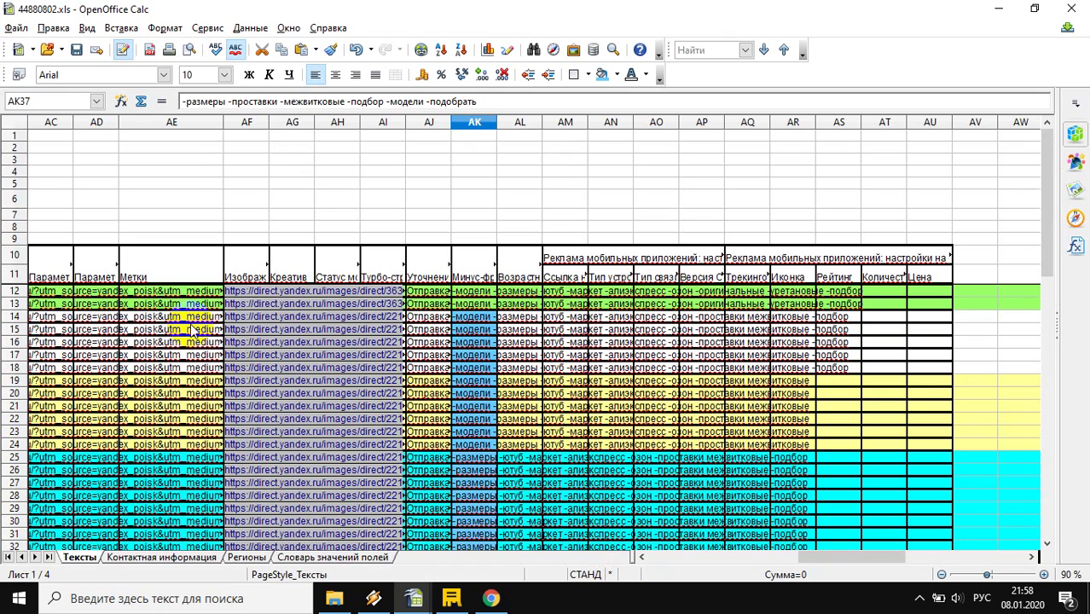
Step: Enter the price 745 in cell AU12 and copy it down to cells AU13 to AU46
{"action": "left_click", "coordinate": [157, 296]}
{"action": "left_click", "coordinate": [157, 329]}
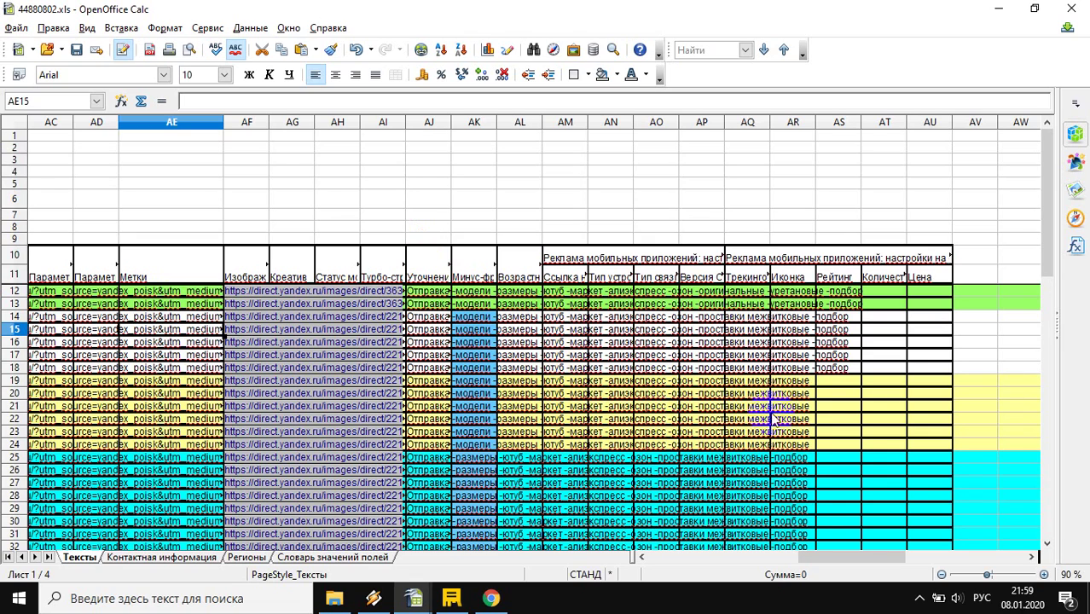
{"action": "left_click", "coordinate": [930, 295]}
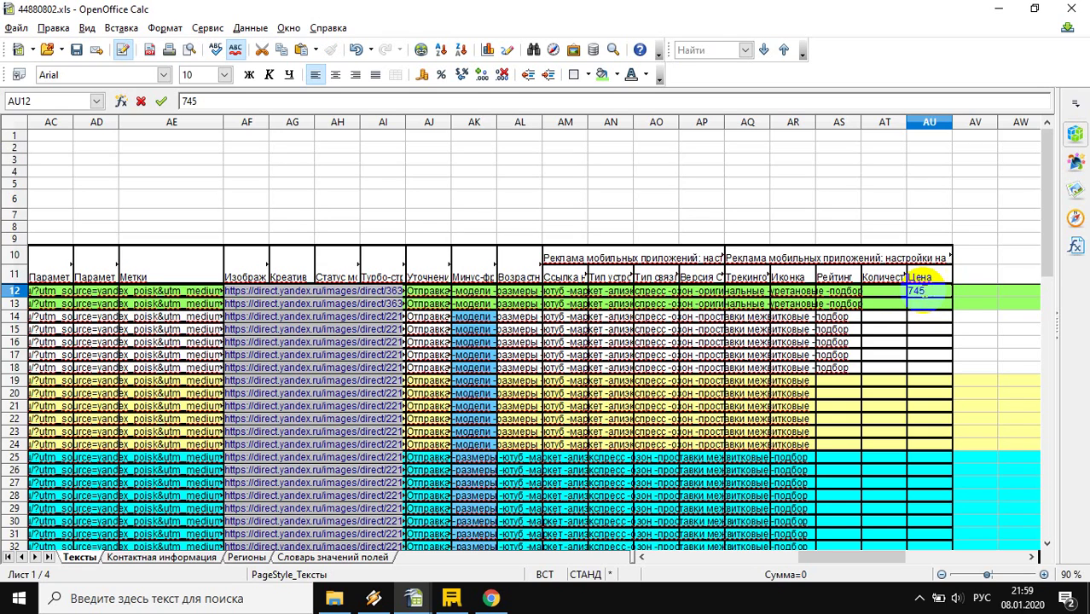
{"action": "left_click_drag", "start_coordinate": [926, 296], "coordinate": [928, 382]}
{"action": "key", "text": "ctrl+d"}
{"action": "scroll", "coordinate": [925, 358], "scroll_direction": "up", "scroll_amount": 2}
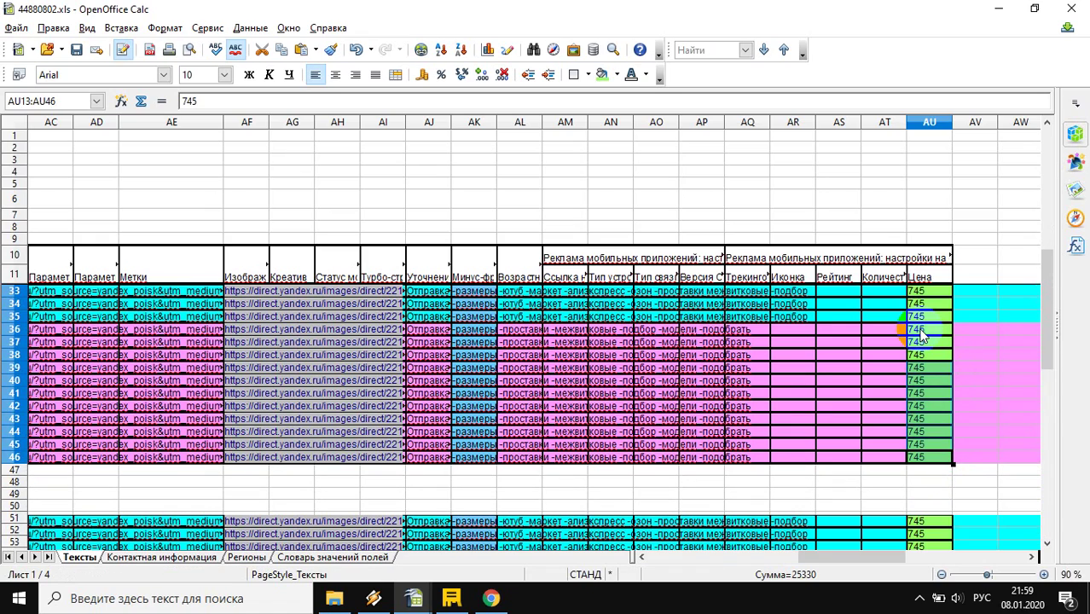
{"action": "scroll", "coordinate": [918, 345], "scroll_direction": "up", "scroll_amount": 5}
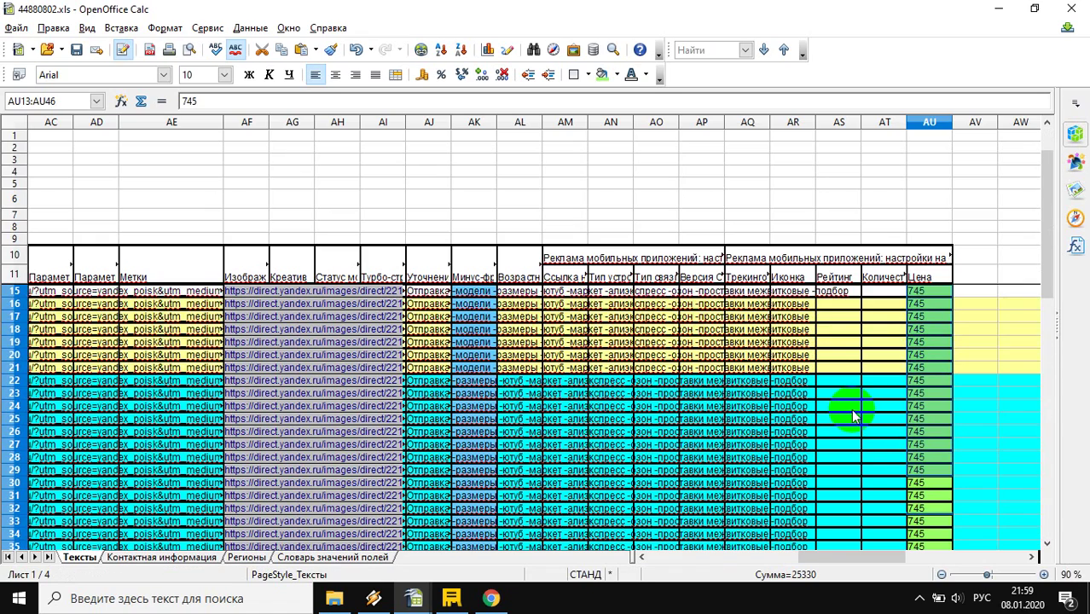
{"action": "scroll", "coordinate": [860, 442], "scroll_direction": "down", "scroll_amount": 5}
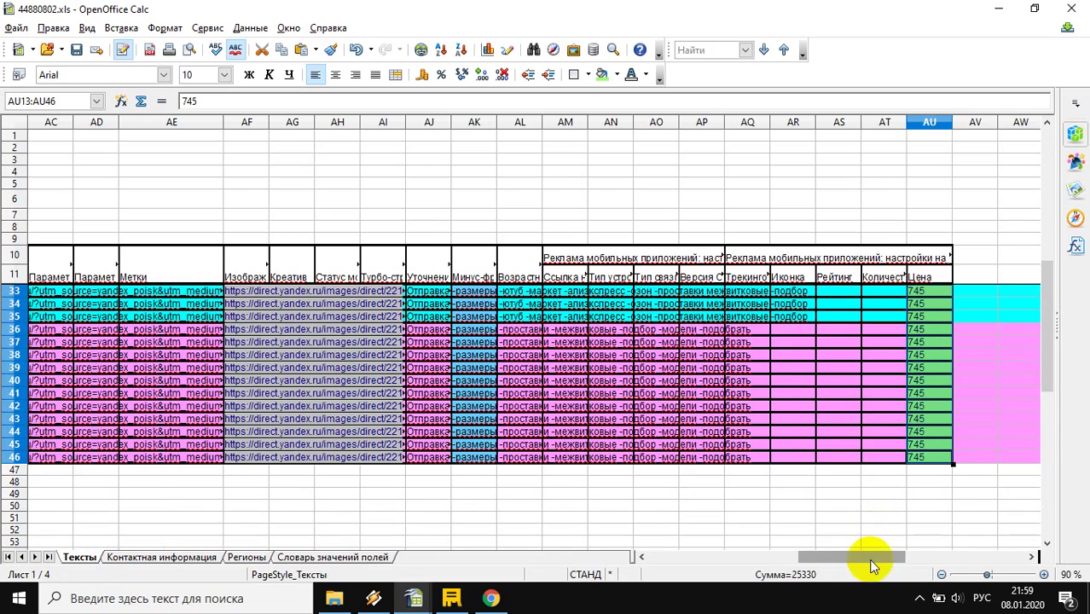
Step: Review the pink group's names, group numbers, keyword phrases and links in rows 36 to 46
{"action": "left_click", "coordinate": [779, 559]}
{"action": "left_click", "coordinate": [778, 559]}
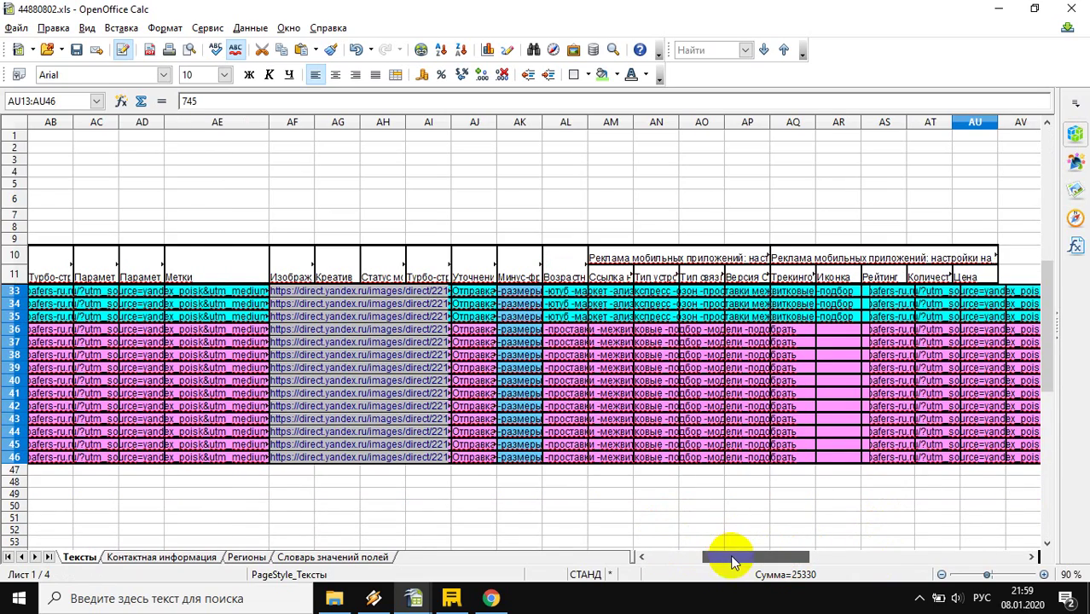
{"action": "left_click_drag", "start_coordinate": [732, 558], "coordinate": [662, 556]}
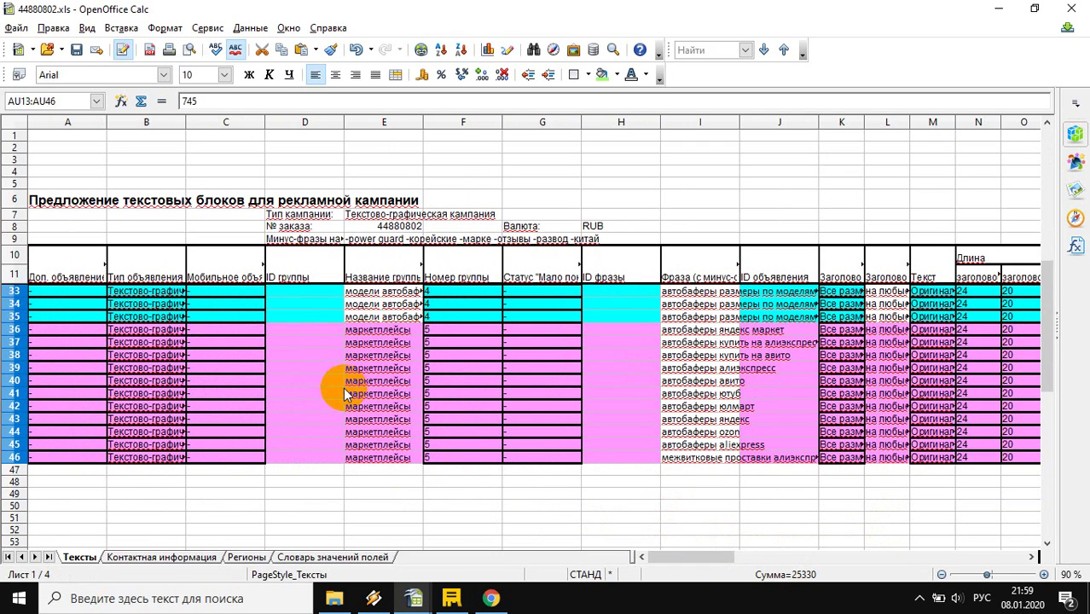
{"action": "scroll", "coordinate": [341, 375], "scroll_direction": "up", "scroll_amount": 2}
{"action": "left_click_drag", "start_coordinate": [666, 559], "coordinate": [742, 556]}
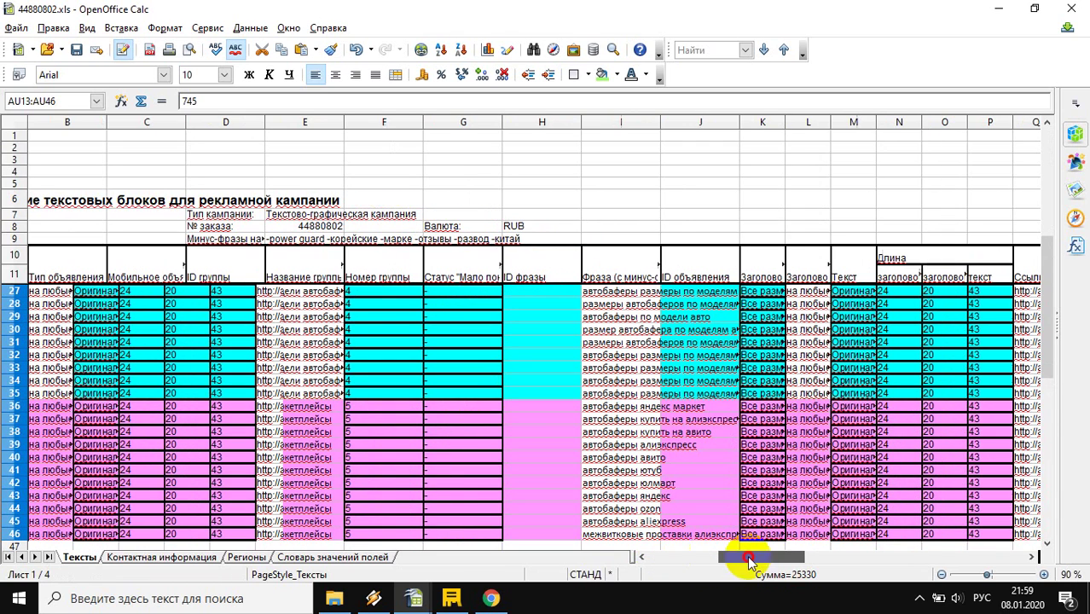
{"action": "left_click", "coordinate": [841, 558]}
{"action": "left_click_drag", "start_coordinate": [842, 559], "coordinate": [194, 415]}
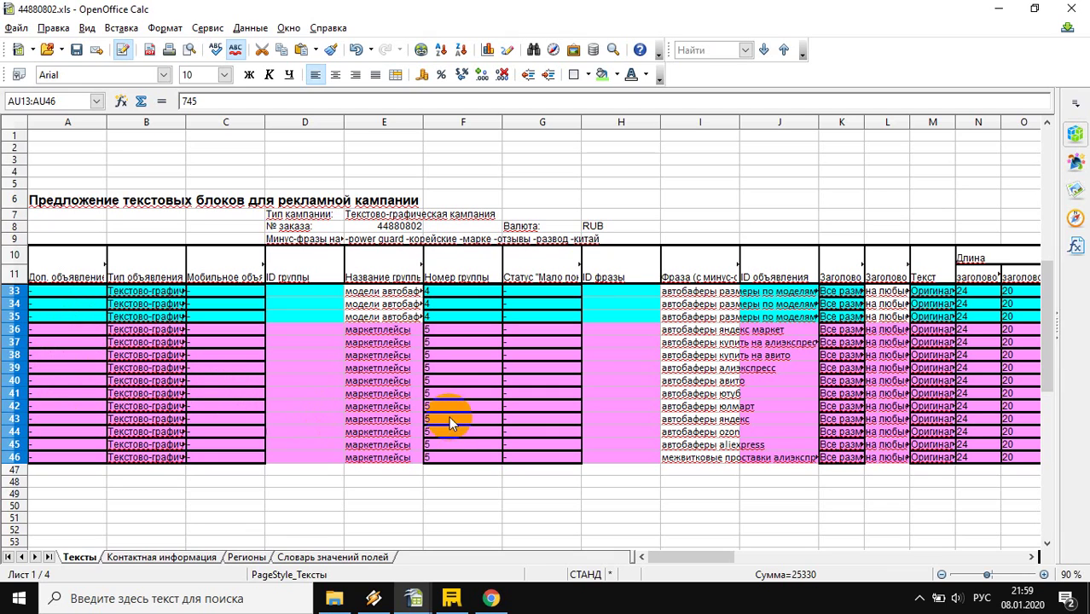
{"action": "left_click_drag", "start_coordinate": [377, 330], "coordinate": [378, 442]}
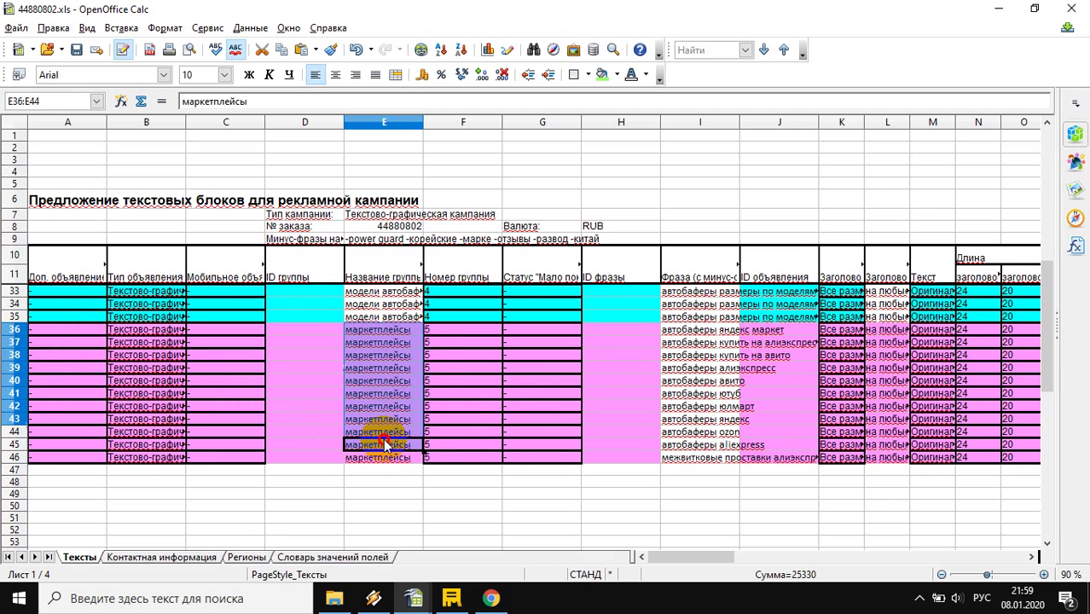
{"action": "left_click_drag", "start_coordinate": [440, 329], "coordinate": [445, 469]}
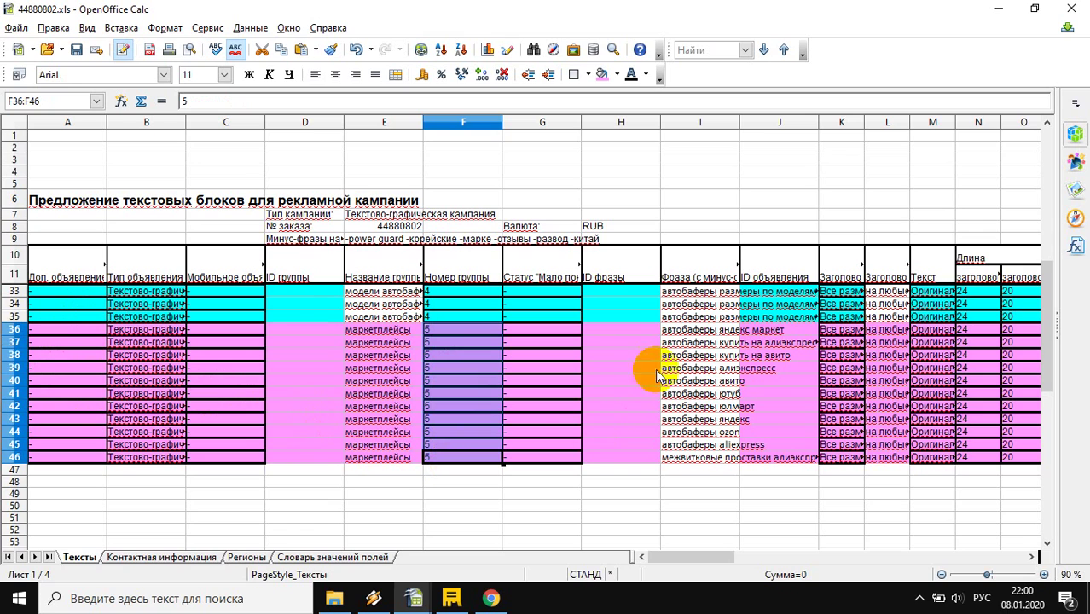
{"action": "left_click_drag", "start_coordinate": [690, 330], "coordinate": [691, 480]}
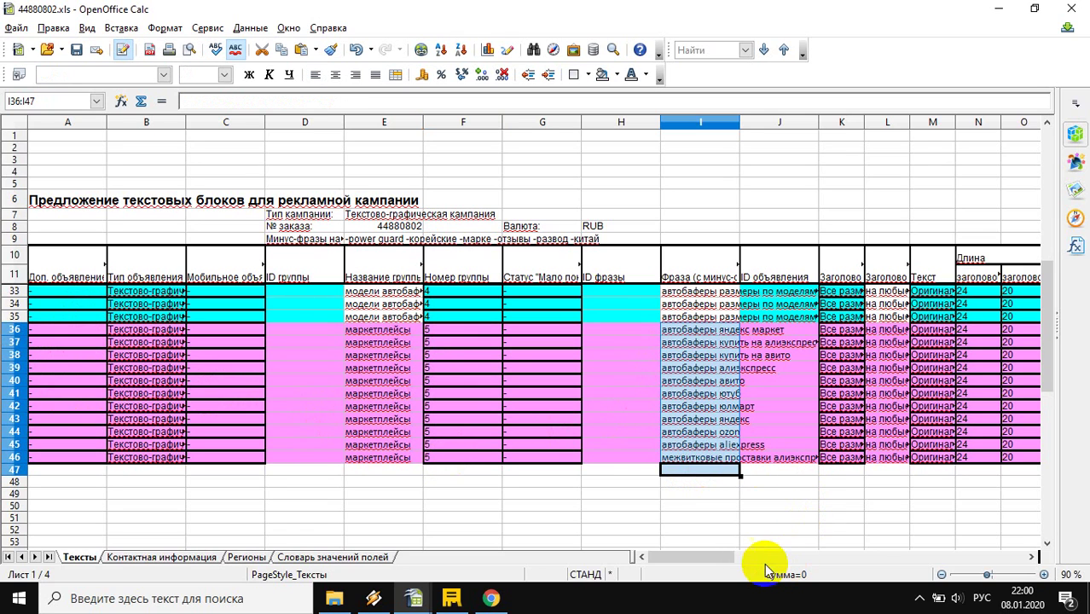
{"action": "left_click_drag", "start_coordinate": [723, 558], "coordinate": [751, 556]}
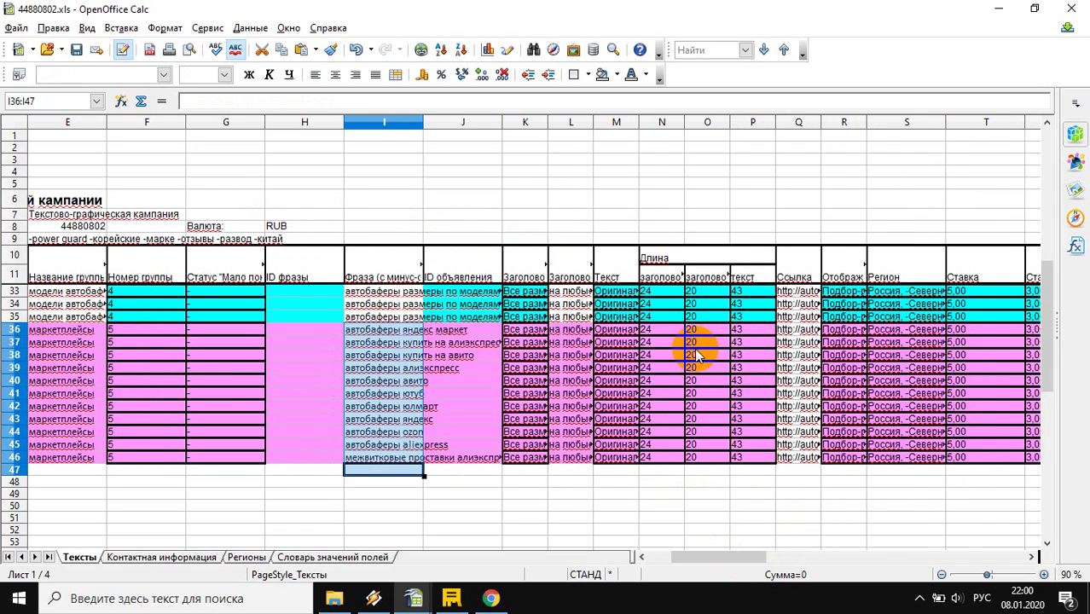
{"action": "left_click_drag", "start_coordinate": [798, 331], "coordinate": [798, 463]}
{"action": "left_click_drag", "start_coordinate": [725, 556], "coordinate": [743, 536]}
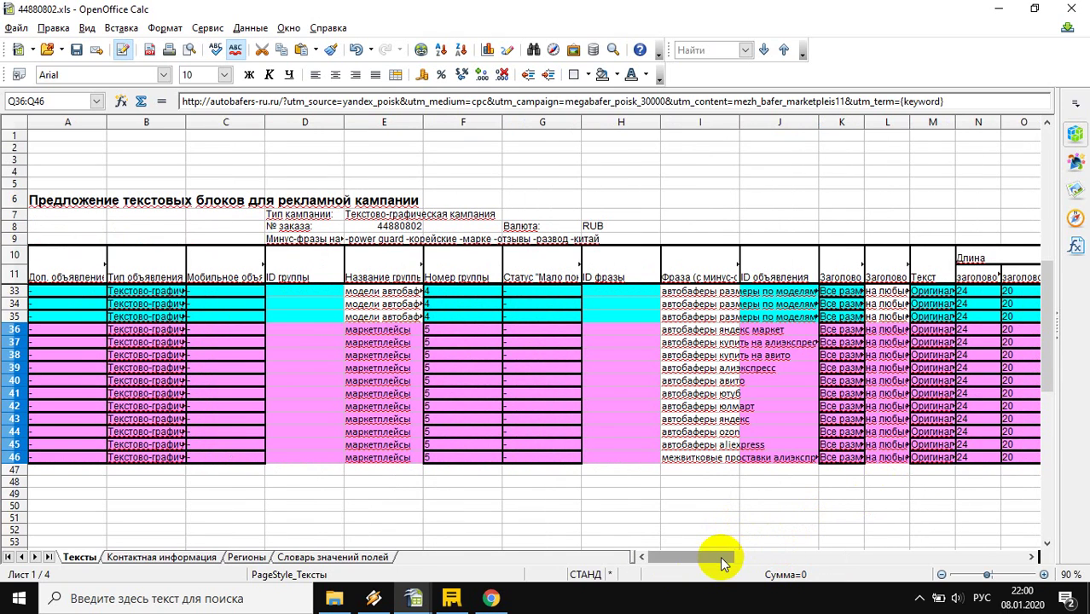
Step: Check the filled rows of all groups down to row 46, then save the spreadsheet
{"action": "left_click", "coordinate": [112, 471]}
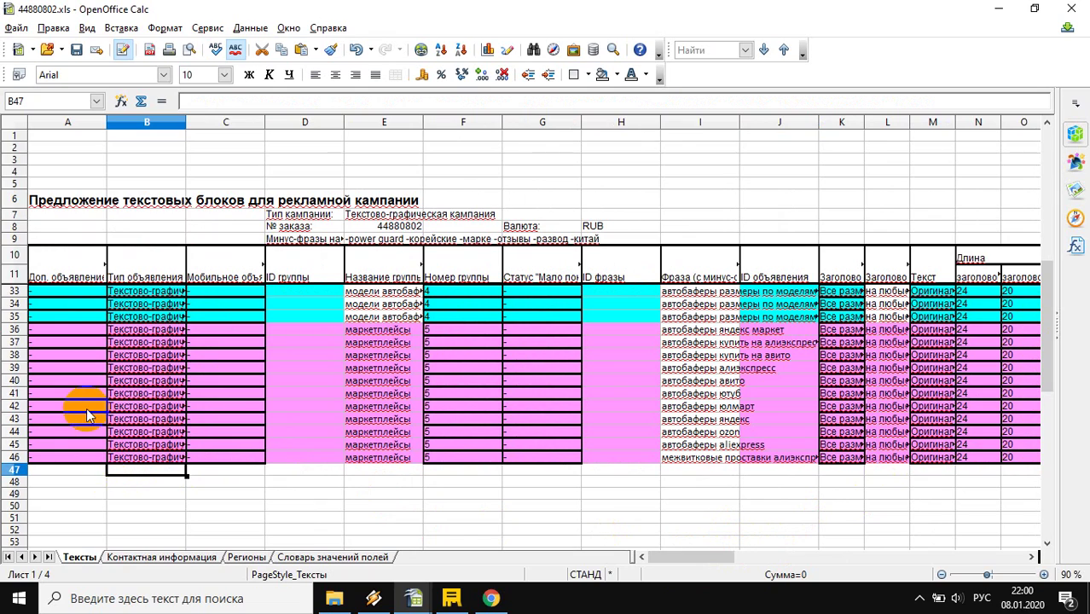
{"action": "scroll", "coordinate": [179, 300], "scroll_direction": "down", "scroll_amount": 2}
{"action": "scroll", "coordinate": [179, 300], "scroll_direction": "up", "scroll_amount": 9}
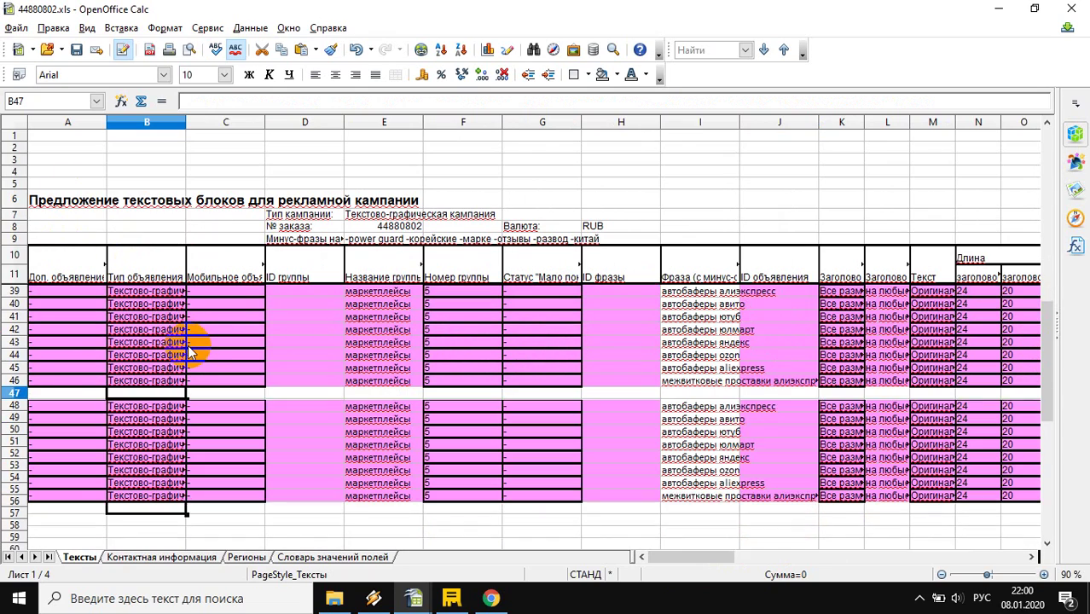
{"action": "scroll", "coordinate": [209, 382], "scroll_direction": "down", "scroll_amount": 8}
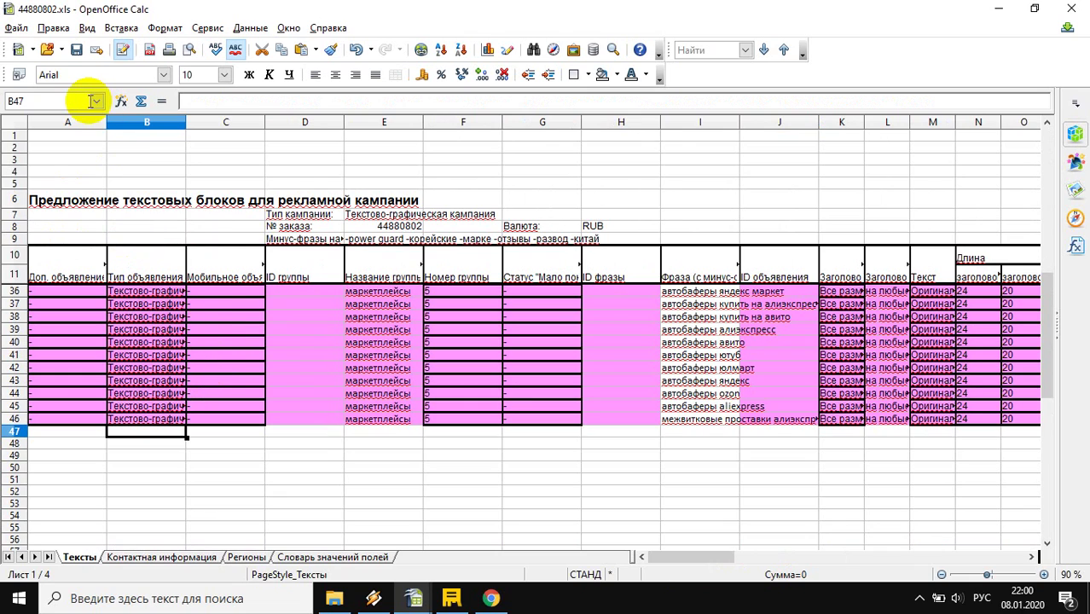
{"action": "left_click", "coordinate": [76, 49]}
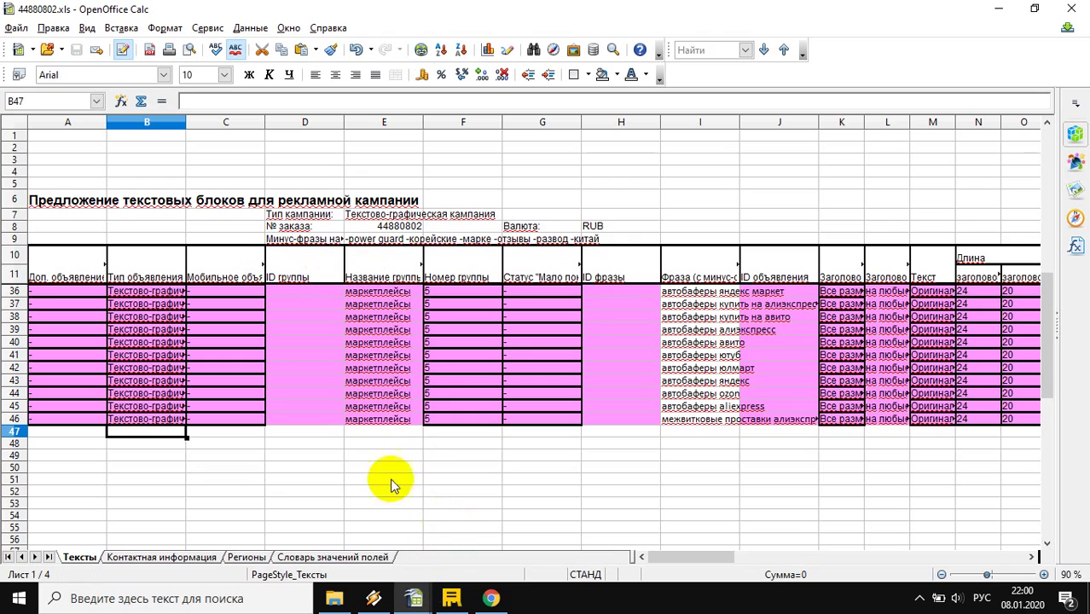
Step: Switch to Direct Commander and import 44880802.xls from the Downloads folder, continuing with the download of its linked images
{"action": "mouse_move", "coordinate": [451, 597]}
{"action": "left_click", "coordinate": [451, 570]}
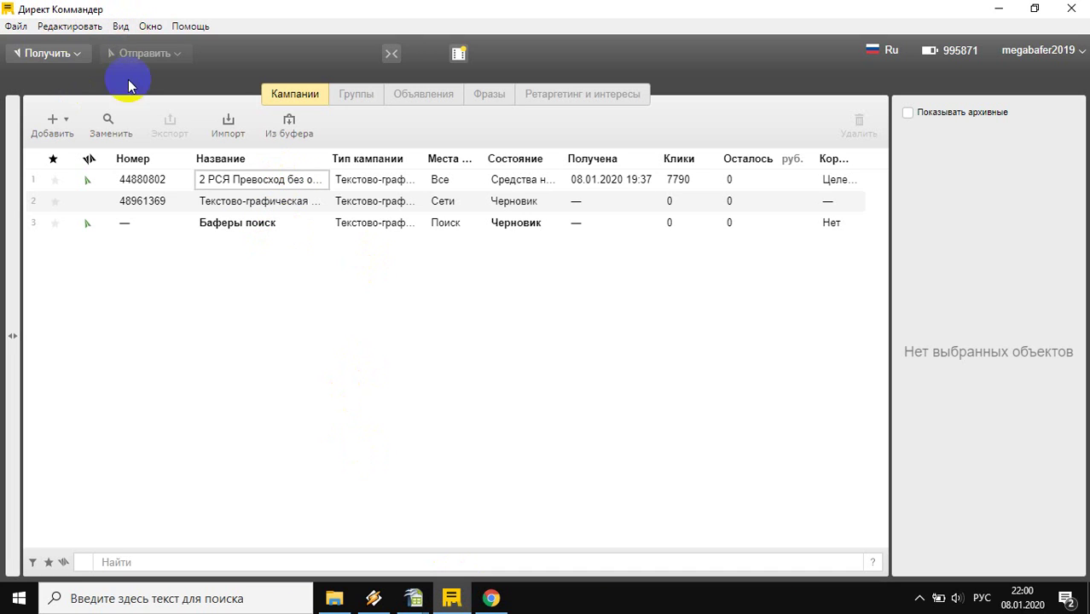
{"action": "left_click", "coordinate": [231, 135]}
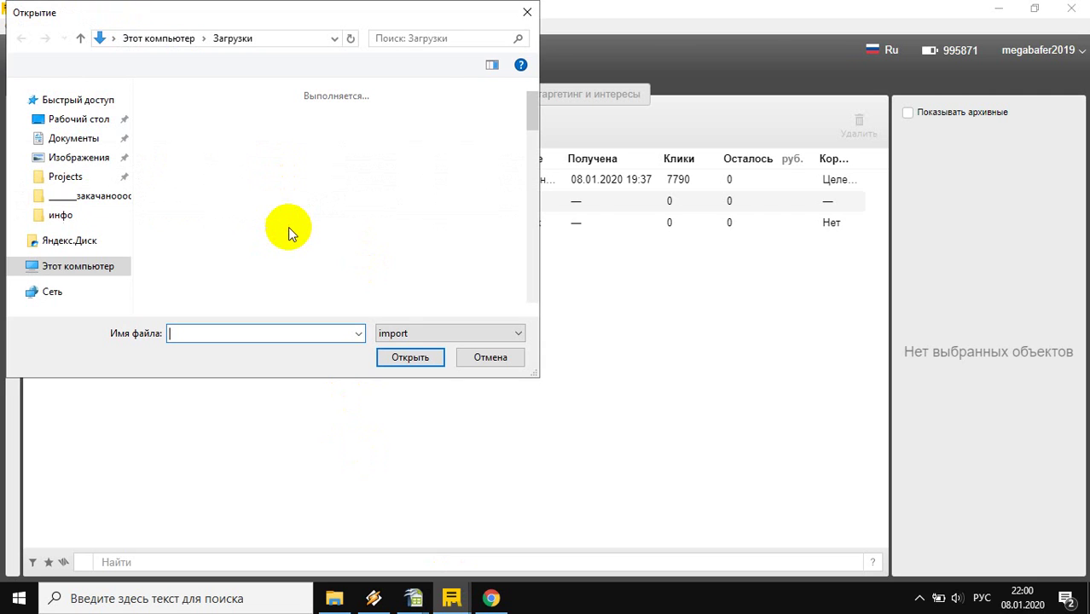
{"action": "double_click", "coordinate": [204, 158]}
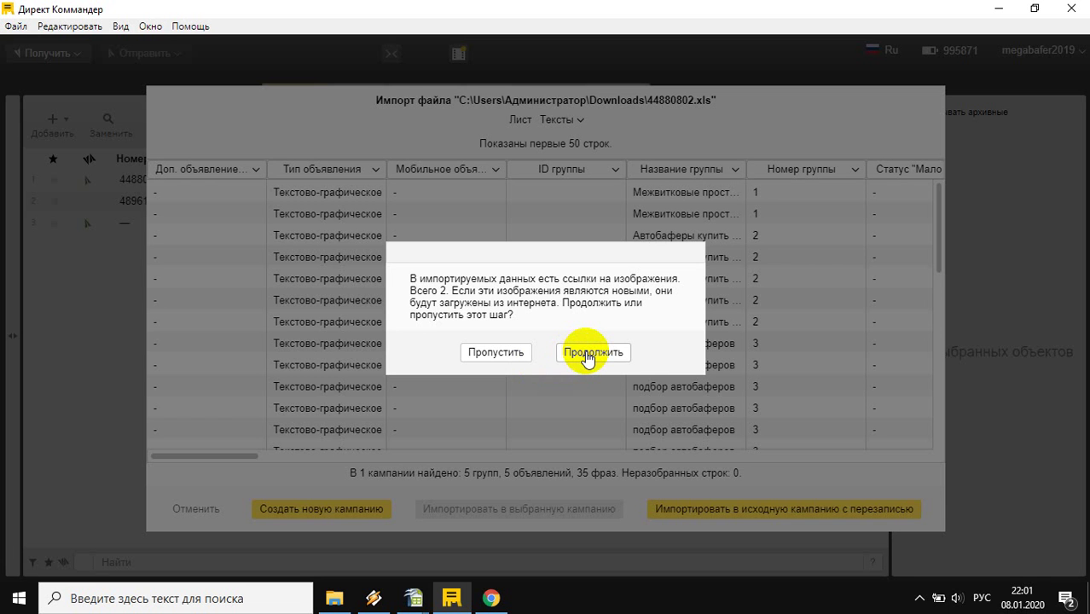
{"action": "left_click", "coordinate": [590, 352]}
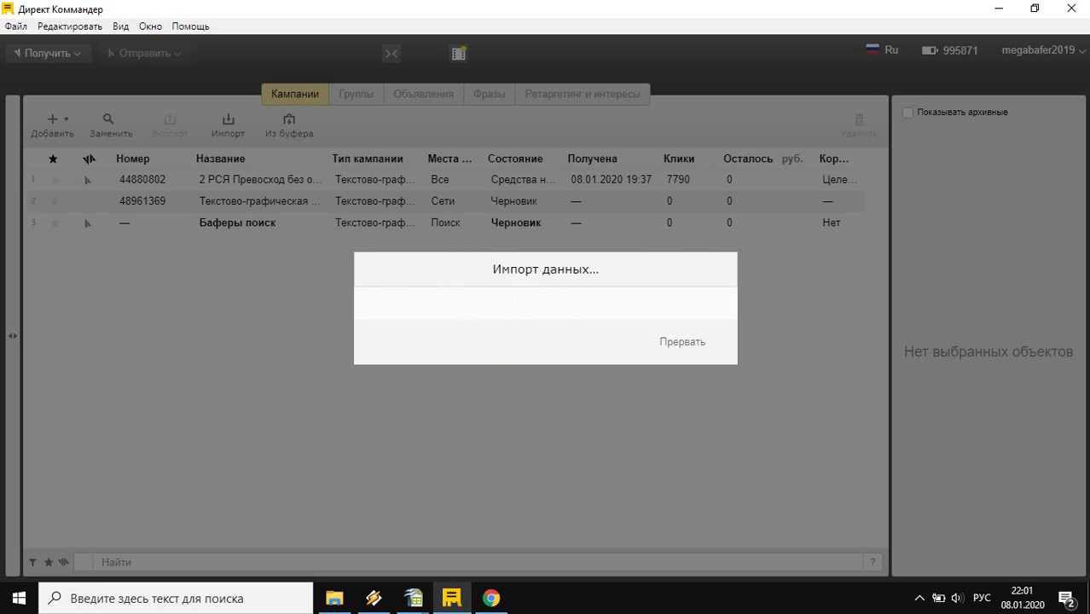
Step: Rename the imported campaign "Новая кампания" as "Поиск баферы 2"
{"action": "left_click", "coordinate": [233, 246]}
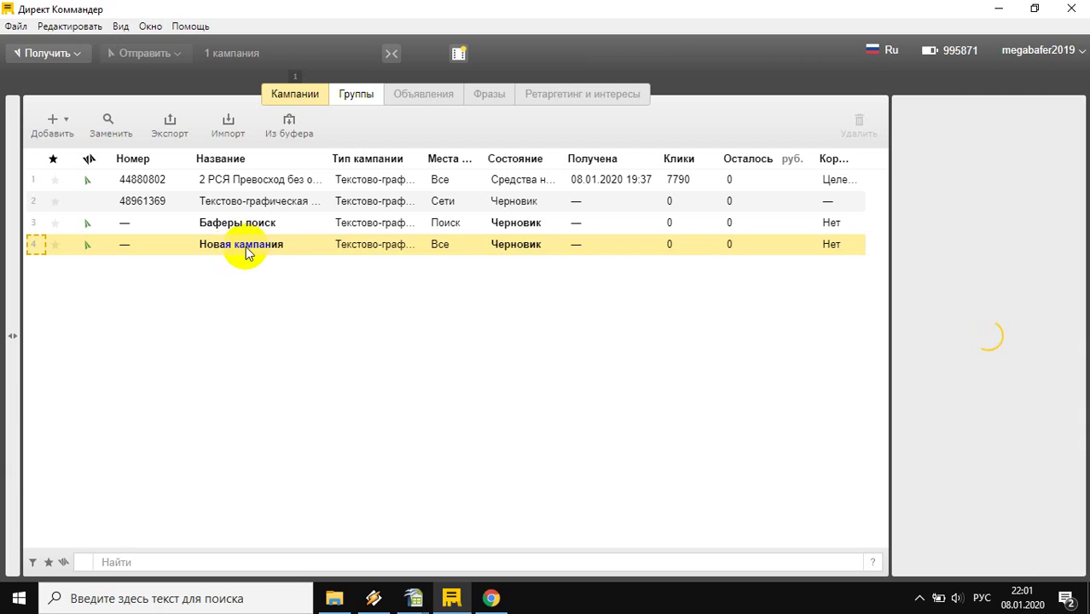
{"action": "left_click", "coordinate": [232, 242]}
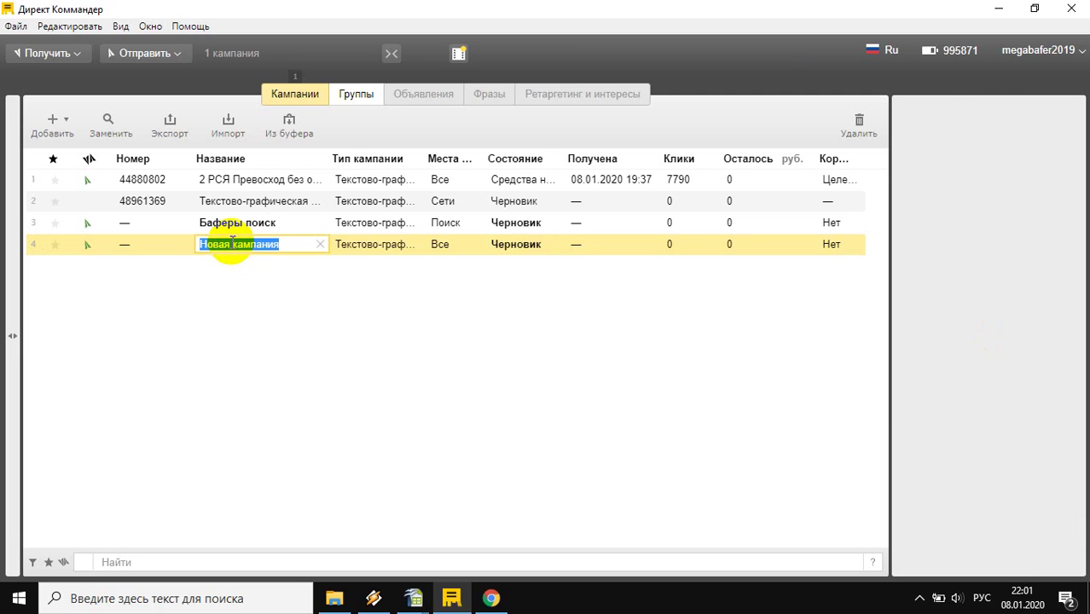
{"action": "type", "text": "Поиск Баферы 2"}
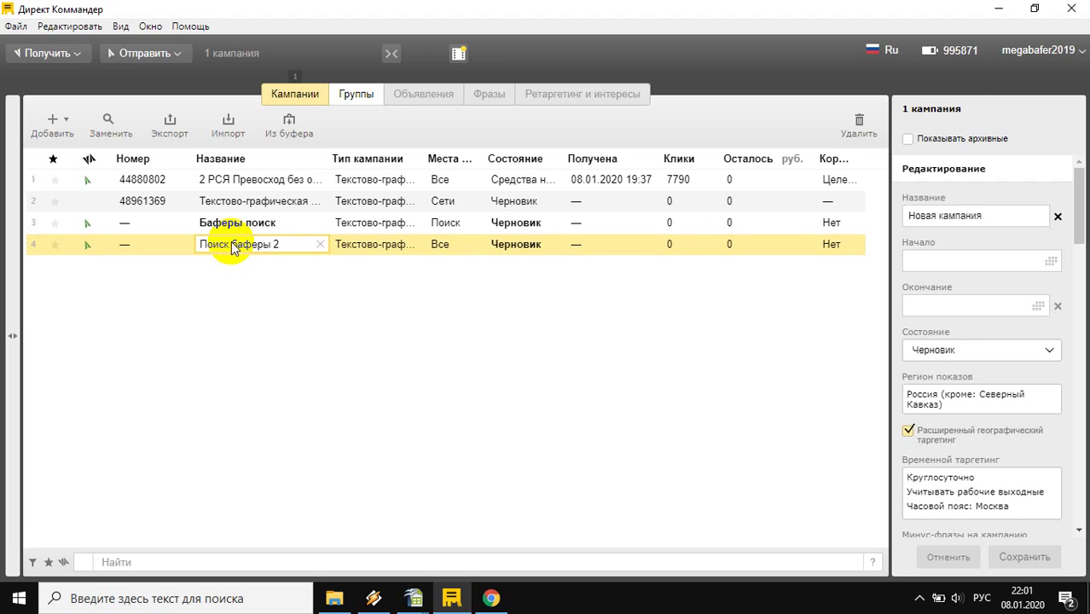
{"action": "key", "text": "Escape"}
{"action": "type", "text": "Поиск баферы 2"}
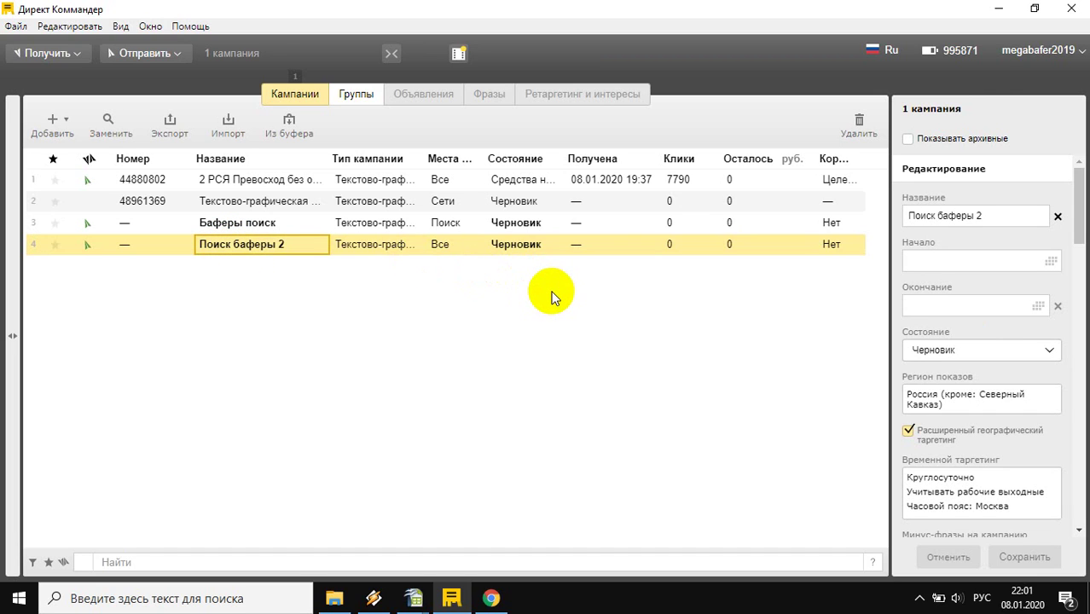
{"action": "left_click", "coordinate": [87, 247]}
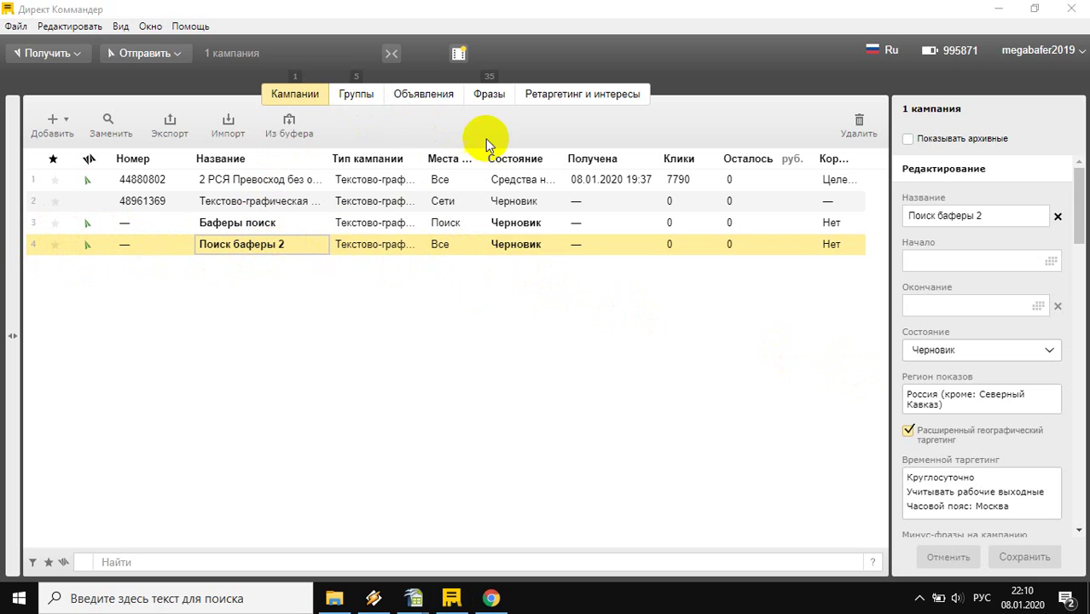
Step: Open the list of keyword phrases belonging to the campaign "Поиск баферы 2"
{"action": "left_click", "coordinate": [490, 95]}
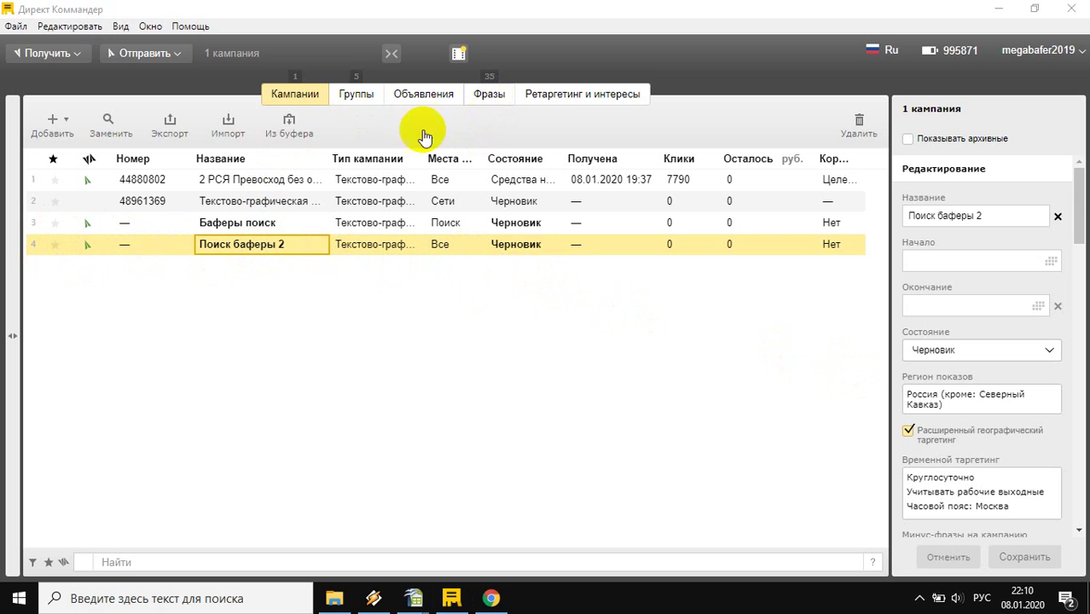
{"action": "left_click", "coordinate": [467, 101]}
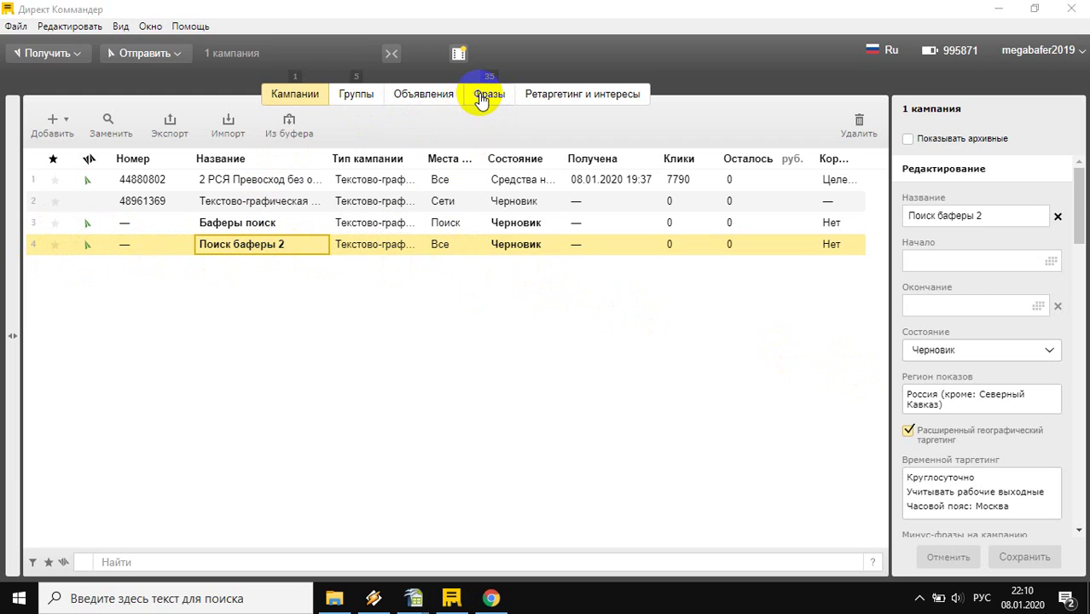
{"action": "left_click", "coordinate": [482, 99]}
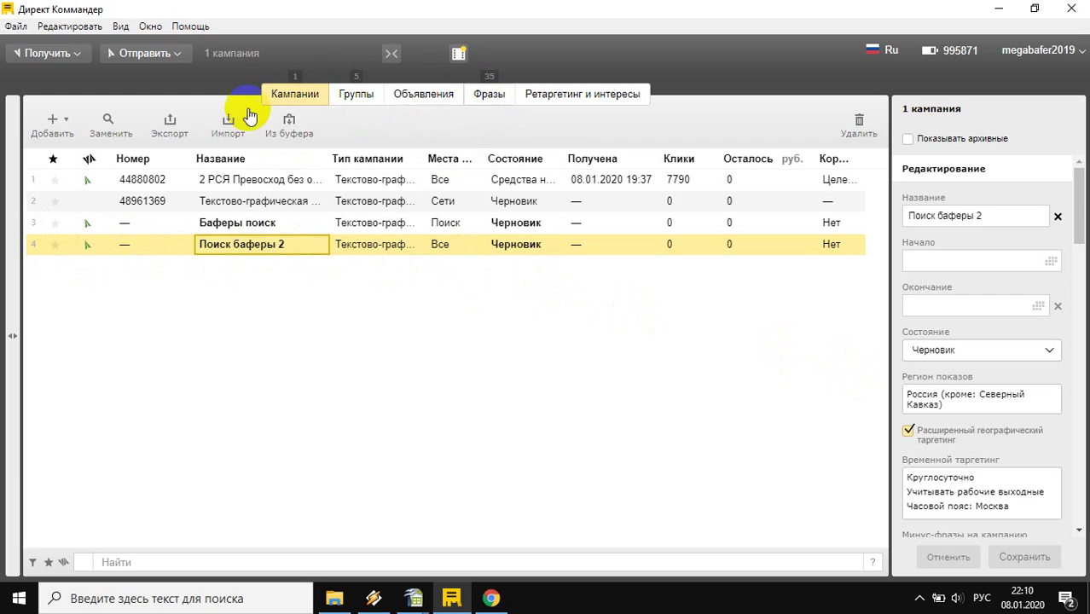
{"action": "left_click", "coordinate": [494, 100]}
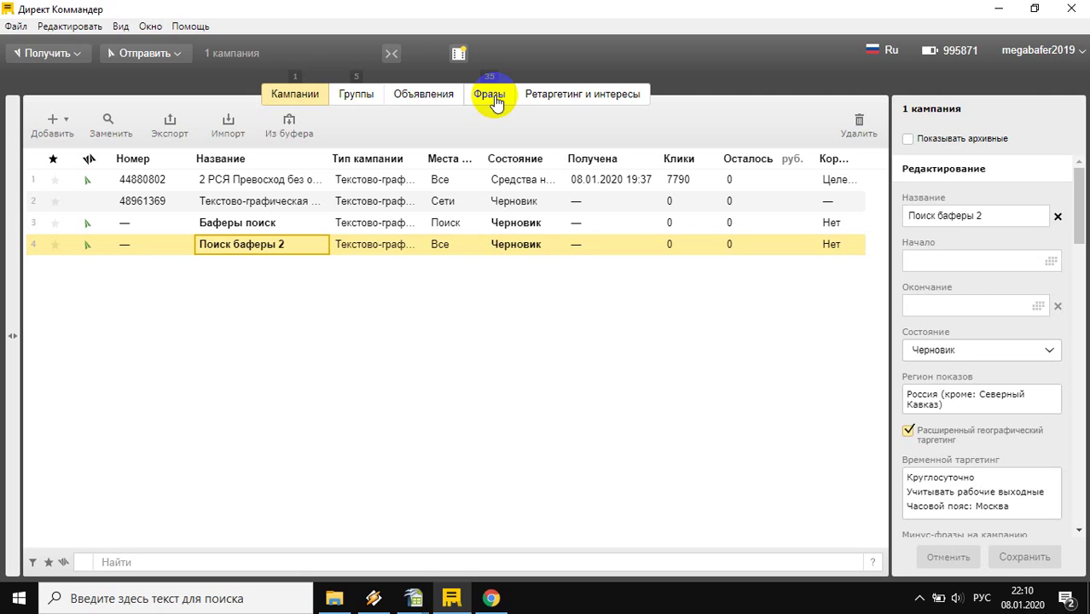
{"action": "left_click", "coordinate": [496, 101]}
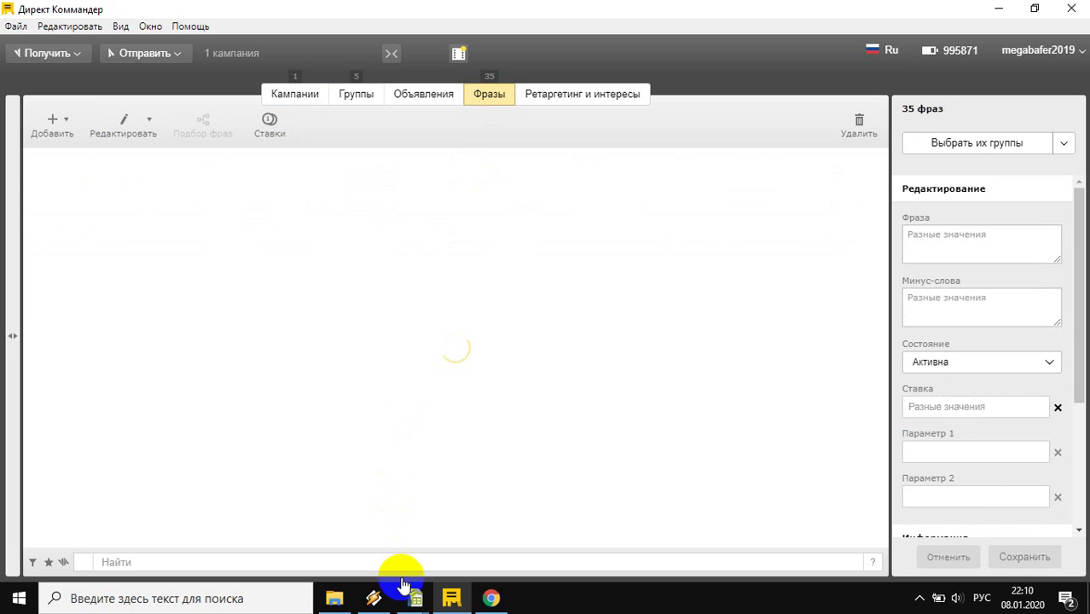
Step: Switch to the 44880802.xls spreadsheet and examine the columns of rows 36 to 46, from the group data through the quick link addresses
{"action": "mouse_move", "coordinate": [399, 593]}
{"action": "left_click", "coordinate": [466, 539]}
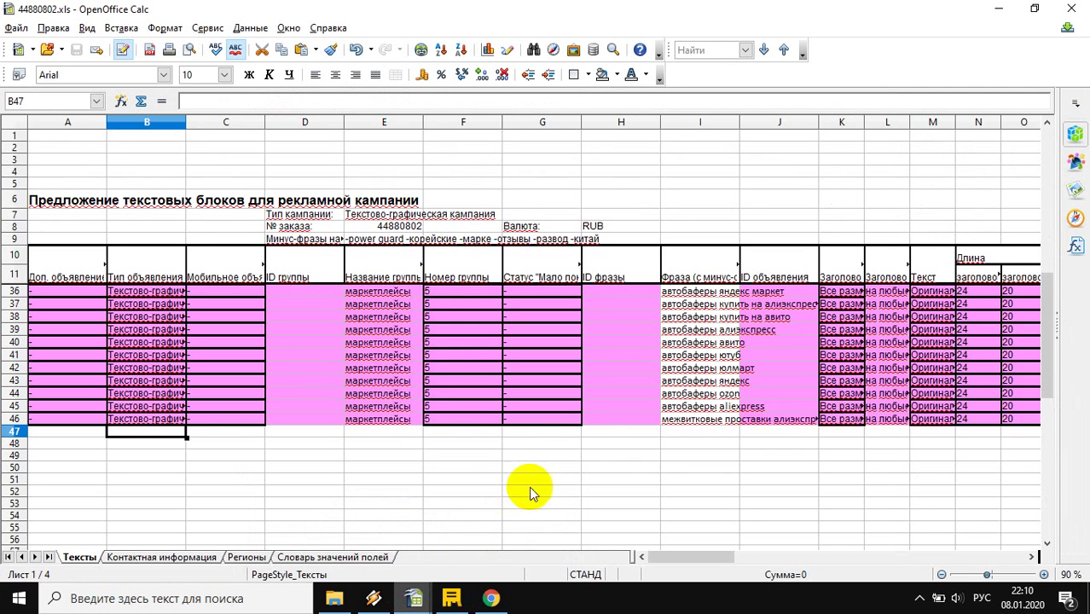
{"action": "left_click", "coordinate": [978, 282]}
{"action": "key", "text": "Right"}
{"action": "key", "text": "Right"}
{"action": "key", "text": "Right"}
{"action": "key", "text": "Right"}
{"action": "key", "text": "Right"}
{"action": "key", "text": "Right"}
{"action": "key", "text": "Right"}
{"action": "key", "text": "Right"}
{"action": "key", "text": "Right"}
{"action": "key", "text": "Right"}
{"action": "key", "text": "Right"}
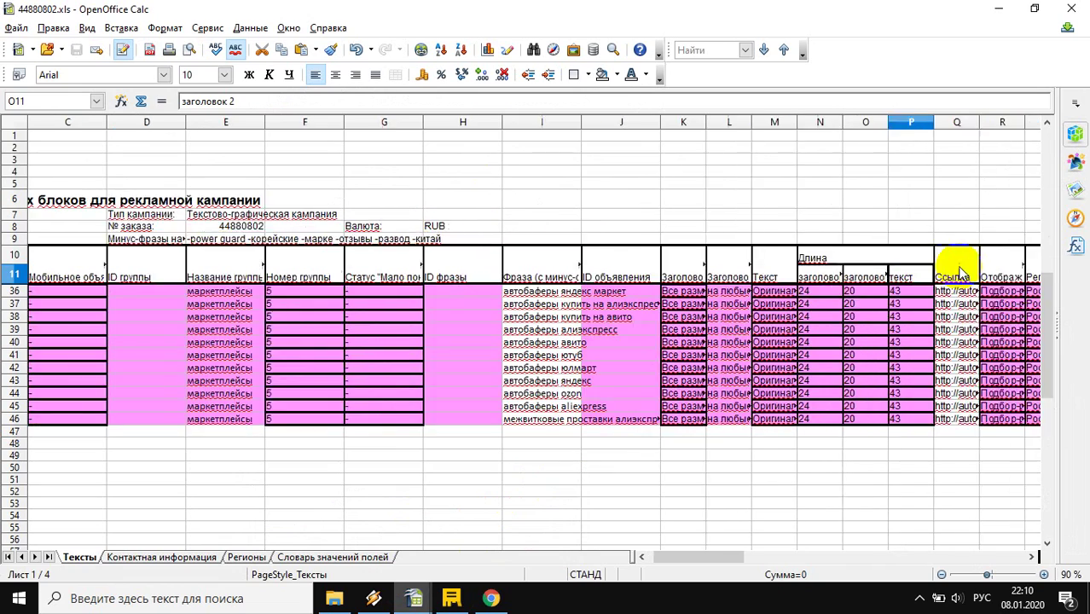
{"action": "key", "text": "Right"}
{"action": "key", "text": "Right"}
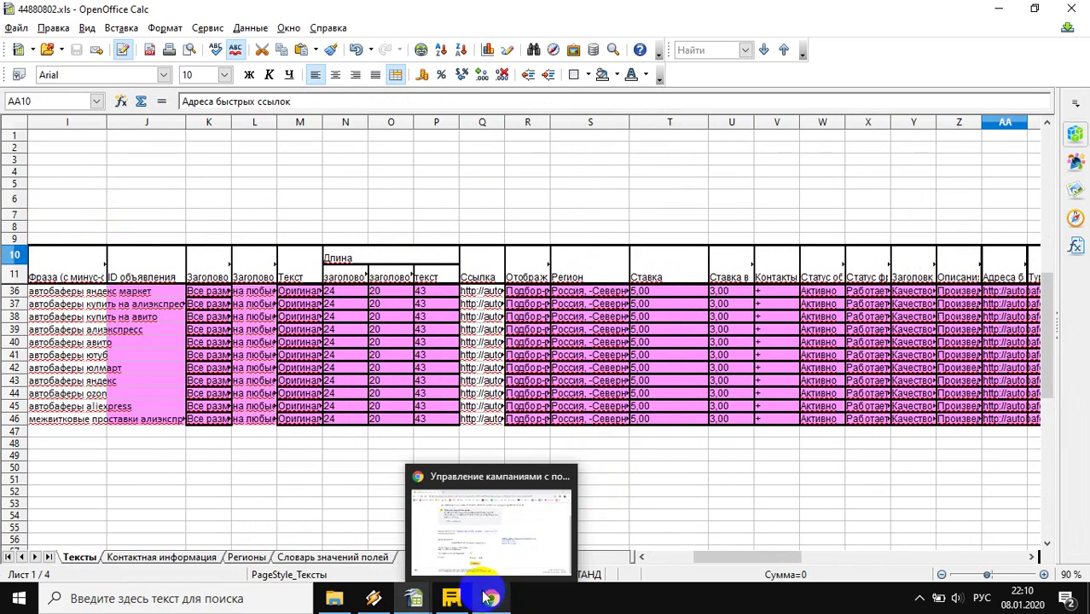
Step: Switch to Chrome and open the existing "2 РСЯ Превосход" campaign in Yandex Direct at its keyword phrases
{"action": "mouse_move", "coordinate": [469, 606]}
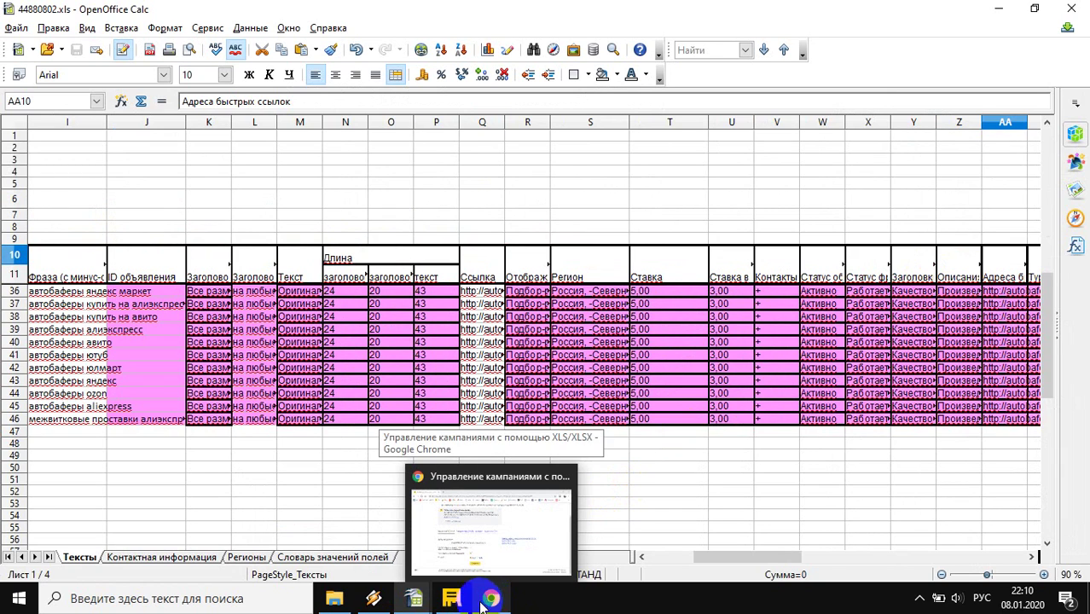
{"action": "left_click", "coordinate": [491, 600]}
{"action": "scroll", "coordinate": [202, 162], "scroll_direction": "up", "scroll_amount": 2}
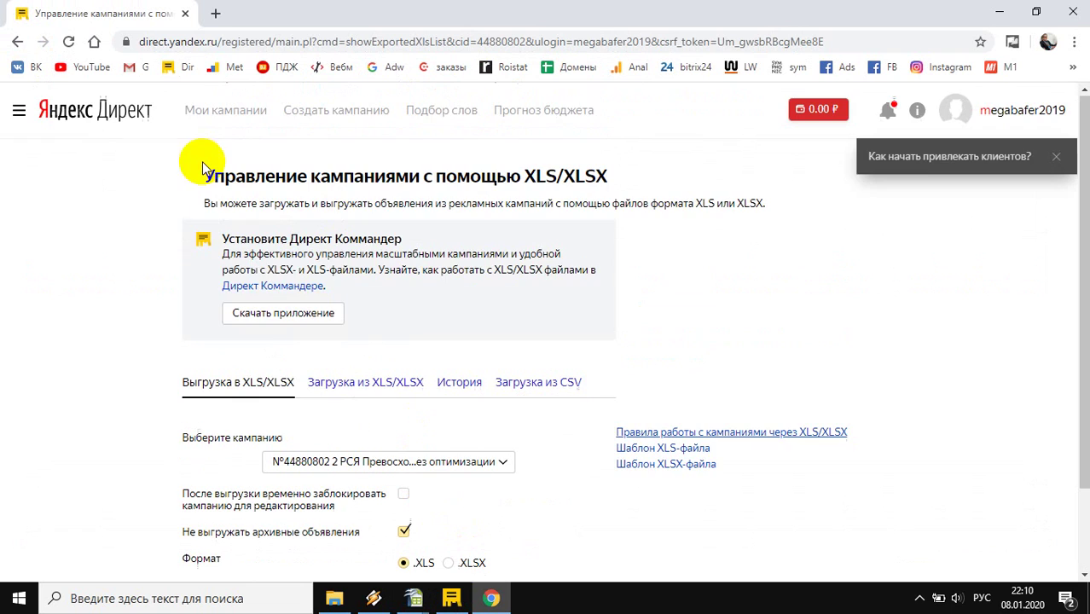
{"action": "left_click", "coordinate": [176, 66]}
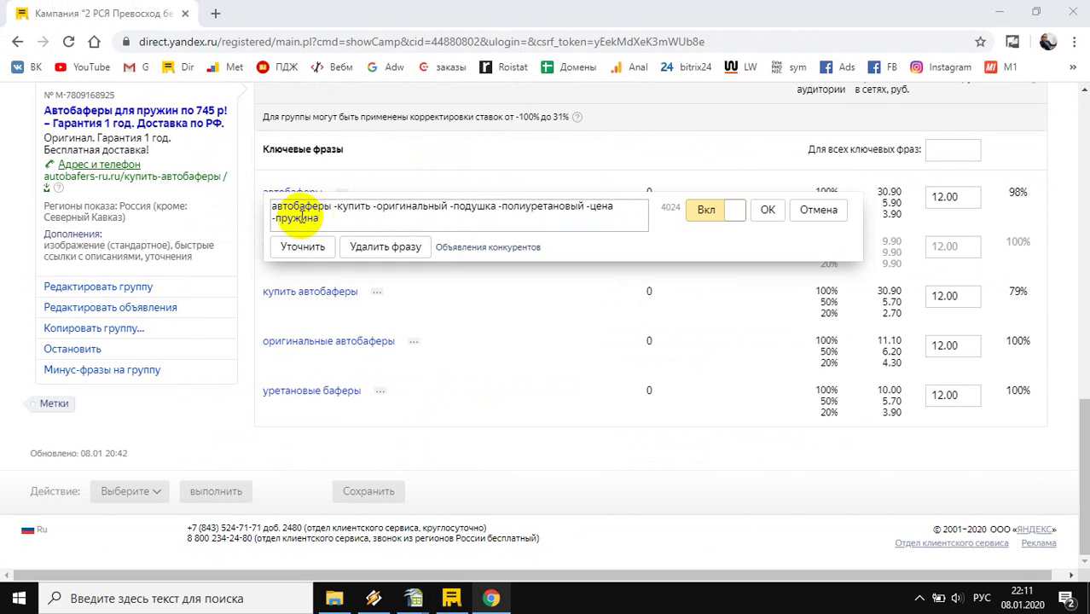
Step: Examine the negative words attached to the keyword phrase "автобаферы", closing its editor without changing the text
{"action": "left_click", "coordinate": [765, 211]}
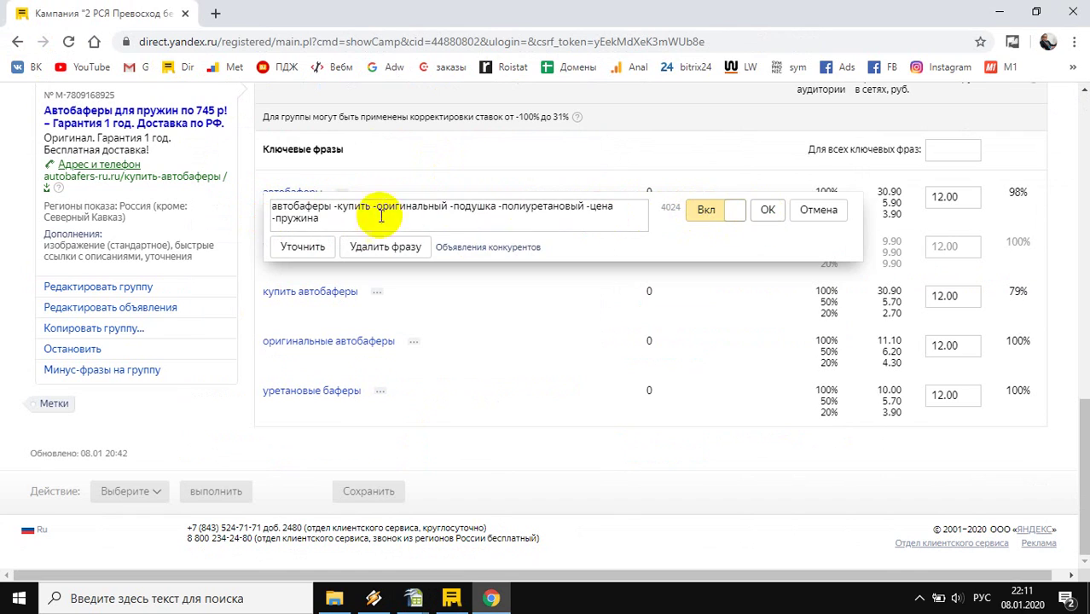
{"action": "left_click", "coordinate": [295, 193]}
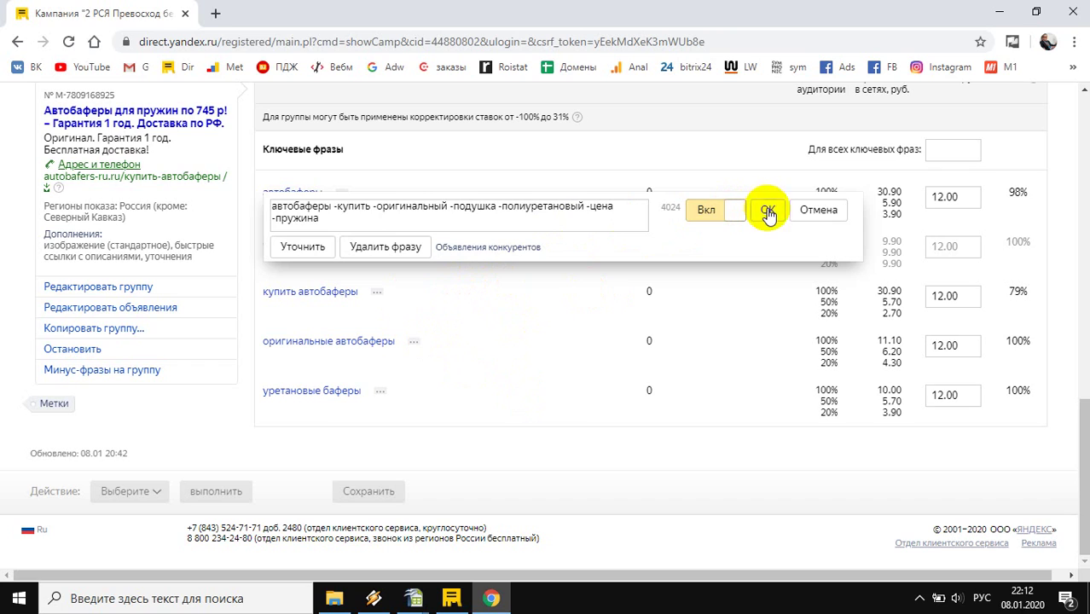
{"action": "left_click", "coordinate": [375, 283]}
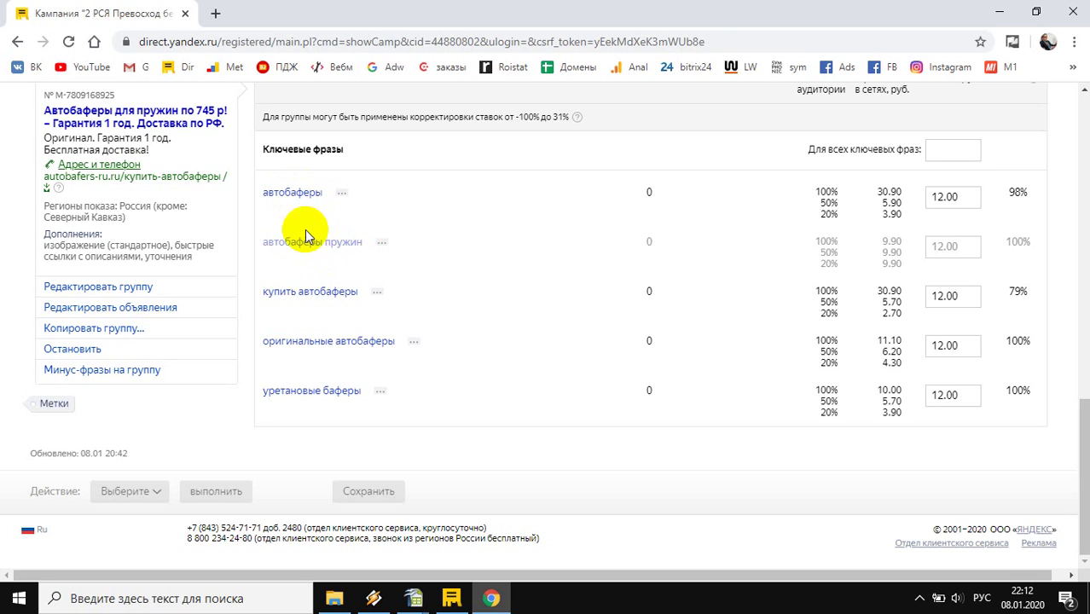
{"action": "left_click", "coordinate": [299, 194]}
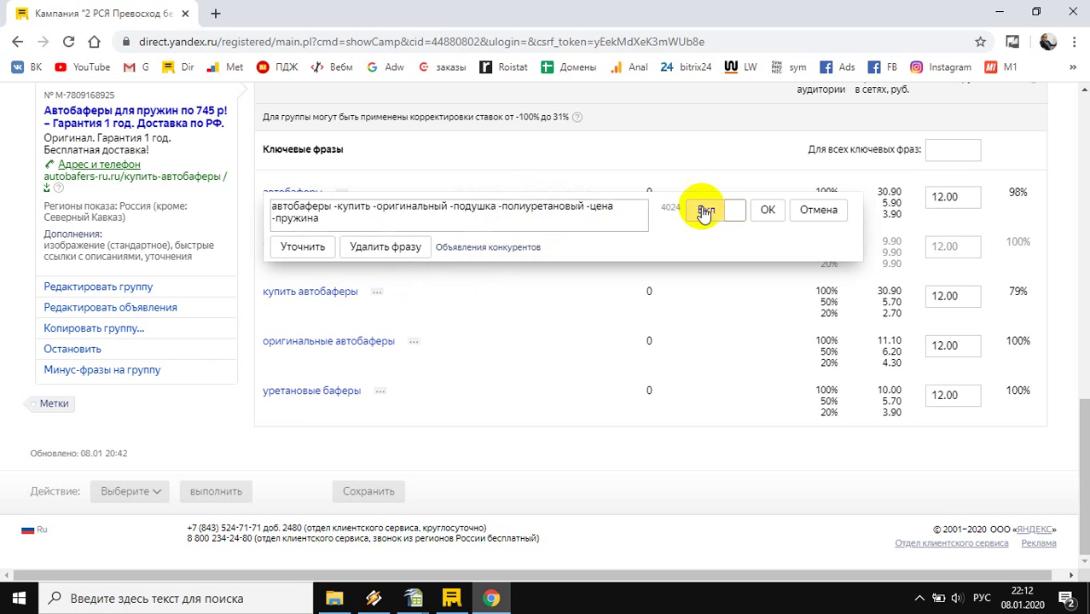
{"action": "key", "text": "Escape"}
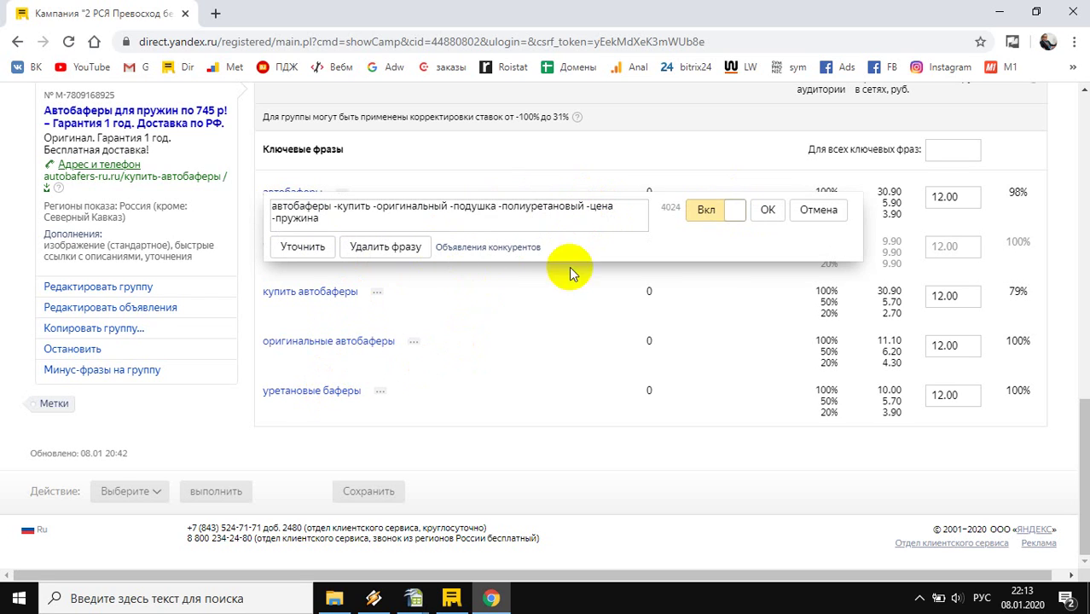
{"action": "left_click", "coordinate": [768, 210]}
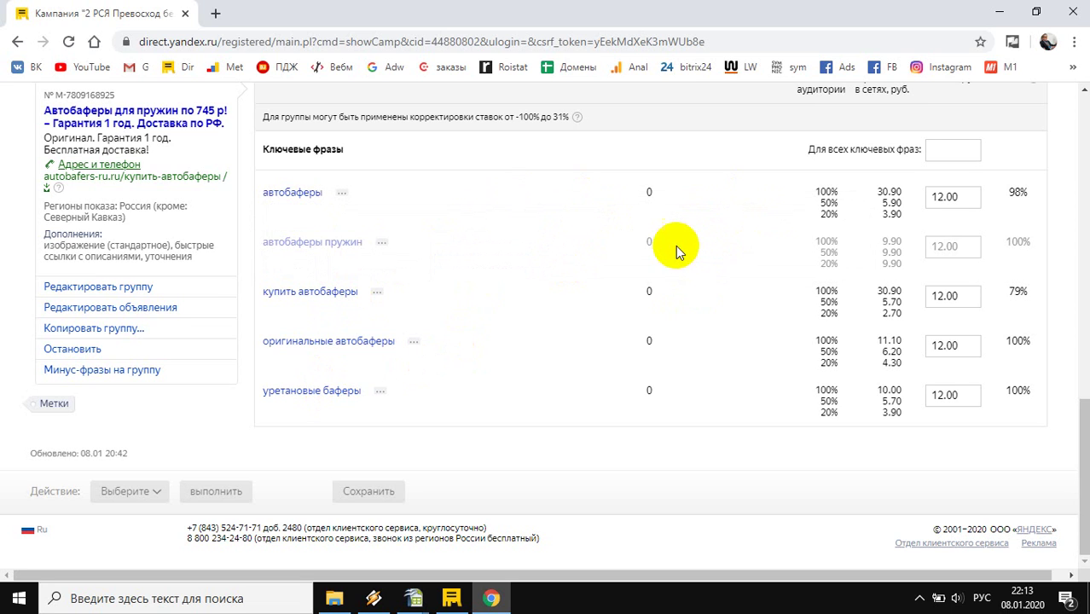
Step: Return to Direct Commander and examine the negative words of "автобаферы" and the full text of the phrases below it
{"action": "key", "text": "alt+Tab"}
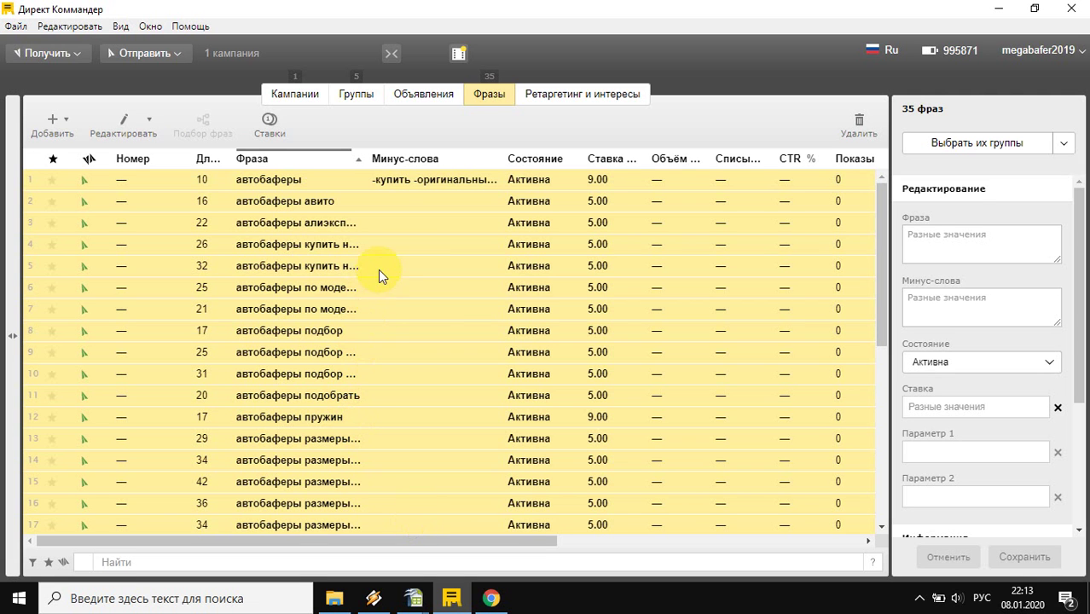
{"action": "left_click", "coordinate": [429, 182]}
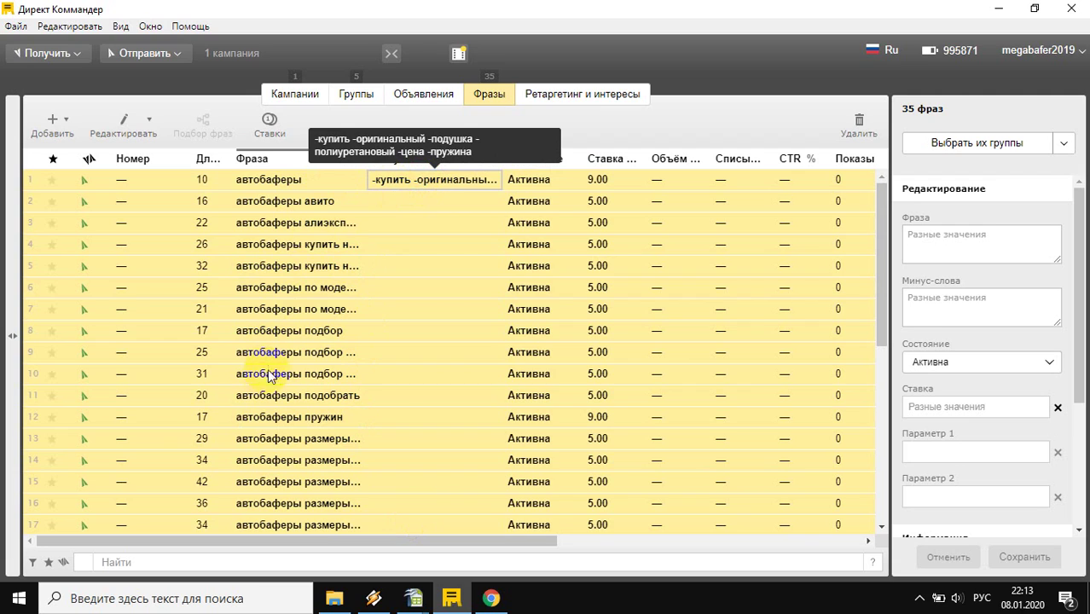
{"action": "key", "text": "Left"}
{"action": "key", "text": "Down"}
{"action": "key", "text": "Down"}
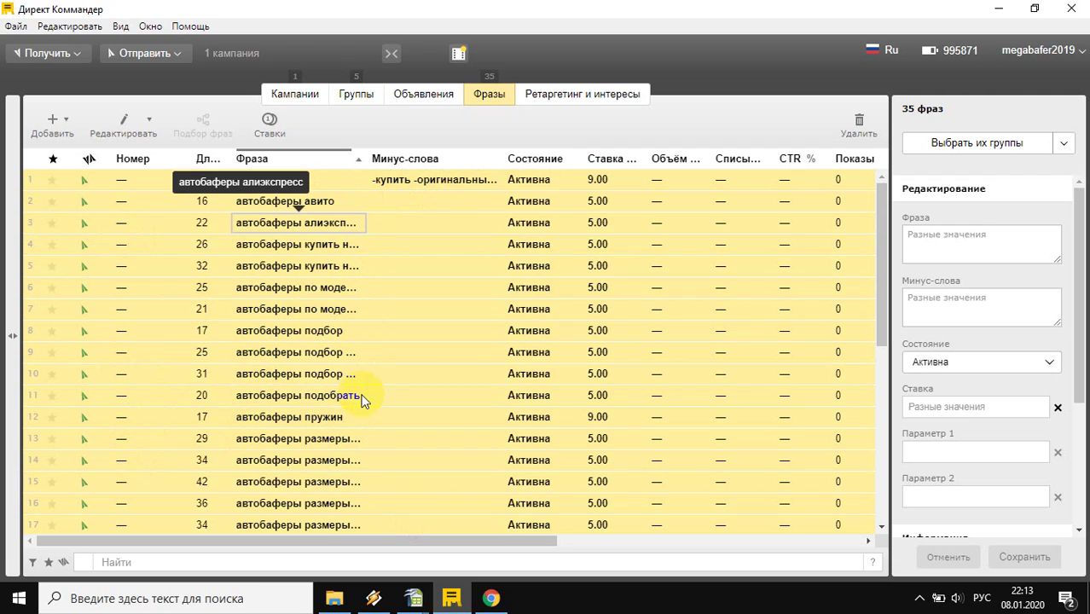
{"action": "left_click", "coordinate": [870, 308]}
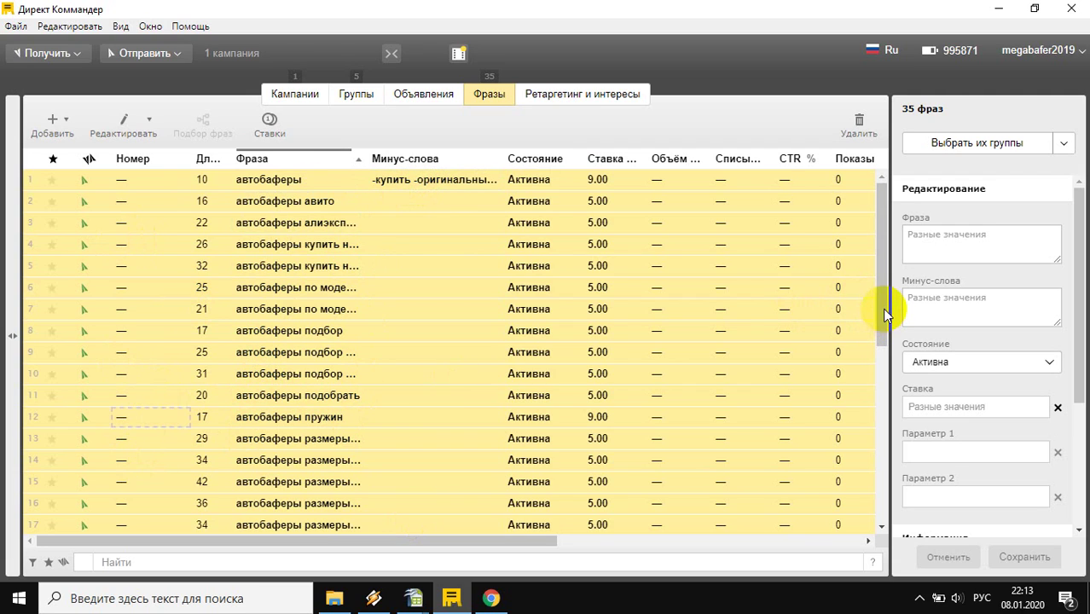
{"action": "left_click", "coordinate": [295, 265]}
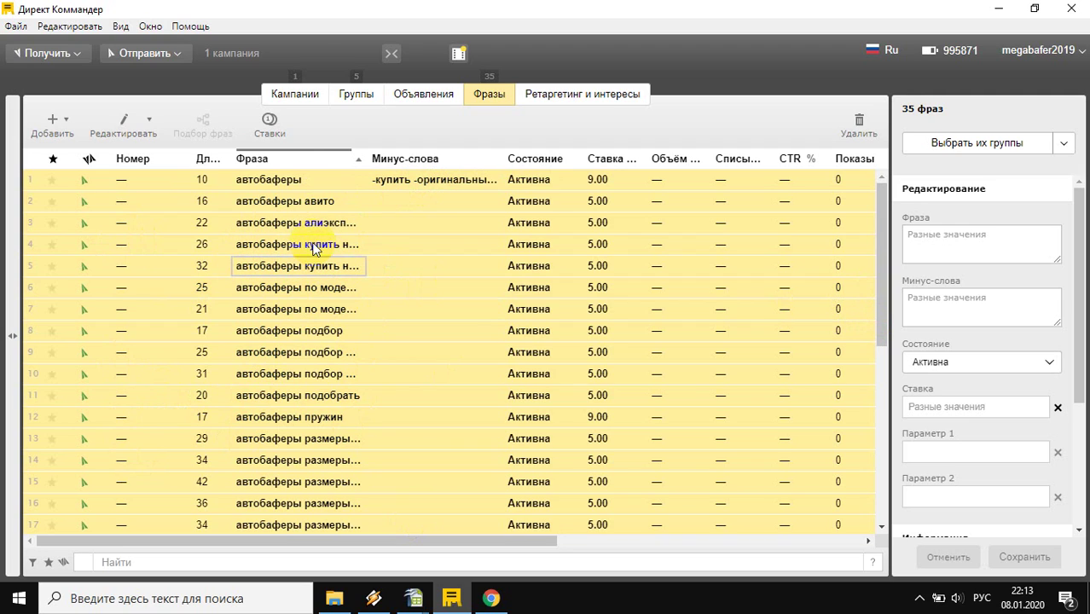
{"action": "key", "text": "Up"}
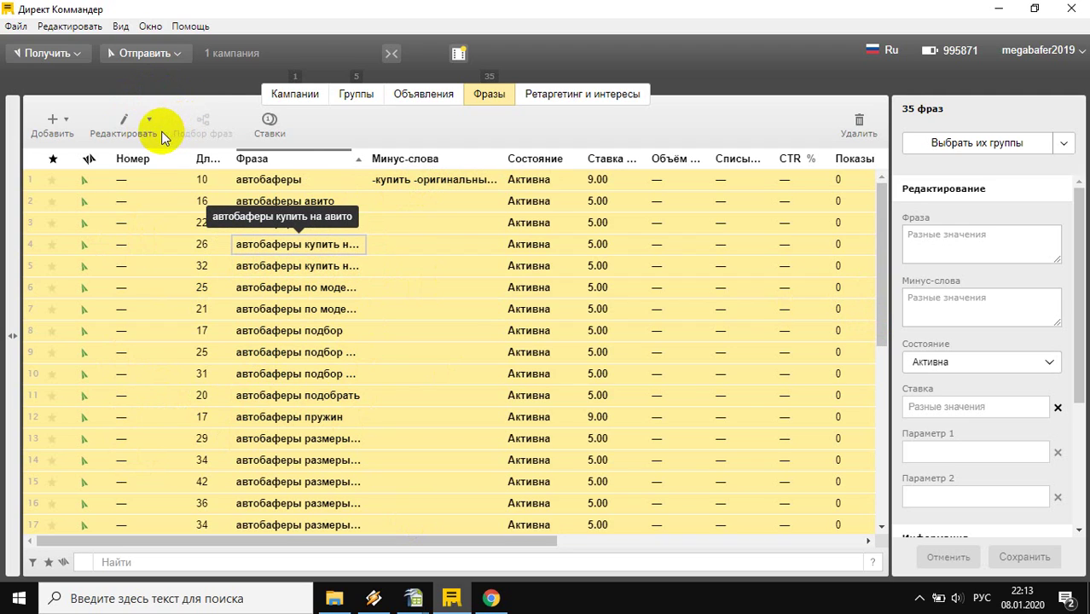
Step: Run phrase optimization on the selected phrases with only "Кросс-минусовка", then check the negative words column down the phrase list
{"action": "left_click", "coordinate": [151, 119]}
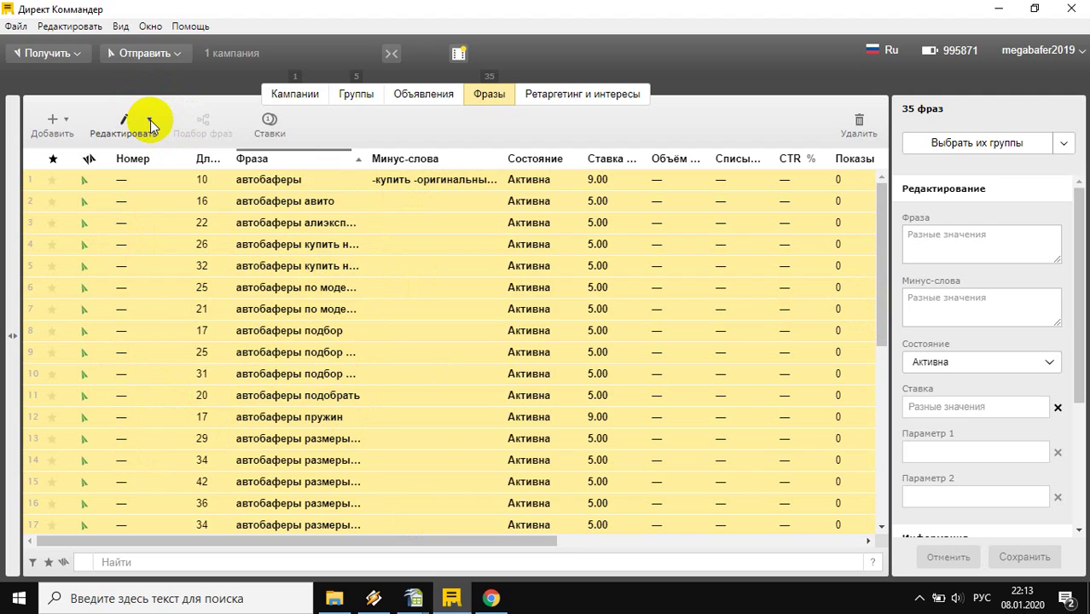
{"action": "left_click", "coordinate": [150, 119]}
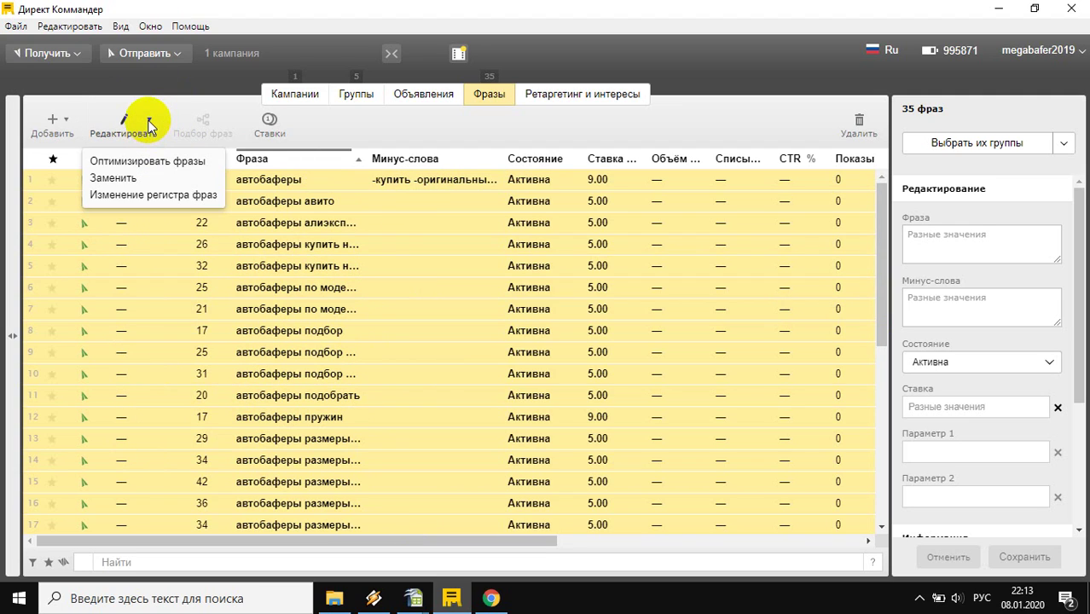
{"action": "left_click", "coordinate": [156, 163]}
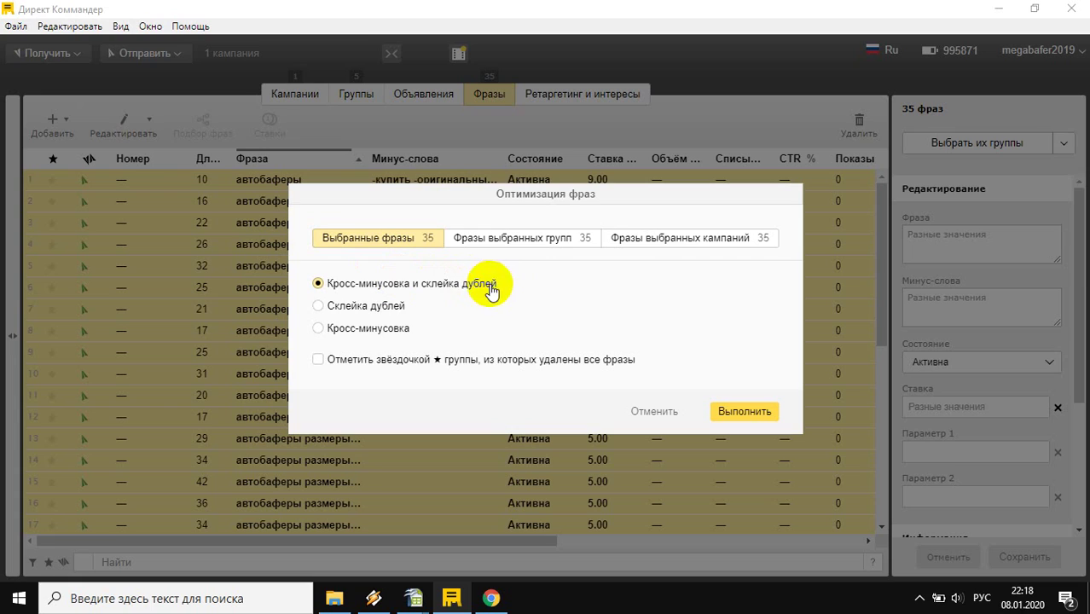
{"action": "left_click", "coordinate": [318, 329]}
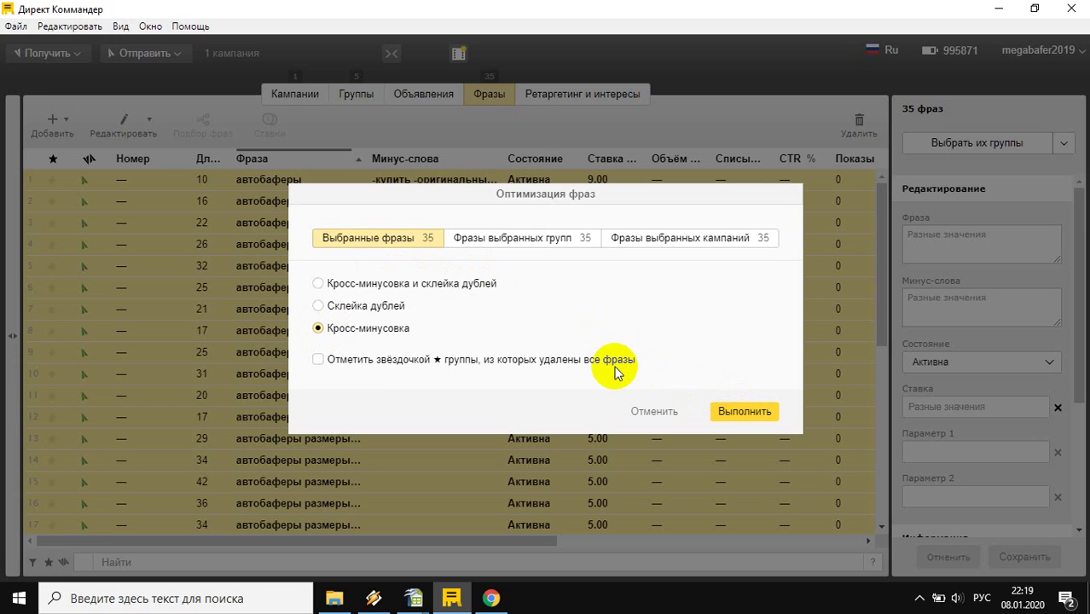
{"action": "key", "text": "Return"}
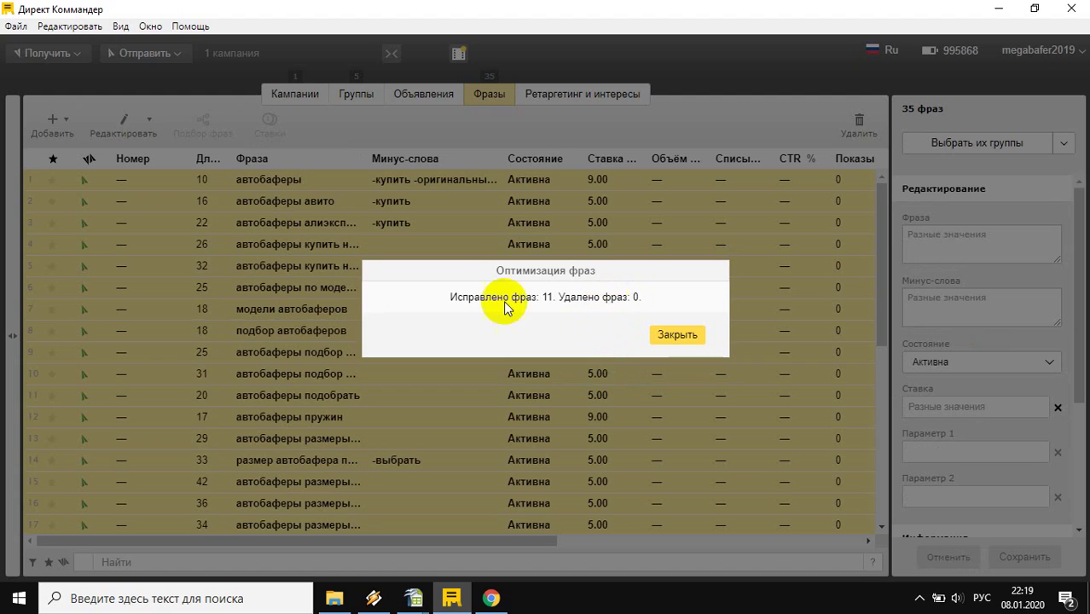
{"action": "left_click", "coordinate": [678, 335]}
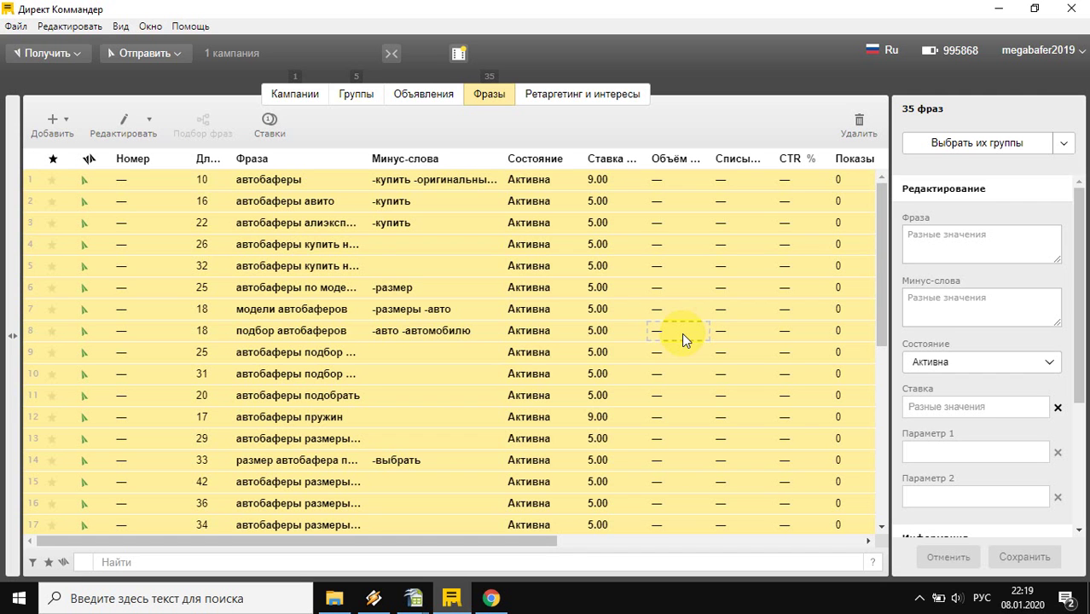
{"action": "scroll", "coordinate": [457, 362], "scroll_direction": "down", "scroll_amount": 3}
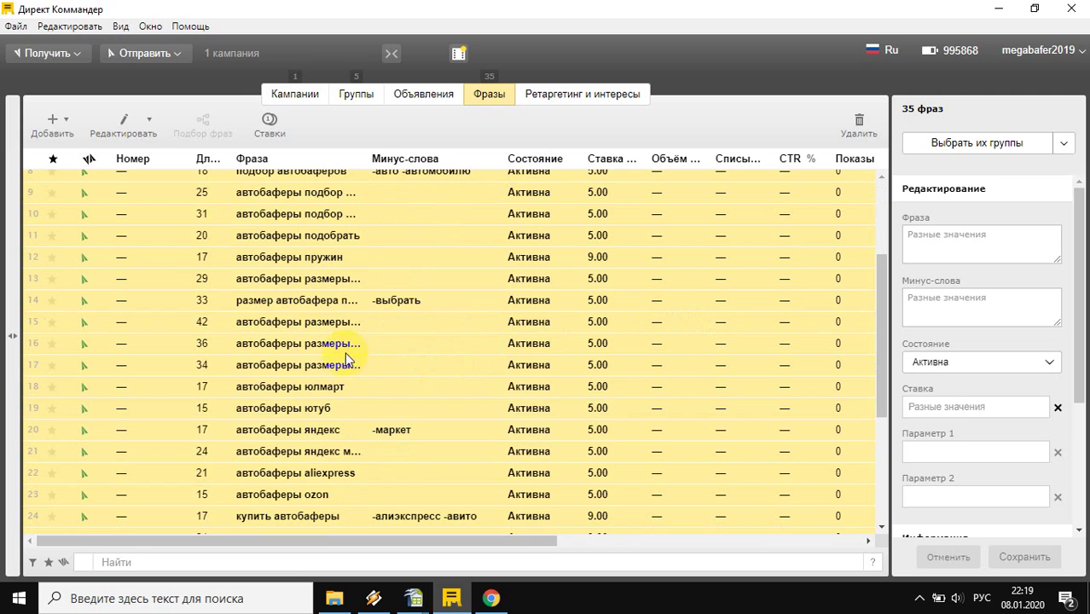
Step: Examine the negative words assigned to each phrase throughout the phrase list, including the phrases left without any
{"action": "scroll", "coordinate": [337, 354], "scroll_direction": "down", "scroll_amount": 4}
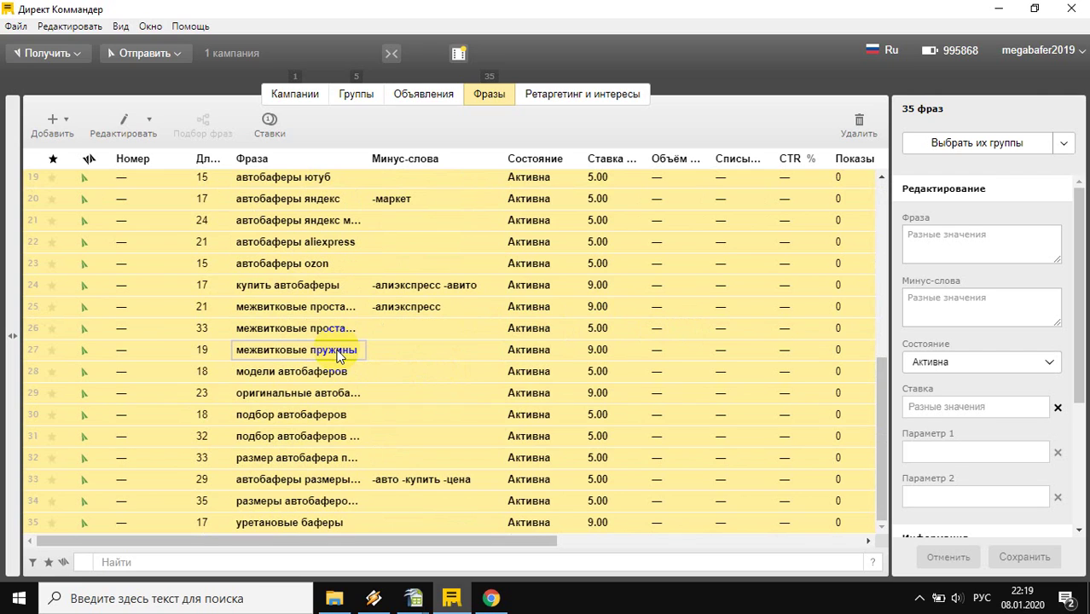
{"action": "scroll", "coordinate": [337, 355], "scroll_direction": "up", "scroll_amount": 4}
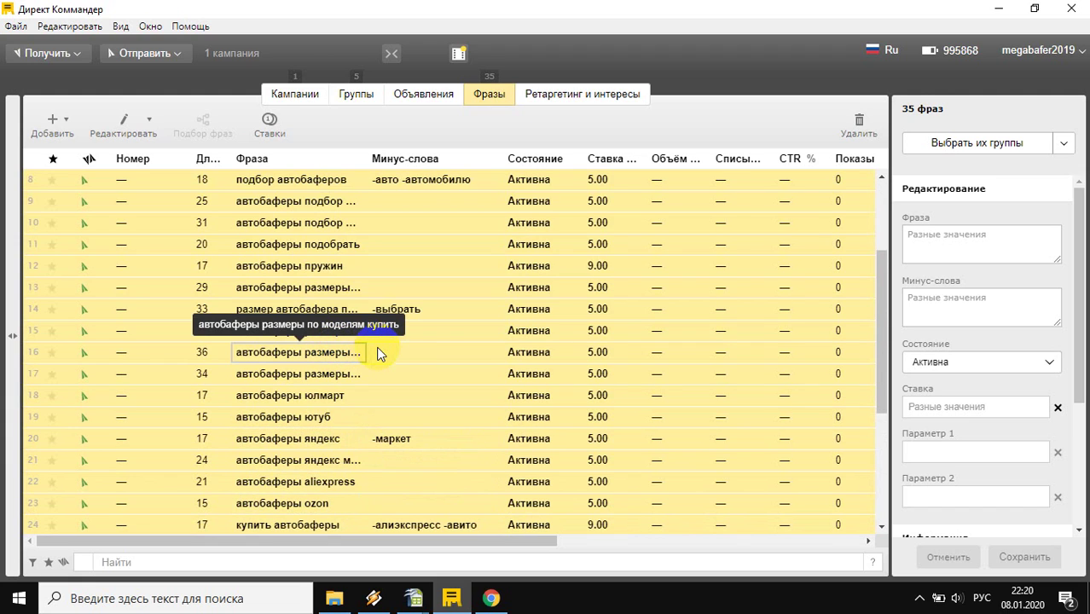
{"action": "scroll", "coordinate": [422, 238], "scroll_direction": "up", "scroll_amount": 3}
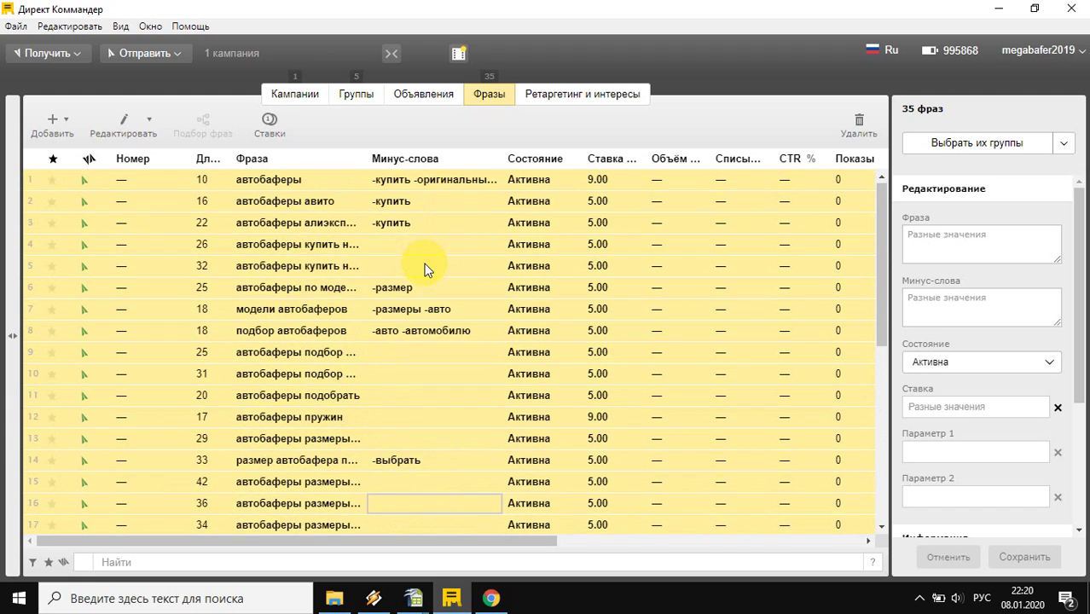
{"action": "scroll", "coordinate": [427, 270], "scroll_direction": "down", "scroll_amount": 6}
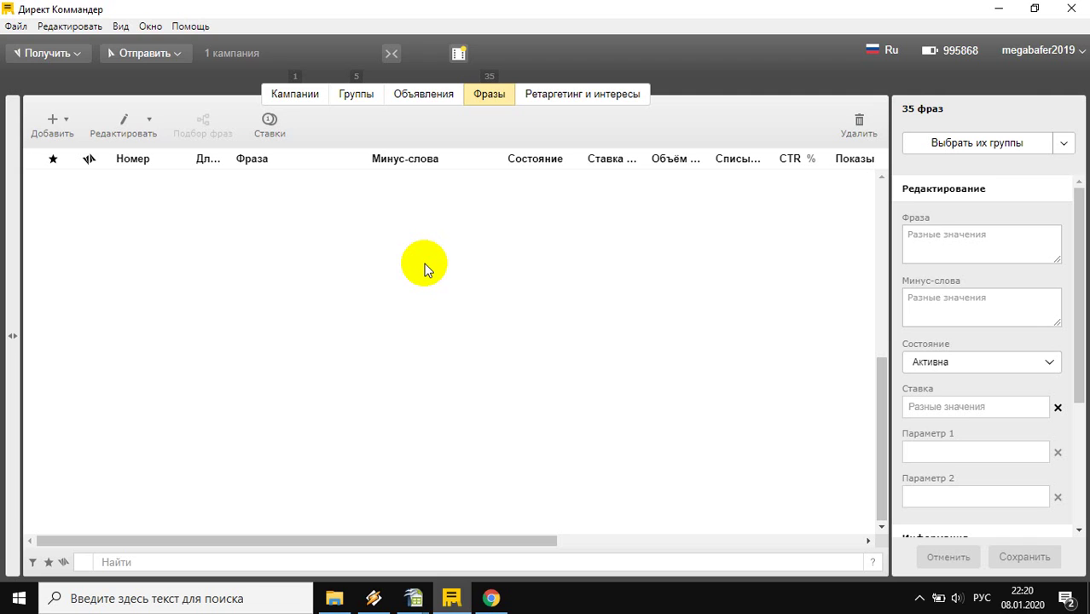
{"action": "scroll", "coordinate": [424, 264], "scroll_direction": "up", "scroll_amount": 6}
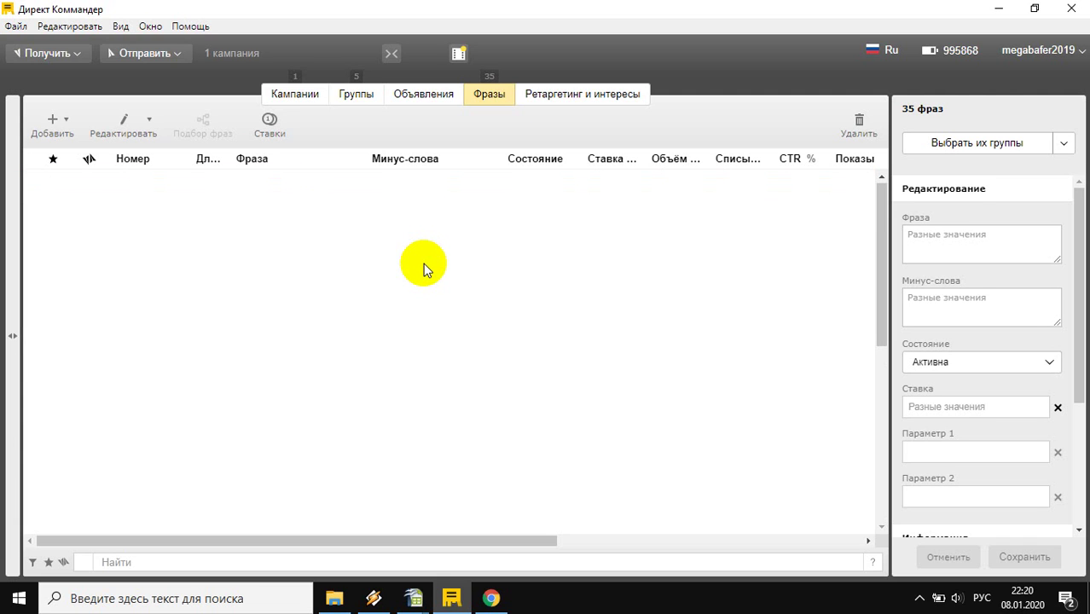
{"action": "left_click", "coordinate": [391, 262]}
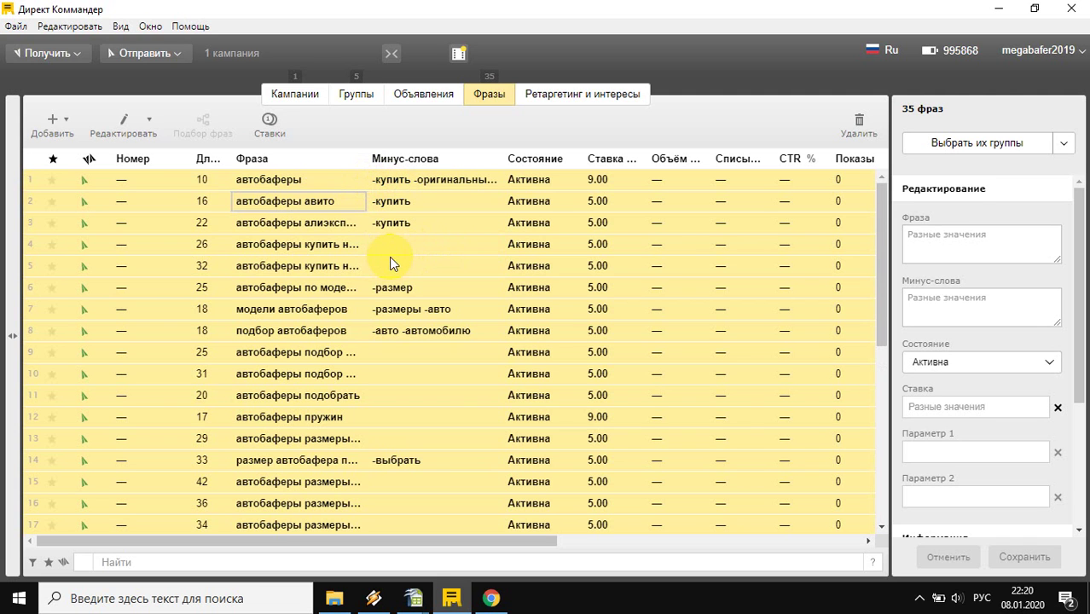
{"action": "key", "text": "Up"}
{"action": "key", "text": "Left"}
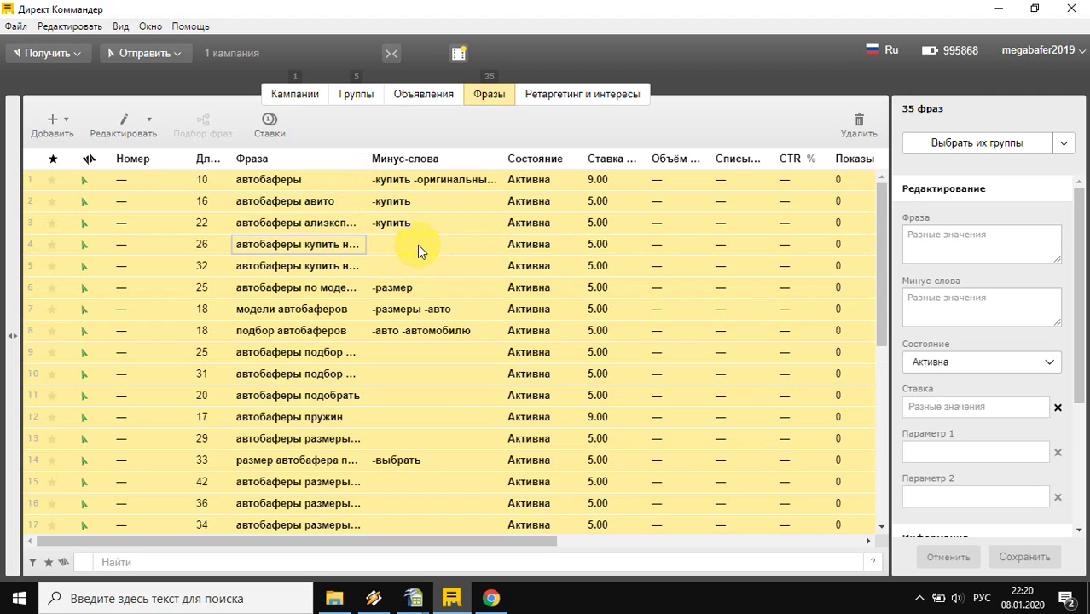
{"action": "left_click", "coordinate": [418, 245]}
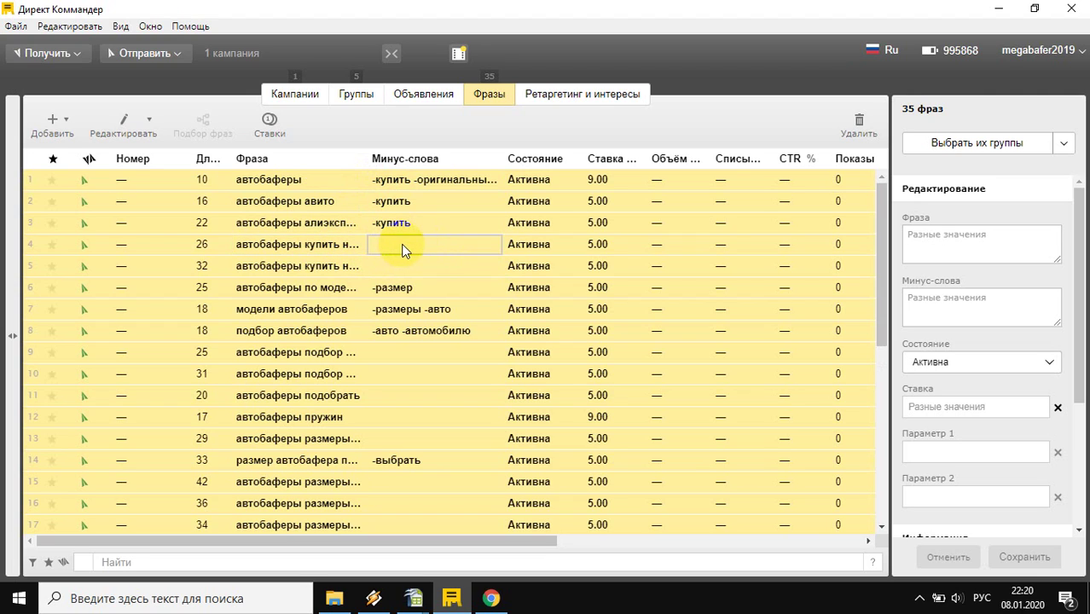
{"action": "left_click", "coordinate": [453, 414]}
{"action": "left_click", "coordinate": [432, 397]}
{"action": "left_click", "coordinate": [390, 376]}
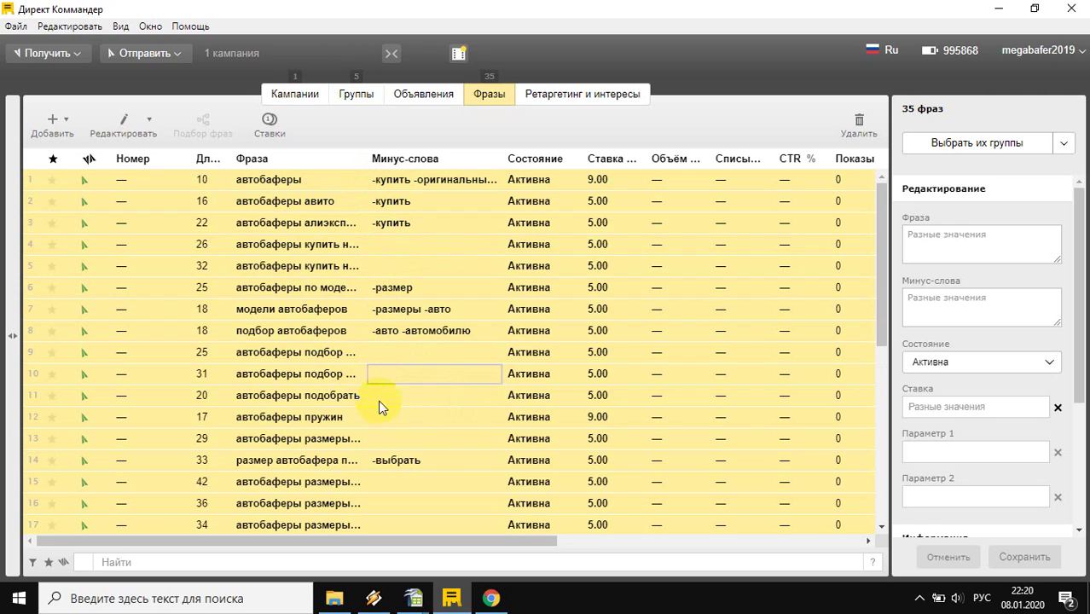
{"action": "left_click", "coordinate": [404, 400]}
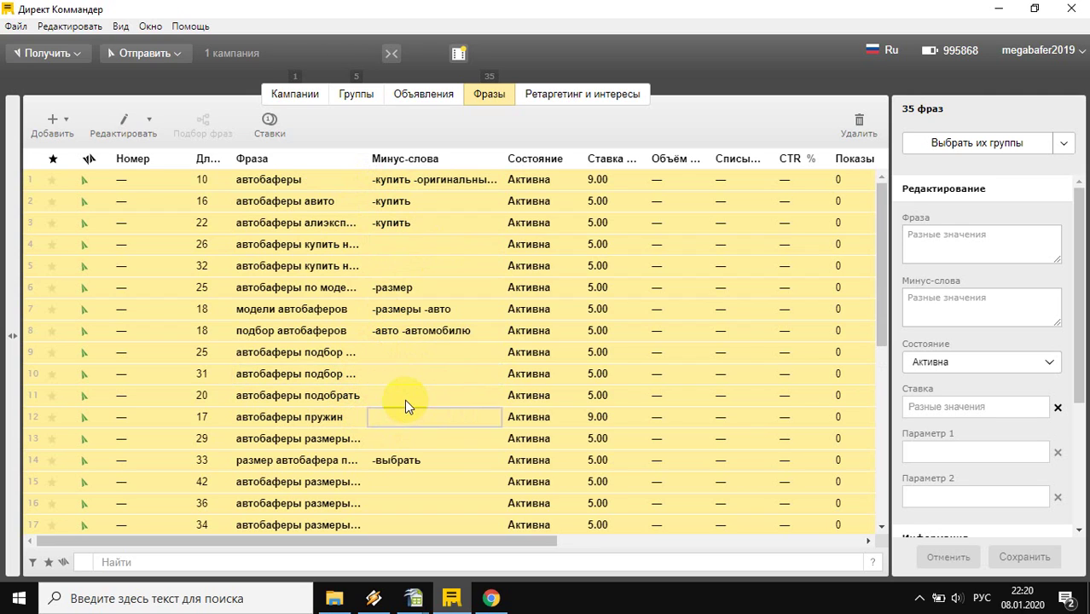
{"action": "left_click", "coordinate": [402, 312]}
{"action": "left_click_drag", "start_coordinate": [402, 312], "coordinate": [413, 333]}
{"action": "left_click", "coordinate": [413, 333]}
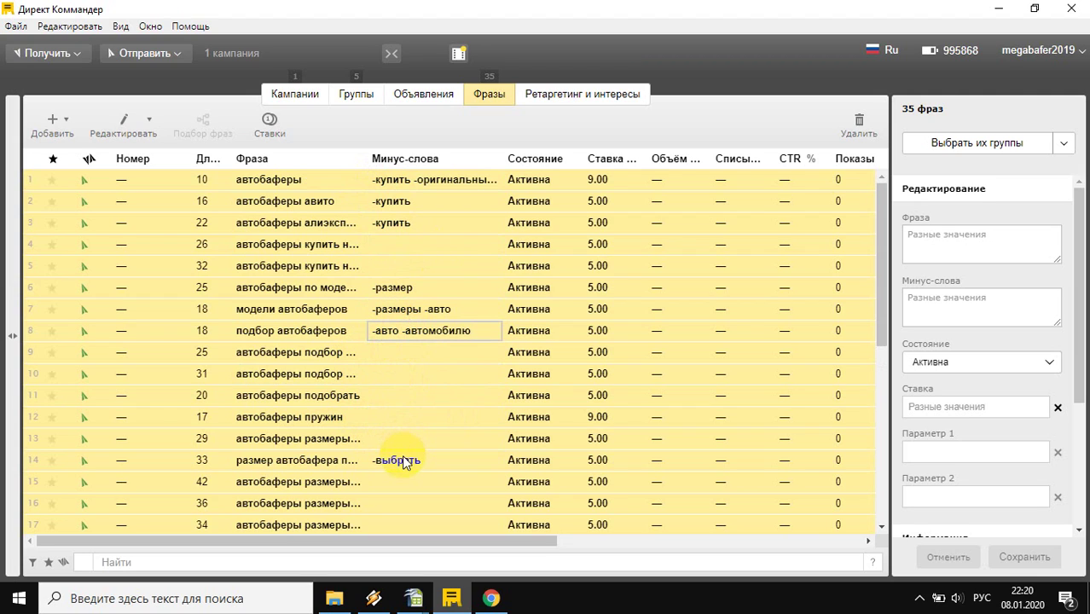
Step: Add the negative word "авто" to the phrase "автобаферы подобрать"
{"action": "left_click", "coordinate": [389, 401]}
{"action": "left_click", "coordinate": [390, 400]}
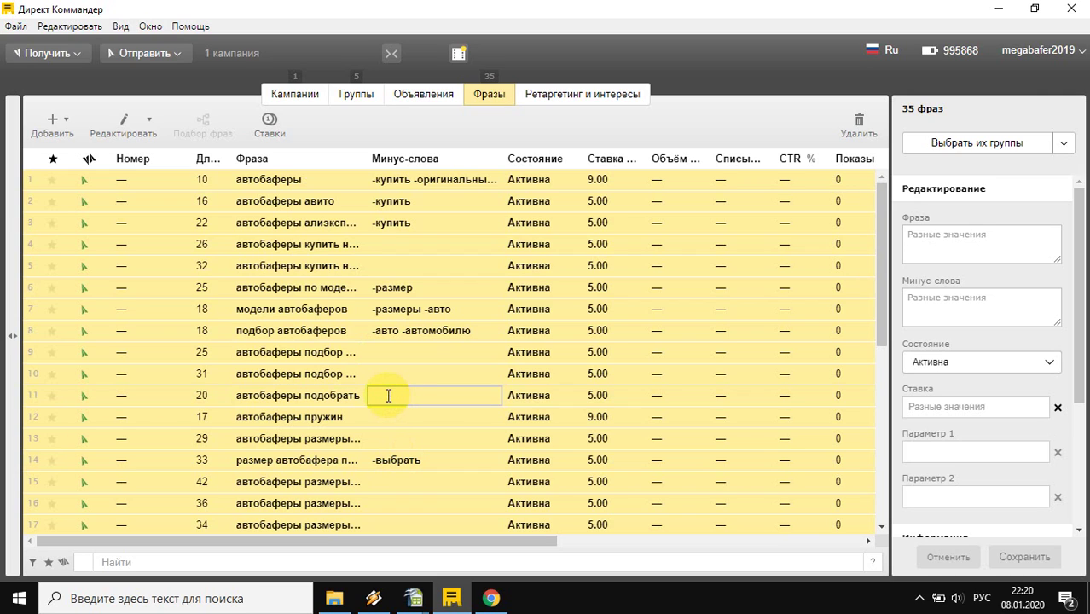
{"action": "left_click", "coordinate": [392, 396]}
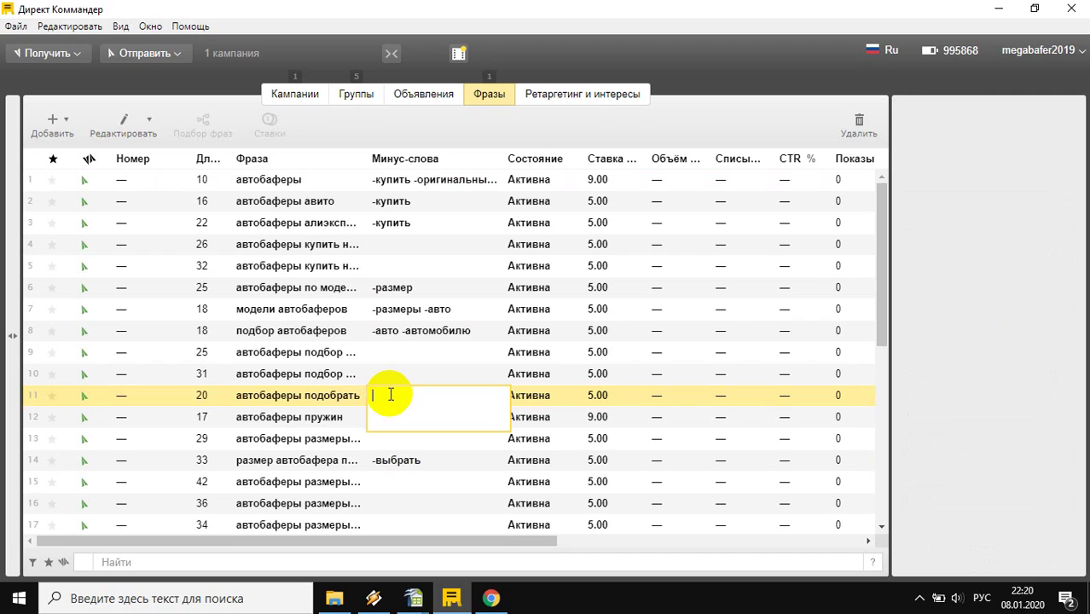
{"action": "type", "text": "авто"}
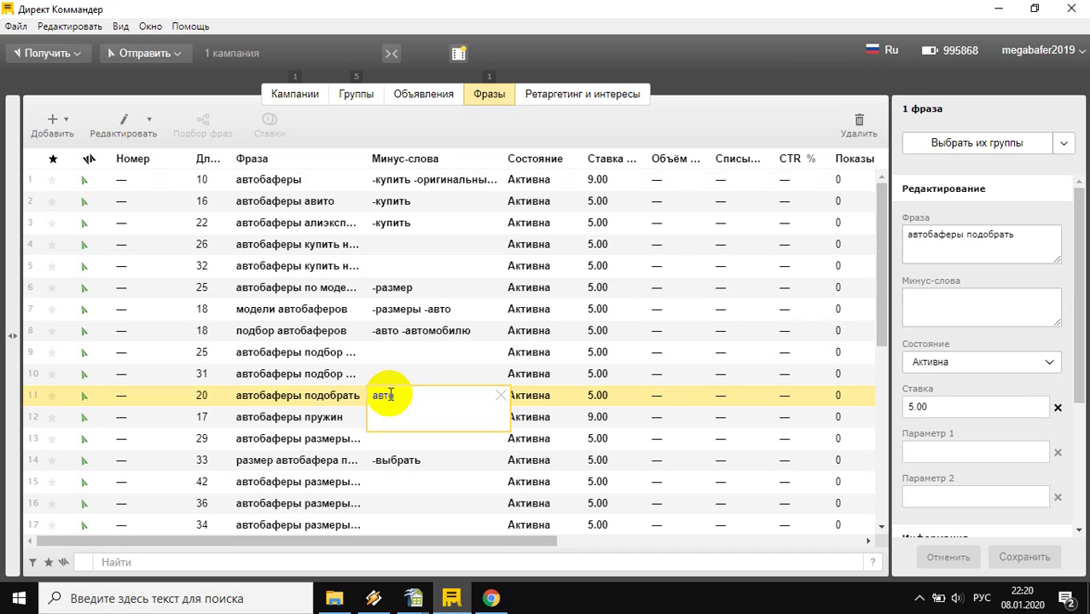
{"action": "key", "text": "Return"}
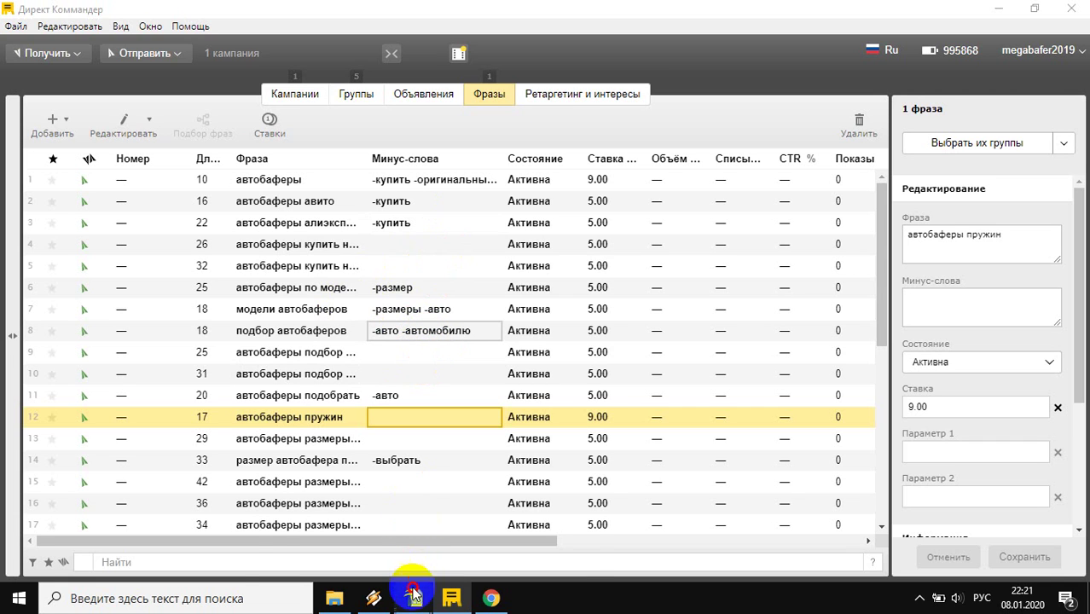
Step: Switch to OpenOffice Calc, examine the ad columns of row 36 up to column AC, and return to Direct Commander's phrase list
{"action": "mouse_move", "coordinate": [416, 596]}
{"action": "left_click", "coordinate": [460, 550]}
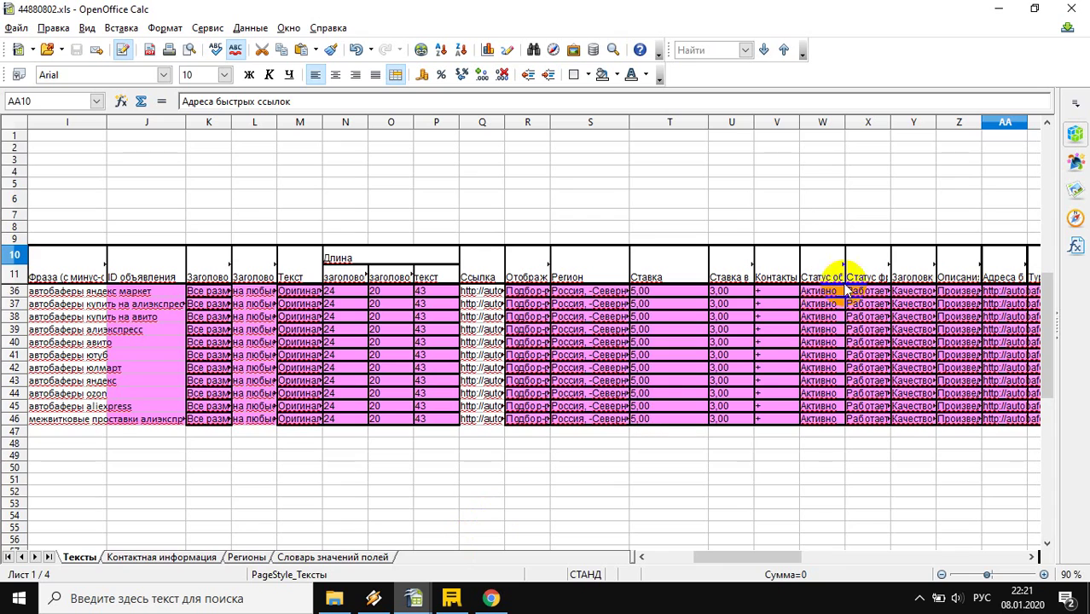
{"action": "left_click", "coordinate": [964, 293]}
{"action": "key", "text": "Right"}
{"action": "key", "text": "Right"}
{"action": "key", "text": "Right"}
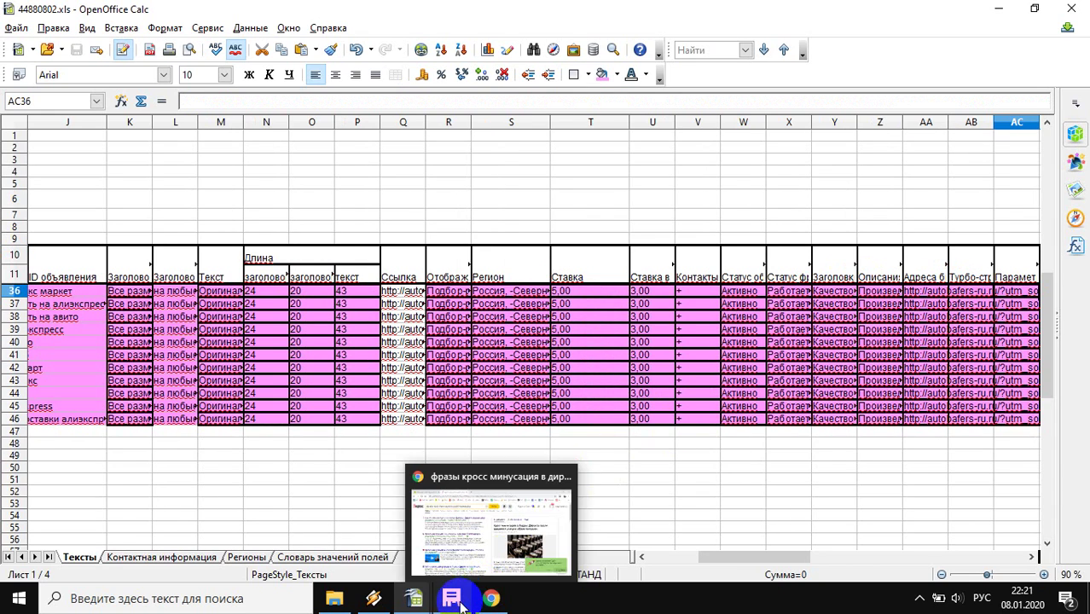
{"action": "mouse_move", "coordinate": [452, 598]}
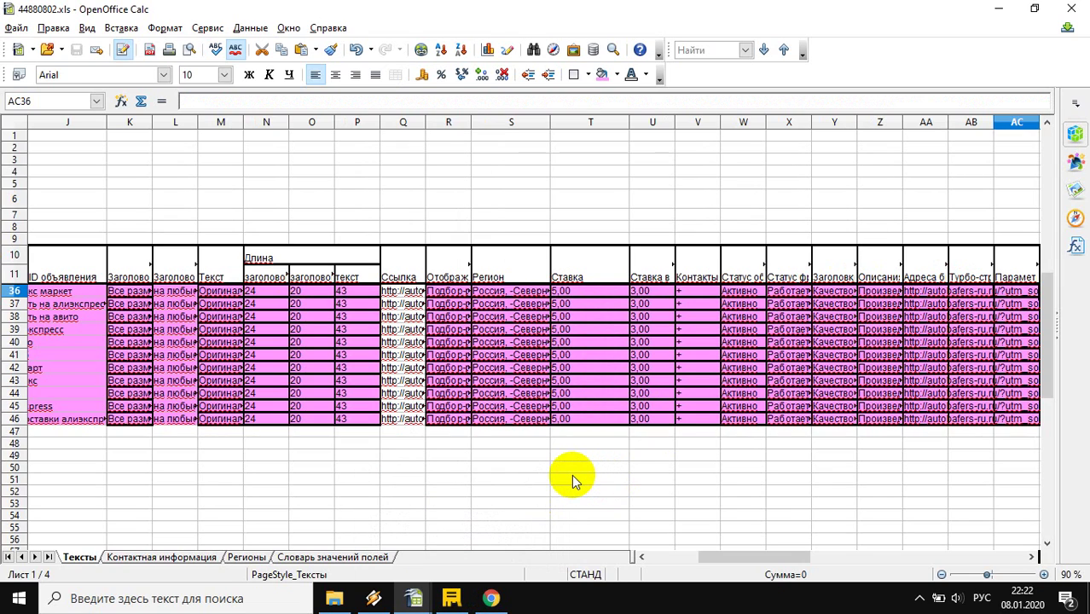
{"action": "left_click", "coordinate": [452, 600]}
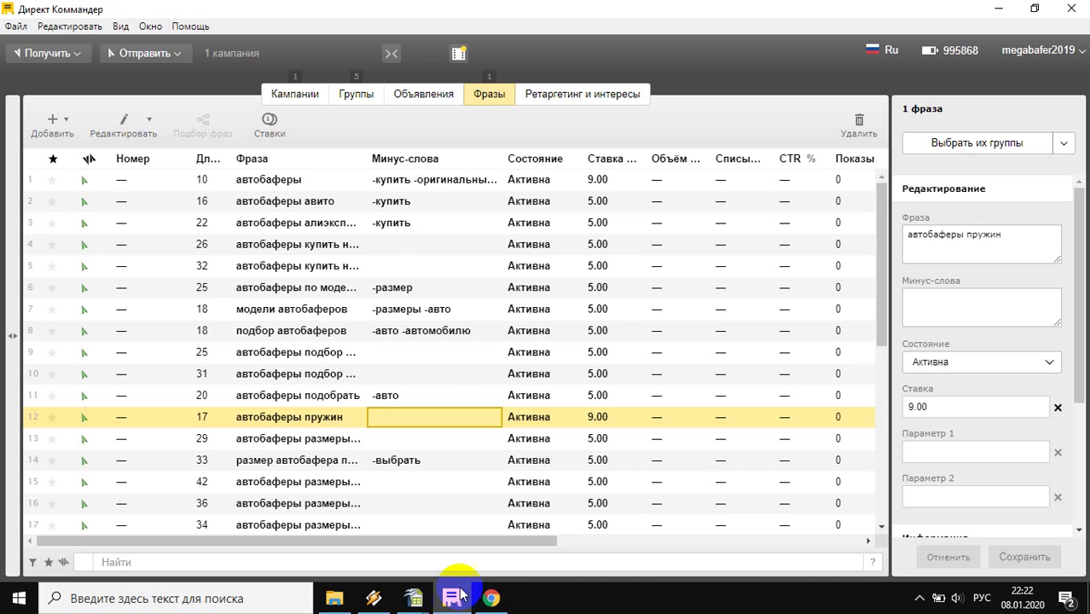
{"action": "left_click", "coordinate": [395, 418]}
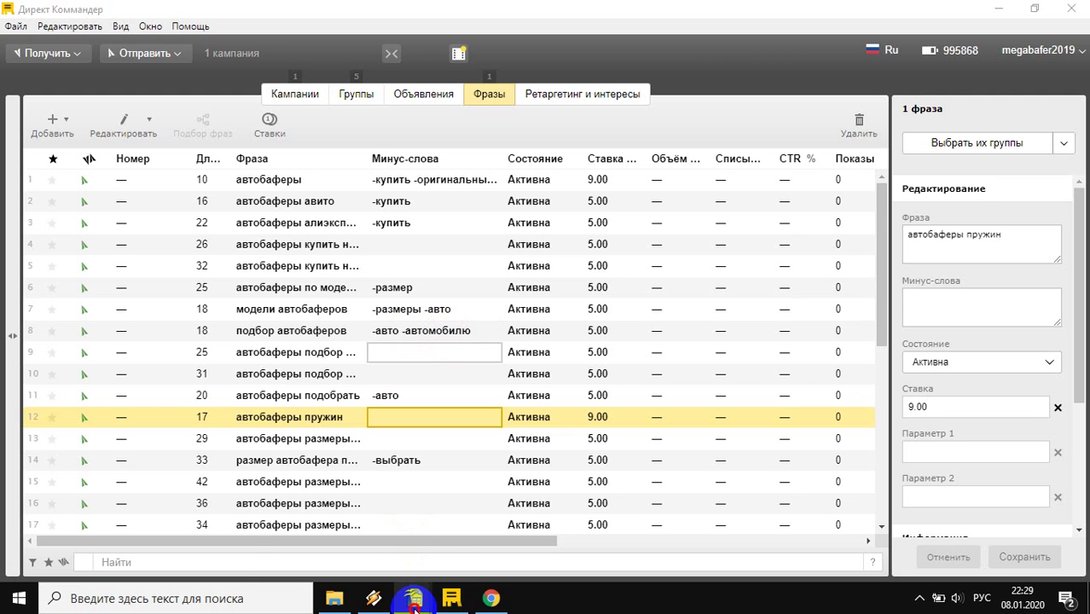
Step: Switch to OpenOffice Calc and examine the negative phrases in column AK between rows 36 and 41
{"action": "mouse_move", "coordinate": [414, 598]}
{"action": "left_click", "coordinate": [452, 559]}
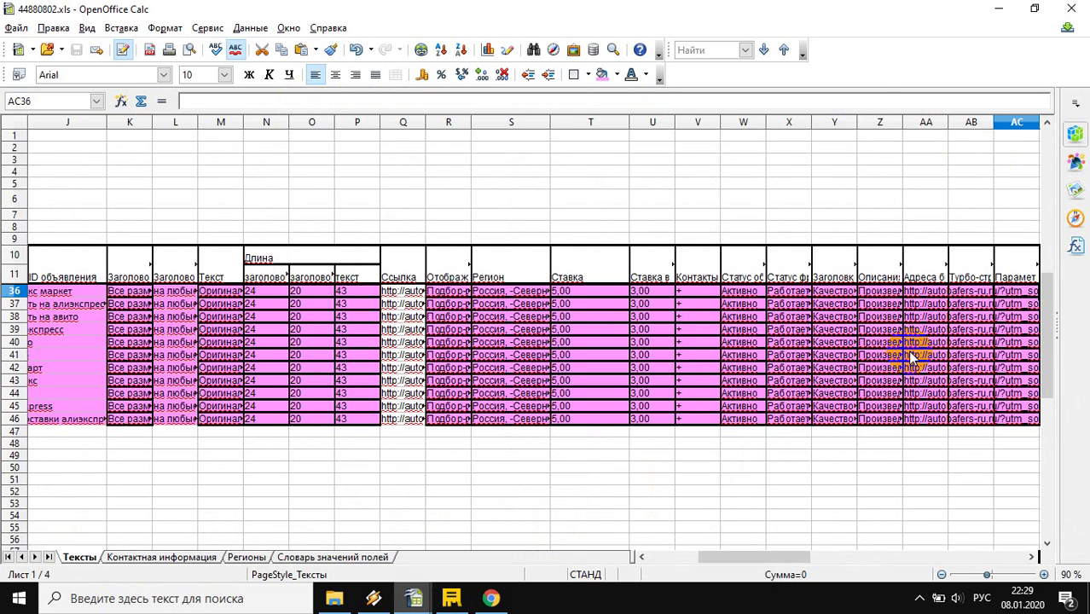
{"action": "left_click", "coordinate": [957, 333]}
{"action": "key", "text": "Right"}
{"action": "key", "text": "Right"}
{"action": "key", "text": "Right"}
{"action": "key", "text": "Right"}
{"action": "key", "text": "Right"}
{"action": "key", "text": "Right"}
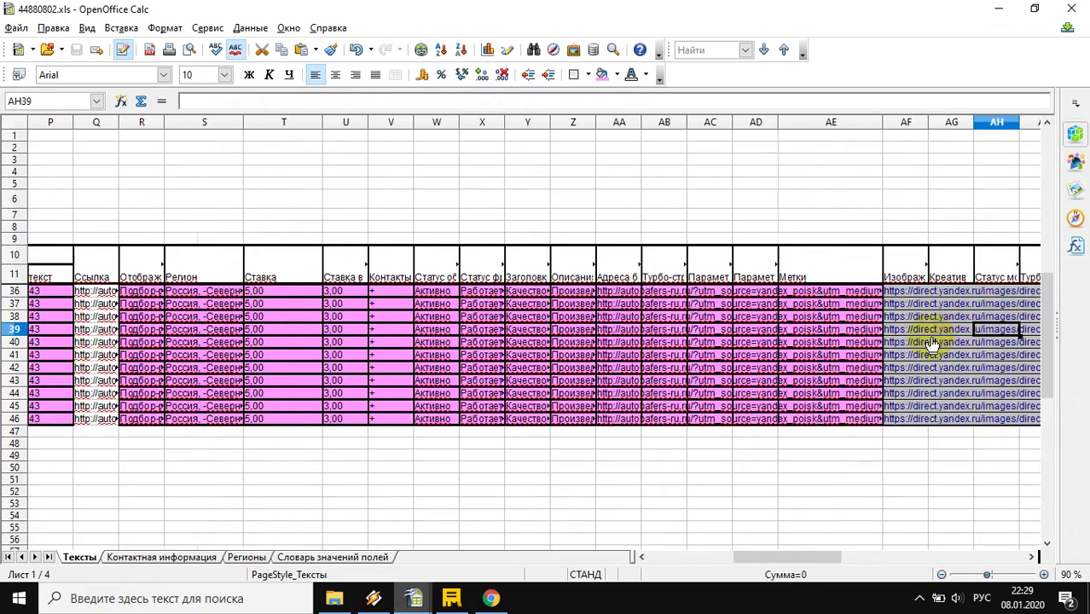
{"action": "key", "text": "Right"}
{"action": "key", "text": "Right"}
{"action": "key", "text": "Right"}
{"action": "key", "text": "Right"}
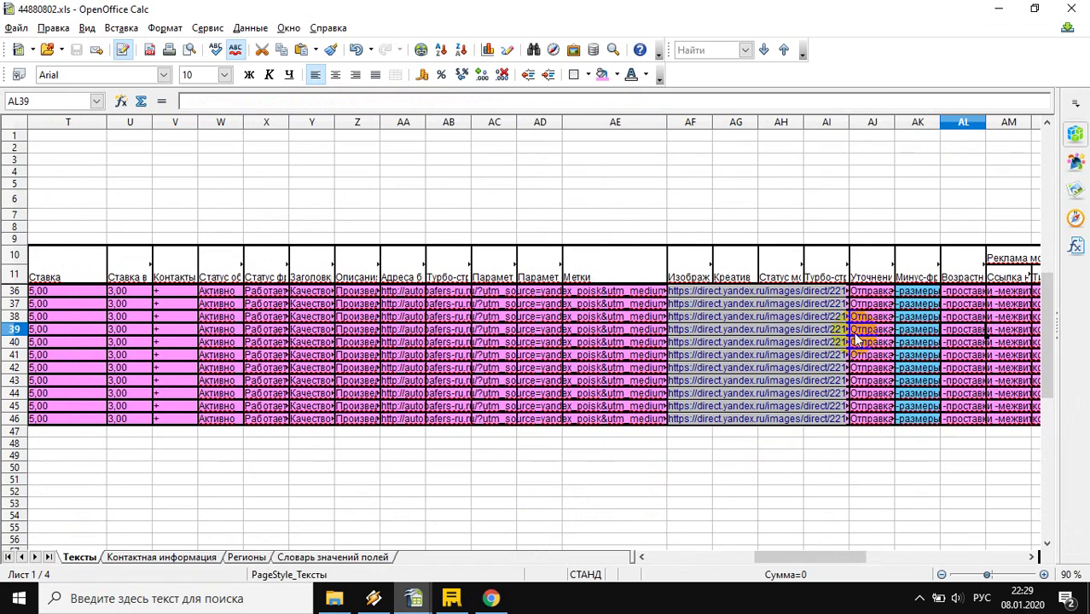
{"action": "key", "text": "Right"}
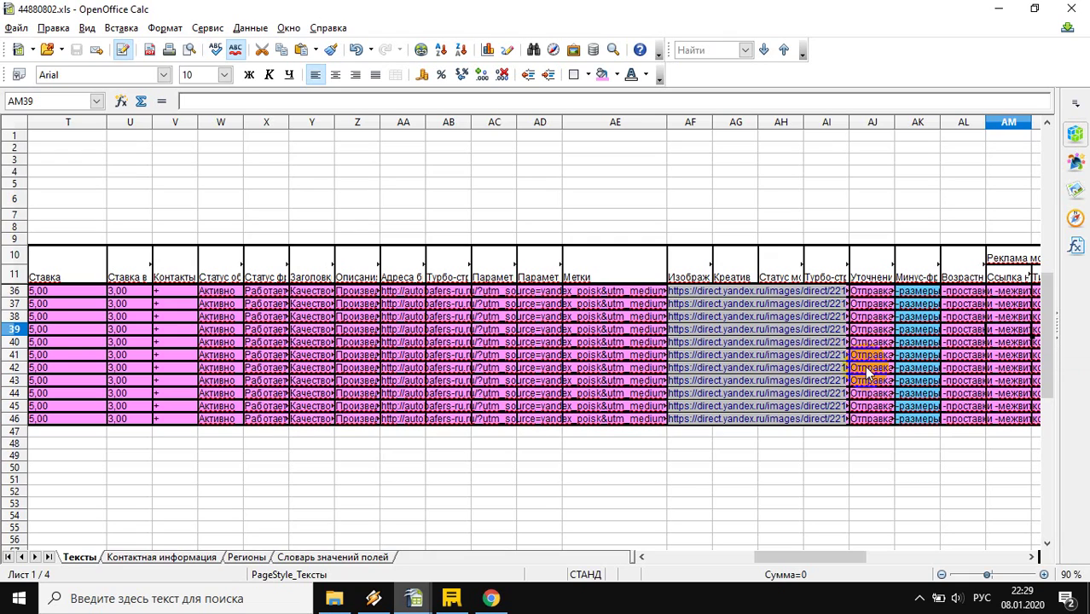
{"action": "left_click", "coordinate": [923, 295]}
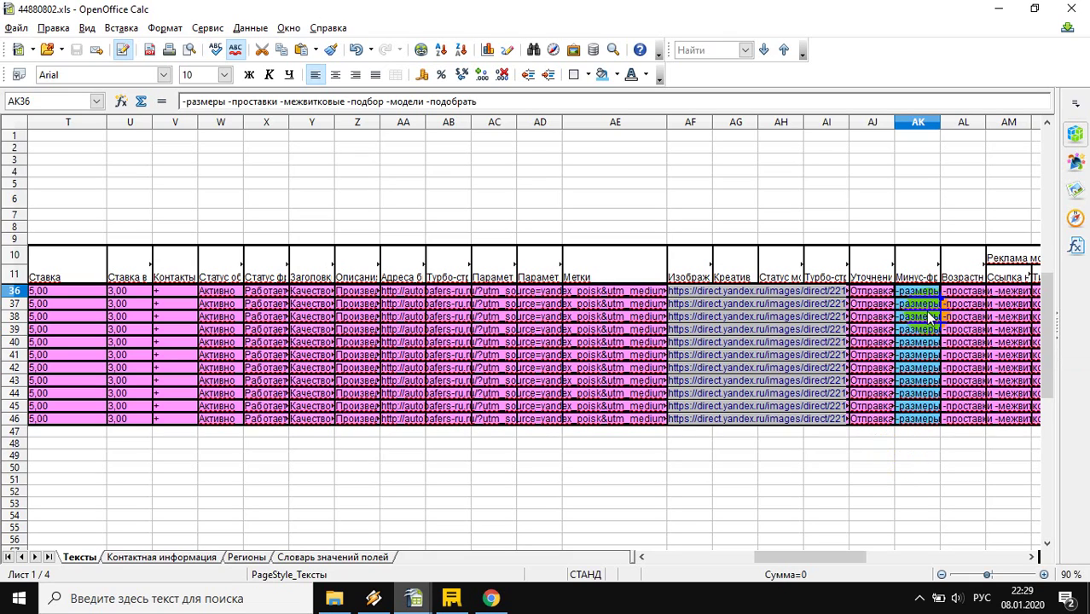
{"action": "left_click", "coordinate": [919, 314]}
{"action": "left_click", "coordinate": [921, 320]}
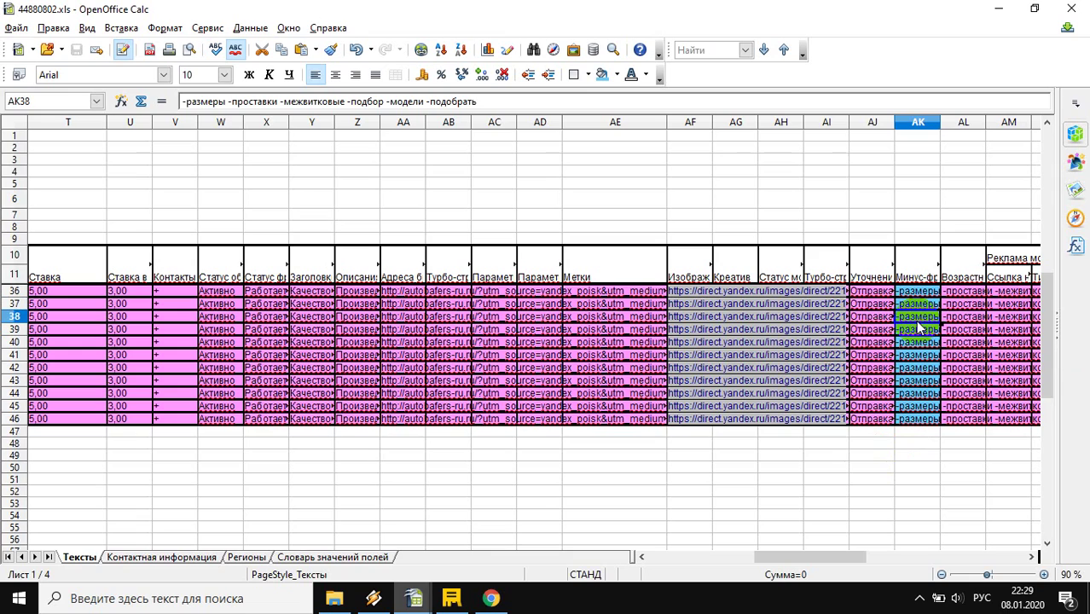
{"action": "left_click", "coordinate": [919, 329]}
{"action": "left_click", "coordinate": [921, 355]}
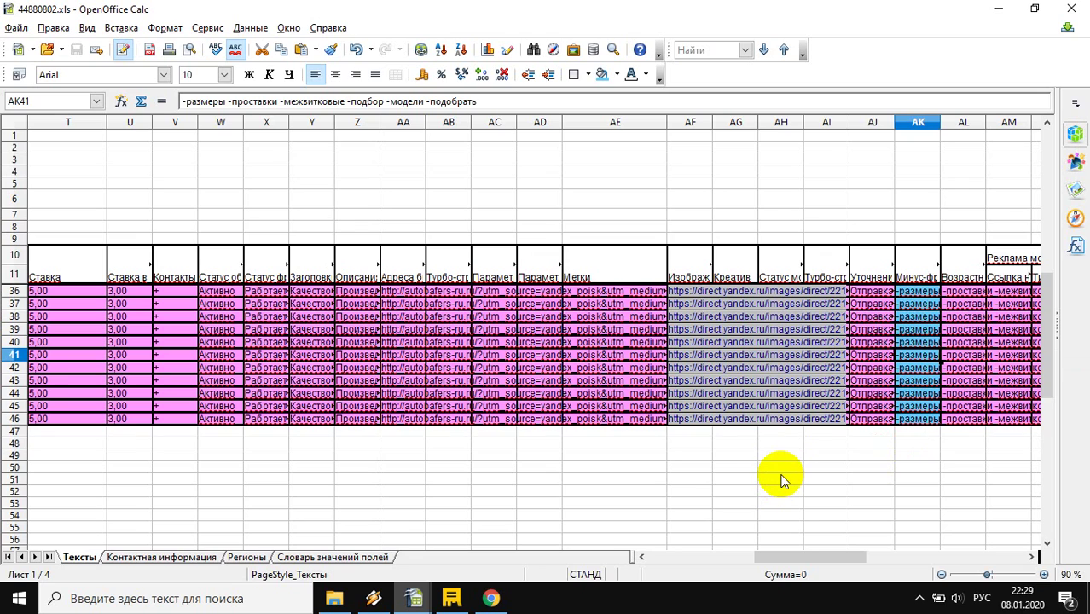
Step: Return to Direct Commander's campaign list and send all data of the campaign "Поиск баферы 2" to the server as drafts
{"action": "key", "text": "alt+Tab"}
{"action": "left_click", "coordinate": [295, 99]}
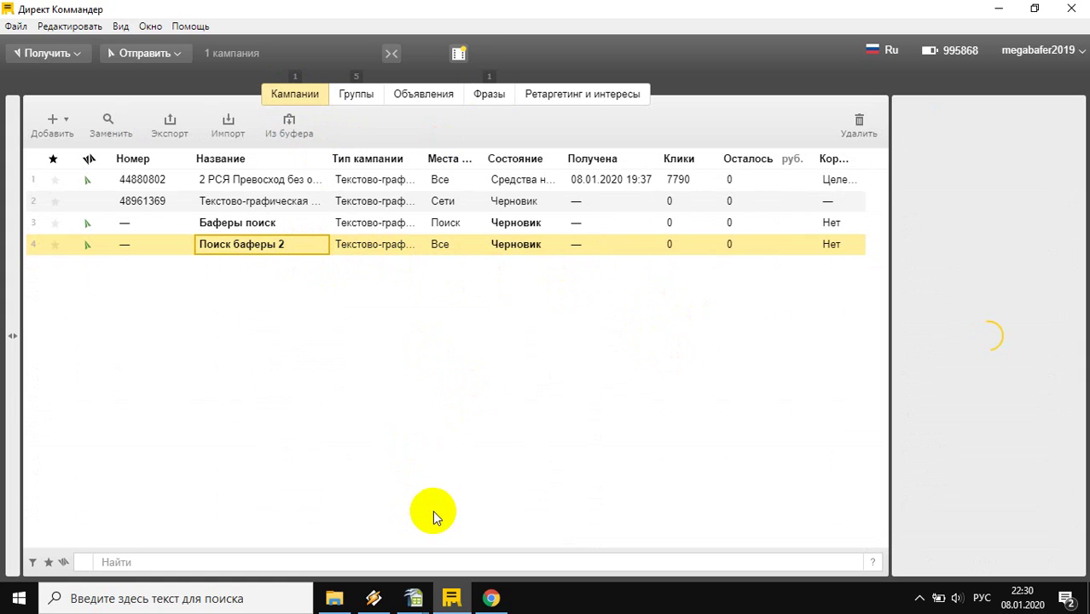
{"action": "left_click", "coordinate": [413, 599]}
{"action": "left_click", "coordinate": [499, 524]}
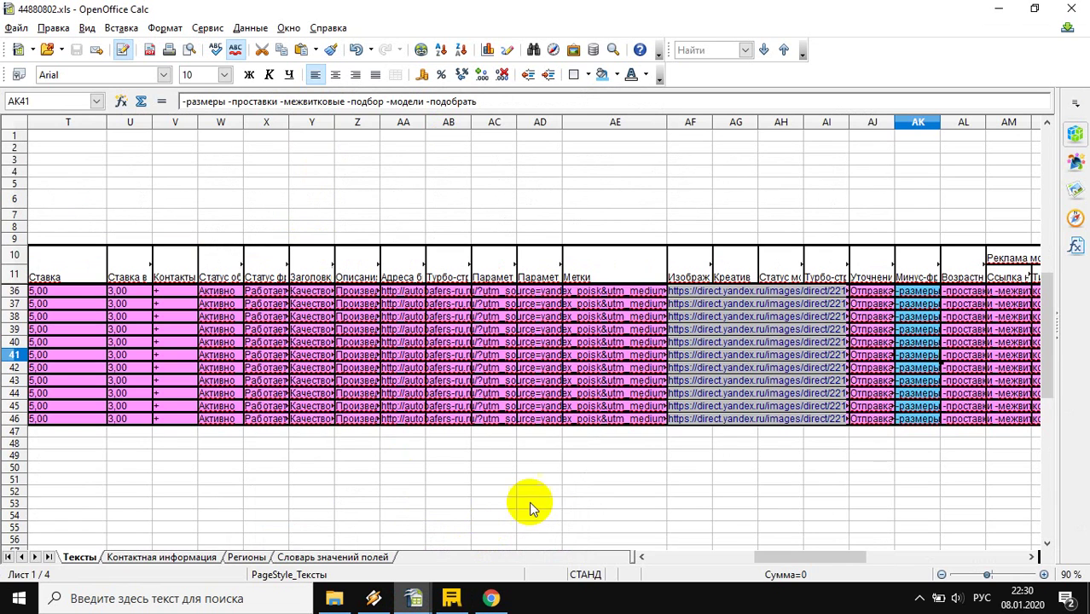
{"action": "left_click", "coordinate": [492, 600]}
{"action": "left_click", "coordinate": [452, 599]}
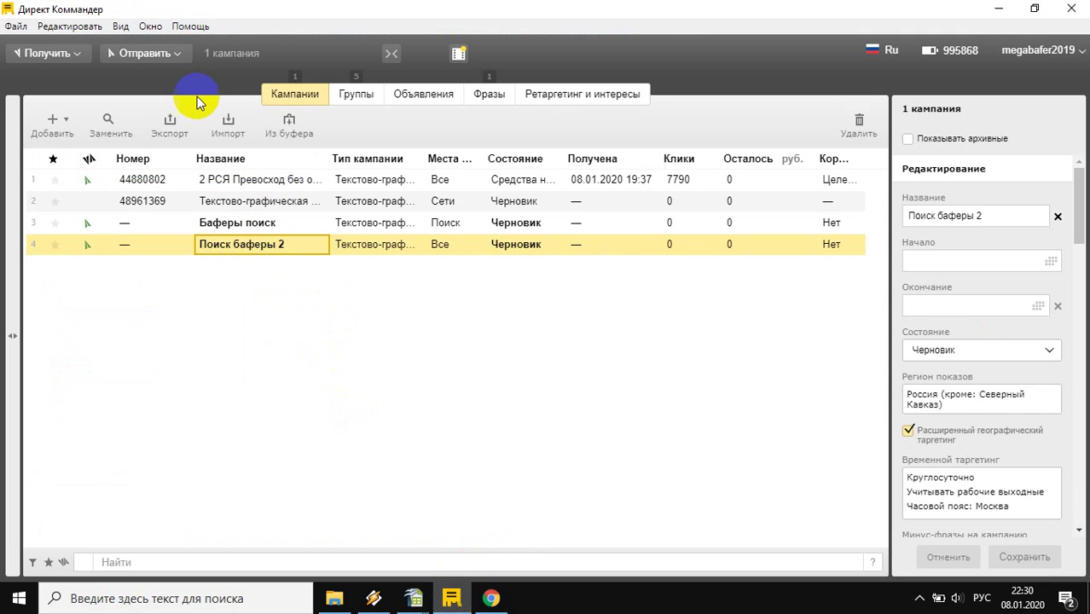
{"action": "left_click", "coordinate": [175, 54]}
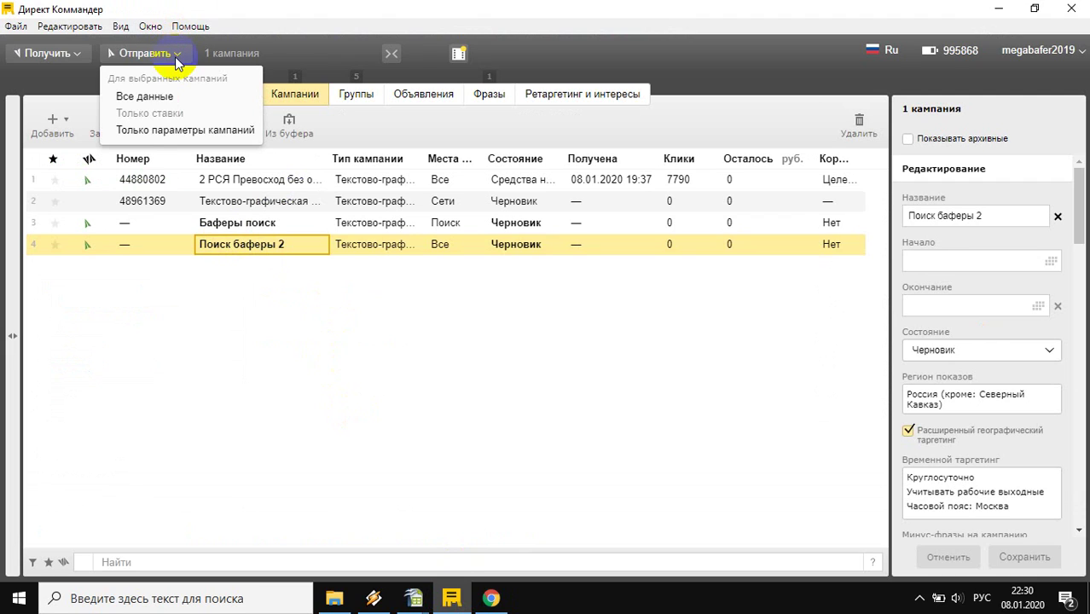
{"action": "left_click", "coordinate": [144, 96]}
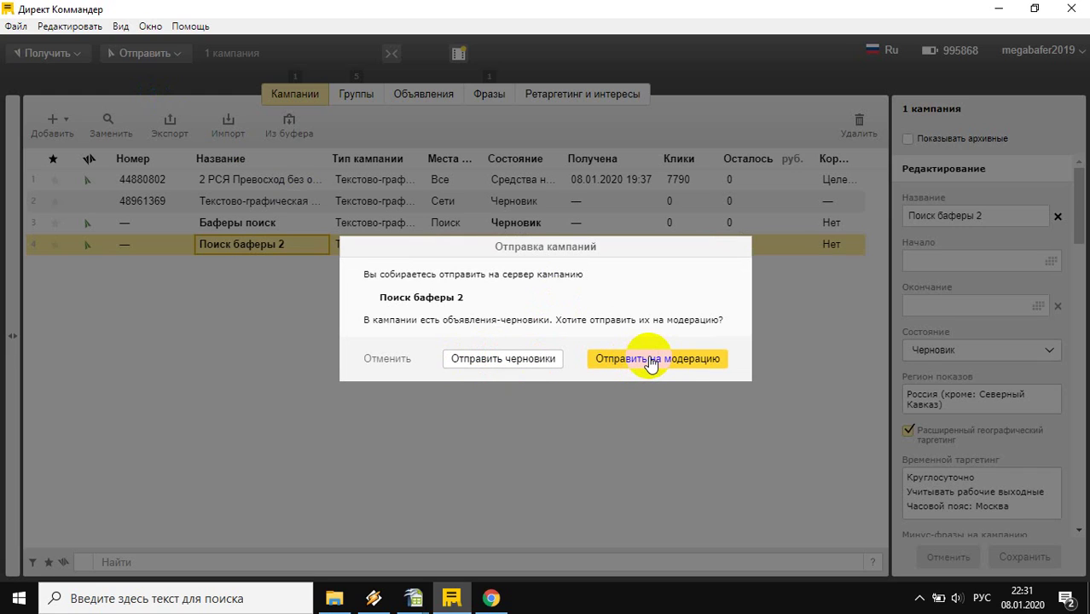
{"action": "left_click", "coordinate": [517, 365]}
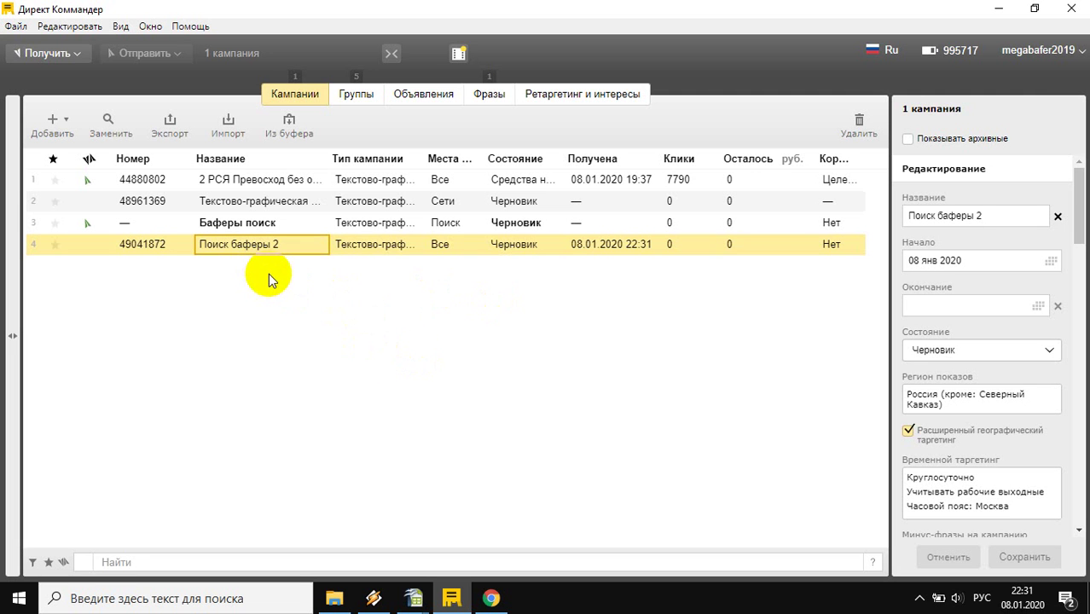
Step: Switch to Chrome and go to the beginning of the "2 РСЯ Превосход без оптимизации" campaign page in Yandex Direct
{"action": "left_click", "coordinate": [491, 602]}
{"action": "scroll", "coordinate": [146, 141], "scroll_direction": "up", "scroll_amount": 10}
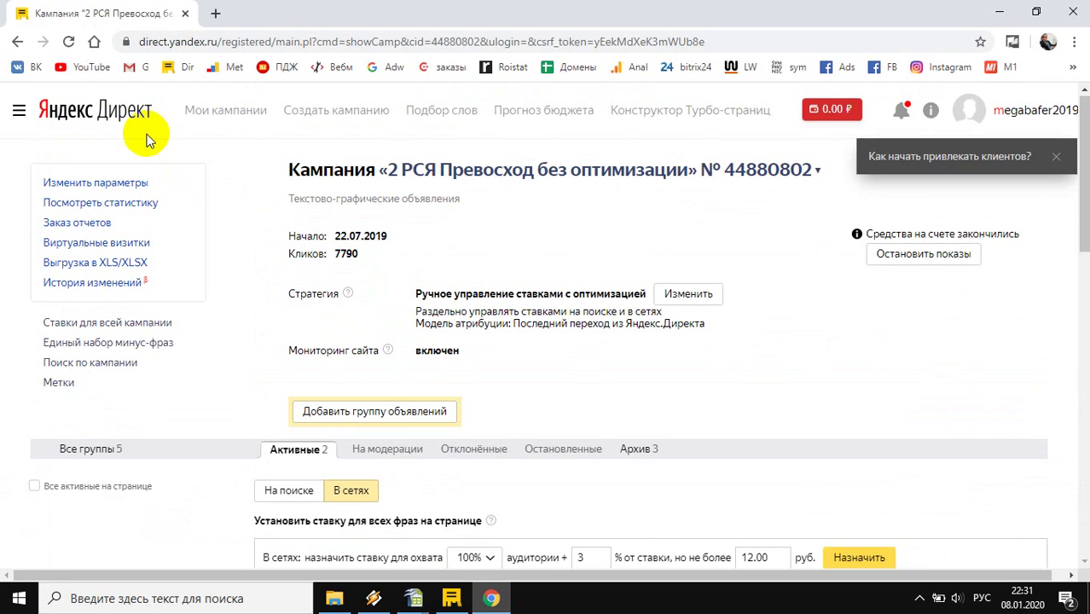